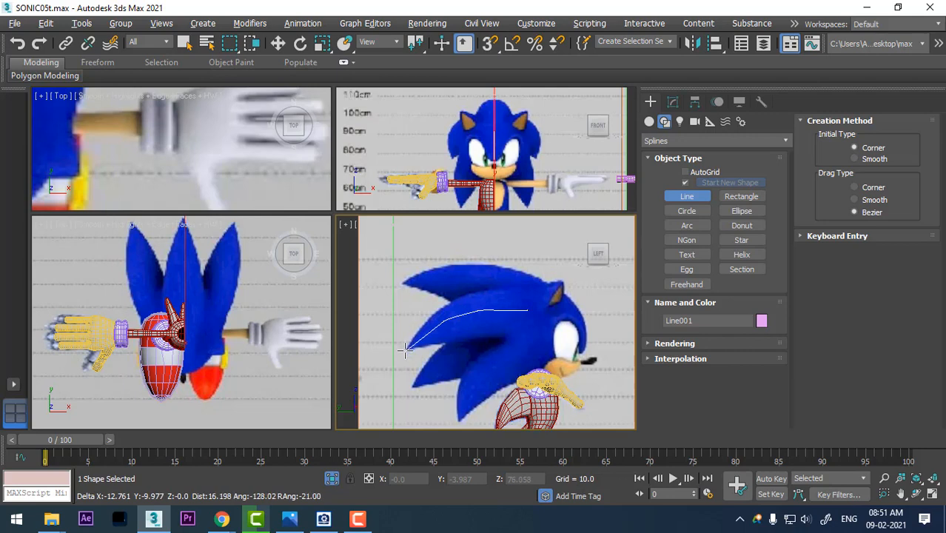
Step: Finish drawing the quill line in the Left view and convert its two middle vertices to Smooth
right_click(423, 334)
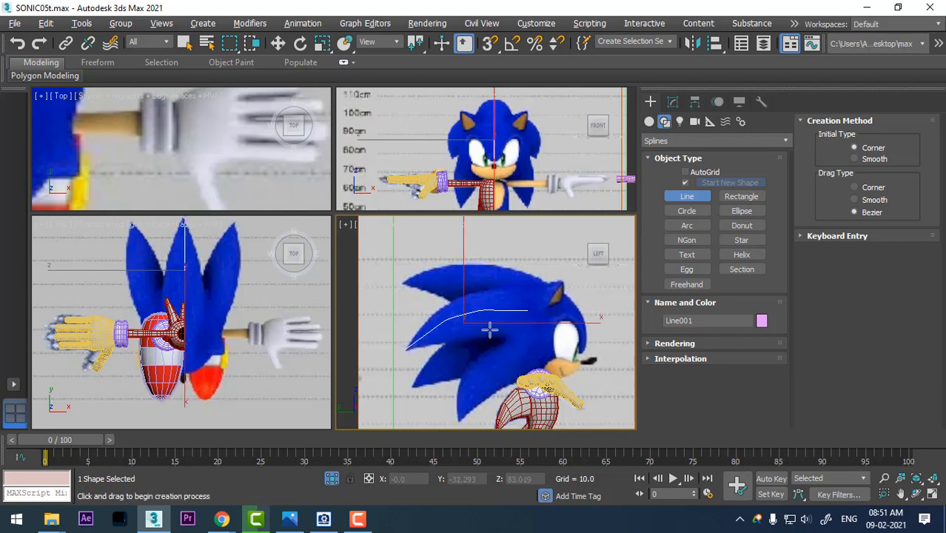
key("1")
left_click_drag(418, 286, 484, 334)
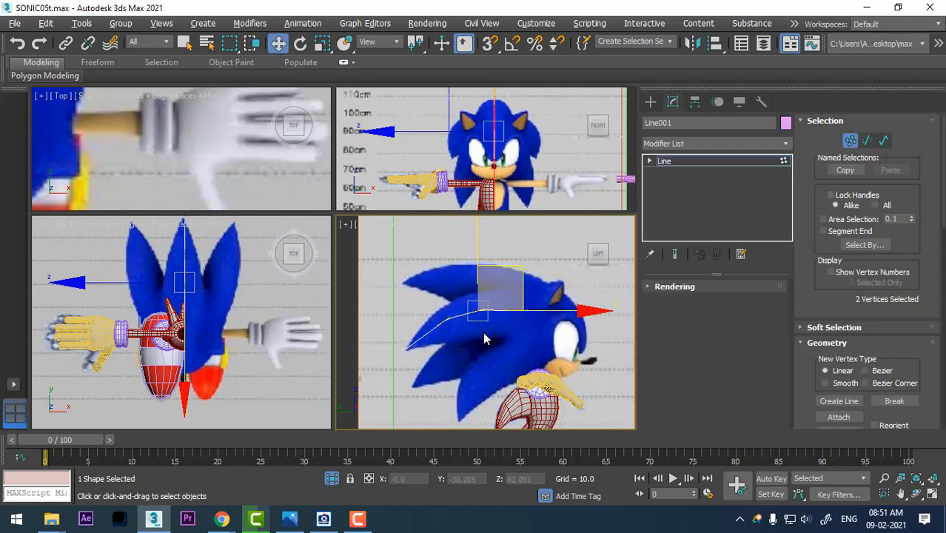
right_click(495, 310)
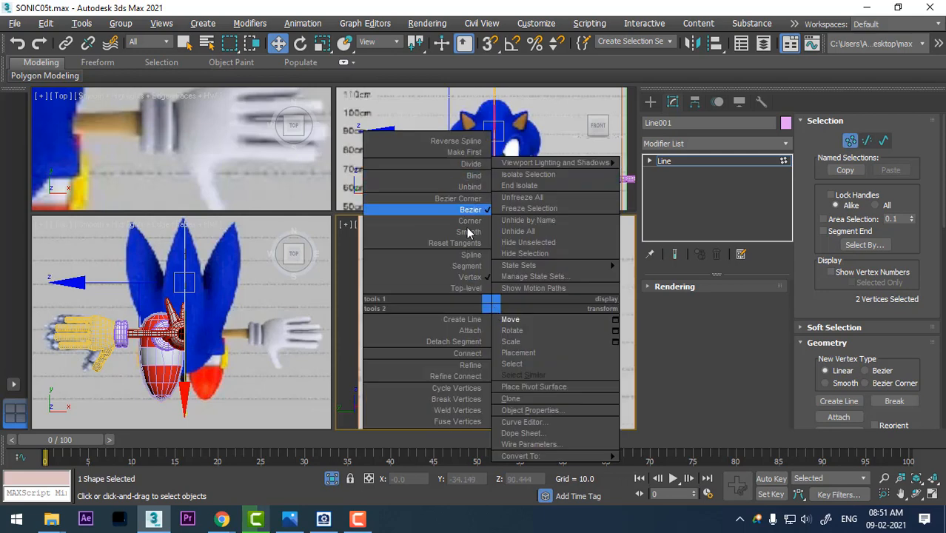
left_click(466, 239)
scroll(520, 327, "up", 3)
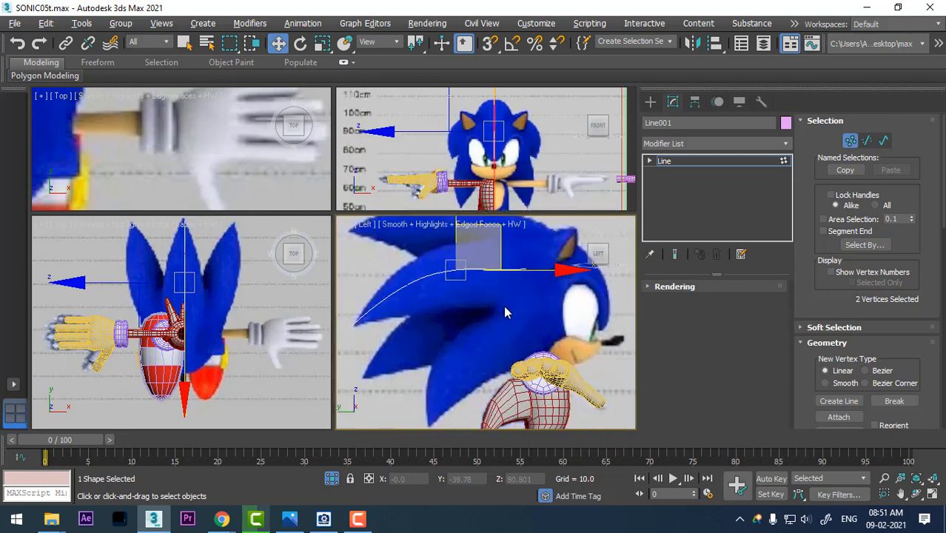
middle_click_drag(503, 305, 537, 346)
left_click(538, 345)
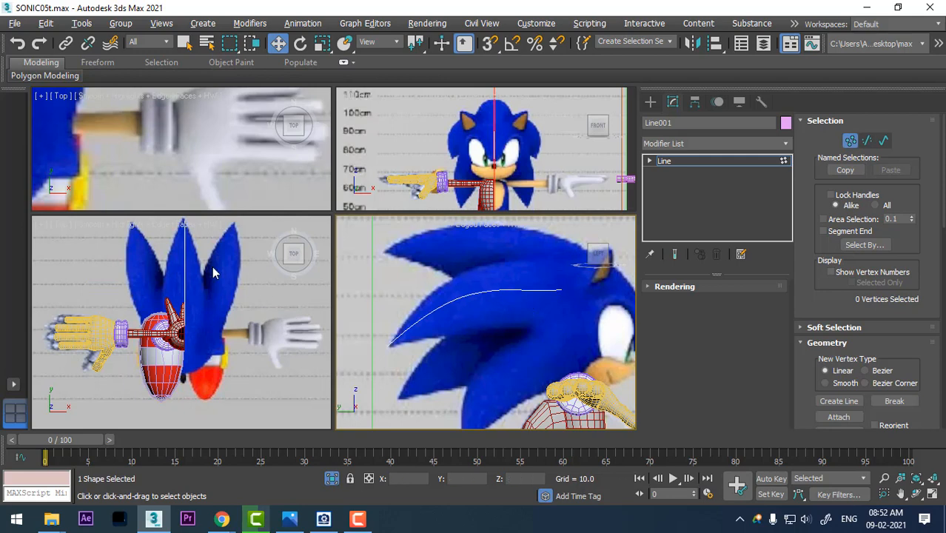
Step: Switch to ACDSee to examine the quills on the Sonic turnaround reference, and return to 3ds Max
middle_click_drag(201, 280, 202, 324)
scroll(198, 305, "down", 3)
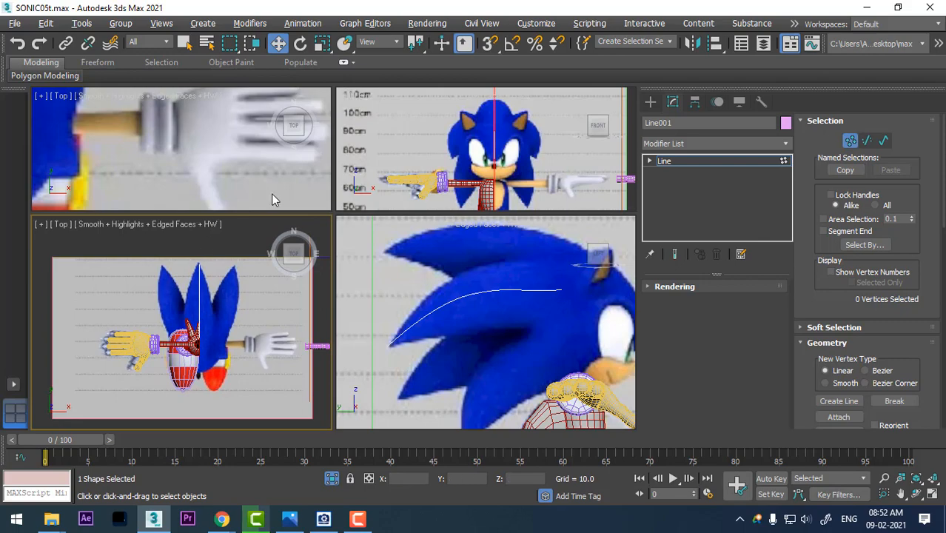
left_click(323, 519)
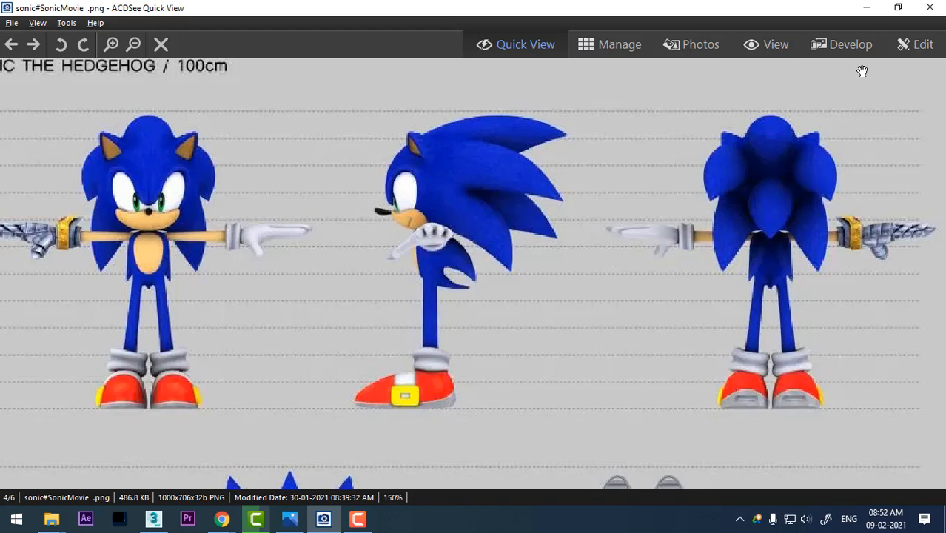
left_click(866, 8)
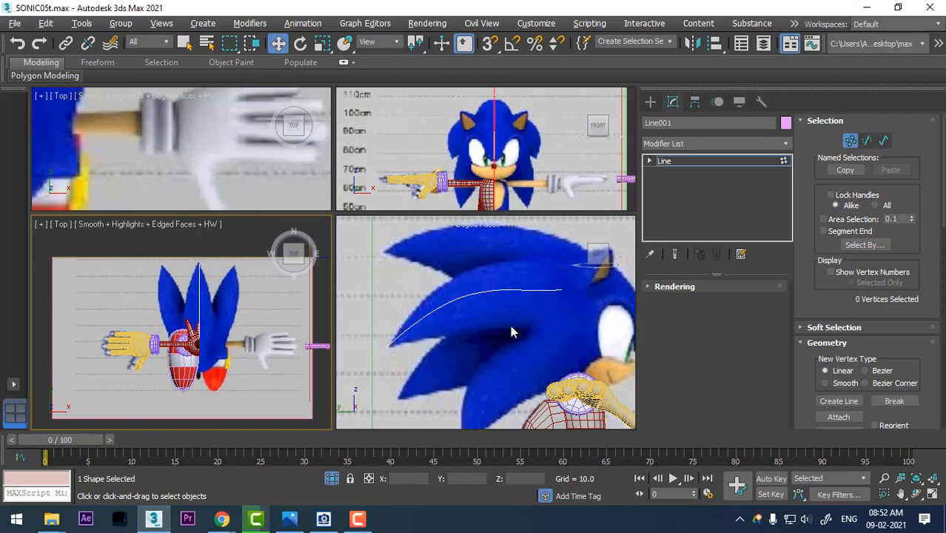
right_click(208, 334)
middle_click_drag(248, 325, 251, 338)
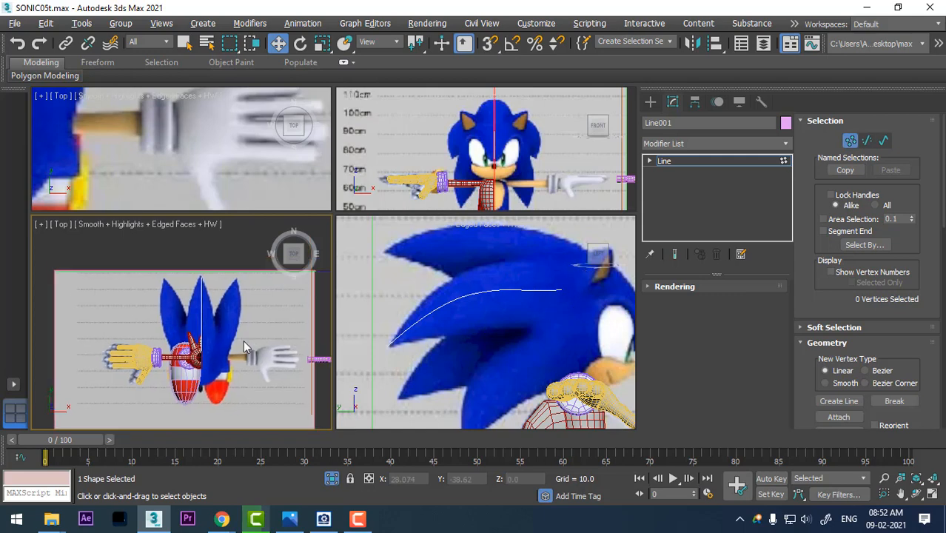
scroll(242, 339, "up", 2)
Step: Select the line's second vertex in the Left view and nudge it slightly toward the head
left_click(523, 295)
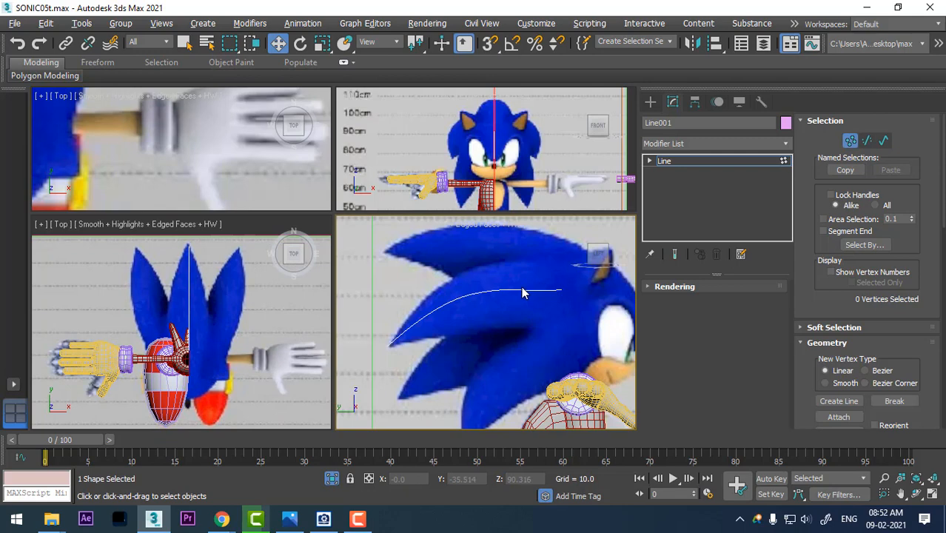
right_click(522, 293)
left_click(525, 294)
scroll(523, 293, "down", 4)
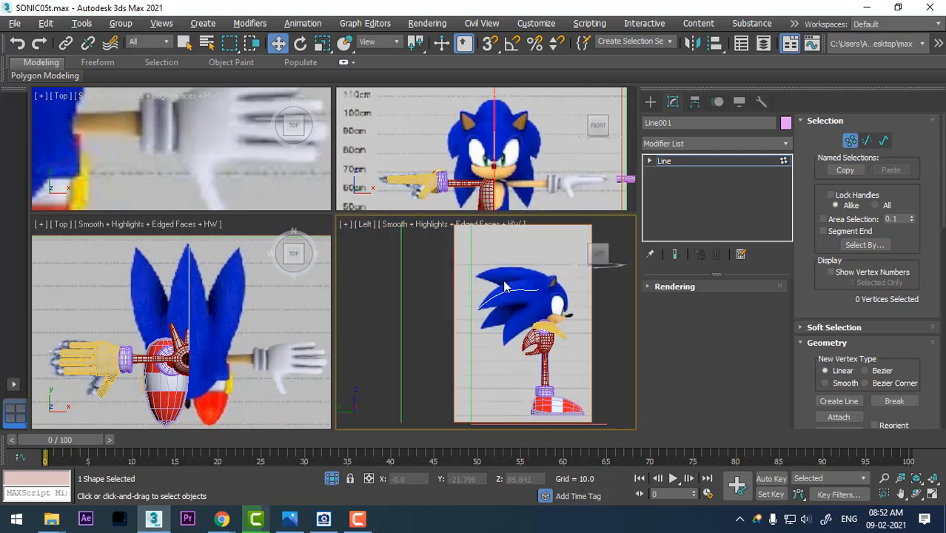
left_click_drag(504, 288, 516, 305)
scroll(547, 309, "up", 2)
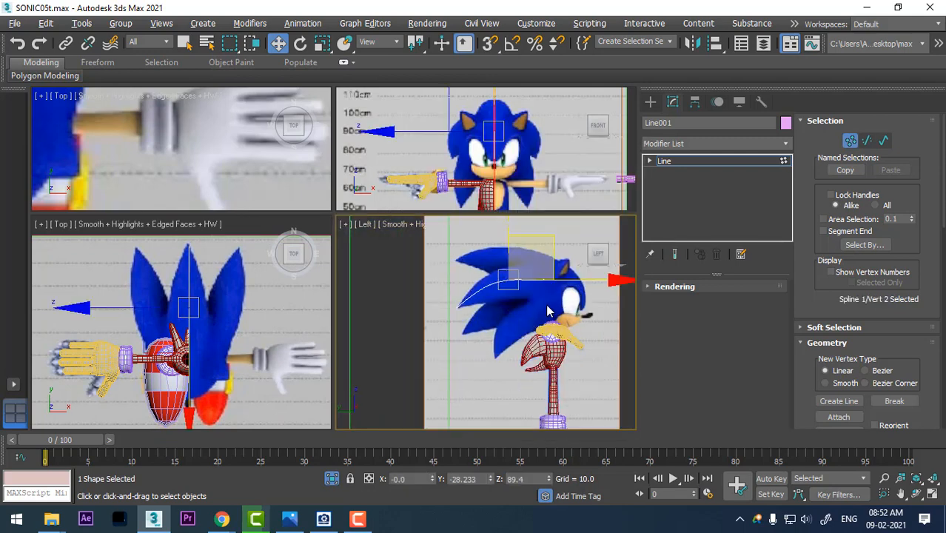
scroll(547, 311, "up", 2)
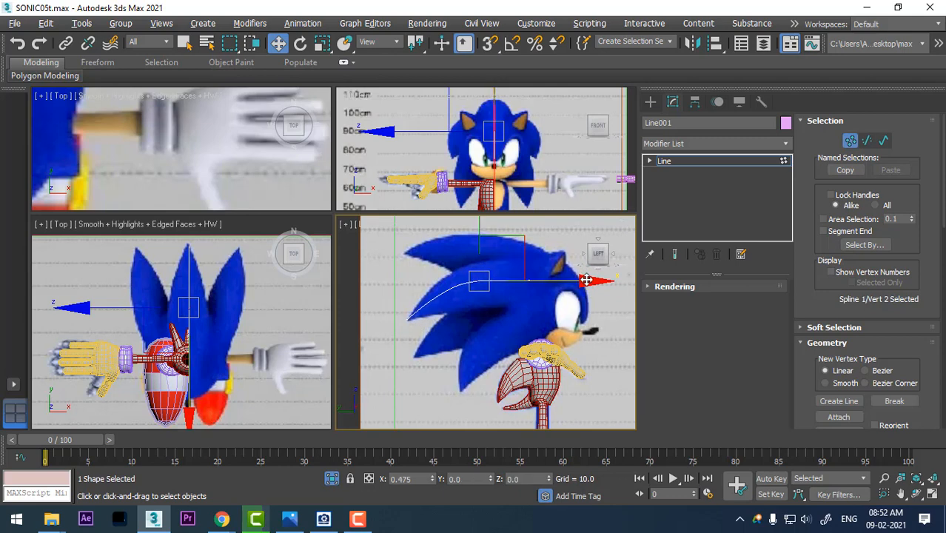
Step: Leave vertex editing and move the whole line in the Top view onto the side quill, to about -14.6 in X
left_click(666, 162)
left_click_drag(574, 298, 573, 295)
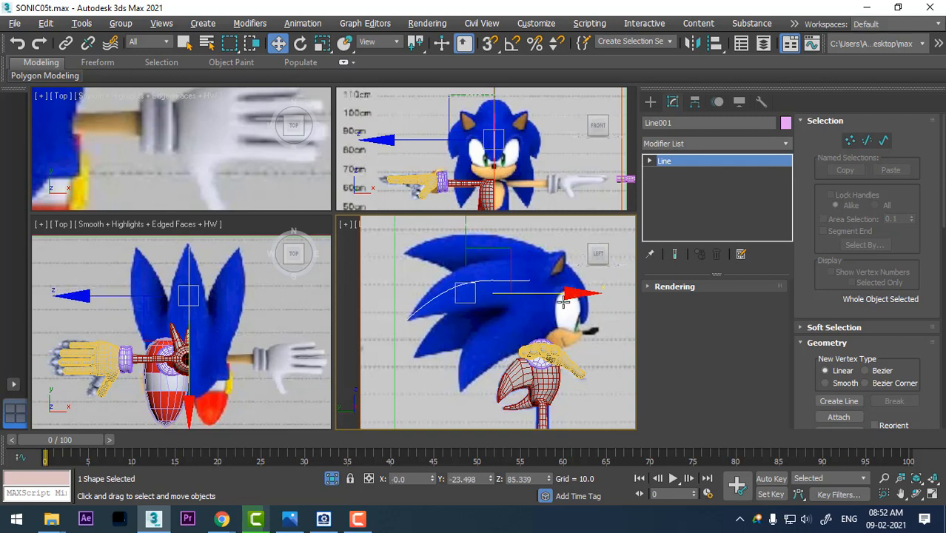
left_click(187, 334)
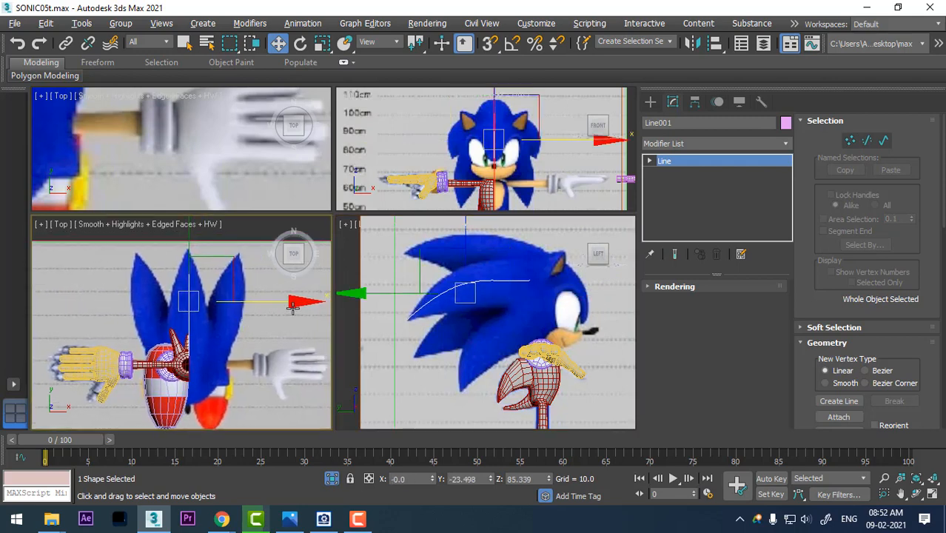
left_click_drag(295, 305, 258, 315)
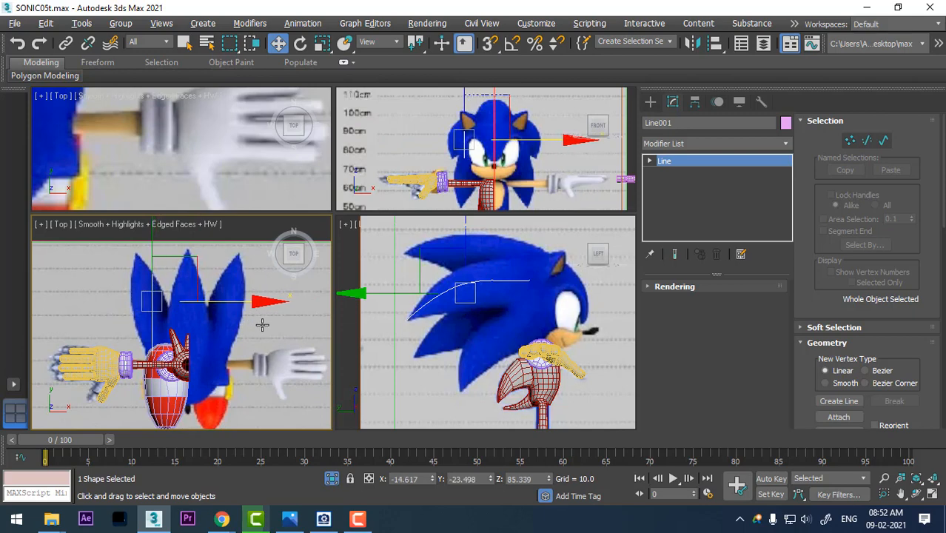
Step: Move only the line's pivot to its head-side end point in the Left view
left_click(694, 102)
left_click(714, 199)
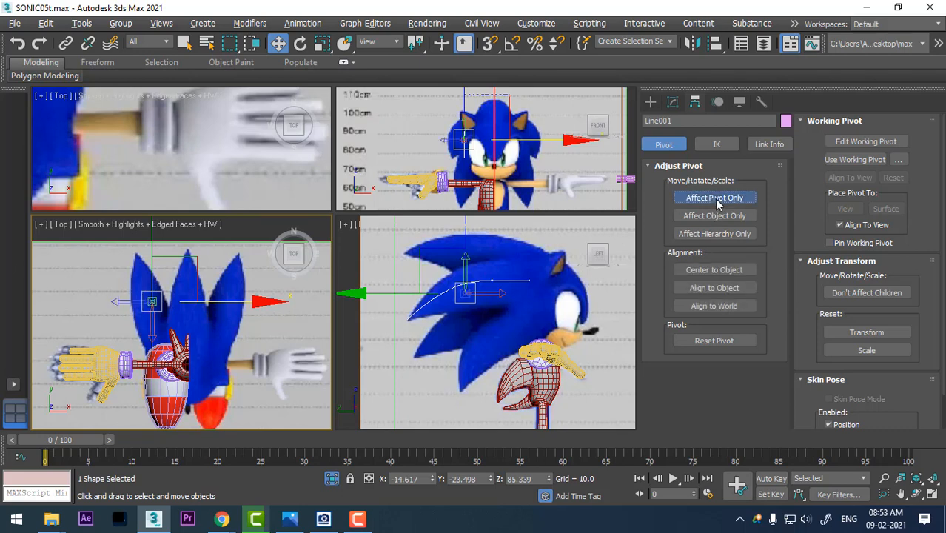
left_click_drag(466, 293, 530, 278)
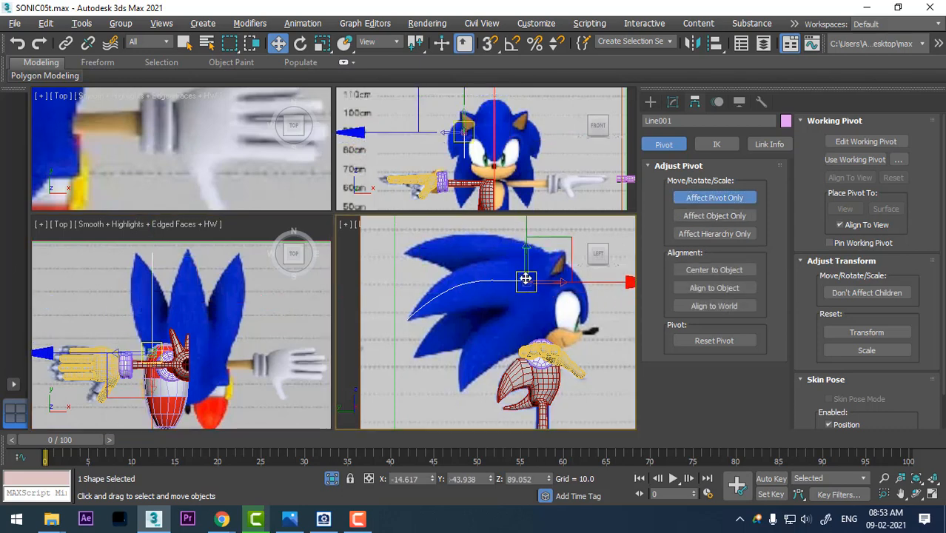
left_click(703, 198)
Step: Rotate the line and shift it to about -11.8 in X in the Top view so it follows the side quill's slant
right_click(230, 316)
key("e")
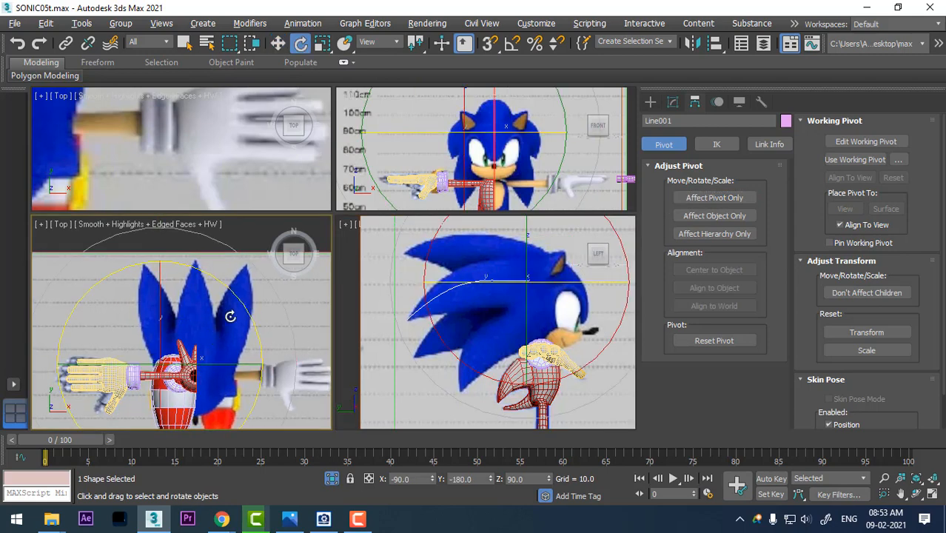
left_click_drag(237, 298, 222, 298)
key("w")
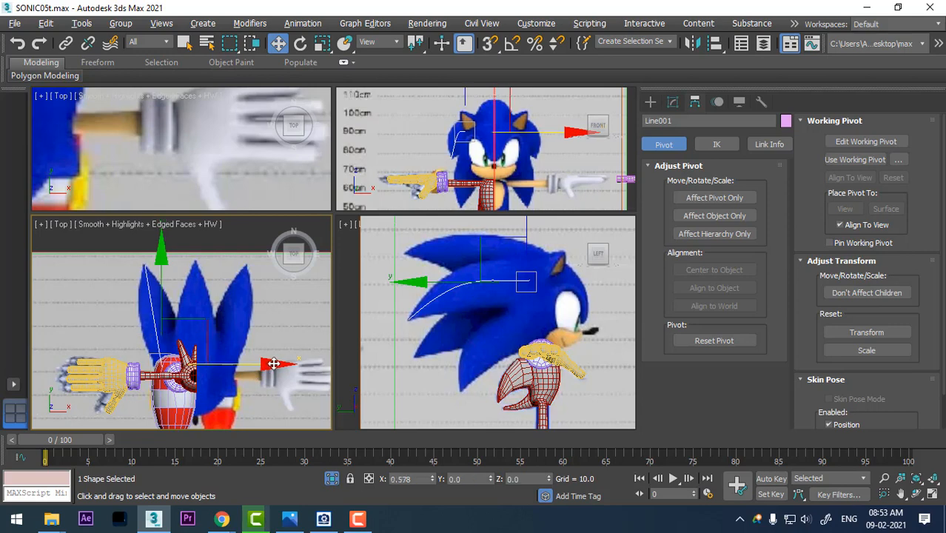
key("e")
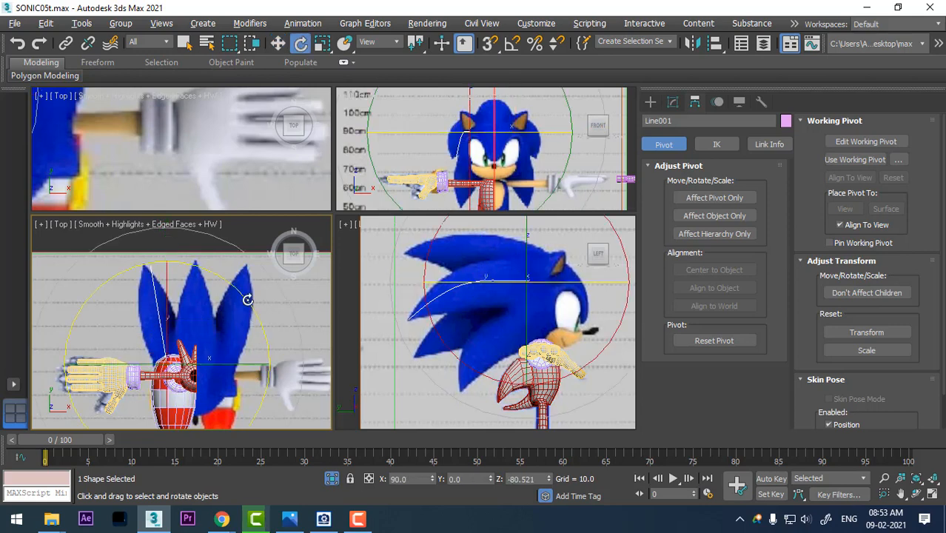
left_click_drag(247, 300, 236, 300)
key("w")
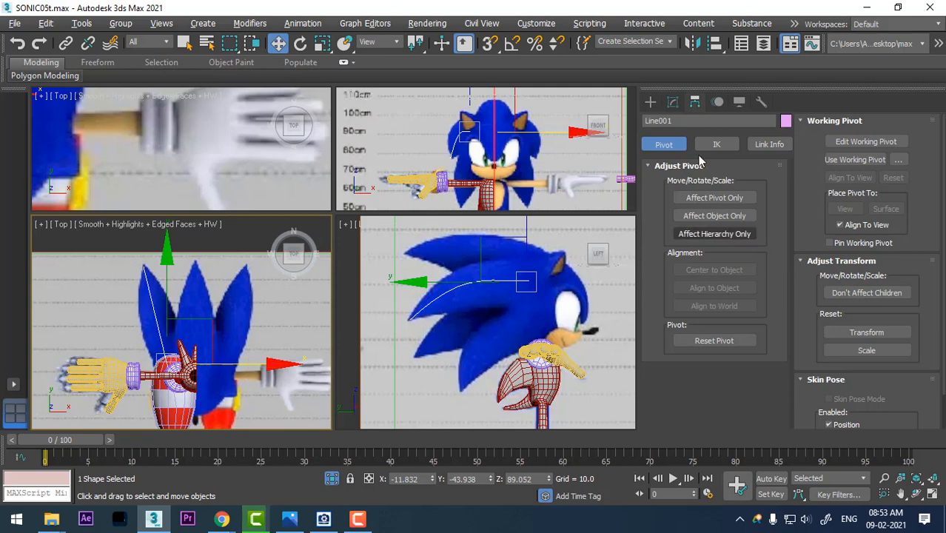
Step: Create a cylinder over the quills in the Left view, about 9.5 in radius and 18.1 high
left_click(651, 104)
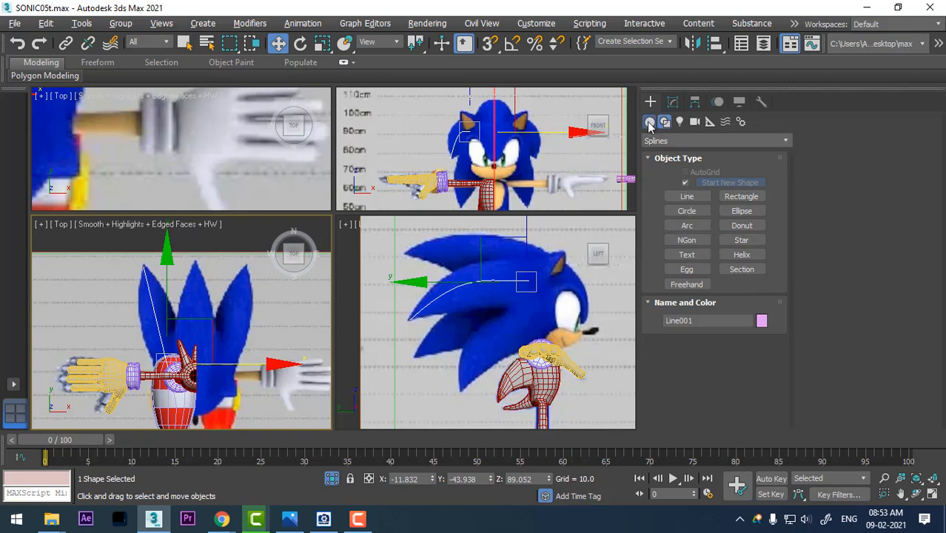
left_click(649, 123)
left_click(687, 215)
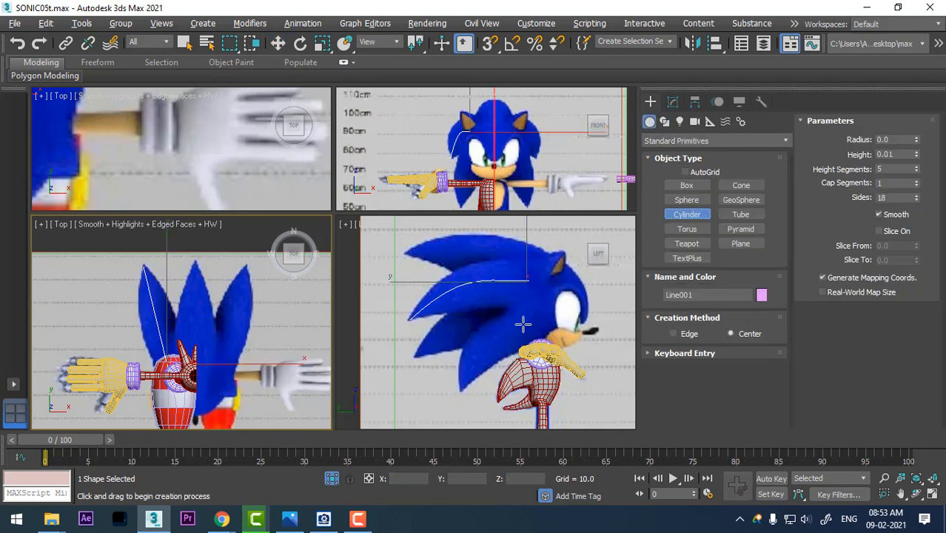
left_click_drag(510, 257, 527, 282)
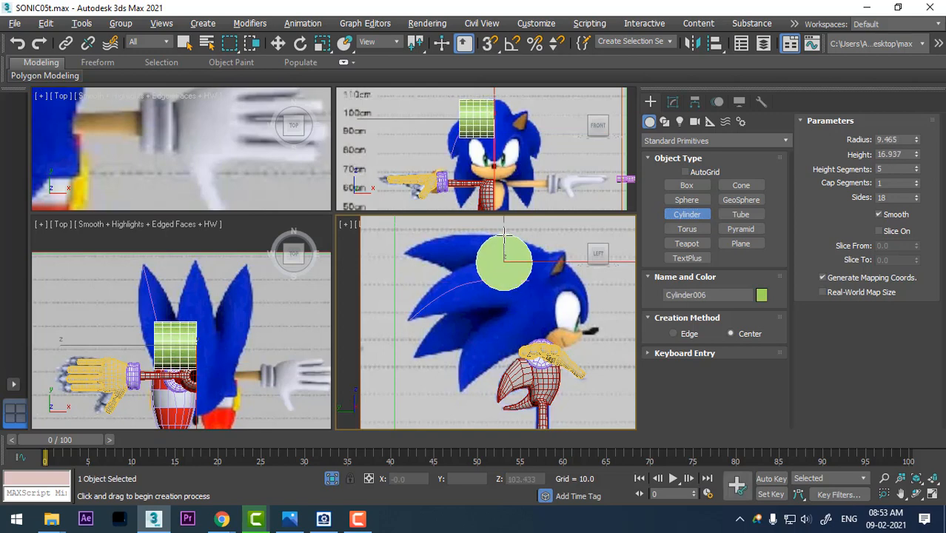
key("w")
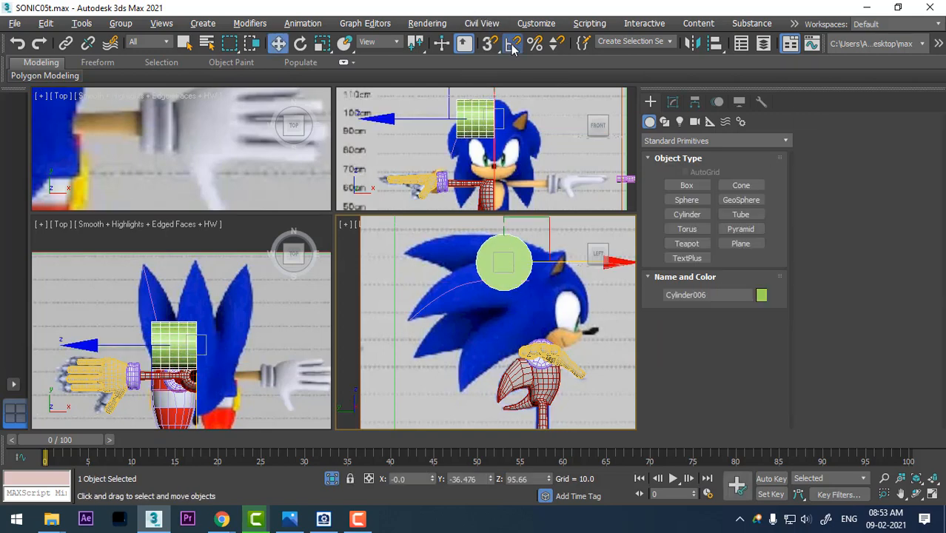
Step: Turn on angle snap with the 90-degree increment and rotate the cylinder 90 degrees so it lies lengthwise along the quills
right_click(511, 43)
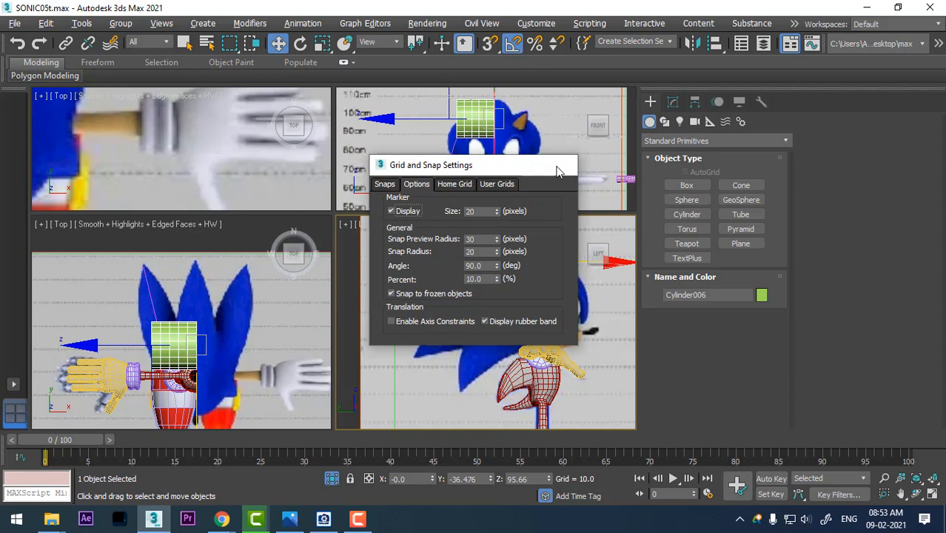
left_click(562, 167)
scroll(526, 311, "up", 2)
middle_click_drag(528, 311, 529, 327)
key("e")
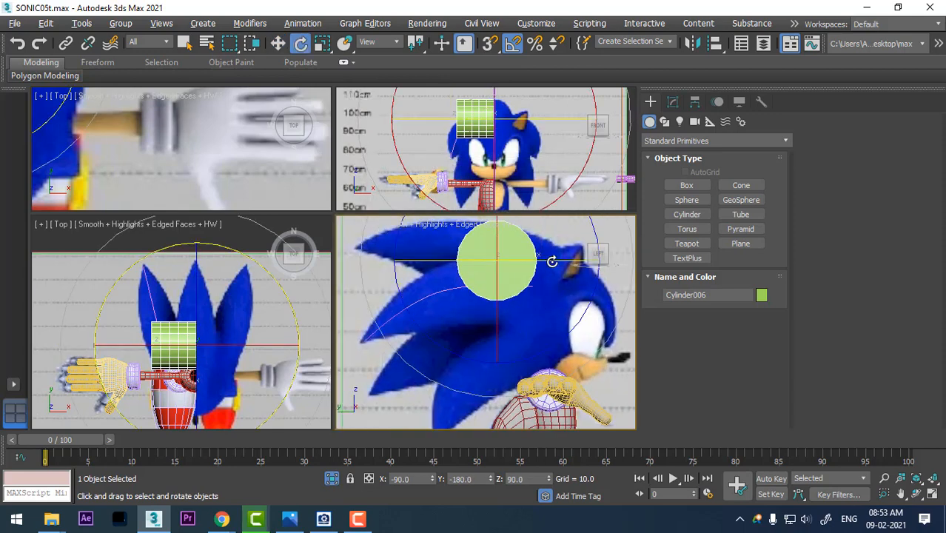
left_click_drag(551, 261, 545, 257)
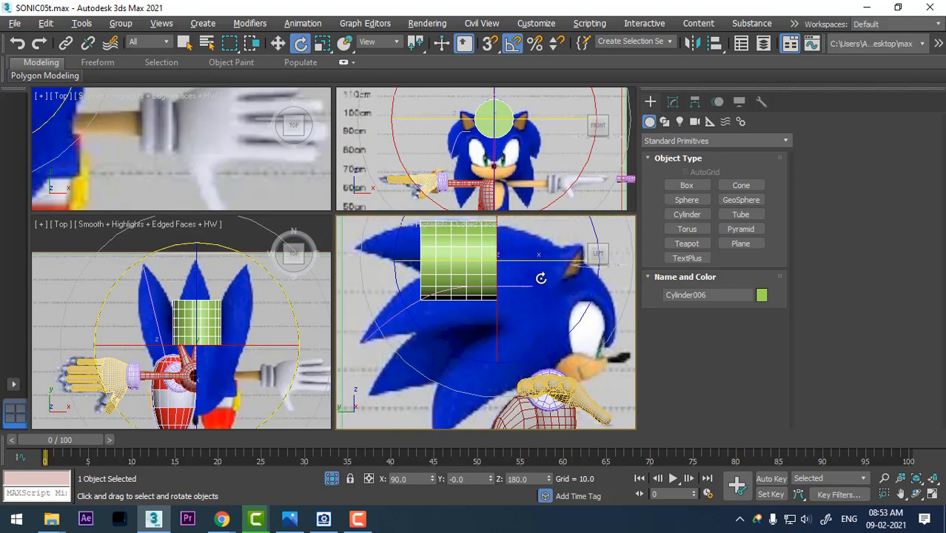
Step: Assign the semi-transparent material 07 - Default to the cylinder and close the Material Editor
key("m")
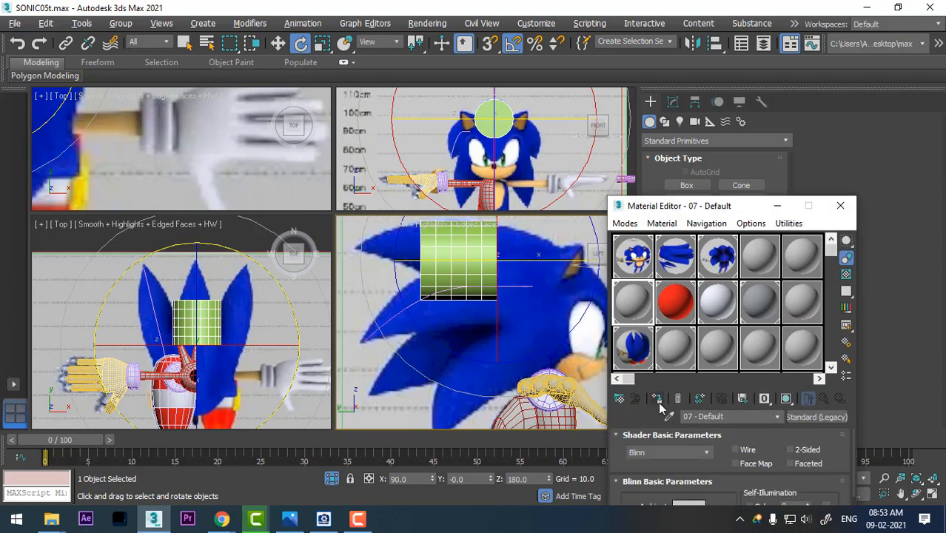
left_click_drag(725, 206, 737, 152)
left_click_drag(374, 439, 456, 439)
key("e")
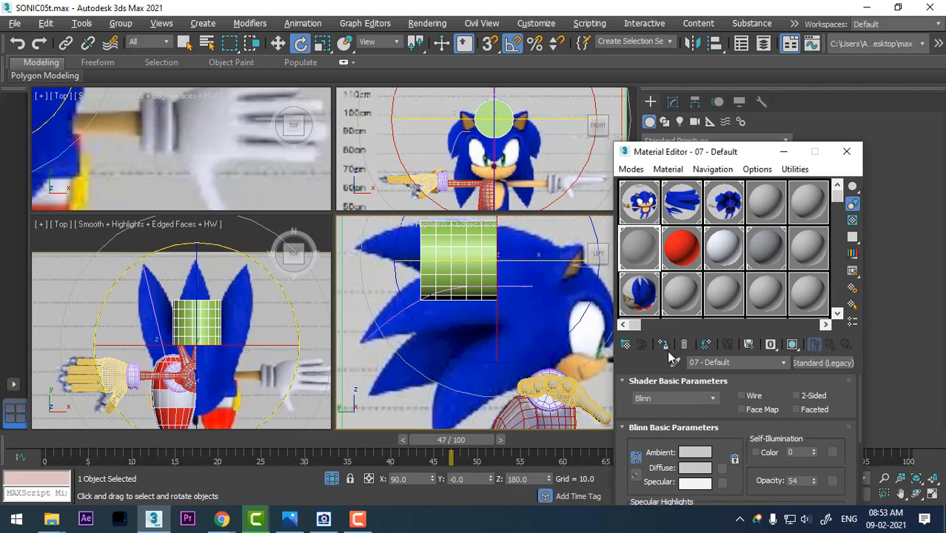
left_click(847, 151)
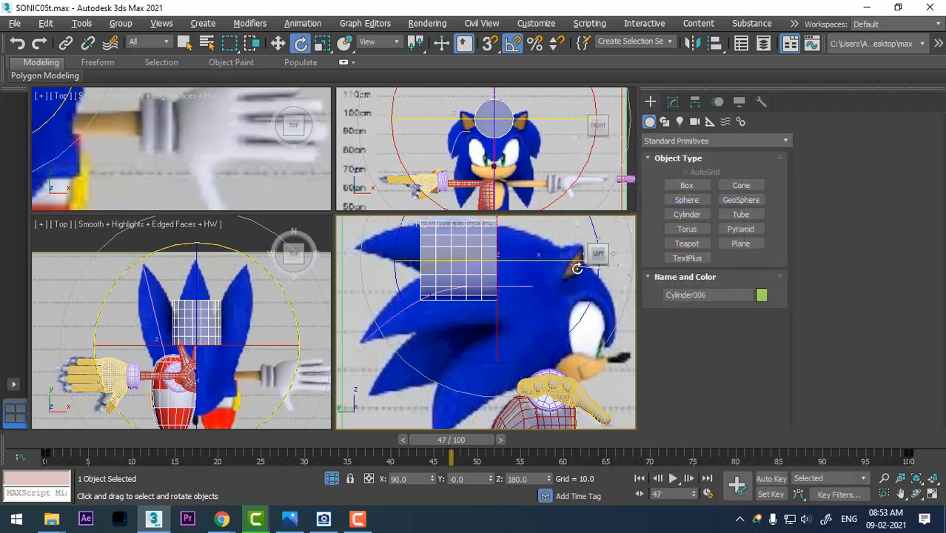
Step: Move the cylinder about 9.8 units toward the head in the Left view and open its parameters for editing
scroll(526, 299, "up", 2)
right_click(528, 304)
left_click(521, 301)
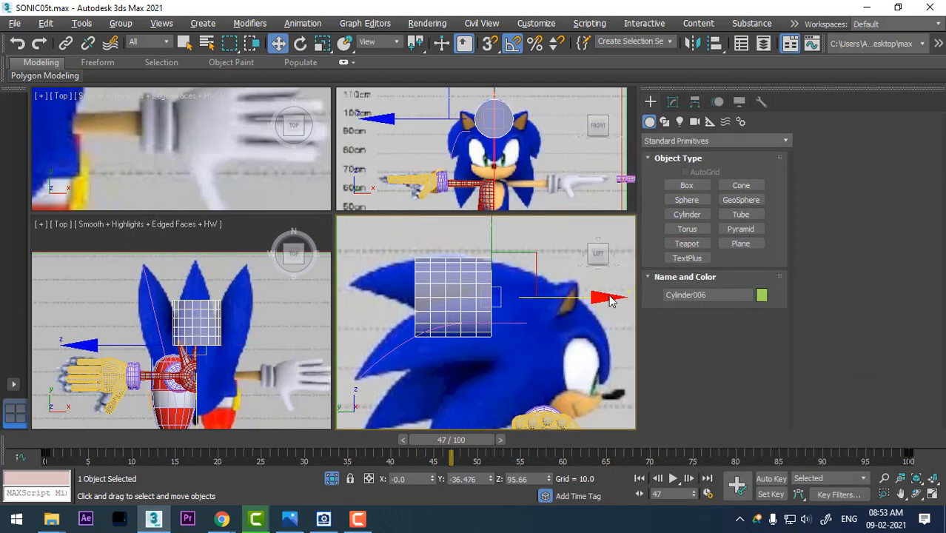
left_click_drag(604, 296, 644, 296)
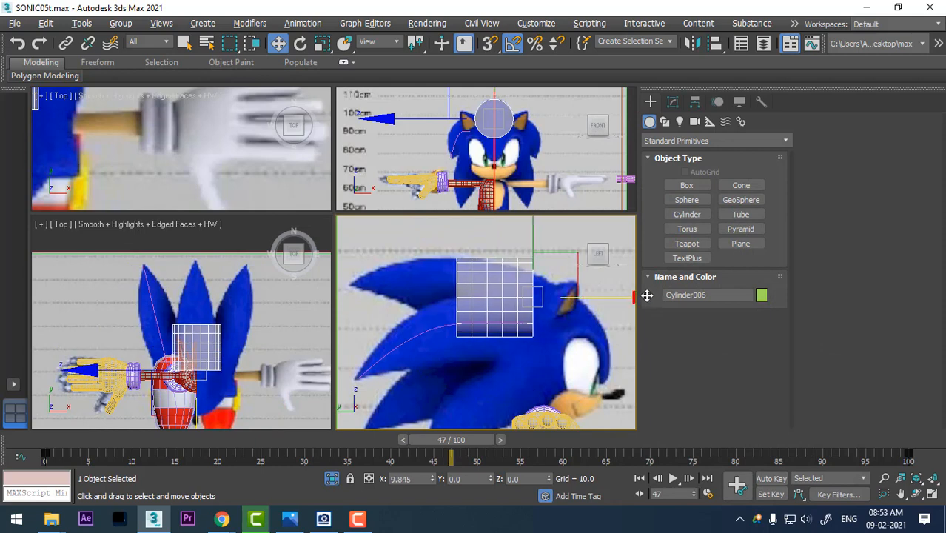
left_click(672, 102)
scroll(502, 313, "up", 2)
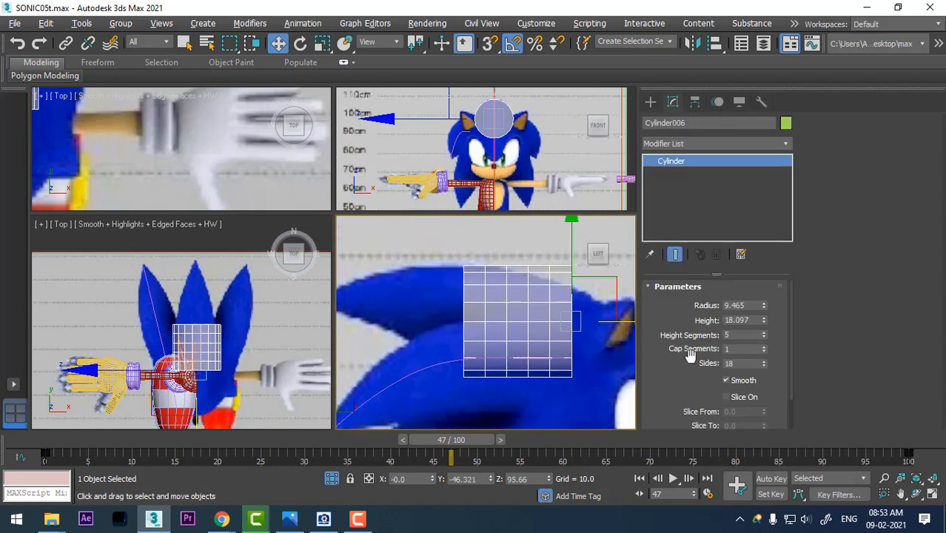
Step: Resize the cylinder to a radius of about 7.8 and a height of about 47.4 to span the upper quill
left_click_drag(763, 307, 738, 241)
middle_click_drag(515, 343, 558, 342)
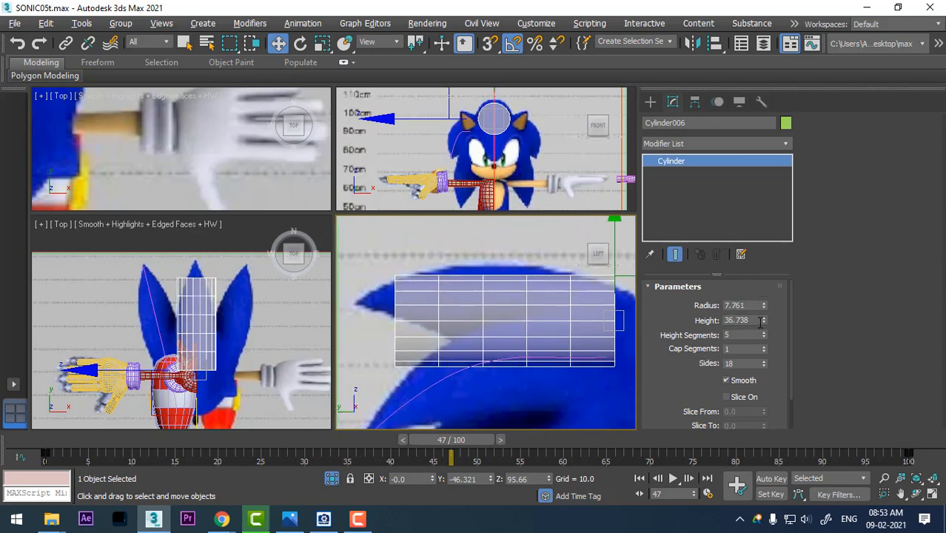
left_click_drag(766, 323, 764, 299)
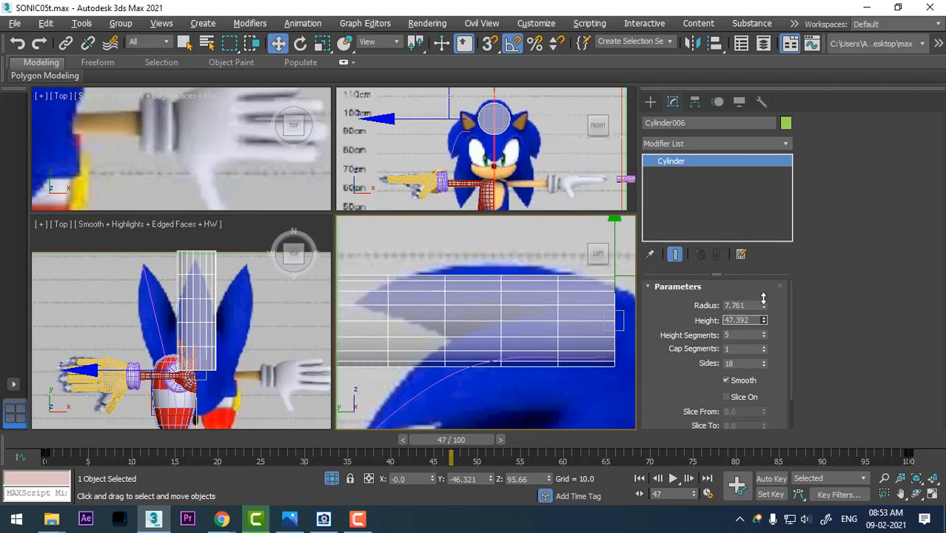
Step: Add a Taper modifier to the cylinder with an amount of -0.98 and a curve of 1.55
left_click(701, 147)
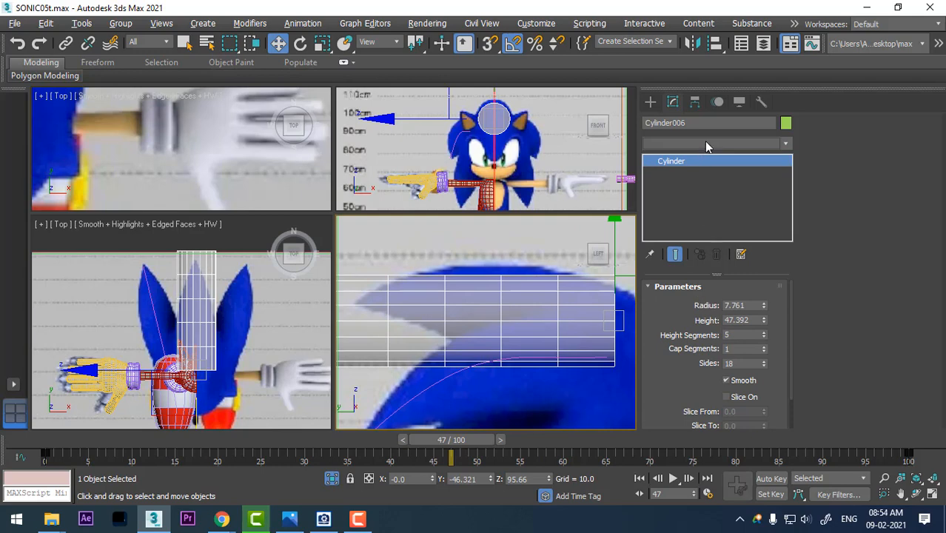
key("t")
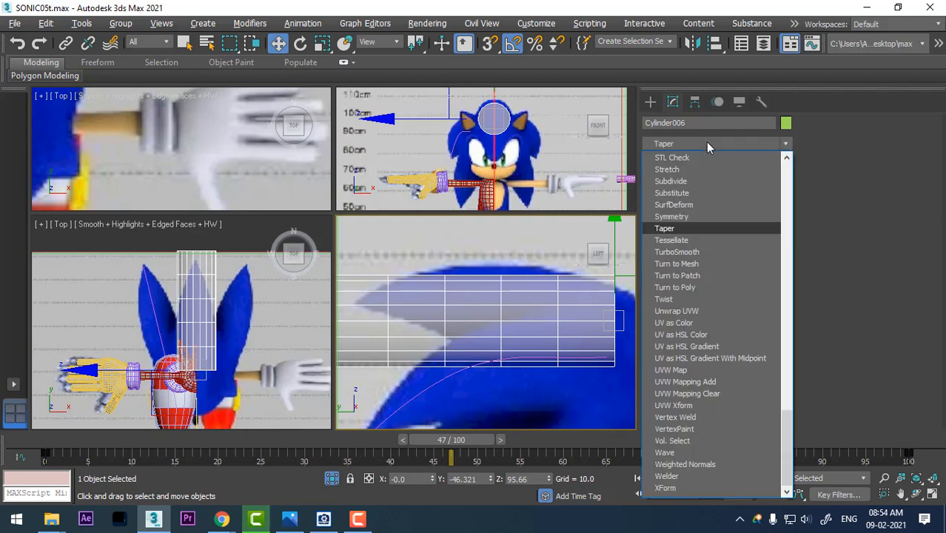
left_click(685, 230)
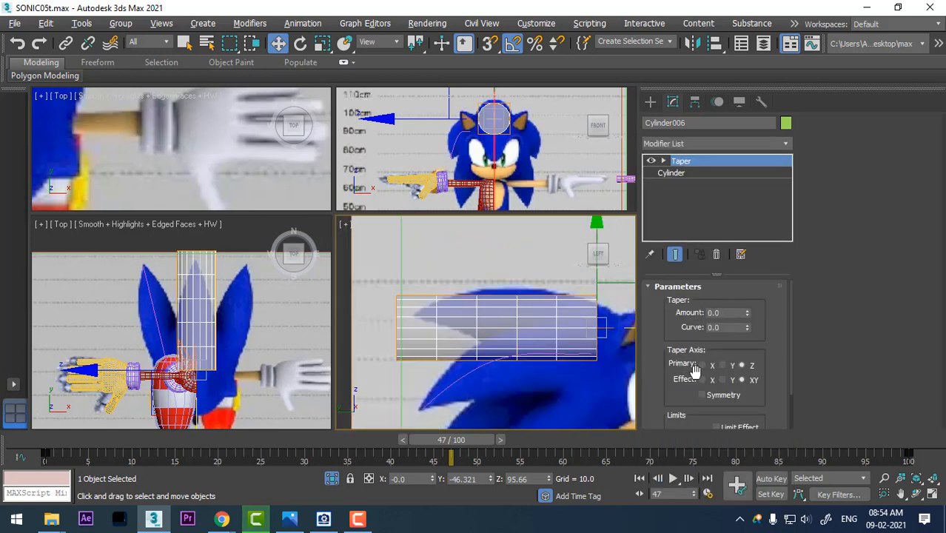
left_click_drag(747, 314, 755, 222)
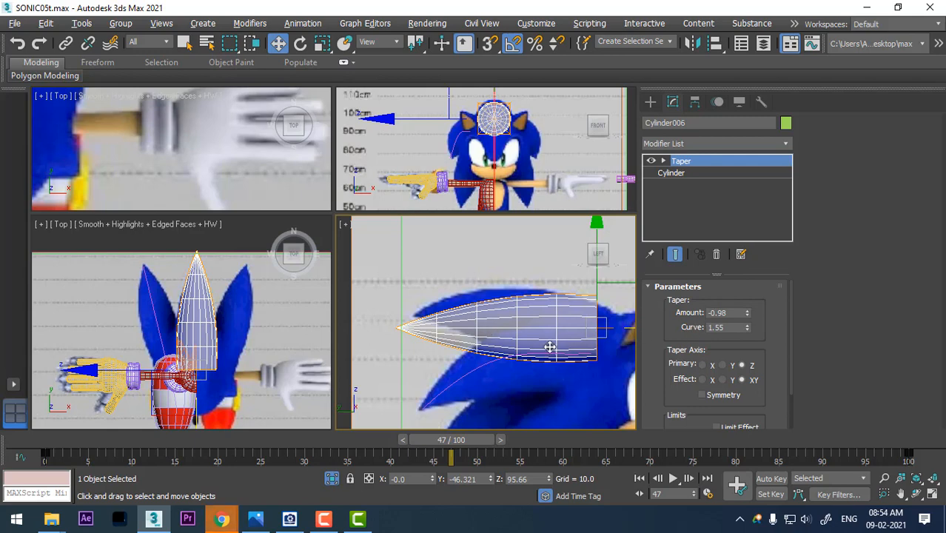
mouse_move(549, 344)
middle_mouse_down()
mouse_move(522, 354)
mouse_move(553, 372)
mouse_move(541, 354)
middle_mouse_up()
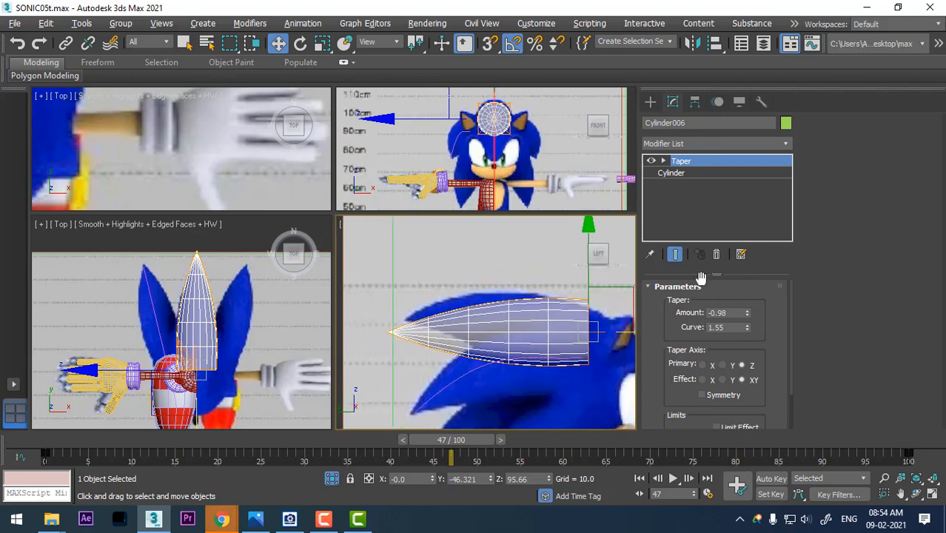
Step: Add an FFD 3x3x3 modifier to the tapered cylinder and raise its middle control points about 9.2 units in the Left view
left_click(712, 141)
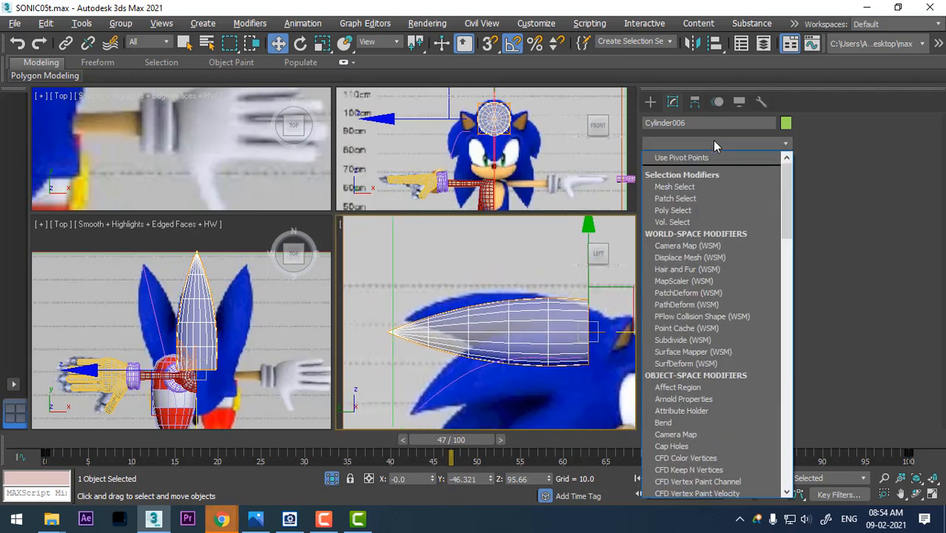
key("f")
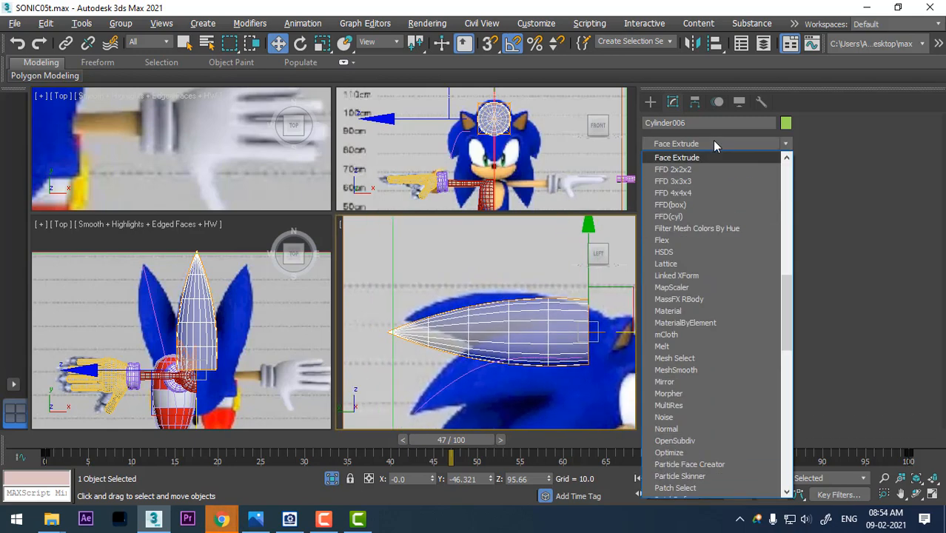
left_click(706, 184)
key("1")
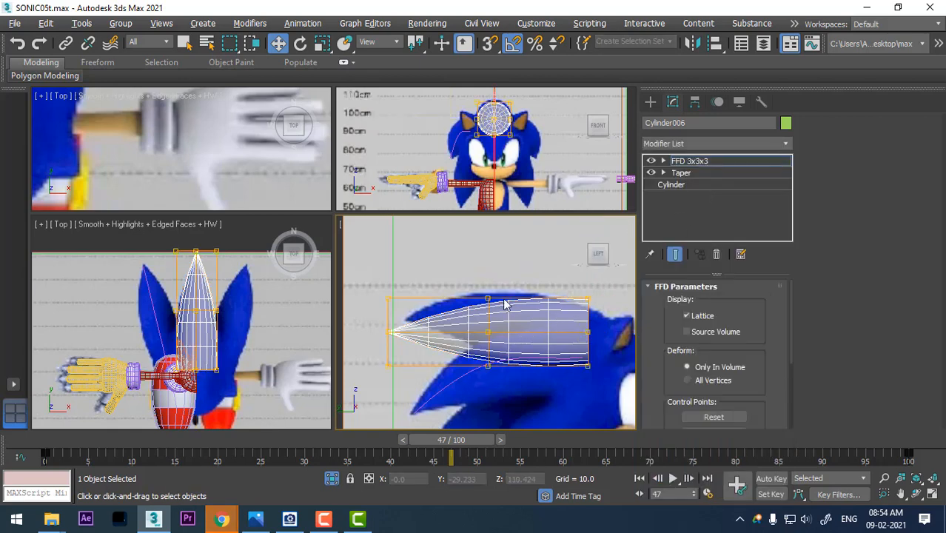
left_click(488, 332)
left_click_drag(485, 251, 502, 204)
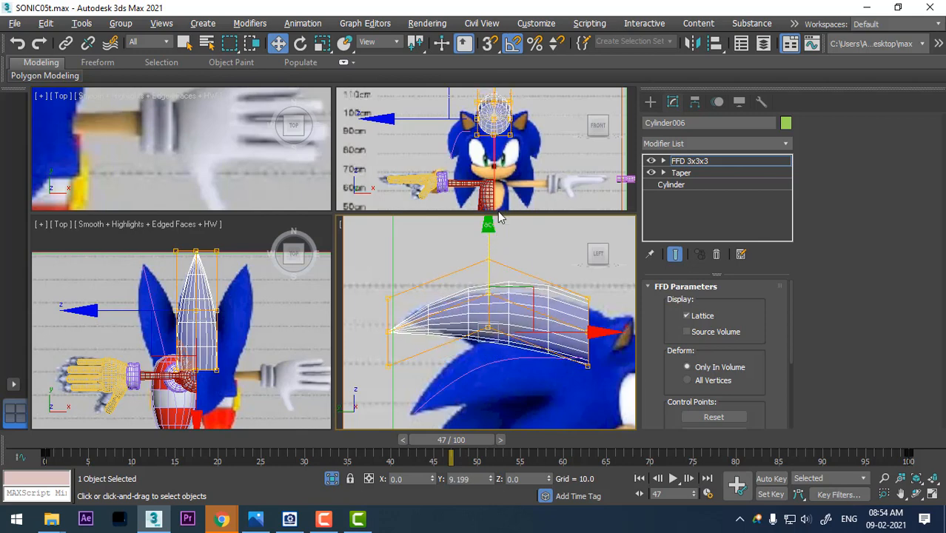
key("ctrl+z")
Step: Move the lattice's tip control points onto the reference quill's tip and lower the middle control points slightly to follow its upper curve
left_click_drag(370, 263, 406, 394)
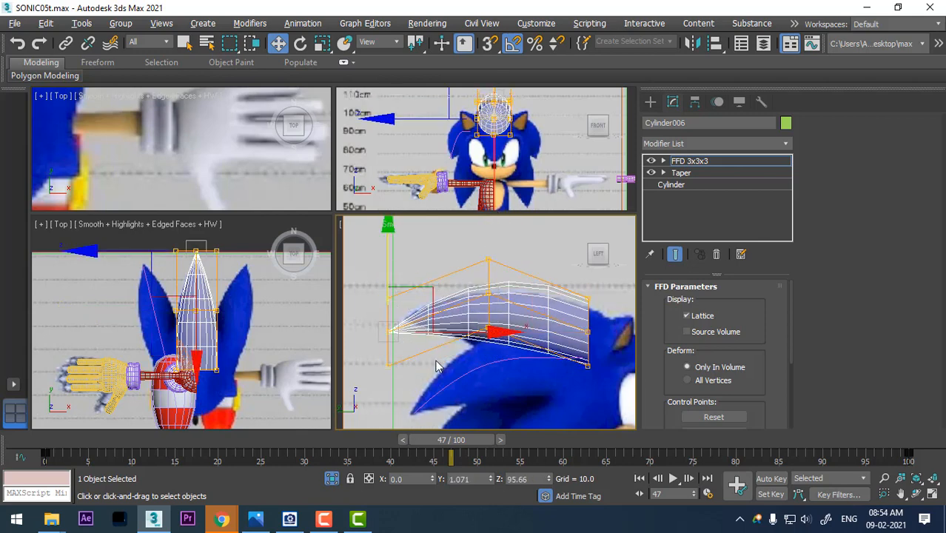
middle_click_drag(445, 361, 455, 362)
key("alt+w")
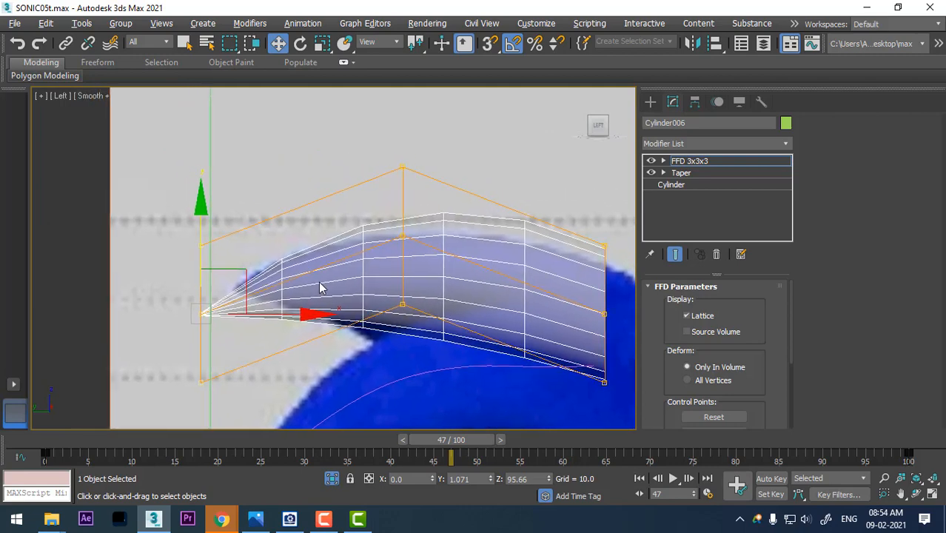
left_click_drag(235, 268, 266, 248)
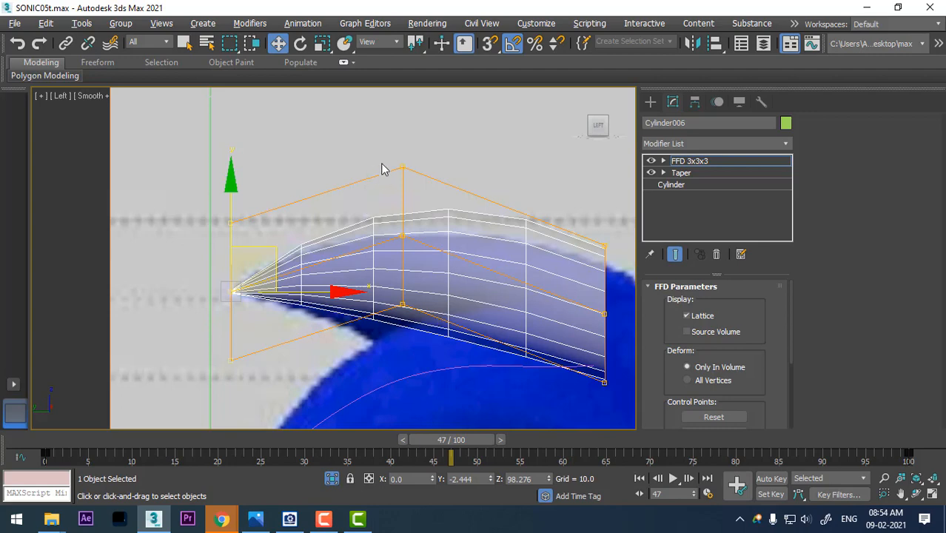
left_click_drag(371, 107, 422, 214)
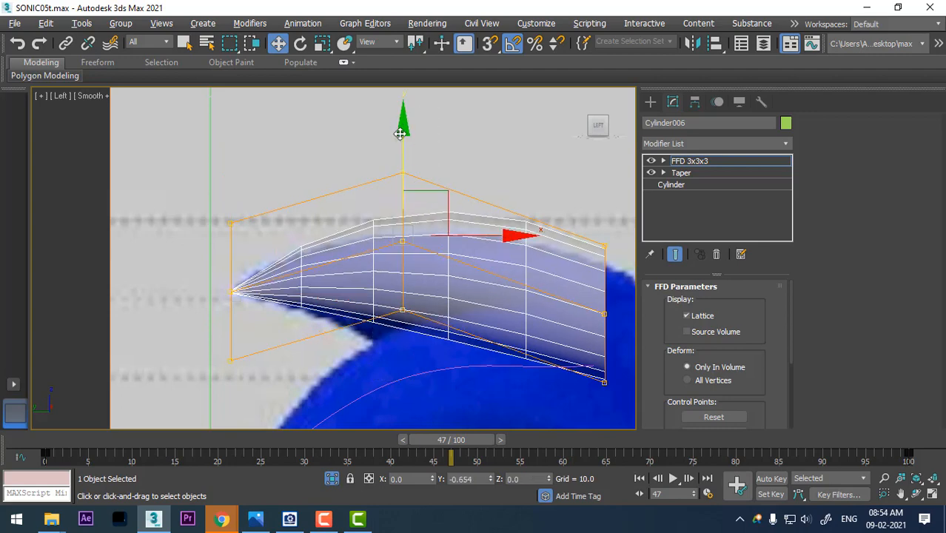
left_click_drag(399, 134, 390, 152)
Step: Move the lattice's base control points about 1.3 units toward the head and 1.2 units down in the Left view
middle_click_drag(427, 250, 299, 222)
left_click_drag(522, 168, 425, 445)
left_click_drag(519, 243, 532, 253)
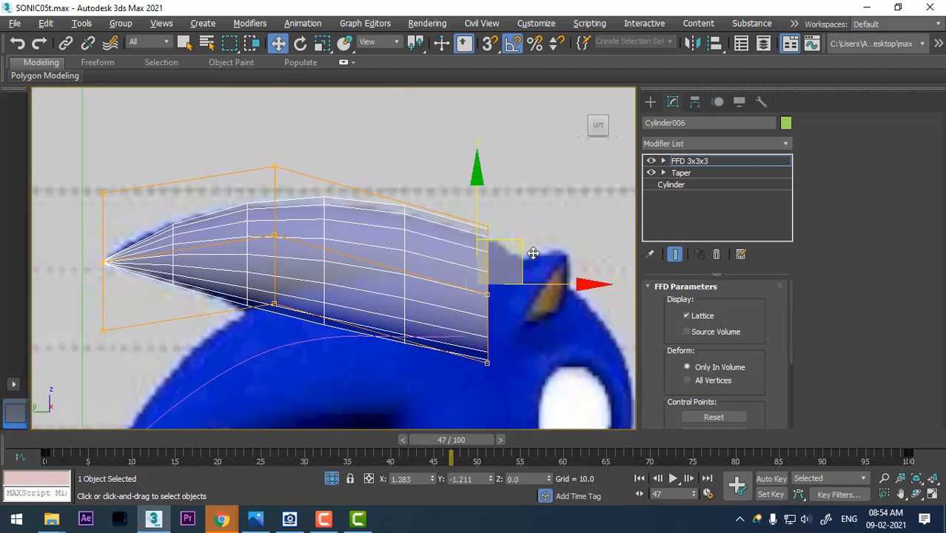
Step: With angle snap off, tilt the base control points to match the head's slope and move them about 1.2 units forward and 2.3 down
key("e")
left_click_drag(554, 220, 570, 230)
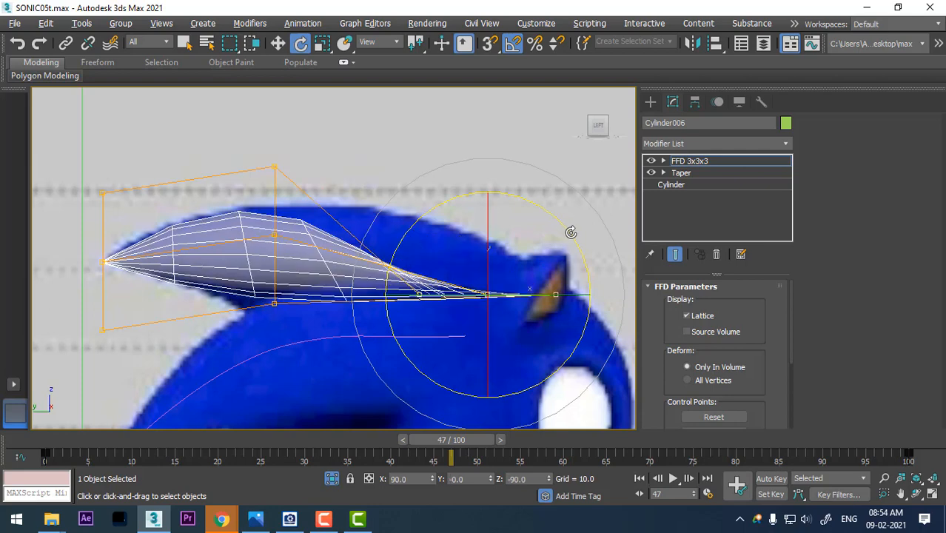
key("ctrl+z")
left_click(513, 43)
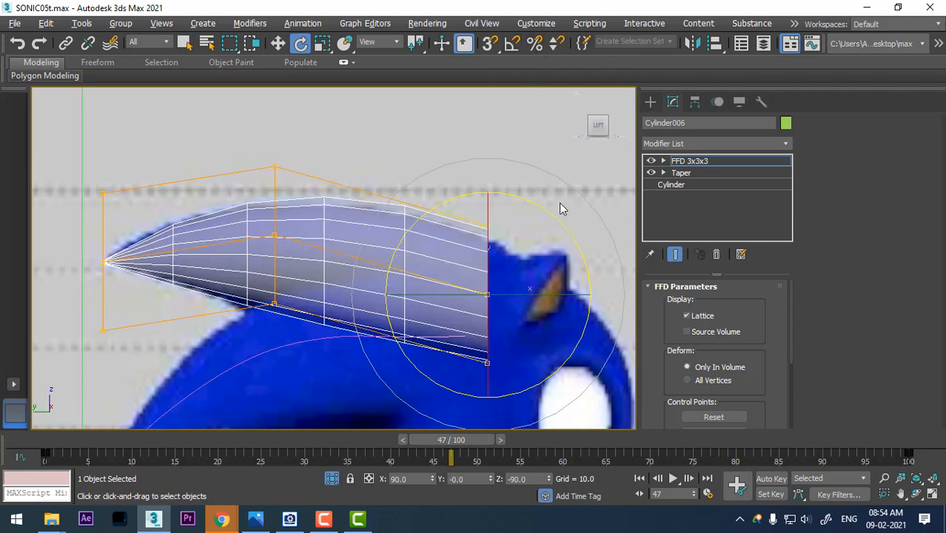
left_click_drag(555, 217, 566, 232)
key("w")
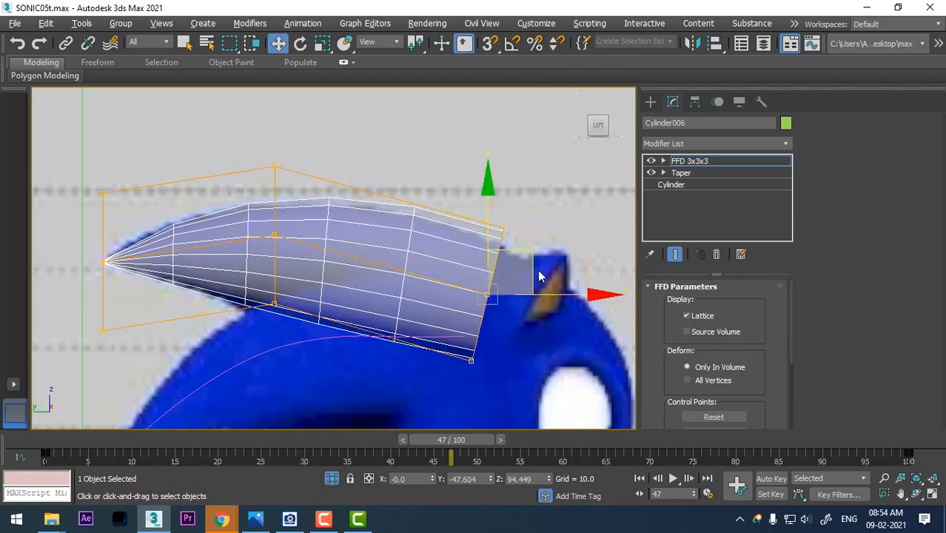
left_click_drag(530, 259, 541, 275)
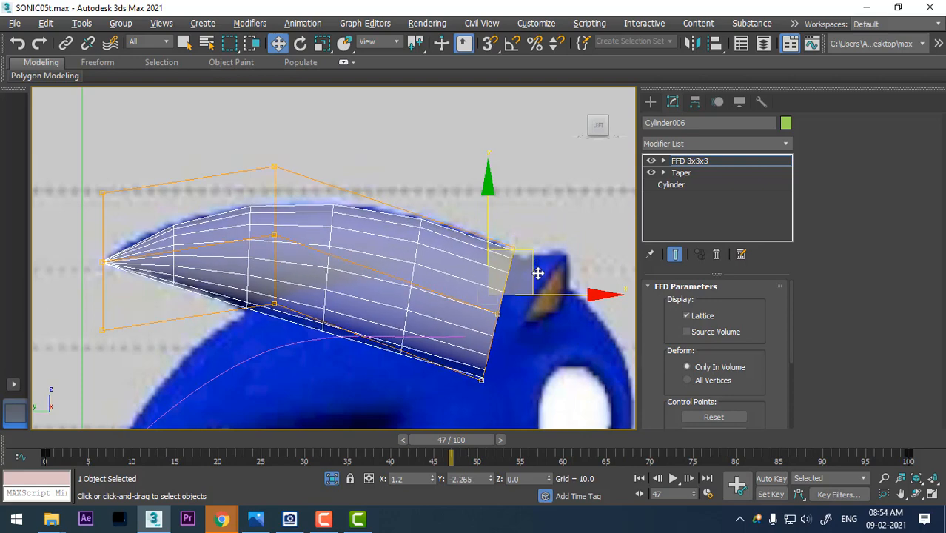
Step: Shift the lattice's middle control points slightly forward and up, then leave control point editing and return to the four-viewport layout
left_click_drag(349, 118, 270, 366)
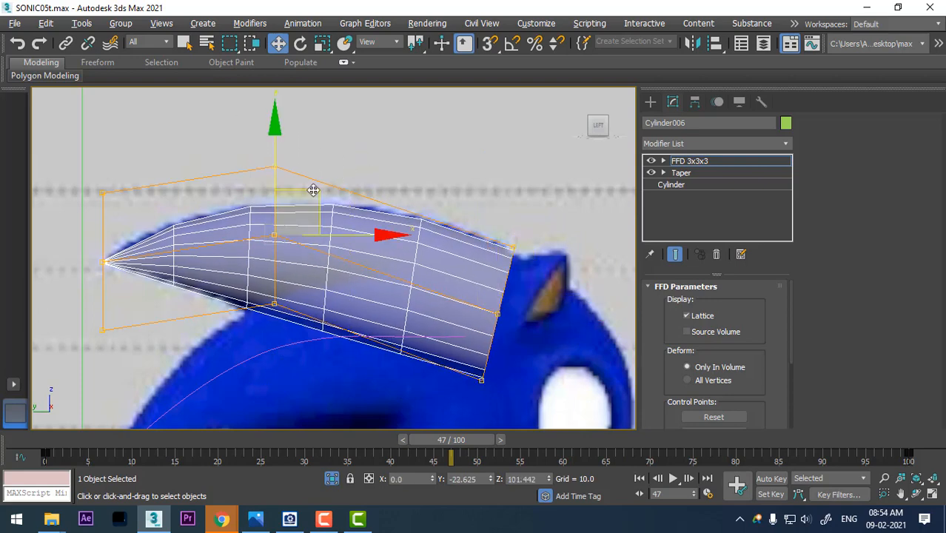
left_click_drag(313, 190, 323, 189)
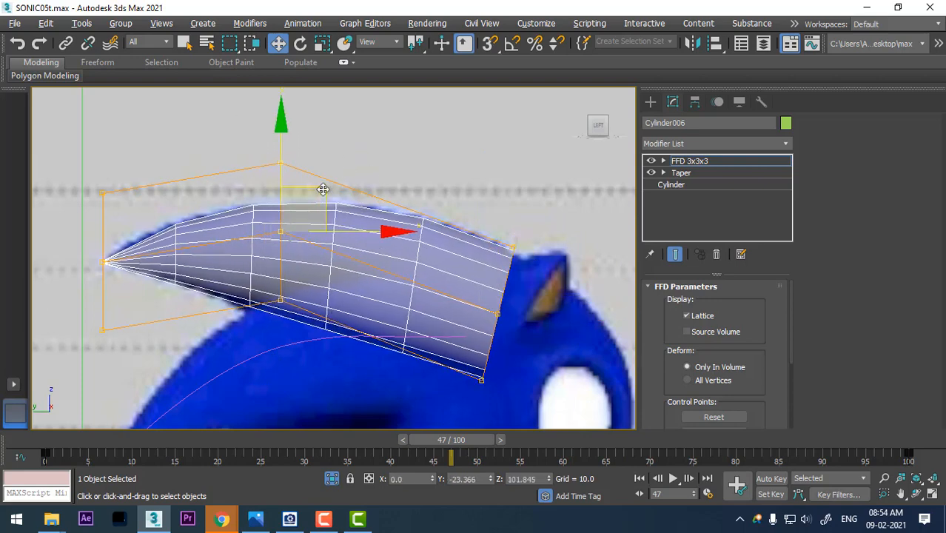
scroll(322, 190, "down", 5)
right_click(377, 200)
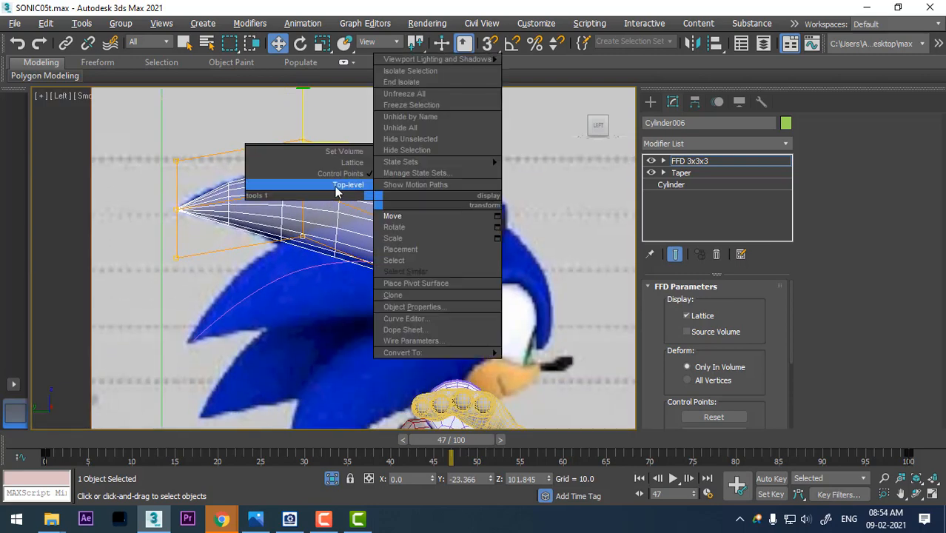
left_click(336, 185)
key("alt+w")
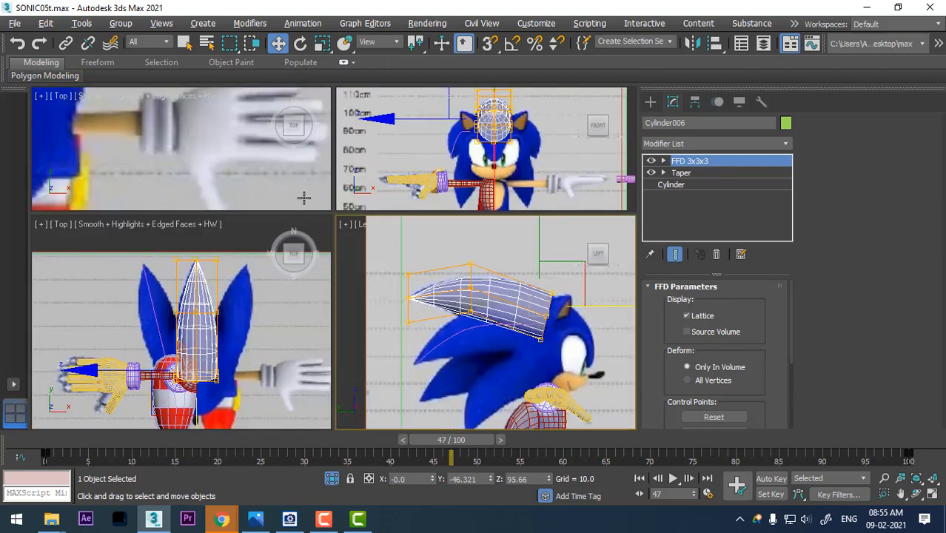
left_click(211, 339)
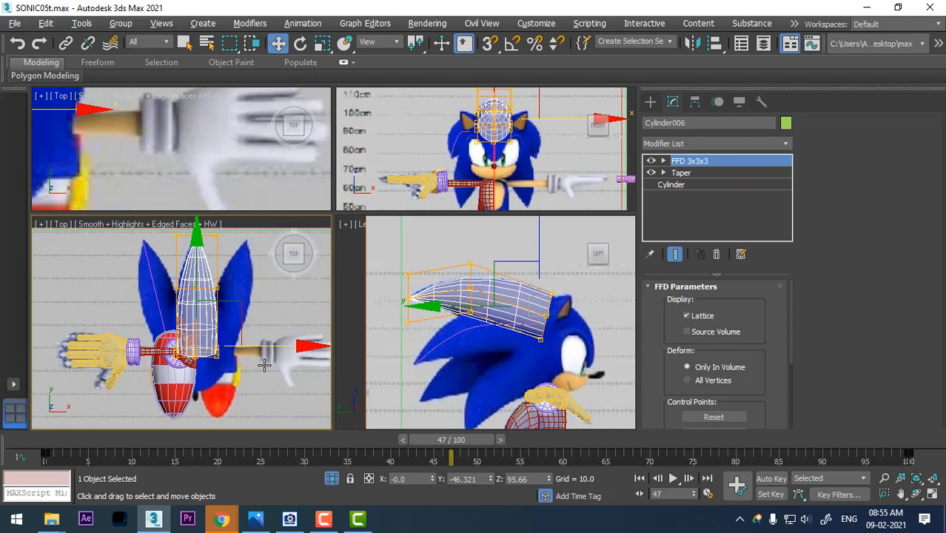
right_click(230, 315)
left_click(201, 311)
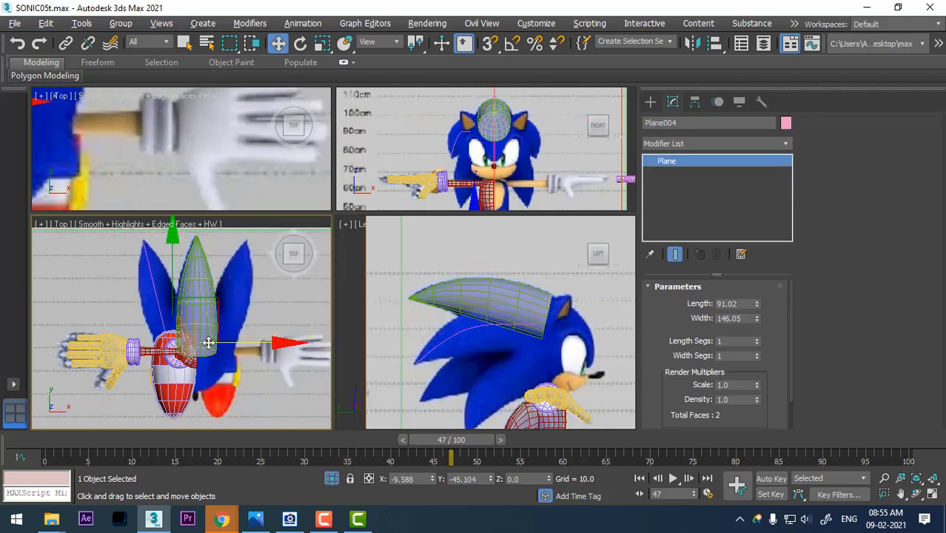
left_click(201, 349)
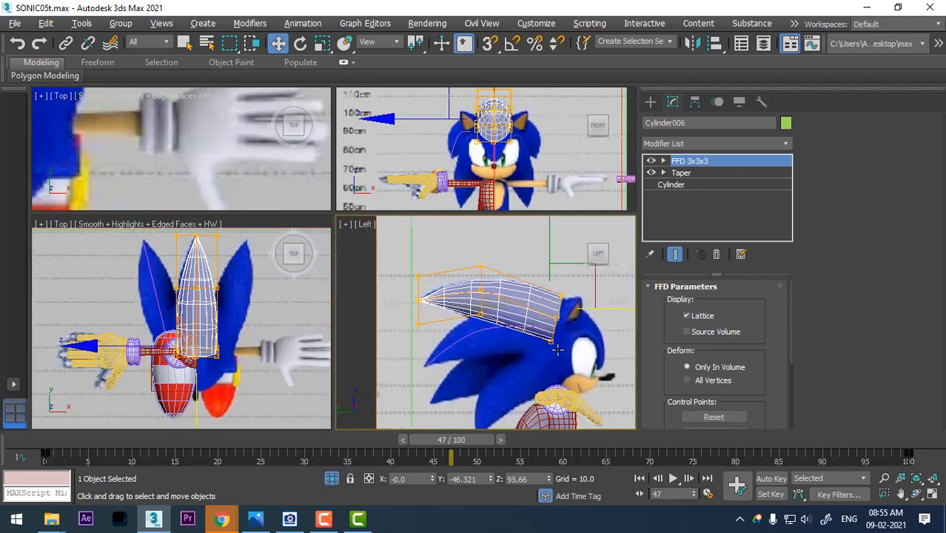
Step: Show the scene in a maximized Perspective view in place of the Left view, with the FFD modifier at its top level
middle_click_drag(548, 348, 522, 324)
scroll(527, 319, "down", 3)
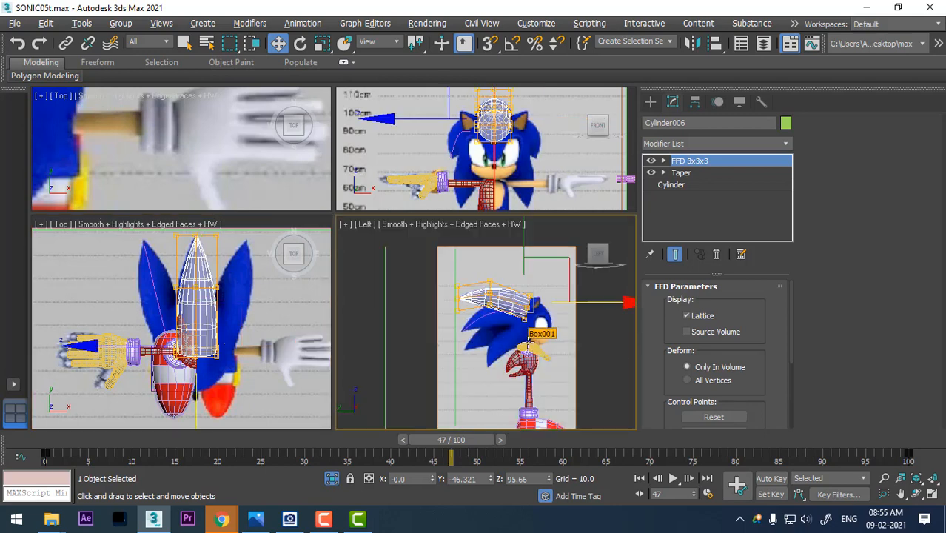
key("p")
middle_click_drag(503, 347, 322, 375, "alt")
key("alt+w")
right_click(374, 282)
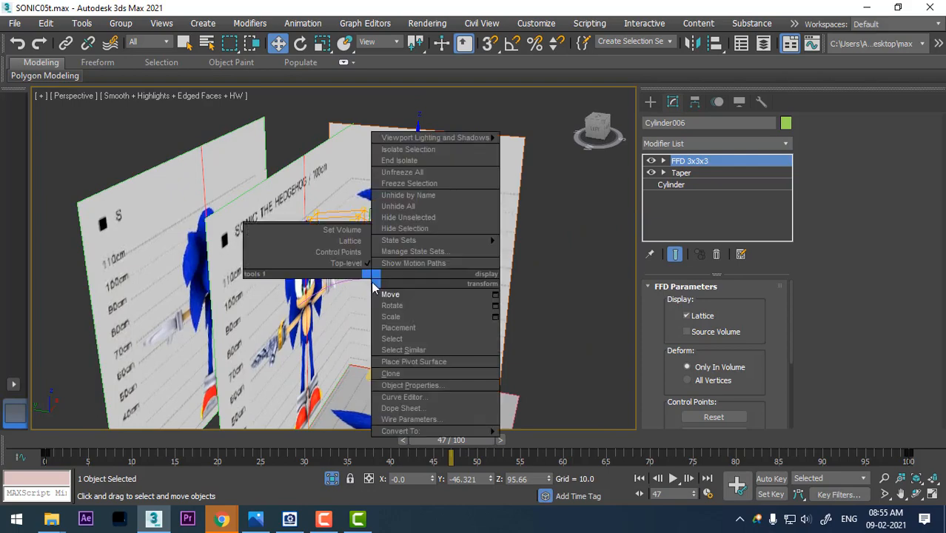
left_click(337, 265)
middle_click_drag(337, 268, 315, 299, "alt")
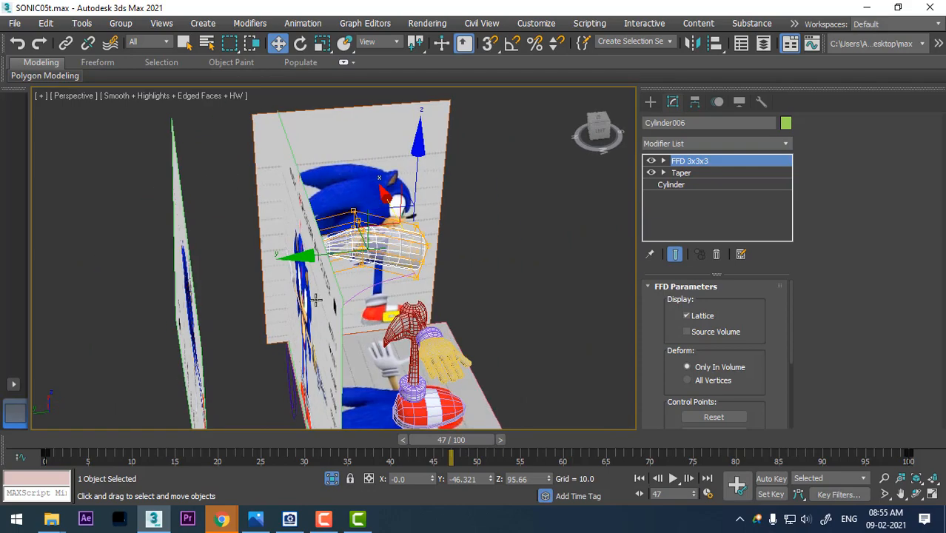
Step: Move the front-view reference plane along the Y axis to about -109.1, clear of the model
left_click(340, 333)
left_click_drag(200, 337, 461, 307)
middle_click_drag(460, 306, 244, 347, "alt")
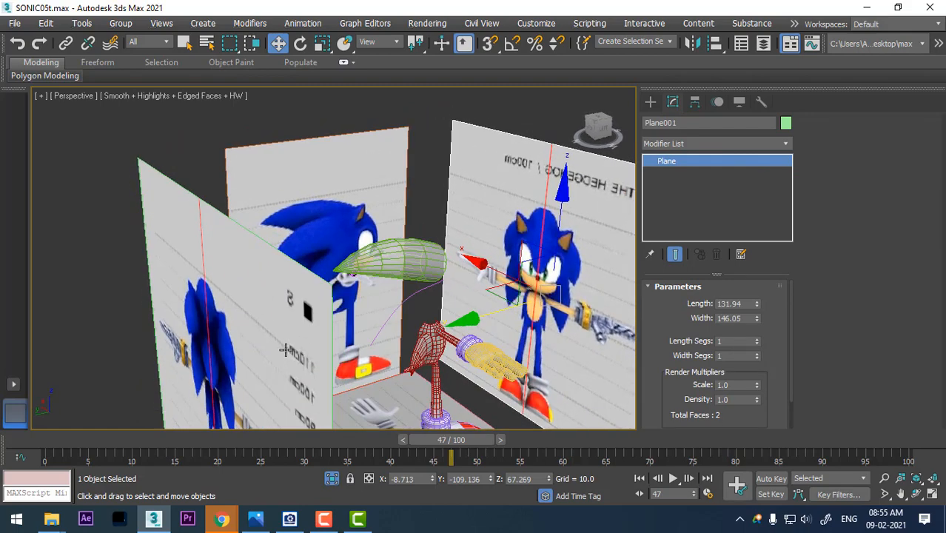
Step: Select only the back-view reference plane and move it along the Y axis to about -60
left_click(238, 351)
left_click(254, 296, "ctrl")
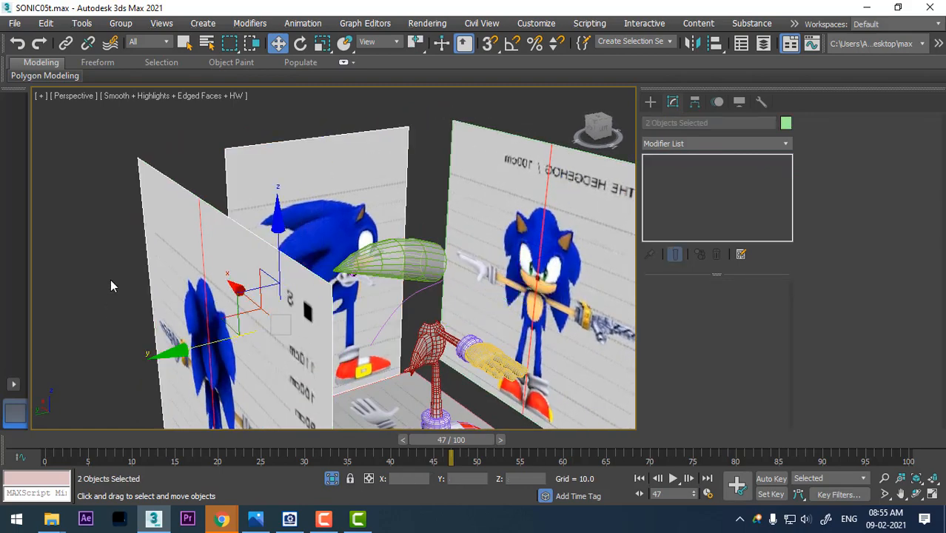
left_click(111, 280)
left_click(176, 353)
left_click_drag(117, 419, 167, 407)
middle_click_drag(400, 325, 294, 291, "alt")
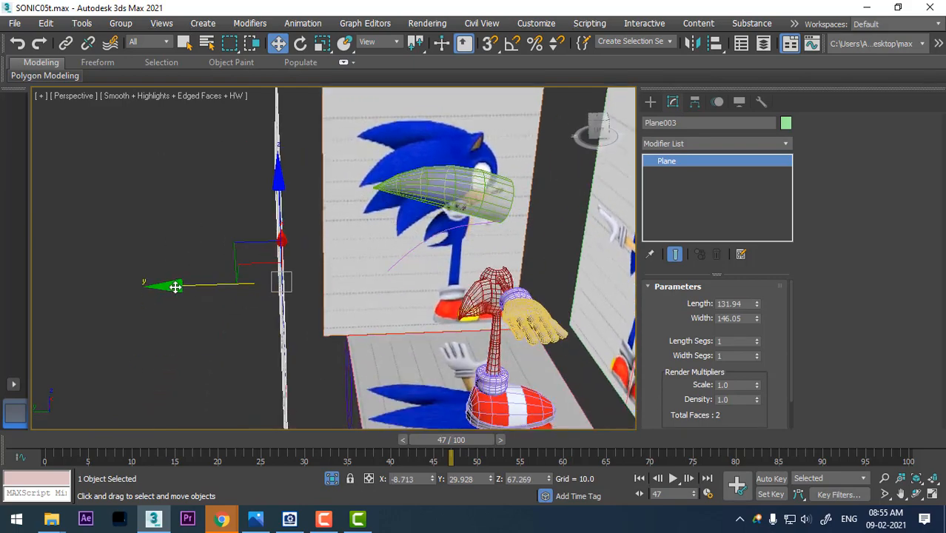
left_click_drag(176, 287, 426, 287)
middle_click_drag(429, 287, 559, 258, "alt")
Step: Return to the four-viewport layout and change the shaded Top view beside the Perspective view to a Back view of the head
key("alt+w")
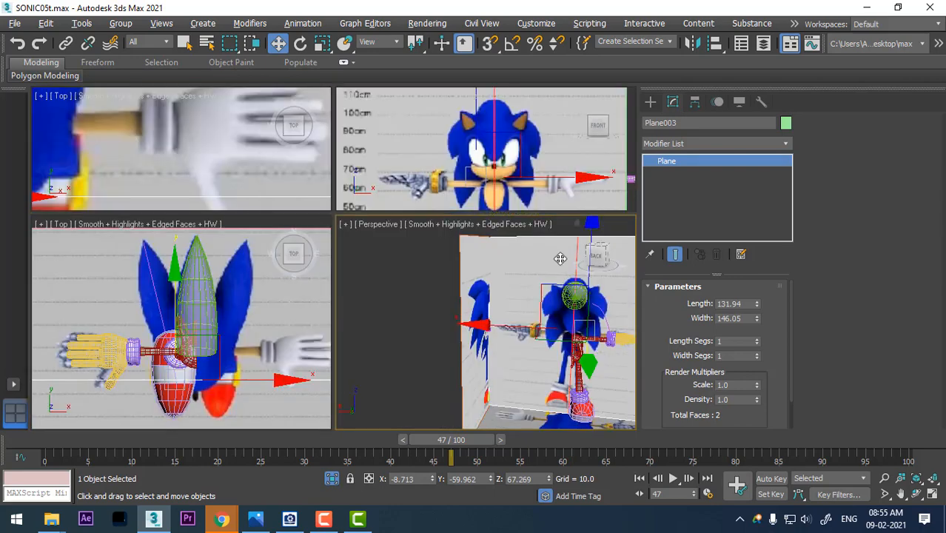
left_click(62, 223)
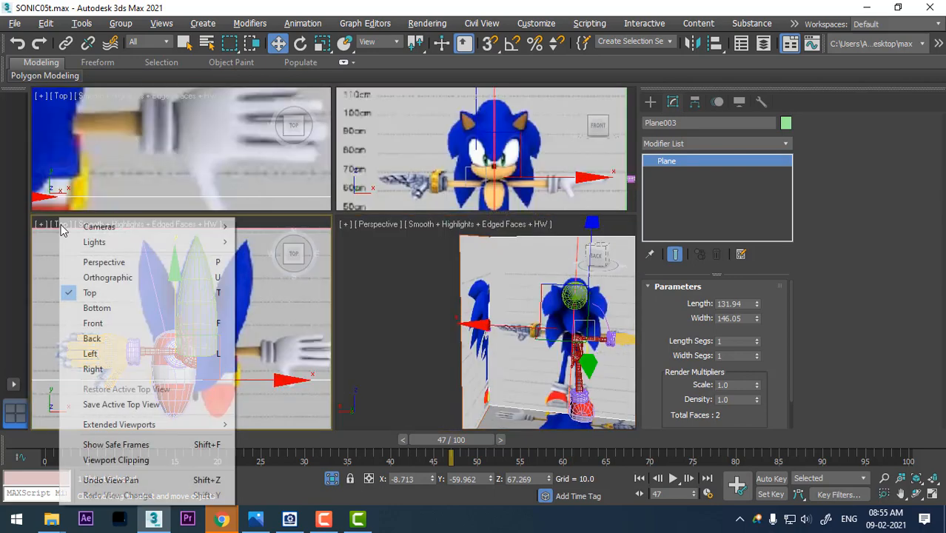
left_click(103, 341)
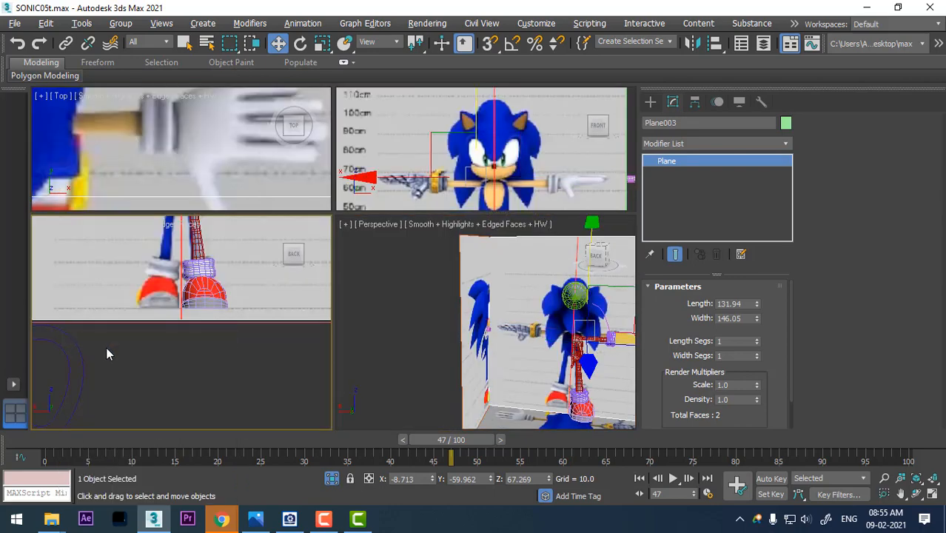
middle_click_drag(255, 356, 233, 428)
scroll(218, 376, "up", 2)
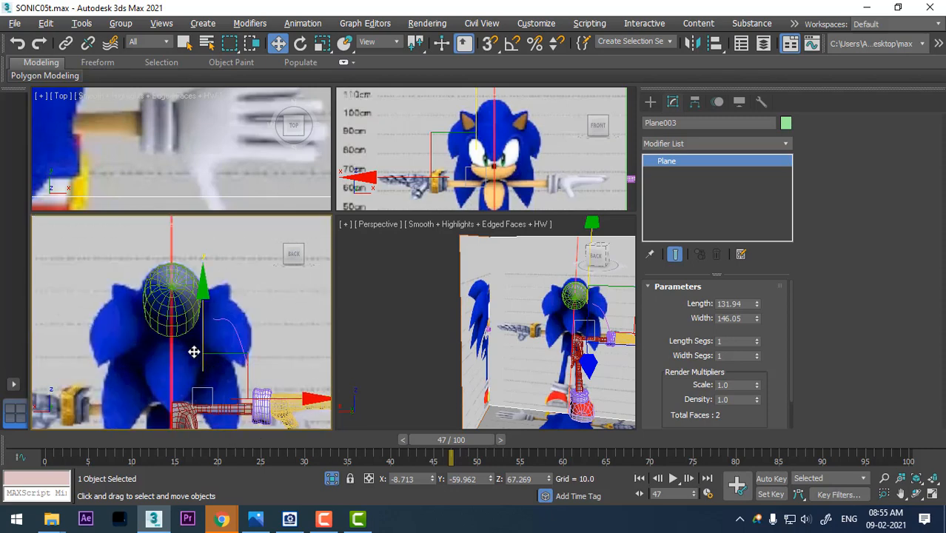
Step: Copy the quill cylinder straight down in the maximized Back view to a Z position of about 75.6
left_click(184, 308)
key("alt+w")
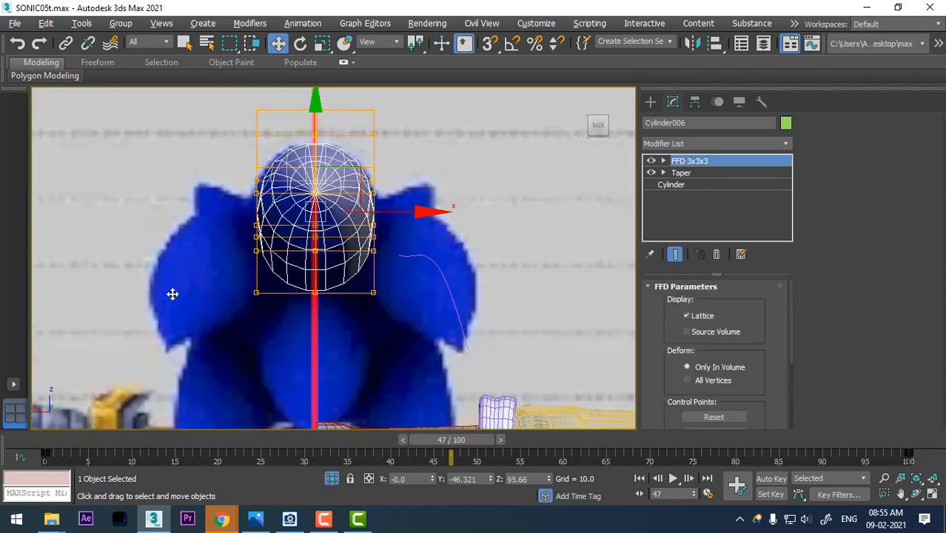
scroll(340, 272, "down", 3)
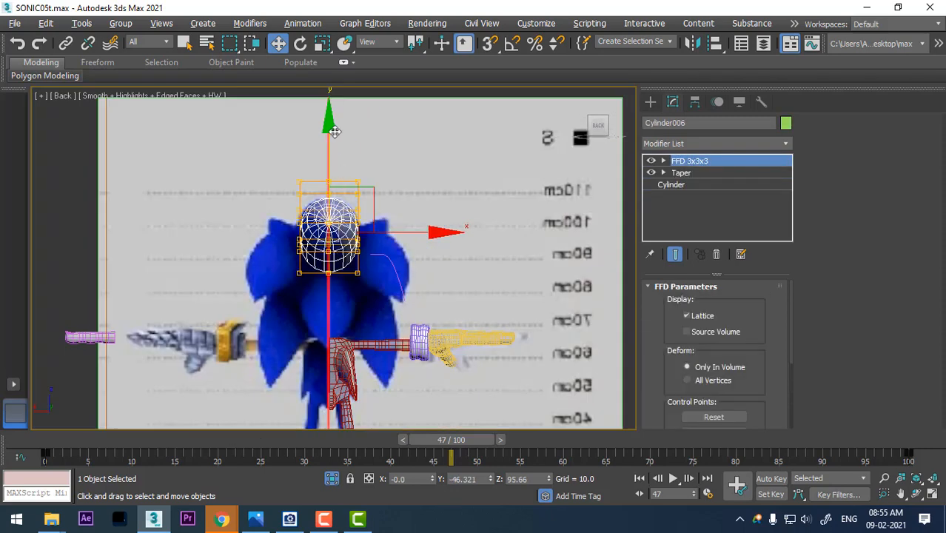
left_click_drag(330, 122, 325, 195, "shift")
left_click(477, 316)
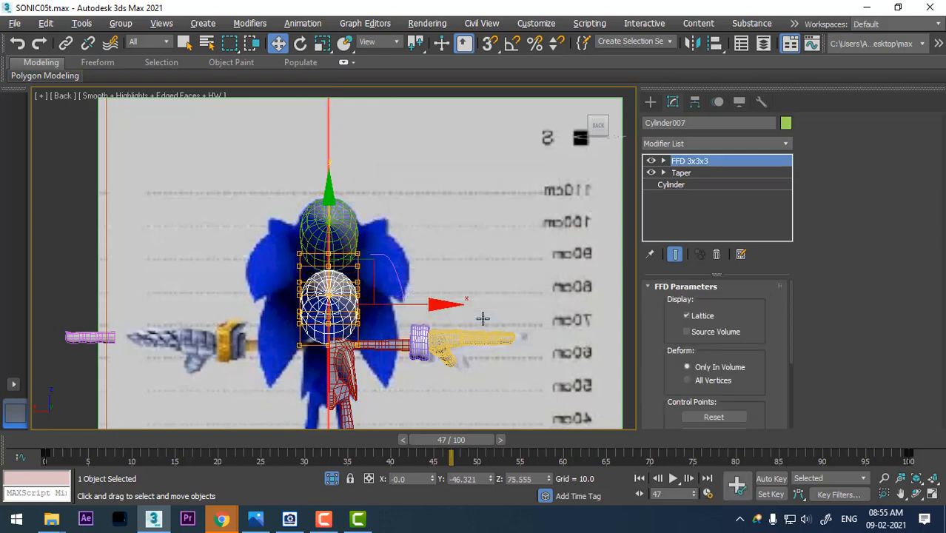
Step: Replace the Perspective view with a Left view and rotate the copied quill about 20.3 degrees so its tip points downward
key("alt+w")
middle_click_drag(536, 353, 489, 366)
key("l")
scroll(507, 355, "up", 5)
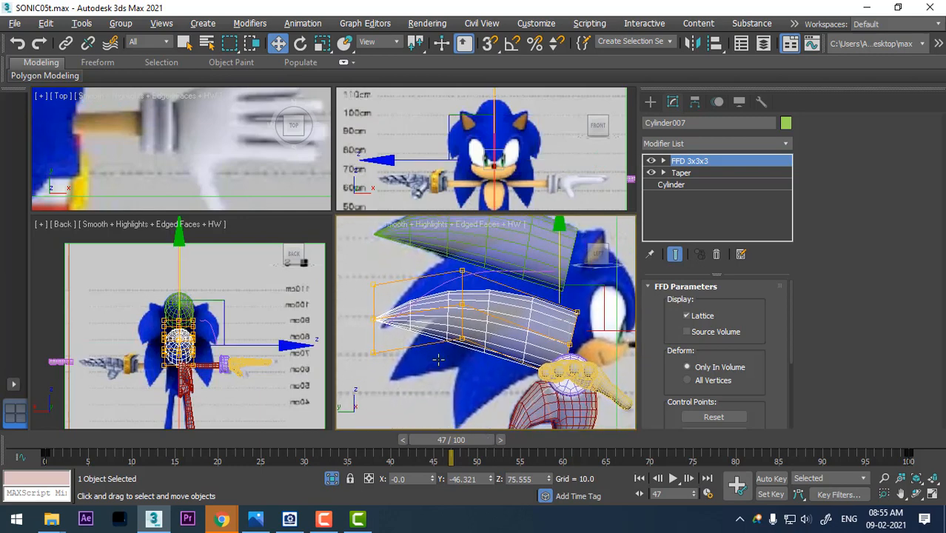
key("e")
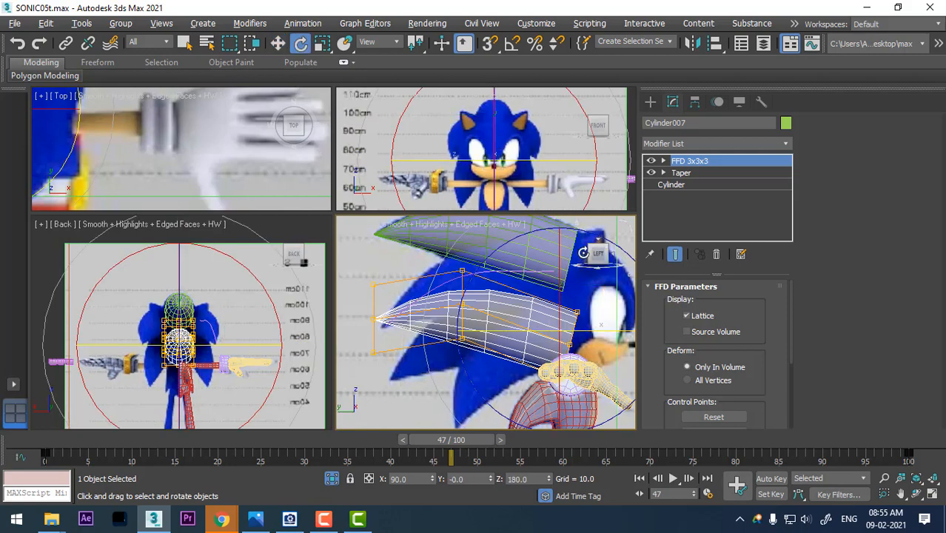
middle_click_drag(511, 252, 496, 272)
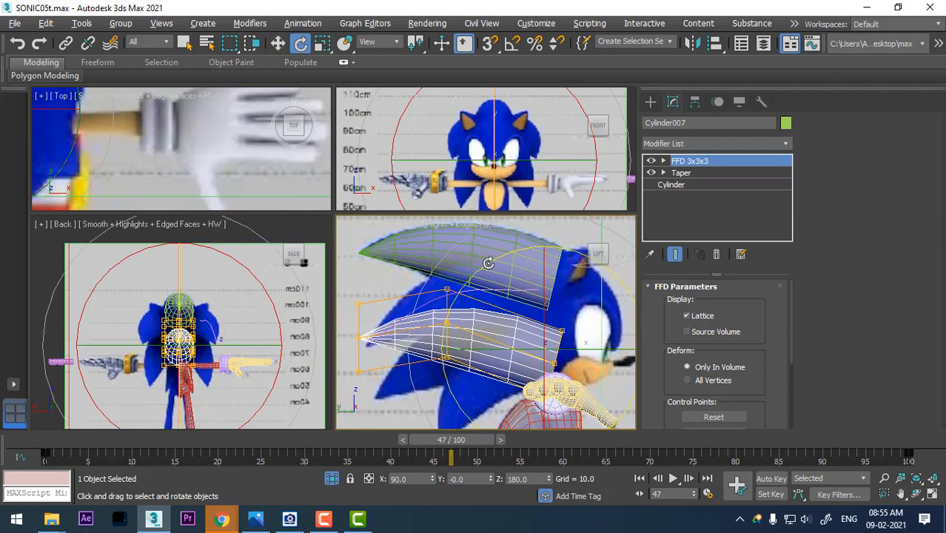
left_click_drag(484, 263, 465, 280)
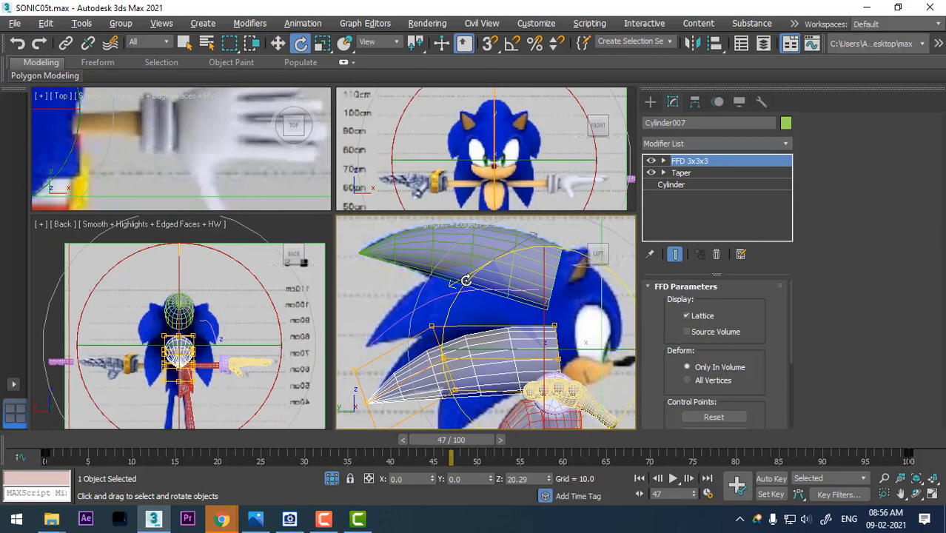
scroll(470, 282, "up", 4)
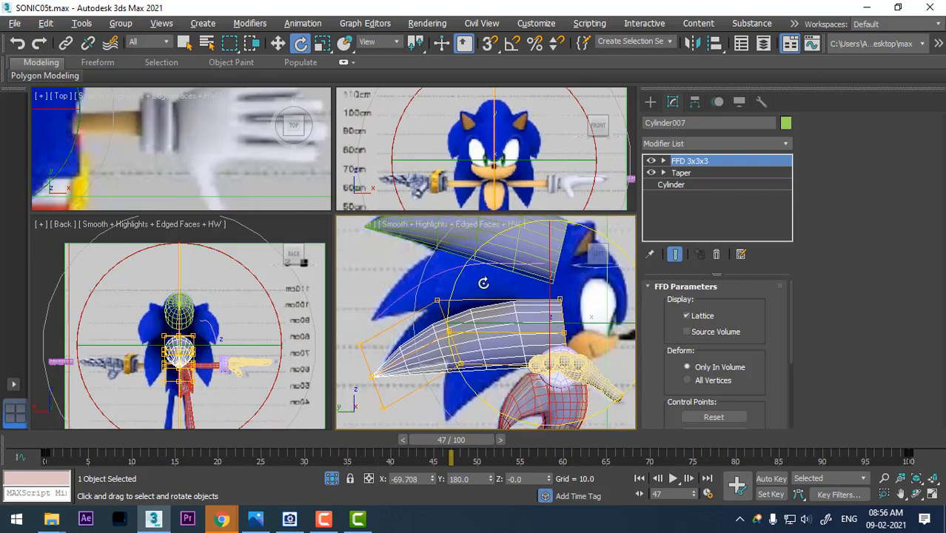
Step: Move the copied quill back and up in the maximized Left view by about 2.6 and 2.5 units
key("w")
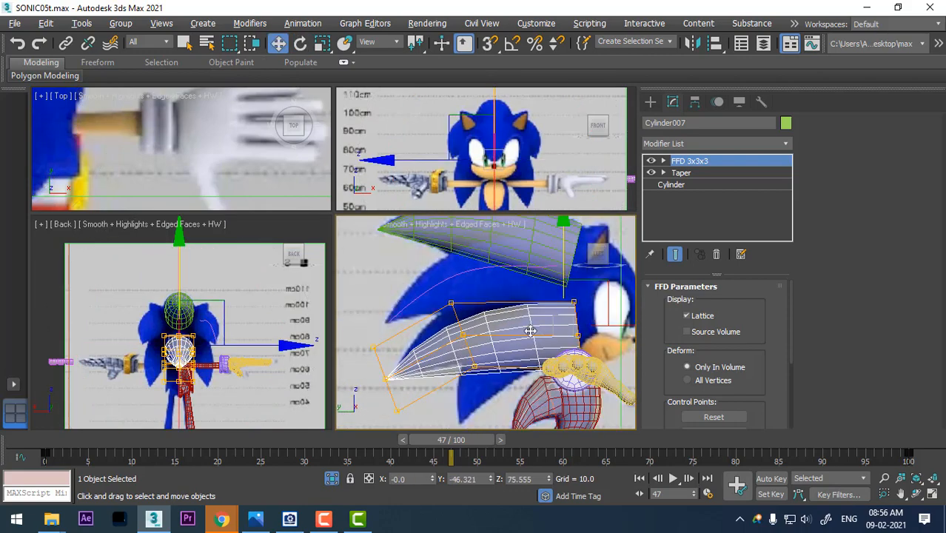
key("alt+w")
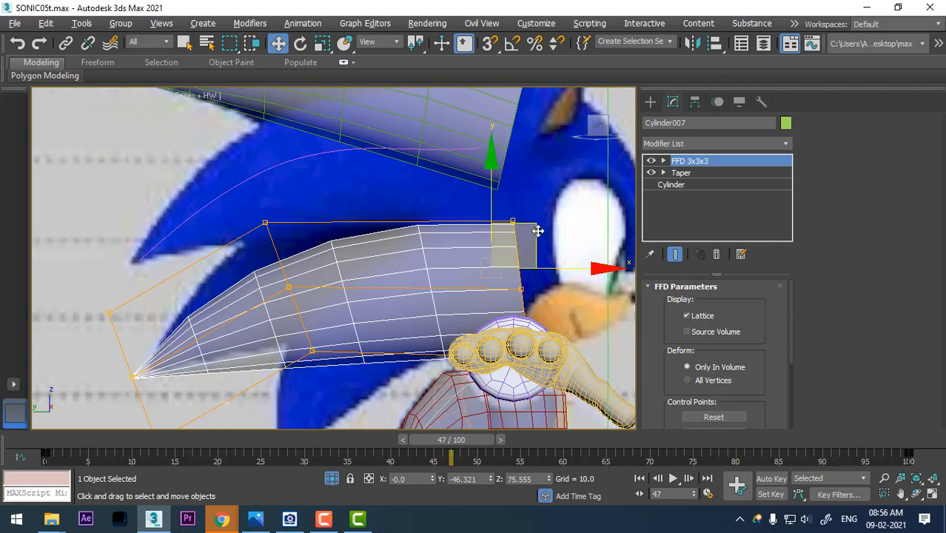
left_click_drag(535, 227, 514, 206)
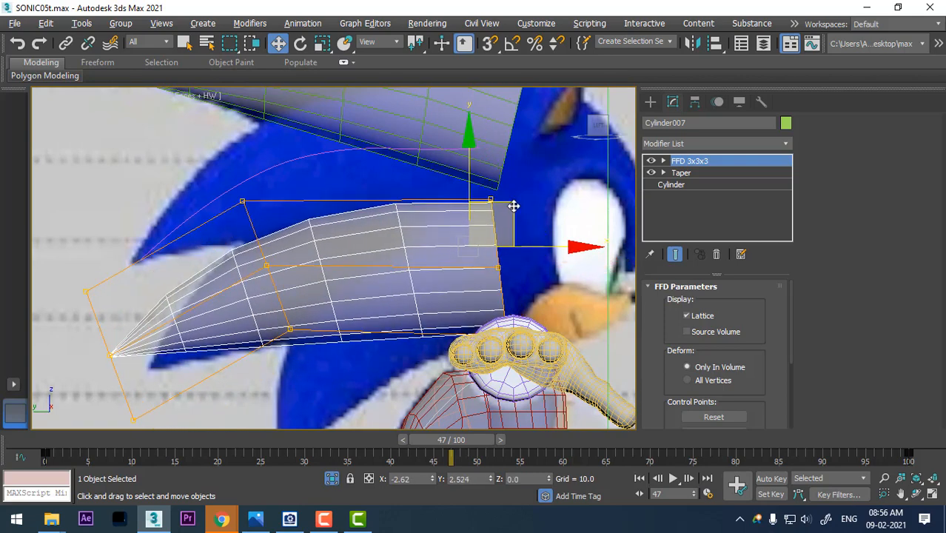
Step: Move the lower quill's middle FFD control points slightly forward and down, and its tip control points onto the reference quill's tip
key("1")
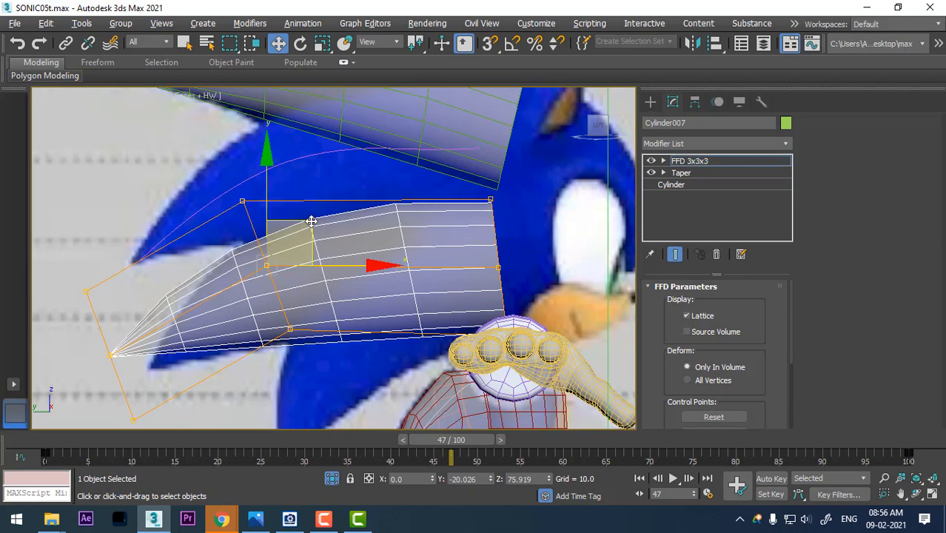
left_click_drag(311, 221, 318, 228)
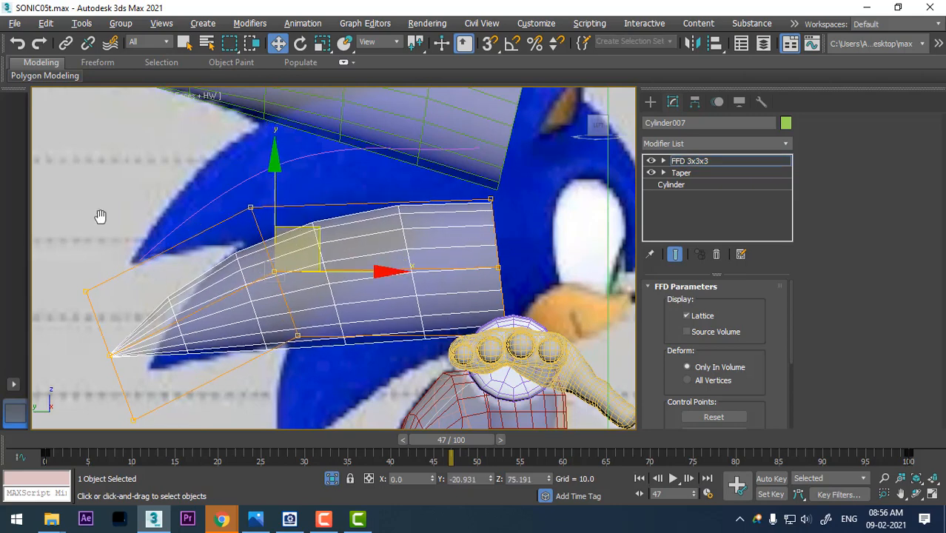
middle_click_drag(101, 216, 102, 187)
left_click_drag(102, 187, 214, 429)
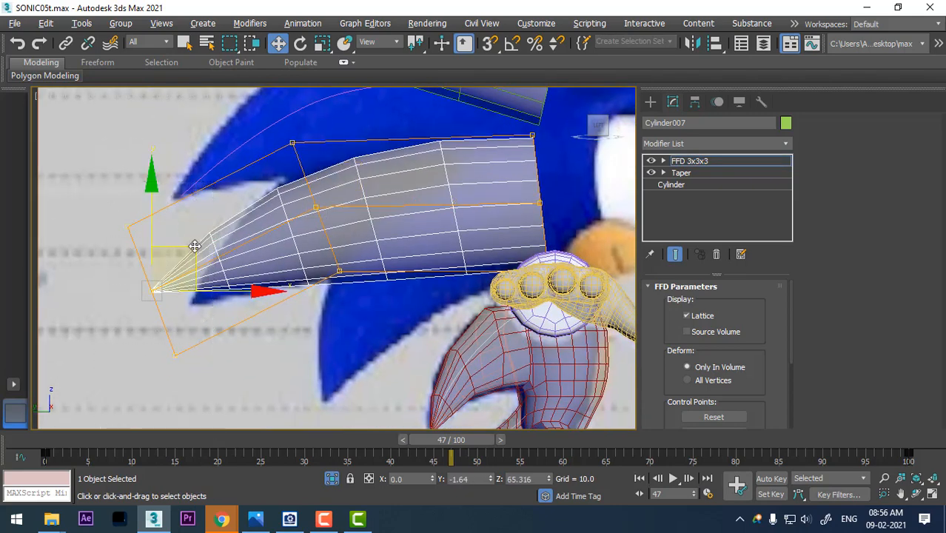
left_click_drag(194, 246, 232, 255)
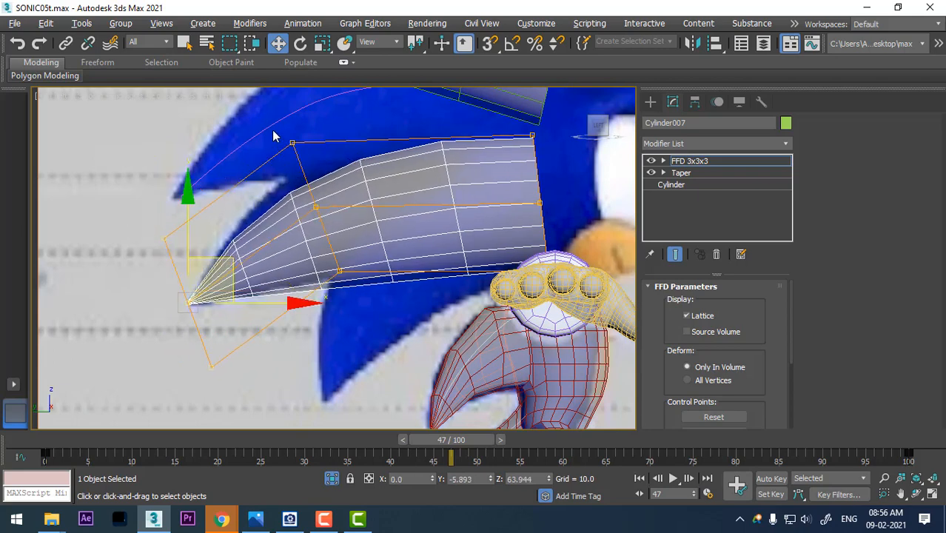
Step: Shift the lower quill's middle control points back about 3 and up about 2.2 units, then leave control point editing
left_click(316, 207)
left_click_drag(363, 164, 334, 146)
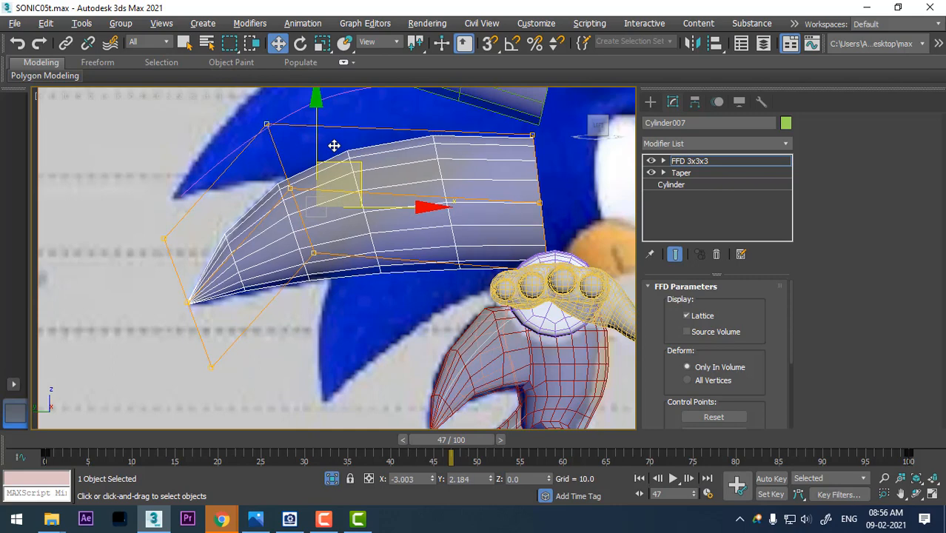
right_click(326, 215)
left_click(296, 196)
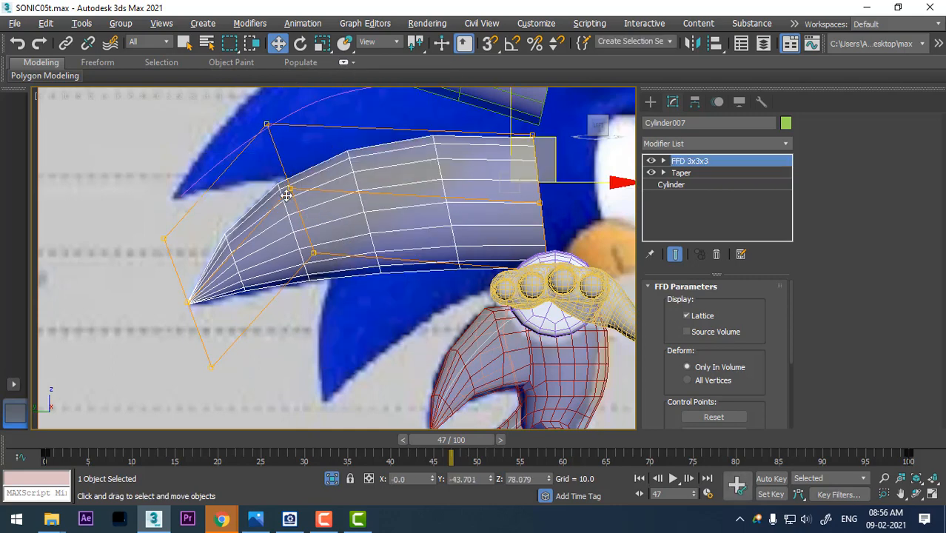
Step: Select the top quill and make one sideways copy of it in the Back view, at an X position of about -16.3
key("alt+w")
scroll(250, 360, "up", 2)
left_click(247, 371)
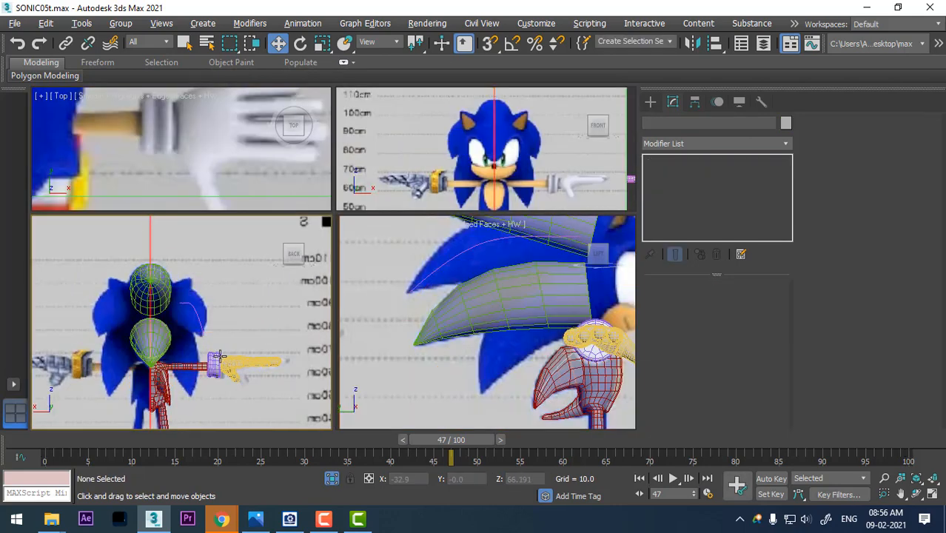
left_click(158, 295)
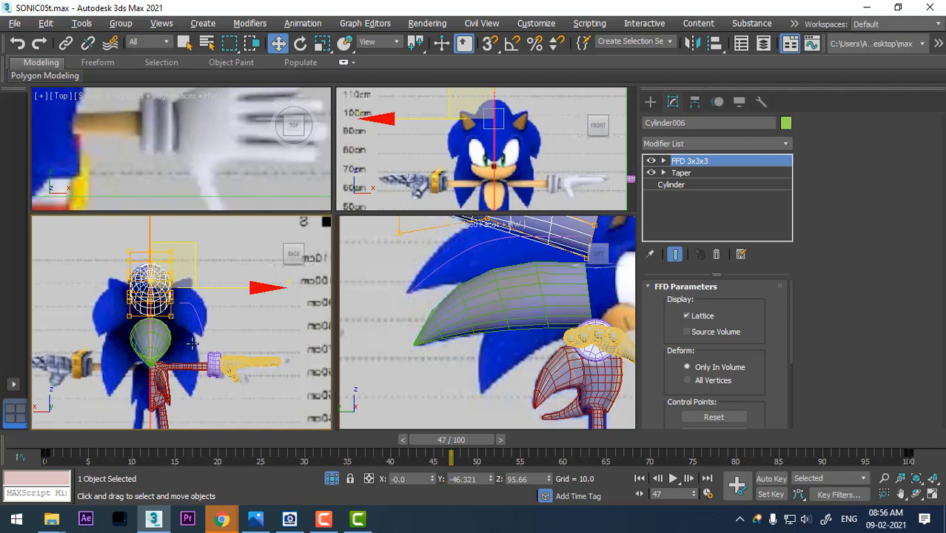
middle_click_drag(491, 327, 464, 385)
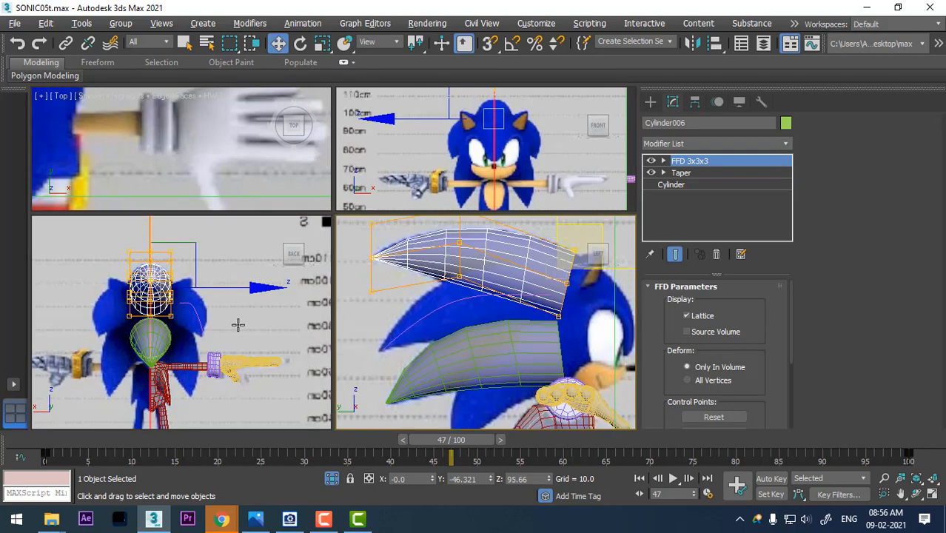
middle_click_drag(206, 351, 215, 388)
left_click_drag(252, 326, 300, 334, "shift")
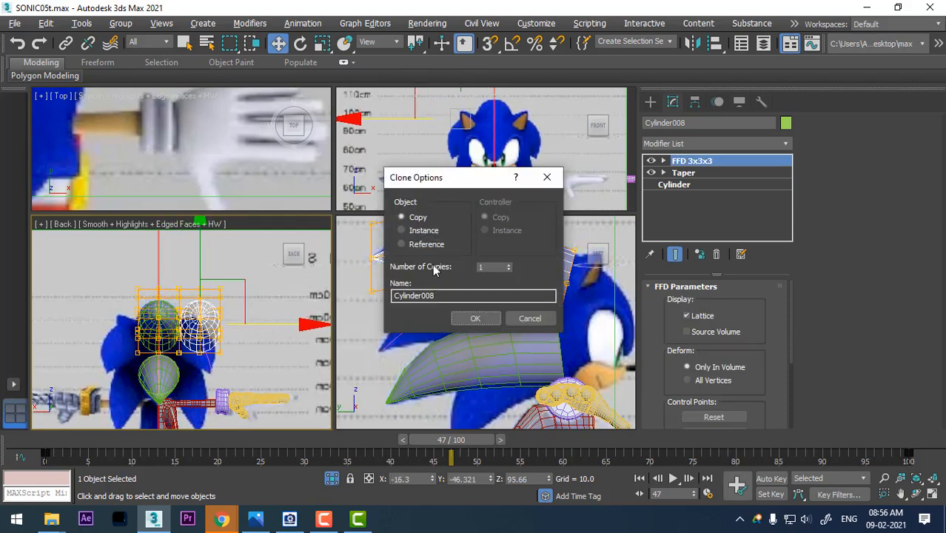
left_click(478, 324)
Step: Select the arm, hand, torso, leg and shoe meshes together with an area selection in the Left view
scroll(198, 170, "down", 4)
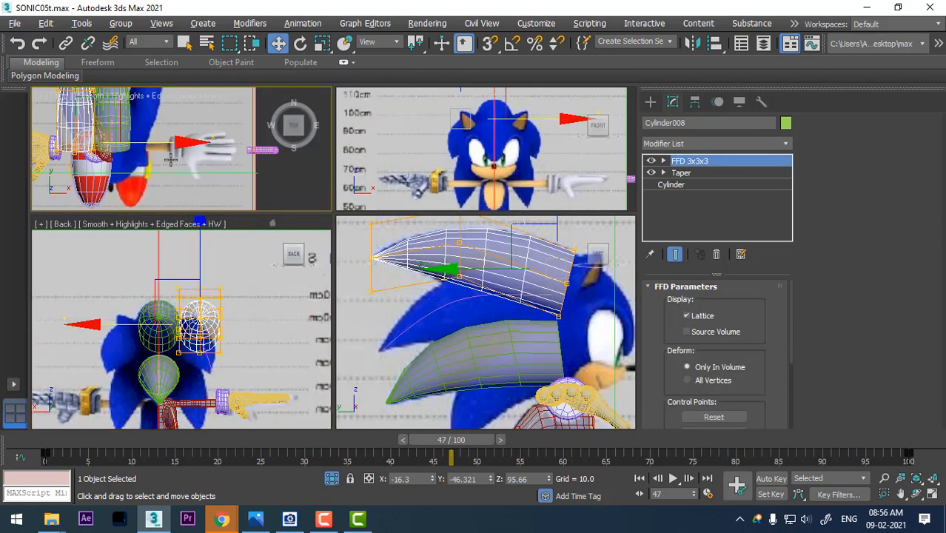
middle_click_drag(176, 167, 224, 179)
key("alt+w")
scroll(267, 258, "up", 3)
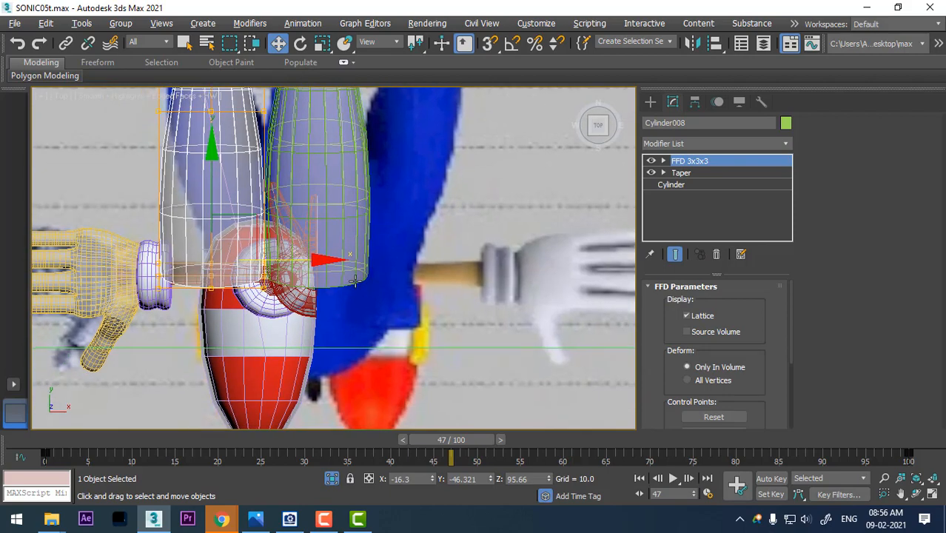
key("alt+w")
scroll(461, 315, "down", 4)
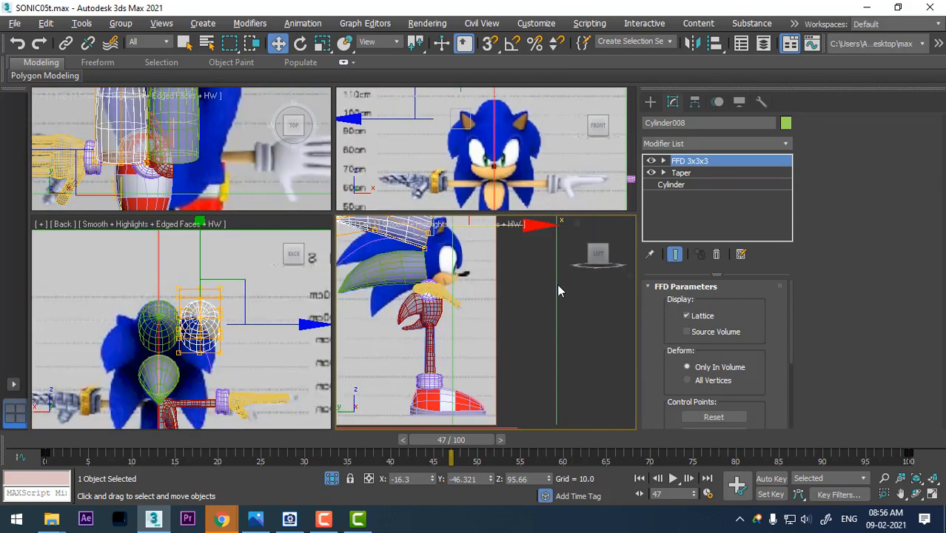
left_click_drag(559, 291, 414, 425)
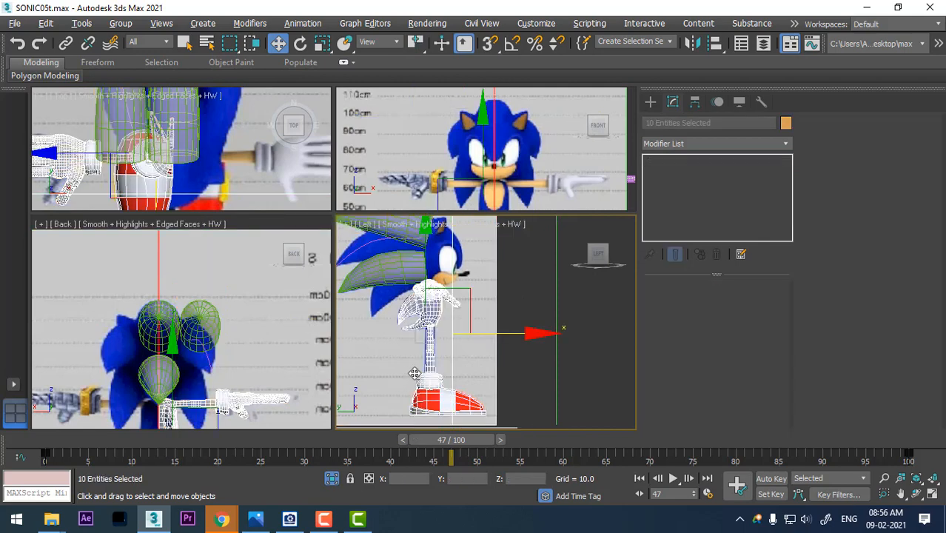
scroll(415, 374, "down", 3)
Step: Try to hide the whole selection, including the reference planes caught in it, and undo the hiding
right_click(422, 348)
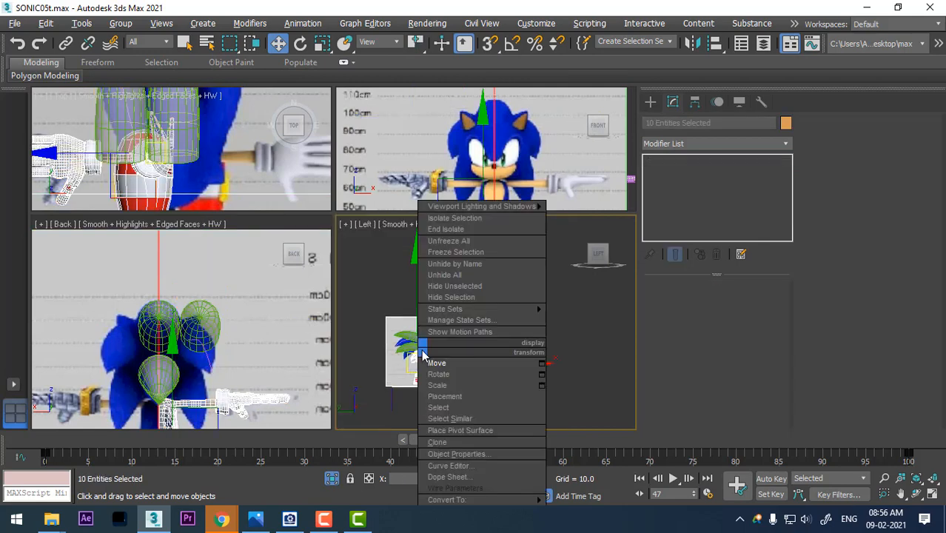
left_click(441, 299)
key("ctrl+z")
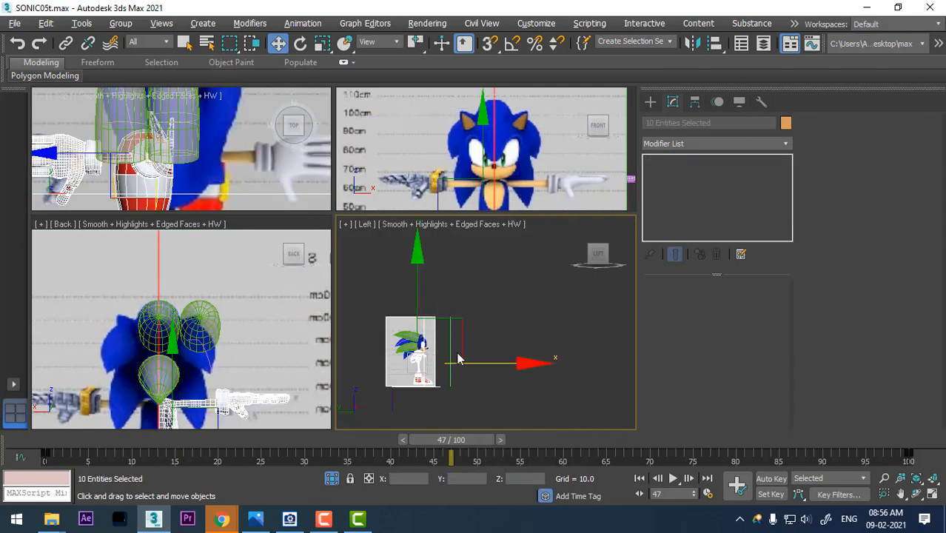
Step: Switch the Left view to Perspective, remove the reference planes from the selection, and hide the remaining selected body parts
middle_click_drag(457, 356, 492, 314)
key("p")
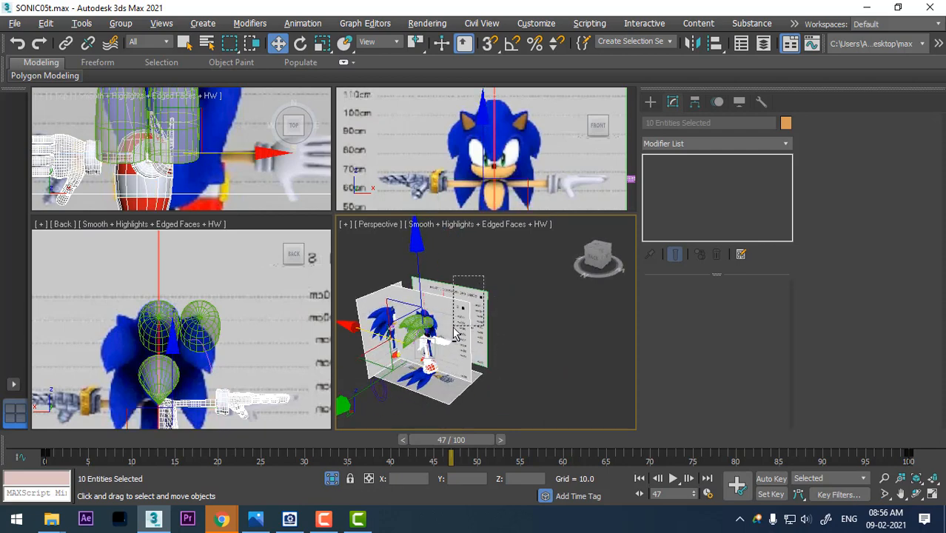
left_click_drag(453, 328, 451, 332, "alt")
left_click_drag(375, 273, 405, 296, "alt")
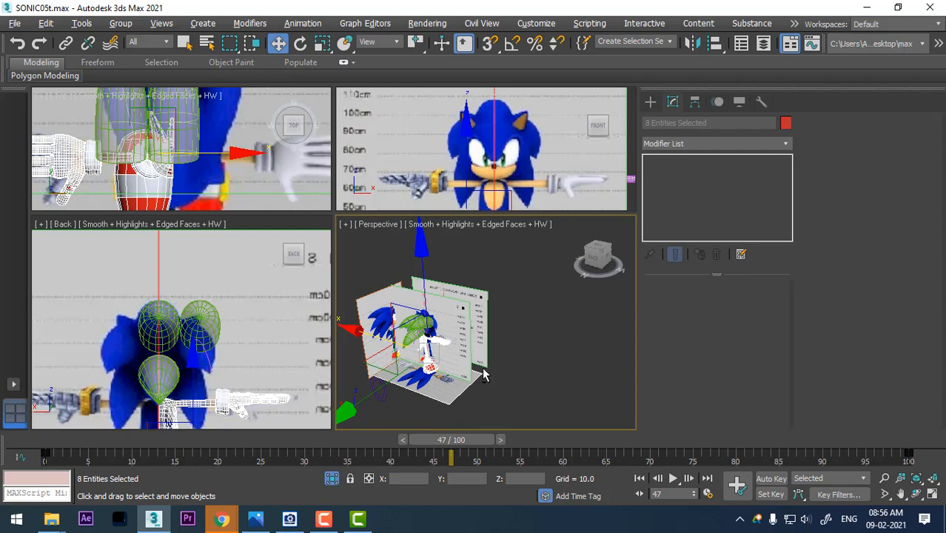
right_click(489, 321)
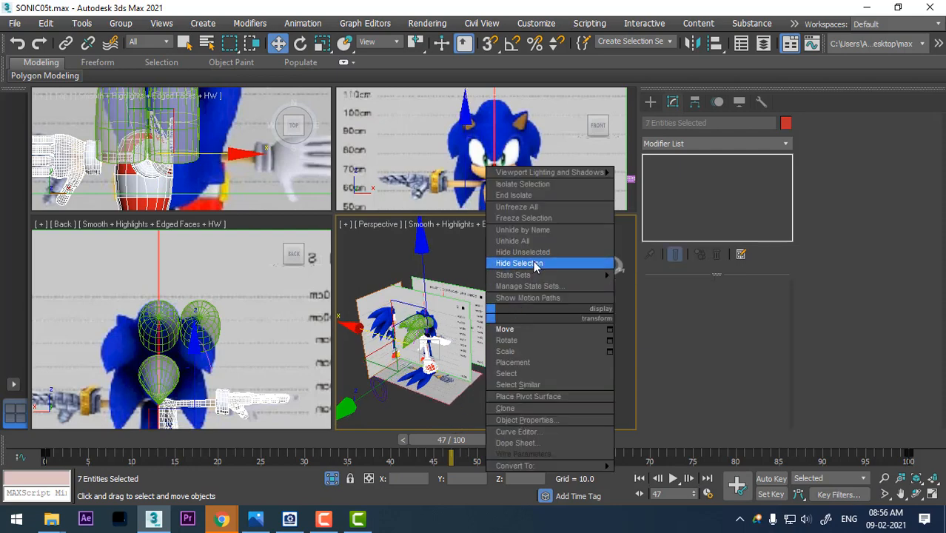
left_click(515, 262)
scroll(454, 333, "up", 4)
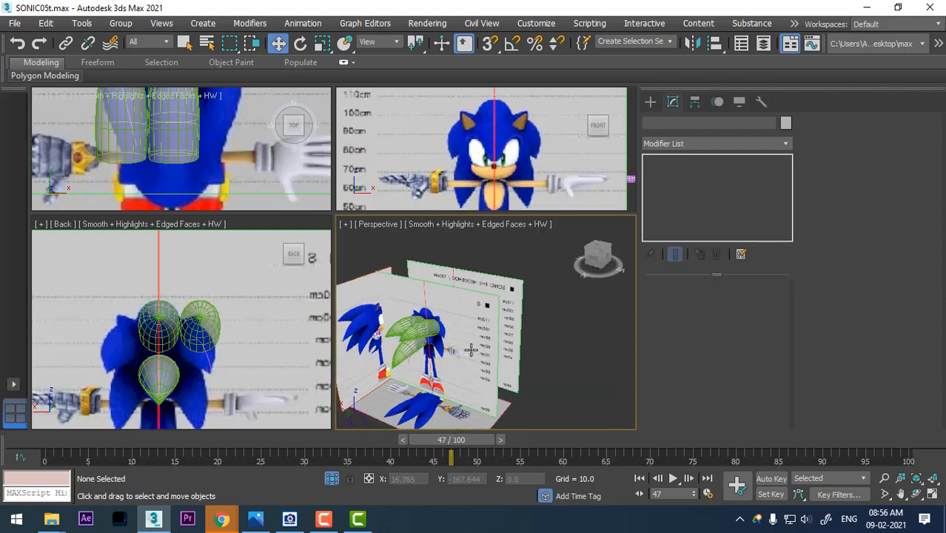
Step: Switch the Perspective view to Left, enlarge the lower viewports, select the side quill copy and set the timeline to frame 94
key("l")
scroll(444, 353, "up", 5)
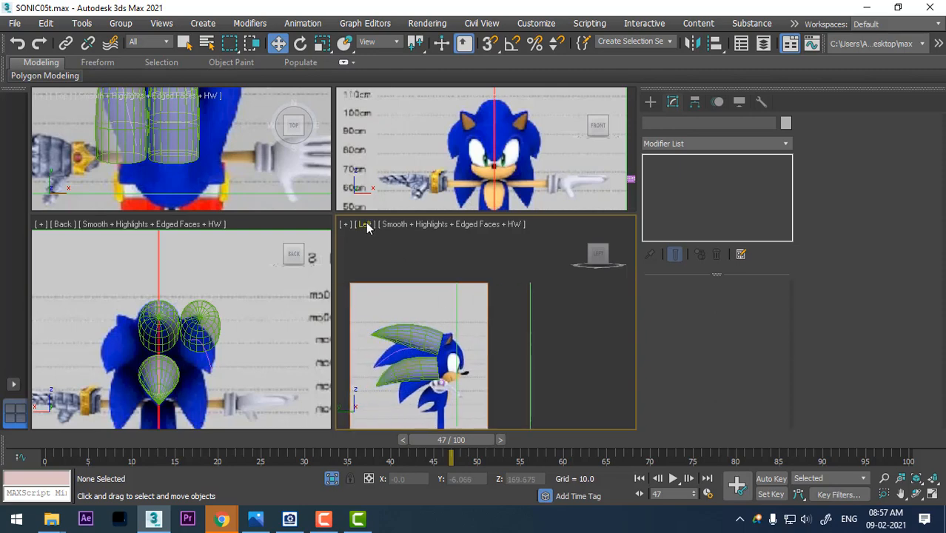
left_click_drag(343, 212, 344, 121)
scroll(426, 266, "up", 6)
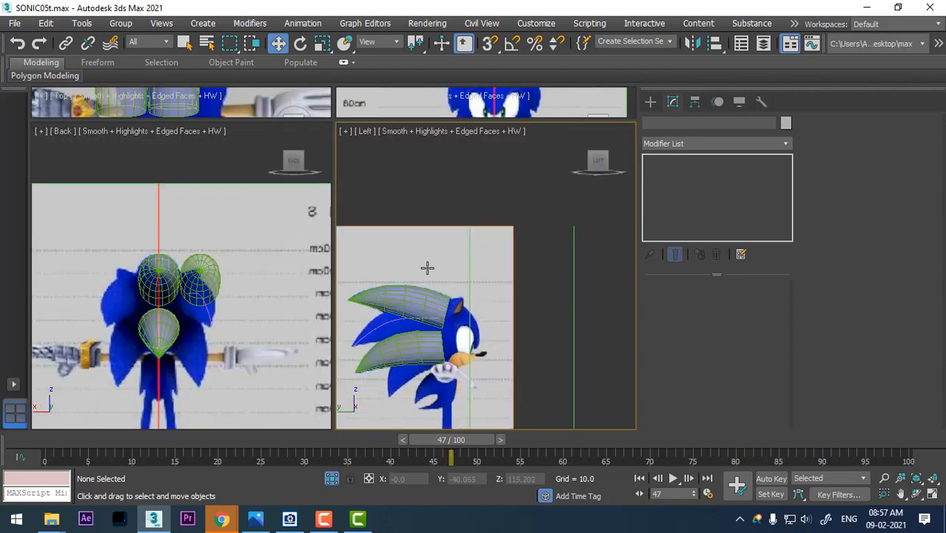
left_click(216, 280)
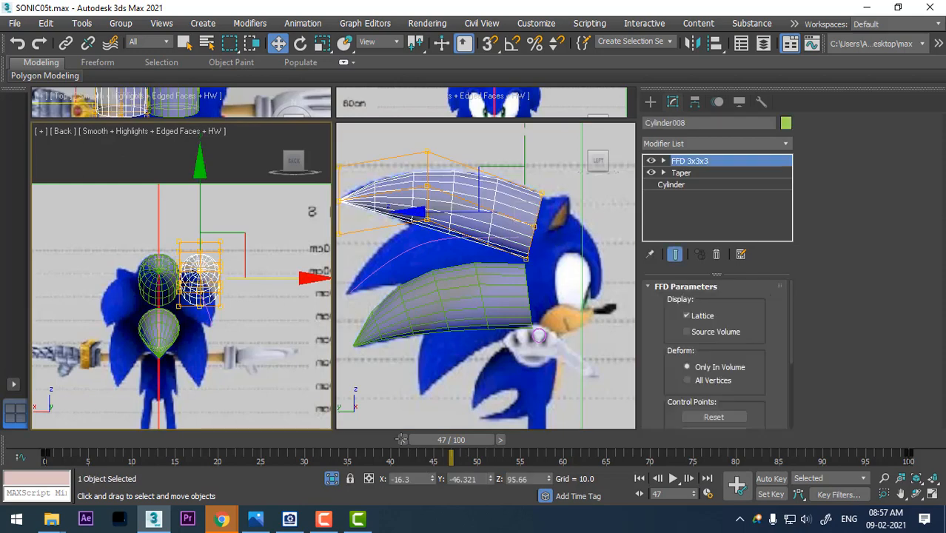
left_click_drag(450, 440, 827, 406)
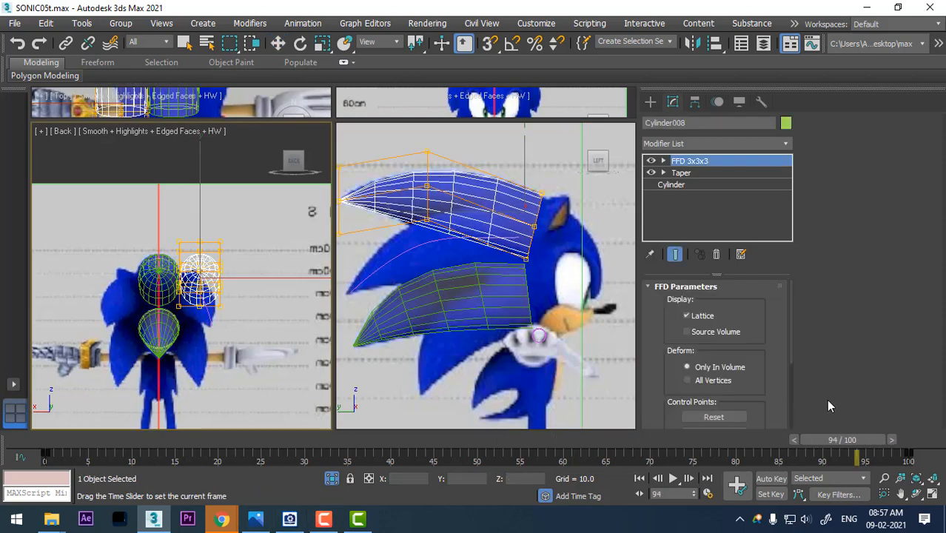
Step: Move and rotate the side quill copy in the Left view to fit the middle reference quill, at Z about 91.5
key("w")
left_click(561, 273)
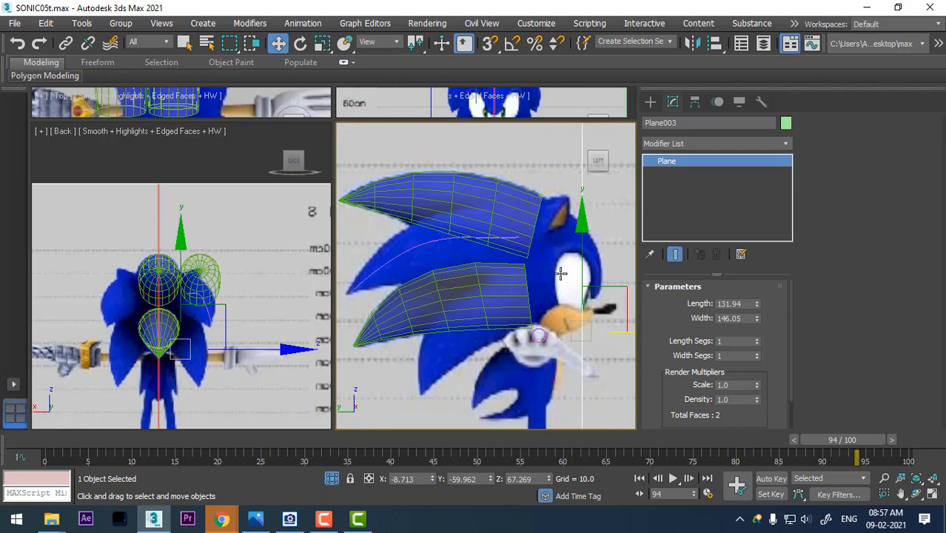
left_click(513, 227)
key("alt+w")
middle_click_drag(455, 248, 470, 293)
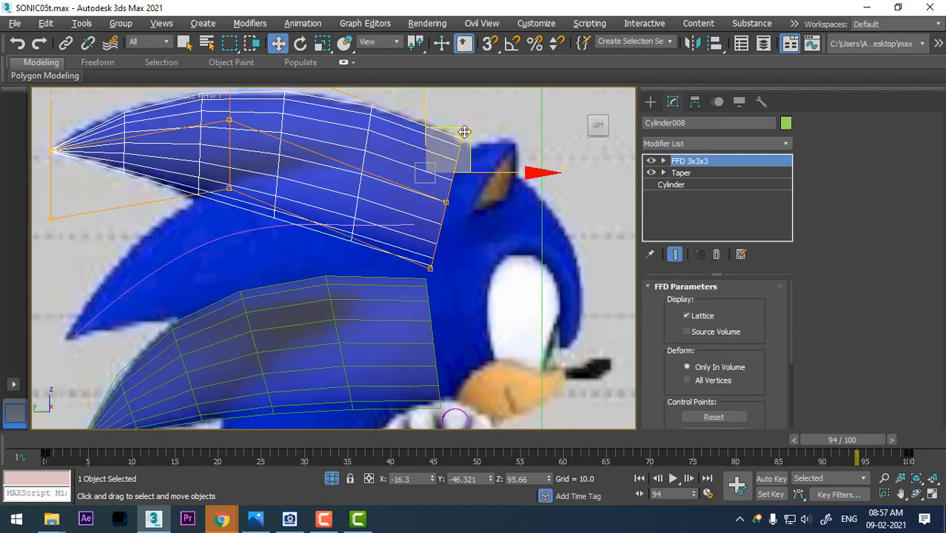
left_click_drag(464, 131, 454, 164)
key("e")
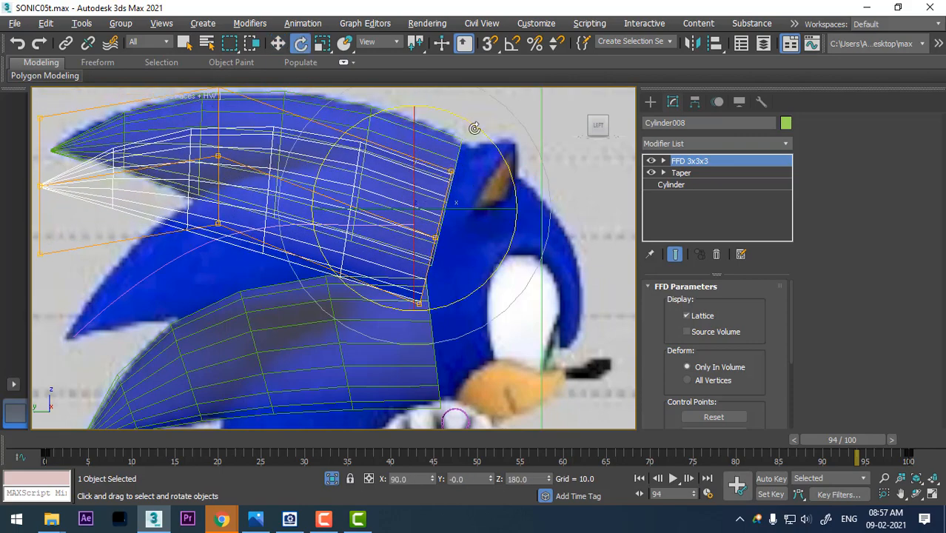
left_click_drag(474, 129, 450, 111)
key("w")
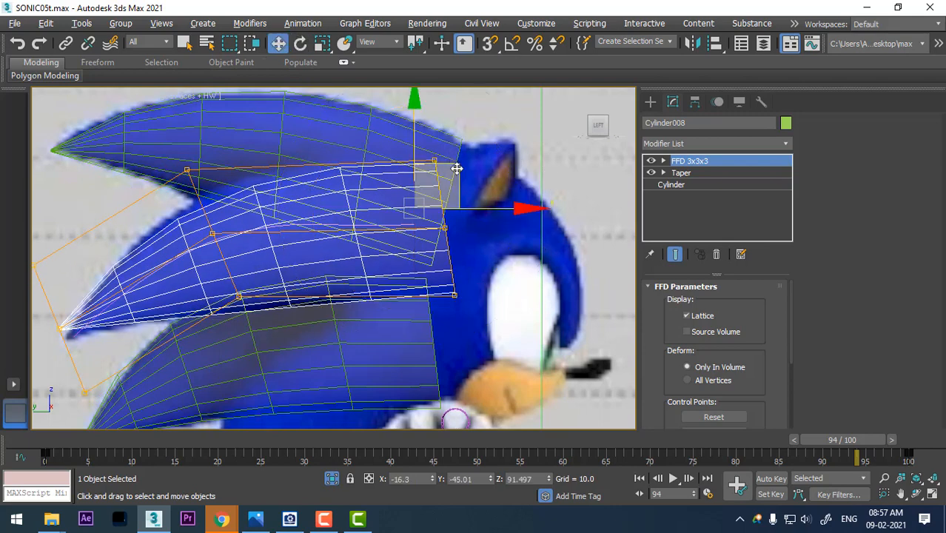
Step: Select the top and lower centre quills in the Back view and hide both
key("alt+w")
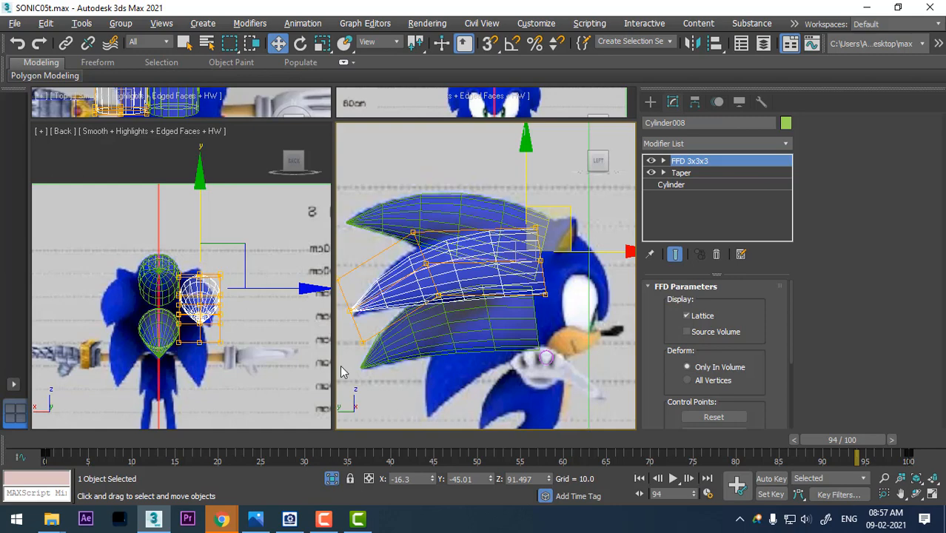
middle_click_drag(453, 316, 467, 307)
left_click(159, 274)
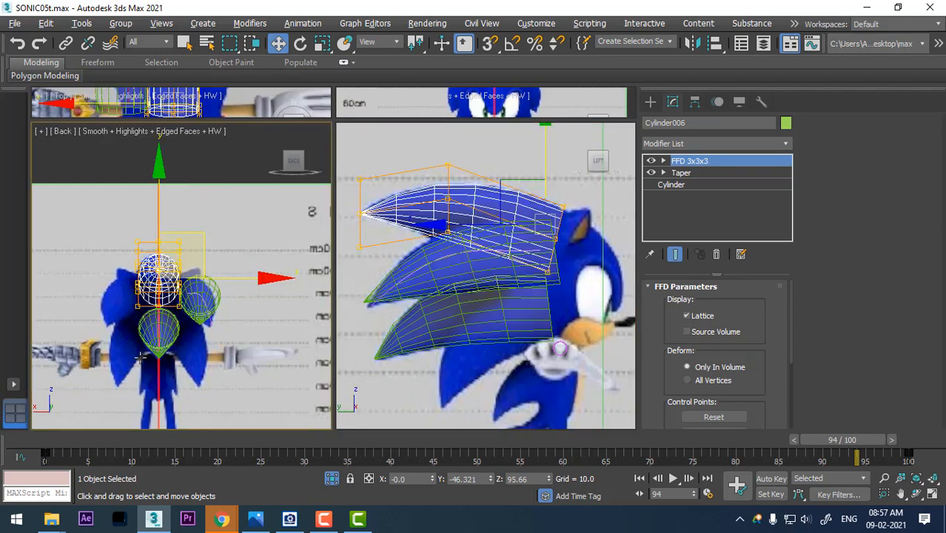
left_click(166, 328, "ctrl")
right_click(165, 329)
left_click(208, 275)
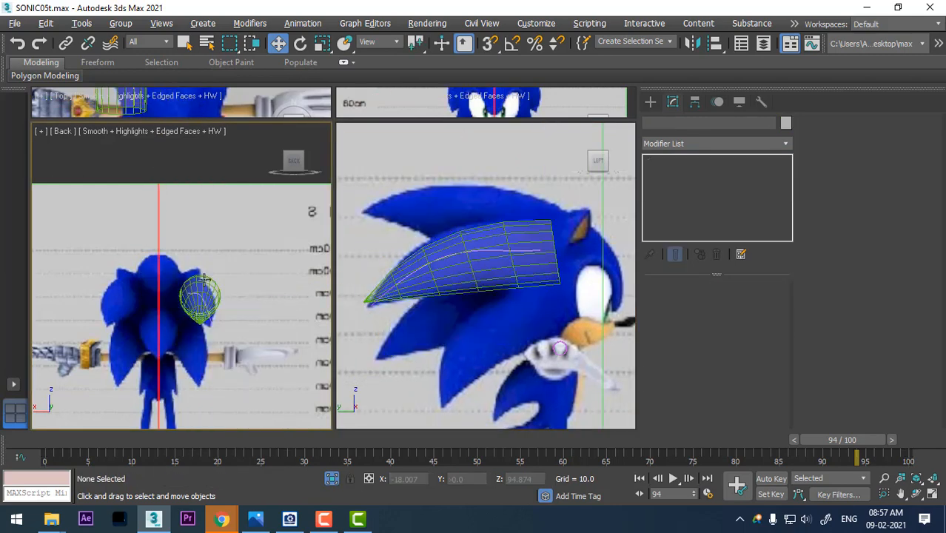
Step: Select the remaining side quill and maximize the Top view around it
left_click(486, 280)
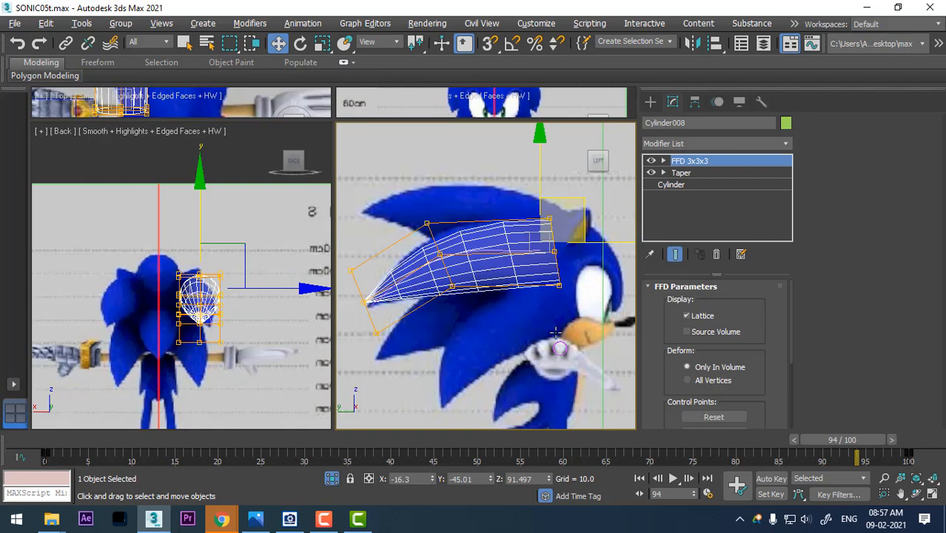
left_click_drag(350, 121, 352, 214)
middle_click_drag(187, 160, 204, 182)
key("alt+w")
middle_click_drag(331, 266, 299, 330)
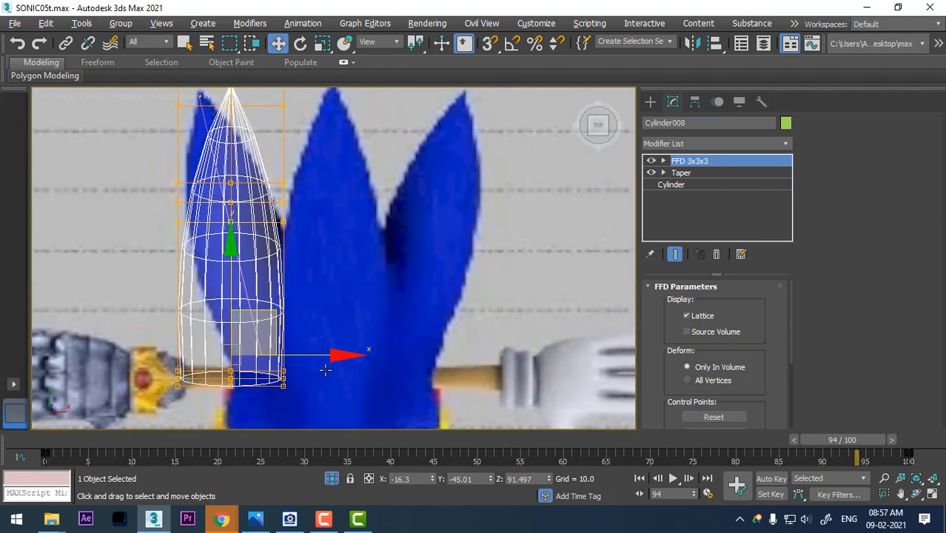
left_click_drag(337, 359, 346, 356)
key("e")
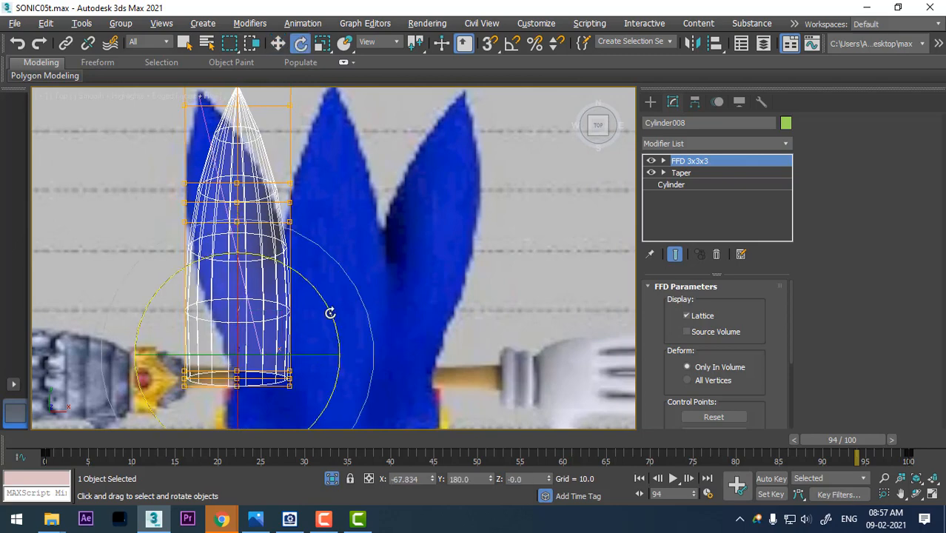
key("ctrl+z")
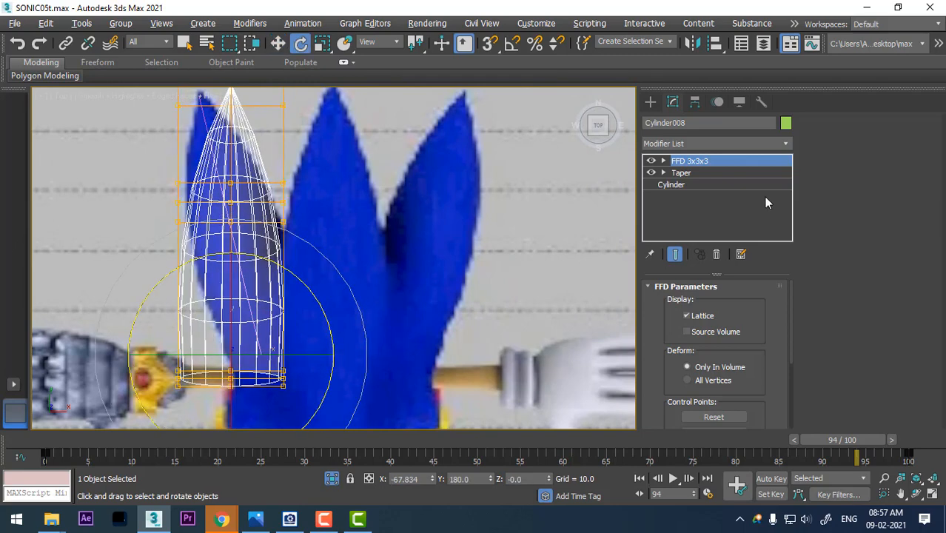
left_click(749, 162)
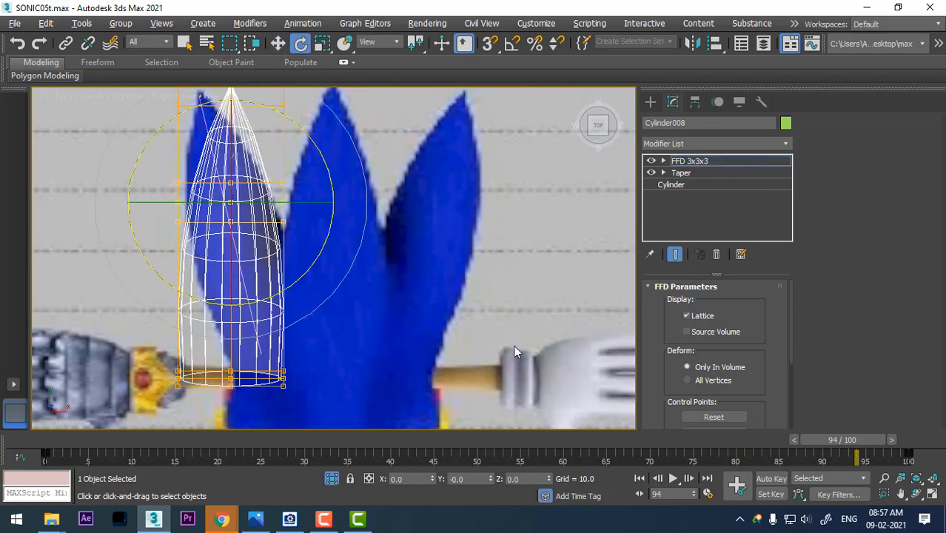
key("1")
right_click(248, 277)
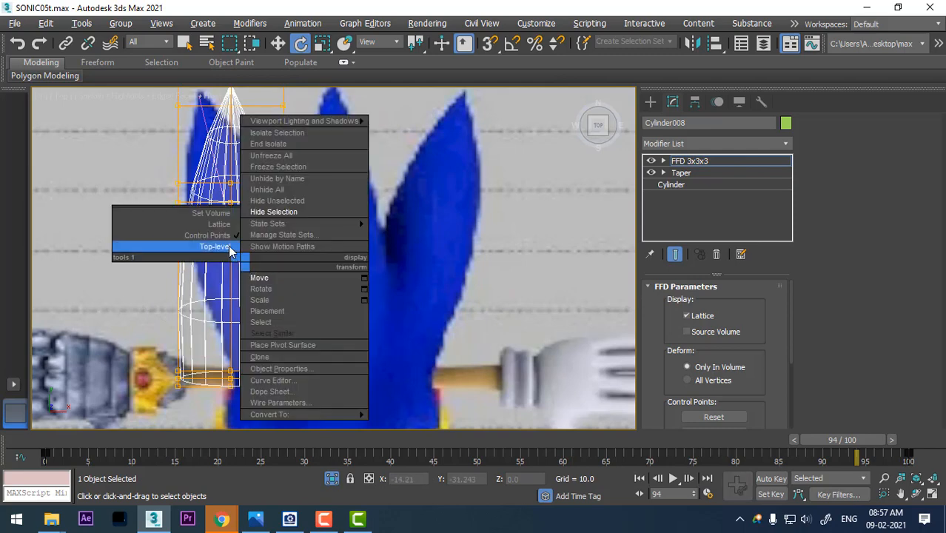
left_click(222, 249)
Step: Rotate the side quill to about 8.7 degrees and shift it to X about -14.3 in the Top view, following the reference quill
left_click_drag(315, 303, 313, 296)
key("w")
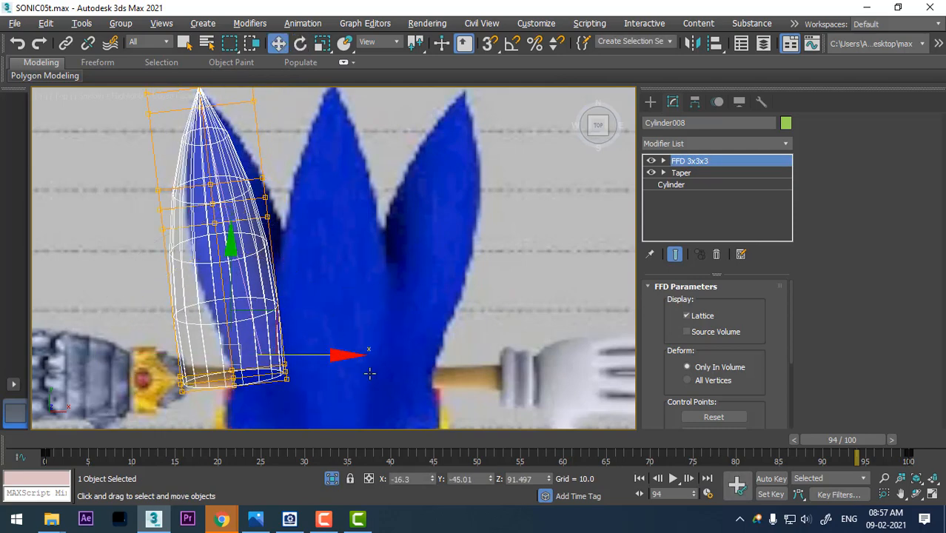
left_click_drag(345, 354, 347, 353)
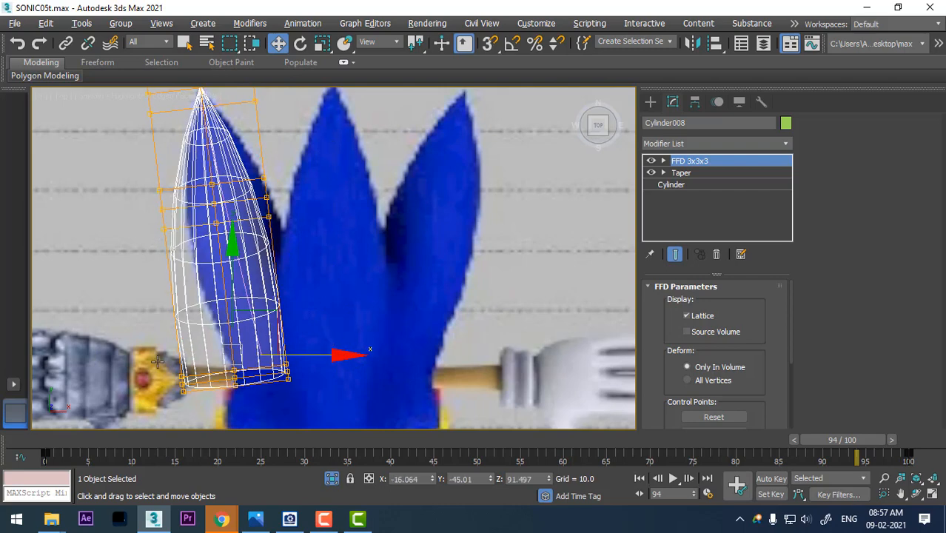
middle_click_drag(266, 338, 227, 345)
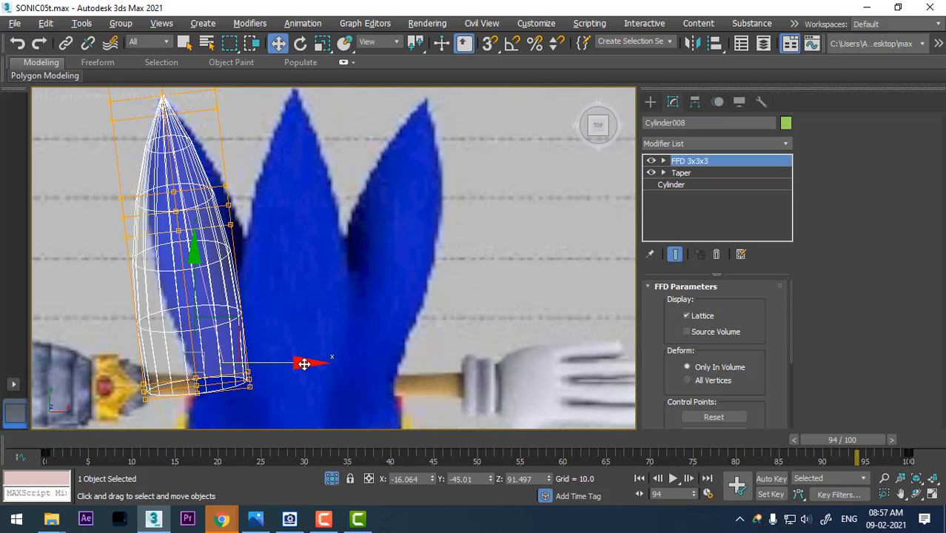
left_click_drag(304, 363, 312, 363)
key("e")
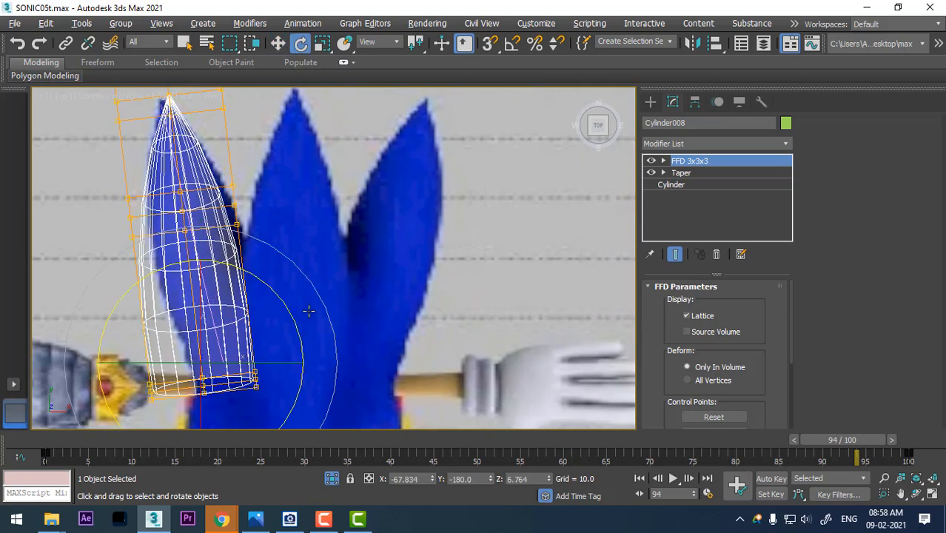
left_click_drag(279, 295, 282, 291)
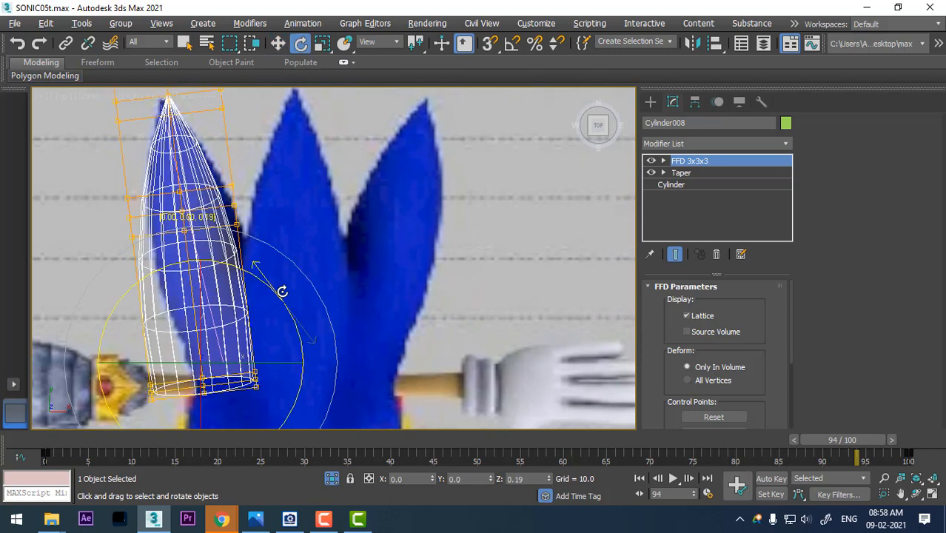
key("w")
left_click_drag(310, 366, 317, 364)
key("e")
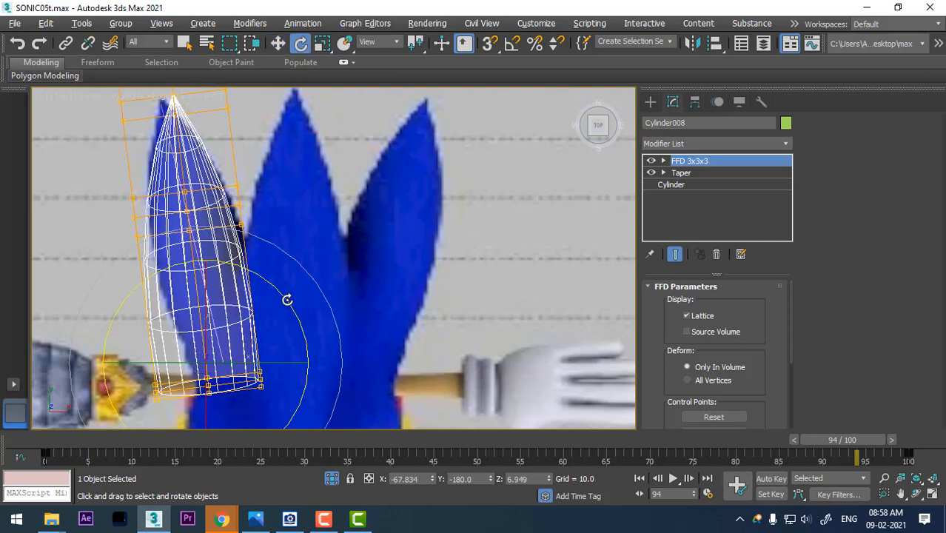
left_click_drag(287, 300, 285, 297)
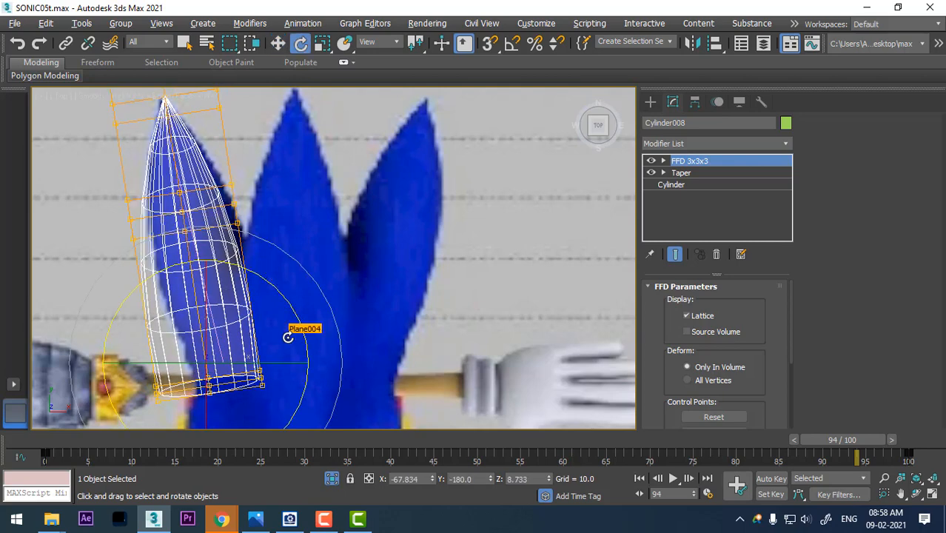
Step: Return to the four-viewport layout, select the three reference planes with an area selection in the Left view, and freeze them
key("alt+w")
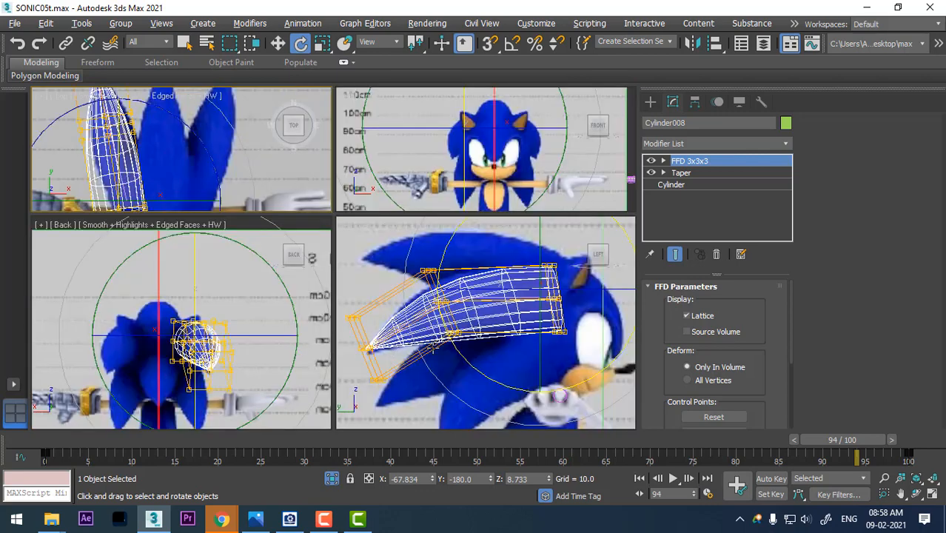
right_click(509, 310)
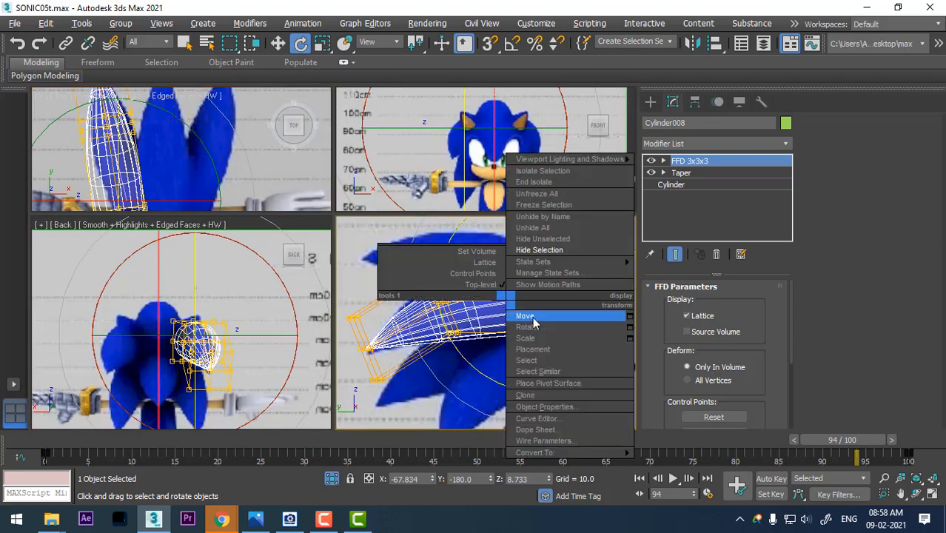
left_click(527, 315)
left_click(470, 383)
left_click(468, 327)
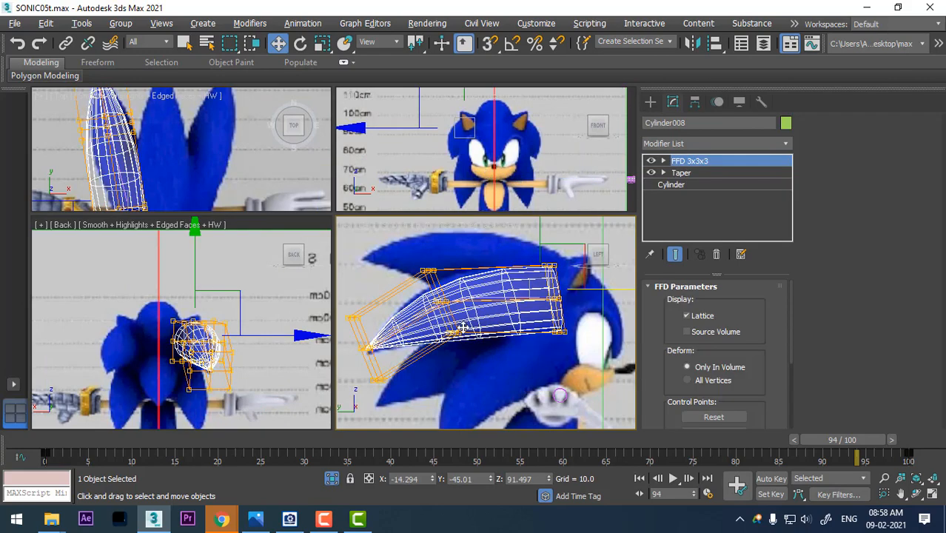
scroll(477, 373, "down", 5)
left_click_drag(596, 385, 490, 407)
right_click(471, 348)
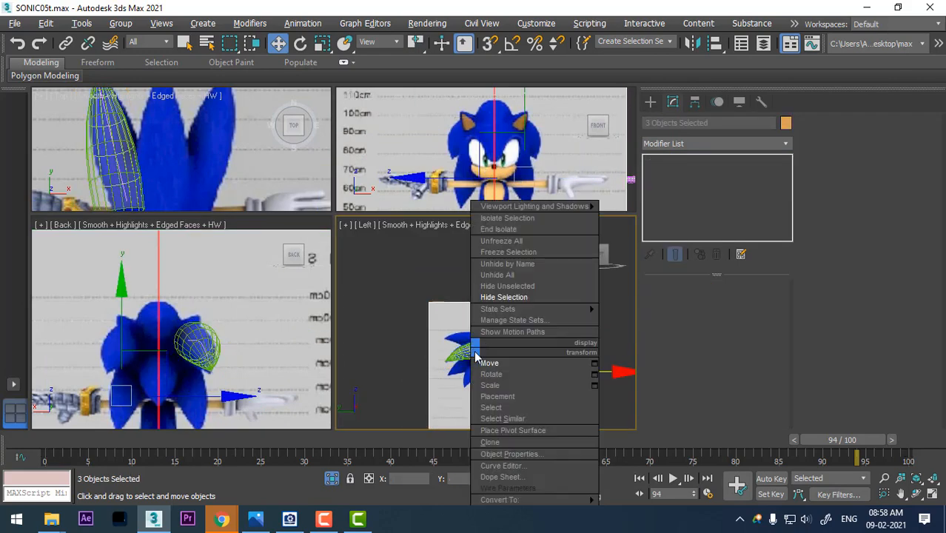
left_click(512, 253)
scroll(503, 384, "up", 5)
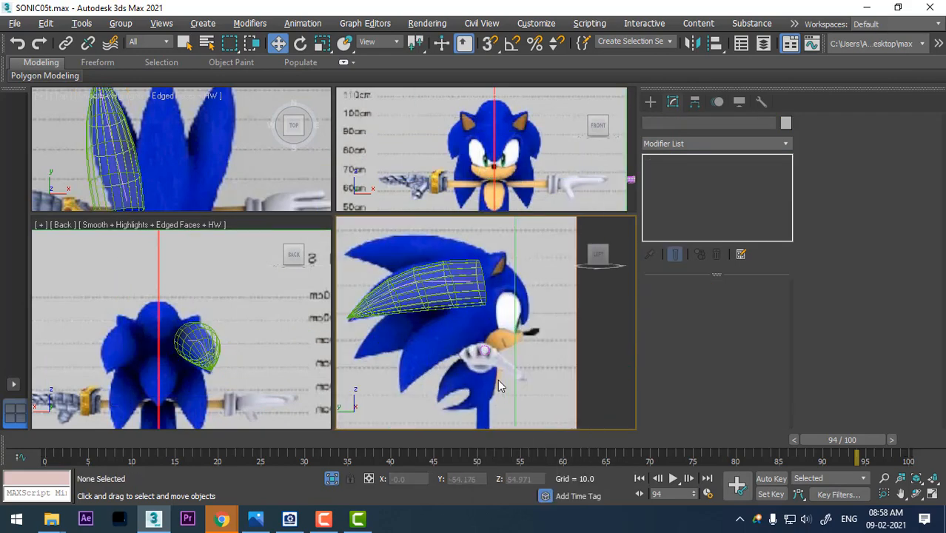
Step: Reselect the side quill, maximize the Top view around its base, and enter the Control Points level of its FFD 3x3x3 modifier
left_click(439, 280)
scroll(229, 369, "up", 3)
middle_click_drag(162, 340, 252, 358)
middle_click_drag(171, 168, 182, 128)
key("alt+w")
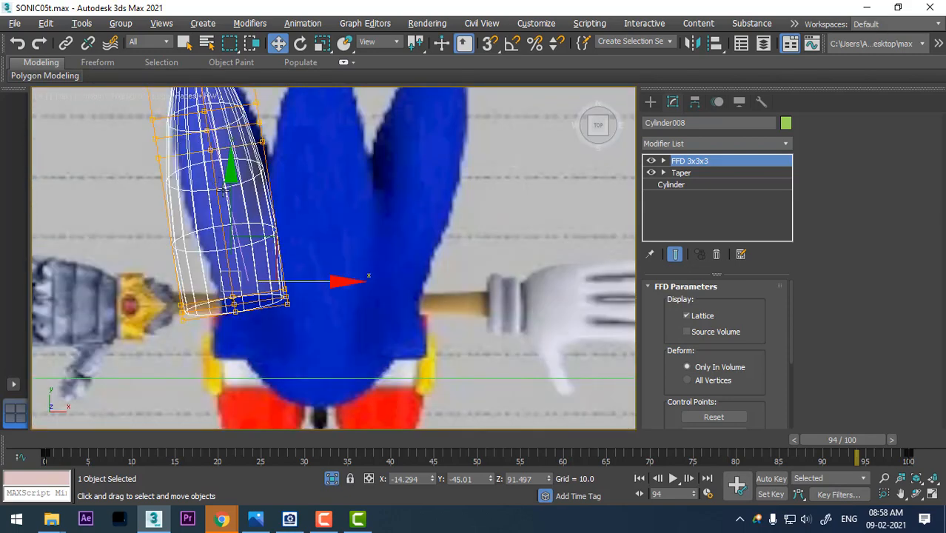
middle_click_drag(304, 303, 247, 291)
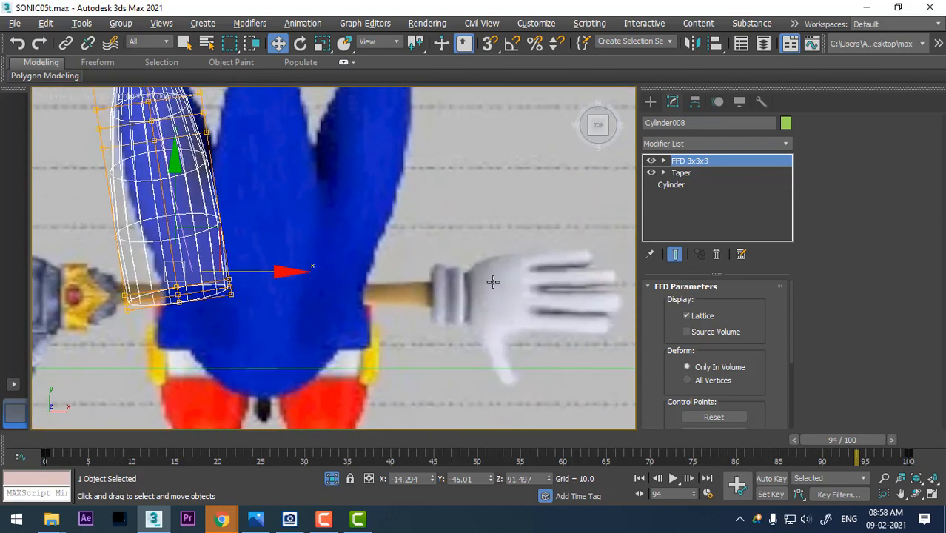
left_click(663, 162)
left_click(684, 172)
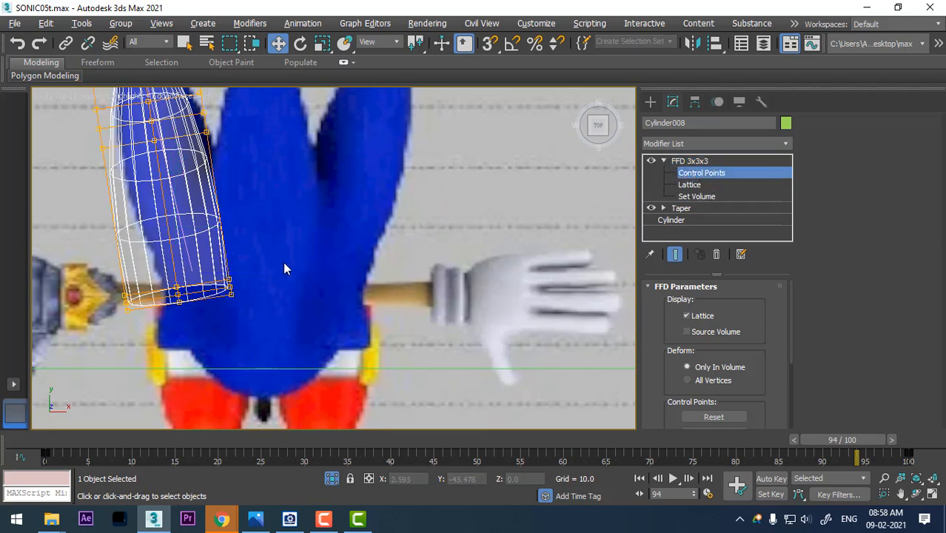
Step: Select the control points at the quill's base and scale them narrower along X in the Top view
left_click_drag(280, 264, 82, 358)
key("r")
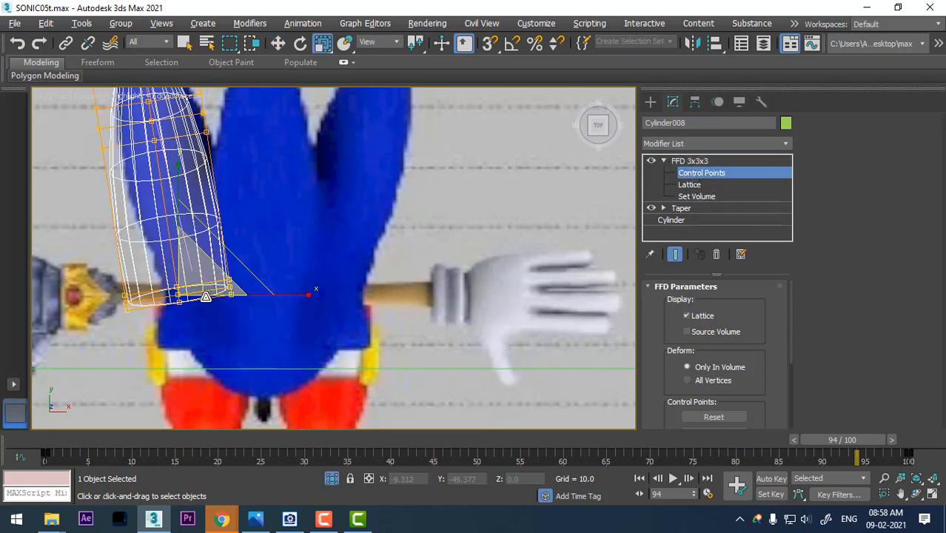
key("alt+w")
scroll(508, 337, "up", 5)
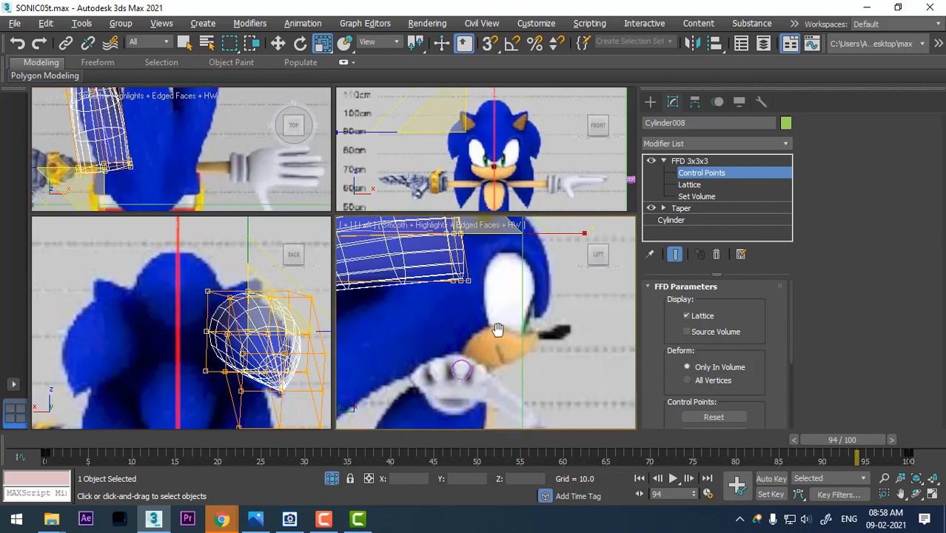
middle_click_drag(91, 126, 137, 130)
left_click_drag(277, 172, 264, 169)
key("w")
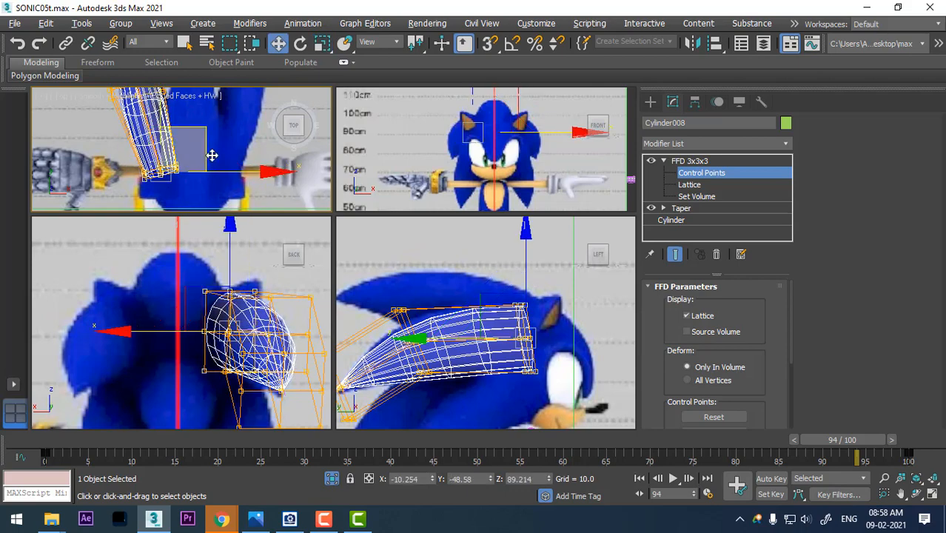
Step: Return the side quill's FFD 3x3x3 modifier to its top level and frame the whole head in the Left view
key("alt+w")
scroll(336, 272, "up", 3)
key("alt+w")
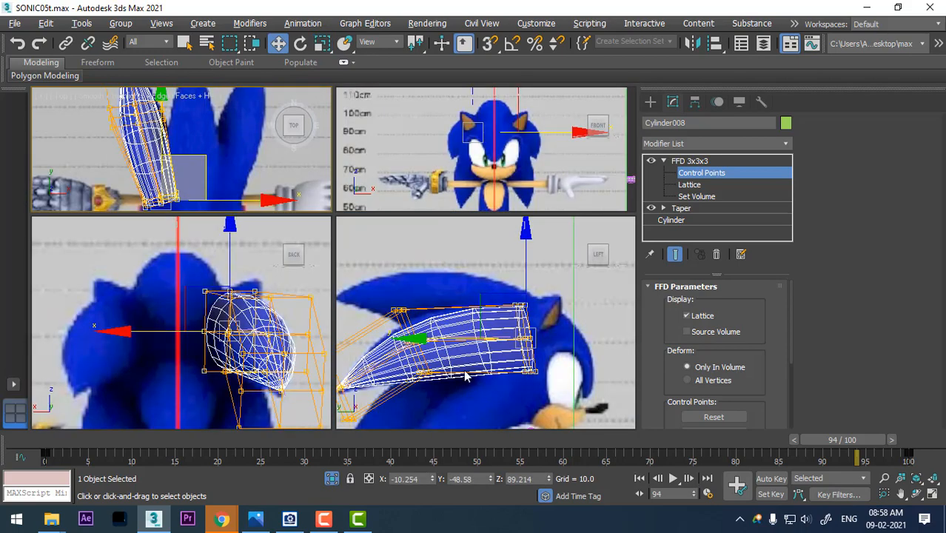
scroll(515, 364, "up", 2)
middle_click_drag(516, 364, 523, 305)
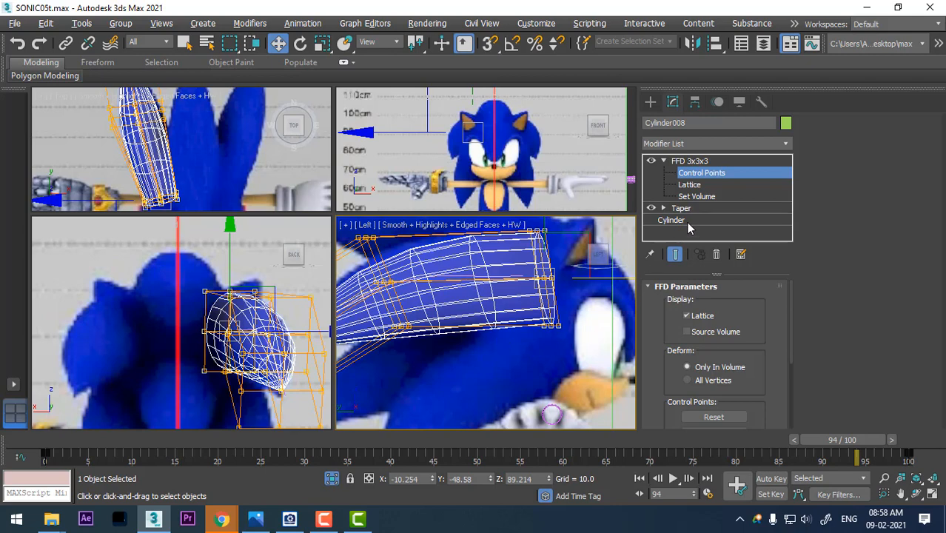
right_click(437, 287)
left_click(418, 277)
scroll(510, 342, "down", 5)
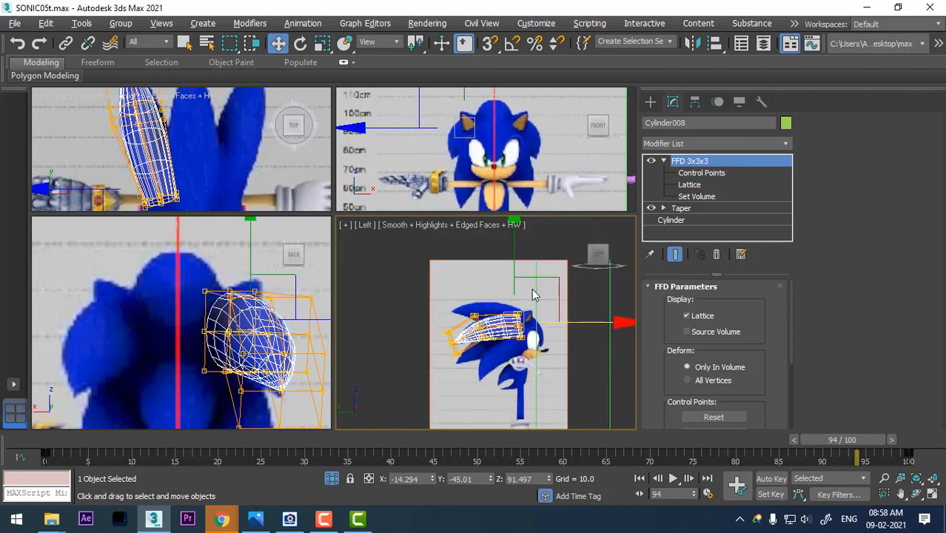
middle_click_drag(521, 338, 493, 344)
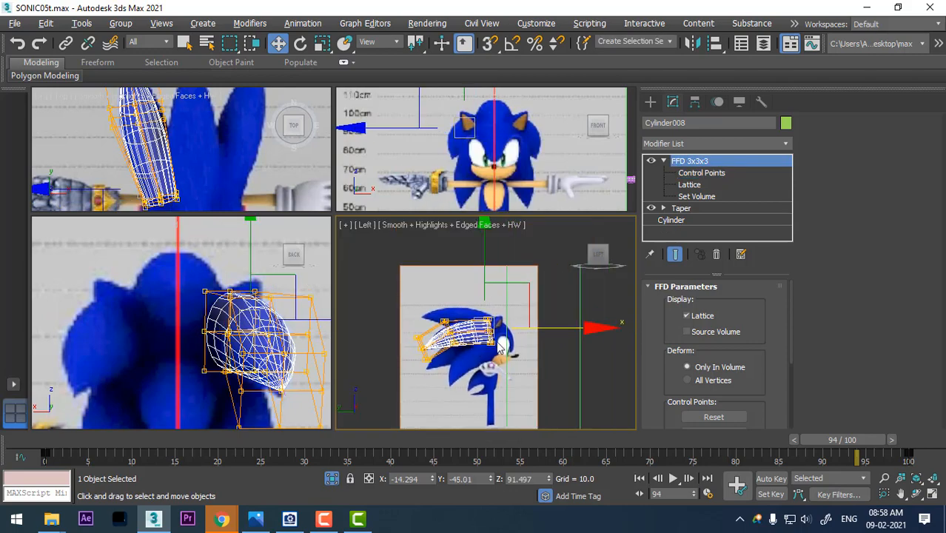
Step: Show the side quill in a maximized Perspective view and set the animation time to frame 0
key("p")
key("alt+w")
middle_click_drag(475, 293, 492, 313, "alt")
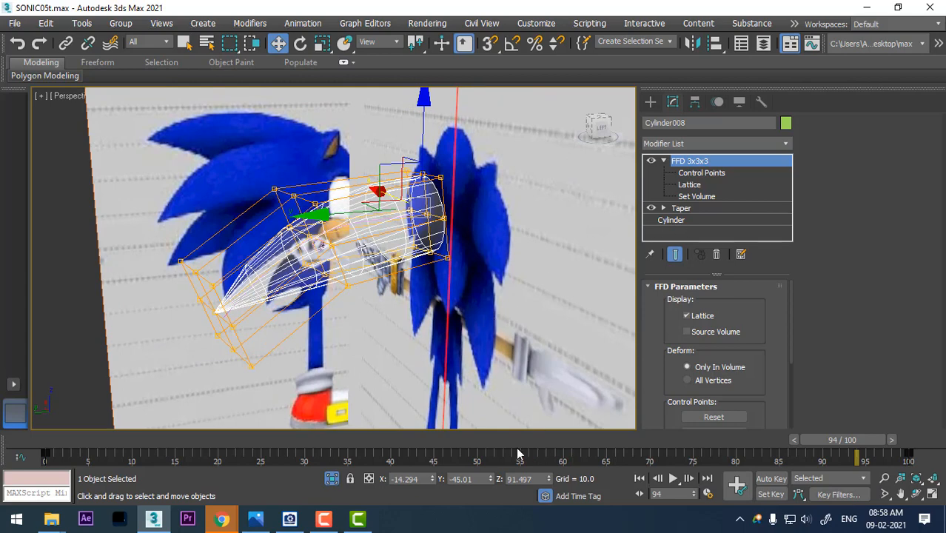
left_click_drag(502, 442, 16, 444)
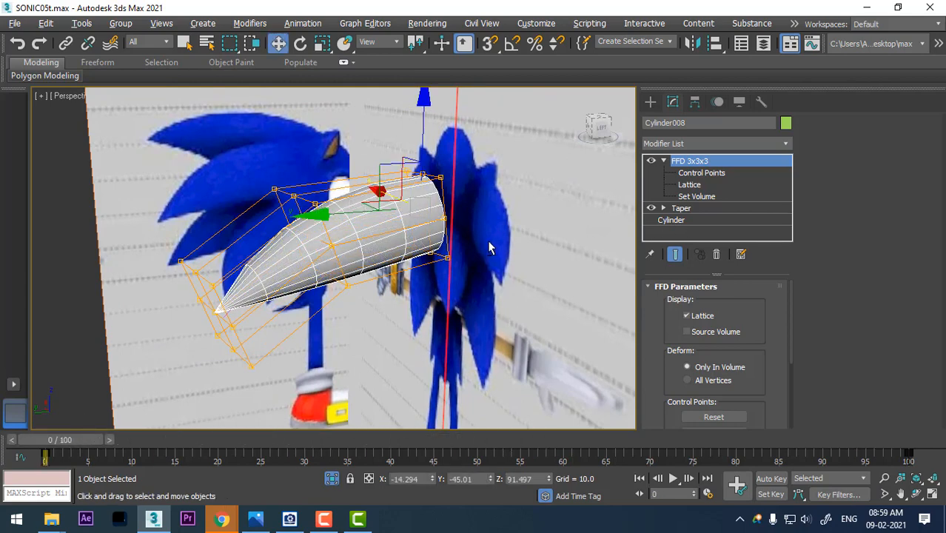
middle_click_drag(487, 239, 470, 249, "alt")
Step: Try 10 sides on the quill's base cylinder and restore the side count to 18
left_click(672, 220)
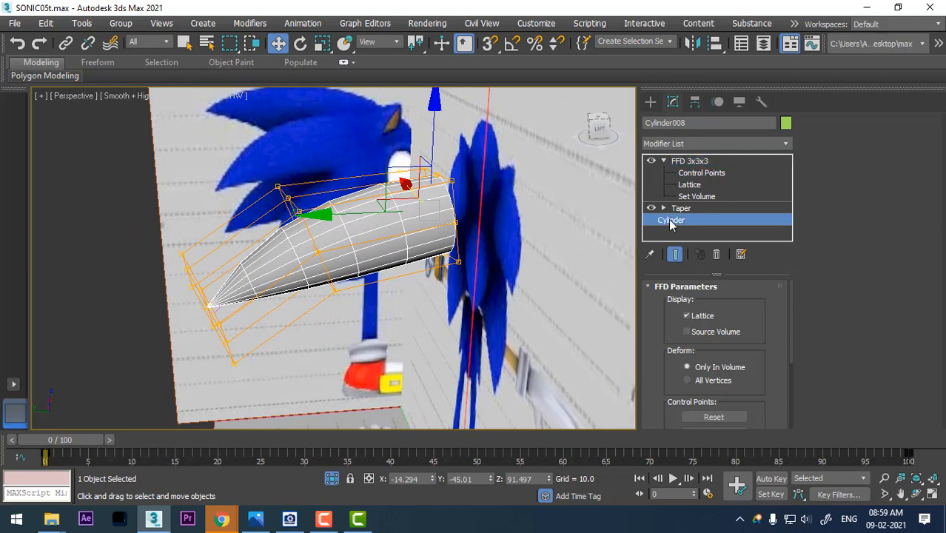
double_click(744, 364)
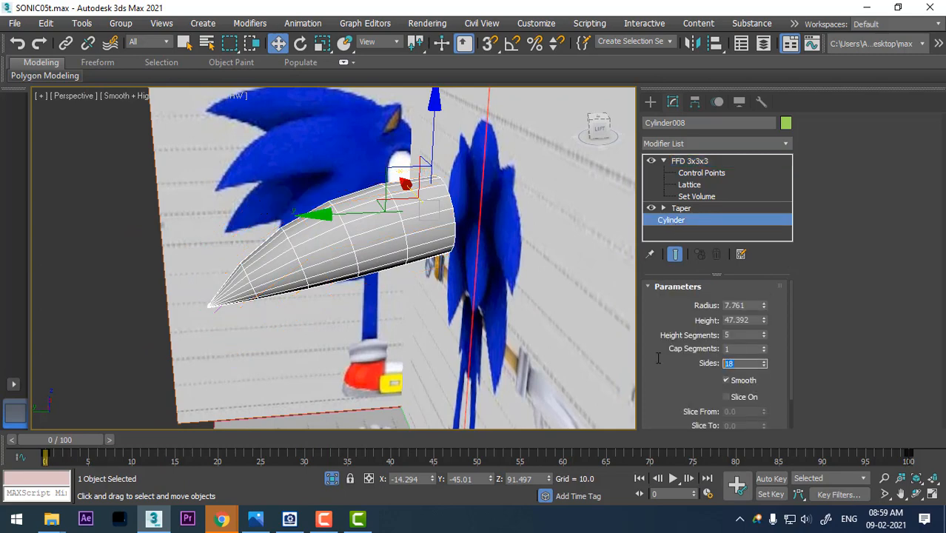
type("10")
key("Return")
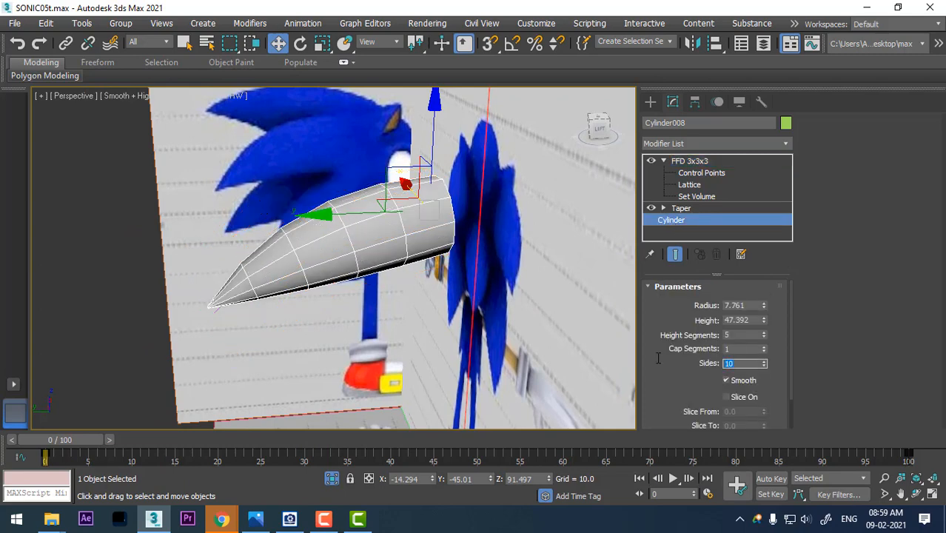
type("18")
key("Return")
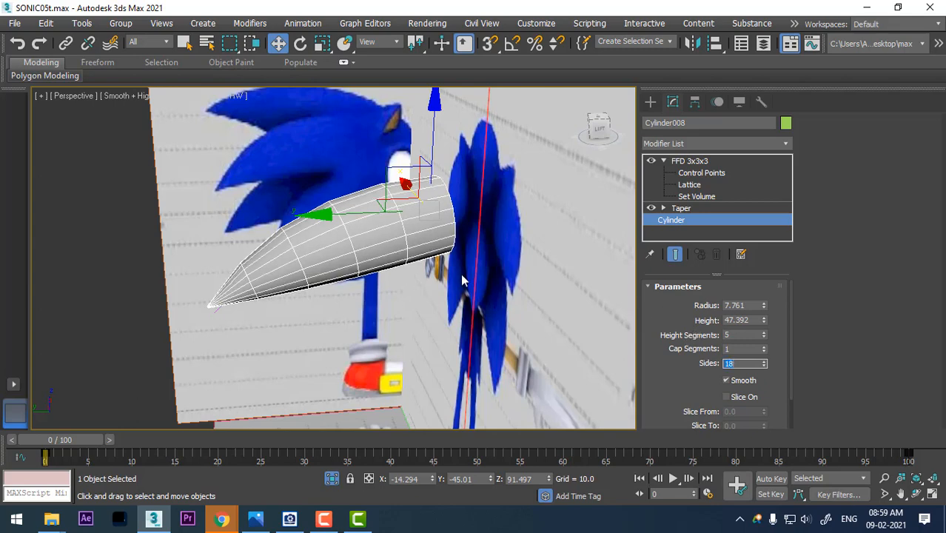
Step: Examine the side quill's shape in Perspective and against the reference quills in the Left view
scroll(473, 303, "up", 1)
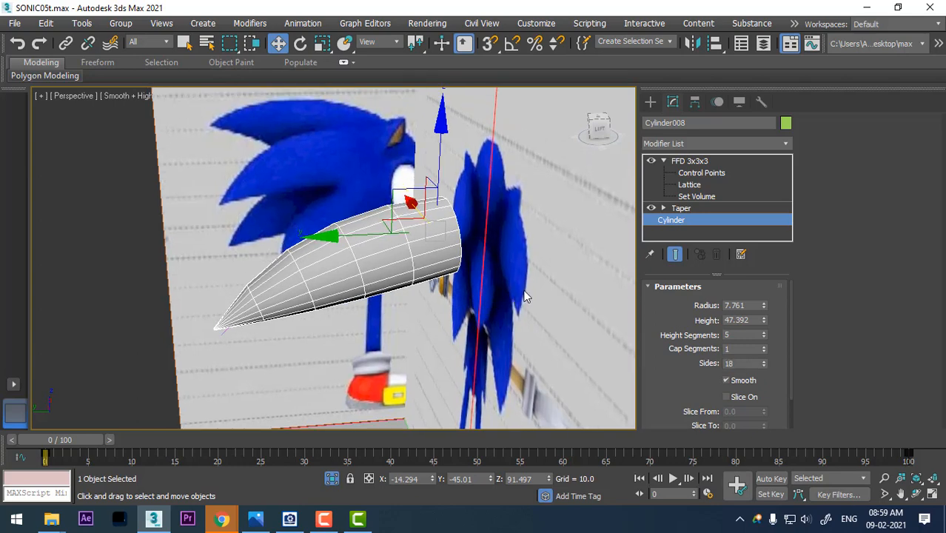
middle_click_drag(519, 293, 474, 281, "alt")
key("alt+w")
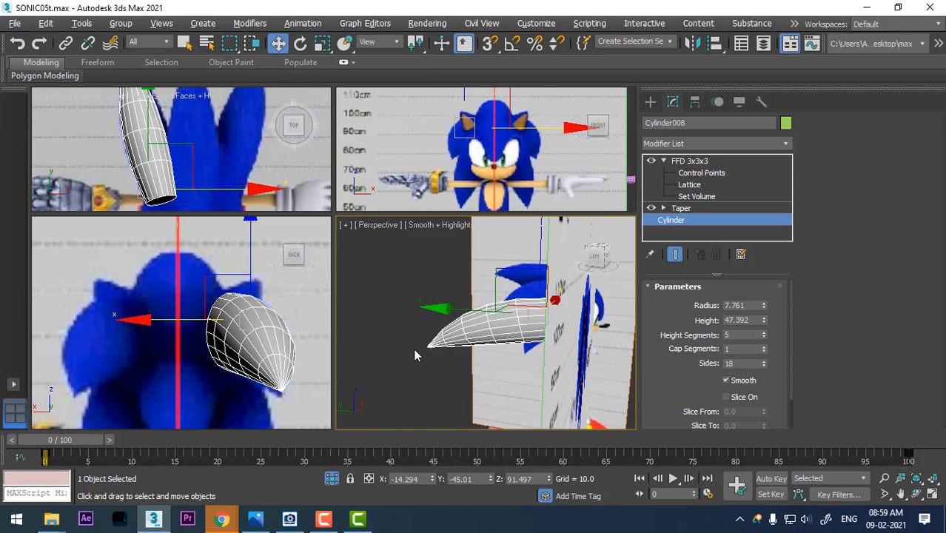
middle_click_drag(517, 329, 539, 358)
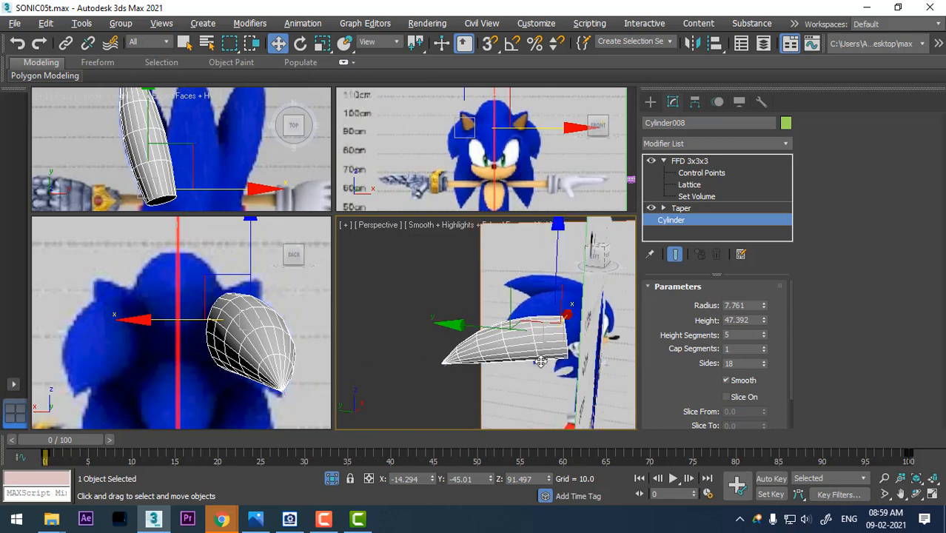
key("l")
key("alt+w")
middle_click_drag(328, 274, 398, 220)
scroll(366, 249, "up", 3)
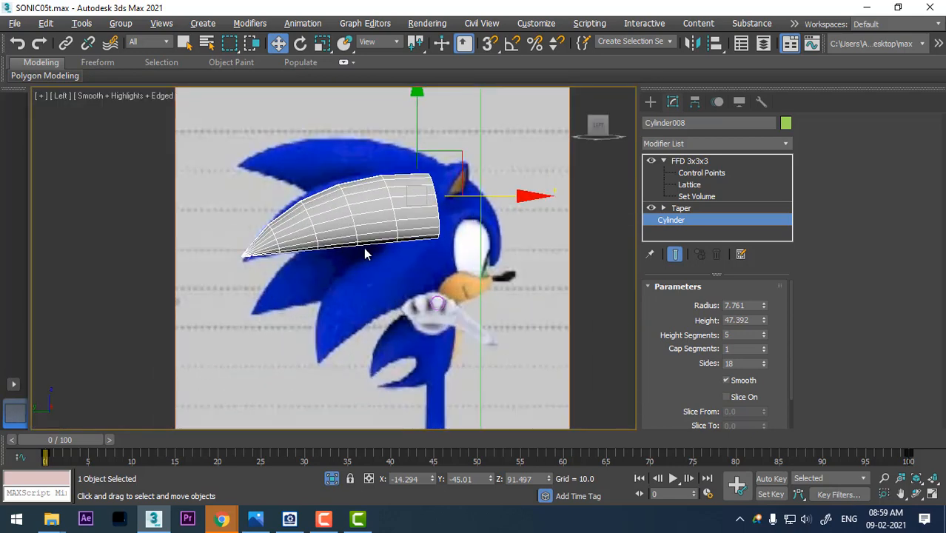
middle_click_drag(363, 254, 396, 304)
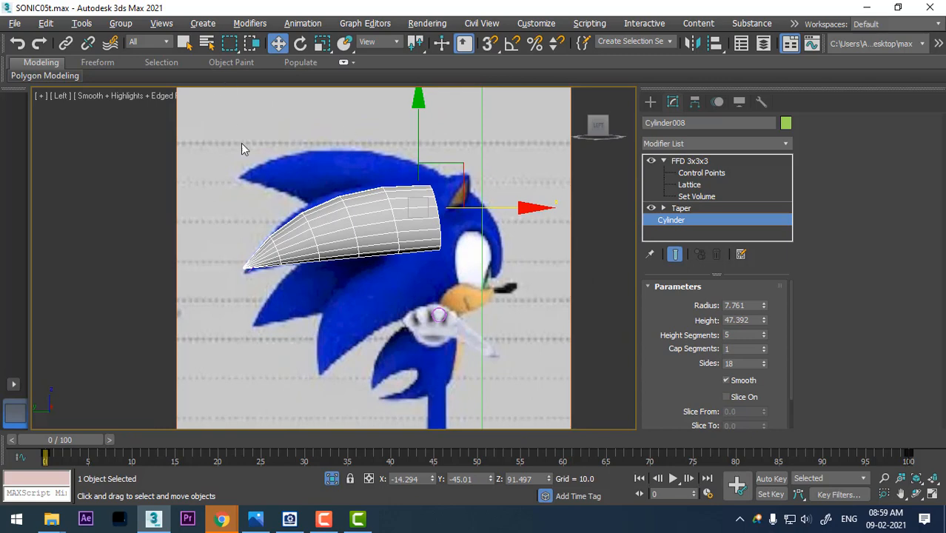
right_click(359, 204)
left_click(389, 217)
key("alt+w")
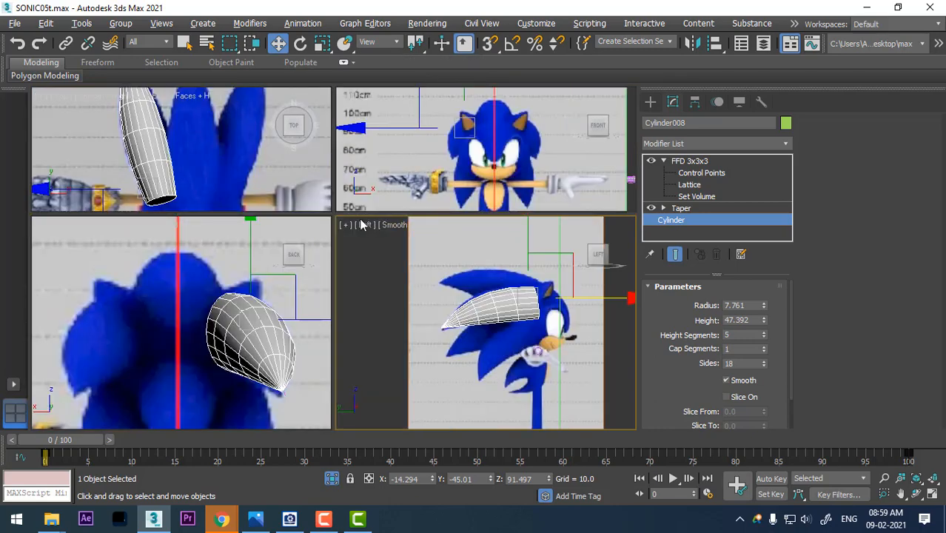
Step: Clone the side quill in the Left view and place the copy below it, at about Y -46.9 and Z 79
left_click(233, 335)
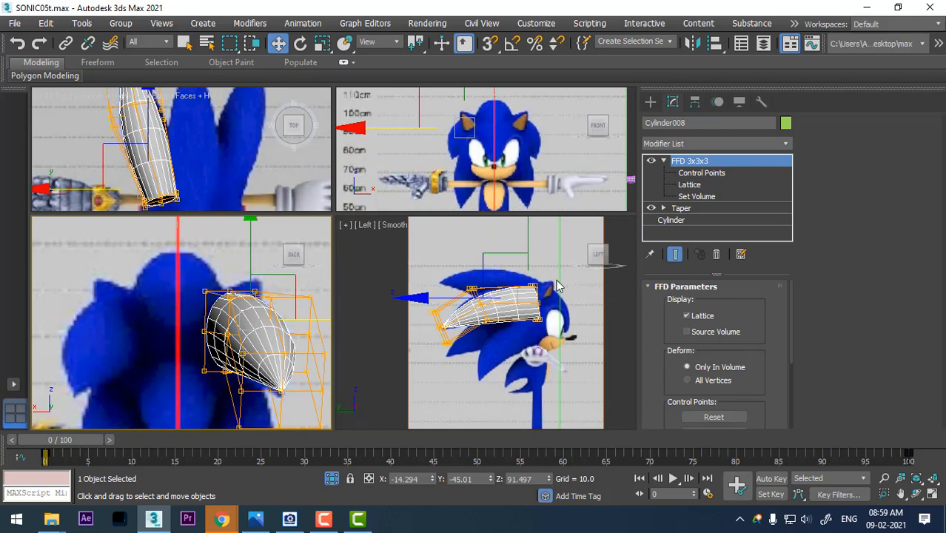
left_click(705, 168)
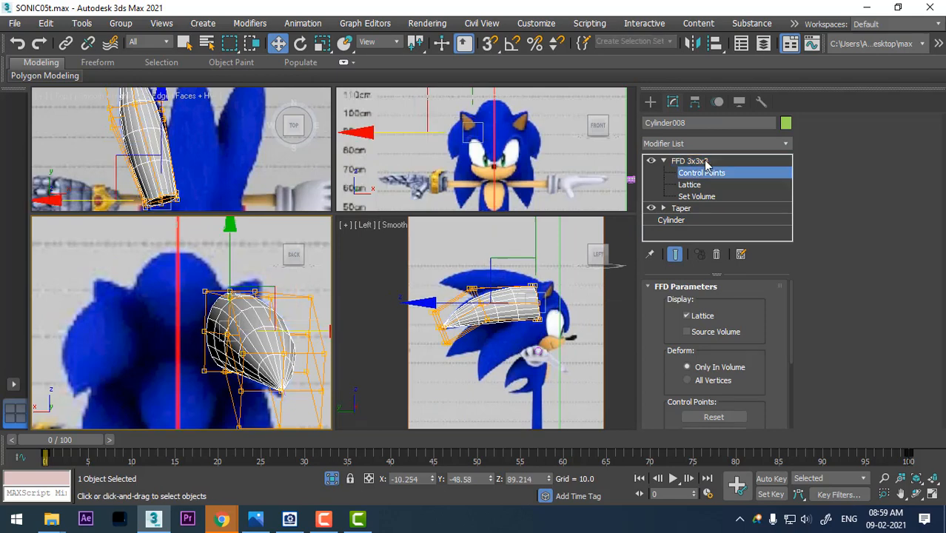
left_click(705, 162)
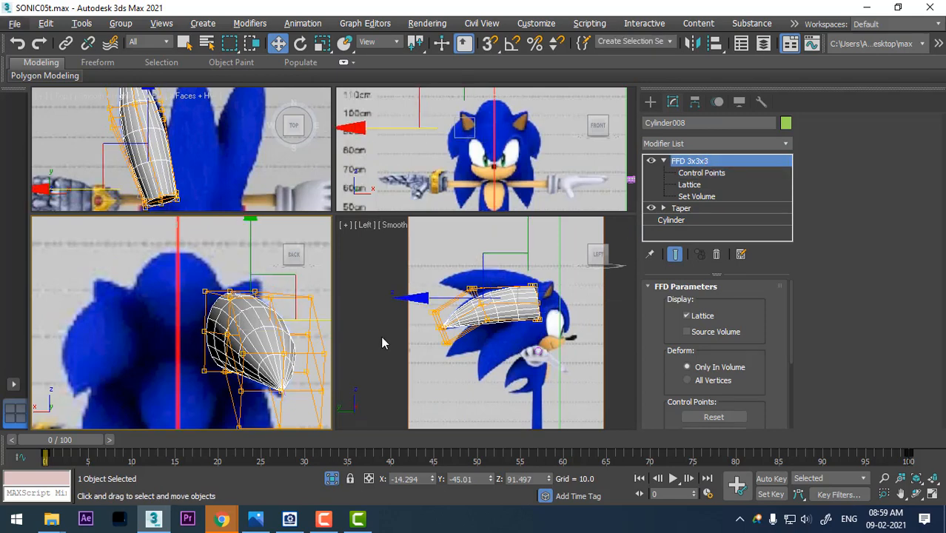
middle_click_drag(544, 335, 547, 337)
key("alt+w")
middle_click_drag(350, 279, 359, 281)
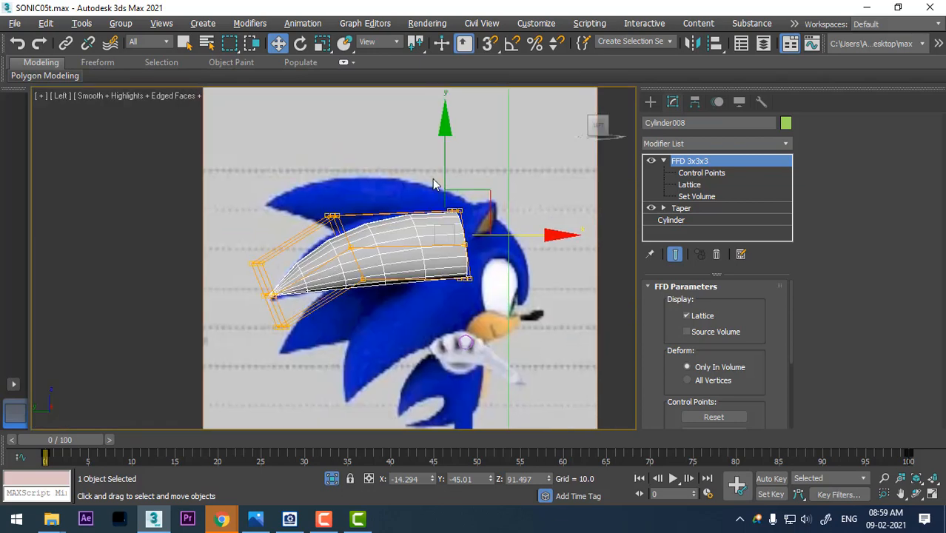
left_click_drag(443, 157, 445, 222, "shift")
left_click(489, 323)
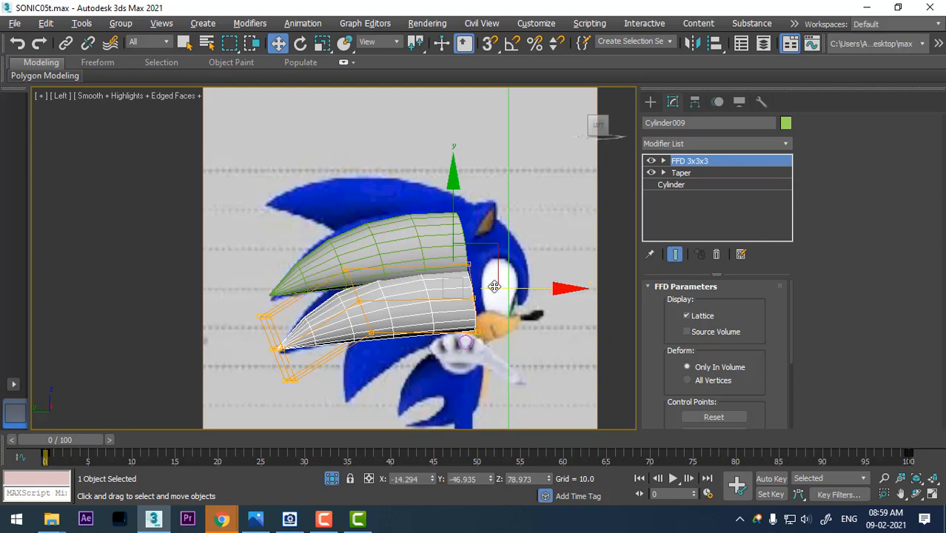
Step: Set the animation time to frame 100 and rotate the new quill about 19.7 degrees in the Left view, tilting its tip down
left_click_drag(332, 441, 917, 400)
scroll(473, 333, "up", 5)
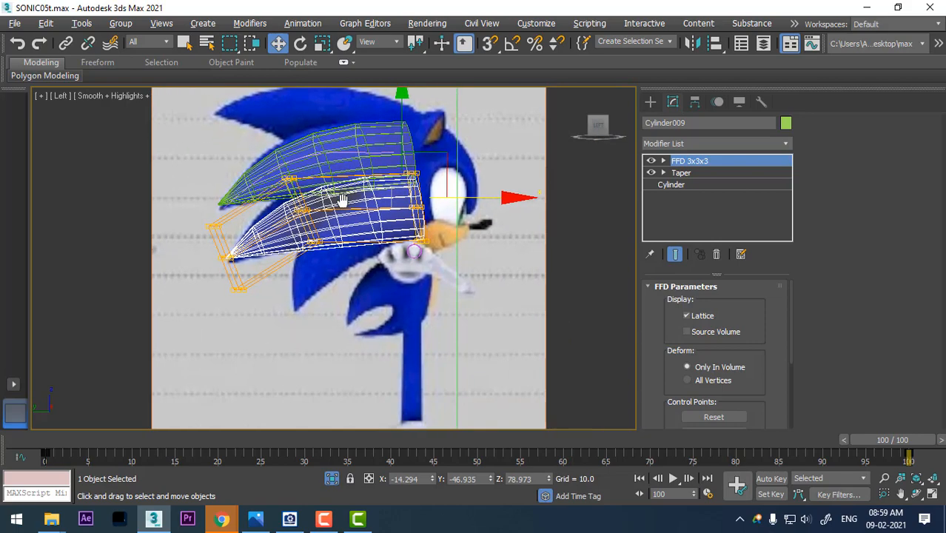
key("e")
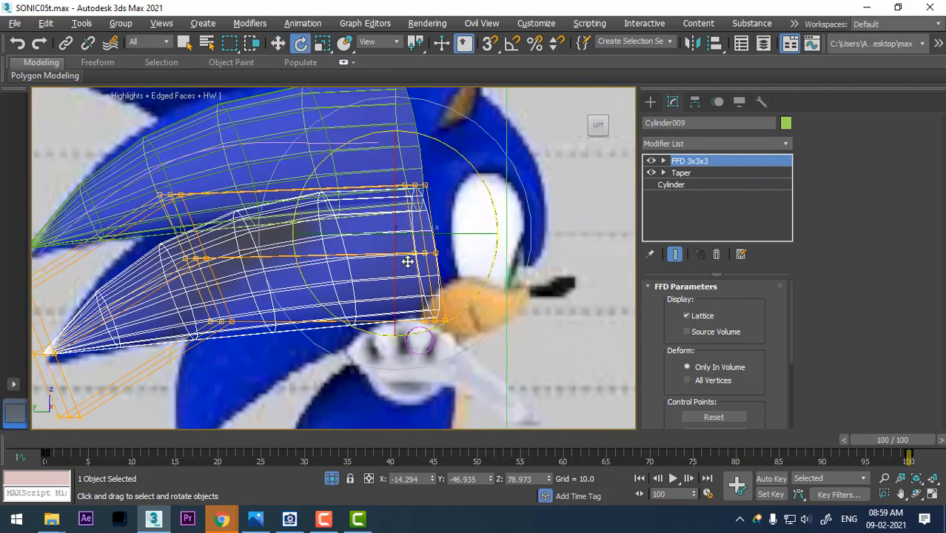
left_click_drag(473, 163, 452, 145)
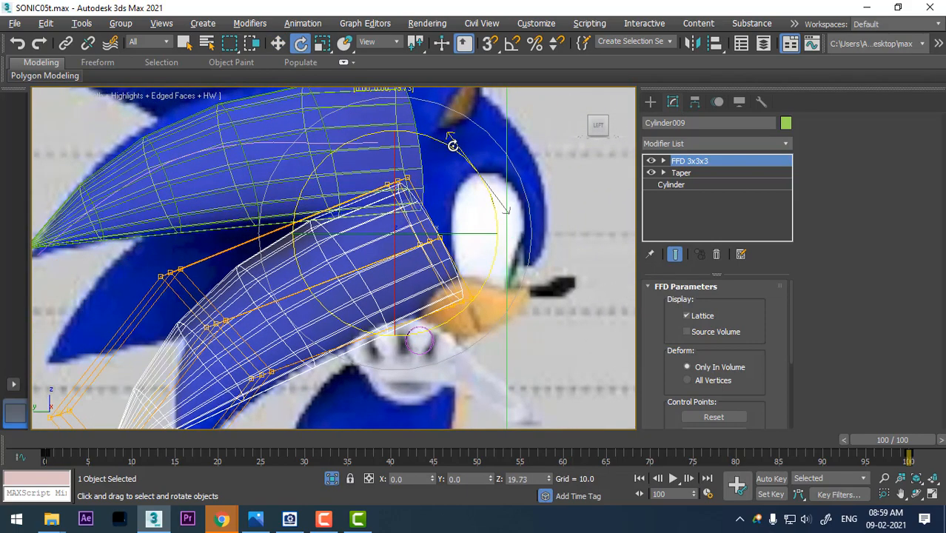
middle_click_drag(398, 231, 392, 152)
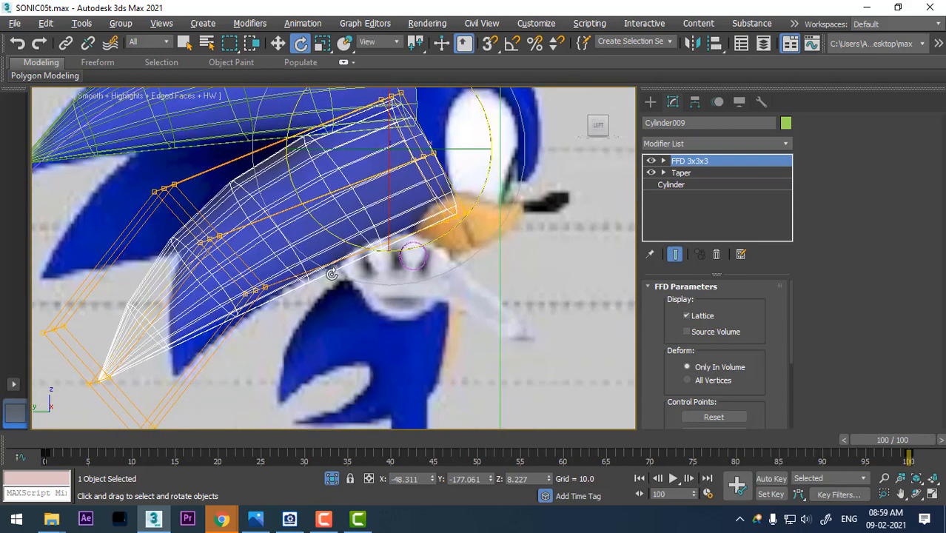
middle_click_drag(284, 293, 266, 262)
key("alt+w")
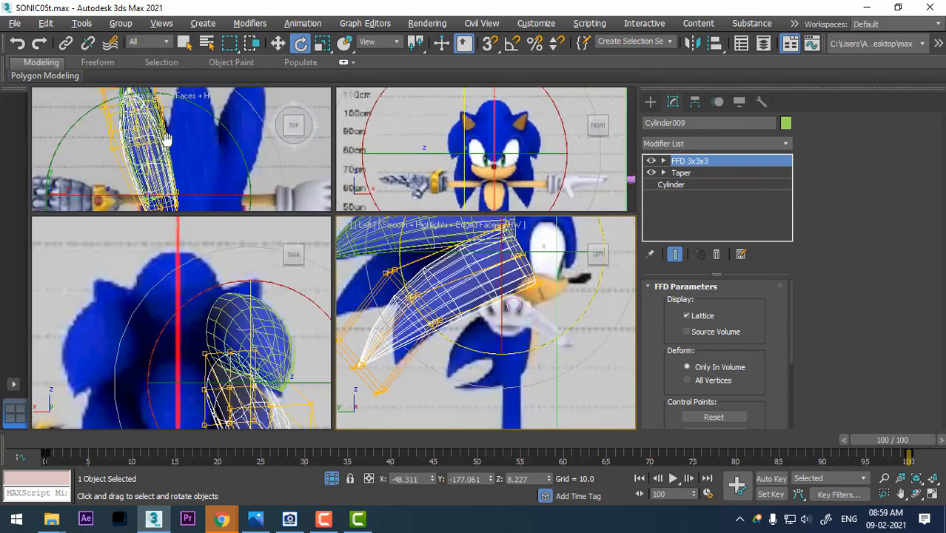
middle_click_drag(166, 139, 201, 194)
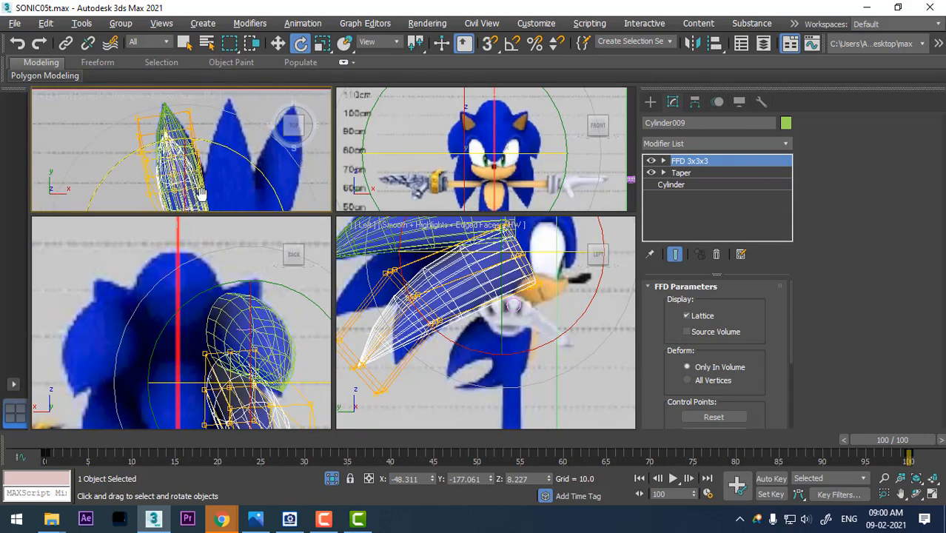
Step: Enter the Control Points level of the lower quill's FFD 3x3x3 and shift its middle control points slightly up and toward the face
middle_click(562, 346)
key("alt+w")
middle_click_drag(337, 317, 376, 326)
right_click(337, 258)
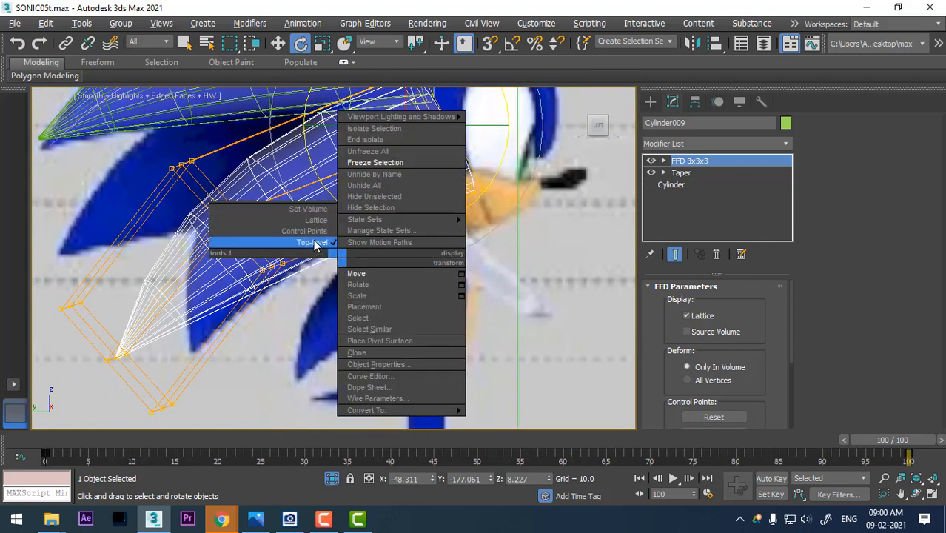
left_click(397, 273)
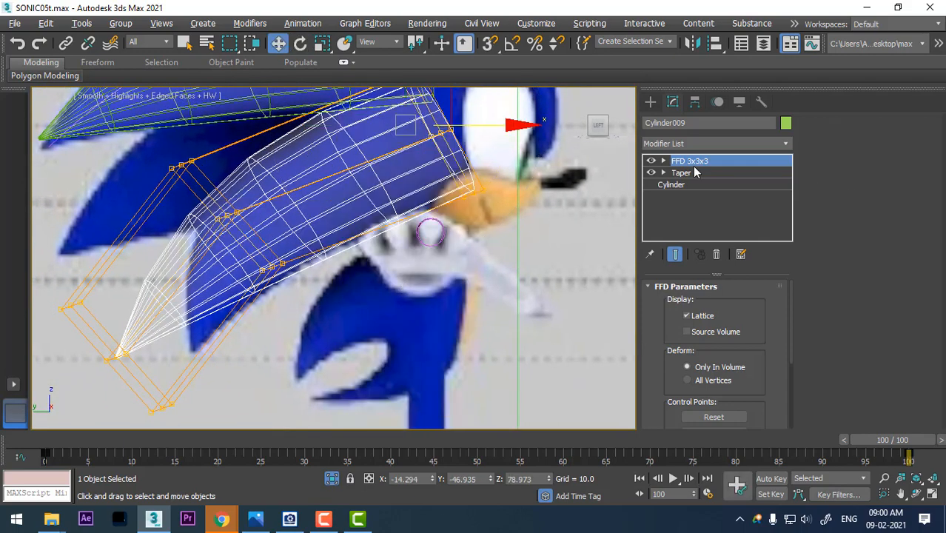
left_click(663, 161)
left_click(696, 172)
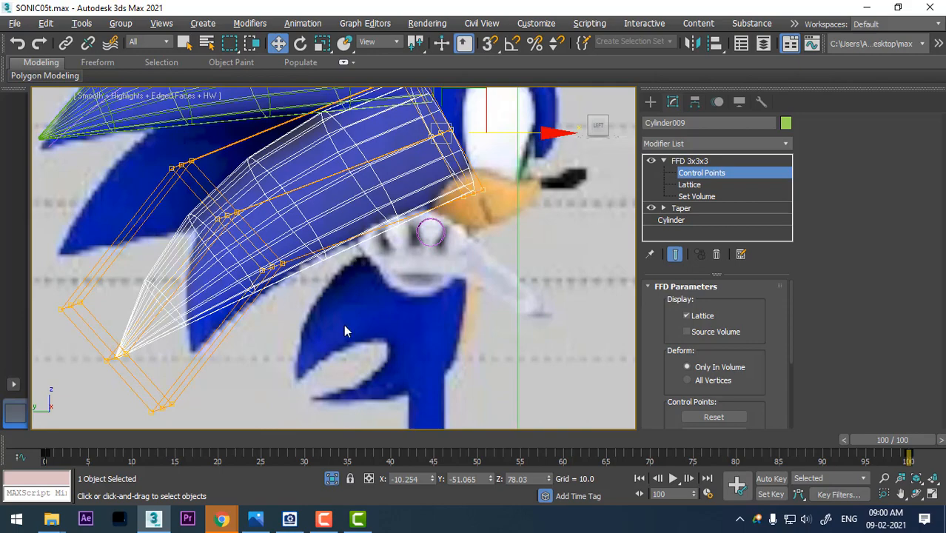
left_click_drag(341, 317, 159, 139)
left_click_drag(270, 179, 298, 170)
Step: Move the lower quill's tip control points to about Y -20.9, Z 51.8 and raise its upper middle control points outward, following the reference
middle_click_drag(241, 267, 270, 214)
left_click_drag(59, 244, 190, 407)
left_click_drag(185, 264, 252, 262)
middle_click_drag(390, 255, 351, 320)
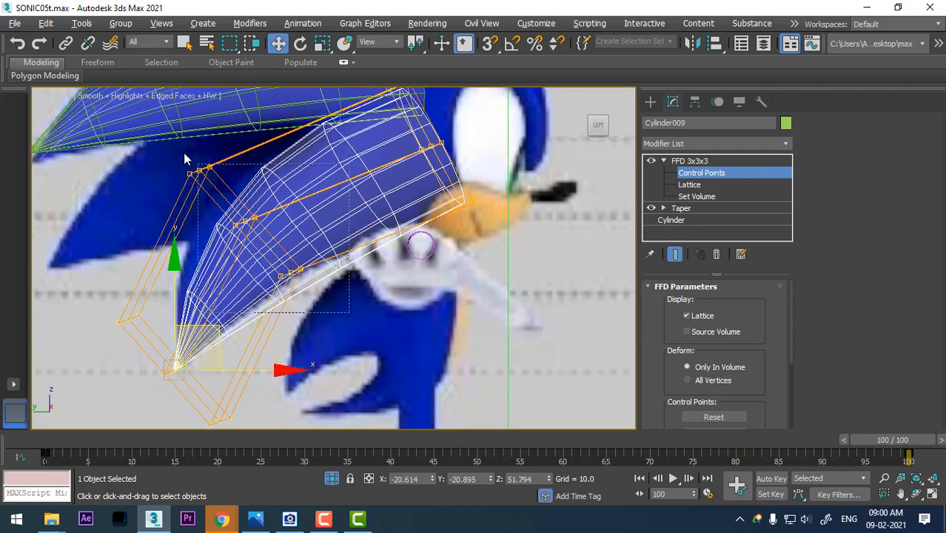
left_click_drag(186, 154, 339, 209)
left_click_drag(284, 179, 257, 144)
Step: Fine-tune the lower quill's tip control points to about Y -21.4, Z 52.2 and its base control points to about Y -50.2, Z 77.9
middle_click_drag(207, 324, 220, 225)
left_click_drag(102, 200, 305, 374)
left_click_drag(230, 227, 235, 224)
middle_click_drag(351, 213, 354, 364)
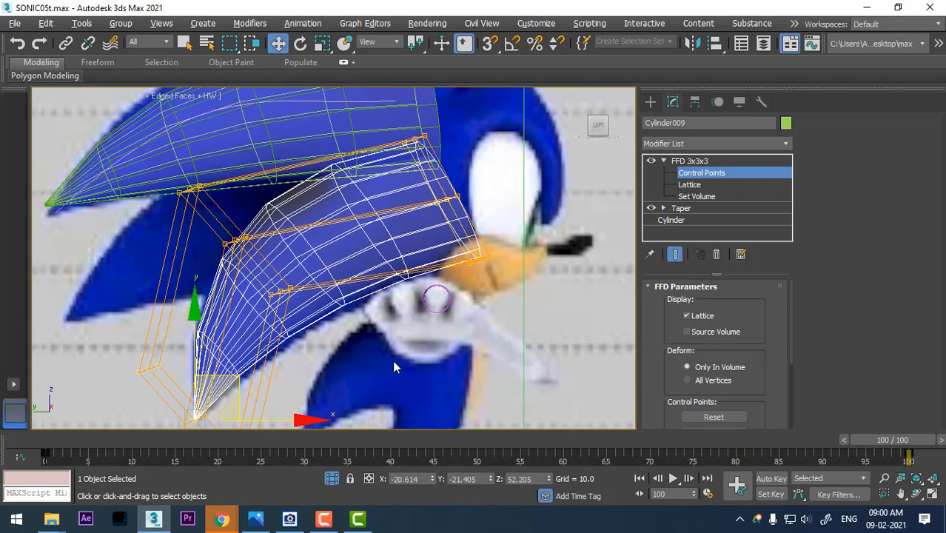
left_click(448, 199)
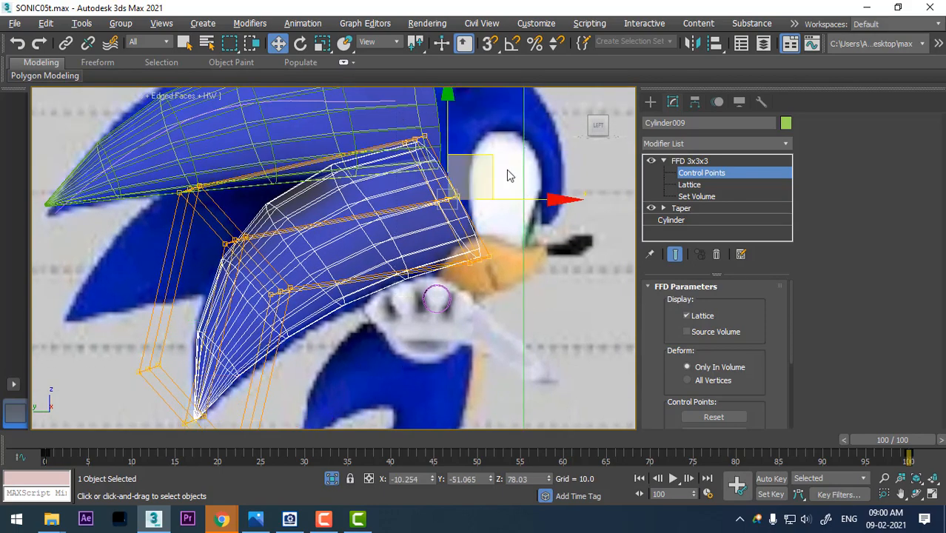
left_click_drag(490, 160, 484, 161)
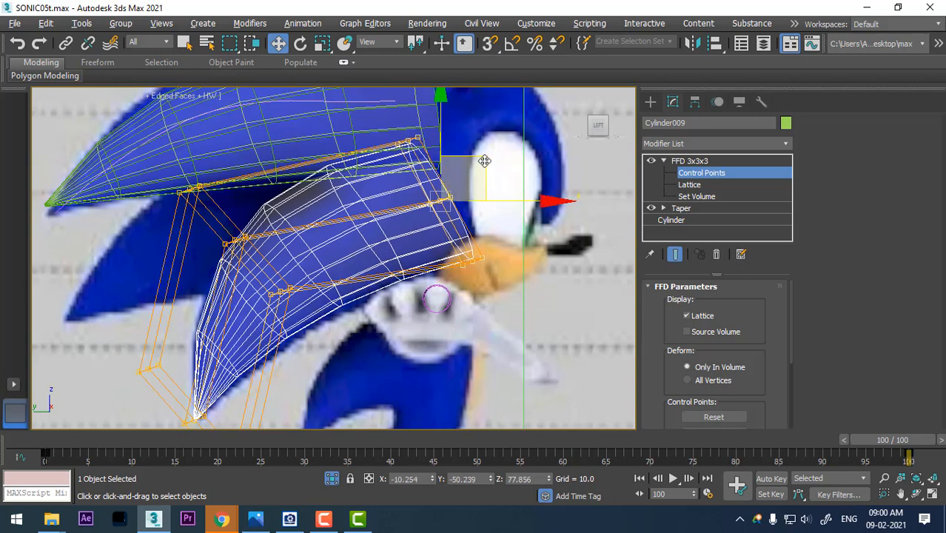
key("alt+w")
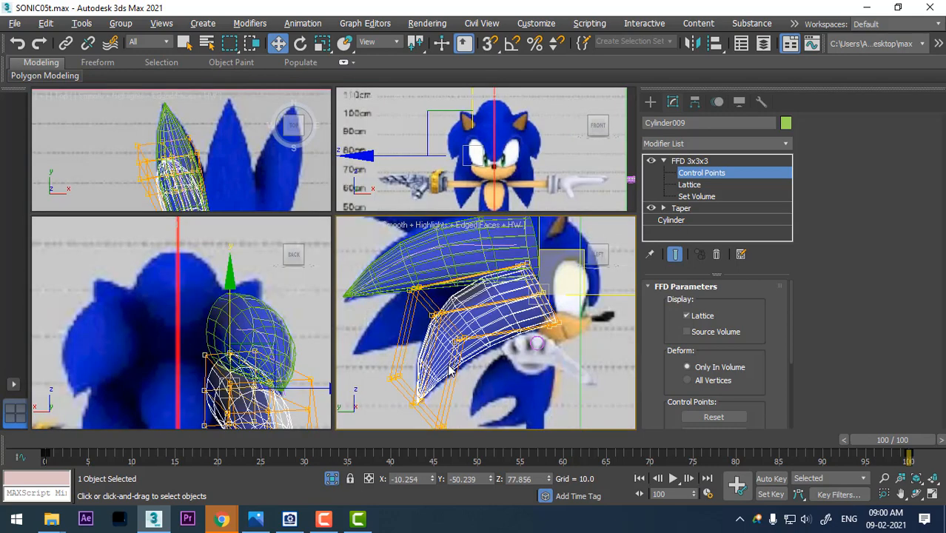
Step: Return the lower quill's FFD to its top level and switch to ACDSee to show the Sonic reference image in a floating window
right_click(489, 298)
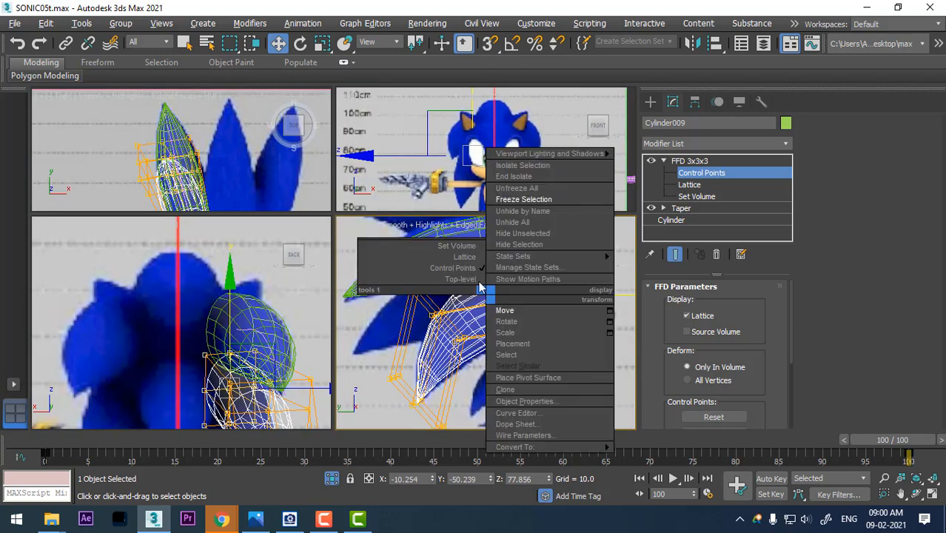
left_click(477, 279)
left_click(587, 374)
left_click(497, 307)
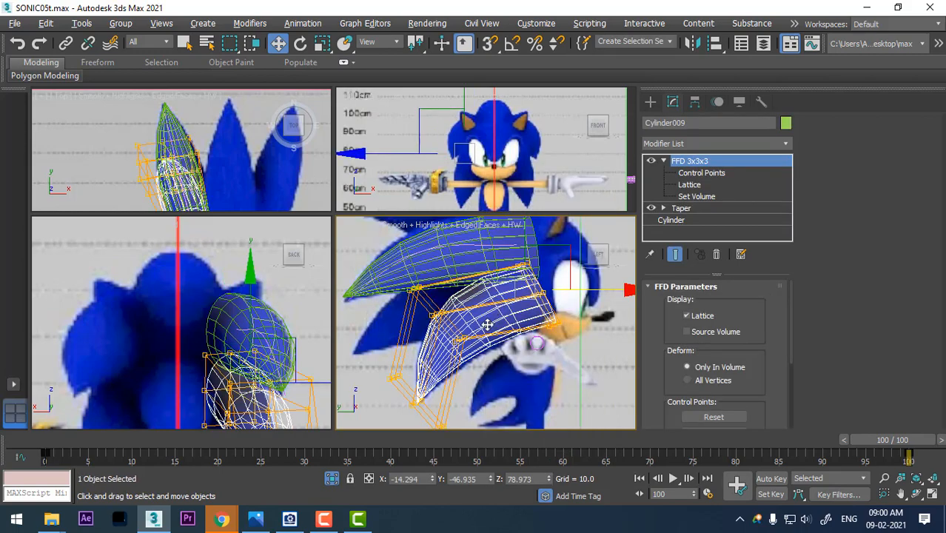
left_click(289, 519)
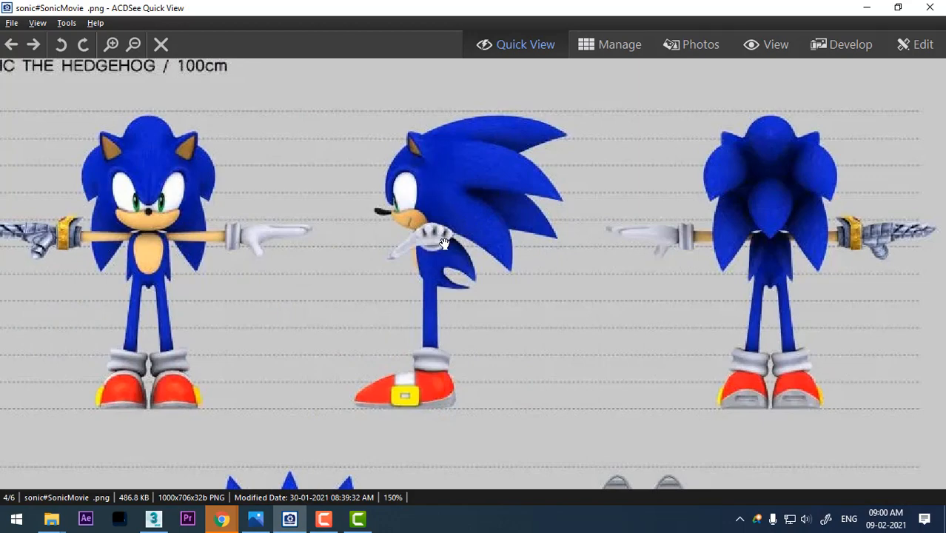
left_click(898, 7)
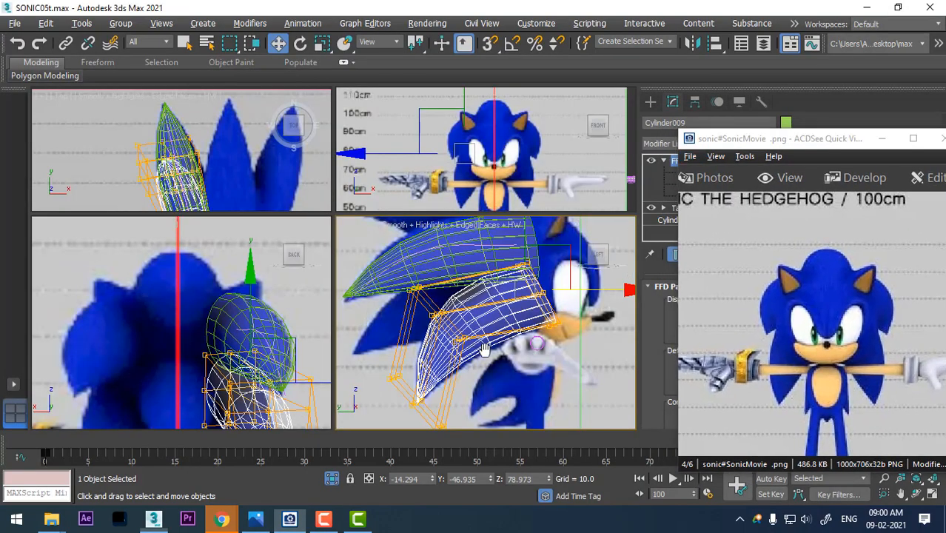
middle_click_drag(484, 349, 419, 359)
left_click_drag(431, 259, 538, 338)
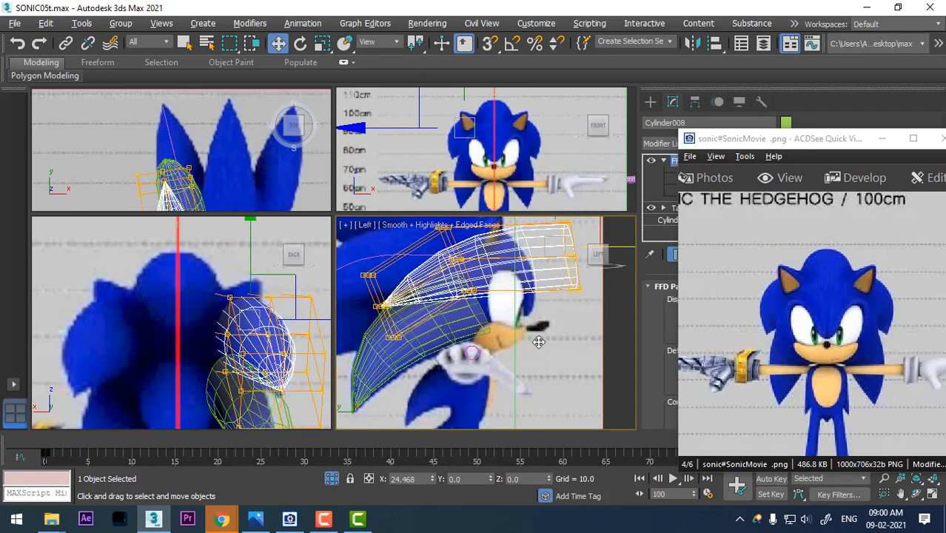
key("ctrl+z")
left_click(471, 314)
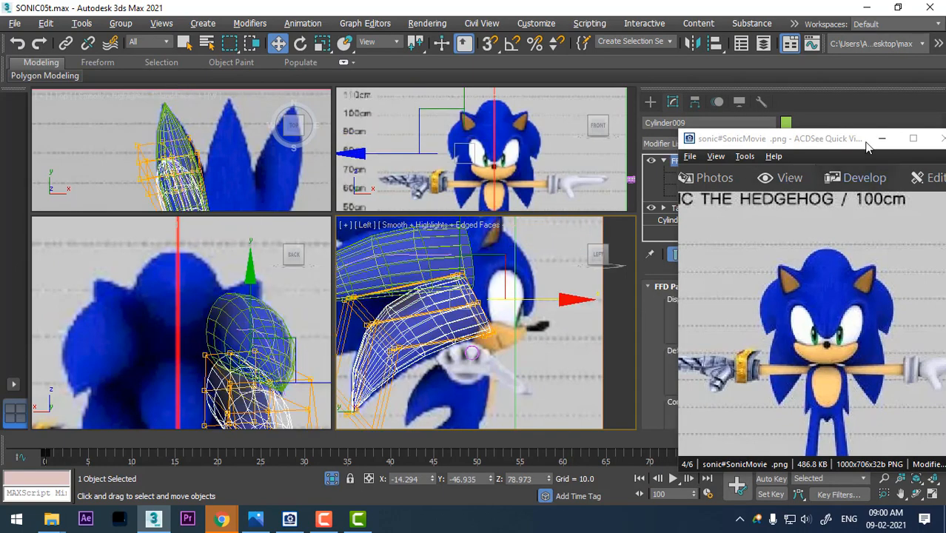
Step: Place the reference image window beside the Left view and pan the image to Sonic's side profile
left_click_drag(864, 140, 235, 111)
left_click_drag(314, 347, 141, 257)
left_click_drag(262, 262, 193, 310)
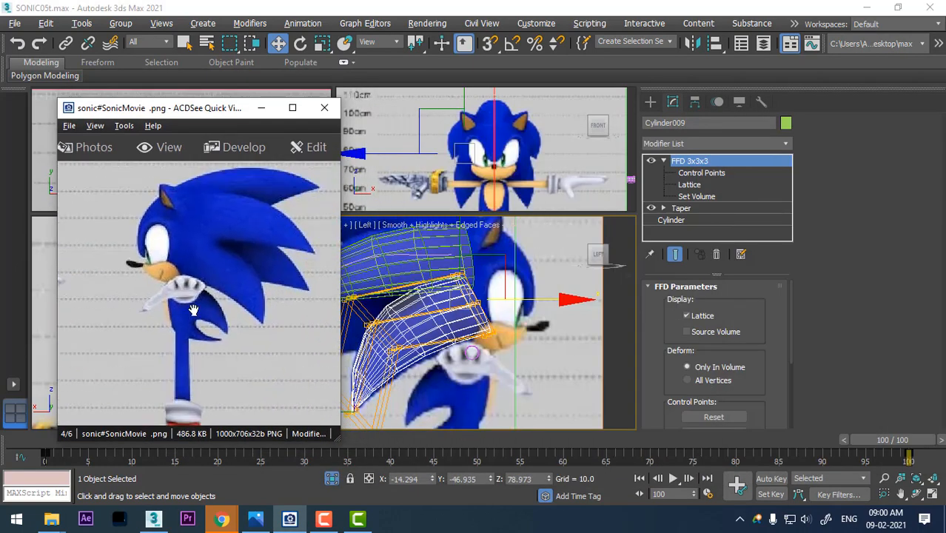
Step: Shift the lower quill's base control points away from the face to about Y -48, Z 77.8, and return to the FFD's top level
left_click(701, 172)
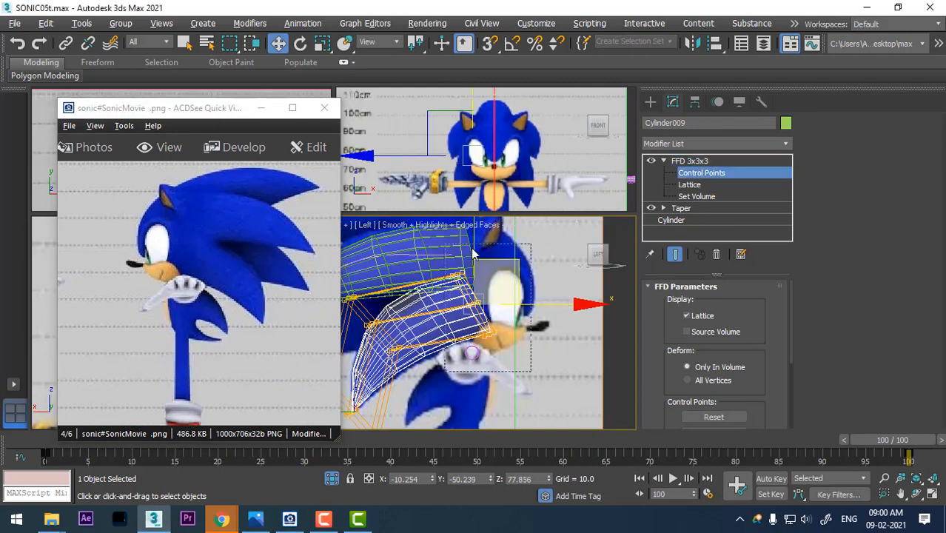
left_click_drag(530, 371, 444, 244)
left_click_drag(527, 277, 510, 263)
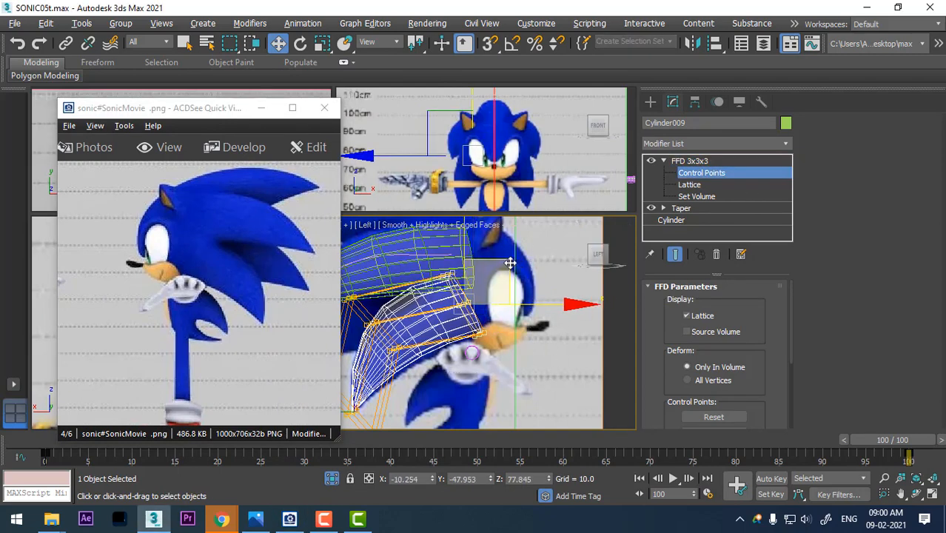
right_click(429, 266)
left_click(409, 248)
Step: Shift the upper side quill's base control points away from the face to about Y -44.7, Z 90.2, and return to the FFD's top level
left_click(417, 247)
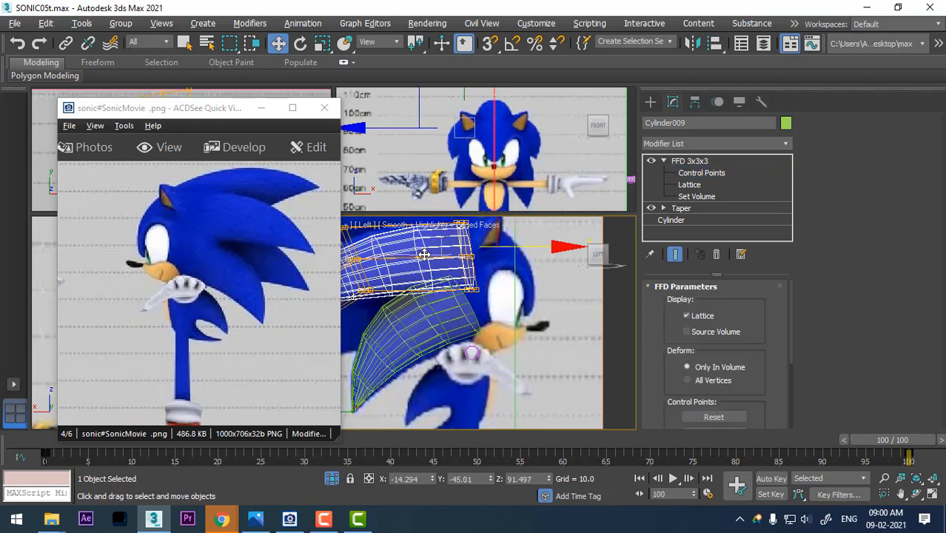
left_click(700, 173)
middle_click_drag(507, 331, 509, 379)
left_click_drag(508, 363, 457, 251)
left_click_drag(513, 257, 496, 254)
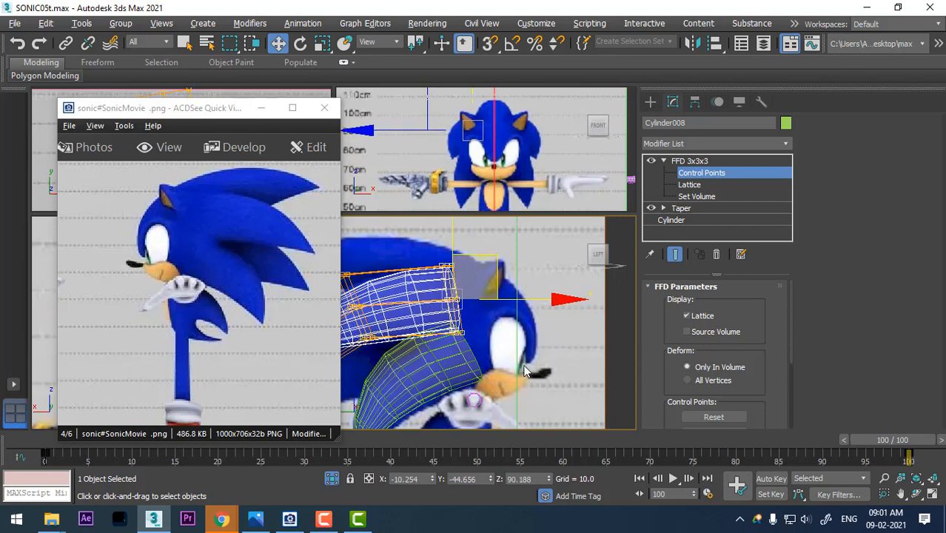
scroll(524, 370, "down", 5)
right_click(520, 332)
left_click(473, 324)
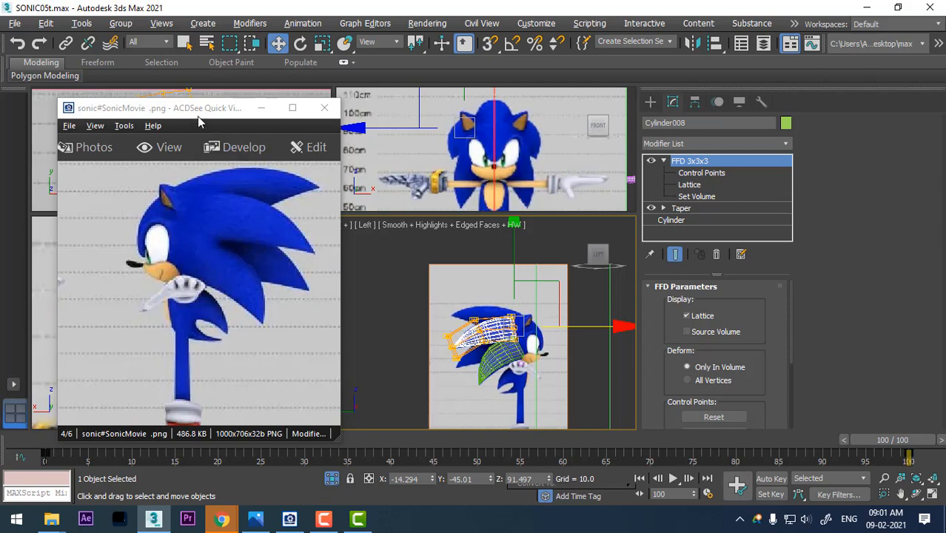
Step: Move the reference image window clear of the Left and Back views and unhide all hidden objects
left_click_drag(198, 121, 759, 234)
scroll(509, 344, "up", 2)
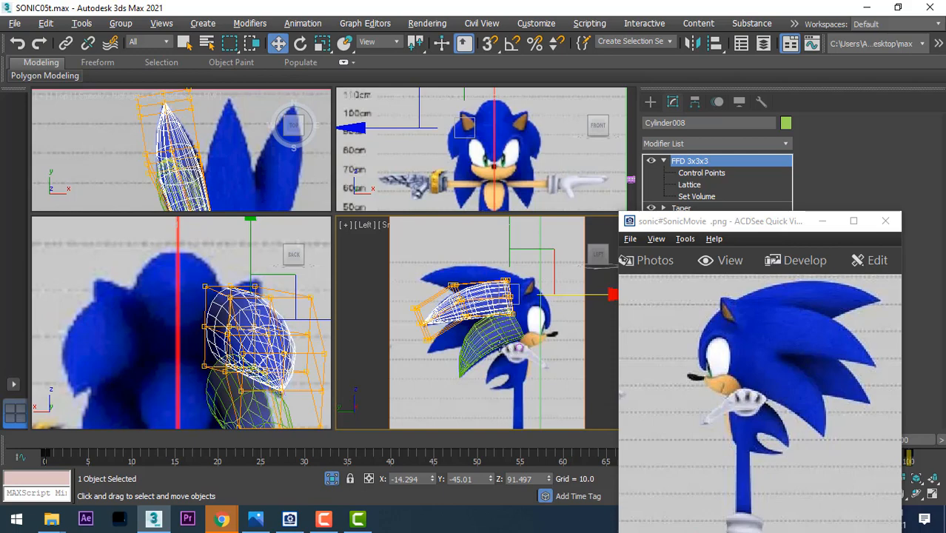
right_click(497, 339)
left_click(522, 270)
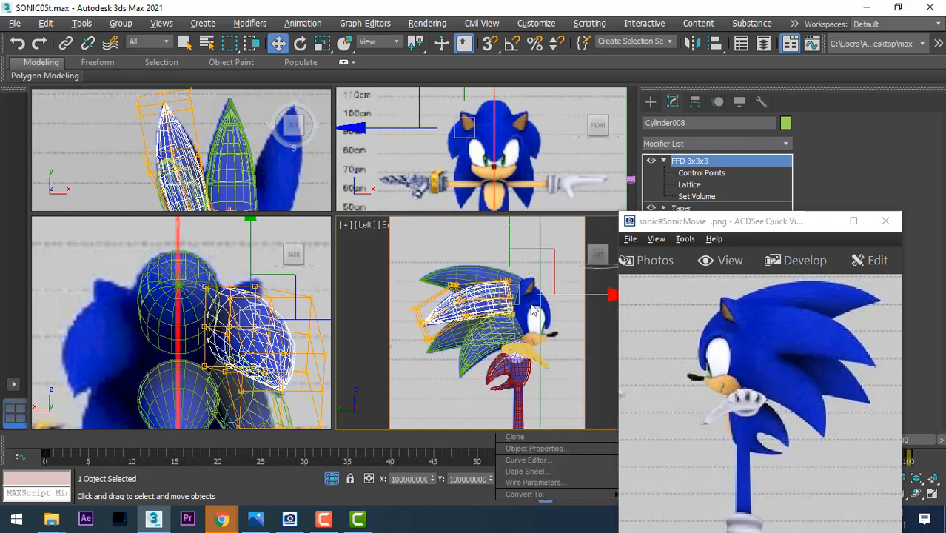
Step: Select the lower side quill and frame its tip in both the Back and Left views
middle_click_drag(266, 345, 261, 230)
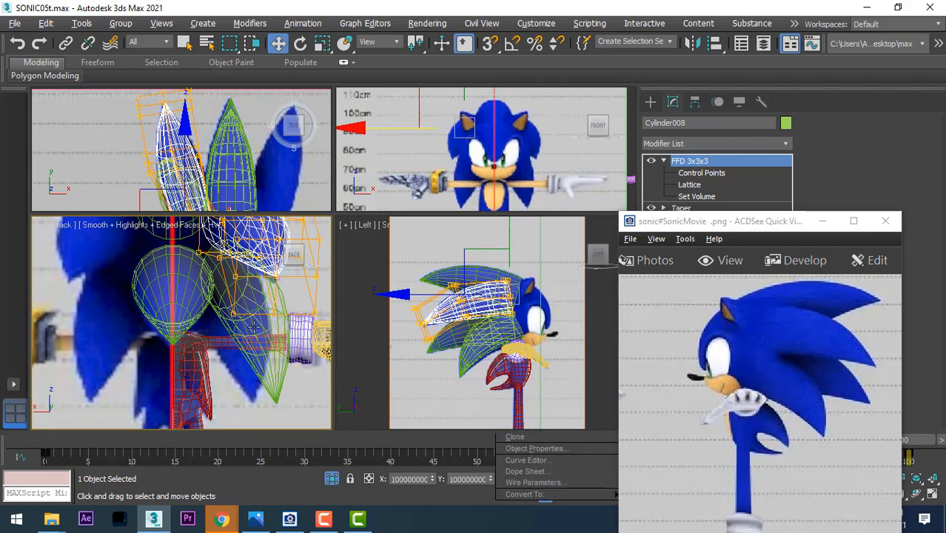
left_click(260, 363)
scroll(492, 370, "up", 5)
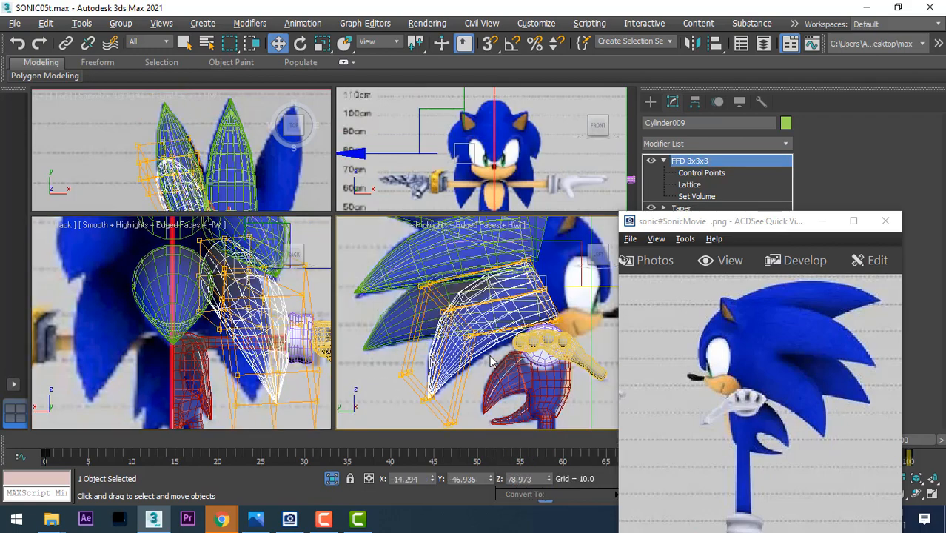
middle_click_drag(260, 348, 239, 324)
middle_click_drag(491, 409, 493, 370)
left_click_drag(493, 407, 363, 300)
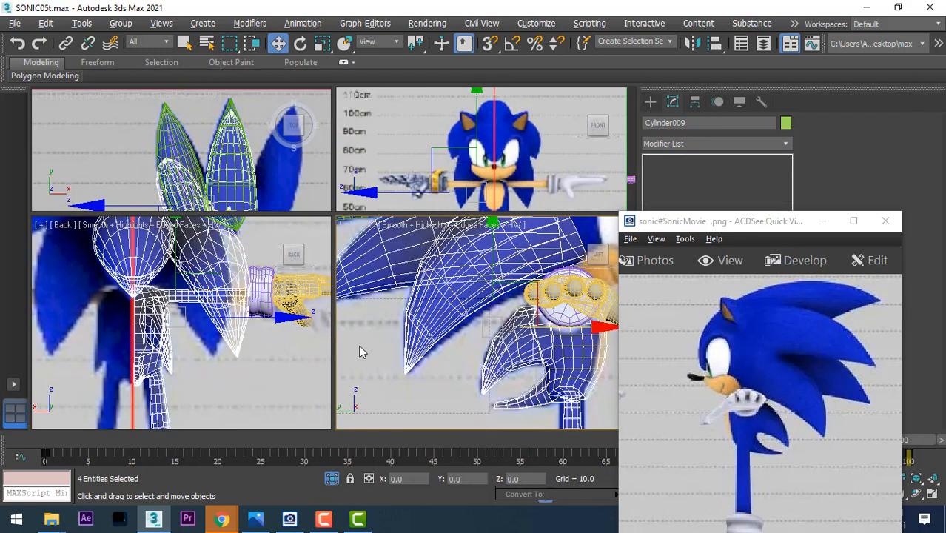
left_click(416, 340)
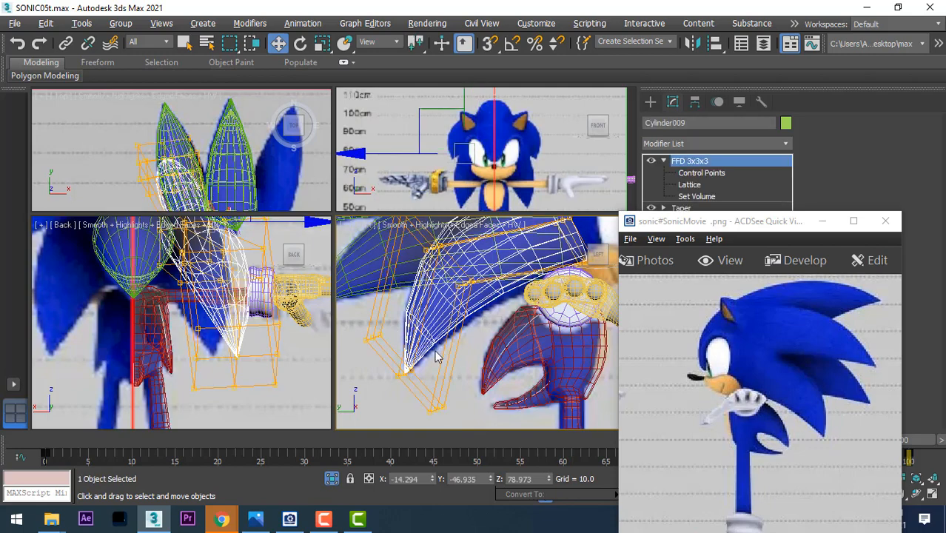
Step: Enter the lower quill's Control Points level and move its tip control points inward in the Back view, toward the body's centre line
key("1")
left_click_drag(354, 329, 473, 430)
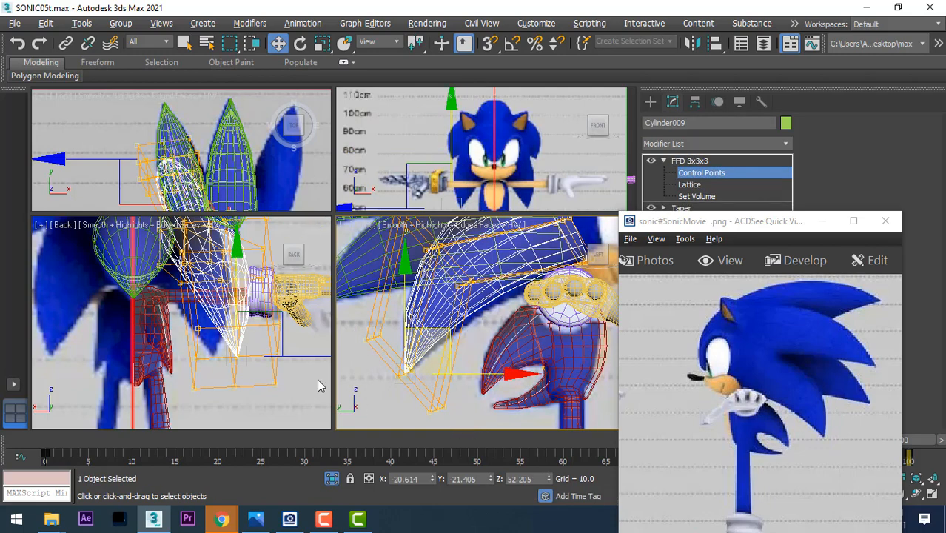
middle_click_drag(252, 319, 249, 329)
left_click_drag(271, 323, 248, 326)
key("ctrl+z")
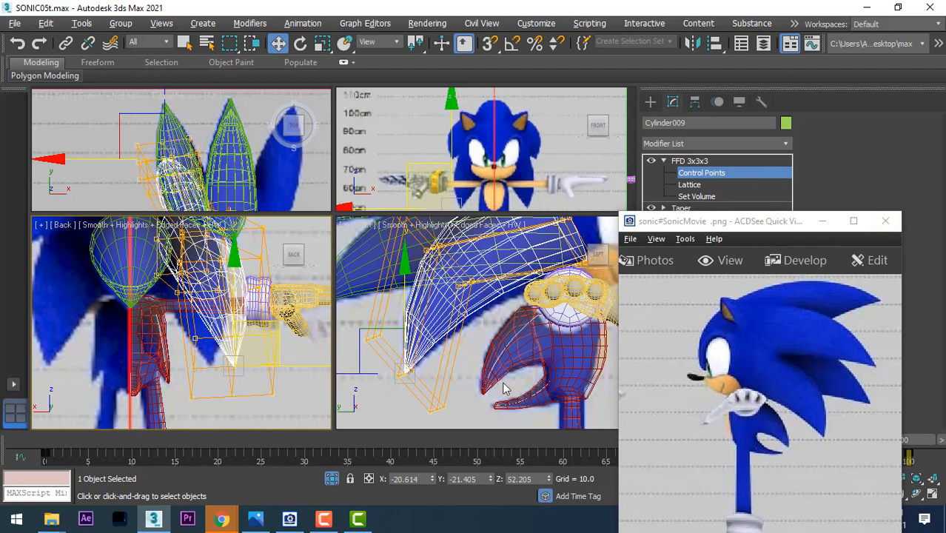
left_click_drag(488, 417, 352, 310)
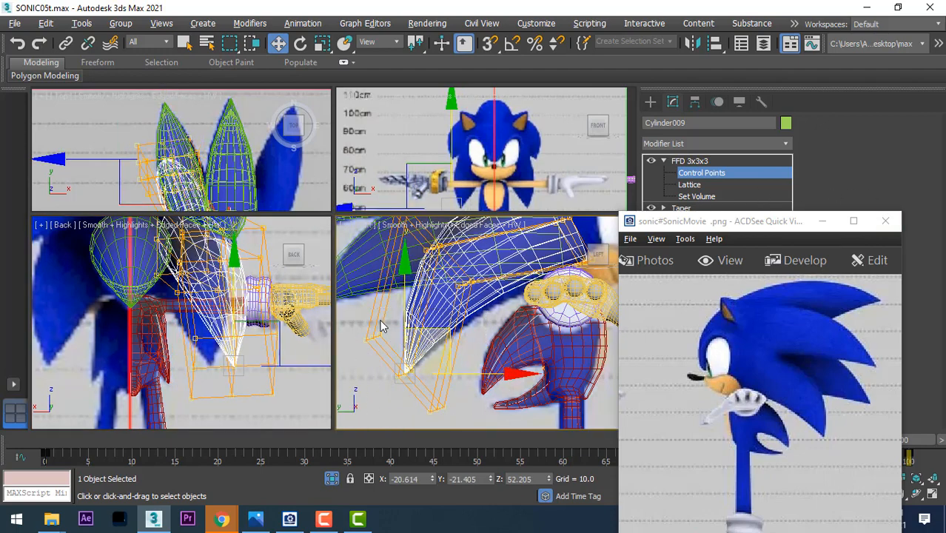
middle_click(246, 318)
left_click_drag(259, 331, 234, 336)
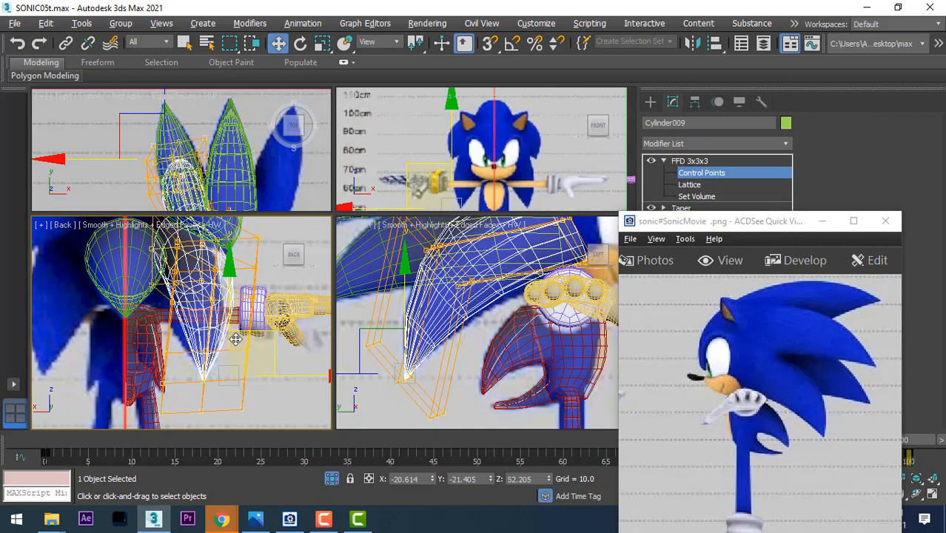
Step: Move the lower quill's upper middle control points inward and slightly down in the Back view, to about X -13.5, Z 71.3
middle_click_drag(481, 319, 482, 361)
left_click_drag(492, 377, 383, 270)
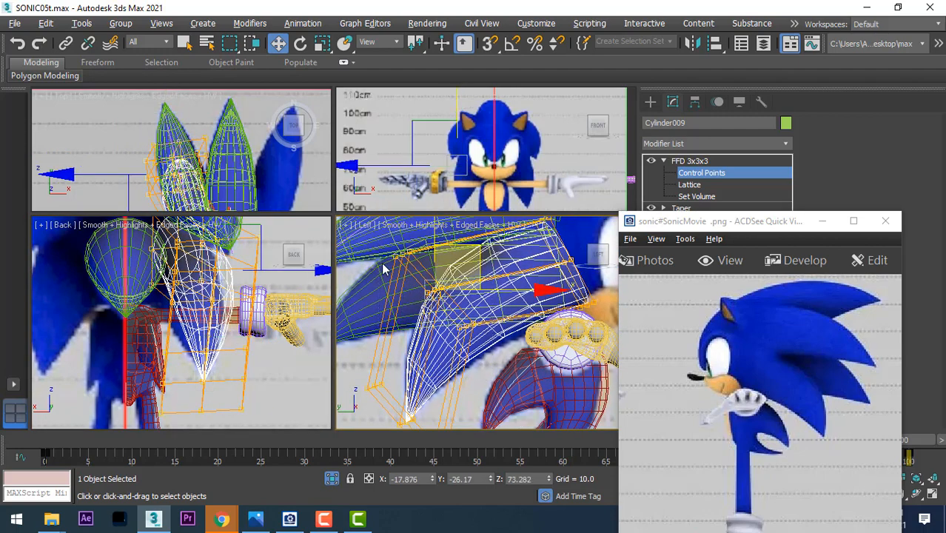
middle_click_drag(277, 313, 273, 322)
left_click_drag(250, 234, 228, 244)
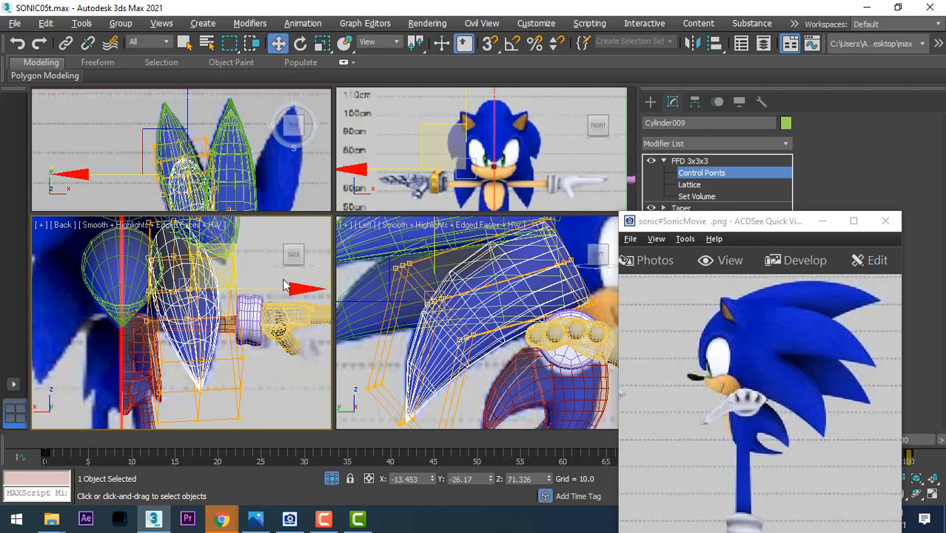
middle_click(475, 334)
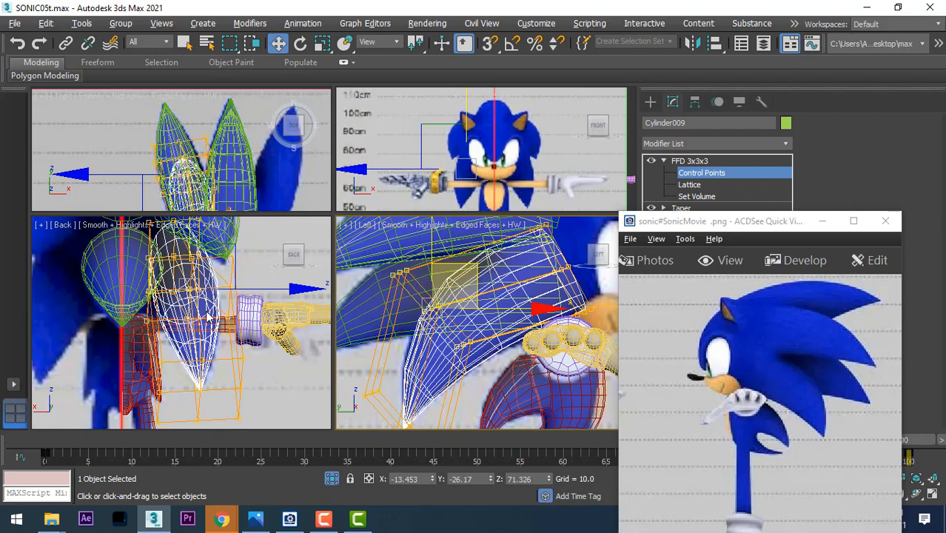
Step: Leave the lower quill's Control Points level and select the upper side quill in the Left view
middle_click_drag(466, 337, 480, 393)
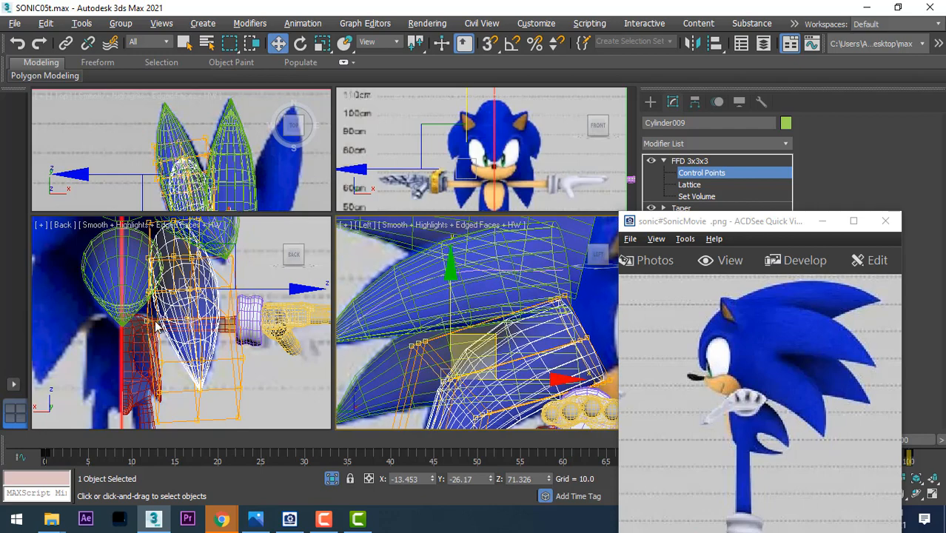
middle_click_drag(215, 261, 229, 358)
right_click(462, 324)
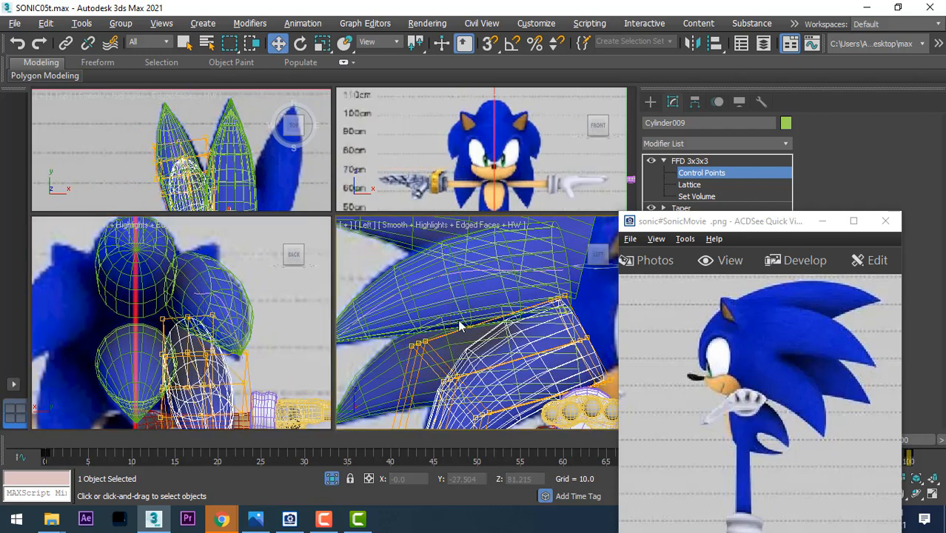
right_click(460, 322)
left_click(433, 302)
left_click(413, 299)
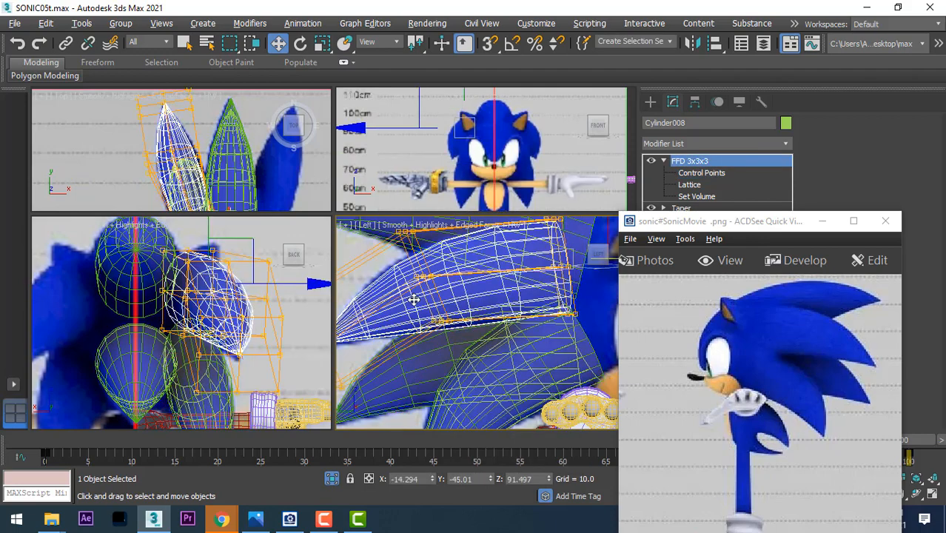
scroll(502, 327, "down", 4)
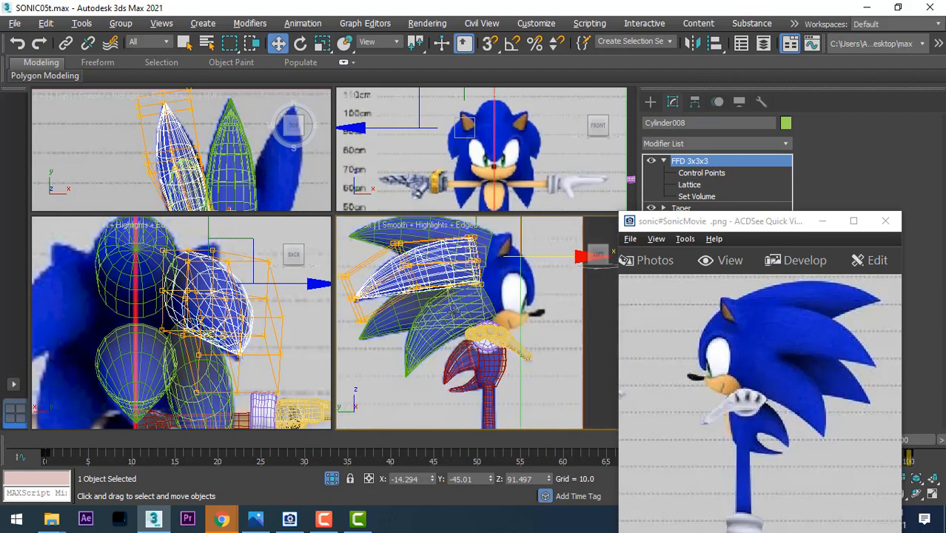
Step: Examine the head quills in the maximized reference image's front, side and back views, then return to 3ds Max
left_click(821, 221)
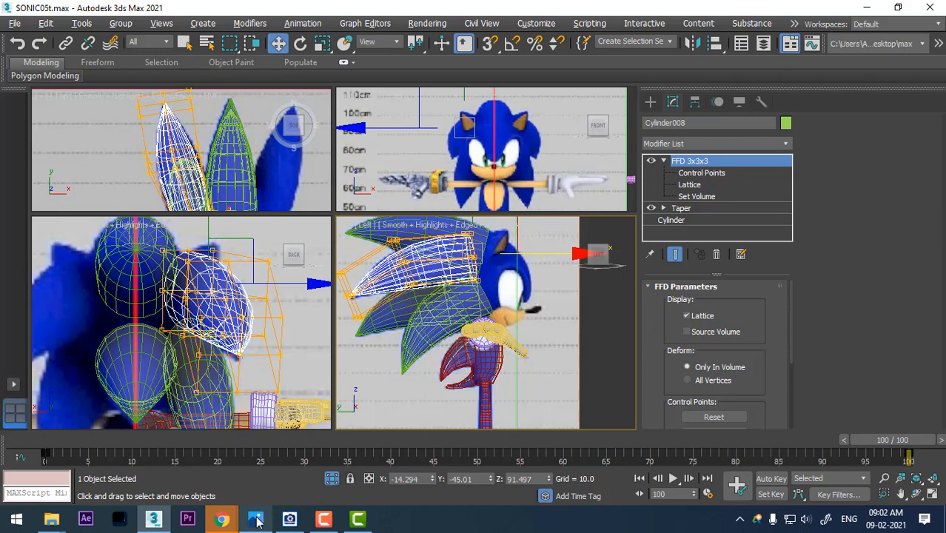
left_click(290, 518)
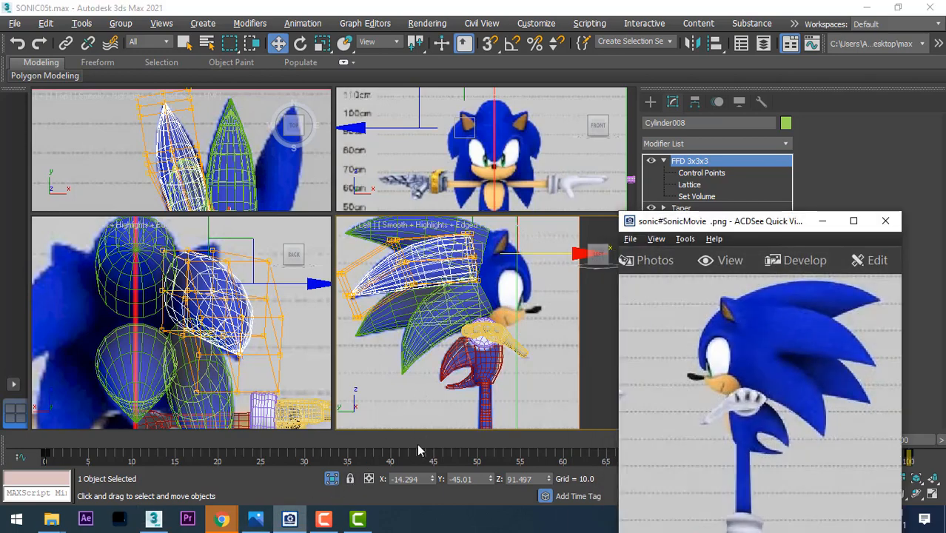
left_click(853, 221)
left_click_drag(322, 218, 418, 265)
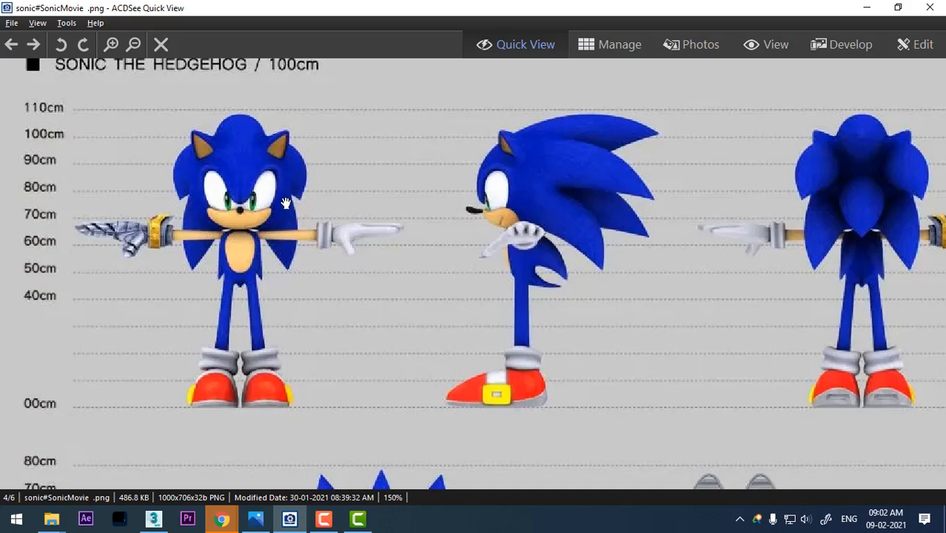
left_click(866, 7)
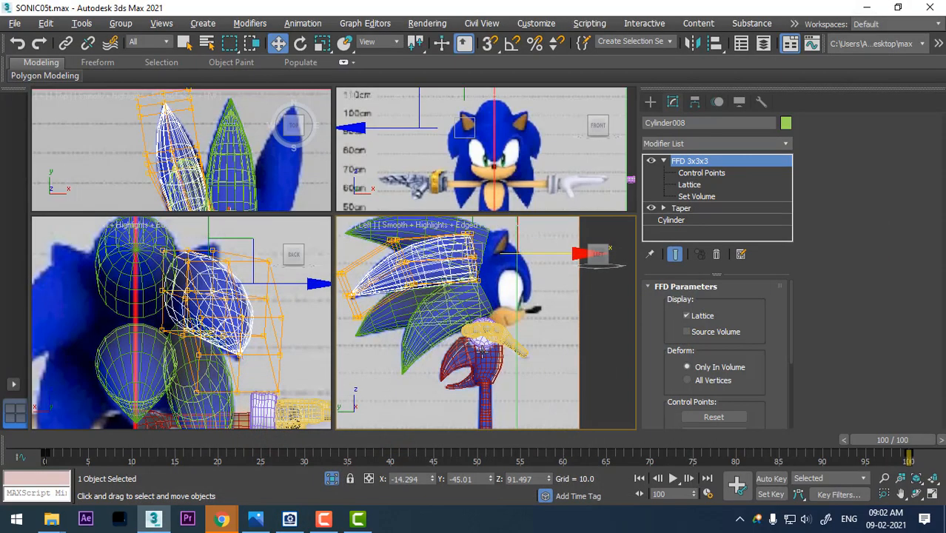
Step: Select the modelled quills and body parts together in the Left view and hide them, keeping only the reference images
scroll(474, 300, "down", 4)
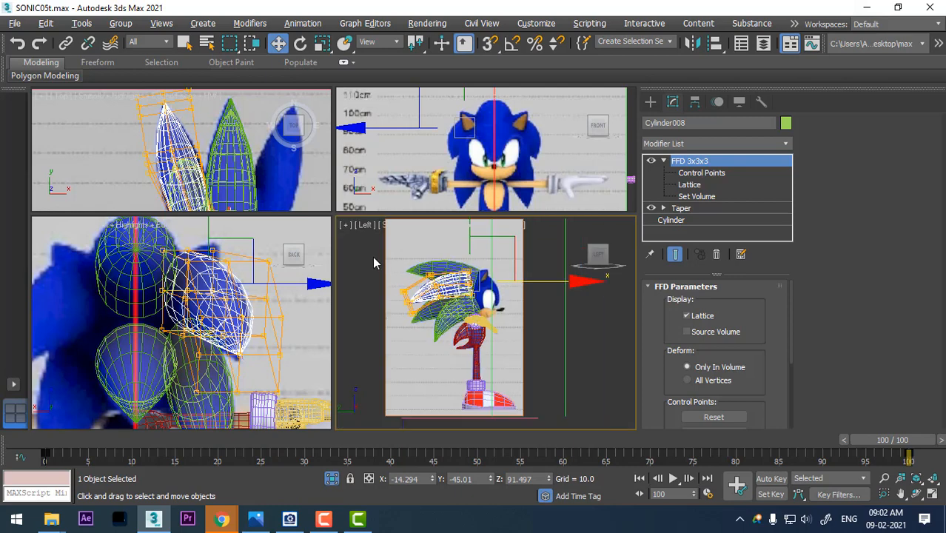
left_click_drag(372, 256, 444, 374)
right_click(431, 300)
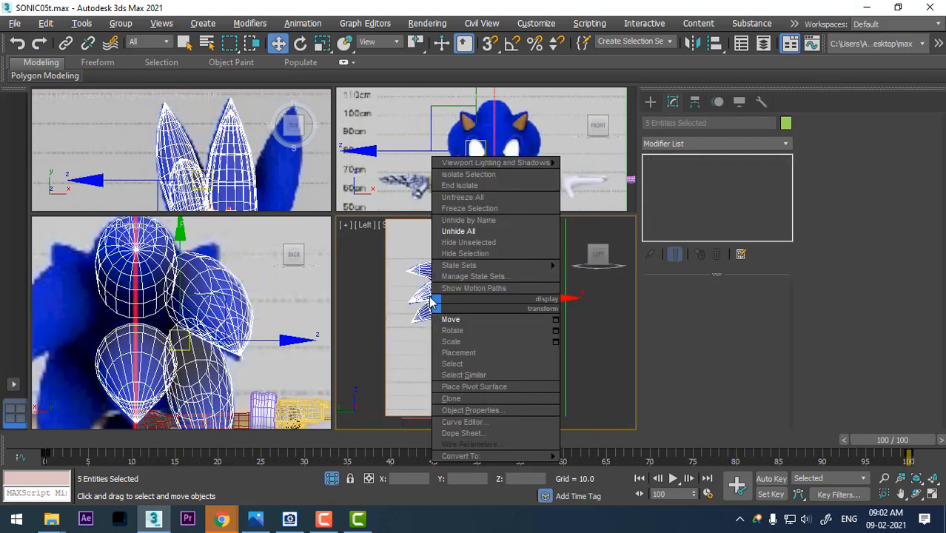
left_click(365, 333)
left_click_drag(380, 252, 532, 426)
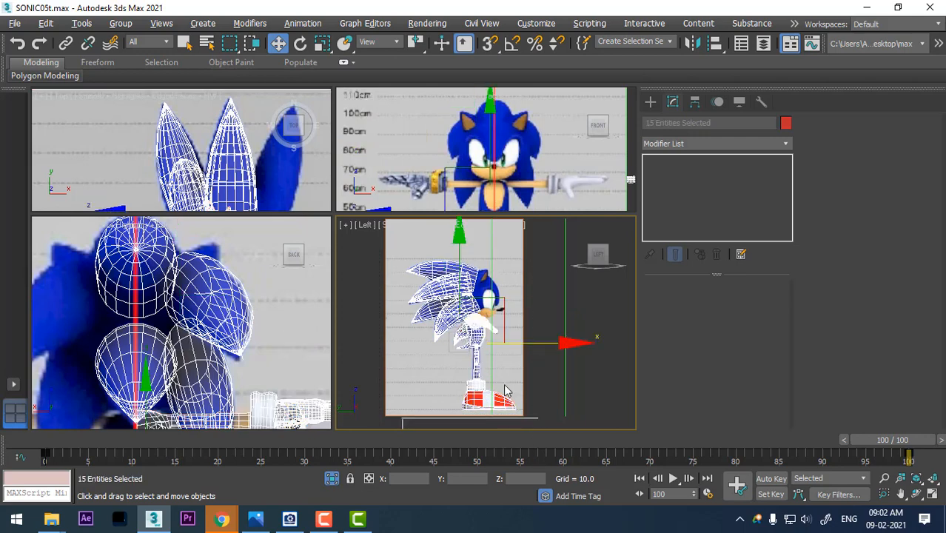
right_click(477, 317)
left_click(517, 263)
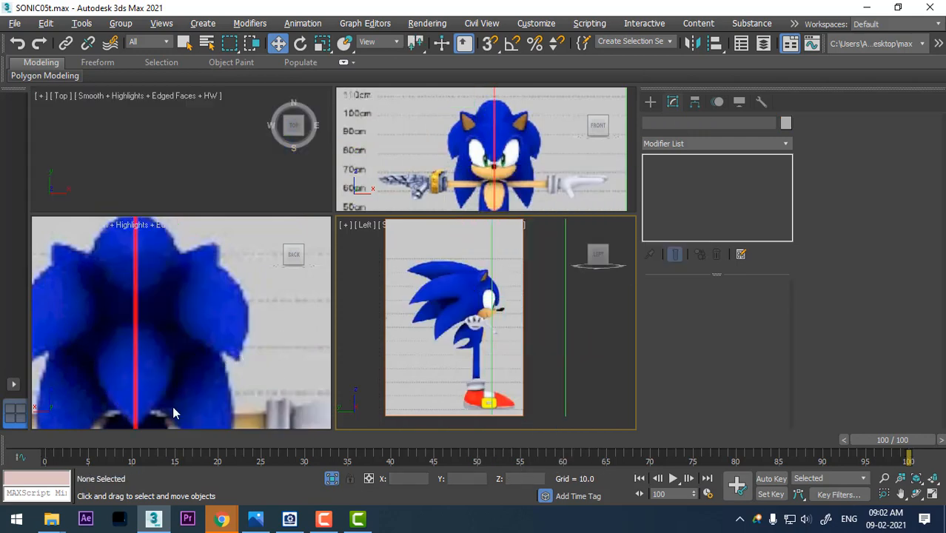
Step: Switch the Back viewport to the Front view and frame Sonic's head in the Front and Left views
left_click(201, 385)
key("f")
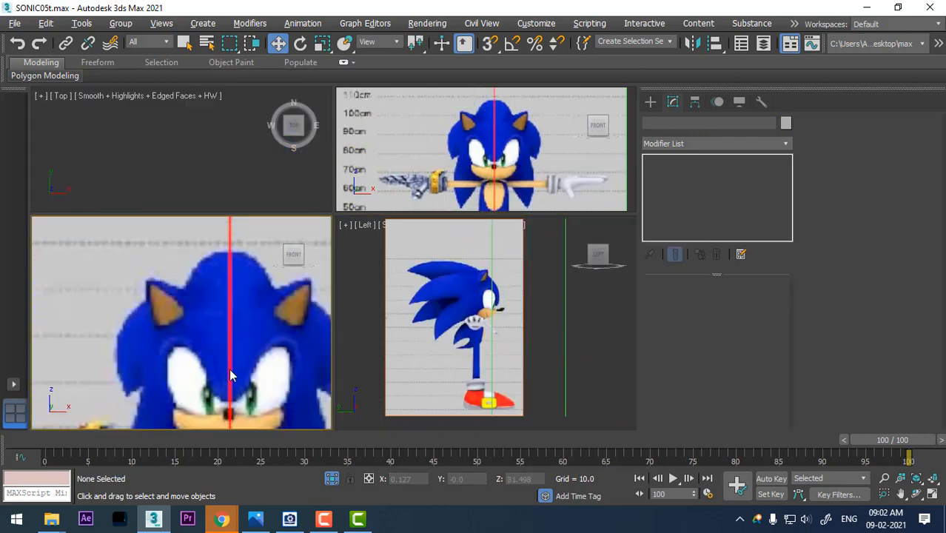
scroll(229, 368, "down", 4)
scroll(398, 363, "up", 4)
scroll(272, 344, "up", 2)
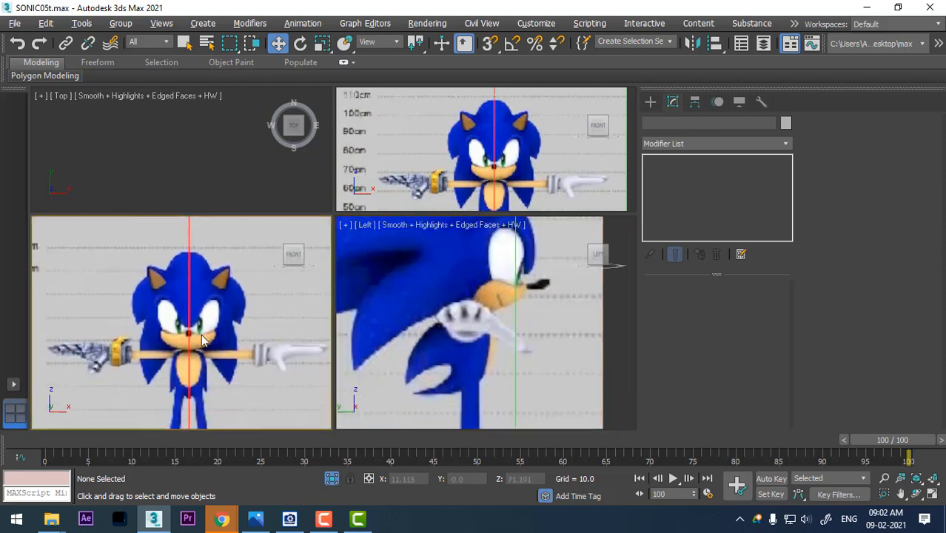
scroll(201, 337, "up", 3)
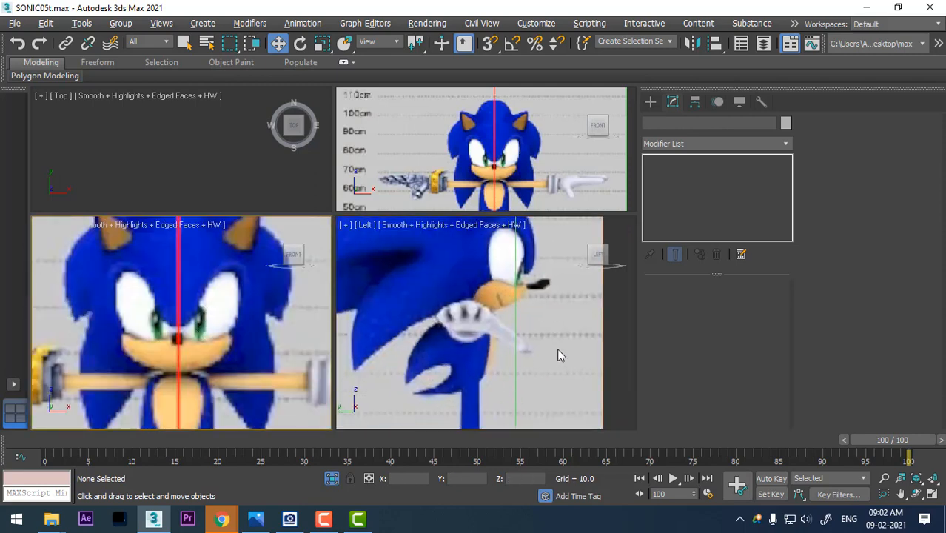
scroll(563, 348, "up", 2)
Step: Create a sphere centred on the face in the Front view, with a radius of about 13.1
left_click(650, 101)
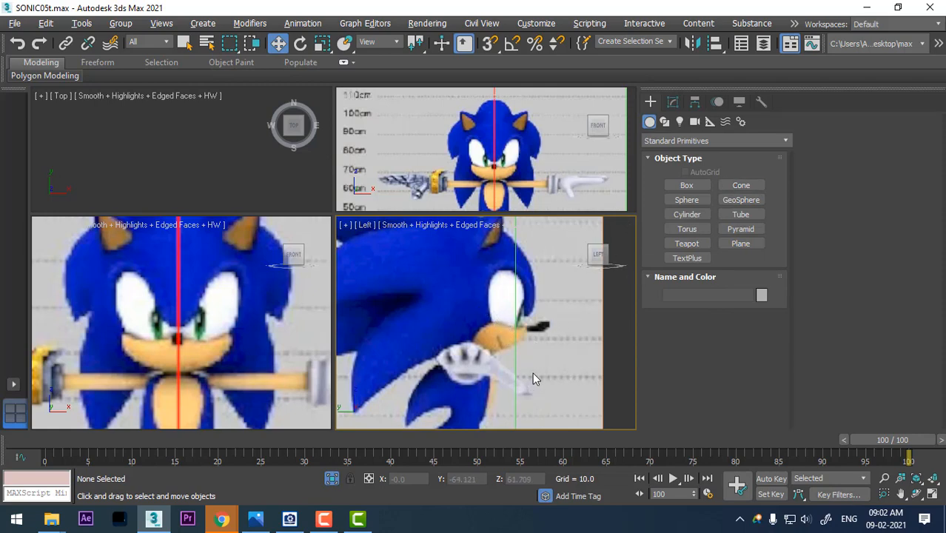
left_click(685, 214)
left_click(686, 200)
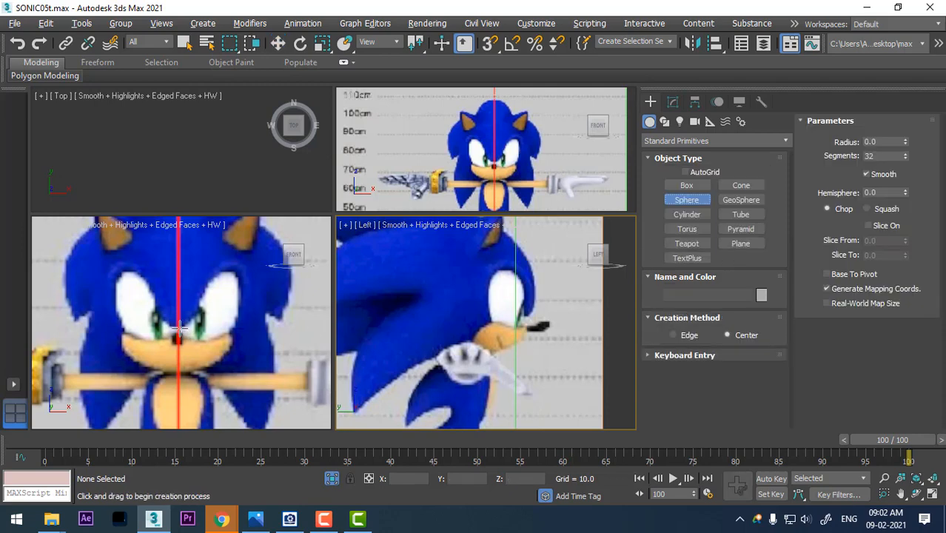
left_click_drag(179, 327, 214, 370)
key("w")
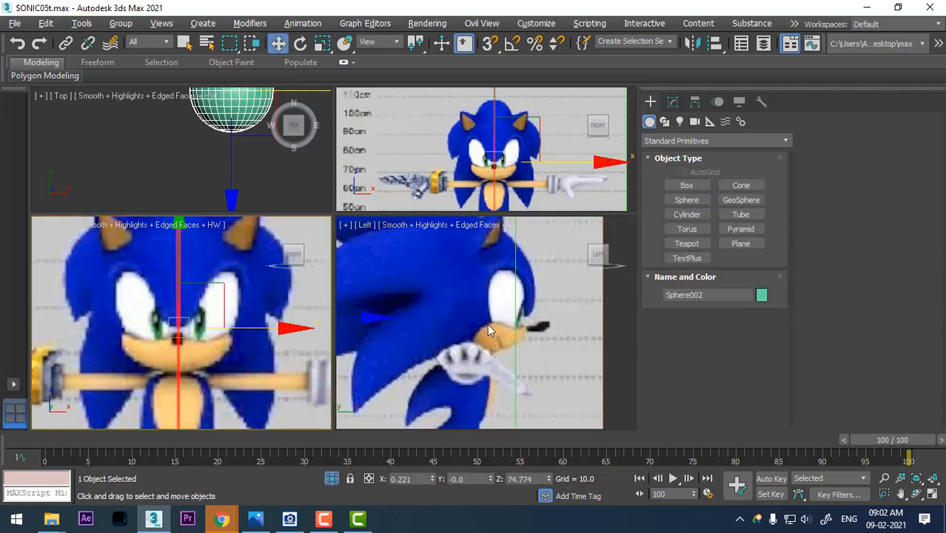
Step: Move the sphere forward onto the head in the Left view, to about Y -51.4
scroll(495, 332, "down", 5)
right_click(537, 335)
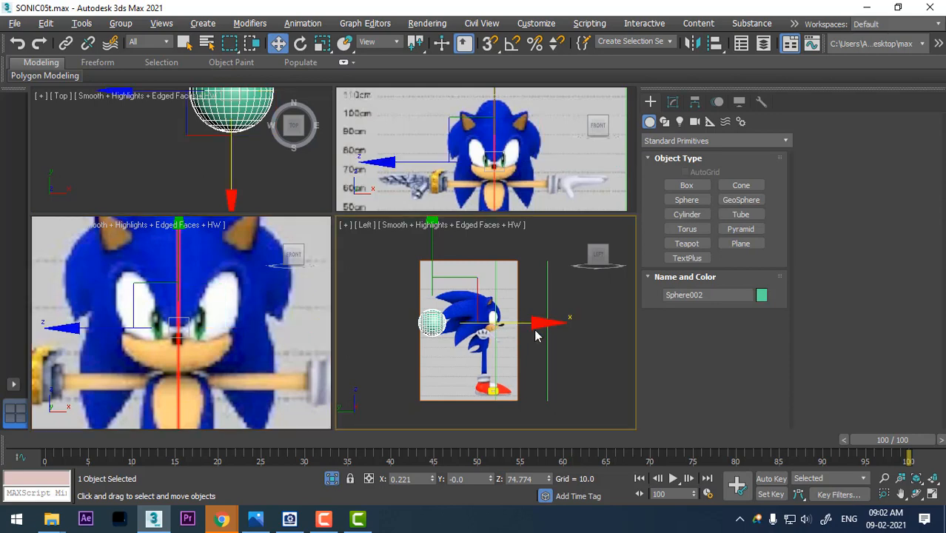
left_click_drag(538, 323, 601, 323)
scroll(596, 333, "up", 3)
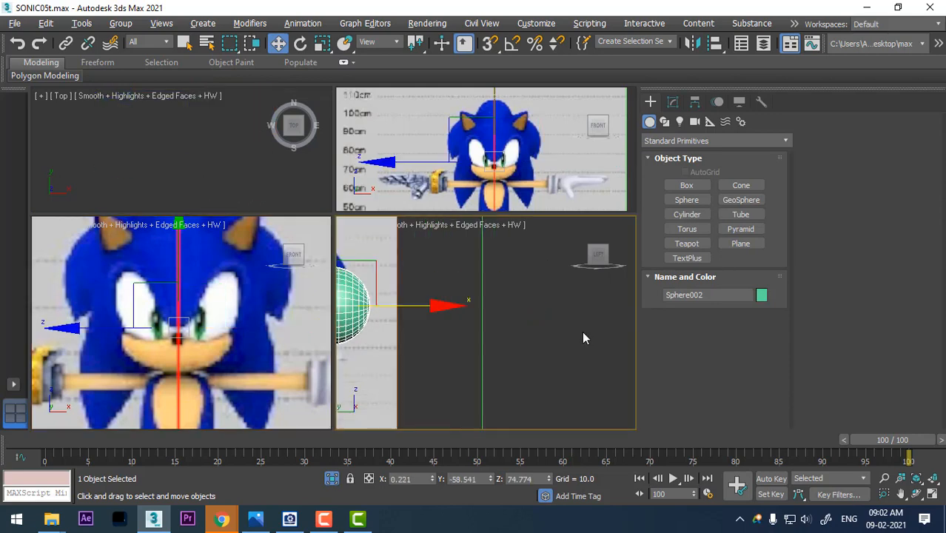
middle_click_drag(544, 316, 526, 320)
middle_click_drag(482, 343, 582, 358)
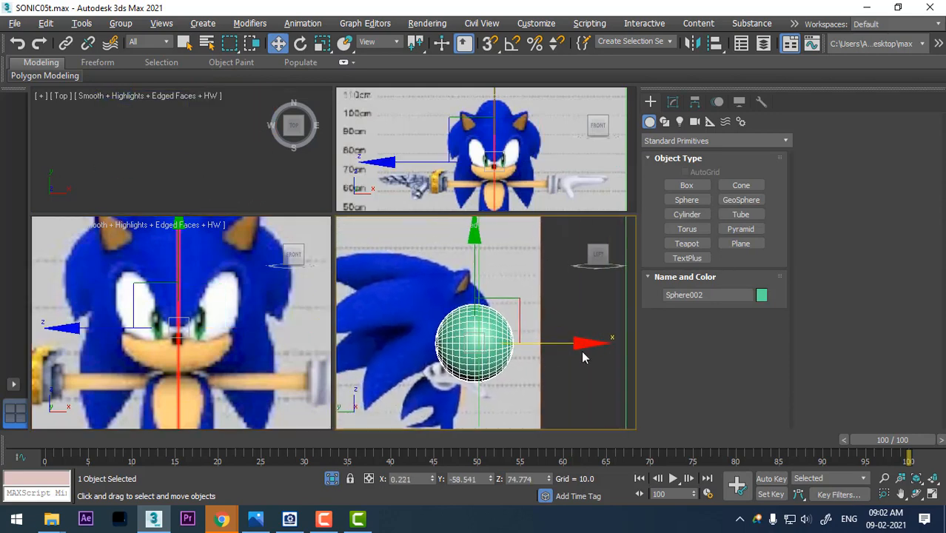
mouse_move(577, 343)
left_mouse_down()
mouse_move(542, 337)
mouse_move(564, 332)
left_mouse_up()
Step: Select the front reference plane in the Left view and switch the Top viewport to a Perspective view
scroll(540, 325, "down", 3)
right_click(542, 307)
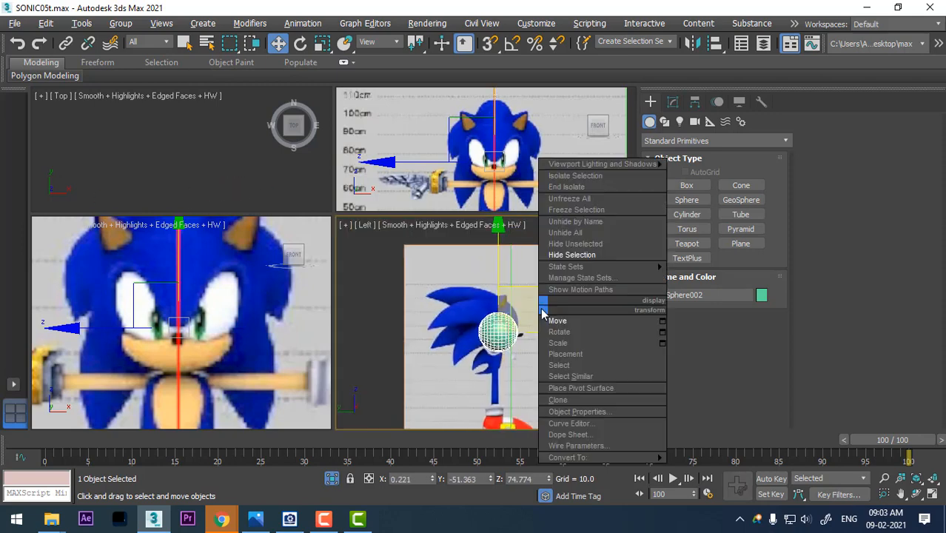
left_click(591, 320)
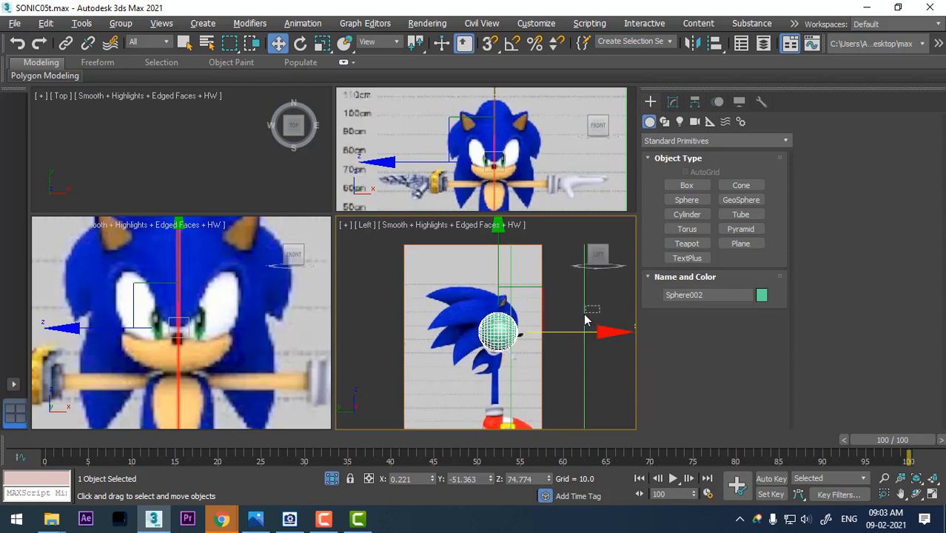
left_click(585, 319)
middle_click_drag(607, 337, 578, 382)
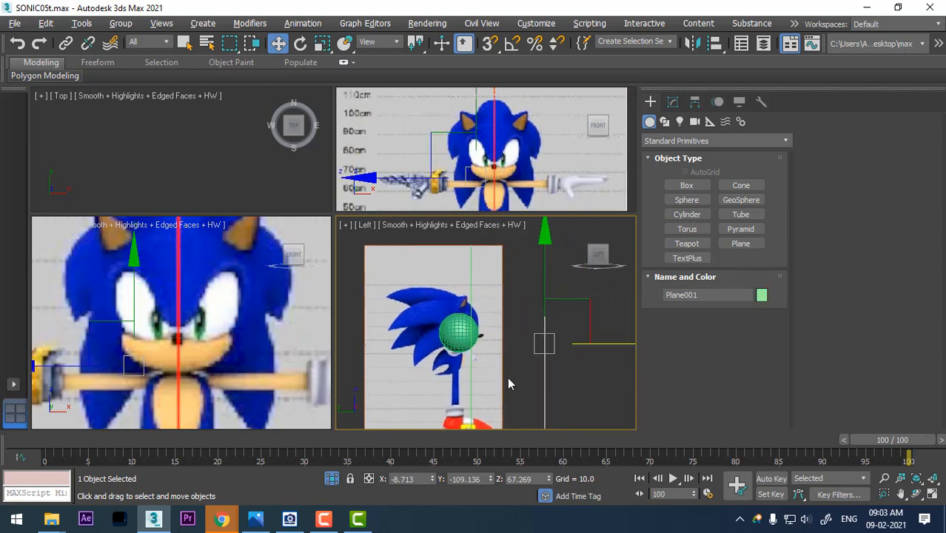
middle_click_drag(252, 157, 206, 136)
key("p")
key("z")
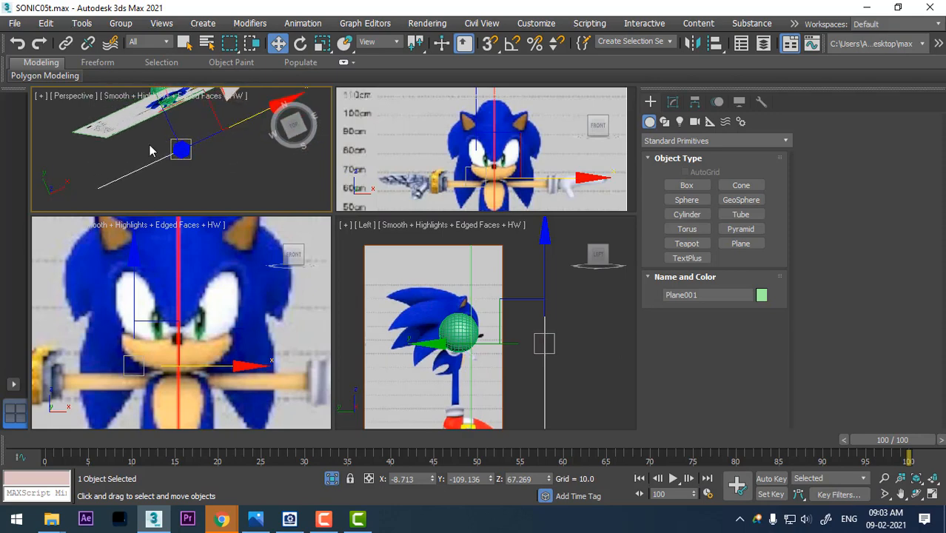
Step: Move the front reference plane back behind the sphere and the side image in the Perspective view, then deselect it
left_click(109, 129, "ctrl")
middle_click_drag(181, 175, 214, 169, "alt")
left_click_drag(214, 170, 54, 129)
left_click(529, 319)
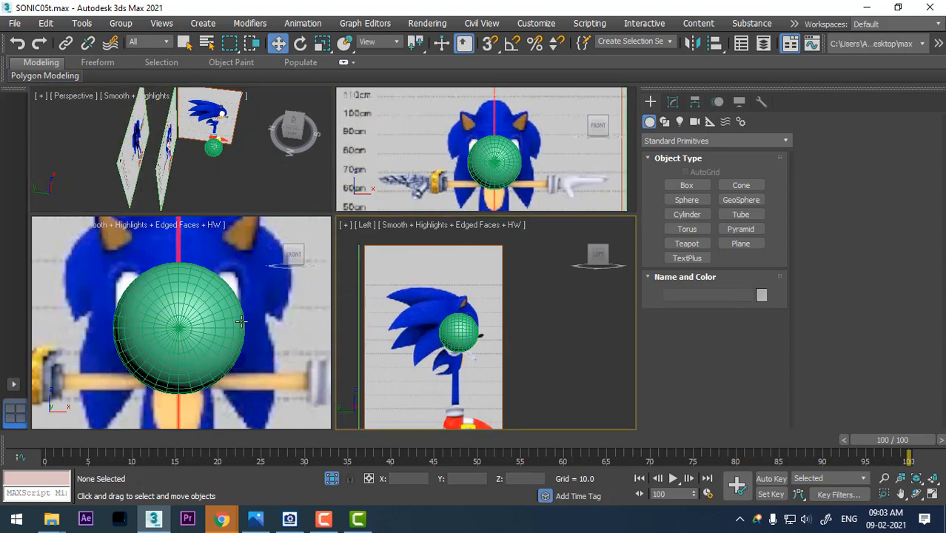
Step: Reduce the head sphere to 11 segments
left_click(179, 319)
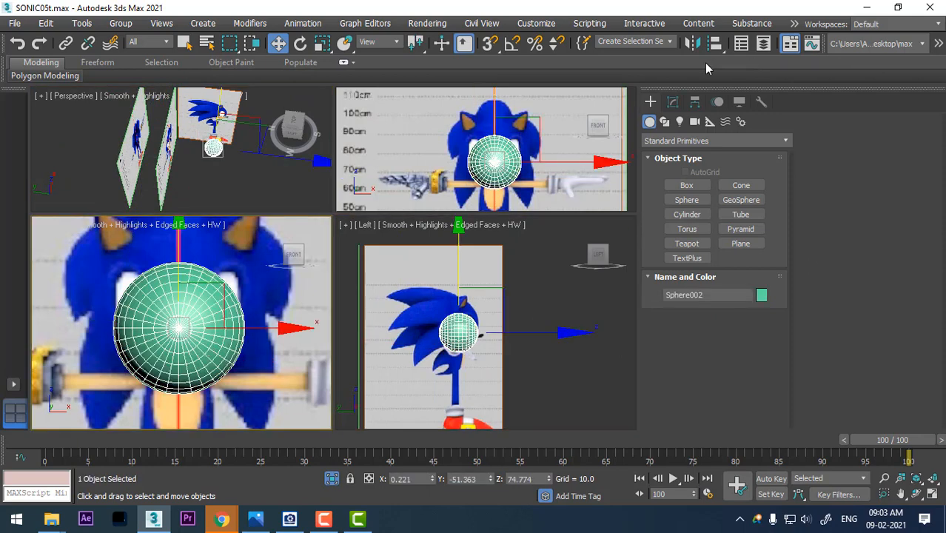
left_click(672, 101)
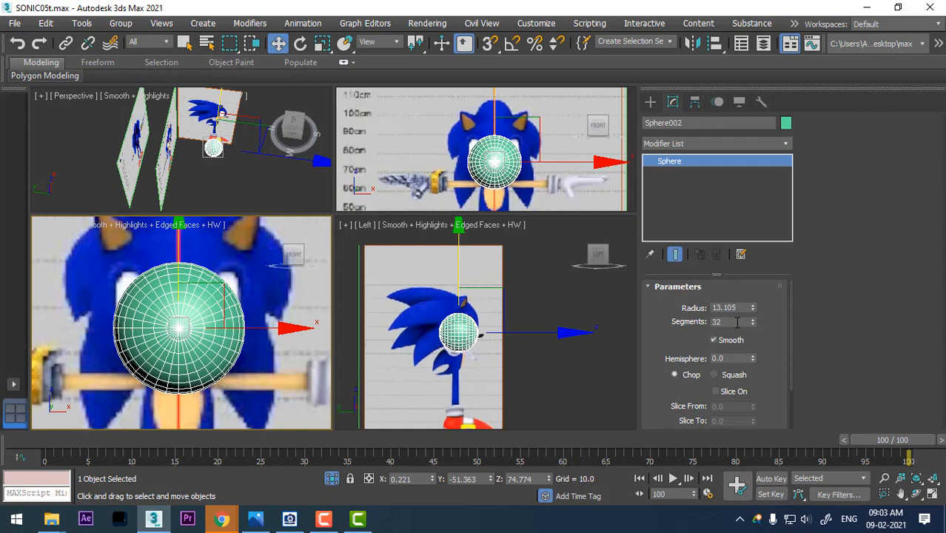
mouse_move(754, 326)
left_mouse_down()
mouse_move(752, 346)
mouse_move(752, 338)
left_mouse_up()
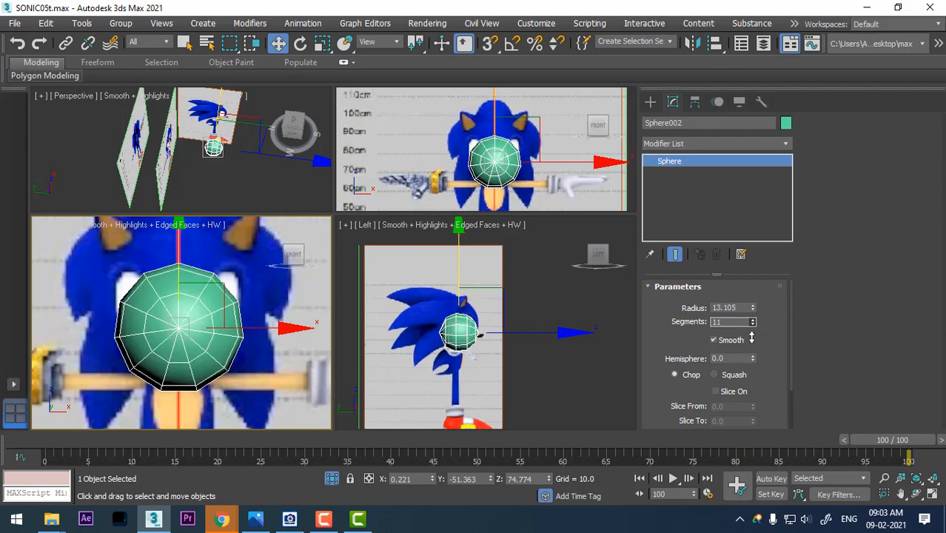
left_click(484, 339)
scroll(507, 341, "up", 3)
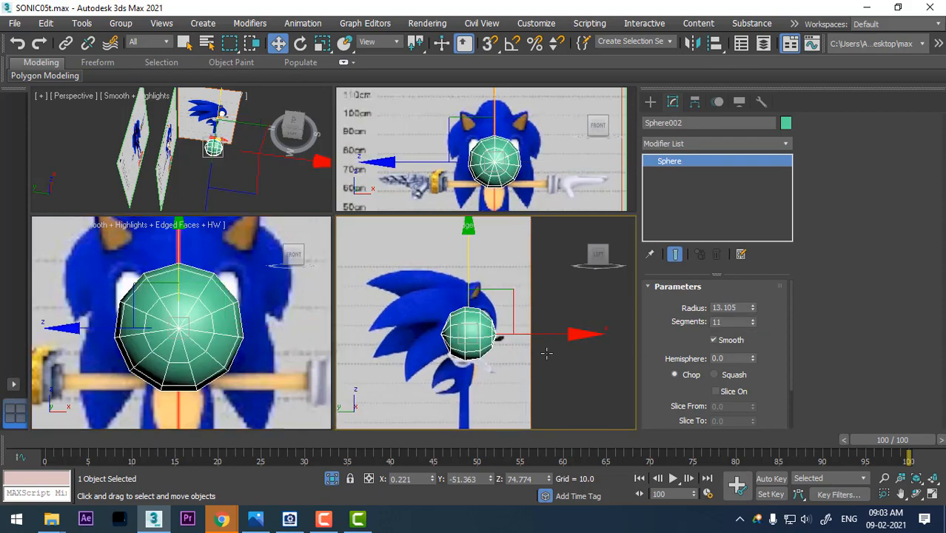
Step: Assign the fully transparent 07 - Default material to the head sphere and close the Material Editor
key("m")
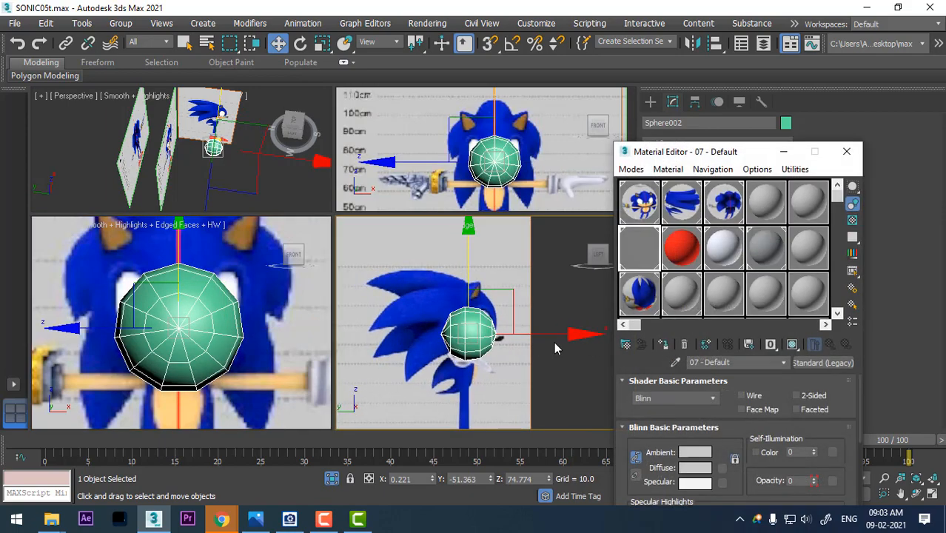
left_click(663, 354)
left_click(846, 151)
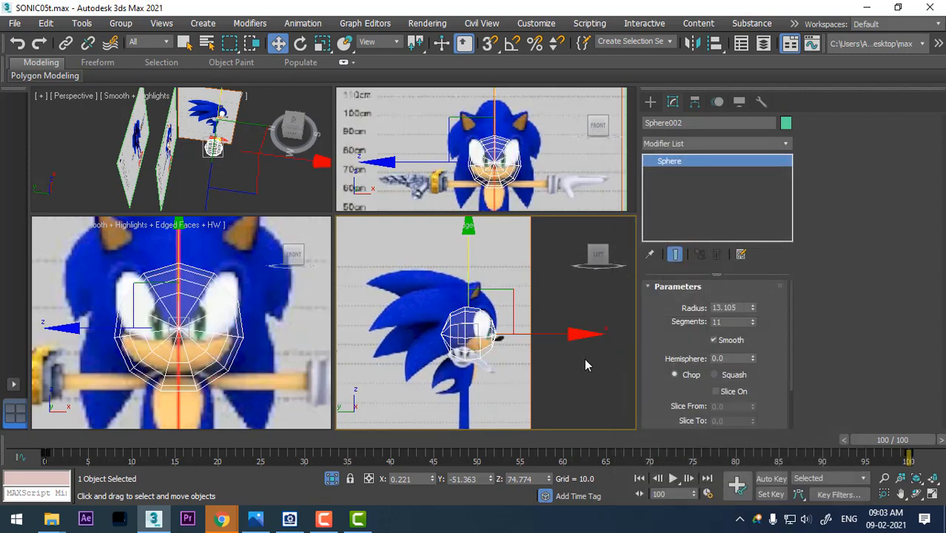
Step: Examine how the transparent sphere fits the head and face in the Front and Left views
left_click(584, 359)
left_click(484, 338)
scroll(151, 342, "up", 2)
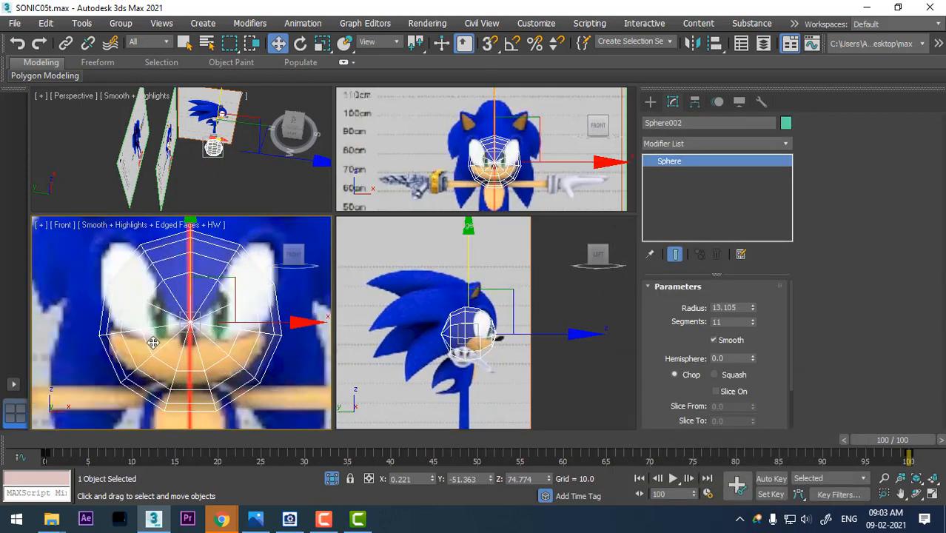
left_click(475, 343)
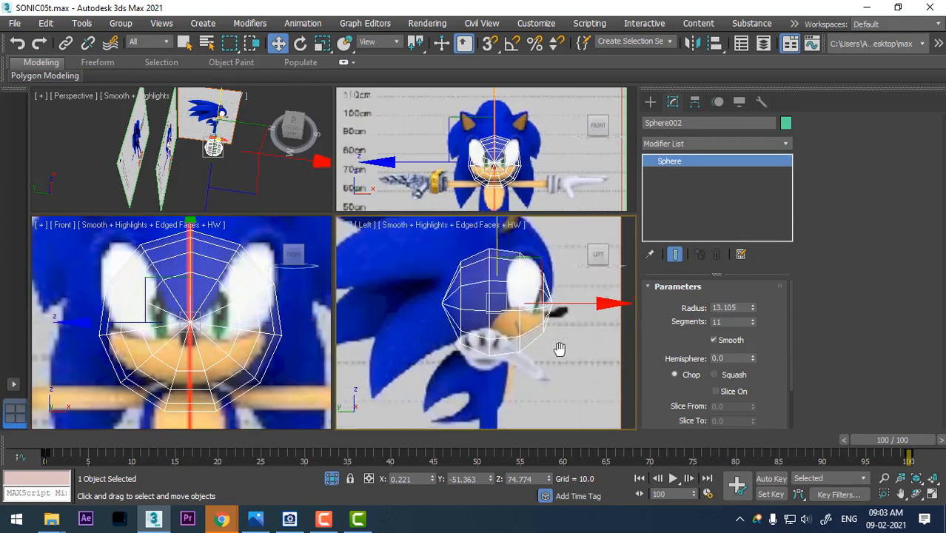
scroll(535, 347, "up", 3)
scroll(534, 348, "up", 2)
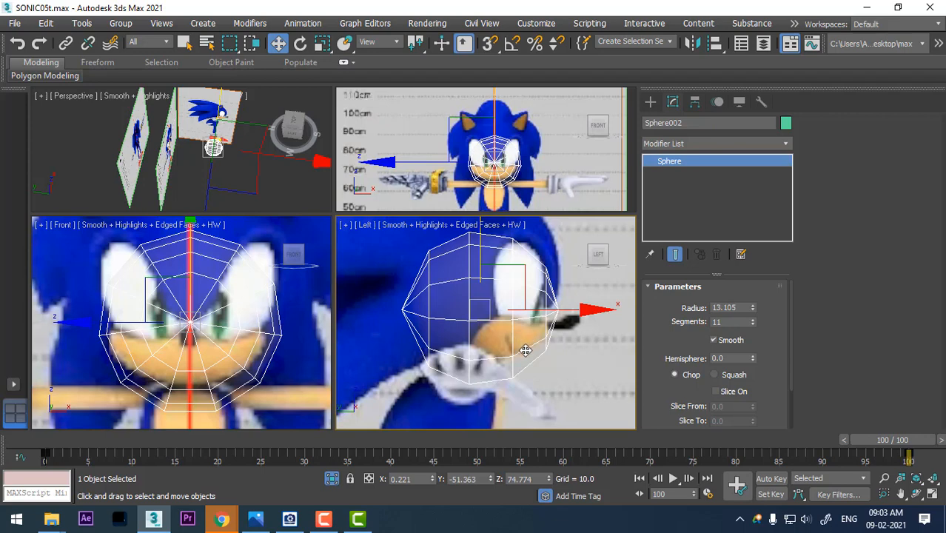
scroll(525, 350, "down", 5)
scroll(213, 344, "down", 5)
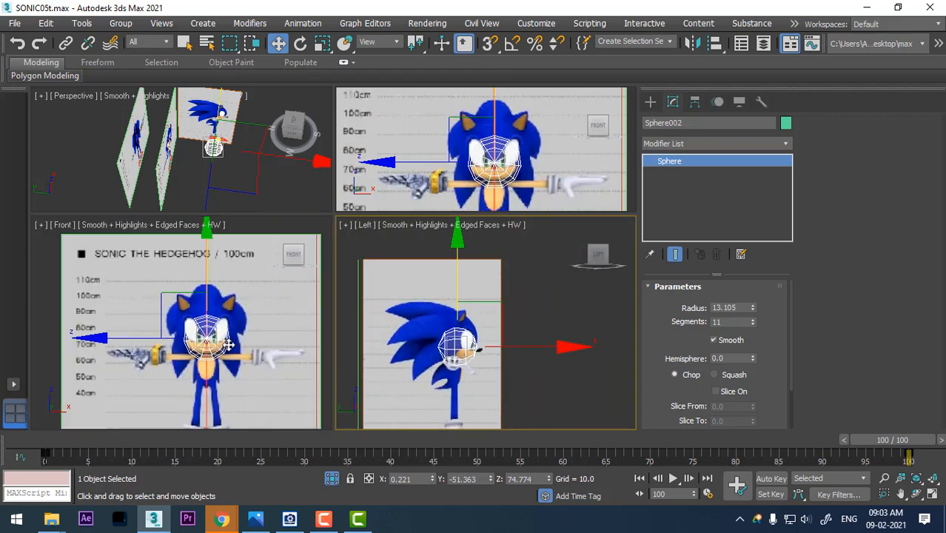
Step: Move the sphere sideways off the front reference image, to about X -107.5, and deselect it
left_click(218, 333)
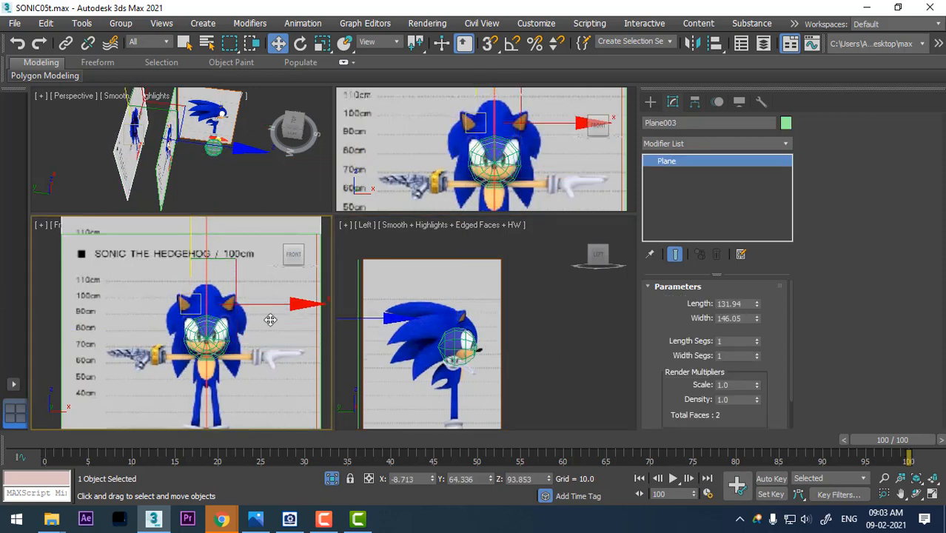
left_click(222, 335)
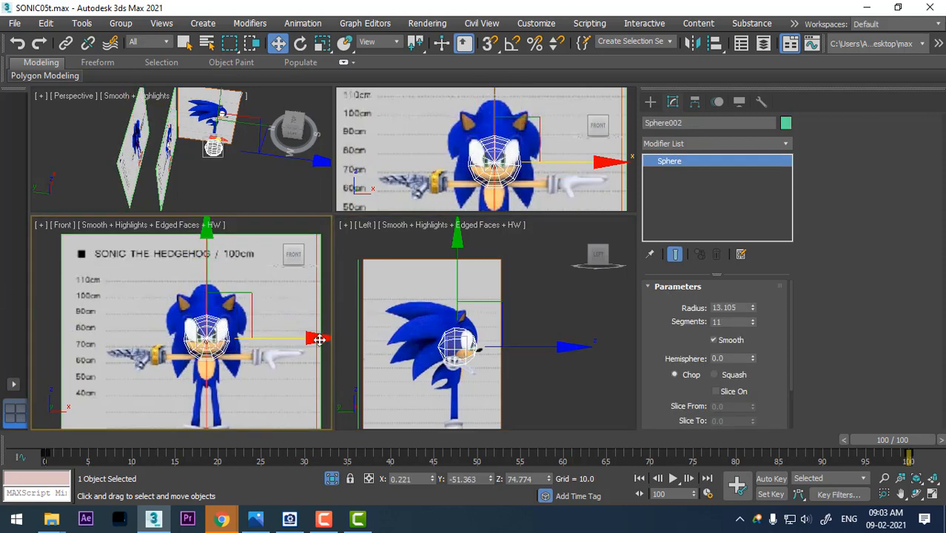
left_click_drag(320, 338, 130, 342)
scroll(460, 352, "up", 6)
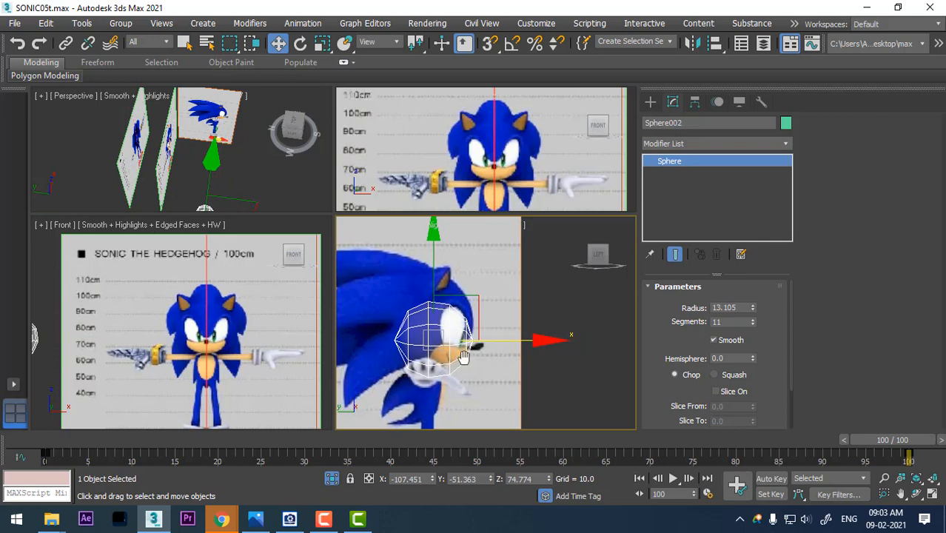
left_click(494, 371)
Step: Create a plane of about 10.6 by 3.3 in the Front view, between the eyes just beside the red centre line
scroll(494, 371, "up", 2)
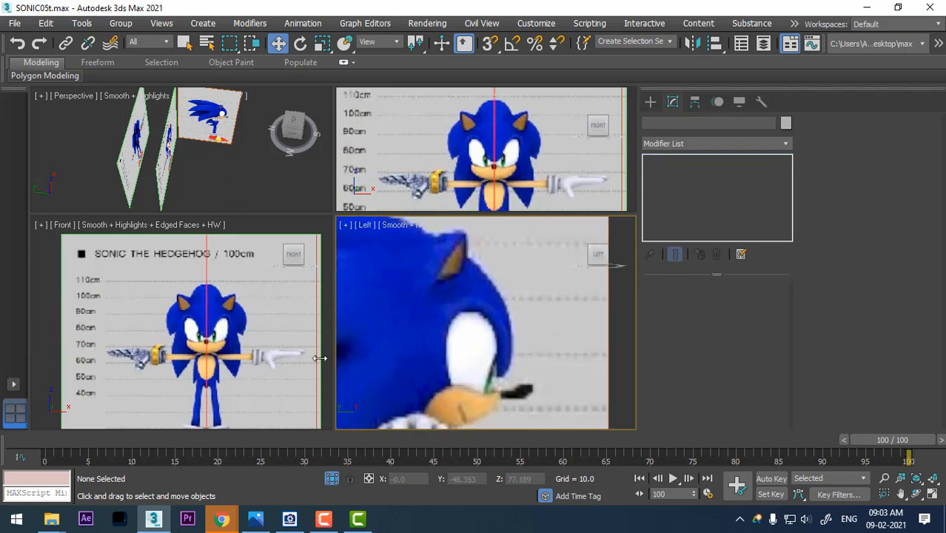
scroll(191, 333, "up", 4)
middle_click_drag(191, 333, 169, 326)
left_click(650, 101)
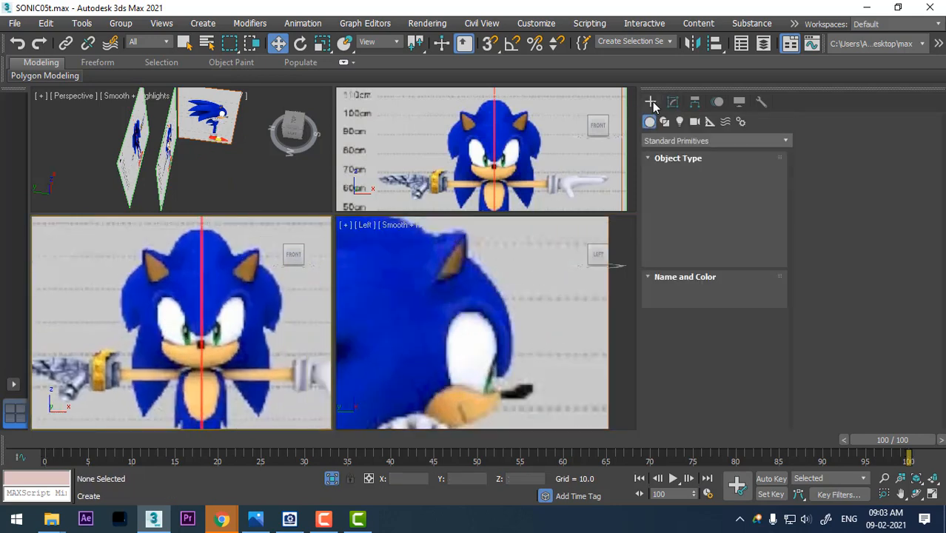
left_click(742, 244)
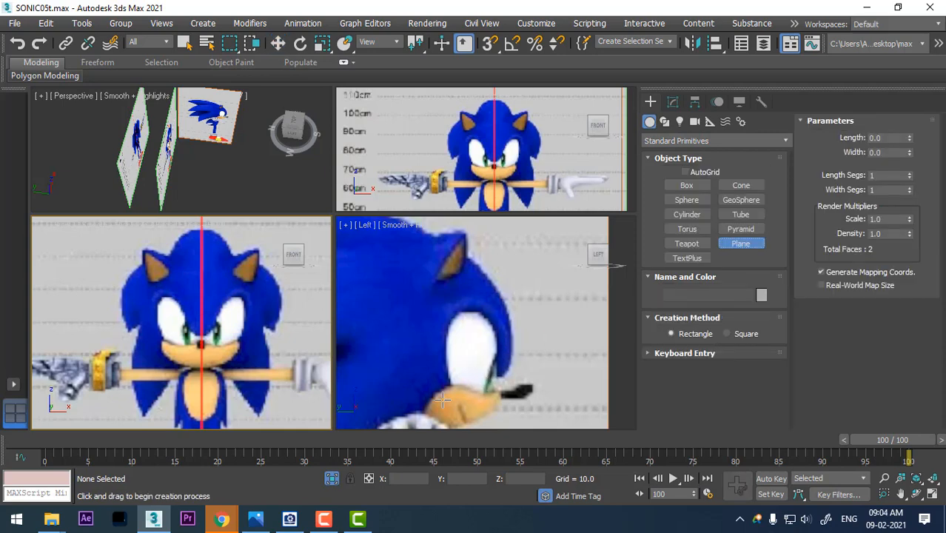
scroll(204, 323, "up", 5)
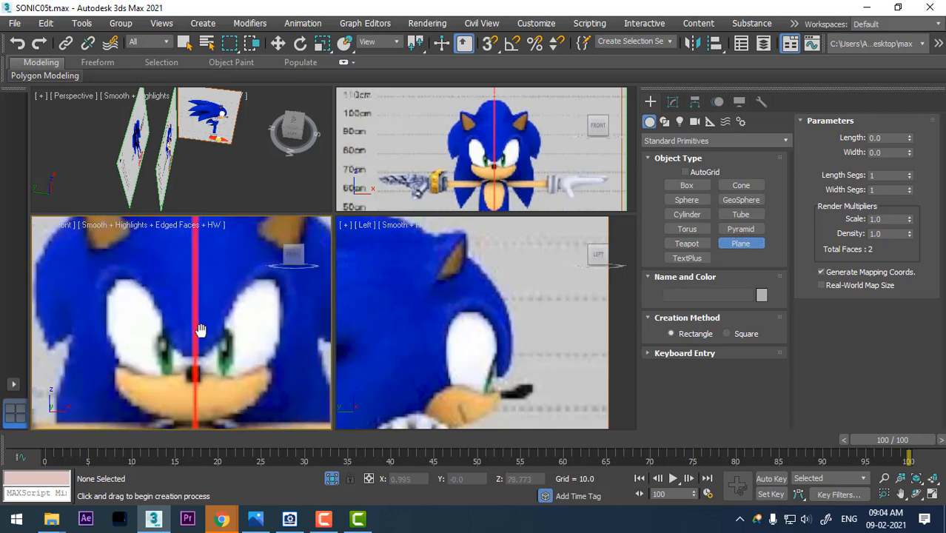
left_click_drag(200, 311, 224, 355)
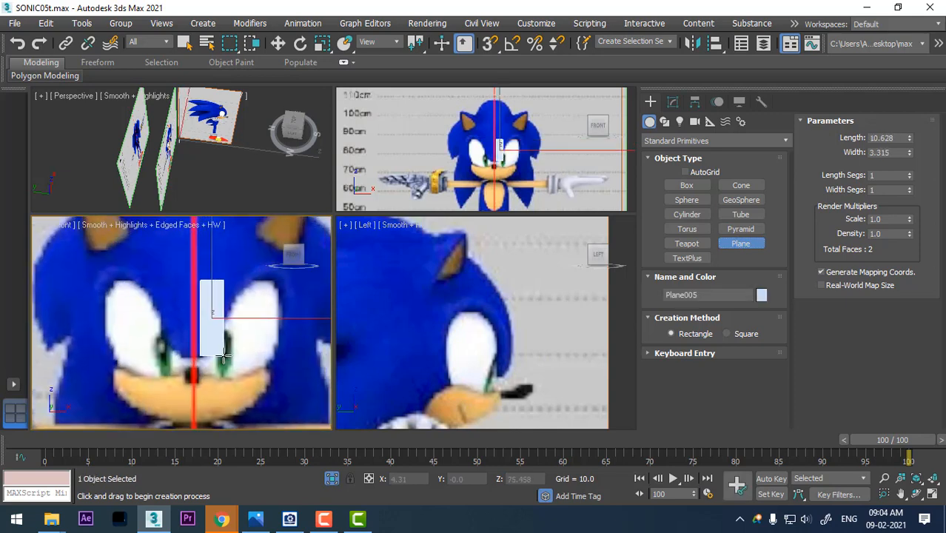
Step: Move the new plane forward in the Left view to the front profile of the forehead, at about Y -64.2
key("w")
scroll(556, 352, "down", 5)
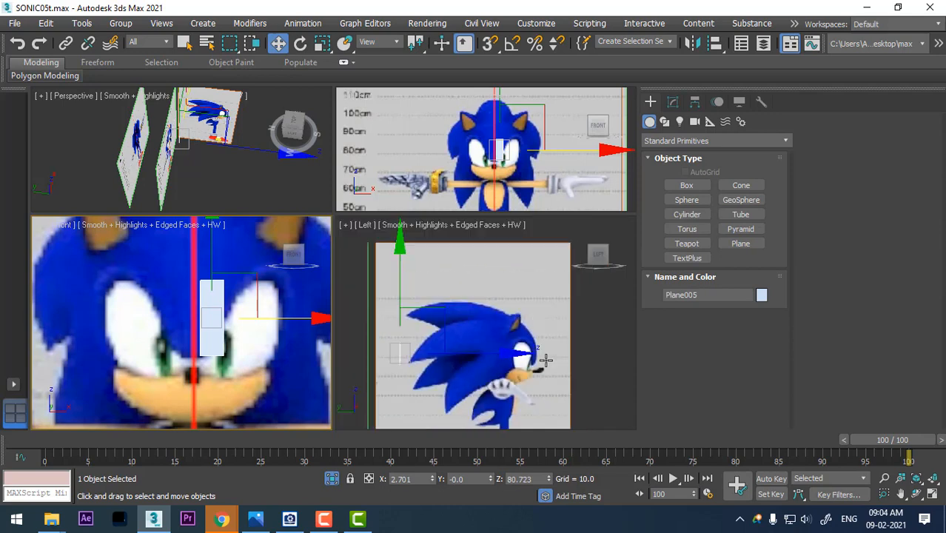
middle_click_drag(601, 361, 562, 358)
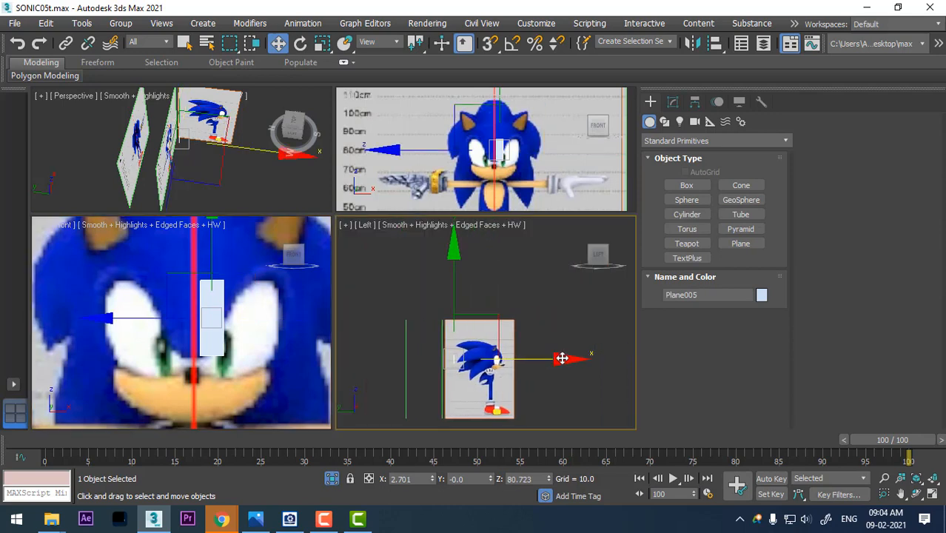
left_click_drag(562, 357, 610, 361)
scroll(585, 372, "up", 5)
scroll(540, 386, "up", 6)
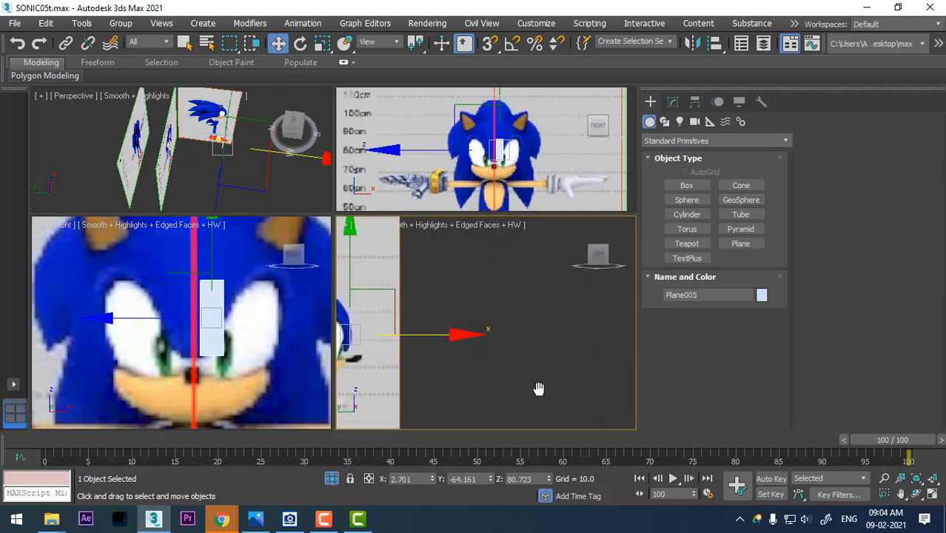
scroll(493, 382, "down", 3)
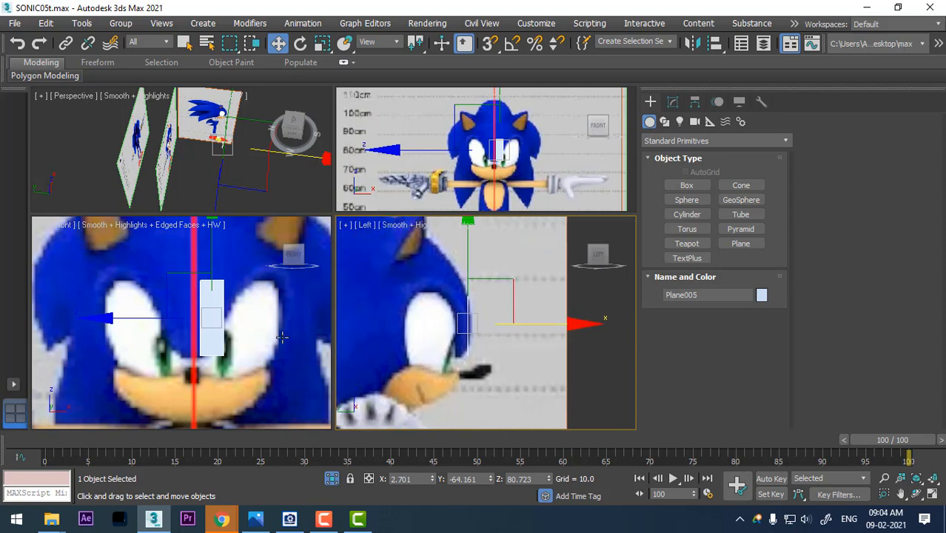
Step: Assign the transparent 07 - Default material to the forehead plane and close the Material Editor
middle_click_drag(282, 337, 307, 360)
key("m")
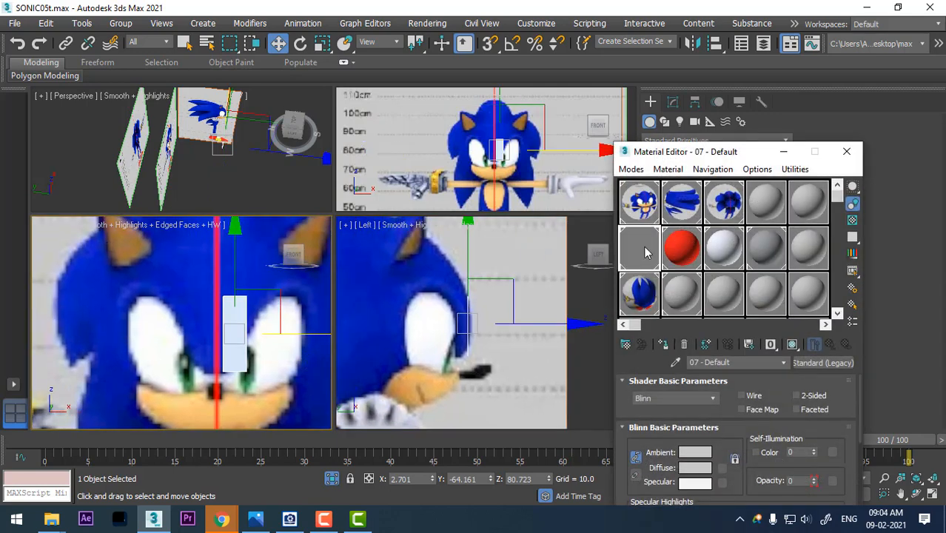
left_click(666, 345)
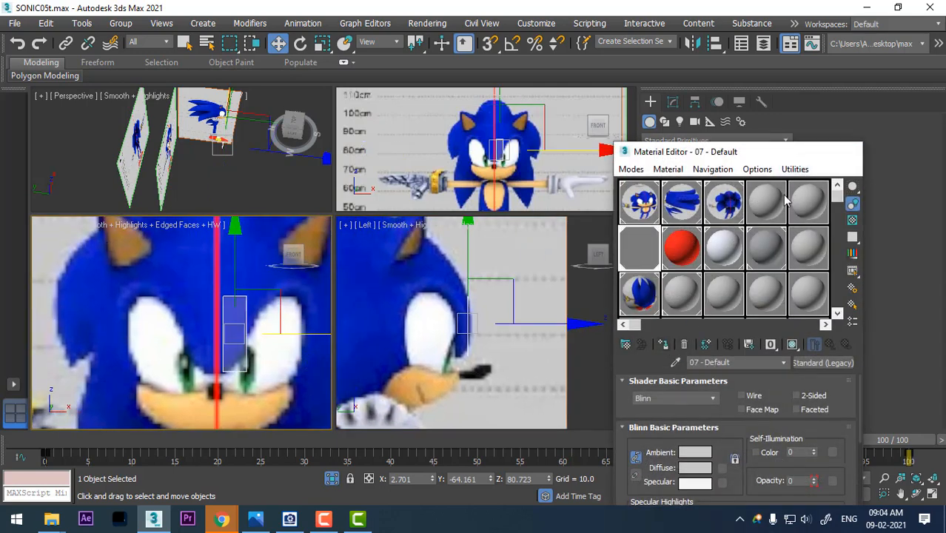
left_click(846, 151)
middle_click(493, 360)
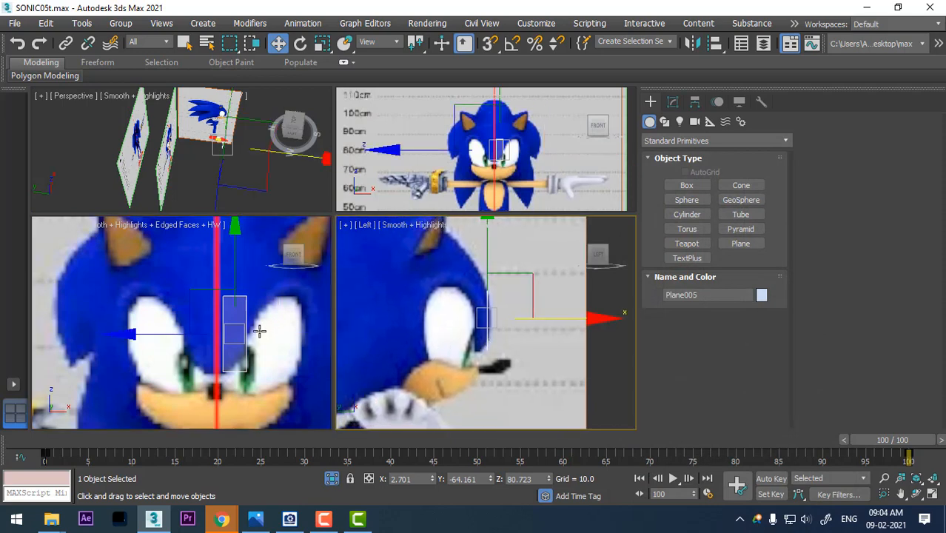
Step: Convert the forehead plane to an Editable Poly
scroll(259, 331, "up", 2)
right_click(312, 316)
mouse_move(244, 458)
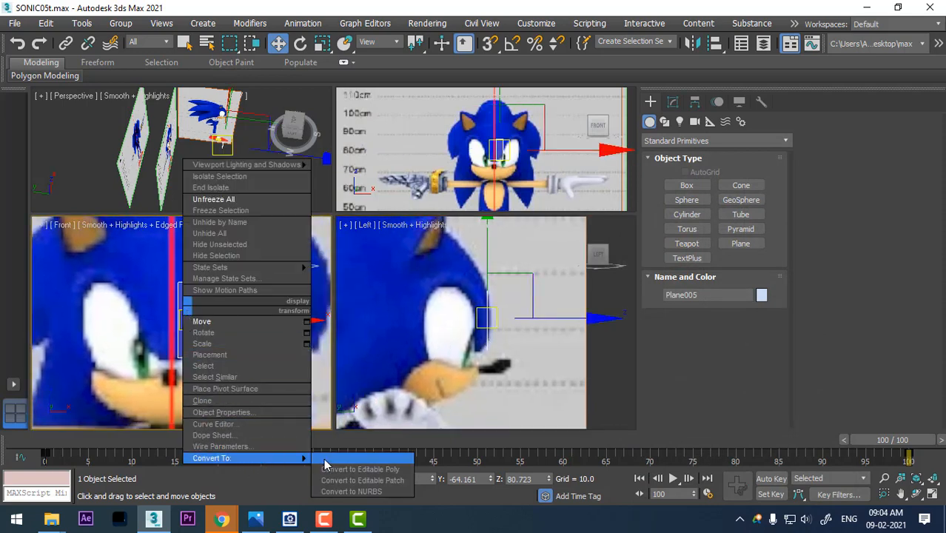
left_click(360, 469)
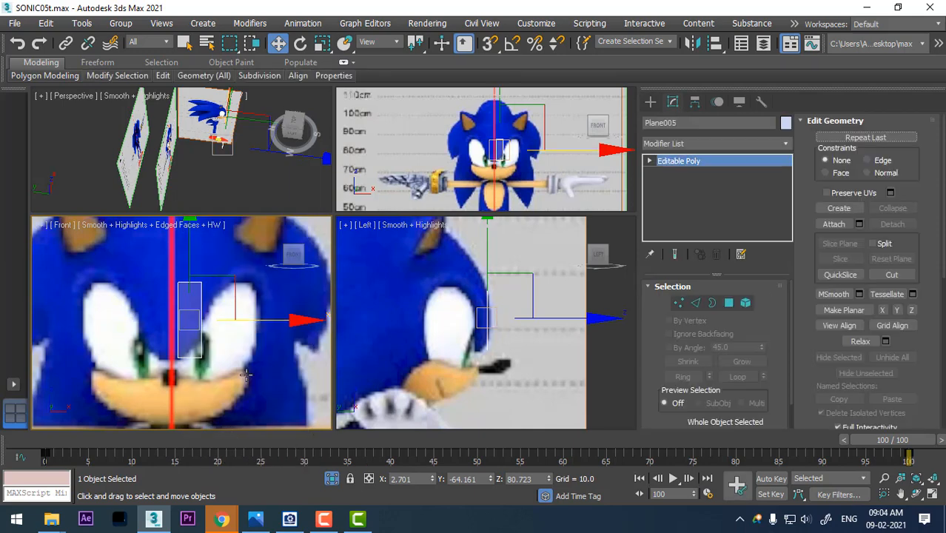
Step: Move the plane's two lower vertices toward the centre line and pull the lower outer vertex inward in the Front view
key("1")
middle_click_drag(212, 381, 225, 373)
left_click_drag(237, 331, 175, 376)
scroll(181, 371, "up", 2)
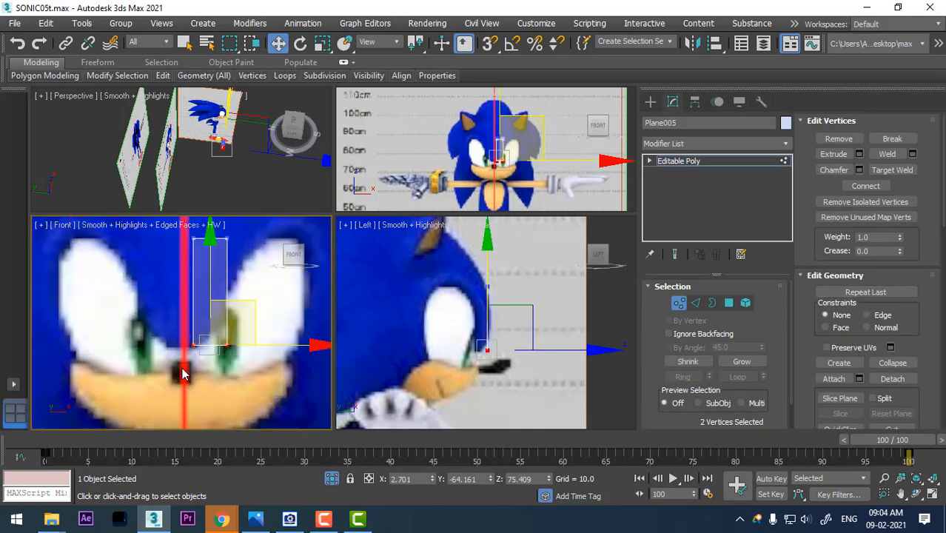
middle_click_drag(306, 350, 292, 358)
left_click_drag(309, 345, 301, 344)
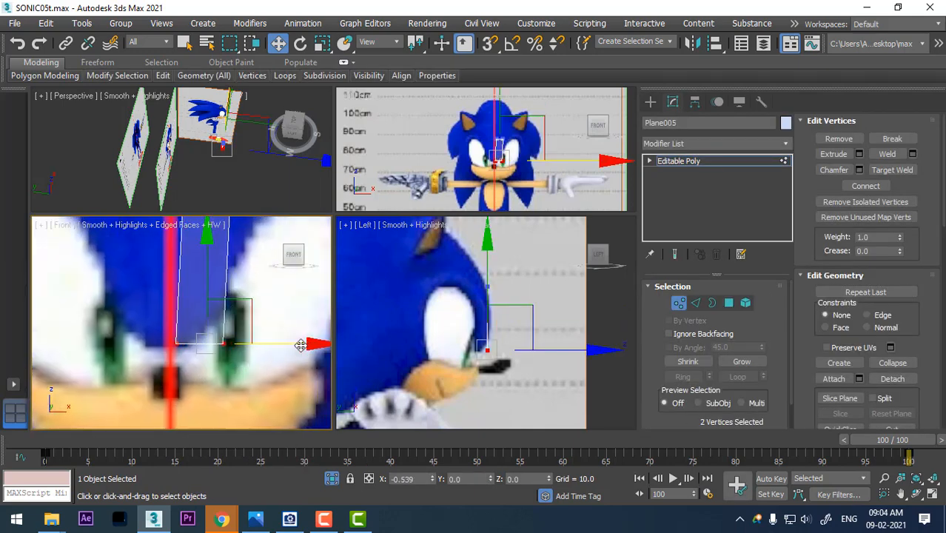
middle_click_drag(301, 345, 233, 381)
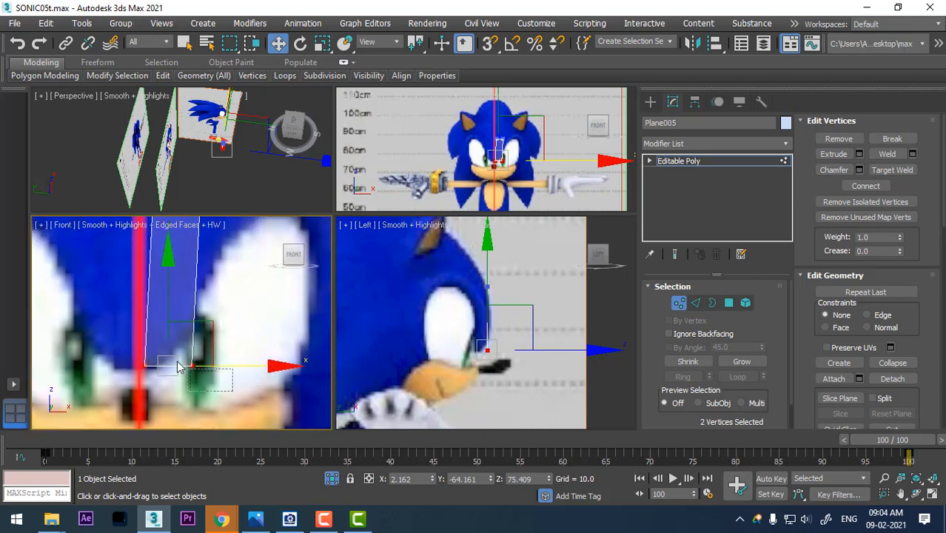
left_click_drag(233, 390, 177, 367)
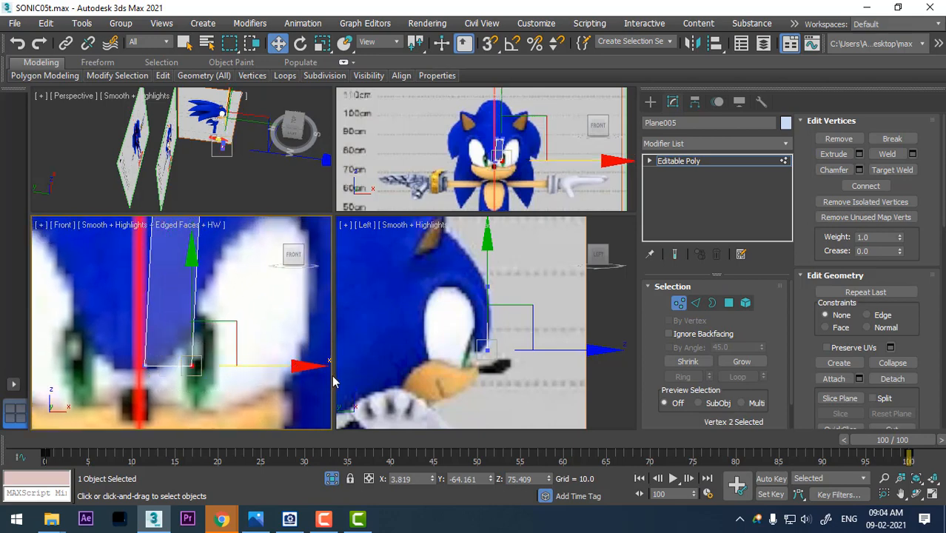
left_click_drag(293, 368, 265, 365)
Step: Fit the plane to the brow profile in the Left view, shifting its lower vertices and lowering its upper pair to about Z 78.8
middle_click_drag(477, 354, 512, 353)
left_click_drag(507, 397, 422, 346)
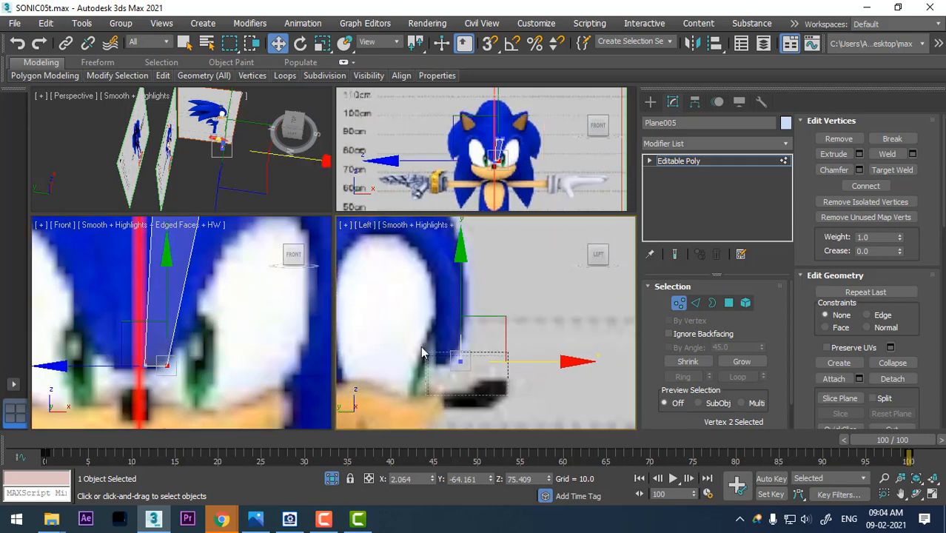
left_click_drag(500, 318, 492, 317)
middle_click_drag(496, 334, 508, 389)
left_click_drag(486, 277, 455, 309)
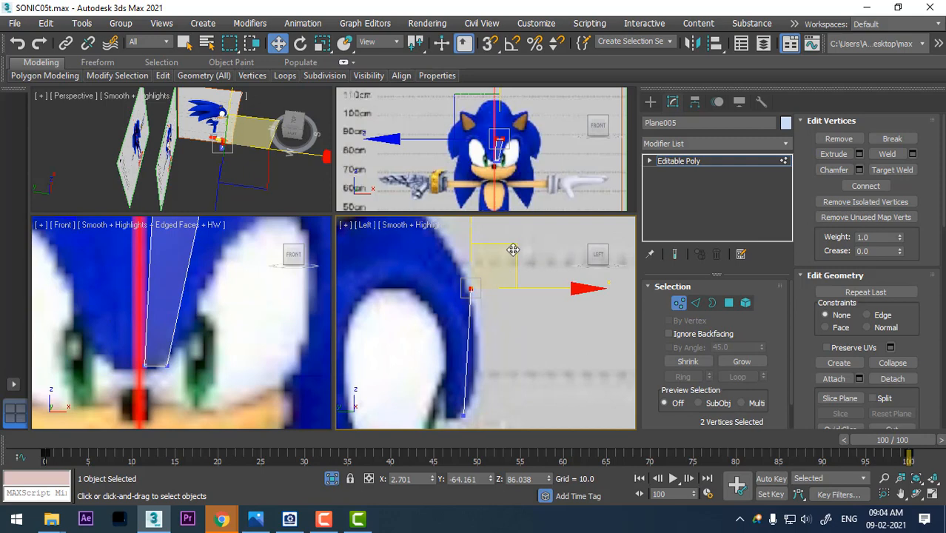
left_click_drag(513, 250, 518, 335)
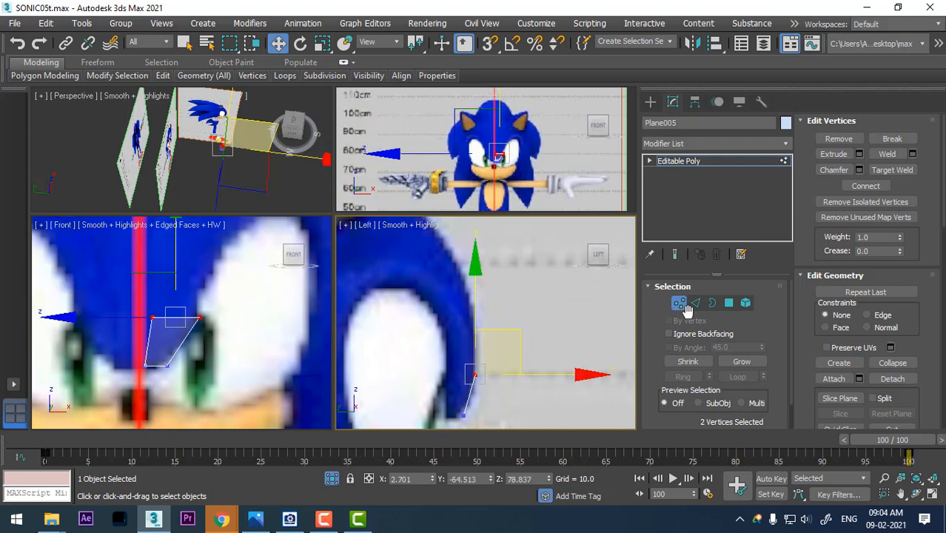
Step: Shift the plane's upper edge toward the centre line and extend a new polygon from it up to about Z 83
left_click(696, 304)
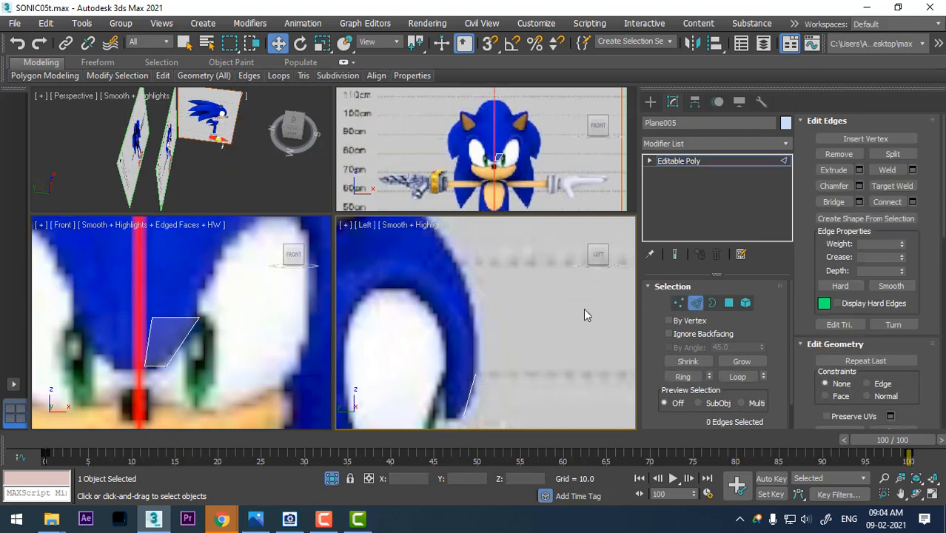
left_click(176, 318)
left_click_drag(271, 321, 261, 318)
middle_click_drag(542, 369, 545, 374)
left_click_drag(527, 336, 524, 282, "shift")
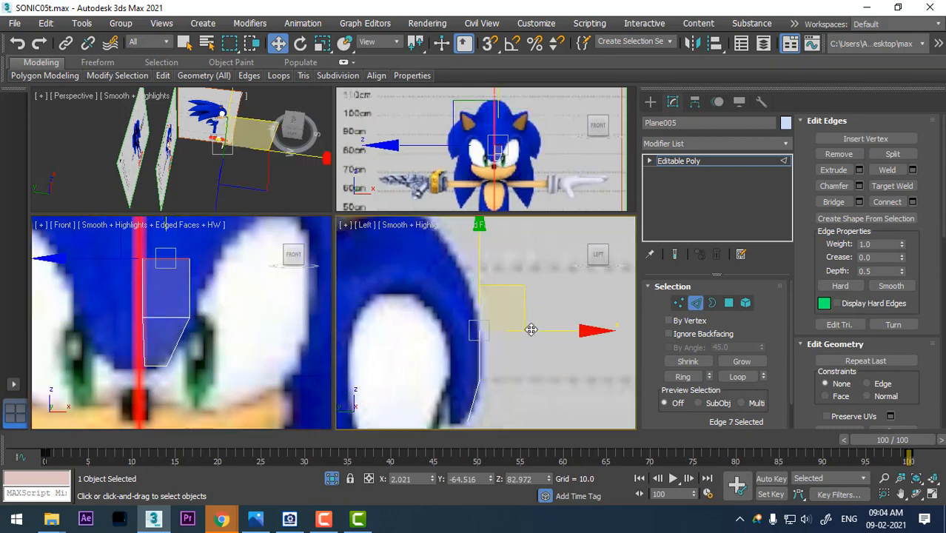
Step: Extend the strip's upper edge along the forehead profile by two more polygons, up to about Z 92
middle_click_drag(519, 361, 546, 387)
middle_click_drag(216, 316, 238, 368)
middle_click_drag(510, 342, 512, 349)
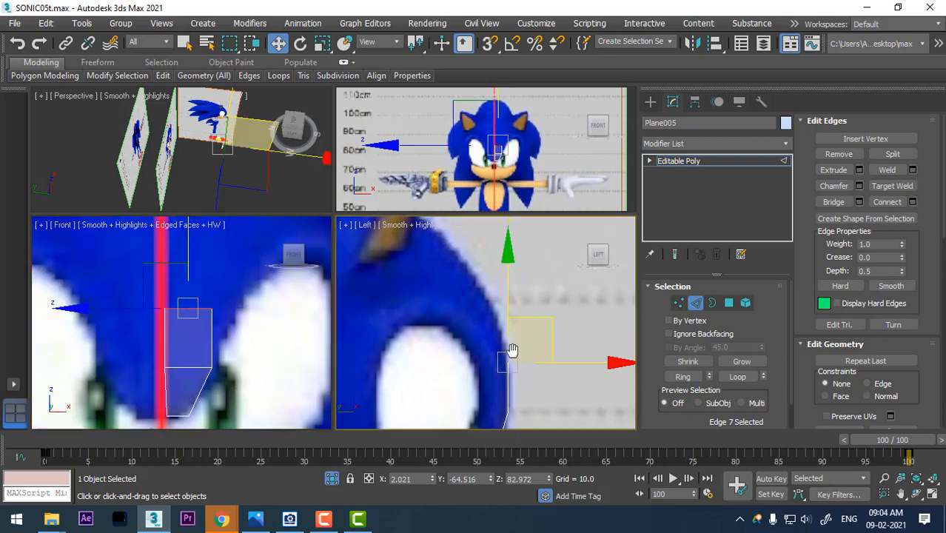
left_click_drag(548, 316, 529, 257, "shift")
middle_click_drag(385, 334, 394, 356)
scroll(235, 326, "down", 3)
middle_click_drag(234, 328, 239, 363)
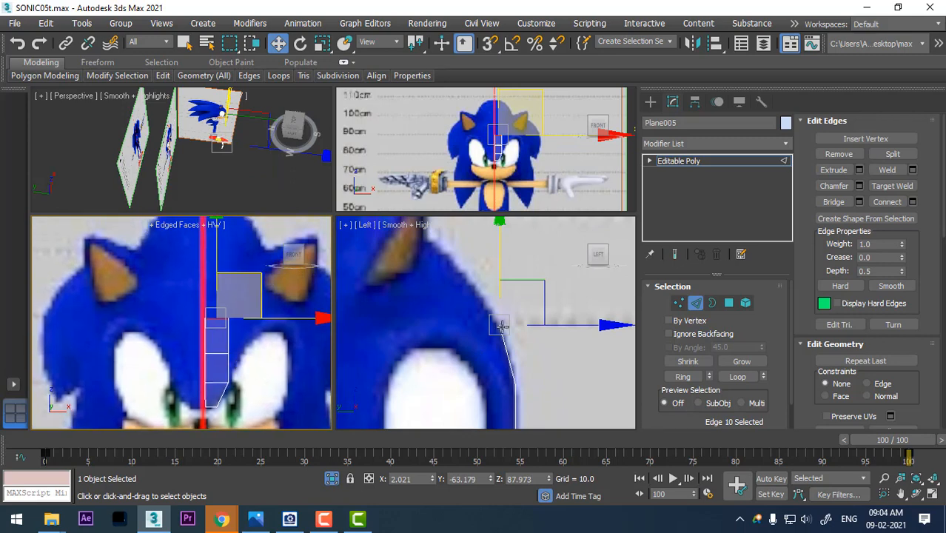
middle_click_drag(502, 328, 504, 337)
left_click_drag(544, 285, 510, 239, "shift")
middle_click_drag(190, 324, 195, 340)
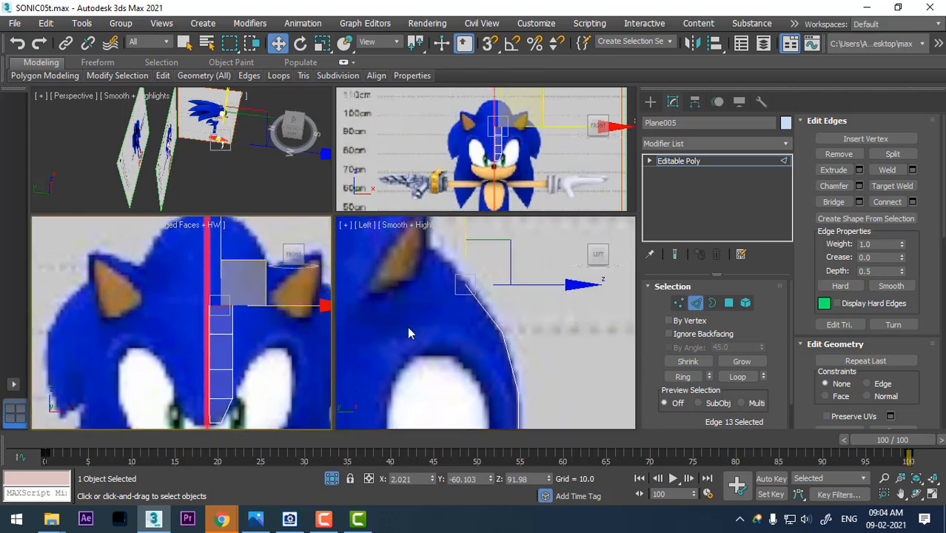
Step: Extend the strip by three more polygons past the ear over the top of the head, to about Y -42.5, Z 102.3
middle_click_drag(497, 298, 506, 330)
left_click_drag(522, 274, 483, 235, "shift")
scroll(468, 337, "down", 3)
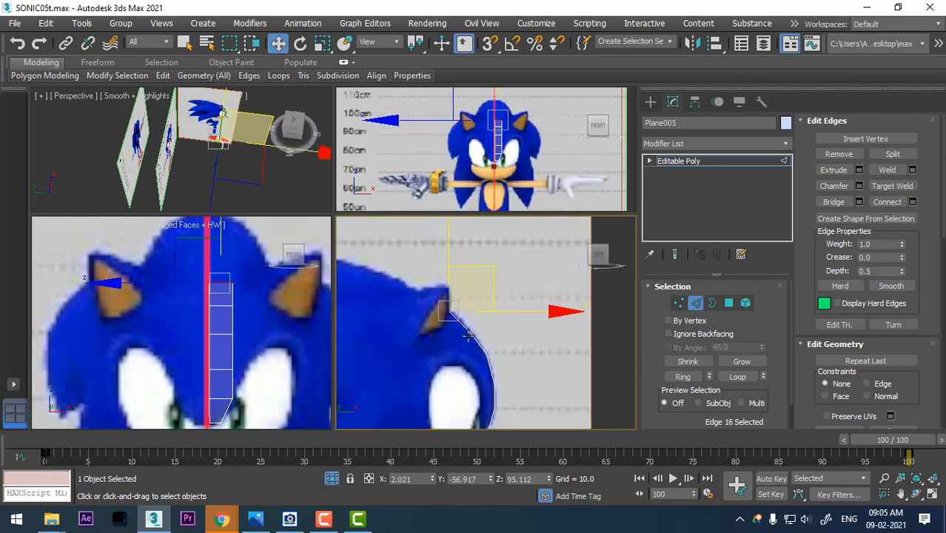
middle_click_drag(240, 356, 241, 396)
middle_click_drag(504, 292, 560, 311)
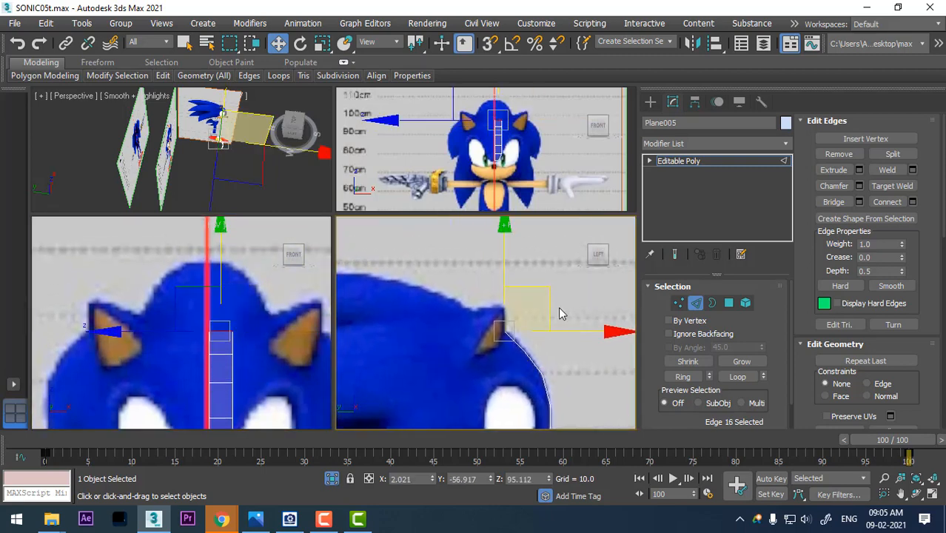
left_click_drag(548, 284, 502, 255, "shift")
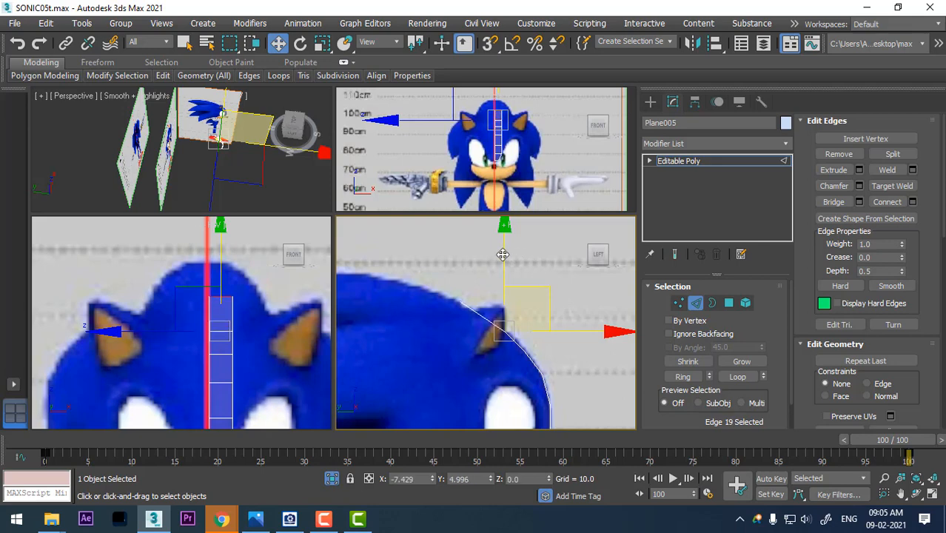
middle_click_drag(502, 256, 529, 299)
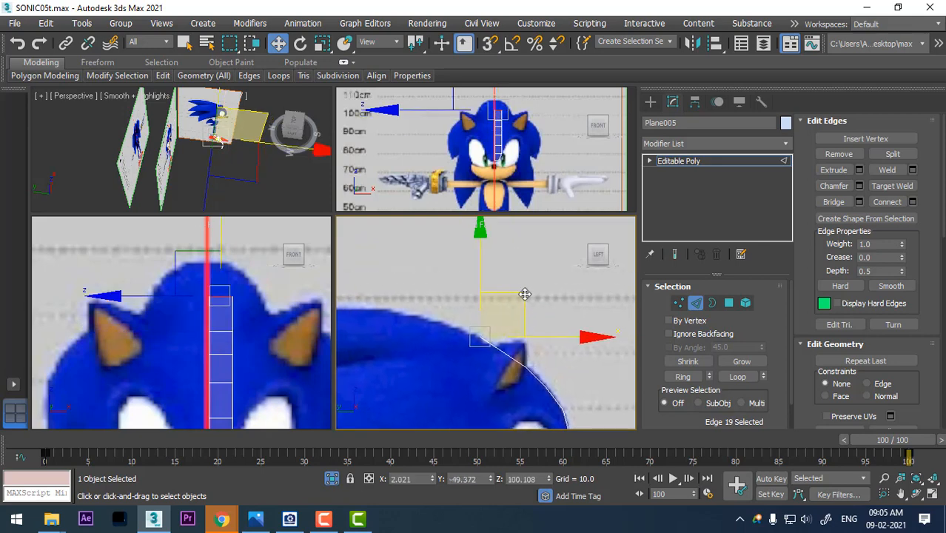
left_click_drag(525, 295, 489, 279, "shift")
left_click_drag(482, 281, 481, 281, "shift")
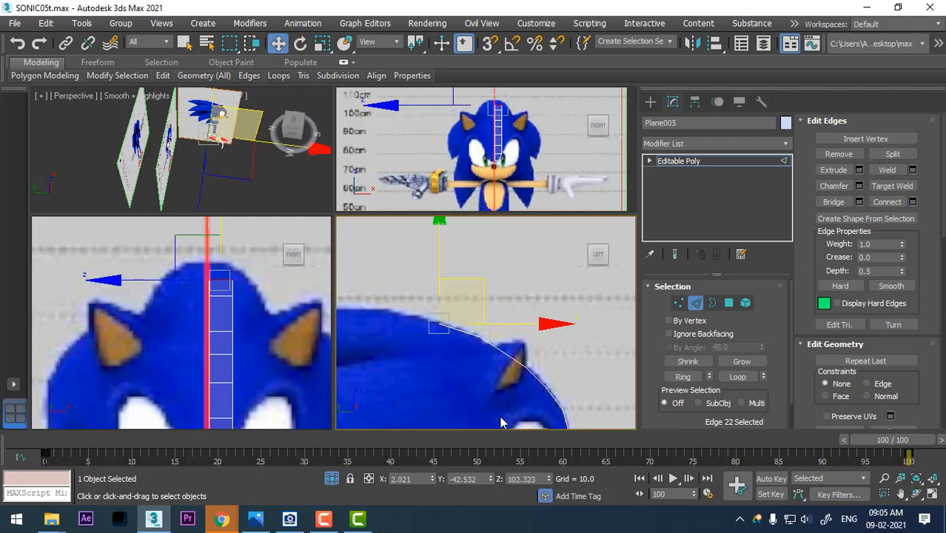
Step: Narrow the forehead strip by moving its outer vertices toward the centre line, bringing all but the lowest one to about X 2
middle_click_drag(502, 421, 465, 308)
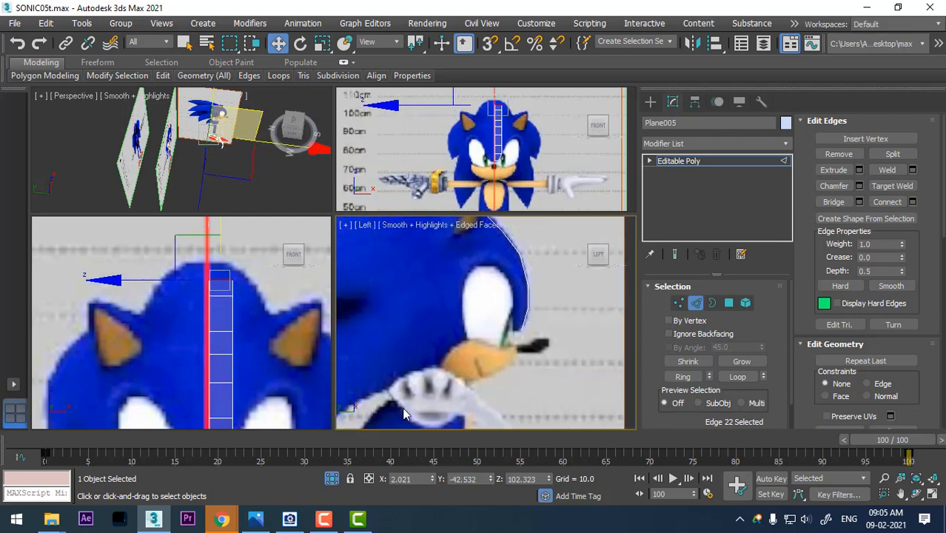
mouse_move(231, 321)
middle_mouse_down()
mouse_move(229, 246)
mouse_move(241, 360)
middle_mouse_up()
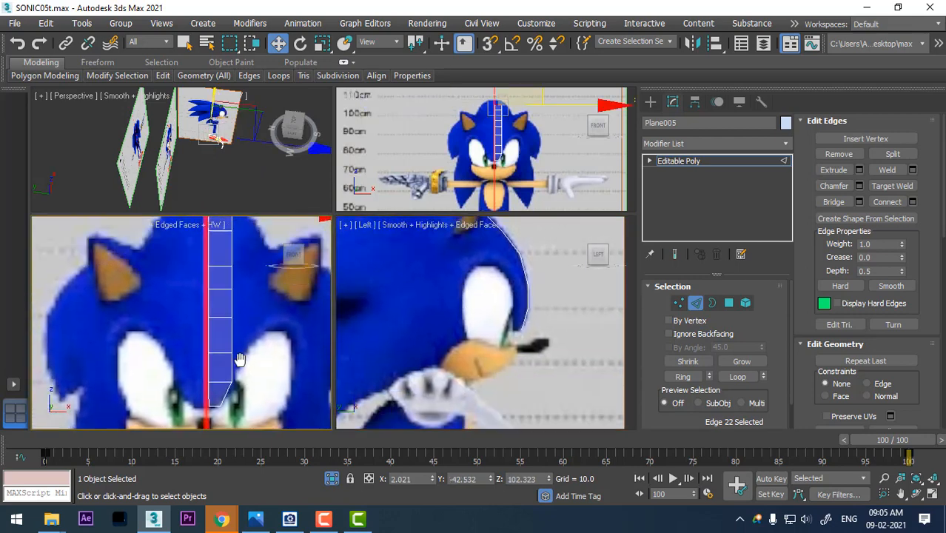
key("1")
scroll(229, 344, "up", 2)
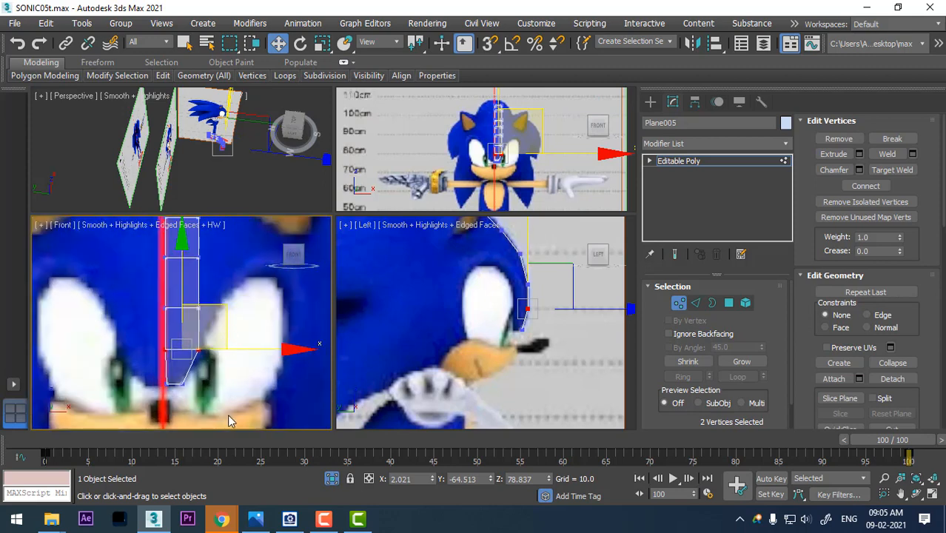
left_click_drag(186, 344, 192, 362)
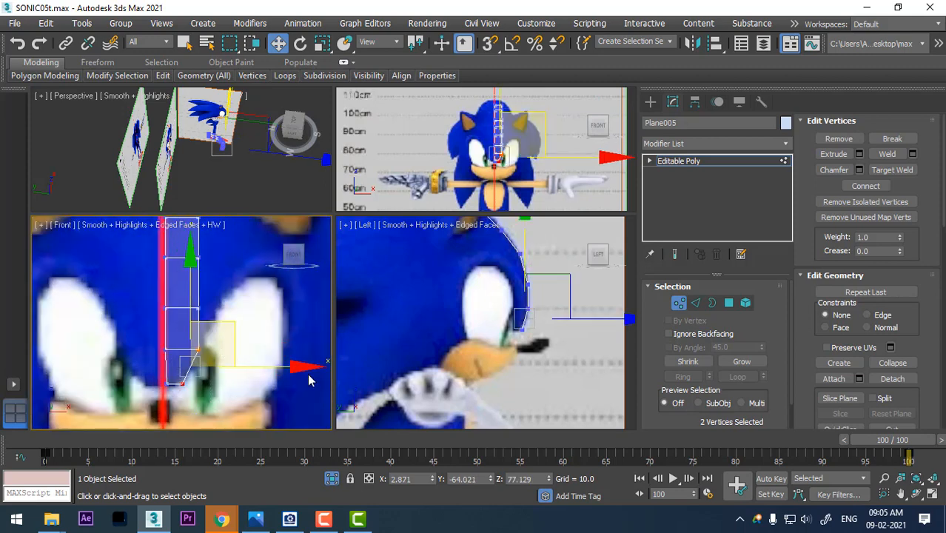
scroll(206, 414, "down", 4)
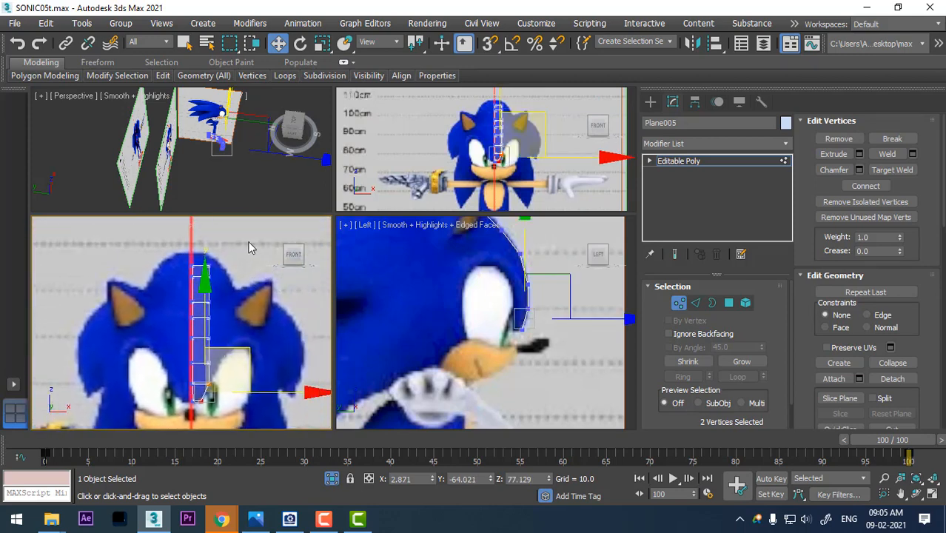
left_click_drag(202, 412, 196, 420)
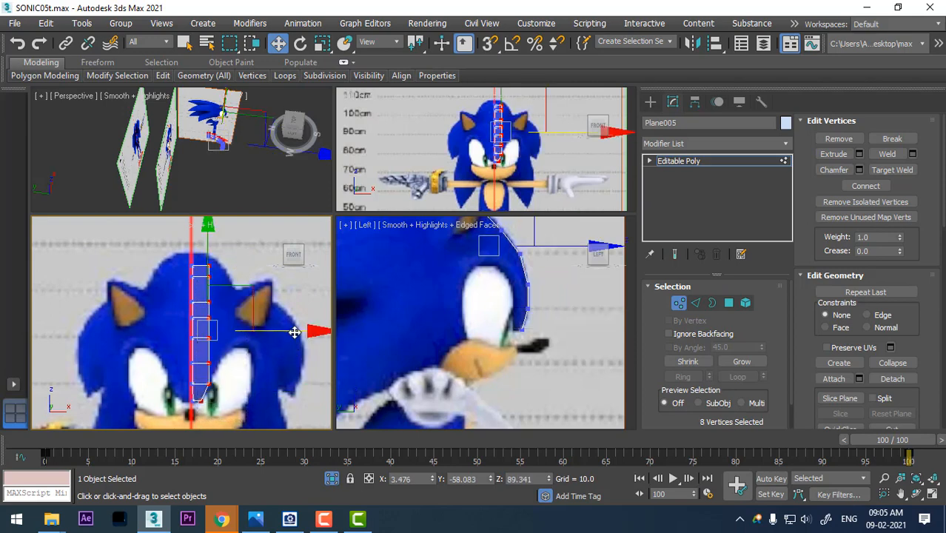
left_click_drag(294, 330, 288, 330)
scroll(258, 386, "up", 1)
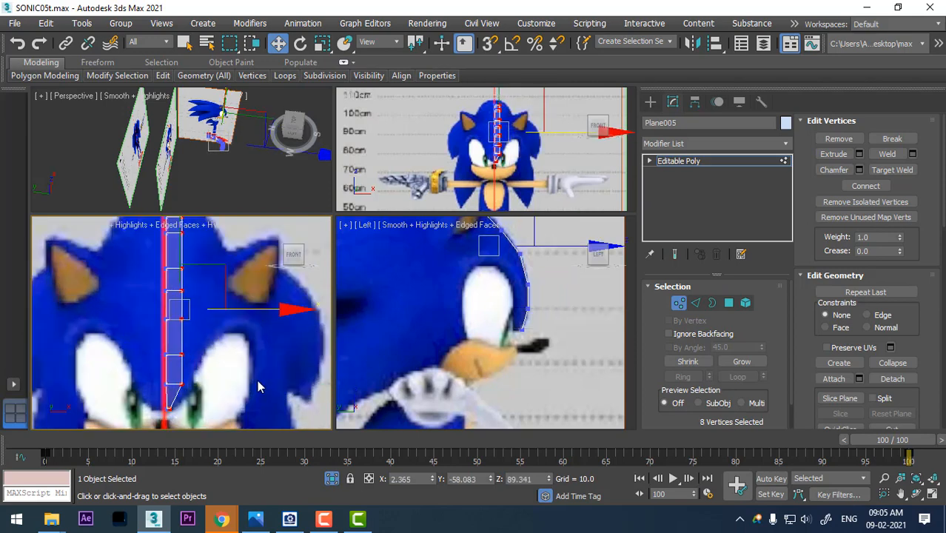
left_click_drag(156, 418, 193, 398, "alt")
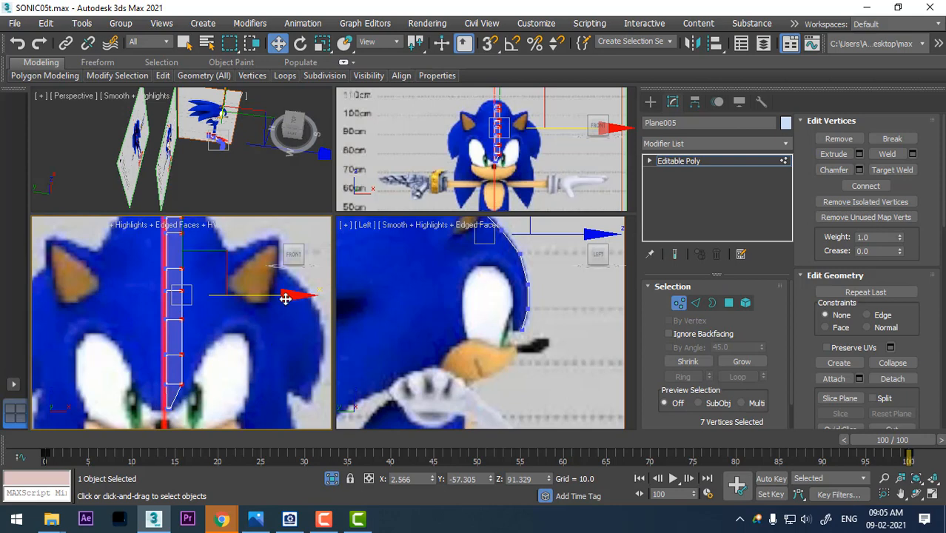
left_click_drag(285, 298, 279, 298)
Step: Shift all eight outer vertices of the strip slightly back from the profile in the Left view, to about Y -57.9, Z 89.2
scroll(432, 355, "up", 2)
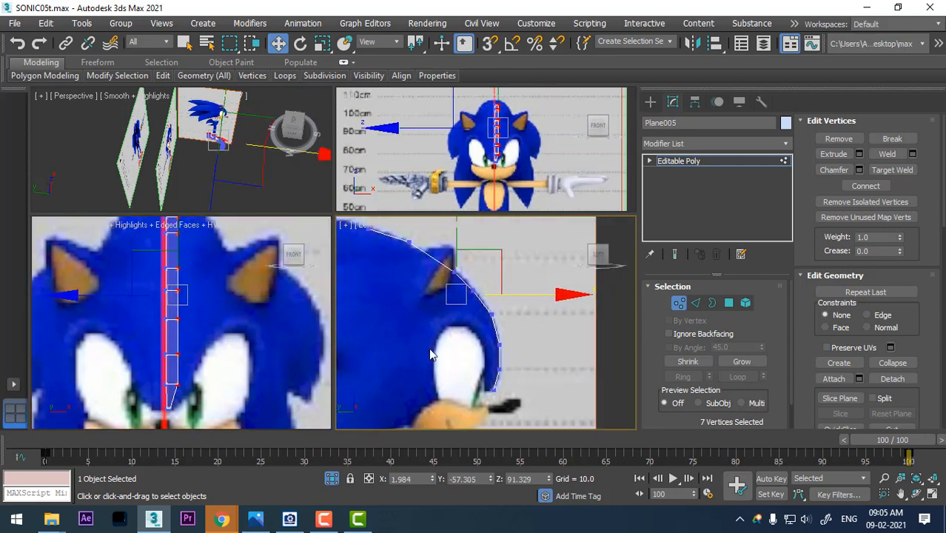
scroll(207, 348, "up", 3)
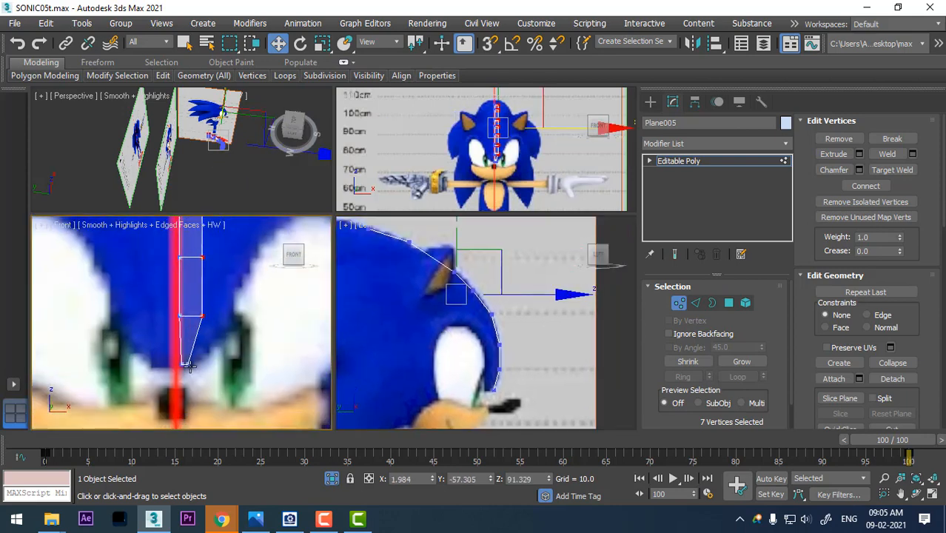
left_click(189, 366, "ctrl")
middle_click_drag(508, 350, 507, 374)
scroll(517, 334, "up", 3)
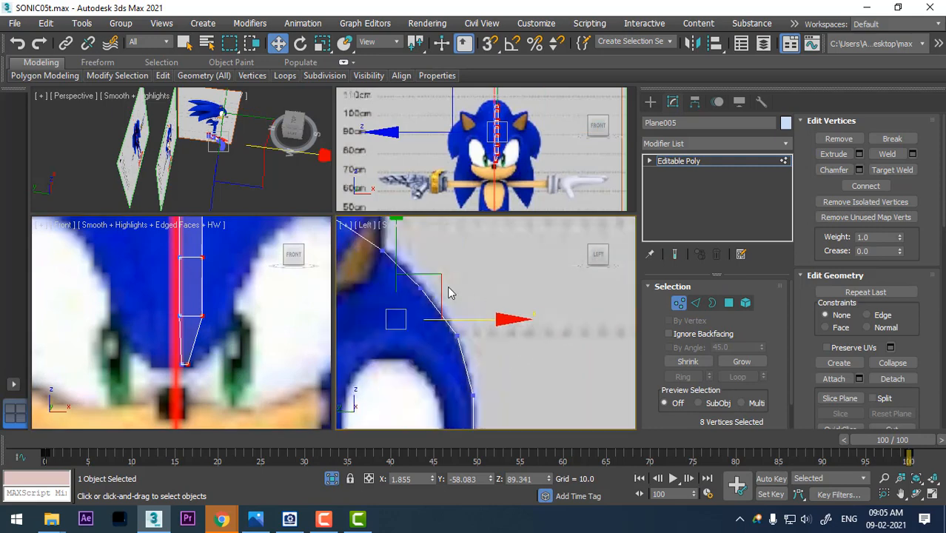
left_click_drag(439, 275, 437, 276)
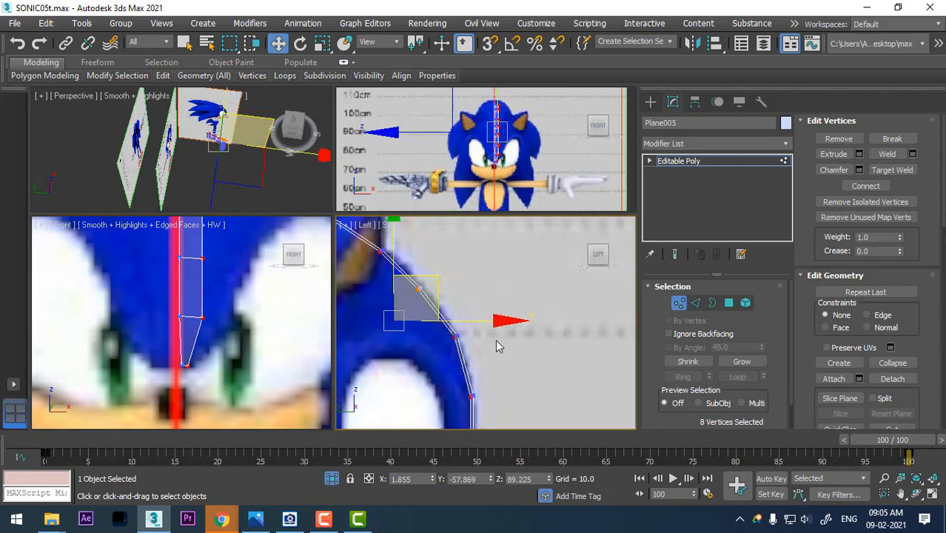
middle_click_drag(537, 390, 537, 295)
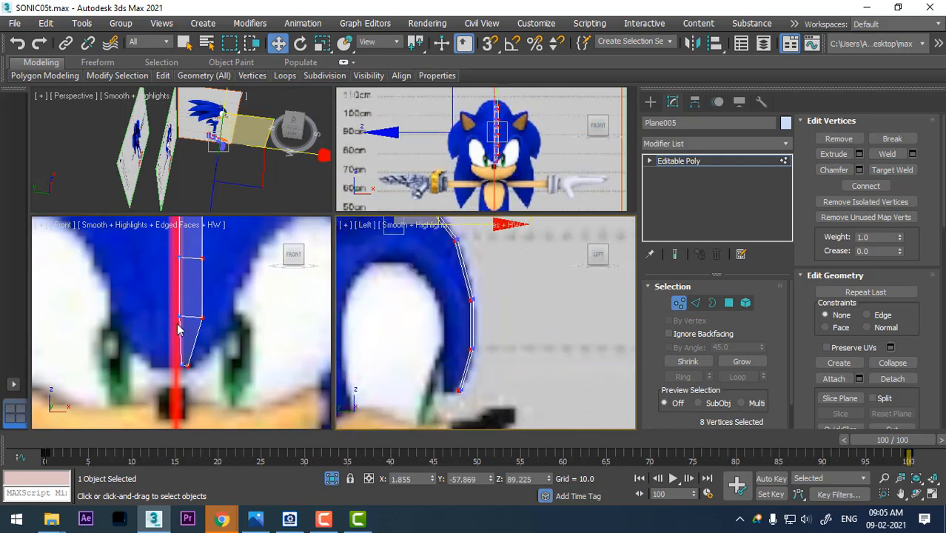
Step: Widen the viewport area so the Front and Left views show more of the face
middle_click_drag(218, 368, 219, 373)
key("alt+w")
key("alt+w")
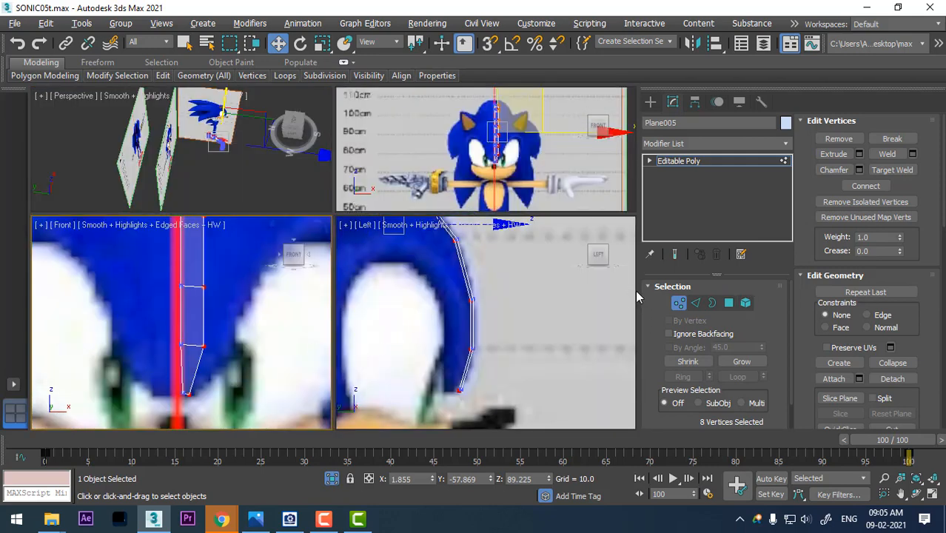
left_click_drag(636, 291, 812, 288)
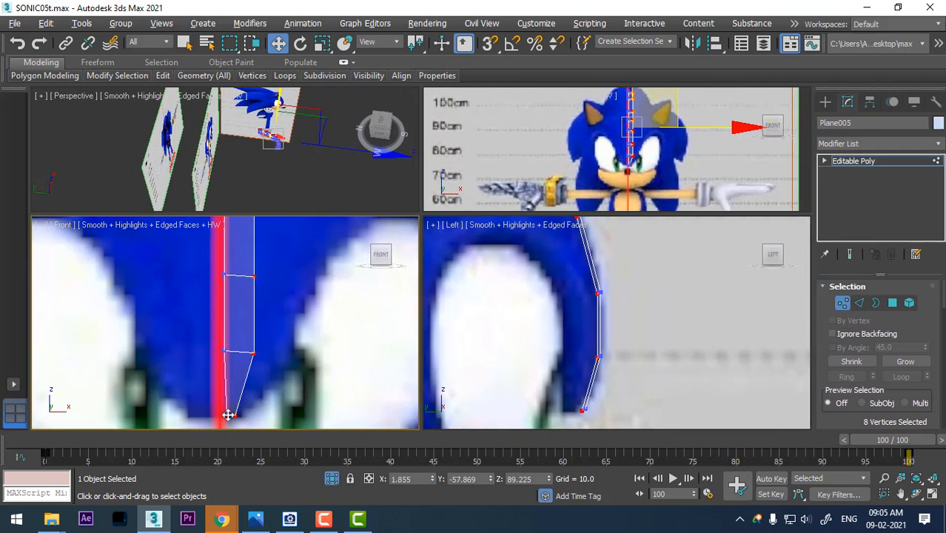
scroll(165, 291, "down", 3)
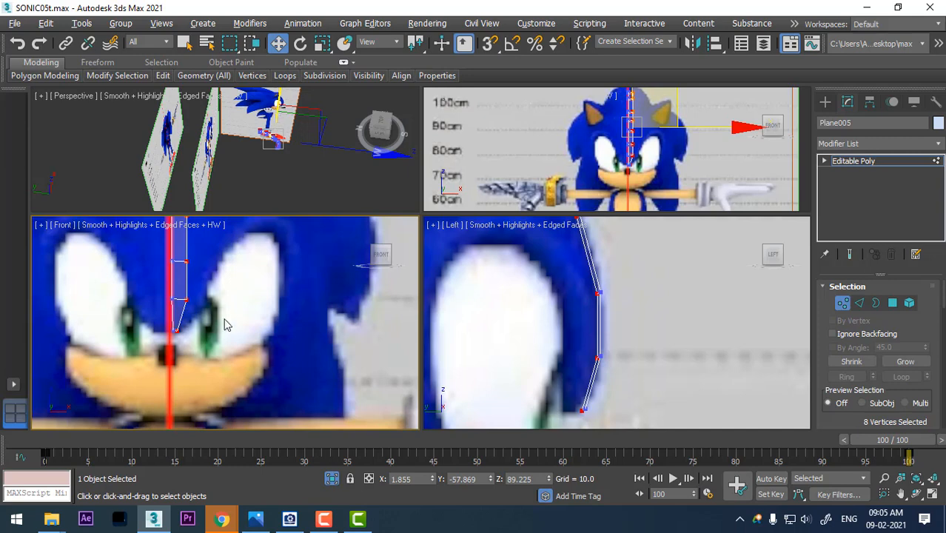
Step: Extend two polygons from the strip's lowest outer edge up along the eye's inner border, to about X 4.7, Z 82.5
left_click(859, 304)
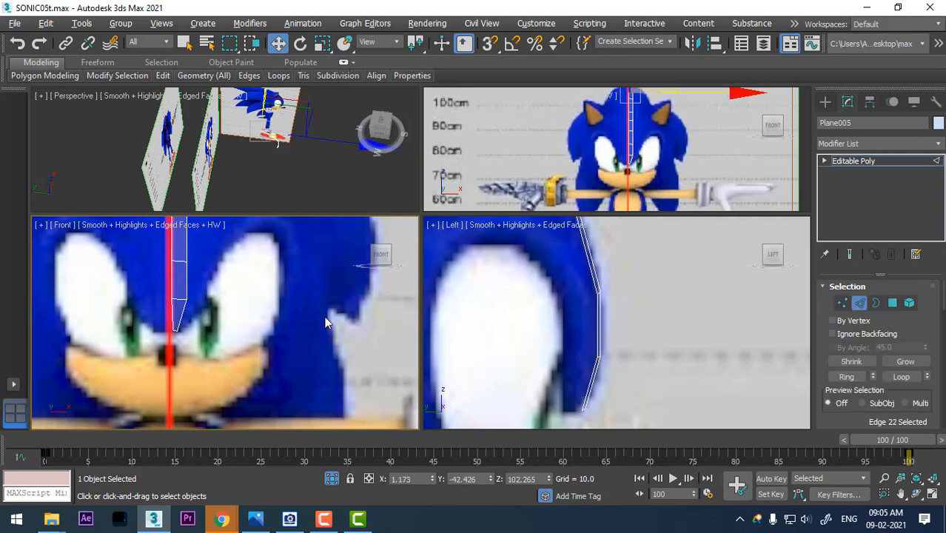
left_click(183, 308)
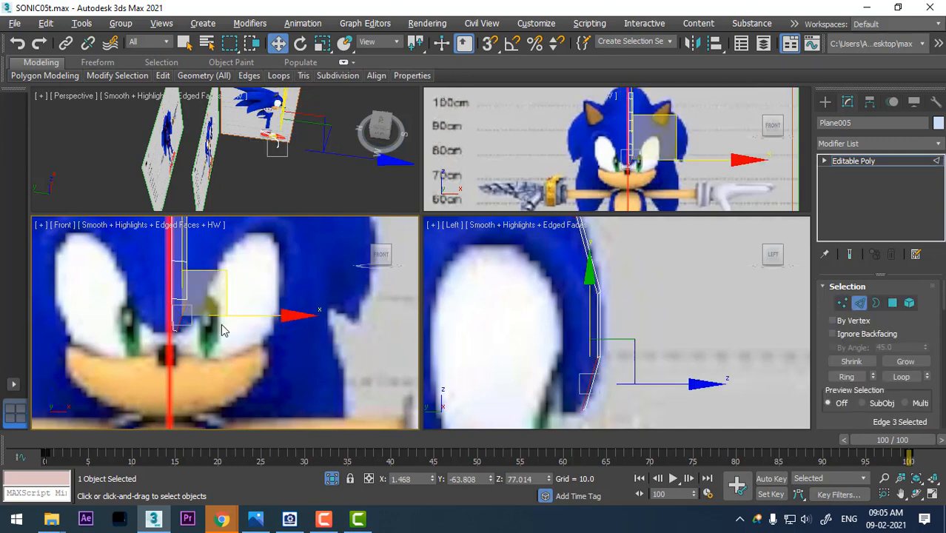
key("ctrl+a")
middle_click_drag(221, 330, 265, 353)
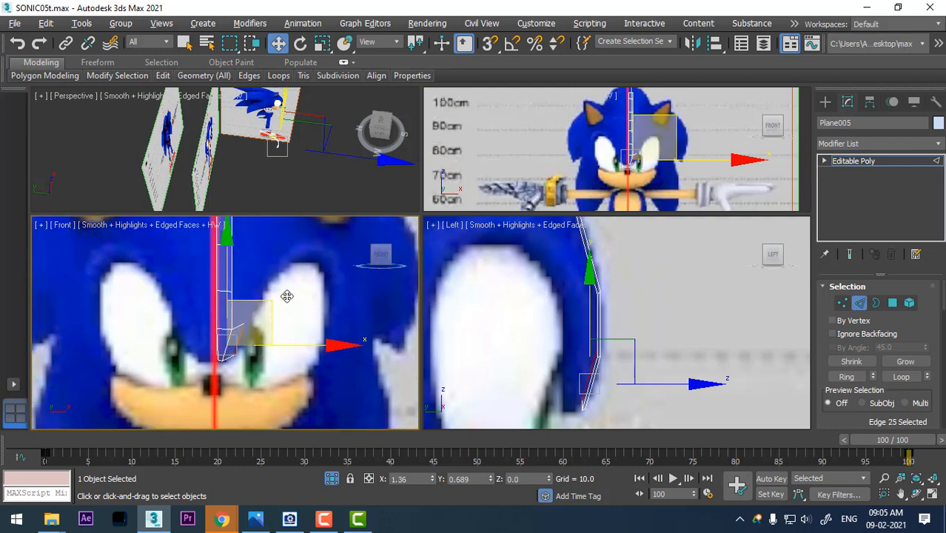
scroll(302, 316, "up", 4)
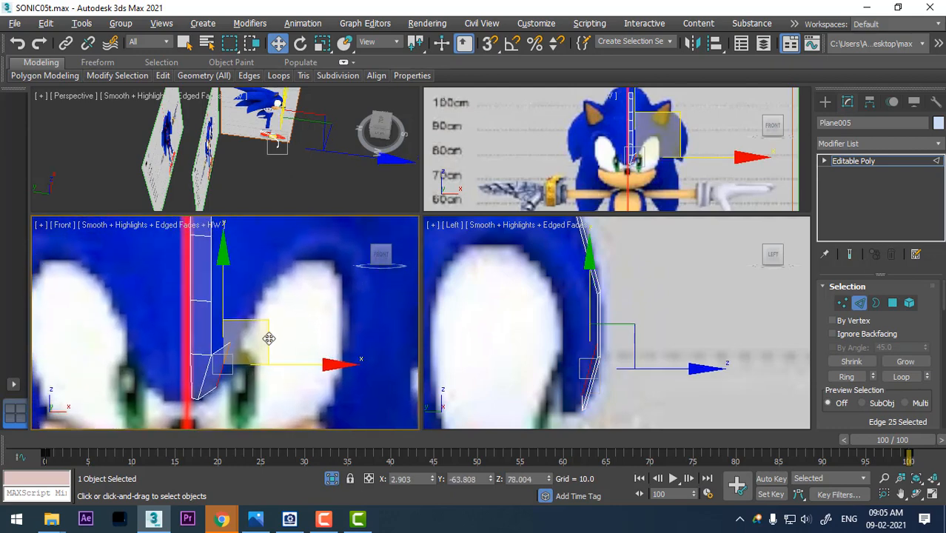
middle_click_drag(658, 350, 663, 356)
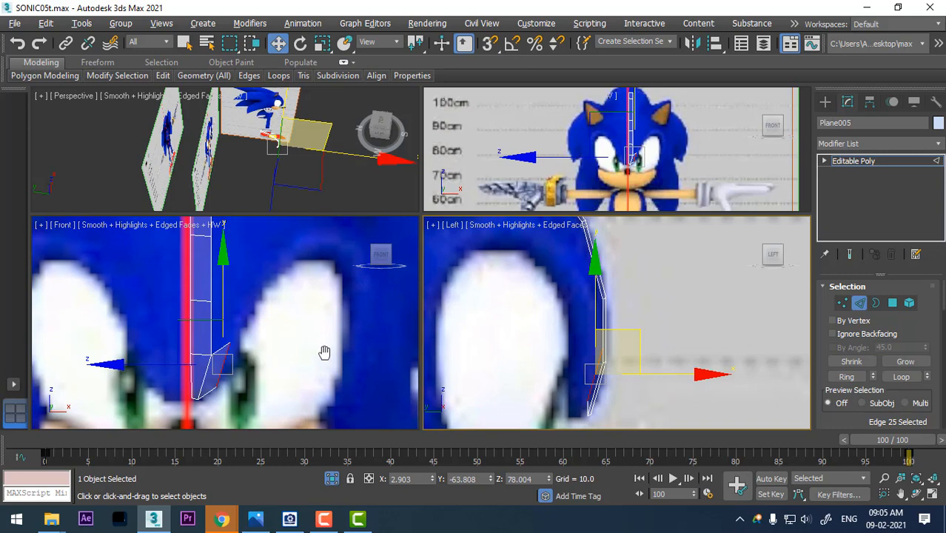
middle_click_drag(325, 353, 333, 372)
left_click_drag(275, 347, 320, 226, "shift")
middle_click_drag(379, 337, 389, 346)
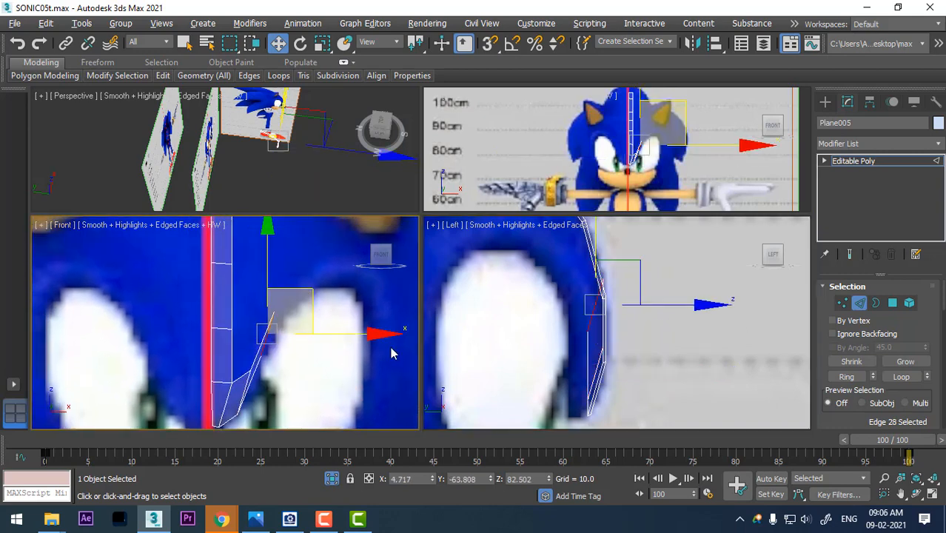
Step: Adjust the first brow polygon's vertices in the Front view, moving its lower outer vertex to about X 2.6, Z 76.7
key("1")
scroll(243, 366, "up", 2)
middle_click_drag(244, 368, 259, 340)
left_click(268, 342)
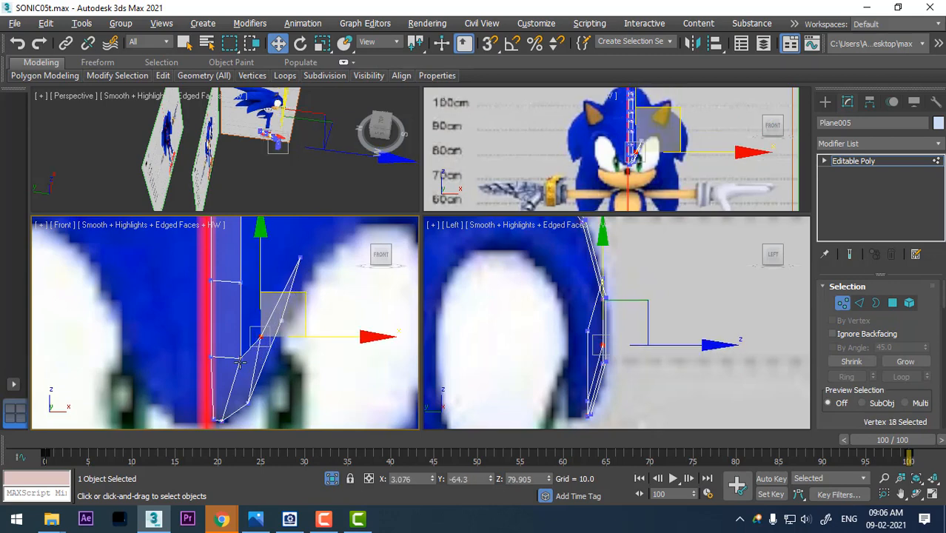
left_click_drag(282, 301, 256, 319)
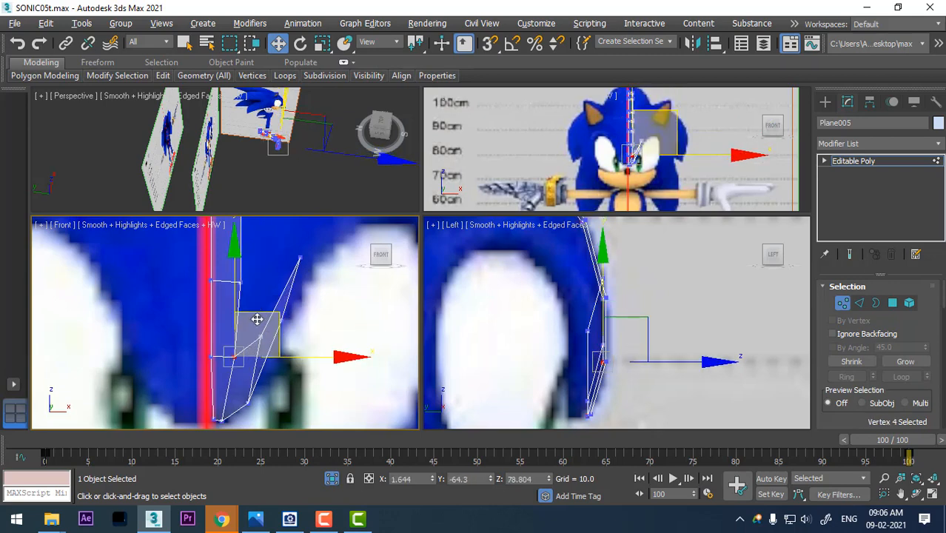
left_click(247, 401)
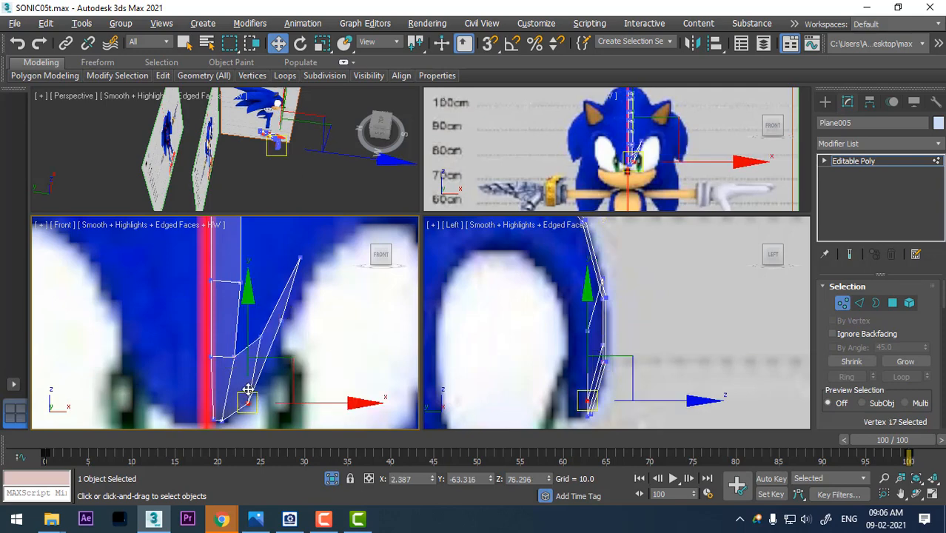
left_click_drag(286, 358, 290, 352)
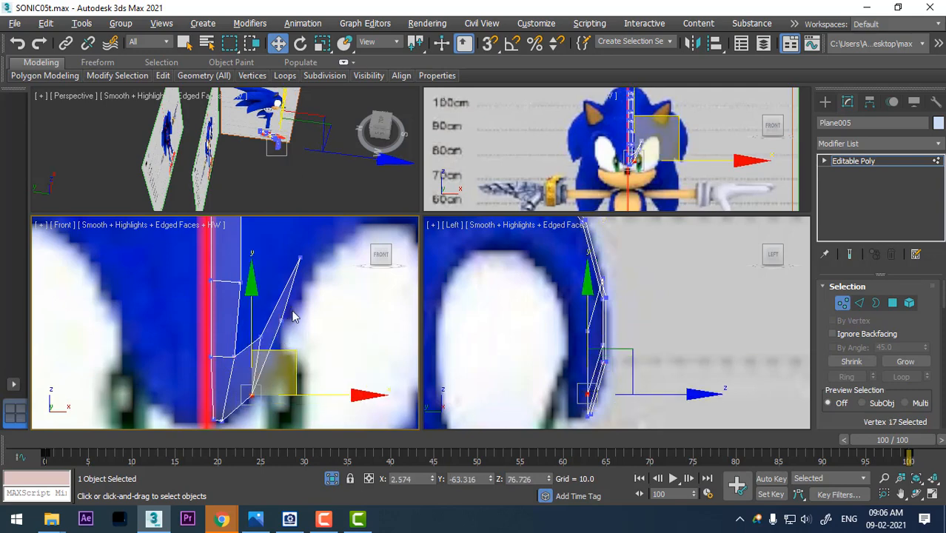
Step: Fit the second brow polygon's end vertices to the eye border, placing the upper one at about X 4.9, Y -63.9, Z 84.2
left_click(282, 320)
left_click_drag(322, 276, 338, 254)
middle_click_drag(301, 319, 291, 367)
left_click_drag(310, 345, 312, 304)
left_click_drag(326, 261, 320, 264)
middle_click_drag(292, 370, 273, 338)
middle_click_drag(617, 346, 616, 360)
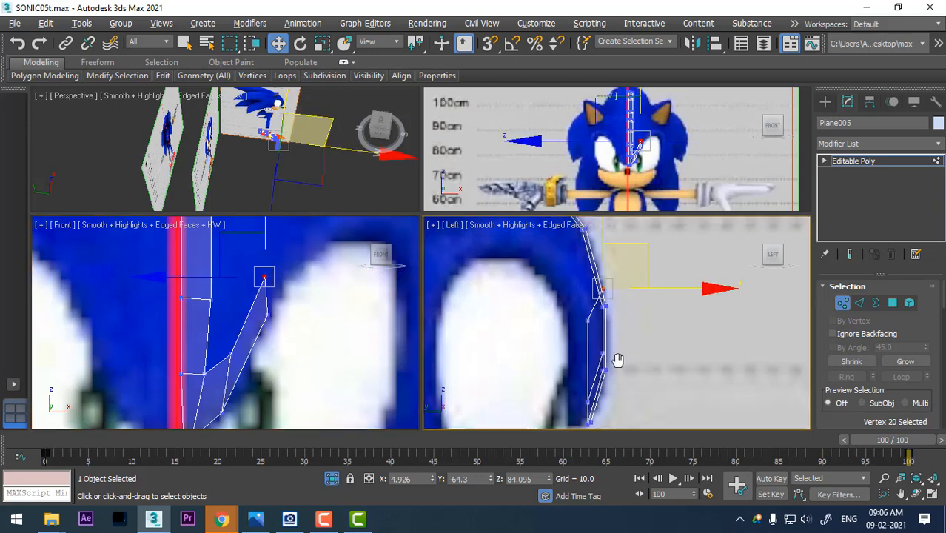
left_click_drag(650, 247, 641, 255)
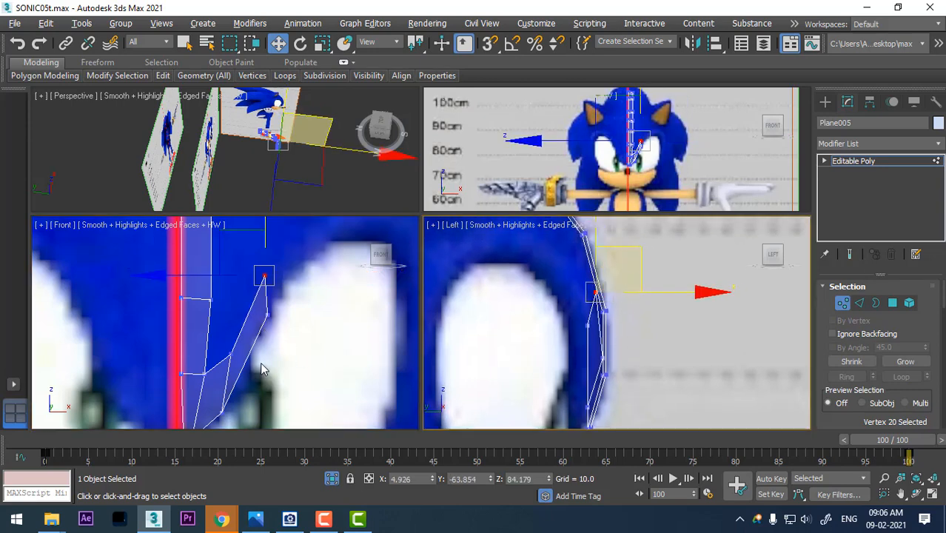
Step: Extend the brow strip by another polygon to about X 7.4, Z 86.6, and shift its end edge back in the Left view
left_click(858, 303)
middle_click_drag(312, 315, 264, 328)
scroll(307, 325, "down", 2)
scroll(305, 329, "down", 2)
scroll(287, 316, "up", 2)
left_click_drag(264, 328, 316, 242, "shift")
middle_click_drag(536, 318, 537, 347)
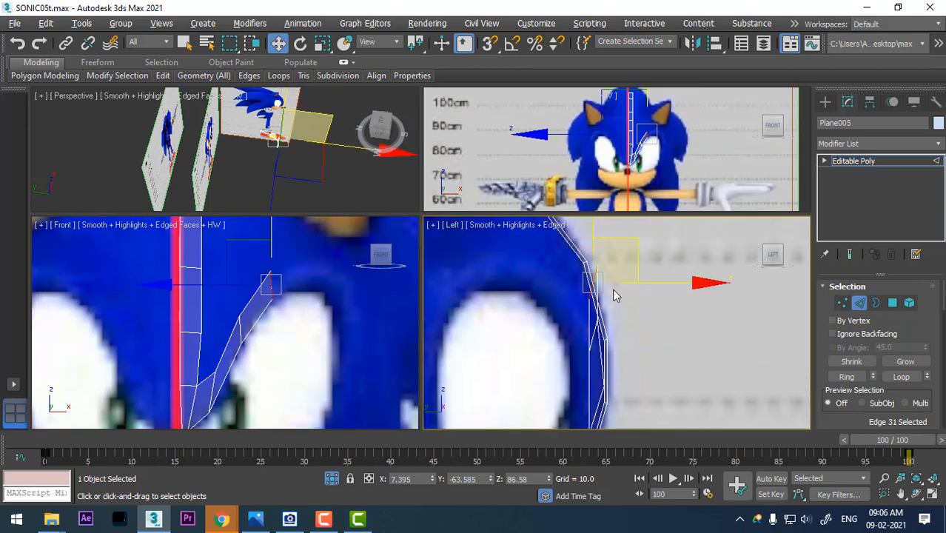
left_click_drag(629, 240, 608, 239)
Step: Extend the brow strip over the top of the eye to about X 10.2, Z 88, and set its end edge further back
middle_click_drag(275, 310, 248, 352)
left_click_drag(287, 279, 323, 260, "shift")
middle_click_drag(571, 309, 579, 337)
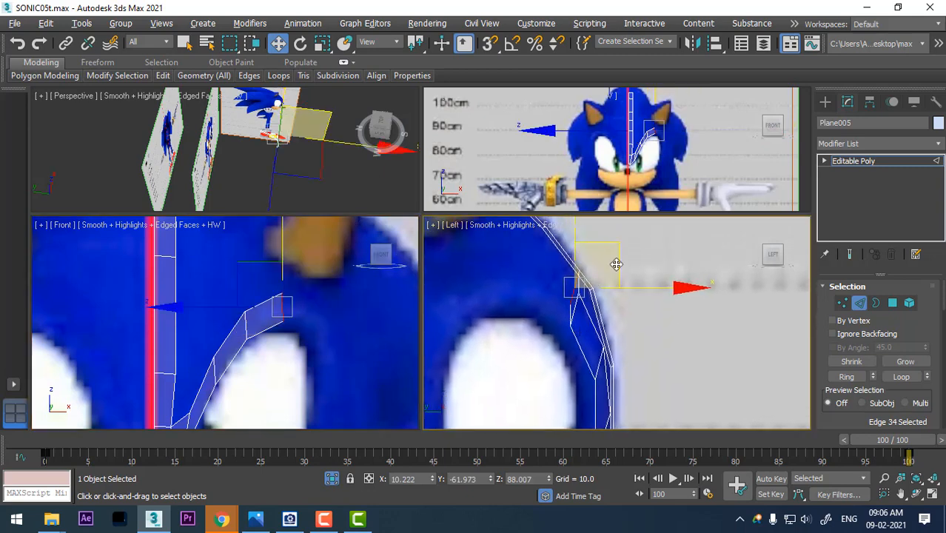
left_click_drag(614, 250, 582, 245, "shift")
Step: Extend a polygon toward the eye's outer corner, rotate its end edge about -35 degrees, and move it back in the Left view
middle_click_drag(313, 327, 282, 300)
left_click_drag(261, 266, 355, 301, "shift")
key("e")
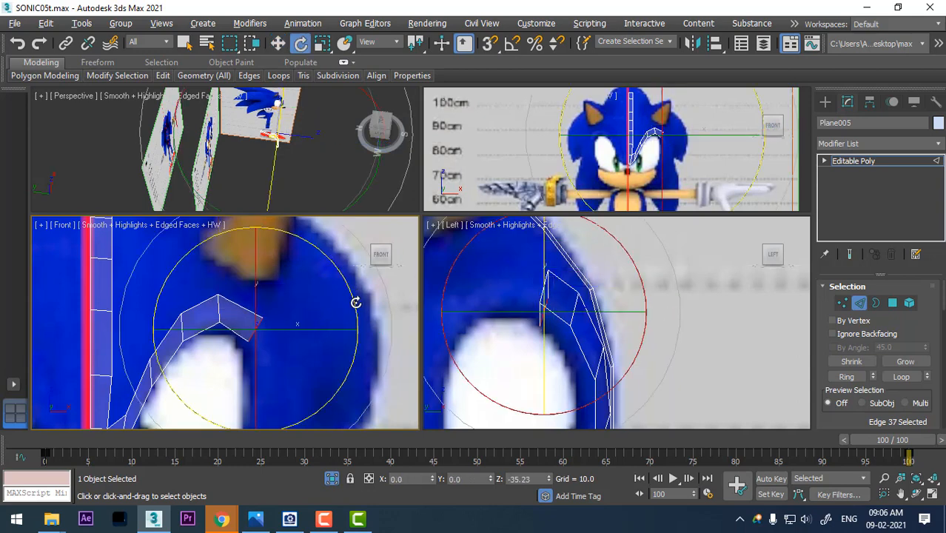
key("w")
middle_click_drag(573, 289, 574, 305)
left_click_drag(578, 286, 546, 277, "shift")
Step: Extend a polygon down the eye's outer side, angle its end edge, and shift it and the preceding edge back to about Y -54.5 and -56.7
middle_click_drag(267, 340, 290, 299)
scroll(277, 309, "down", 2)
left_click_drag(310, 234, 320, 282, "shift")
key("e")
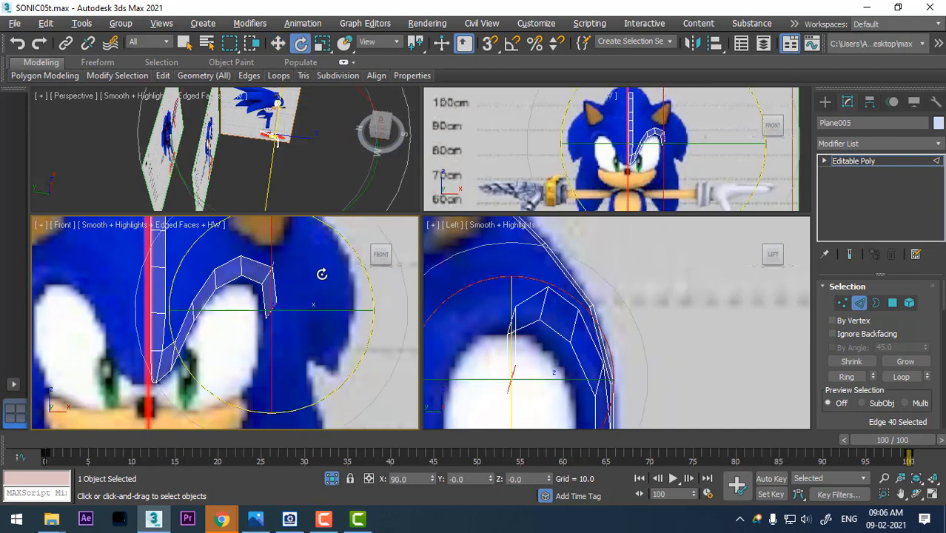
key("w")
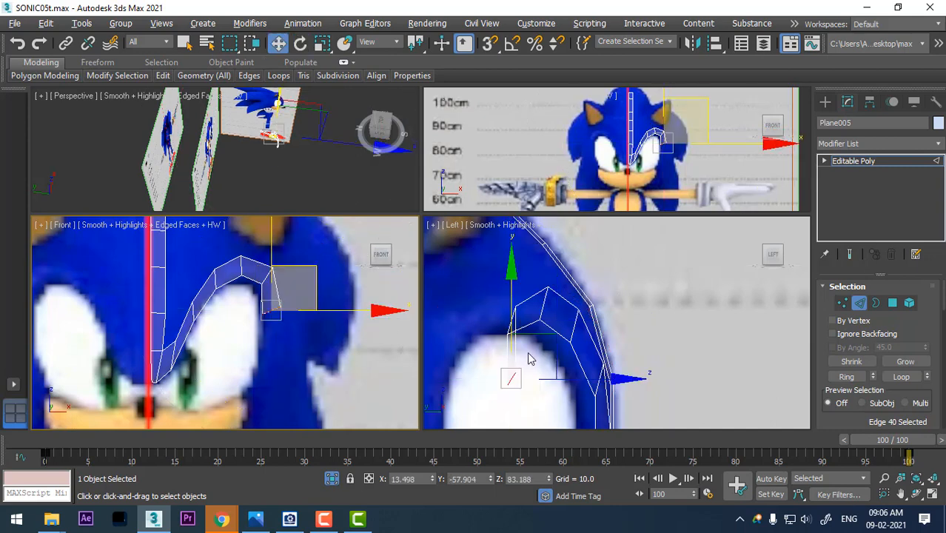
middle_click_drag(568, 341, 585, 346)
left_click_drag(569, 341, 518, 311)
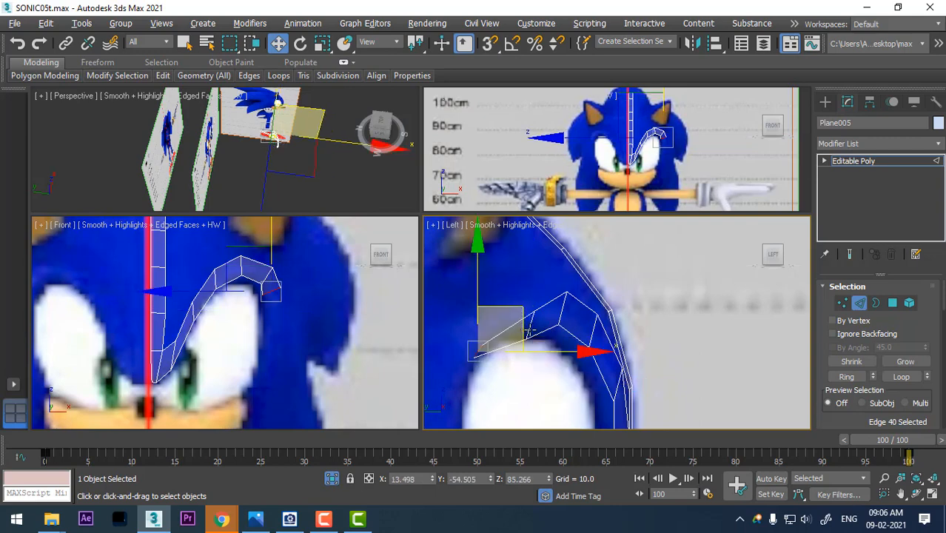
left_click(529, 330)
left_click_drag(561, 280, 525, 275)
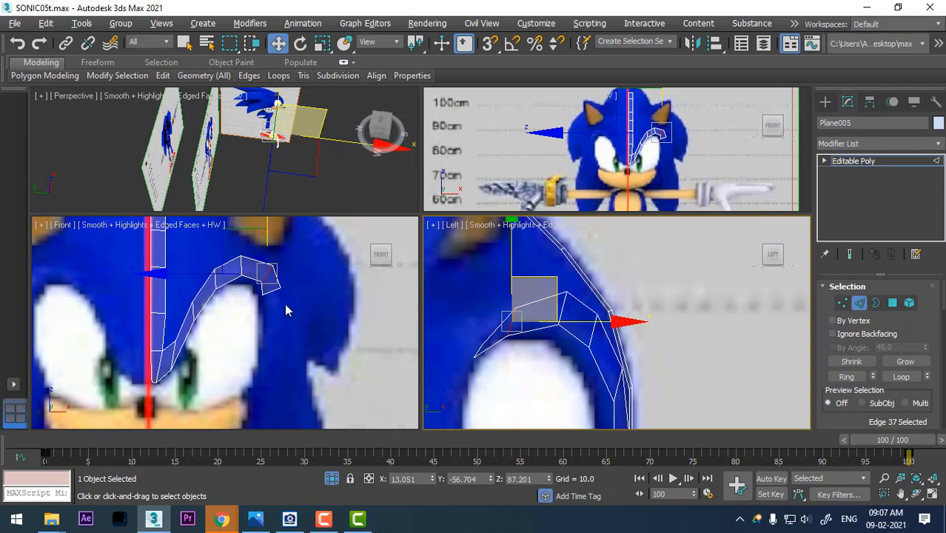
Step: Rotate the strip's end edge about 42 degrees in the Left view and shift it to about Y -54.2, Z 85.5
left_click(274, 289)
scroll(530, 337, "up", 2)
middle_click_drag(520, 370, 541, 371)
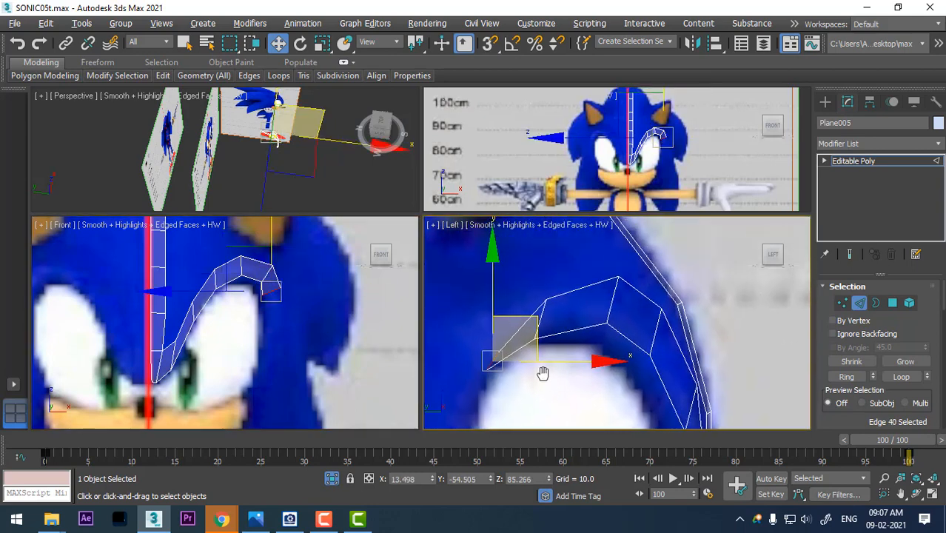
key("e")
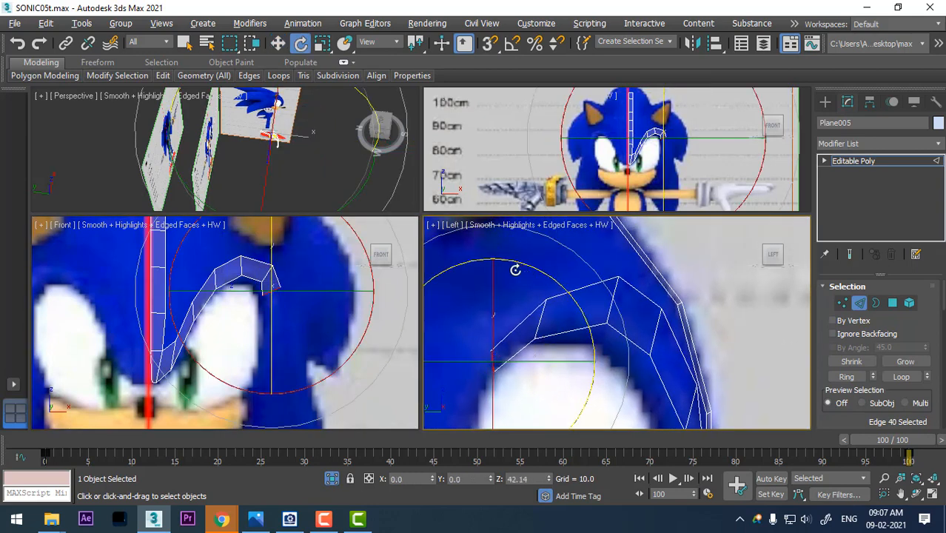
key("w")
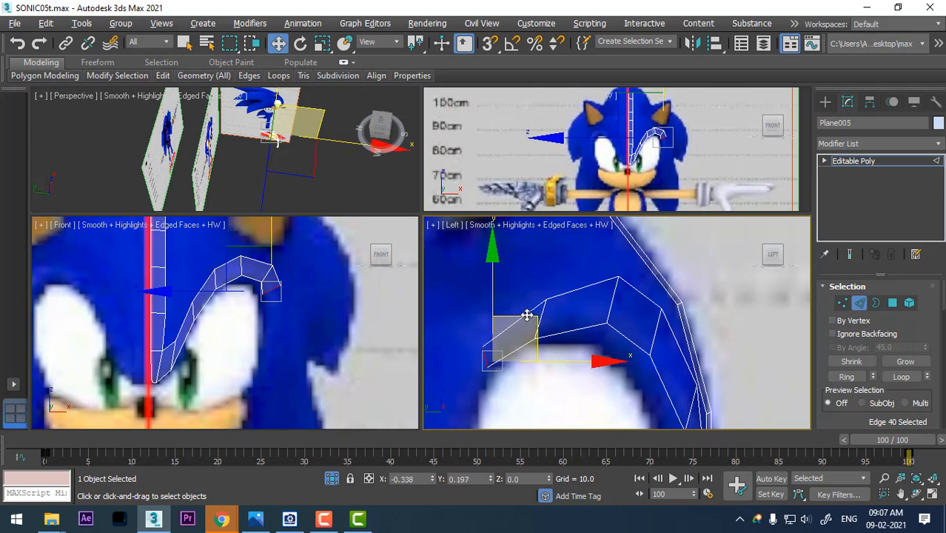
Step: Move two edges above the eye back and down in the Left view, setting the one nearer the forehead to about Y -61.4, Z 86.2
left_click(609, 303)
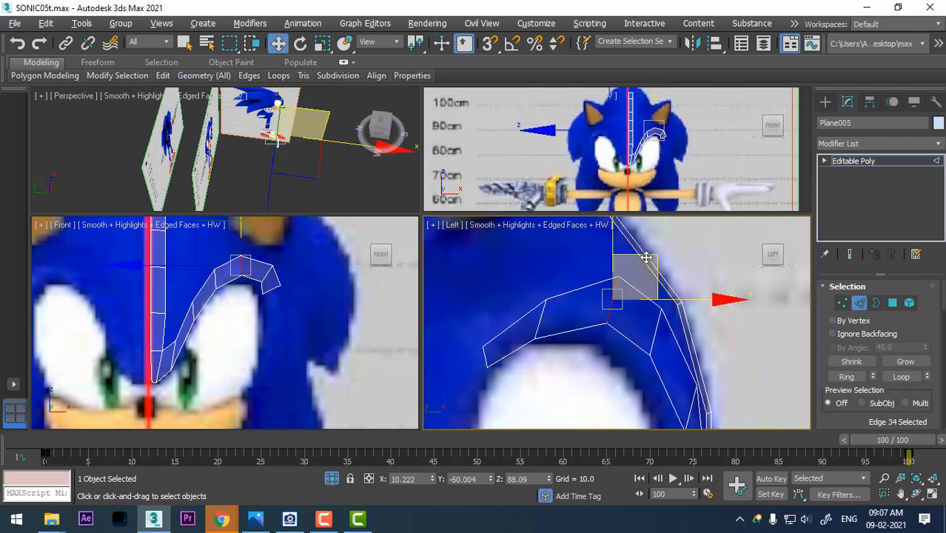
left_click_drag(646, 256, 637, 270)
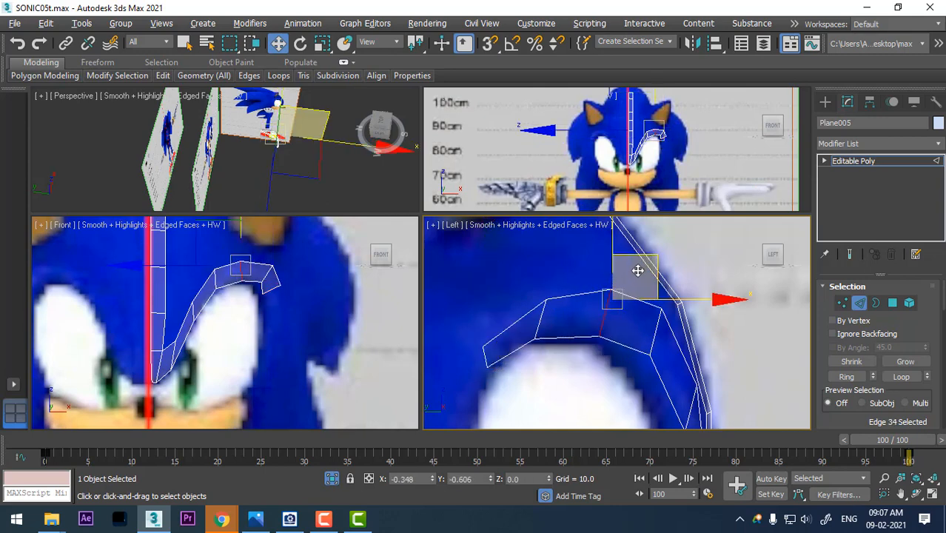
left_click(654, 337)
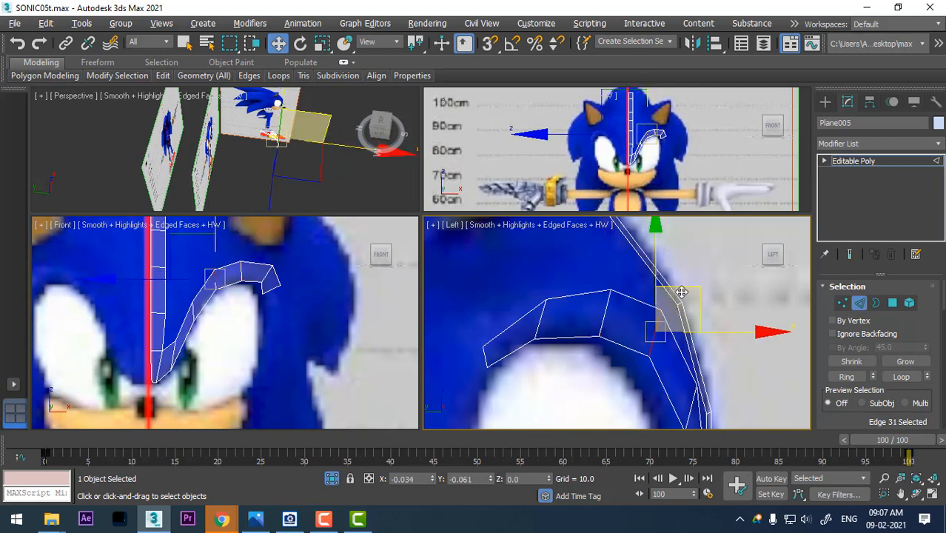
left_click_drag(681, 292, 664, 307)
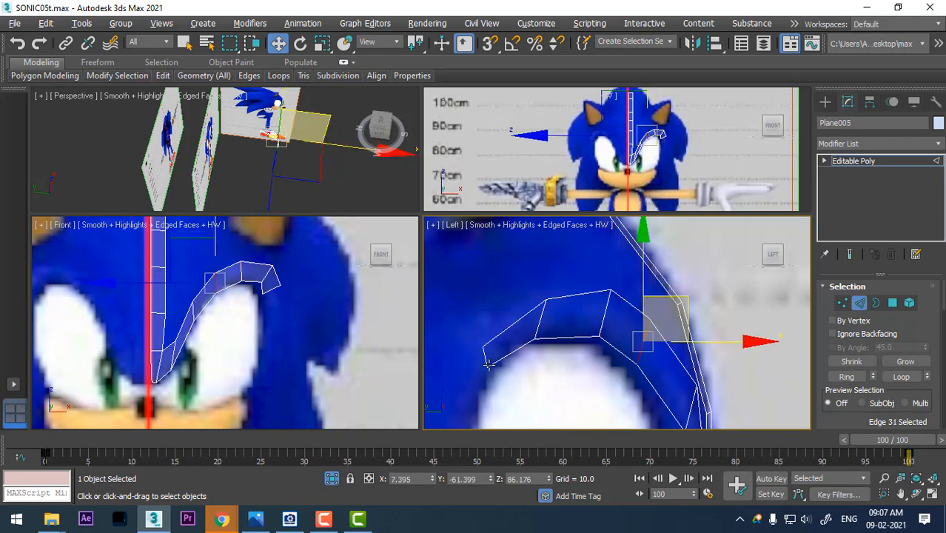
Step: Tilt the end edge in the Left view and extend a polygon down the eye's outer side to about Y -53.1, Z 81.3
middle_click_drag(555, 348, 592, 321)
left_click(522, 330)
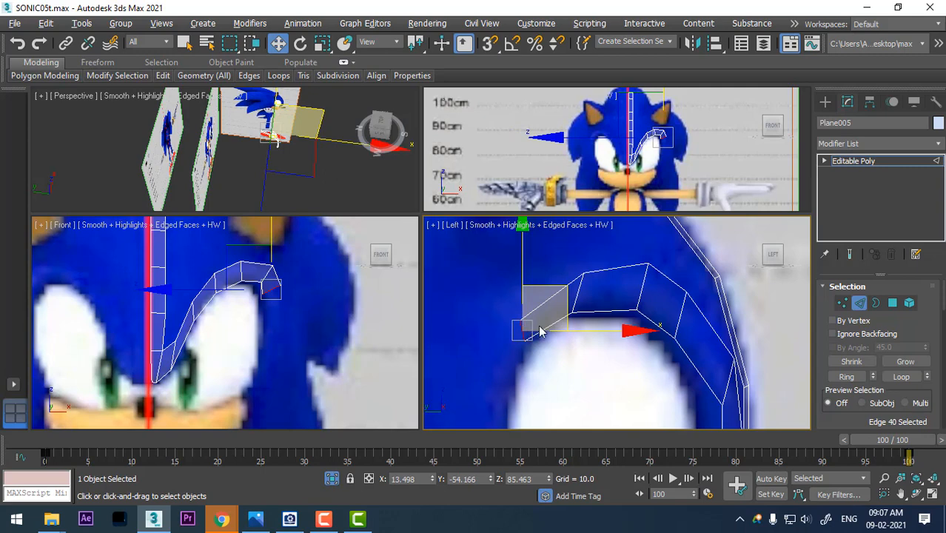
key("e")
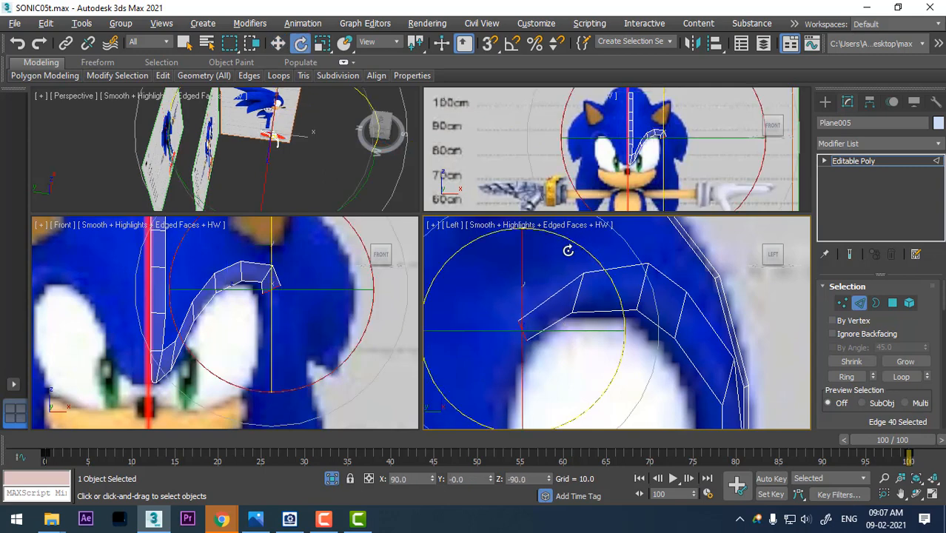
key("w")
middle_click_drag(316, 351, 321, 362)
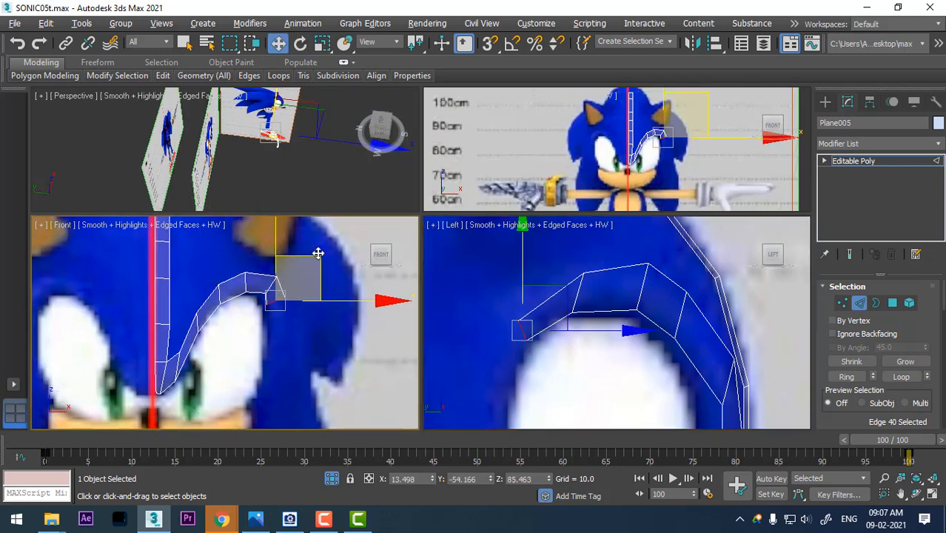
left_click_drag(318, 256, 318, 297, "shift")
middle_click_drag(578, 356, 602, 277)
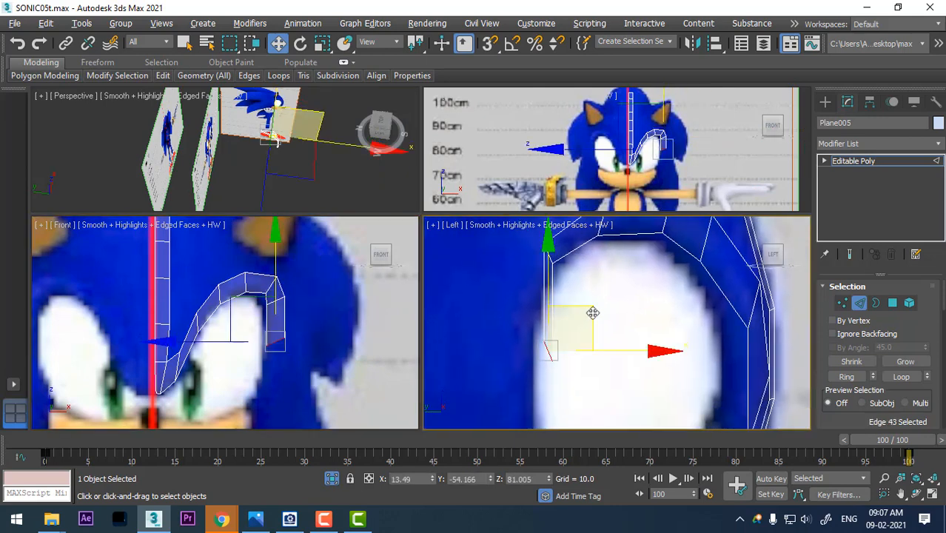
left_click_drag(593, 313, 569, 310)
Step: Rotate the new end edge about -19 degrees in the Front view, nudge it to about X 13.3, Z 81.7, and tilt it in the Left view
middle_click_drag(285, 352, 257, 368)
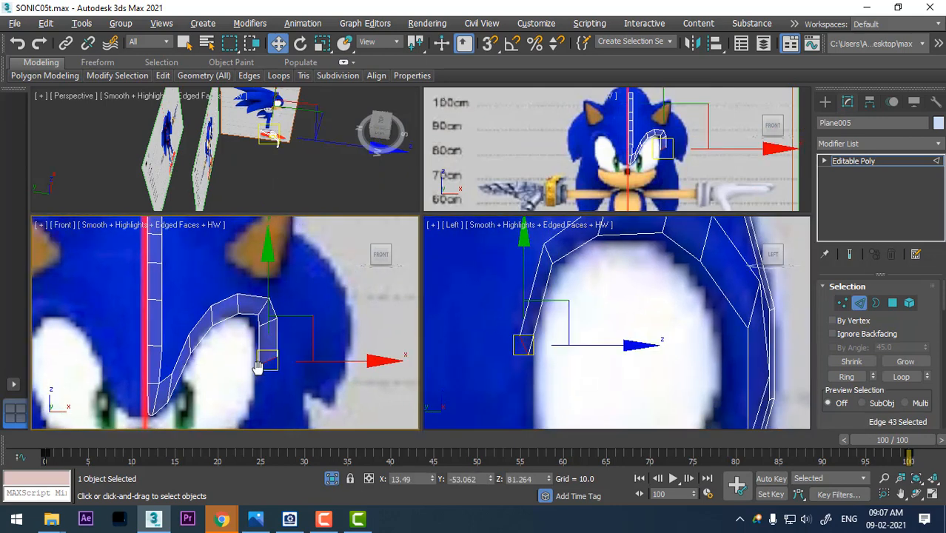
key("e")
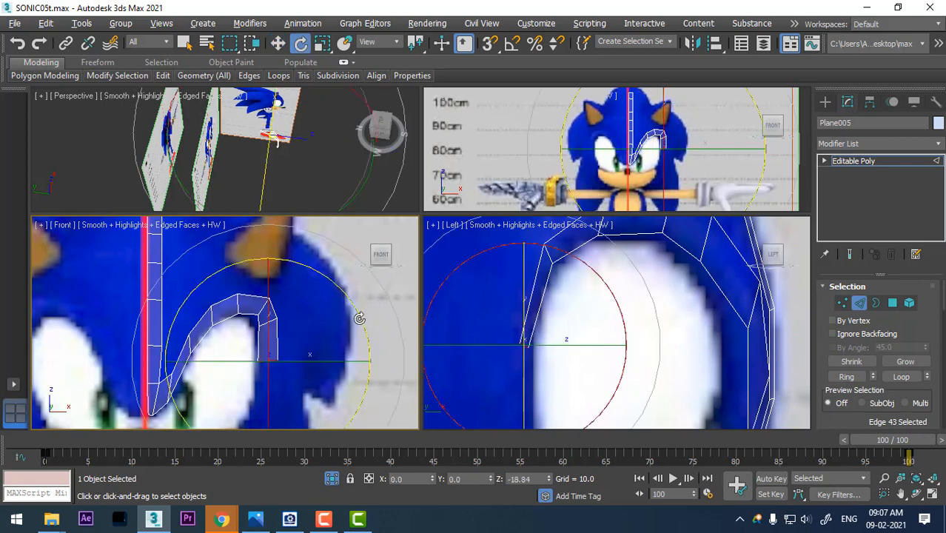
key("w")
left_click_drag(313, 325, 311, 320)
middle_click_drag(528, 341, 535, 359)
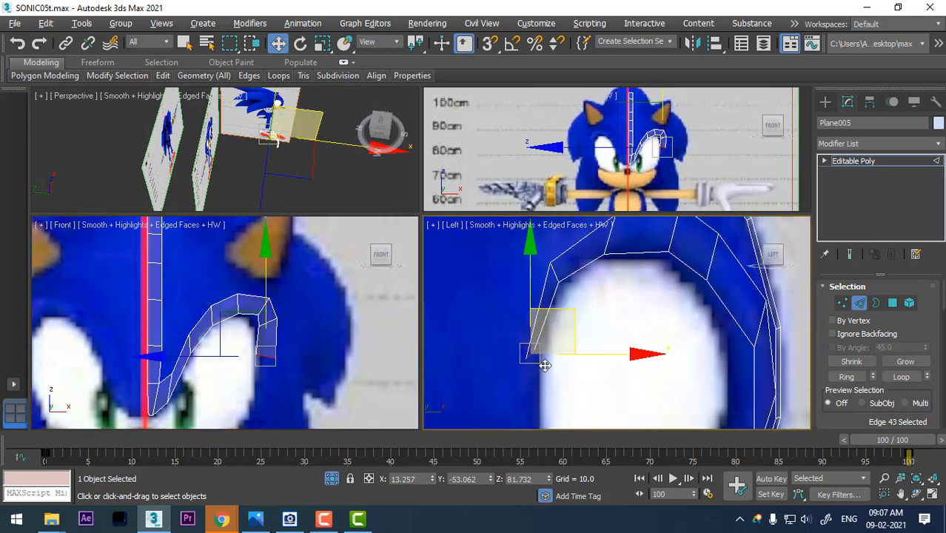
key("e")
mouse_move(591, 353)
left_mouse_down()
mouse_move(617, 358)
mouse_move(600, 370)
left_mouse_up()
key("w")
Step: Extend another polygon down the eye's outer side to about Z 77.7, angle its end edge, and move it inward to about X 12.8
middle_click_drag(567, 390, 631, 343)
scroll(559, 308, "down", 3)
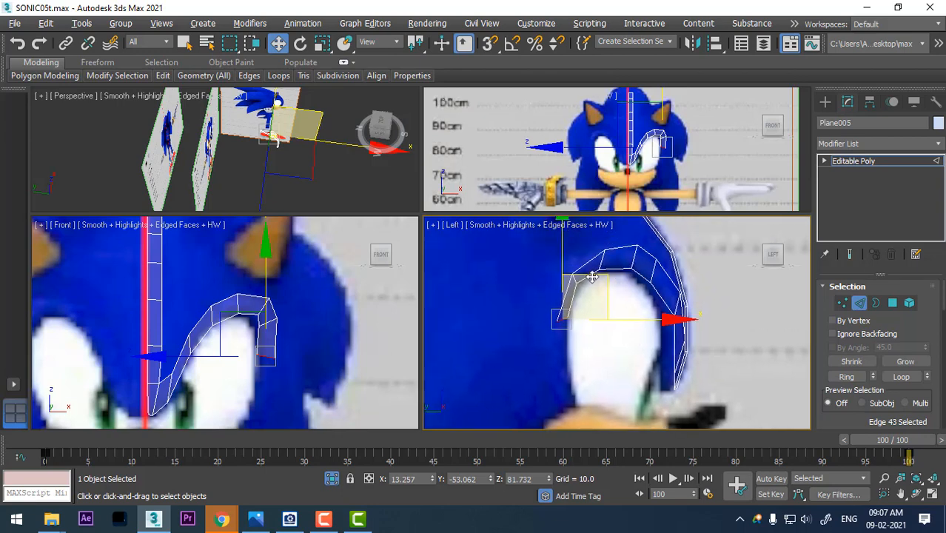
left_click_drag(592, 277, 607, 360, "shift")
middle_click_drag(256, 387, 284, 358)
key("e")
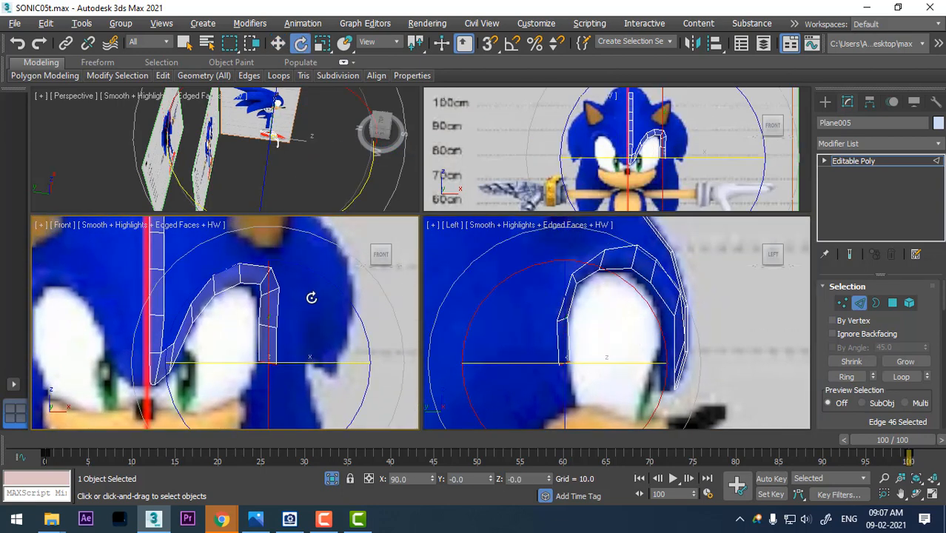
key("w")
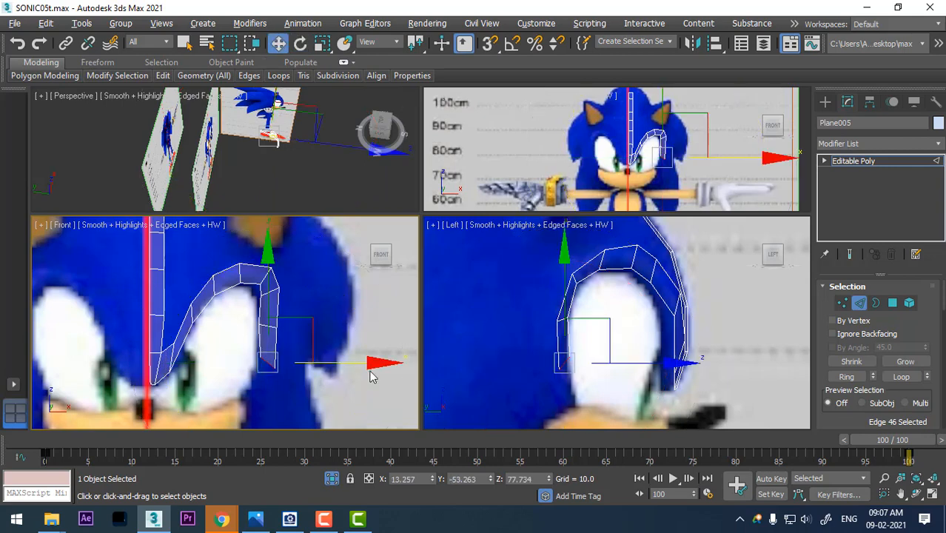
left_click_drag(371, 363, 365, 363)
Step: Extend a polygon down to the muzzle at about Z 73.4, move its end edge inward, and rotate it about -10 degrees in the Front view
middle_click_drag(636, 297, 666, 225)
middle_click_drag(619, 308, 607, 336)
left_click_drag(612, 271, 616, 321, "shift")
middle_click_drag(240, 389, 265, 306)
scroll(265, 306, "up", 2)
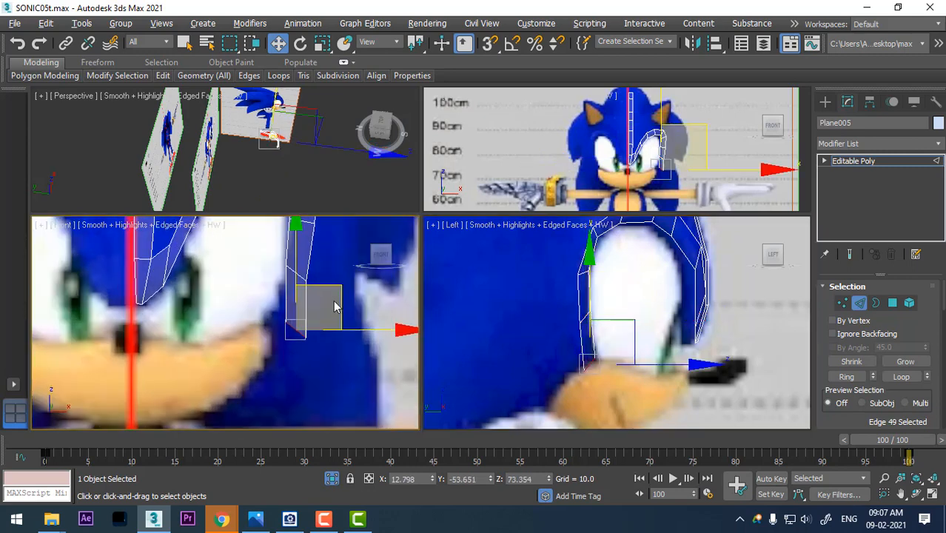
left_click_drag(335, 288, 315, 287)
middle_click_drag(314, 287, 292, 356)
key("e")
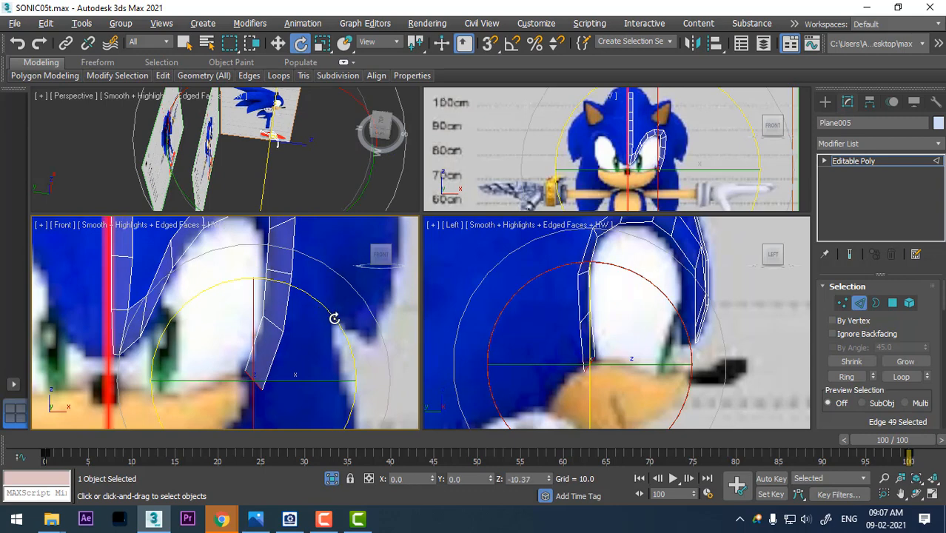
key("w")
Step: Lower the edge above the strip's end in the Front view, and move the next edge up to about X 13.7, Z 81.1
left_click(274, 324)
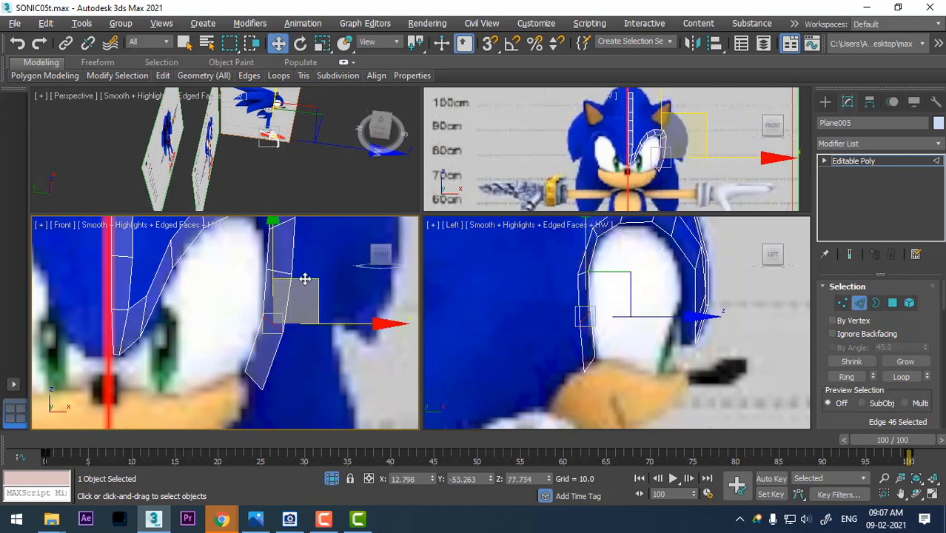
left_click_drag(306, 280, 307, 292)
left_click(283, 273)
middle_click_drag(313, 268, 335, 301)
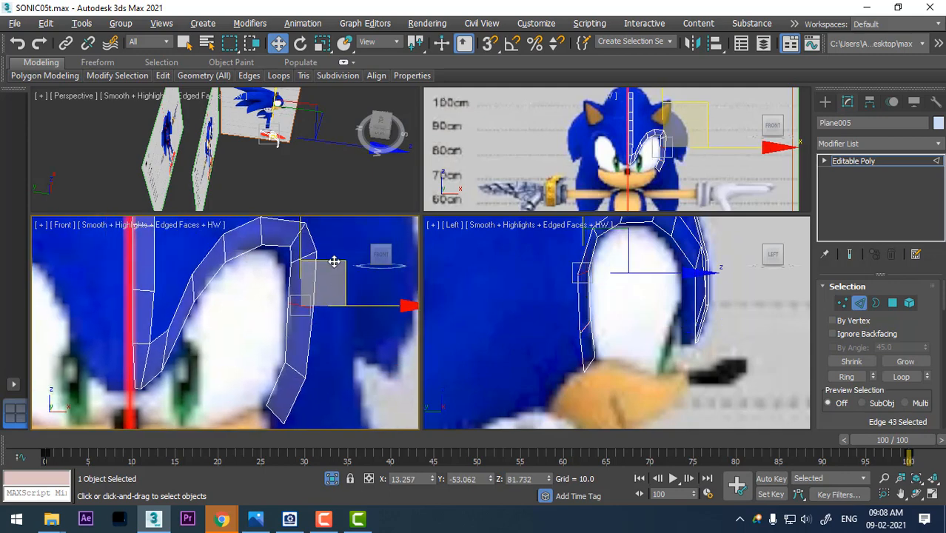
left_click_drag(334, 261, 331, 268)
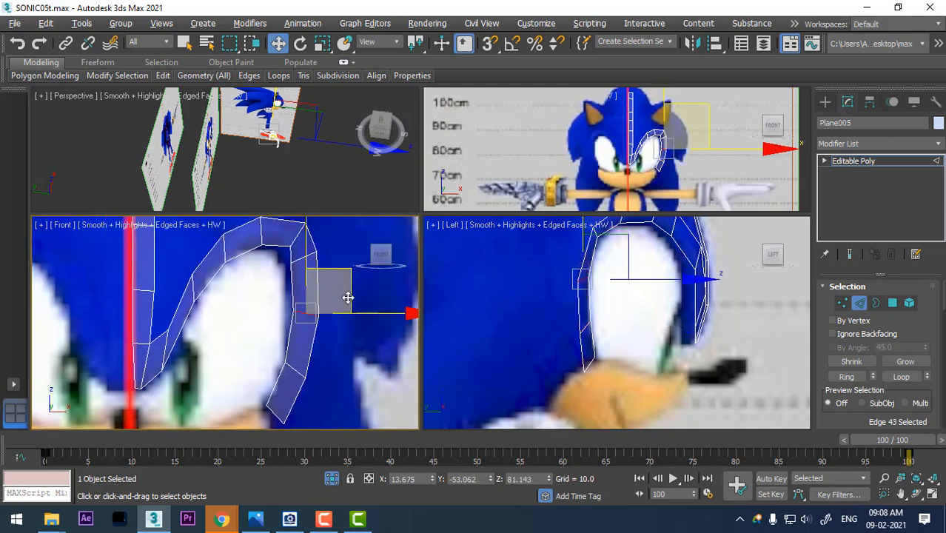
Step: Move the edge just below the eye's outer corner to about X 13.6, Z 84.5, and shift the corner edge inward in the Front view
middle_click_drag(347, 297, 337, 338)
left_click(301, 332)
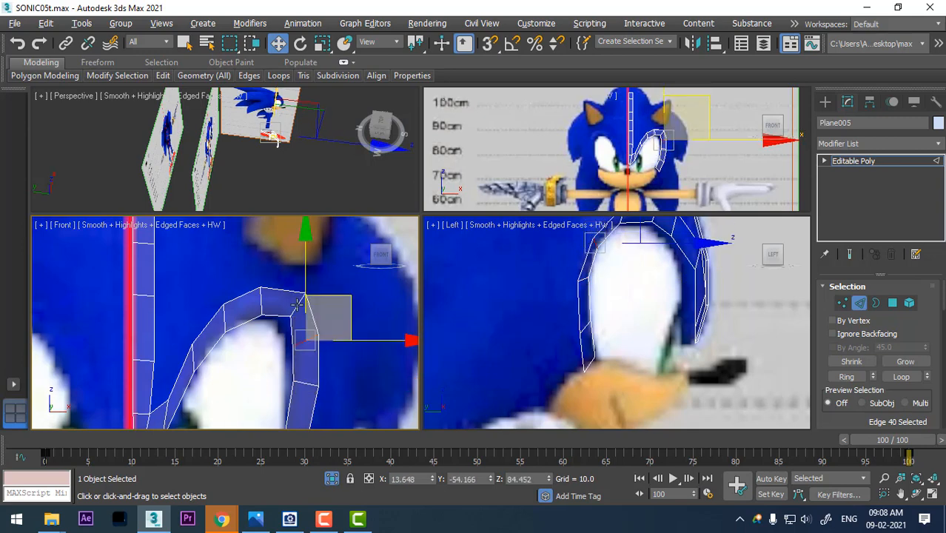
left_click(299, 298)
left_click_drag(330, 261, 320, 264)
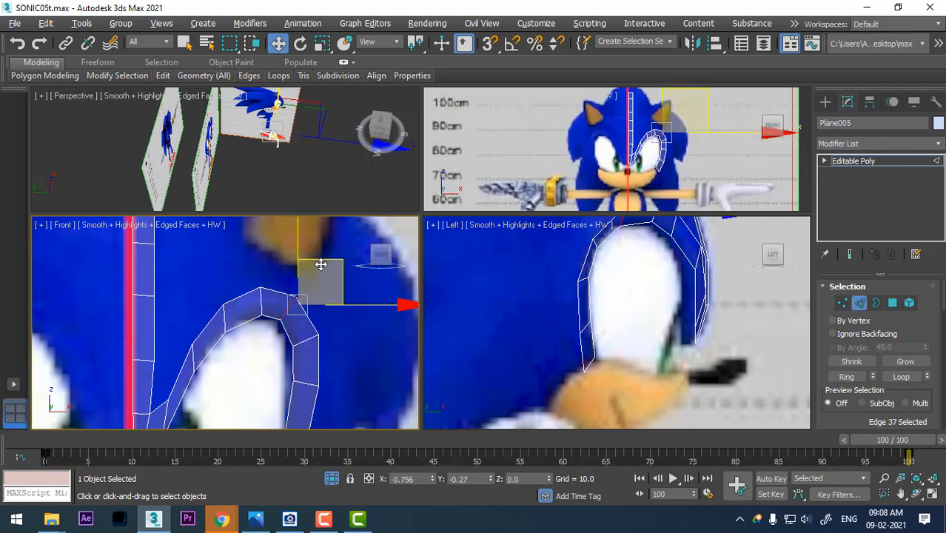
Step: Nudge the edge below the outer corner inward, and move the next edge down to about X 13.1, Z 80.9
left_click(331, 324)
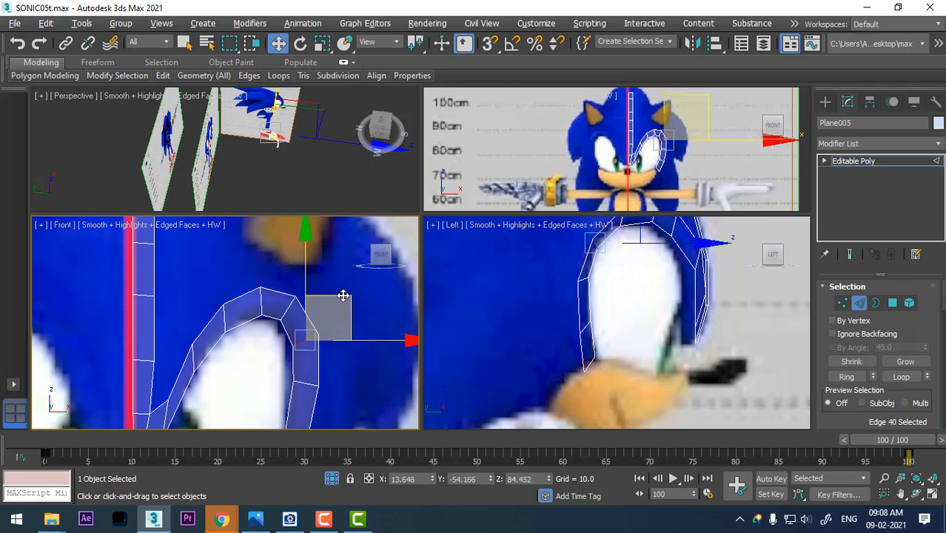
left_click(306, 382)
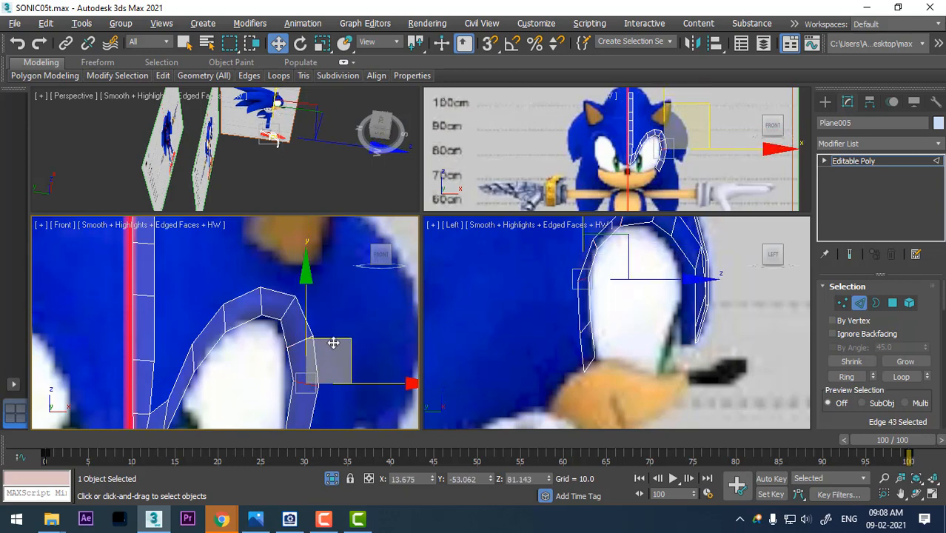
left_click_drag(337, 339, 329, 345)
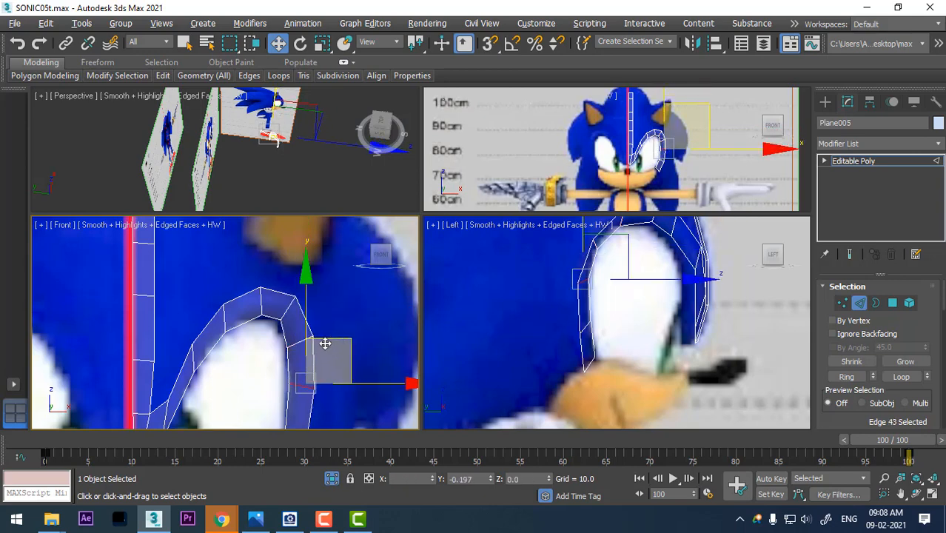
scroll(282, 319, "down", 3)
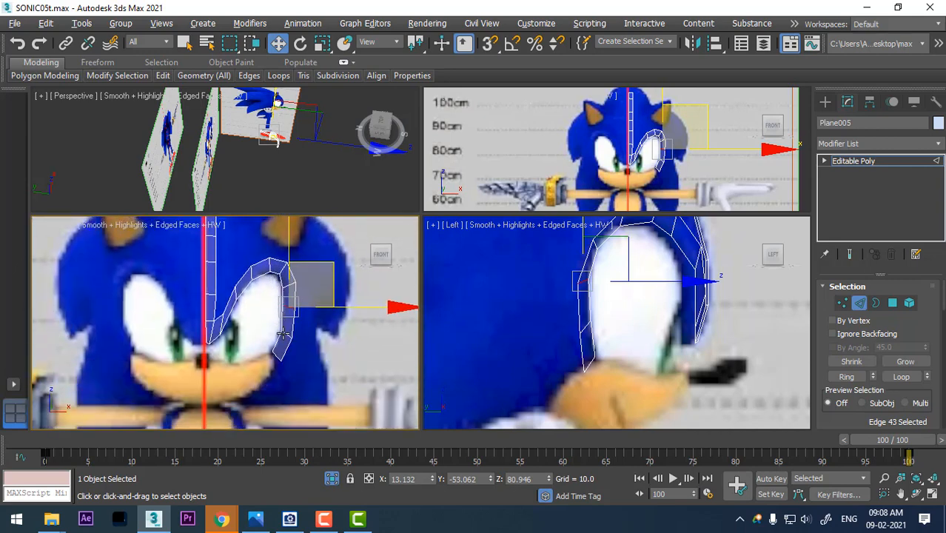
Step: Examine how the eye strip fits the front and side references around the eye, muzzle and forehead
middle_click_drag(608, 331, 623, 374)
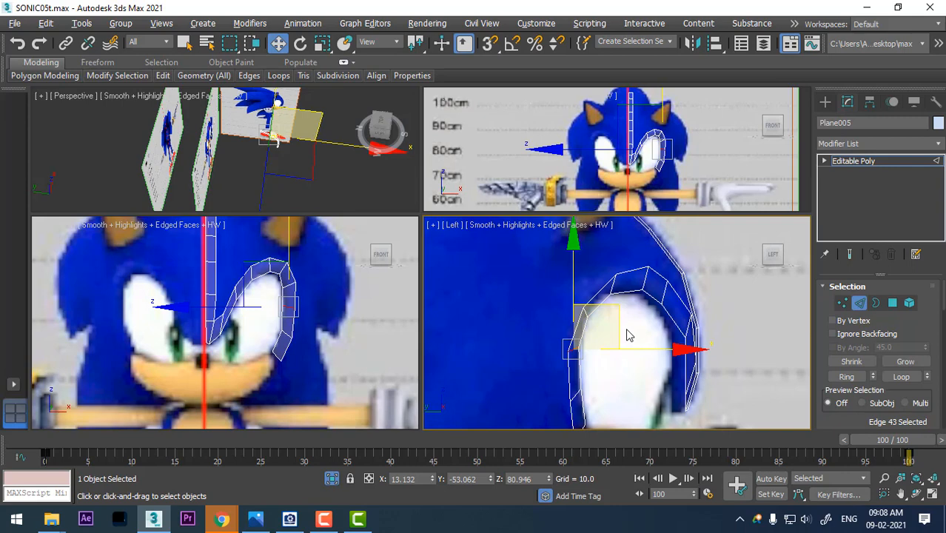
middle_click_drag(617, 330, 627, 356)
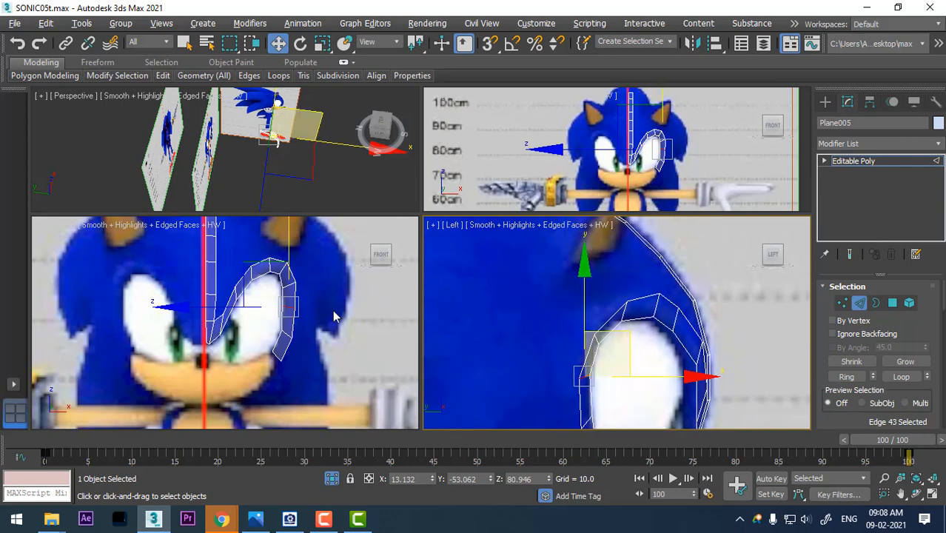
middle_click_drag(621, 346, 577, 273)
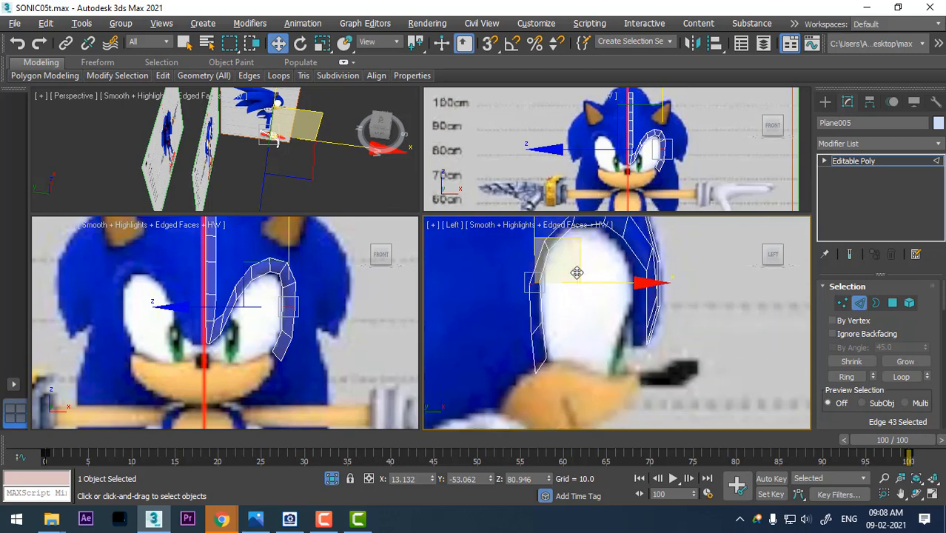
middle_click_drag(197, 394, 196, 317)
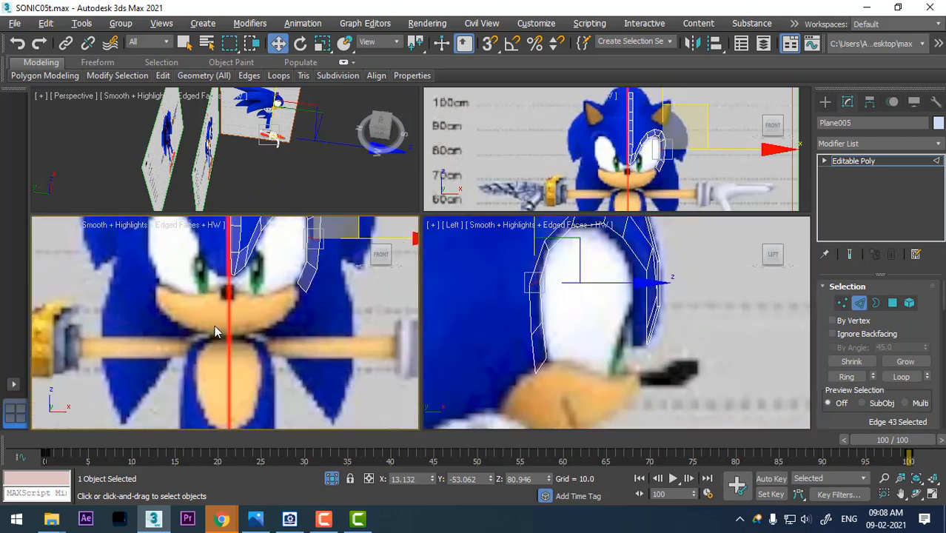
middle_click_drag(579, 376, 571, 347)
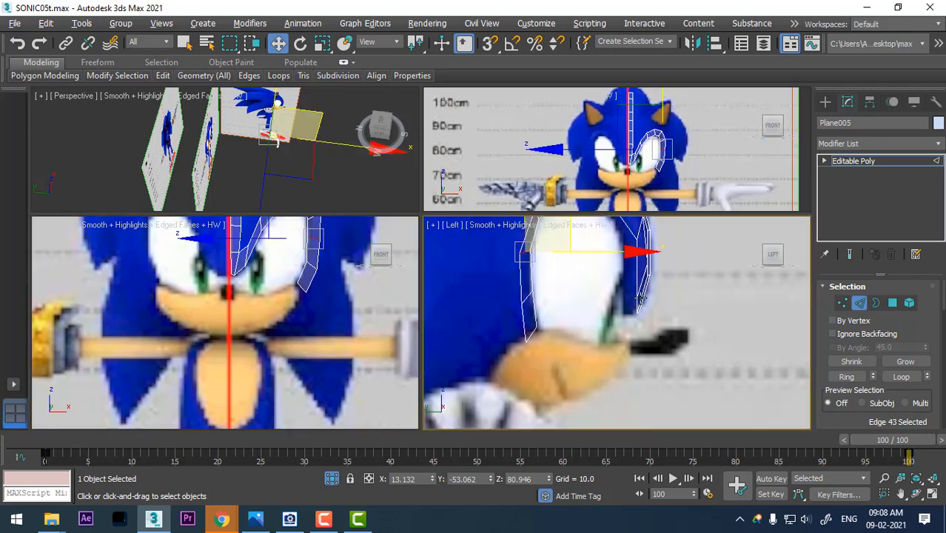
middle_click_drag(640, 299, 614, 374)
middle_click_drag(590, 335, 592, 366)
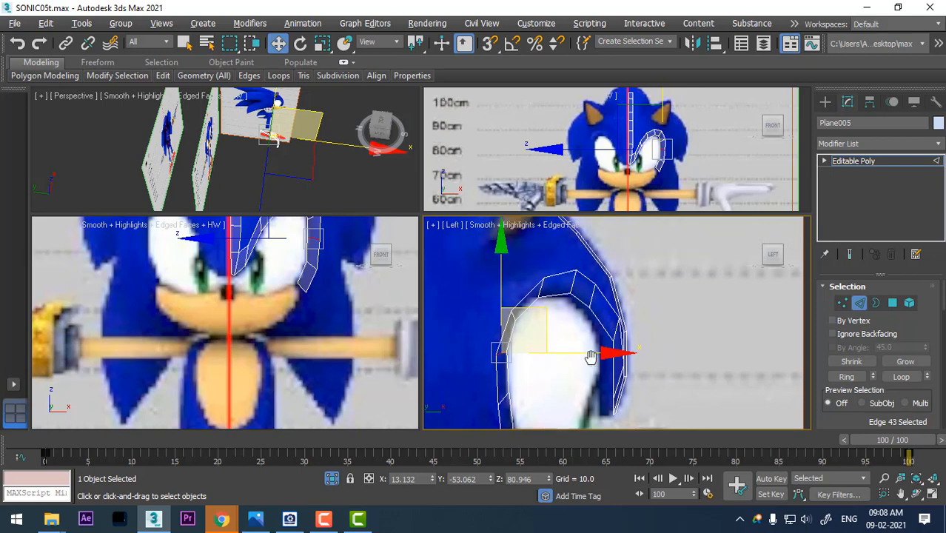
middle_click_drag(206, 222, 190, 359)
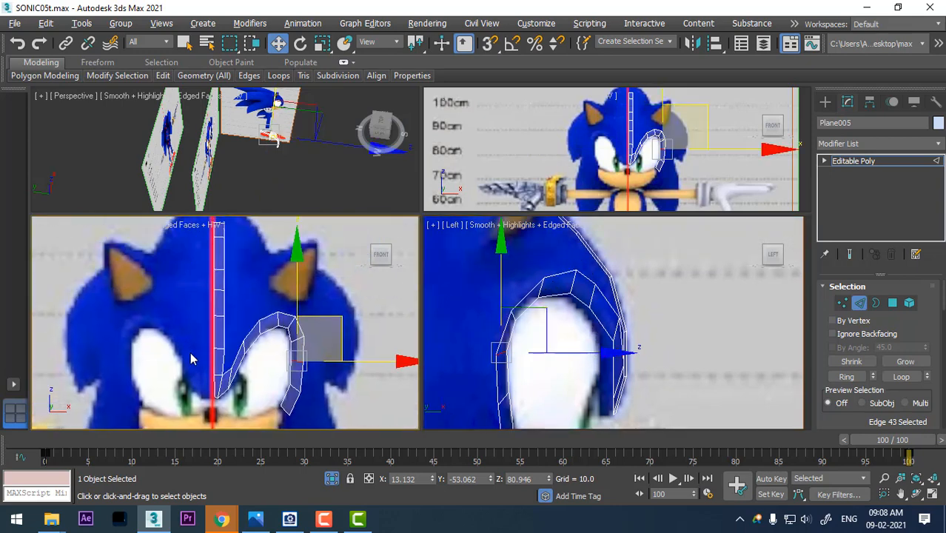
Step: Select four outer border edges along the top of the eye strip plus the four facing edges on the side of the forehead strip
middle_click_drag(585, 233, 600, 275)
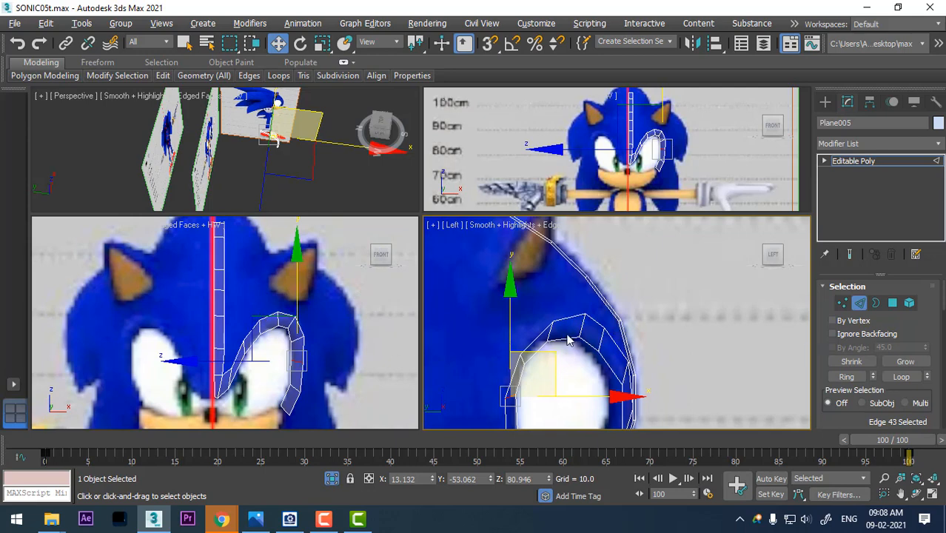
left_click(859, 304)
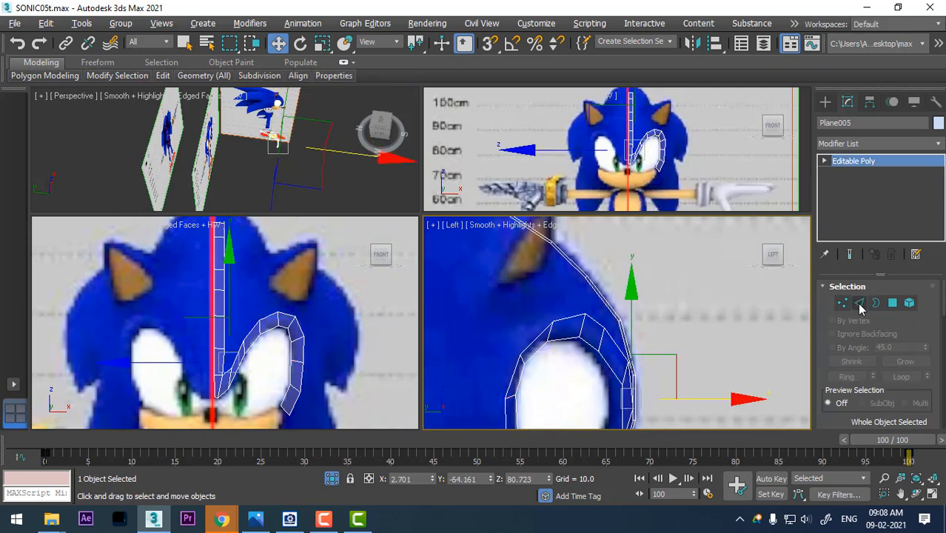
left_click(858, 304)
left_click(615, 347)
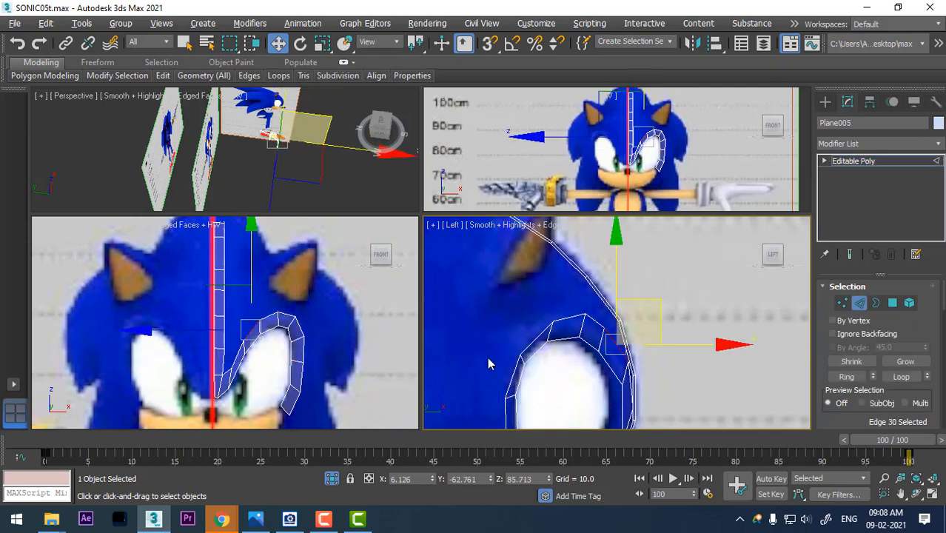
left_click(287, 314)
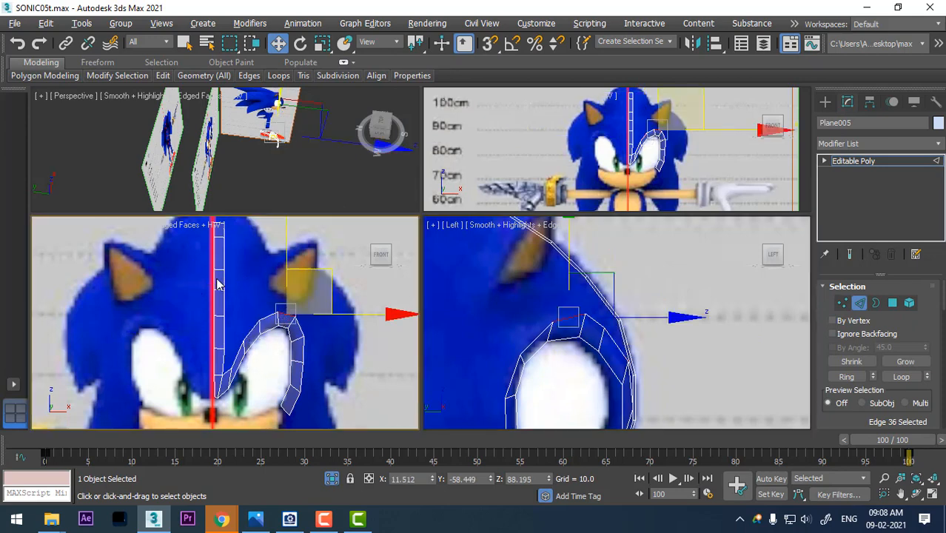
left_click(266, 320, "ctrl")
left_click(245, 342, "ctrl")
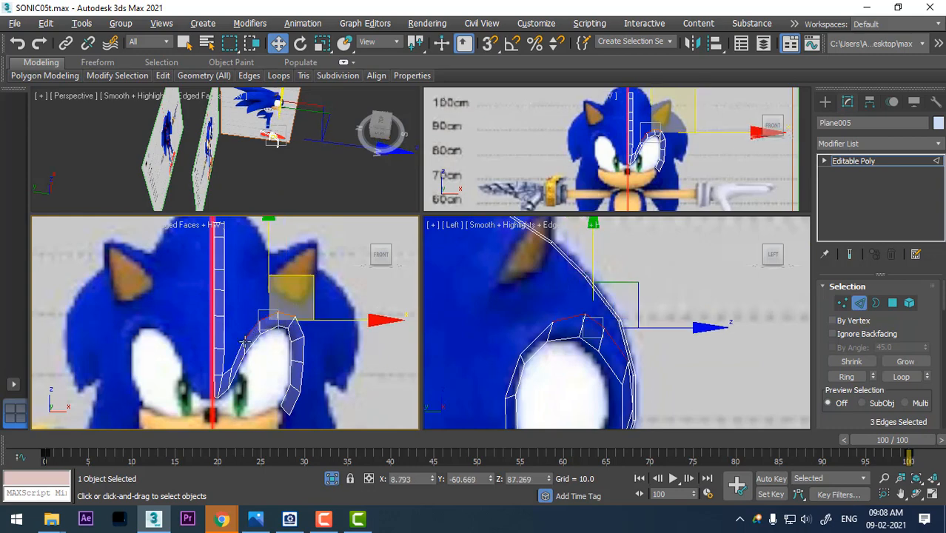
left_click(240, 350, "ctrl")
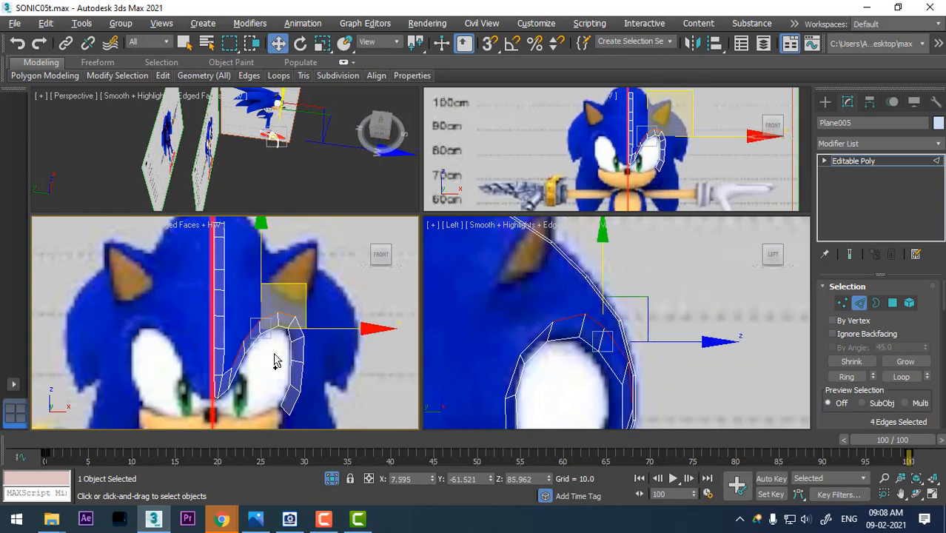
left_click(228, 354, "ctrl")
left_click(228, 329, "ctrl")
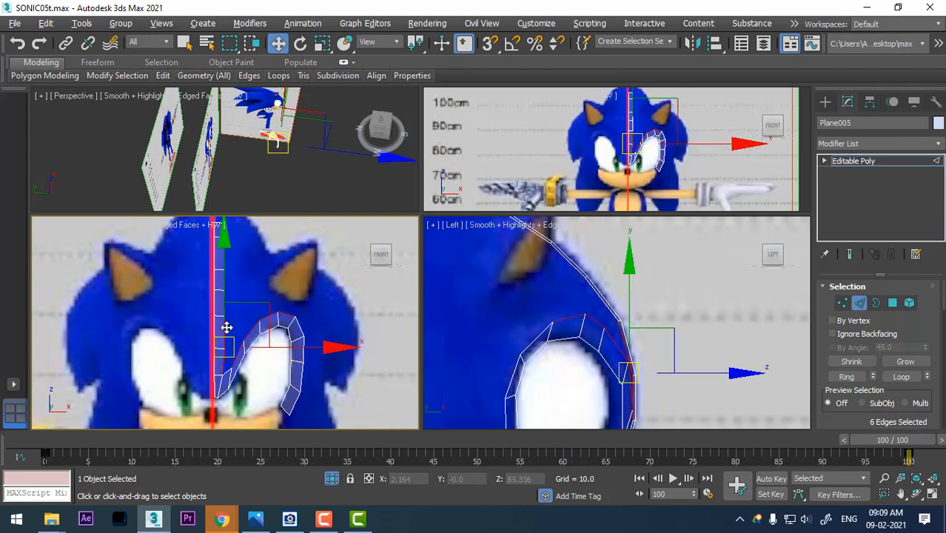
left_click(227, 302, "ctrl")
left_click(226, 281, "ctrl")
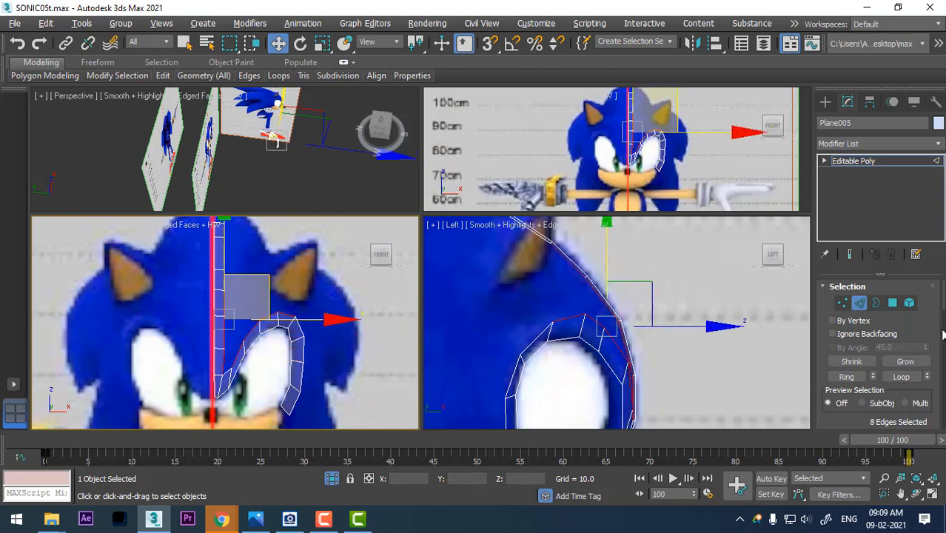
Step: Bridge the eight selected edges with two segments to fill the gap between the forehead strip and the eye strip
scroll(917, 323, "down", 3)
scroll(924, 415, "down", 2)
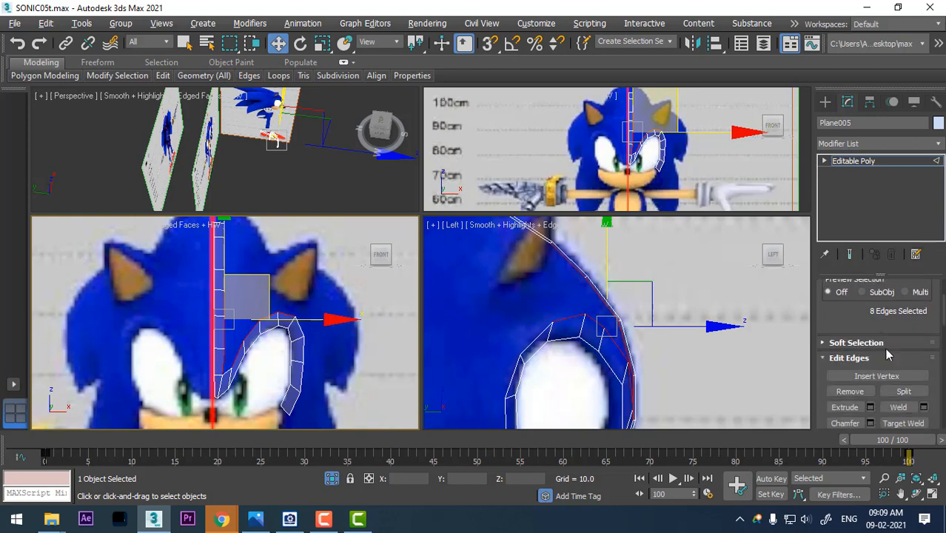
left_click(870, 418)
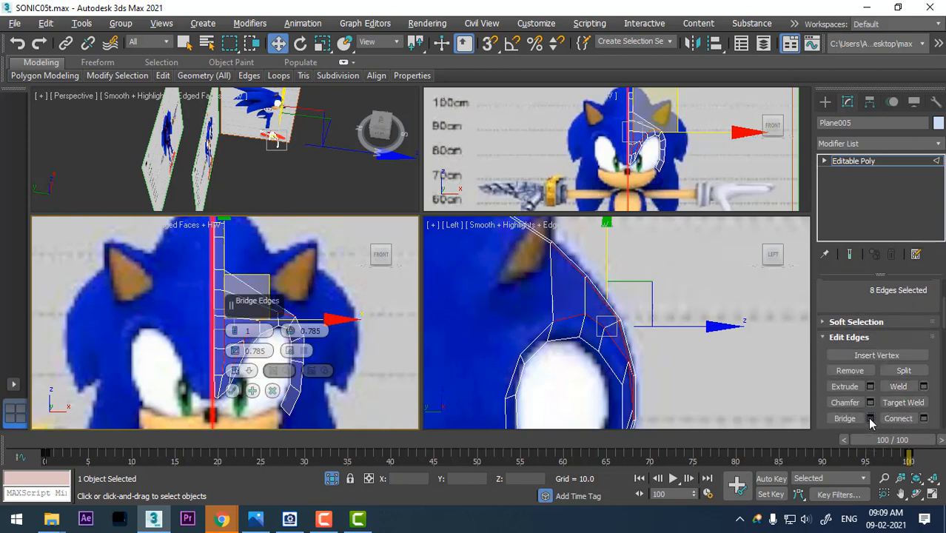
middle_click_drag(367, 356, 351, 385)
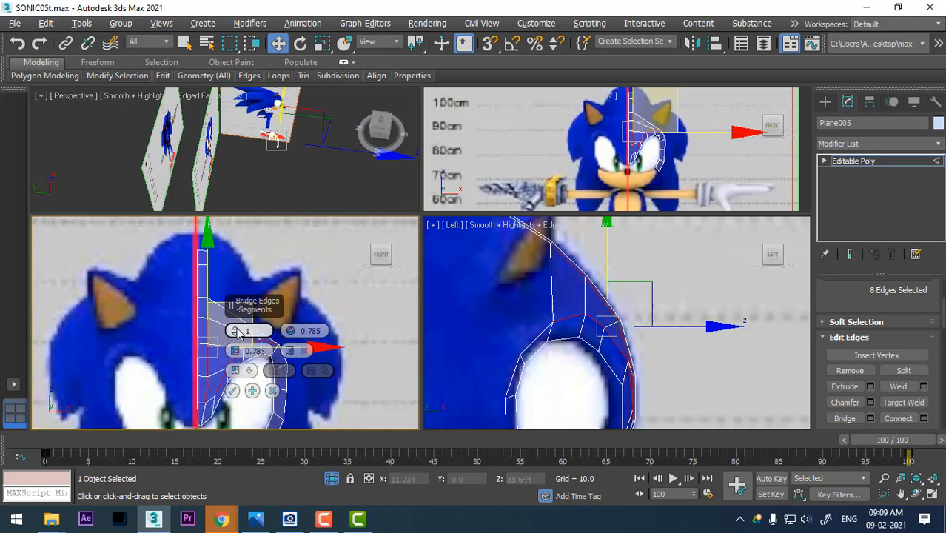
left_click(231, 390)
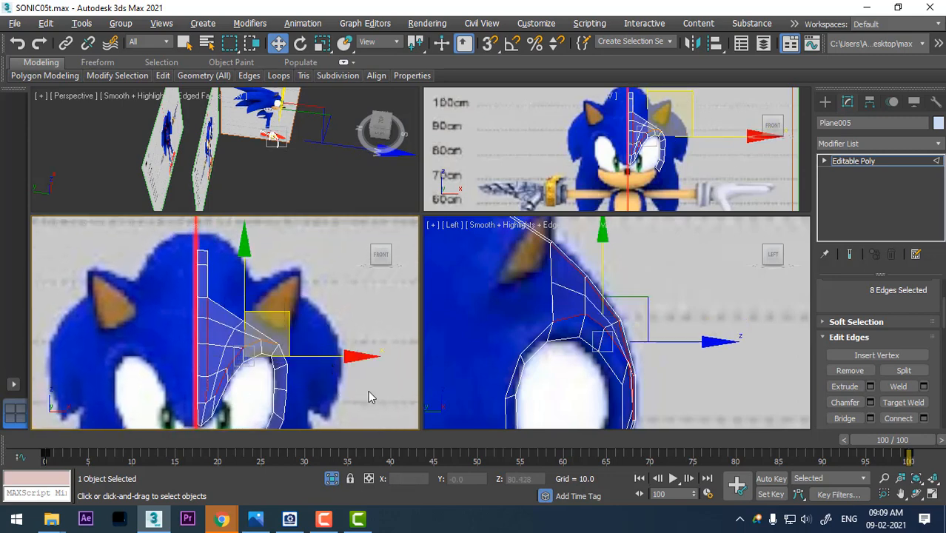
Step: Return the timeline to frame 0 so the head mesh displays opaque over the references
middle_click_drag(646, 353, 646, 360)
middle_click(679, 182)
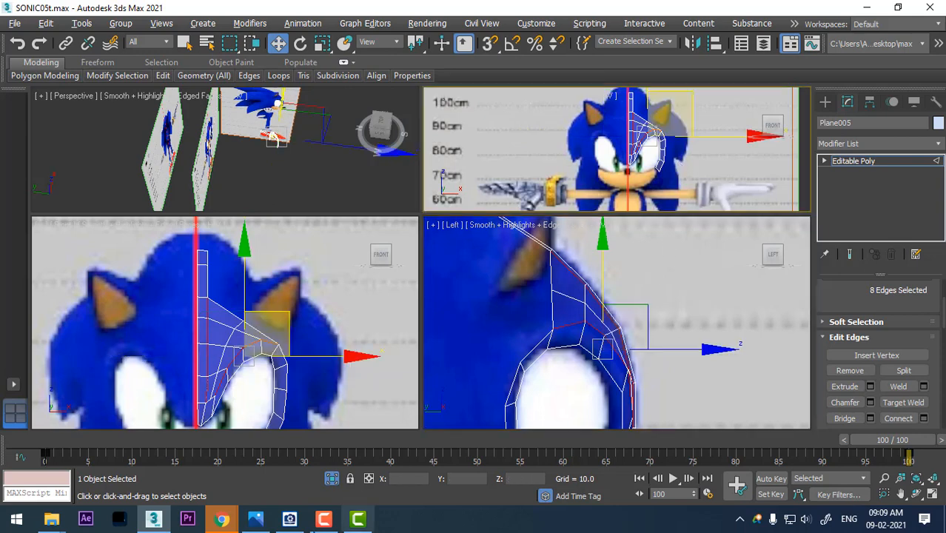
left_click_drag(190, 440, 5, 432)
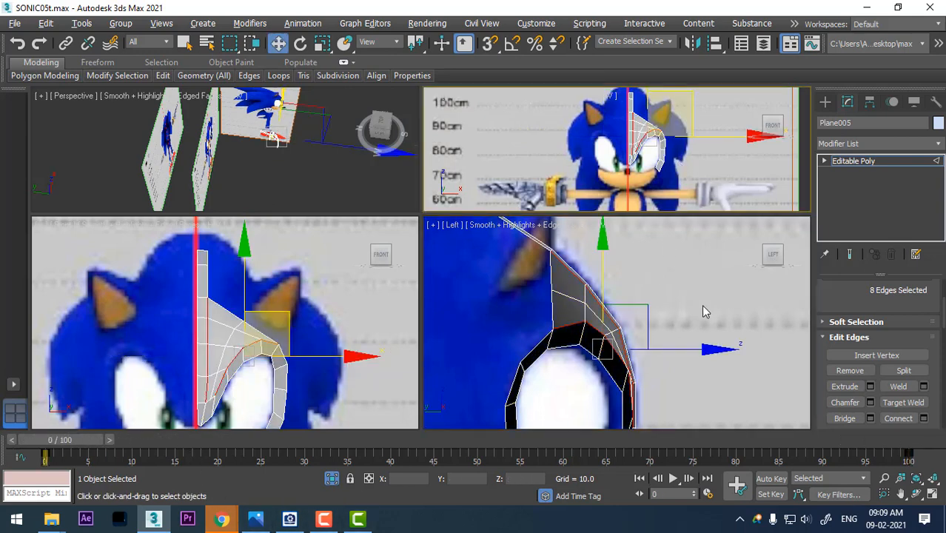
middle_click_drag(668, 152, 668, 160)
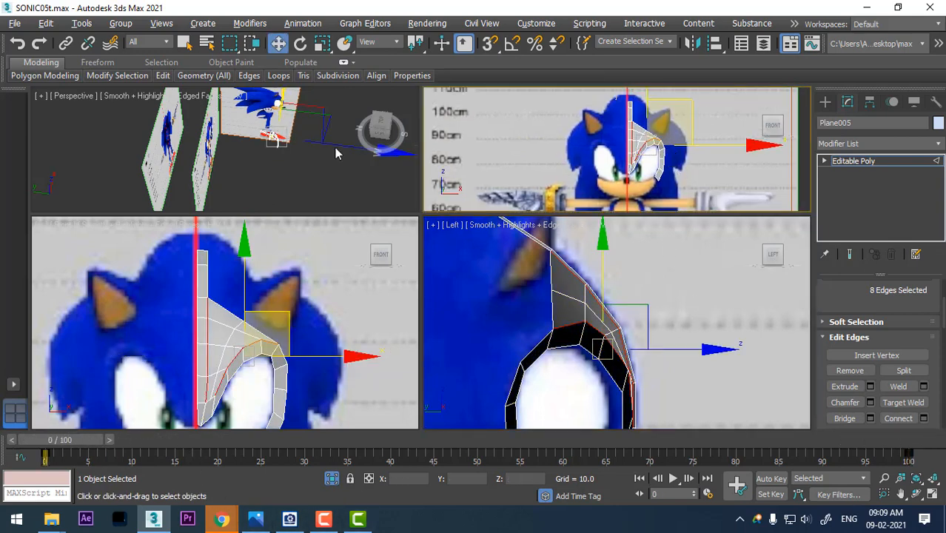
Step: Select the middle edge loop of the bridged patch in an enlarged Perspective view framed on the mesh
middle_click_drag(335, 153, 346, 191)
key("alt+w")
middle_click_drag(429, 190, 360, 188, "alt")
scroll(439, 196, "up", 3)
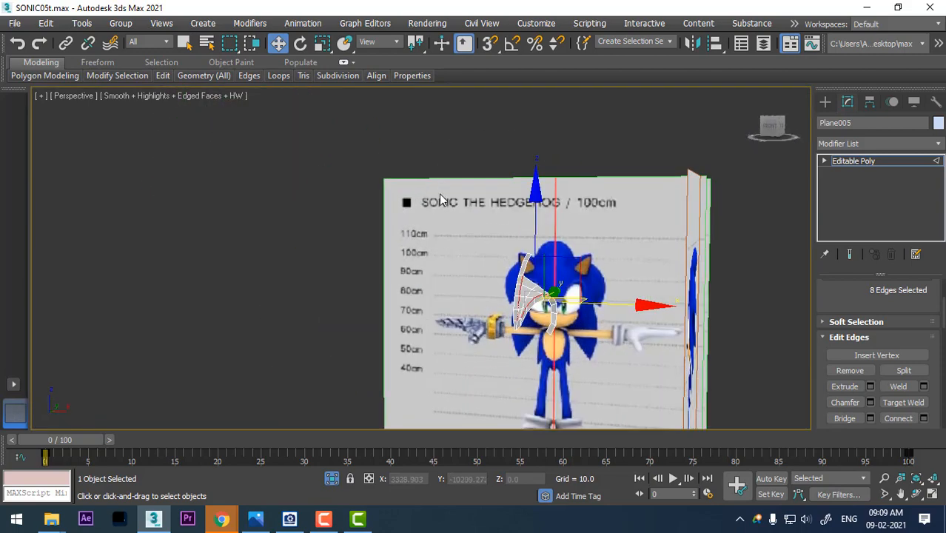
key("z")
middle_click_drag(608, 243, 454, 182, "alt")
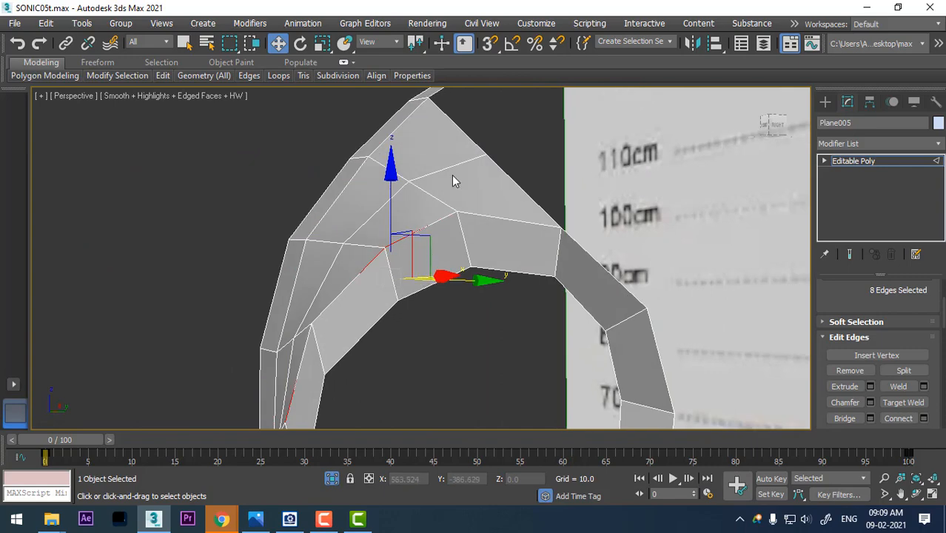
left_click(448, 168)
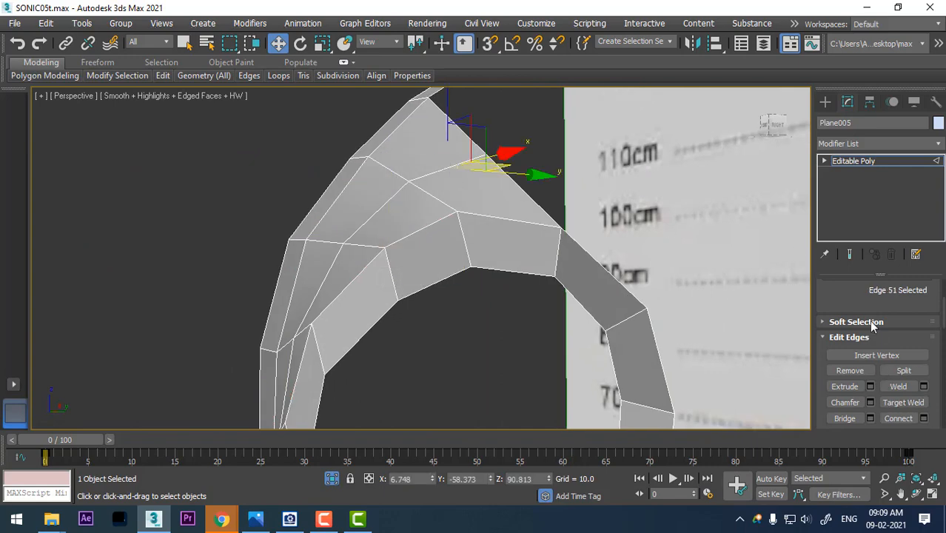
left_click_drag(856, 300, 845, 493)
left_click(845, 376)
scroll(481, 232, "up", 5)
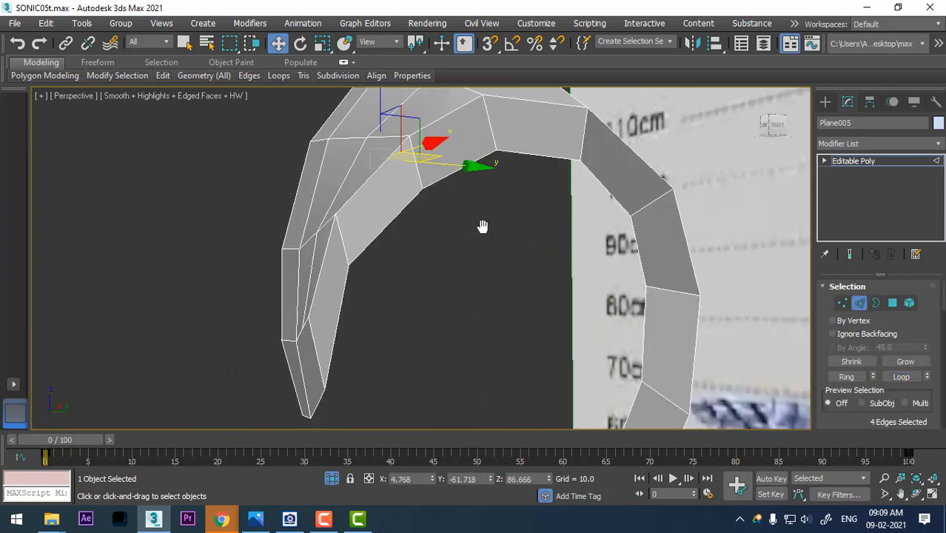
Step: Examine the bridged surface's curvature in Perspective with edged faces off and on, in shaded and wireframe display
middle_click_drag(481, 226, 504, 341, "alt")
key("F4")
key("F3")
key("F3")
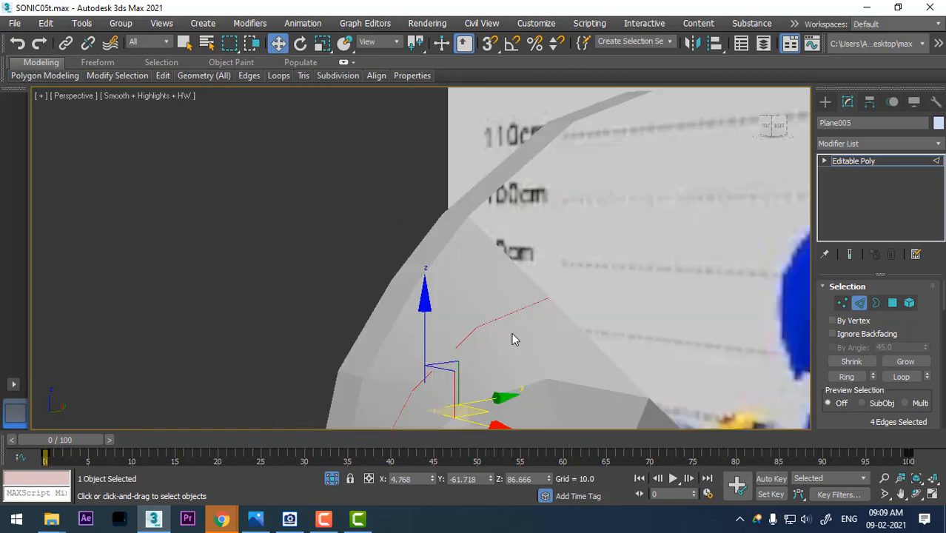
key("F3")
key("F3")
key("F4")
key("F3")
key("F3")
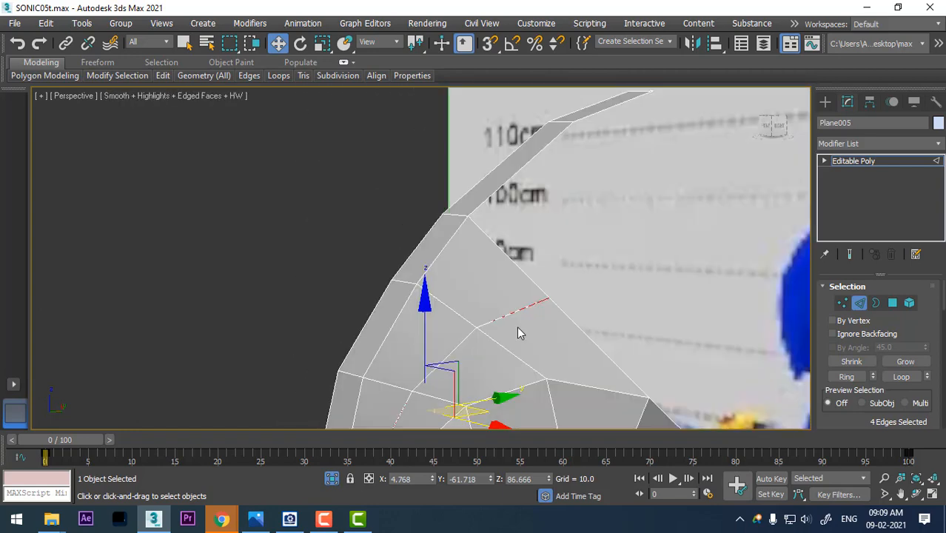
key("F3")
Step: Move the patch's middle edge loop slightly forward in the Left view, to about Y -61.9, Z 86.7
middle_click_drag(518, 333, 527, 222)
key("alt+w")
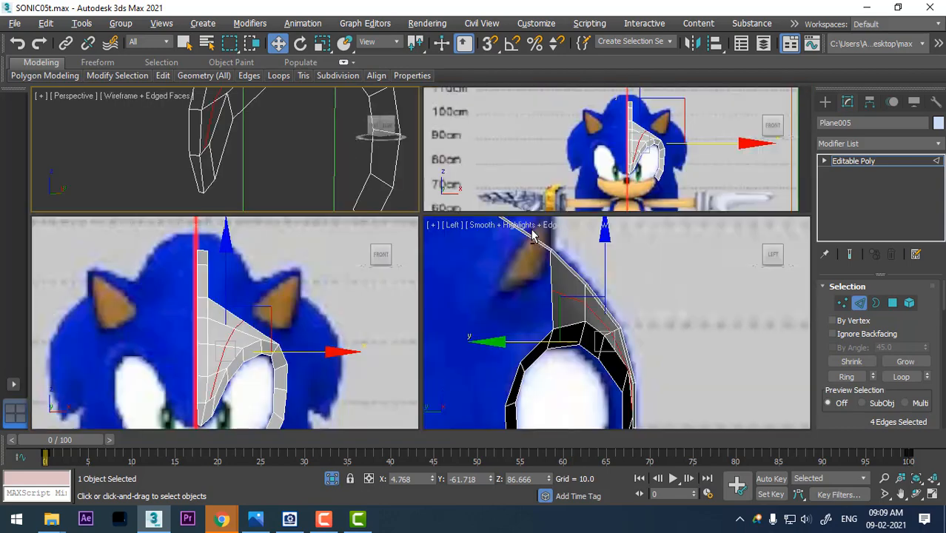
scroll(630, 322, "up", 3)
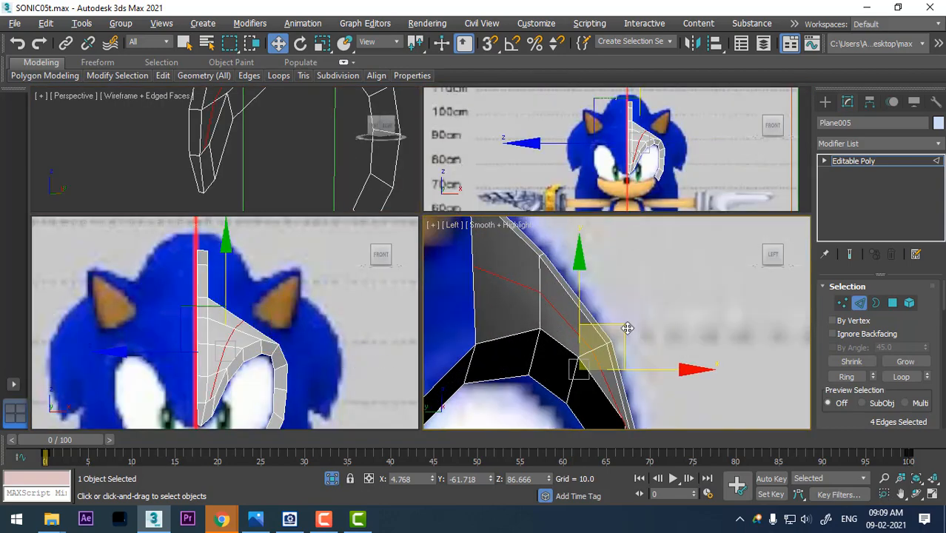
left_click_drag(623, 328, 631, 327)
middle_click_drag(320, 344, 321, 290)
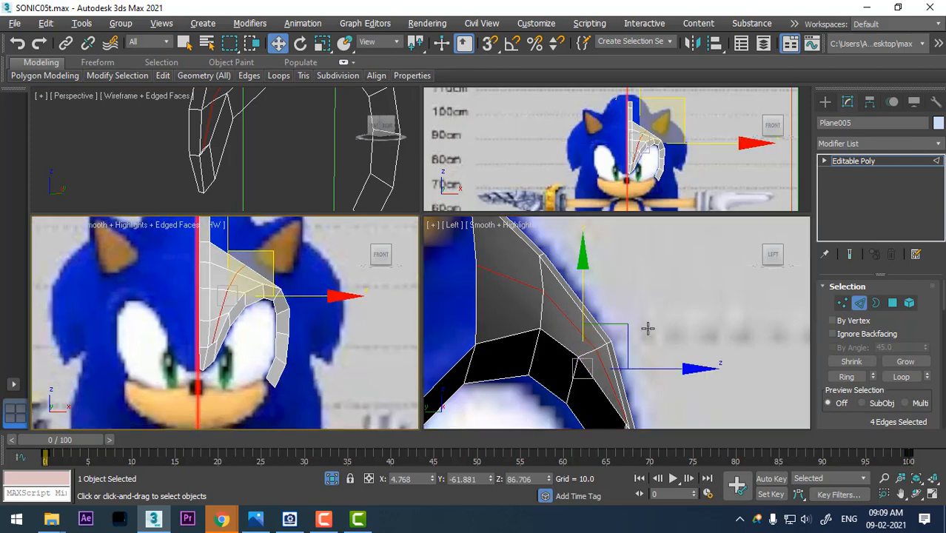
Step: Connect the upper and lower edges of the polygon at the eye strip's inner lower tip with a new vertical edge
middle_click_drag(235, 135, 250, 177)
key("alt+w")
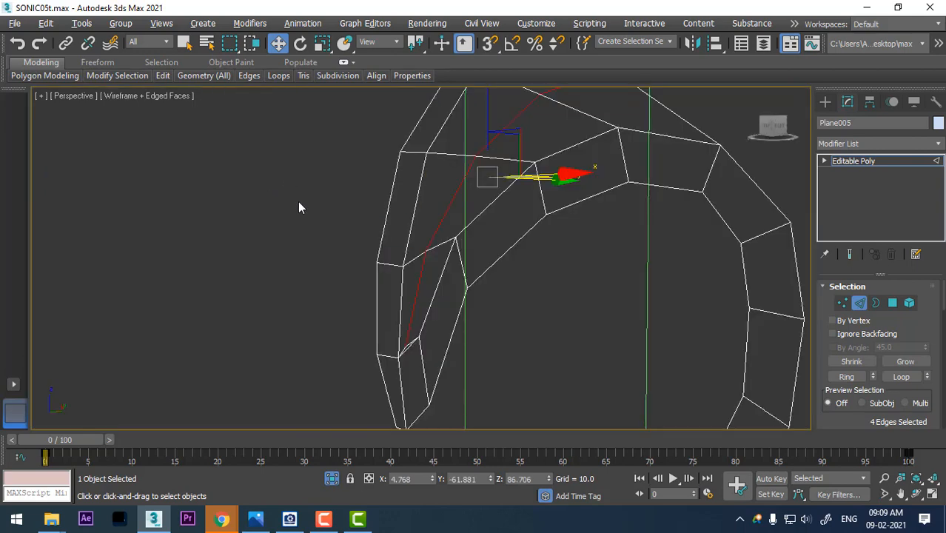
mouse_move(498, 330)
middle_mouse_down("alt")
mouse_move(532, 332)
mouse_move(451, 340)
mouse_move(422, 310)
mouse_move(413, 382)
middle_mouse_up("alt")
key("F3")
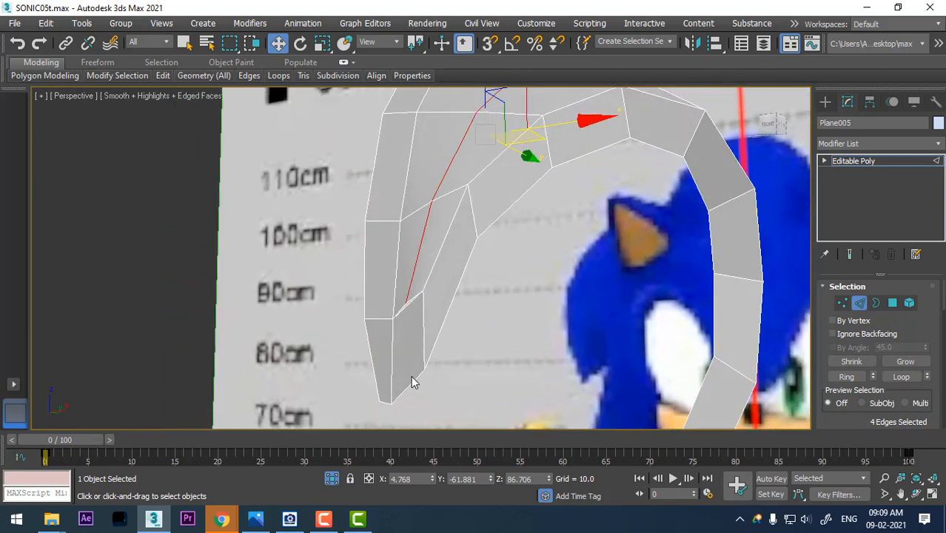
left_click(408, 385)
middle_click_drag(469, 201, 470, 261, "alt")
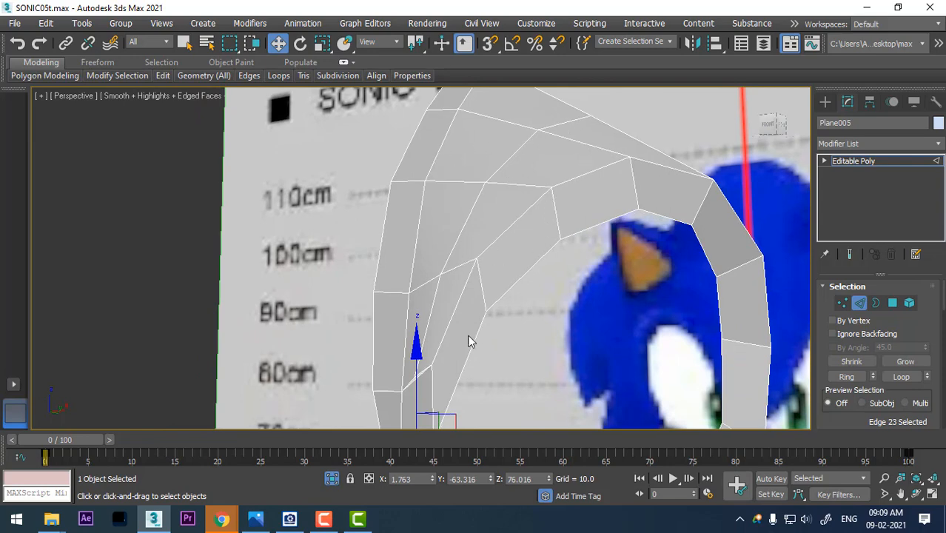
middle_click_drag(418, 363, 425, 340, "alt")
left_click(433, 321, "ctrl")
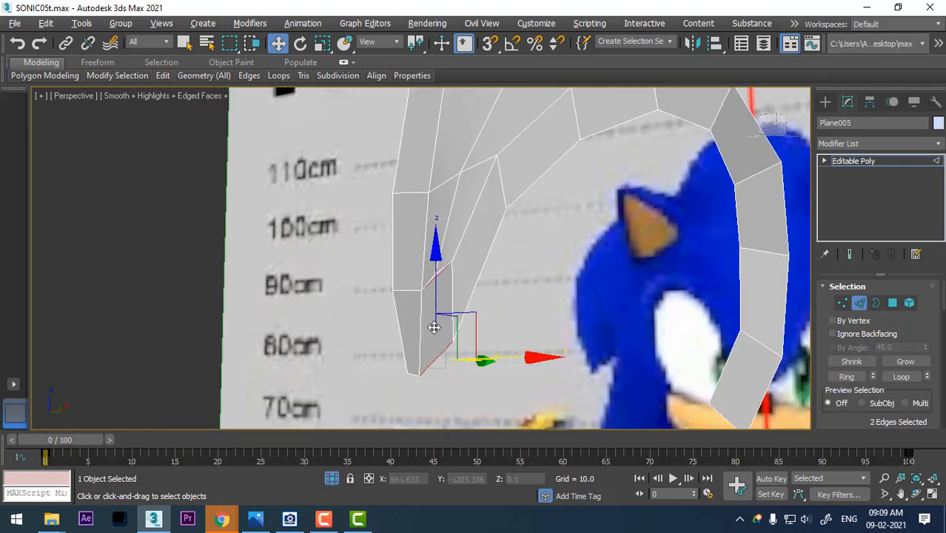
right_click(471, 257)
left_click(438, 317)
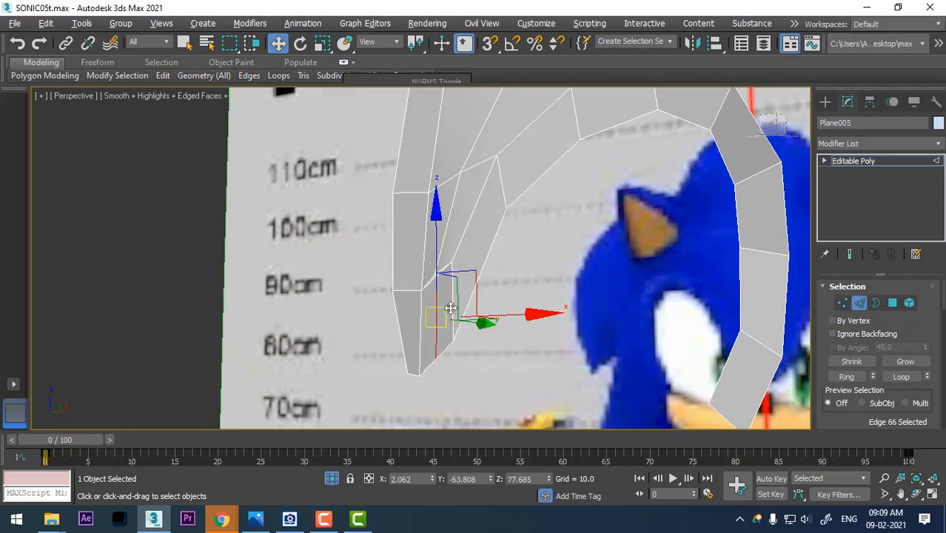
scroll(454, 305, "up", 3)
scroll(454, 305, "down", 2)
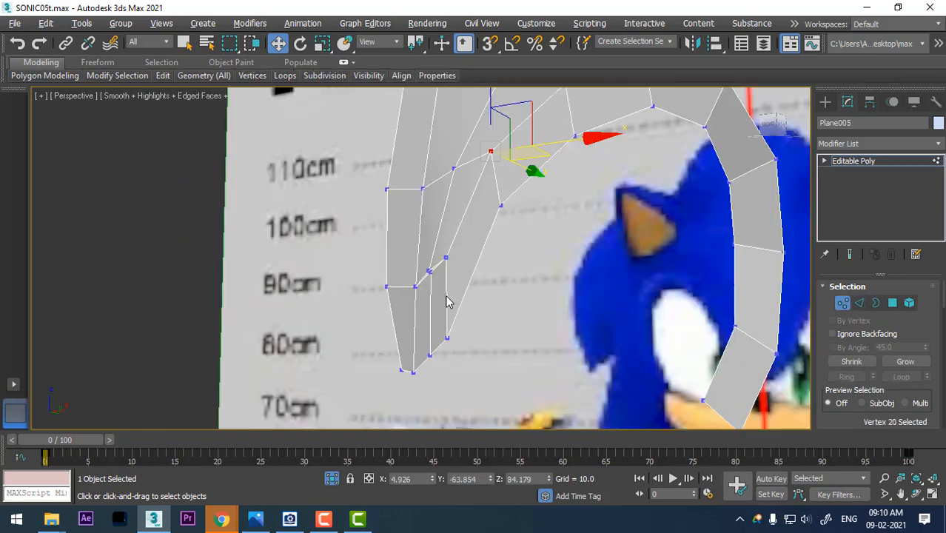
Step: Collapse the two nearly overlapping vertices near the lower tip of the brow mesh into one and return to object level
left_click(426, 272)
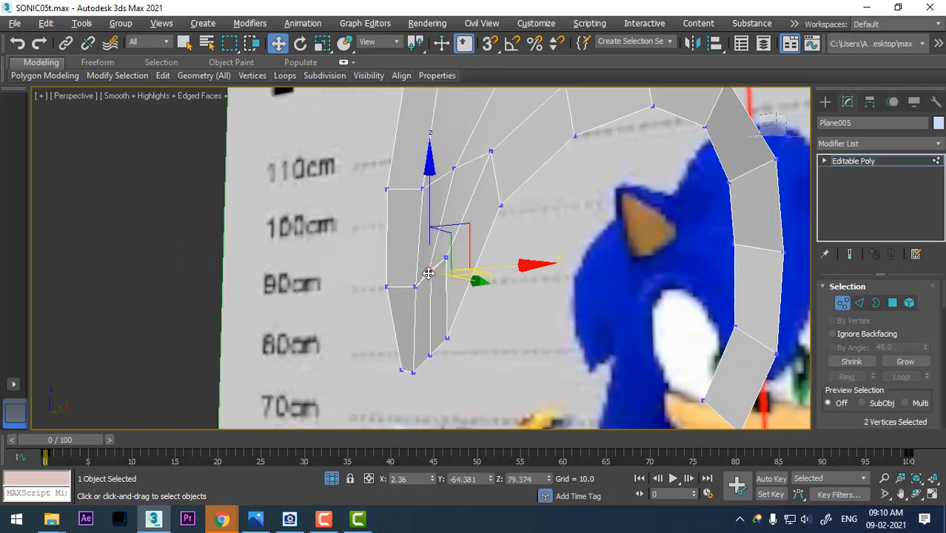
right_click(424, 269)
left_click(403, 117)
right_click(479, 213)
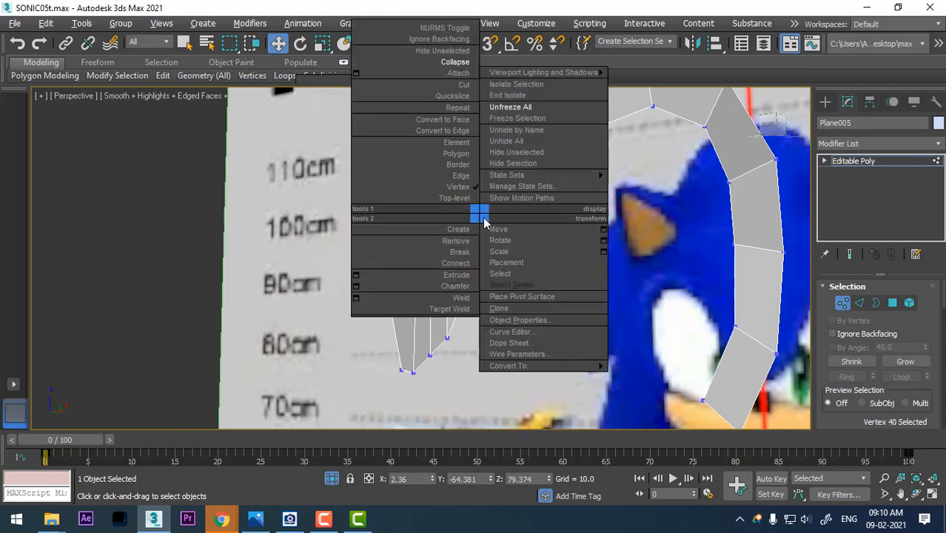
left_click(448, 203)
Step: Reselect the brow mesh and show it in the four-viewport layout
left_click(622, 314)
scroll(591, 326, "down", 2)
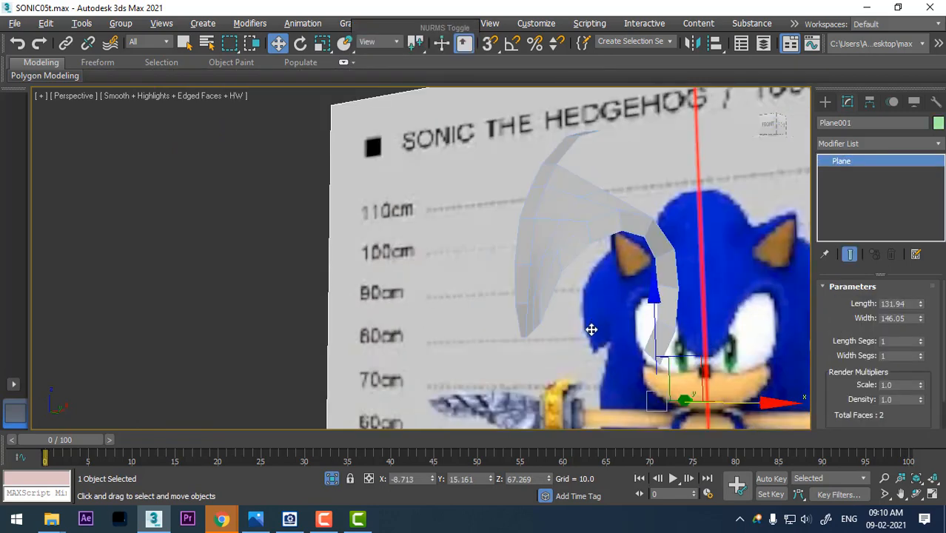
middle_click_drag(591, 329, 564, 318)
left_click(570, 260)
key("alt+w")
scroll(547, 348, "down", 5)
middle_click_drag(222, 329, 226, 318)
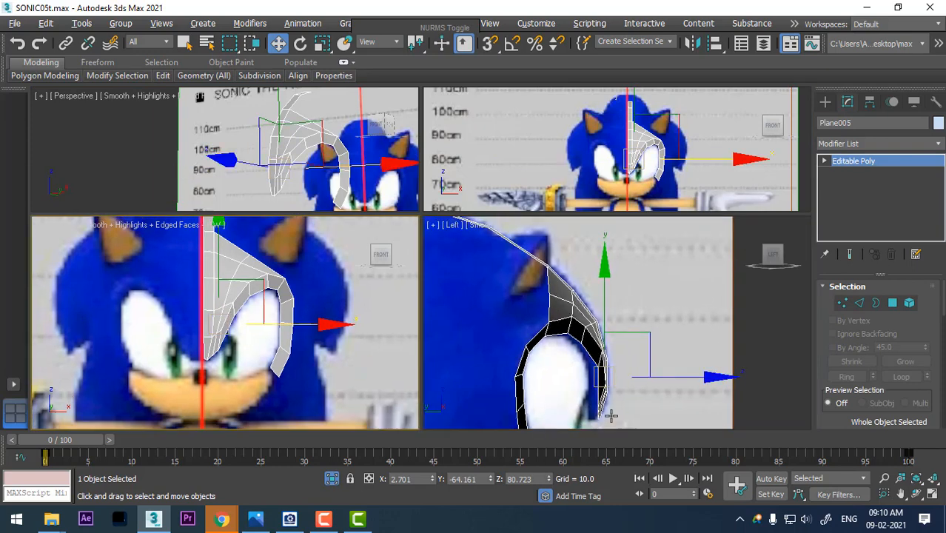
middle_click_drag(573, 369, 623, 338)
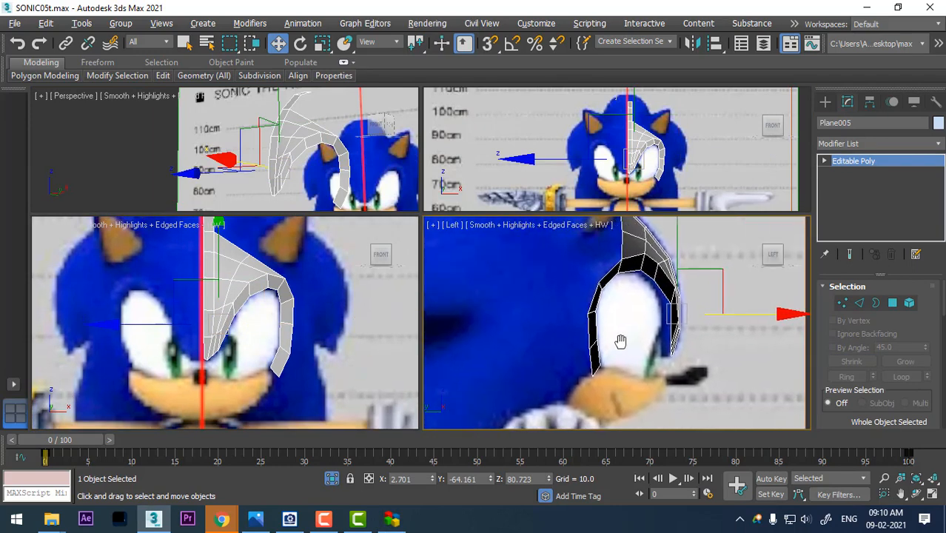
Step: Extend the four outer edges beside the eye about 3.4 units backward and 0.8 units up in the side view as a new strip
left_click(858, 303)
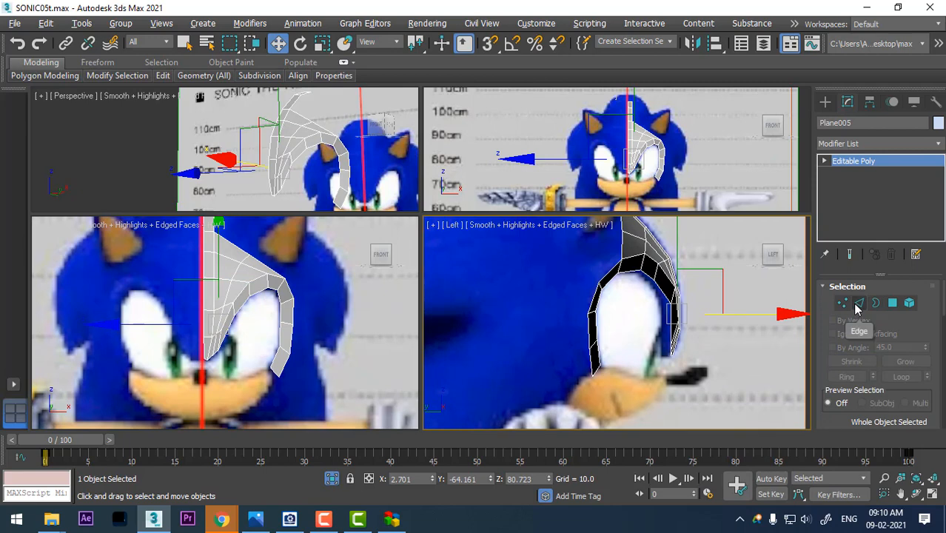
left_click(605, 272)
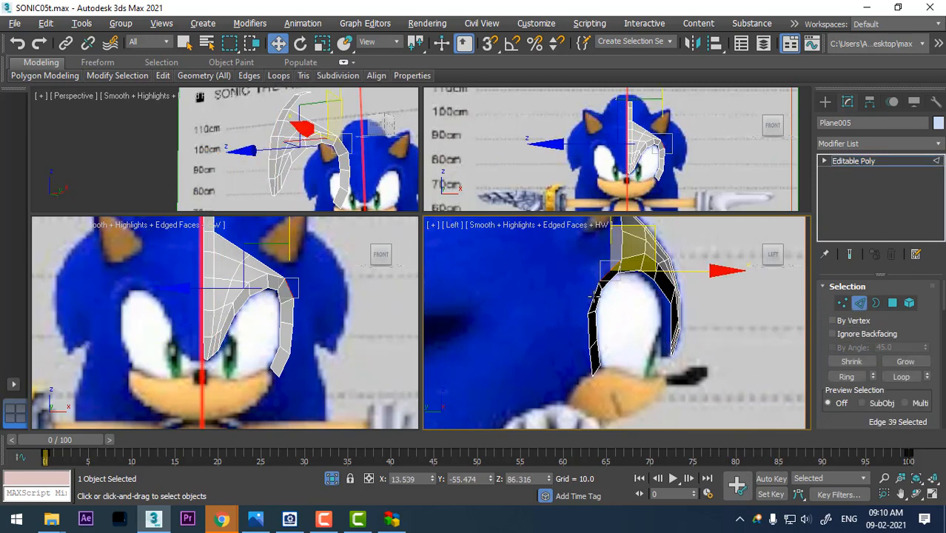
left_click(592, 298, "ctrl")
left_click(589, 331, "ctrl")
left_click(593, 365, "ctrl")
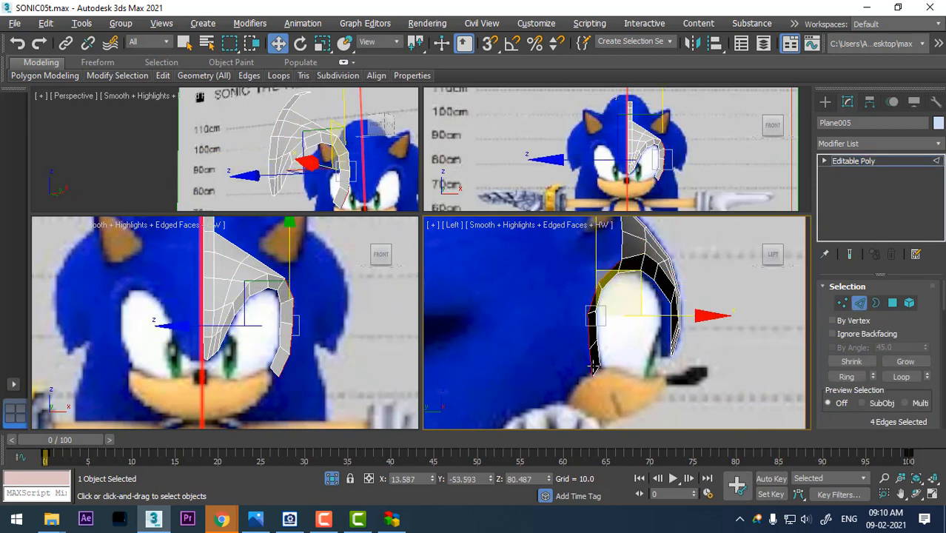
scroll(322, 364, "up", 3)
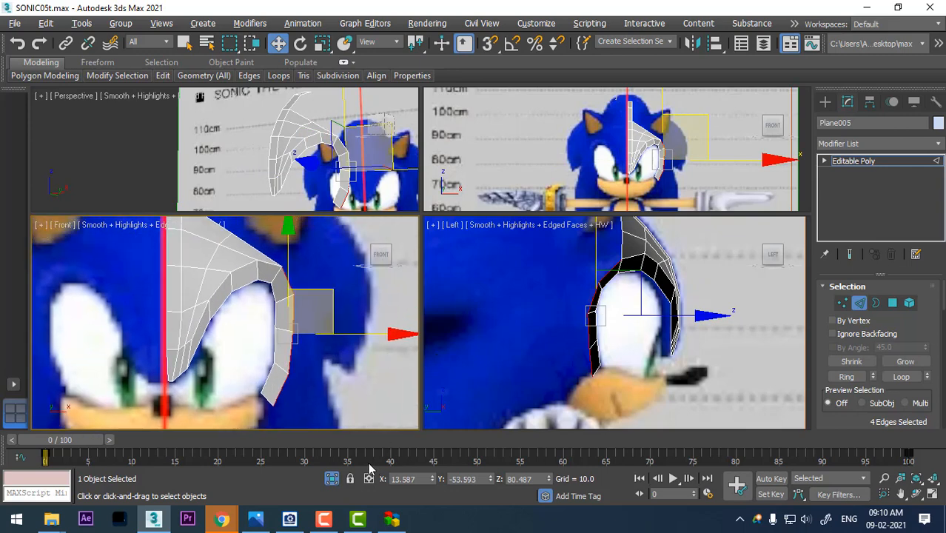
left_click_drag(361, 444, 893, 444)
scroll(634, 362, "up", 3)
middle_click_drag(556, 299, 605, 368)
left_click_drag(659, 311, 608, 296)
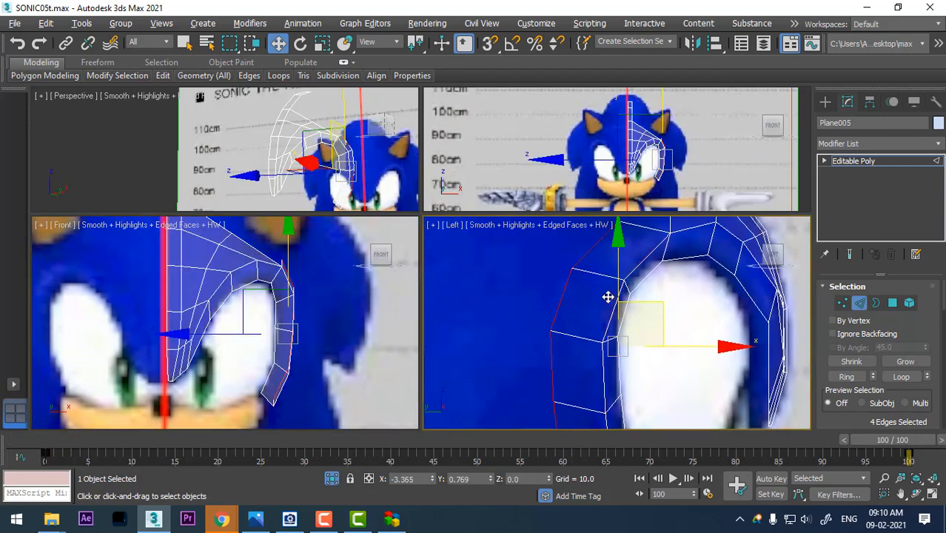
Step: Move the new strip's outer edges 1.8 units outward in the front view
scroll(622, 350, "down", 3)
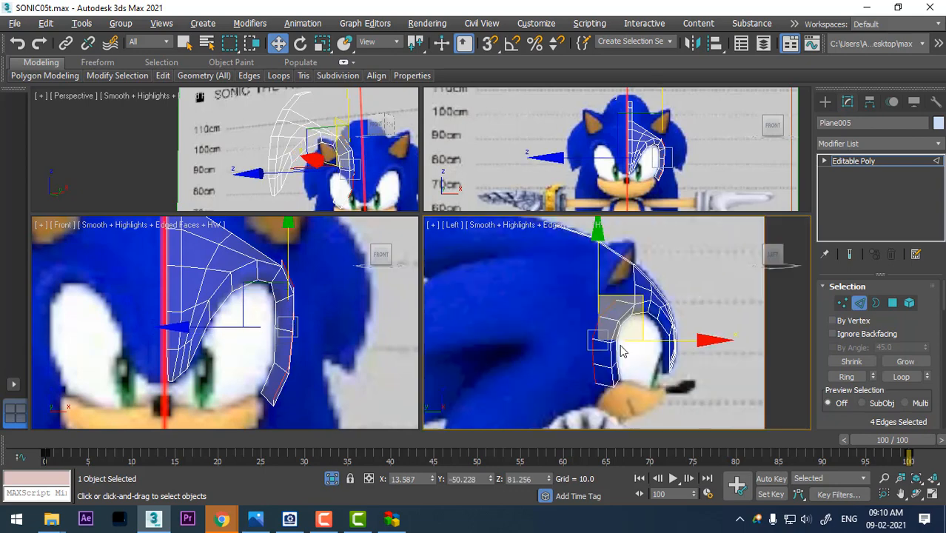
scroll(366, 329, "up", 2)
left_click_drag(392, 332, 410, 335)
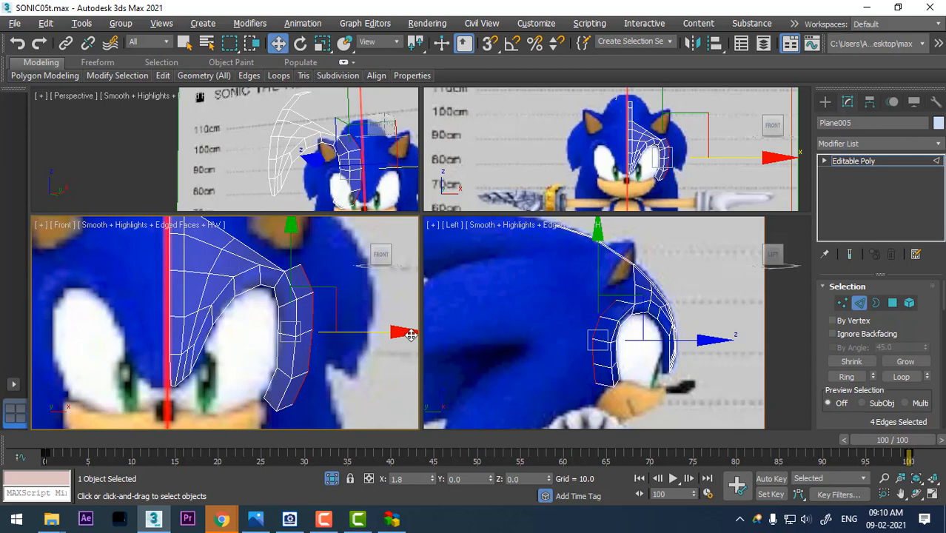
Step: Extend the outer edges about 6.2 units further back as a second strip and shift them about 1.8 units outward
middle_click_drag(714, 338, 716, 338)
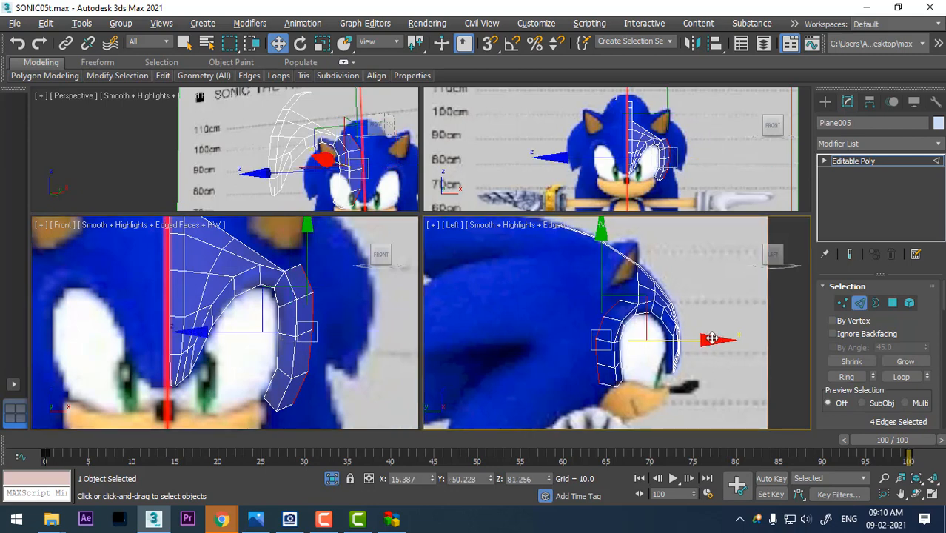
left_click_drag(711, 338, 676, 338)
middle_click(316, 357)
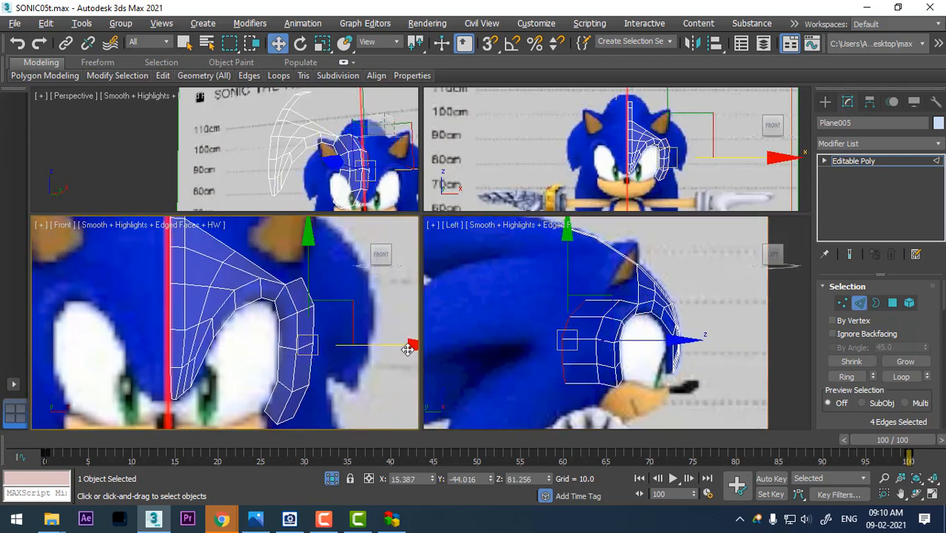
left_click_drag(407, 350, 436, 353)
Step: Select the middle edge loop between the two new side strips and move it about 0.4 units outward in the front view
middle_click_drag(579, 372, 555, 327)
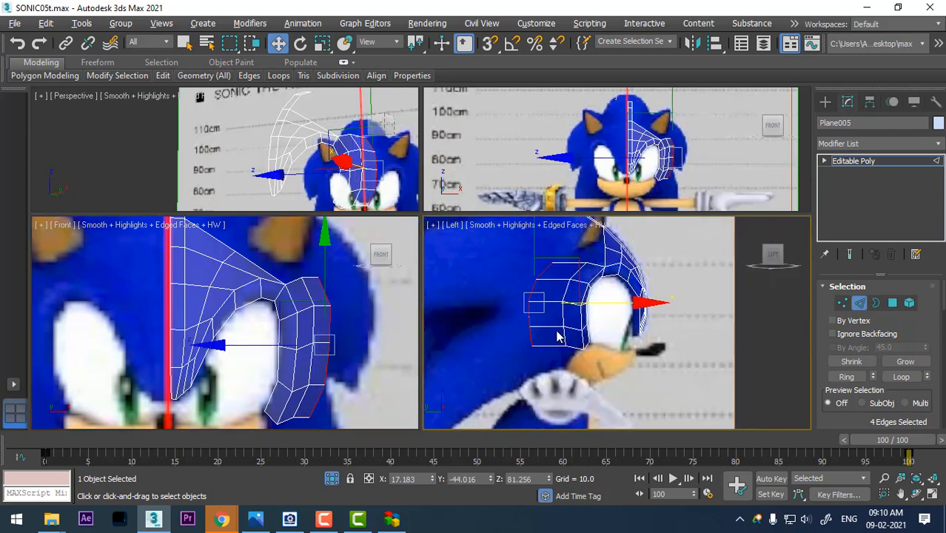
left_click(564, 316)
left_click(901, 378)
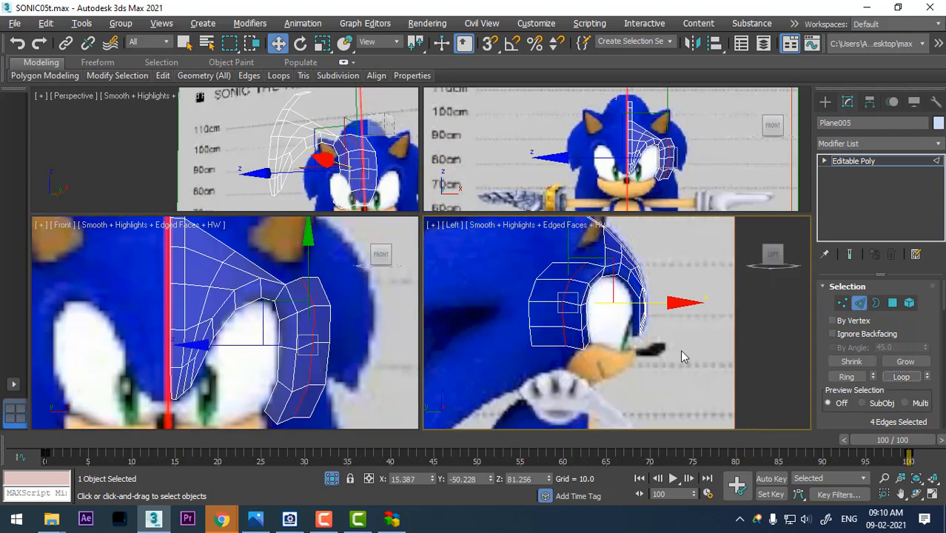
middle_click_drag(366, 362, 371, 364)
left_click_drag(373, 350, 378, 350)
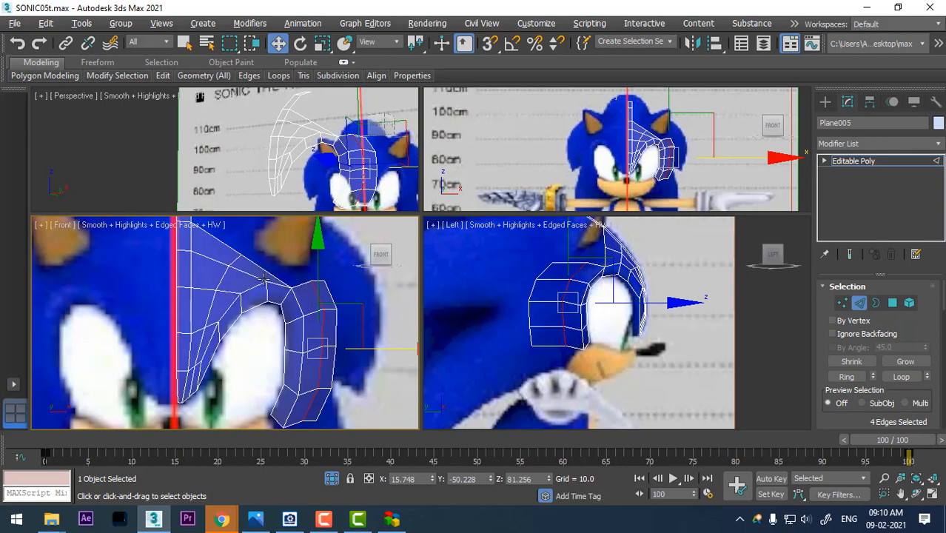
Step: Extend the bottom end edge of the eye rim forward along the muzzle, then pull it inward to about X 9.7 in the front view
middle_click_drag(236, 292, 220, 258)
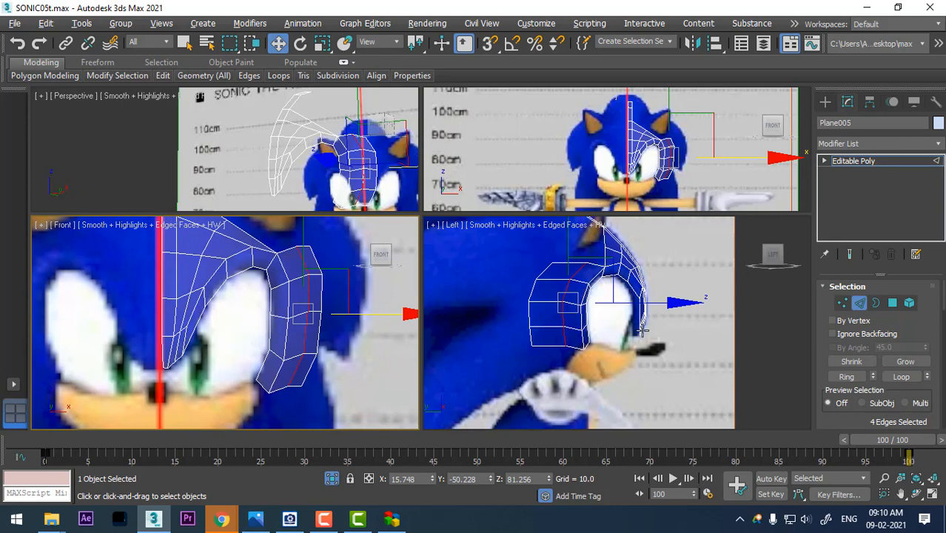
scroll(641, 331, "up", 2)
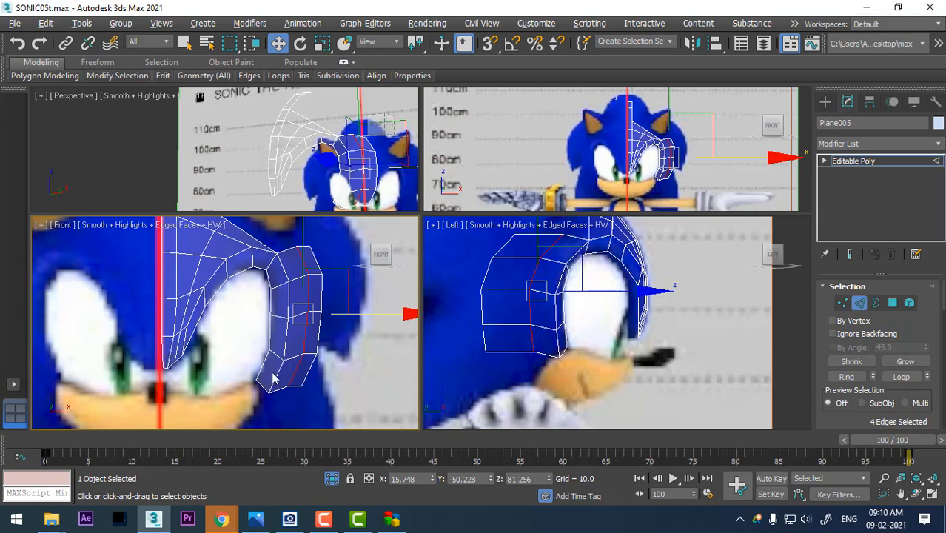
middle_click_drag(271, 376, 297, 365)
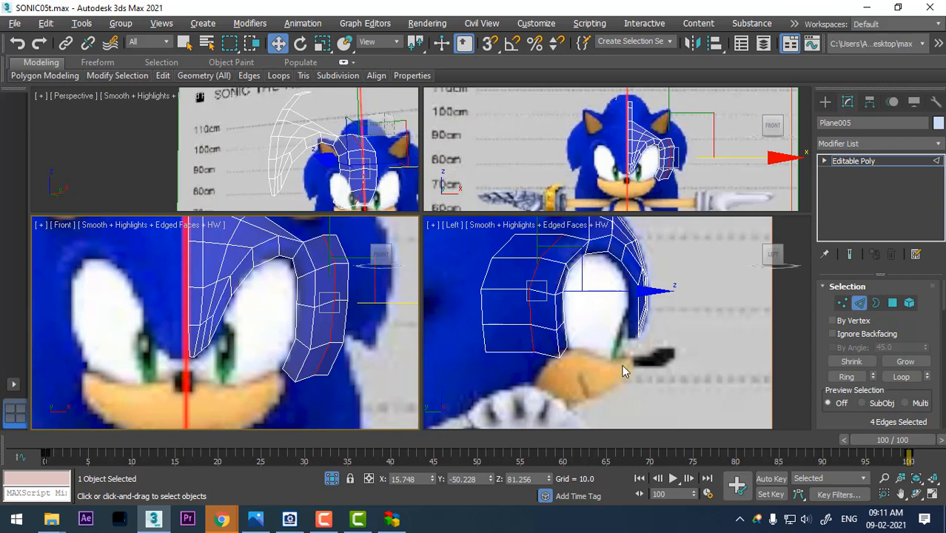
mouse_move(566, 377)
middle_mouse_down()
mouse_move(545, 390)
mouse_move(530, 327)
mouse_move(555, 385)
middle_mouse_up()
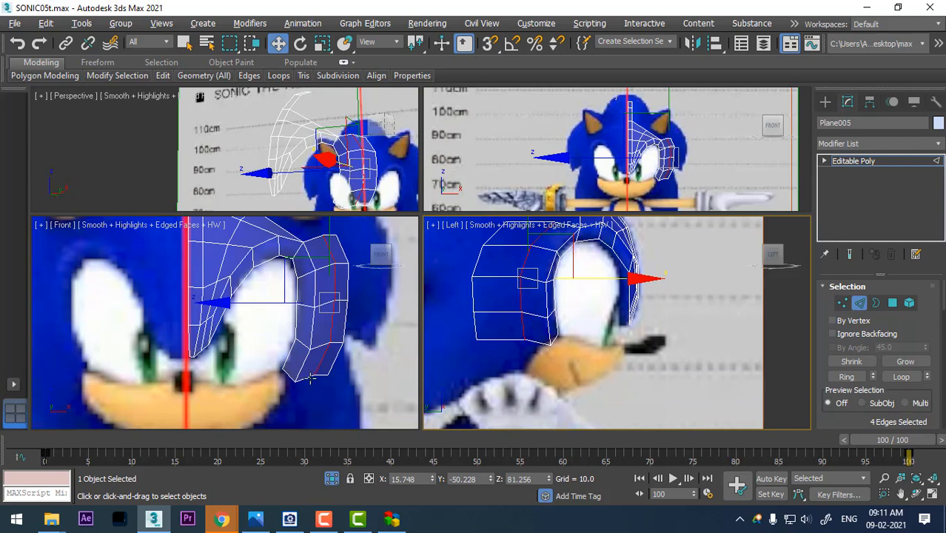
middle_click_drag(277, 379, 275, 330)
left_click(290, 330)
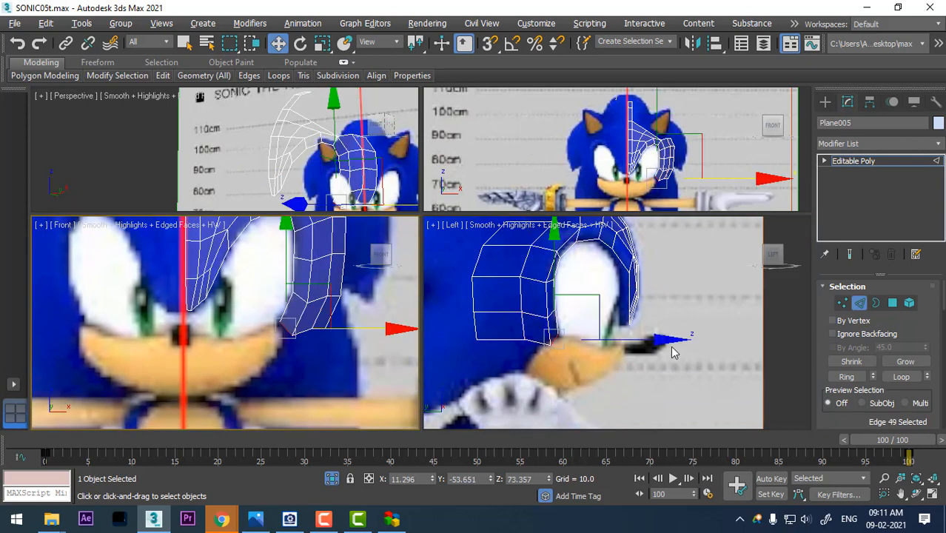
middle_click_drag(672, 352, 648, 342)
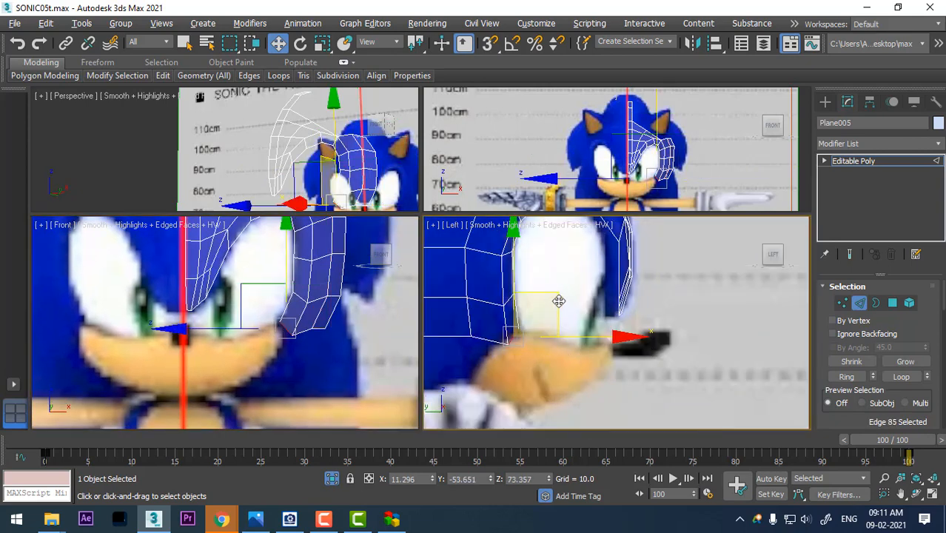
left_click(532, 347)
scroll(317, 342, "up", 2)
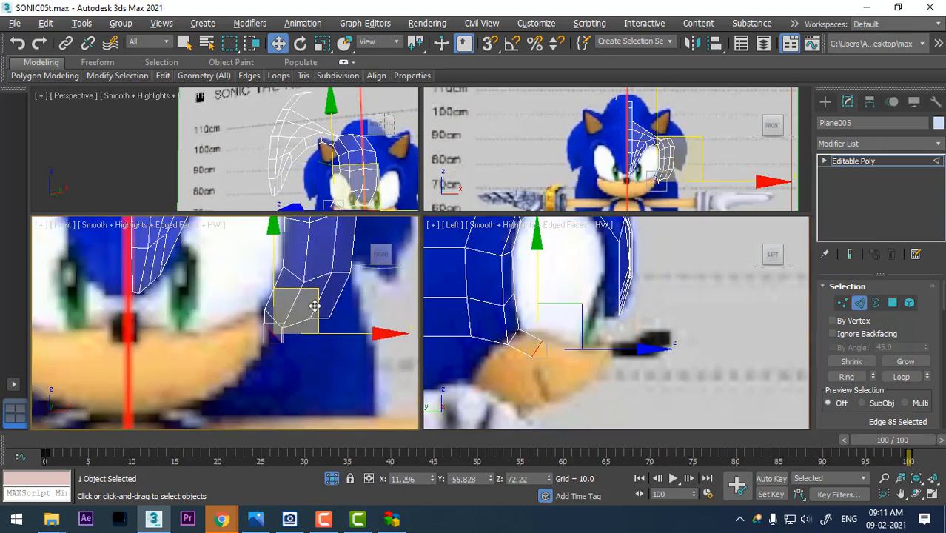
left_click_drag(313, 296, 273, 296)
scroll(628, 360, "up", 2)
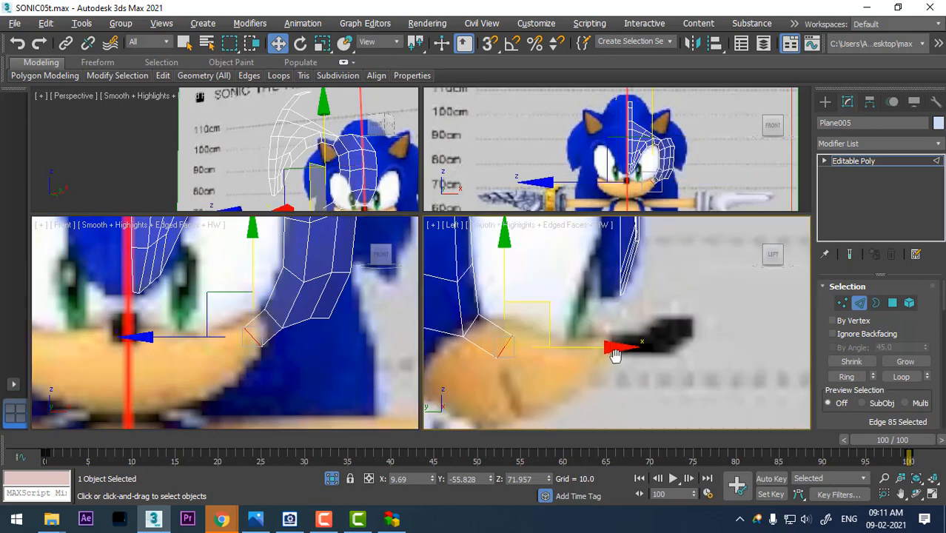
Step: Extend the muzzle strip's end edge with a second polygon, placing it at about X 6.9, Y -59.8, Z 70.3
middle_click_drag(614, 353, 626, 348)
left_click_drag(556, 303, 615, 315, "shift")
middle_click_drag(116, 314, 129, 294)
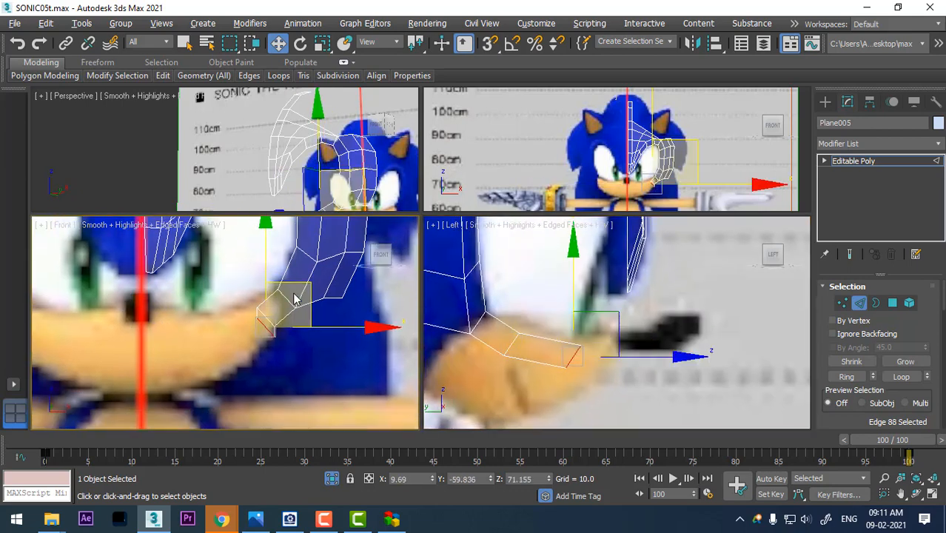
left_click_drag(304, 282, 271, 299)
middle_click_drag(629, 363, 629, 367)
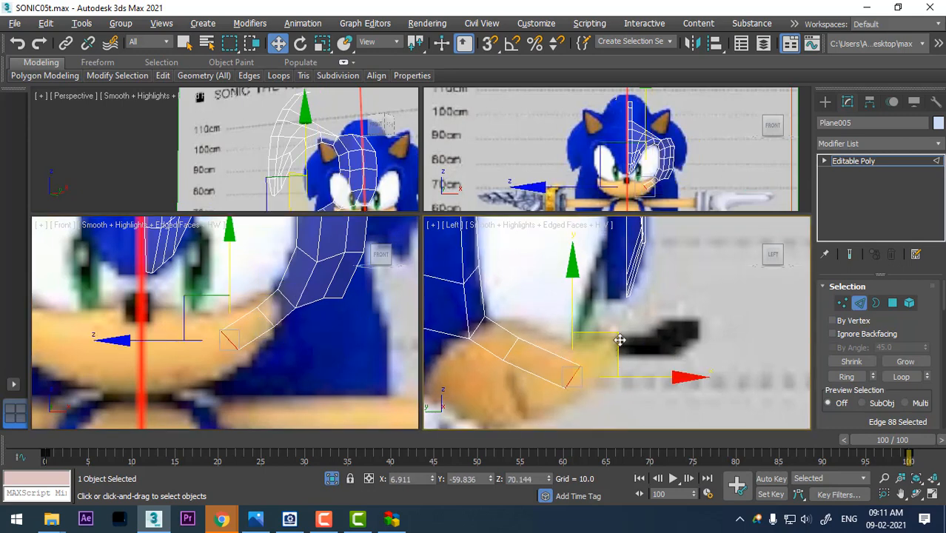
left_click_drag(619, 339, 621, 337)
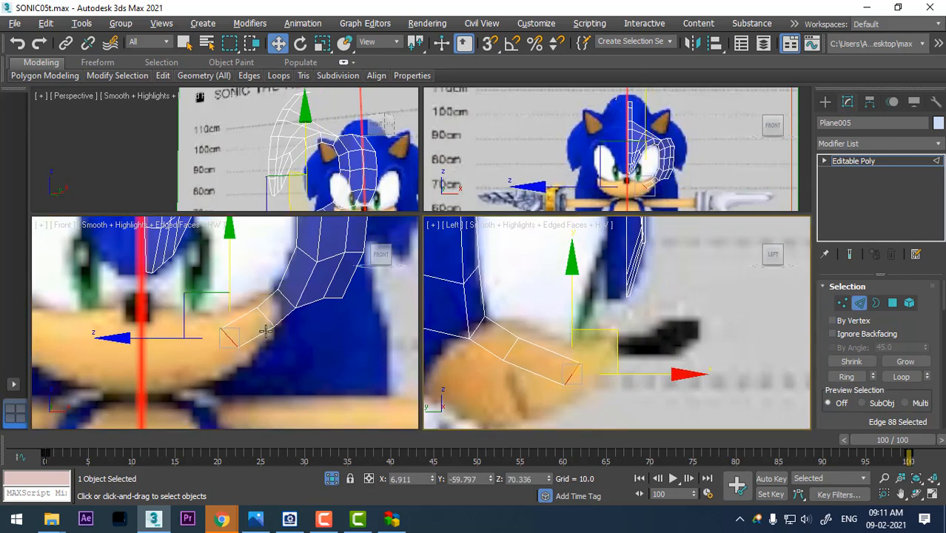
Step: Extend the muzzle strip to the face's centre line, rotate its end edge upright, and place it at about X 0.2
middle_click_drag(272, 305, 289, 304)
left_click_drag(288, 296, 209, 315, "shift")
key("e")
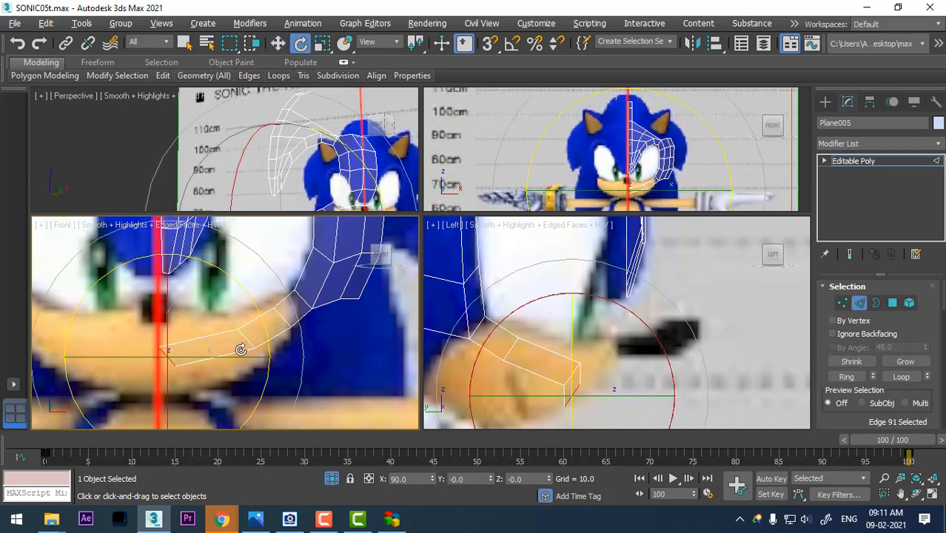
key("w")
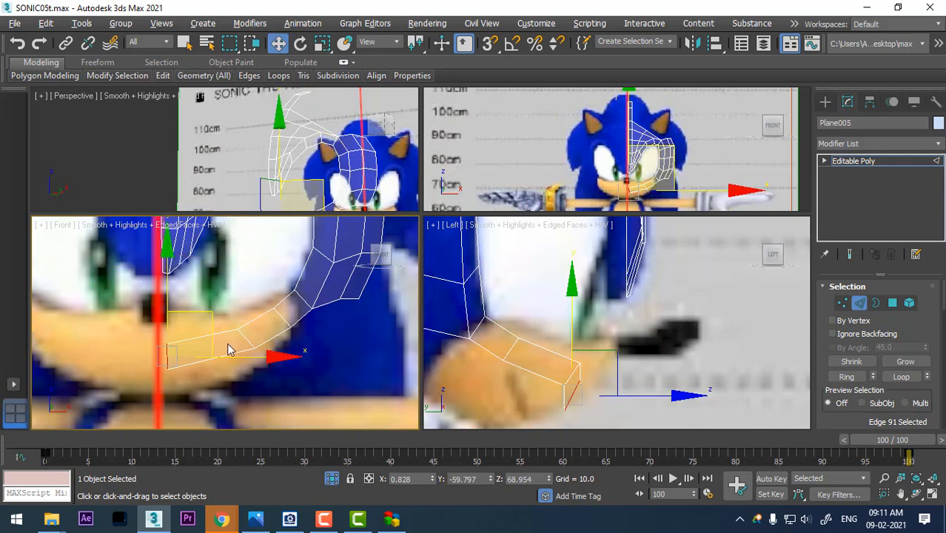
left_click_drag(205, 316, 197, 317)
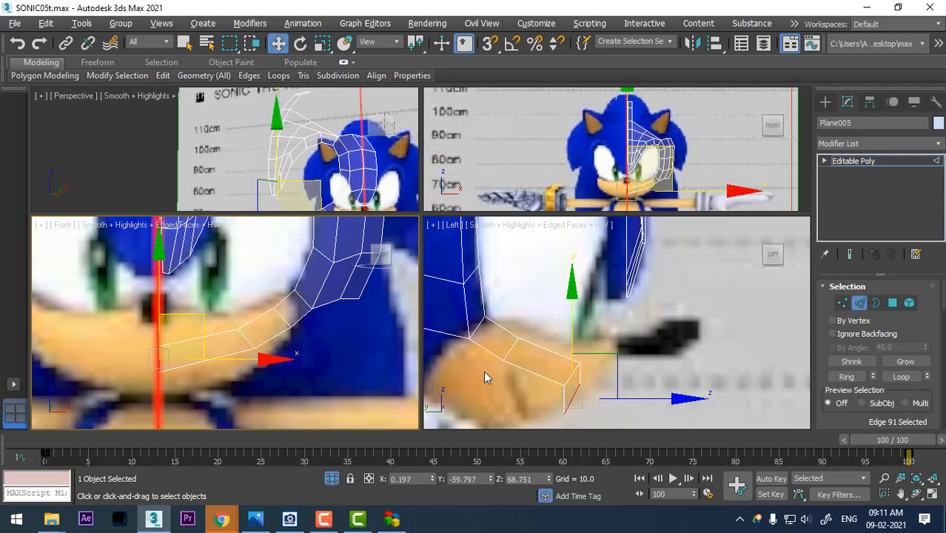
Step: Move the muzzle strip's centre edge forward and up in the side view to about Y -62.7, Z 71.4 beneath the nose
middle_click_drag(618, 355, 614, 371)
left_click_drag(614, 372, 651, 340)
middle_click_drag(631, 376, 636, 348)
scroll(625, 327, "up", 2)
scroll(637, 337, "down", 2)
key("e")
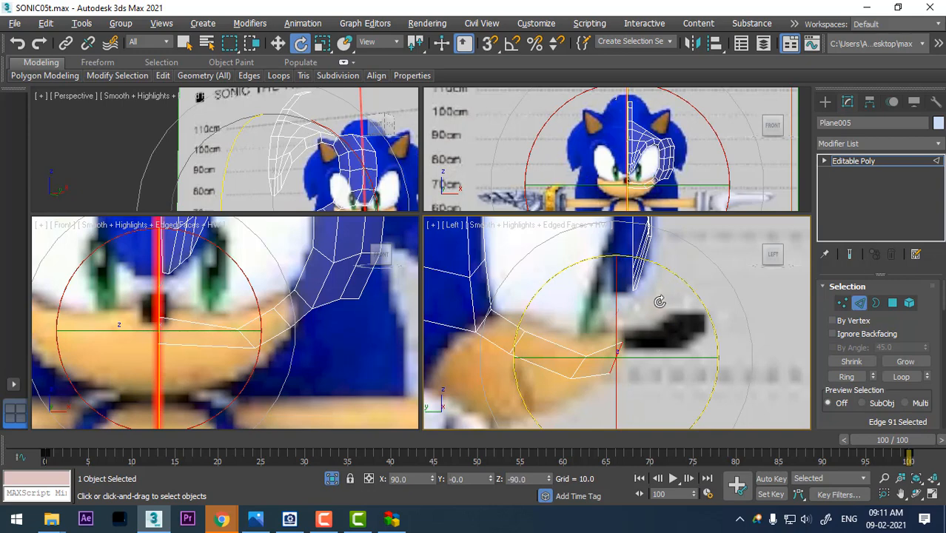
key("r")
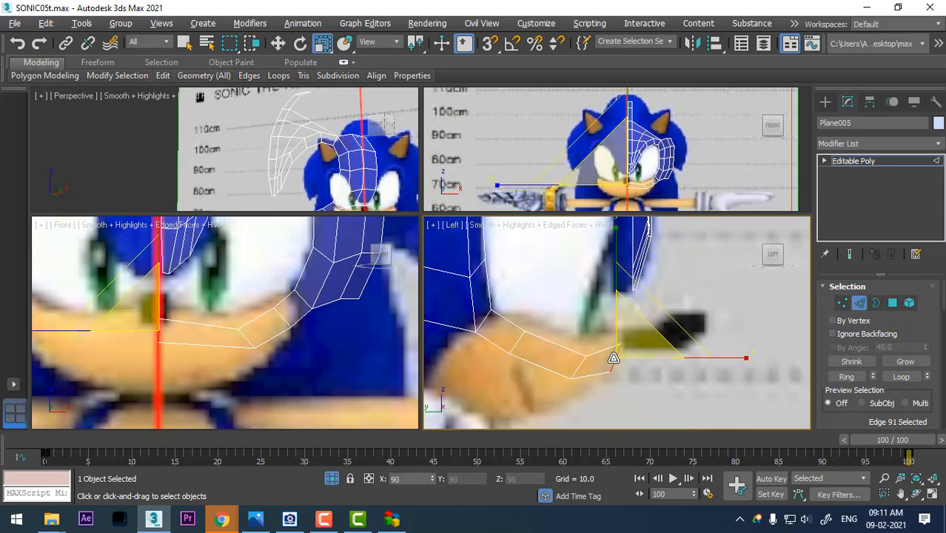
key("w")
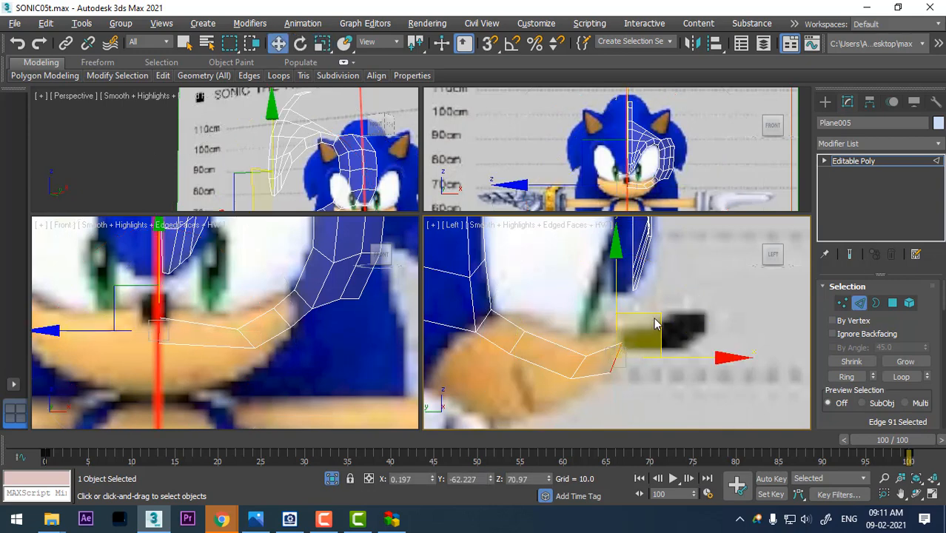
mouse_move(660, 314)
left_mouse_down()
mouse_move(665, 297)
mouse_move(665, 308)
left_mouse_up()
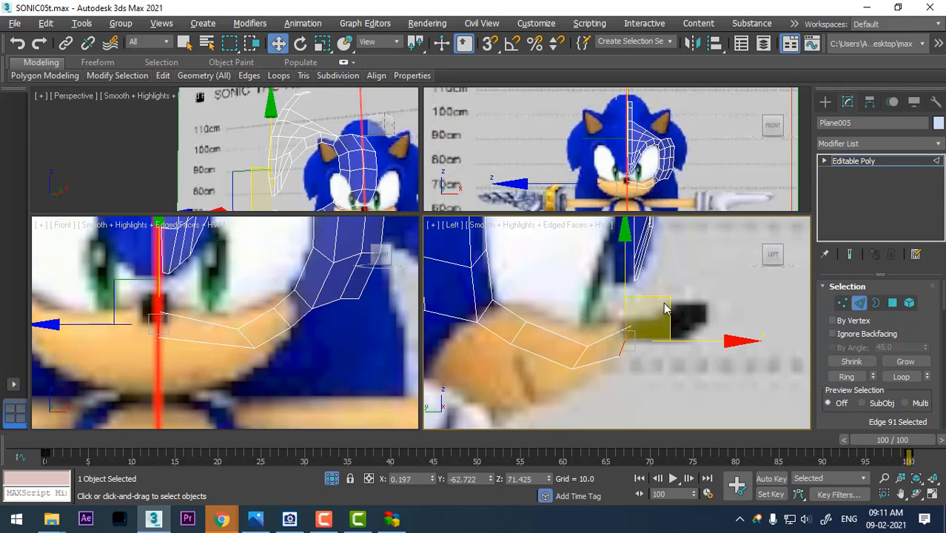
Step: Extend the bottom tip edge of the forehead strip back under the brow in the side view to about Y -62.3, Z 75.1
middle_click_drag(652, 273, 654, 288)
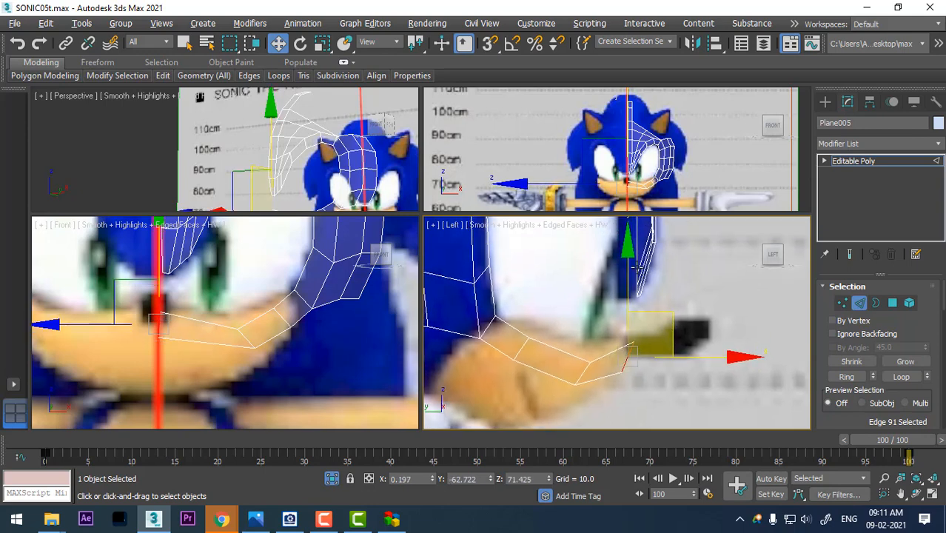
middle_click_drag(209, 292, 215, 292)
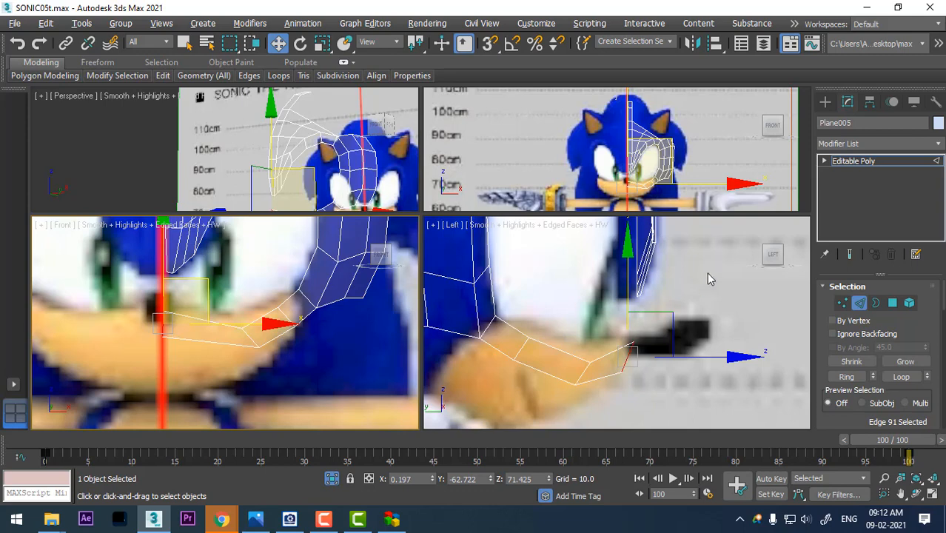
scroll(707, 277, "up", 2)
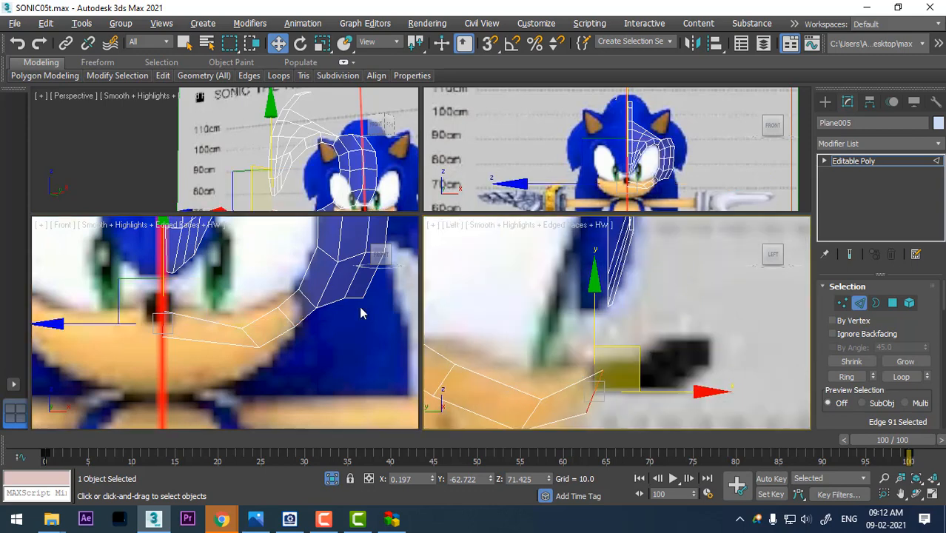
left_click(169, 271)
scroll(243, 322, "up", 3)
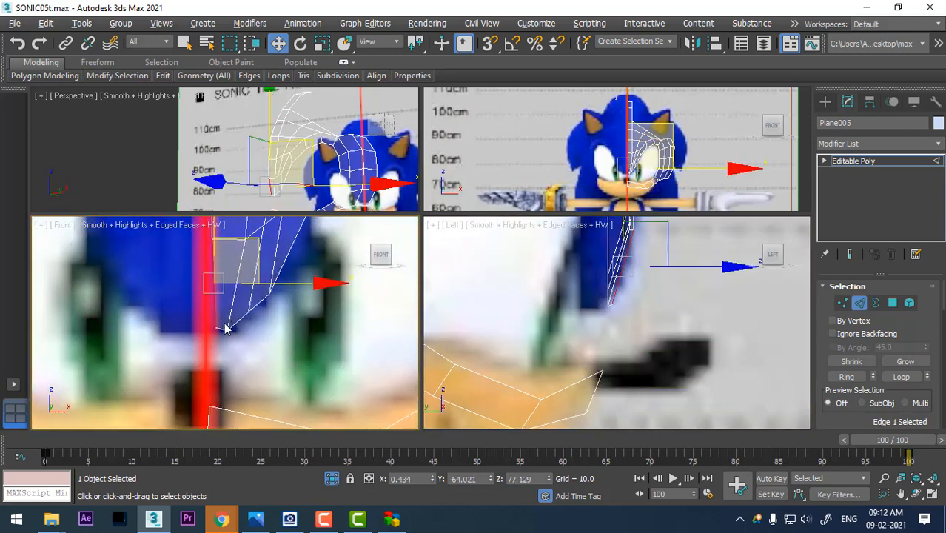
left_click(220, 326)
left_click(687, 303)
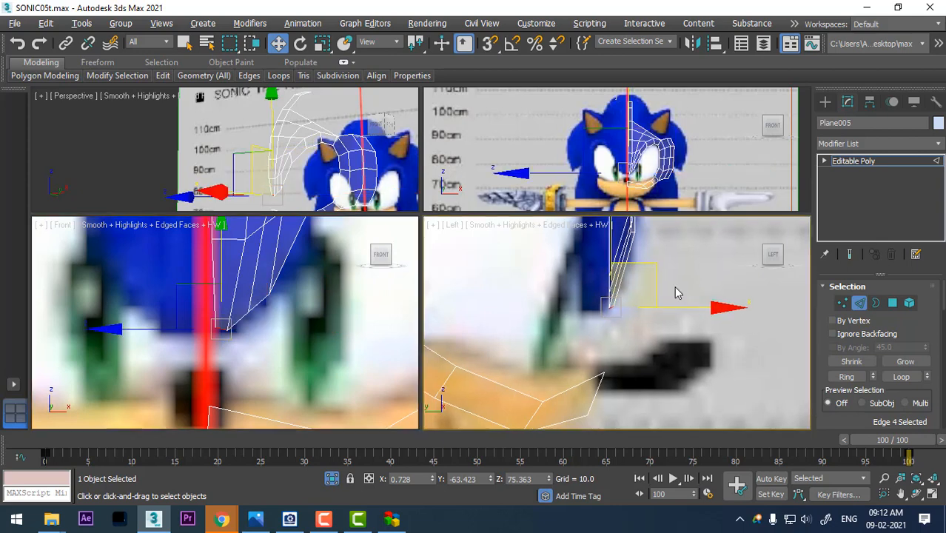
left_click(628, 270)
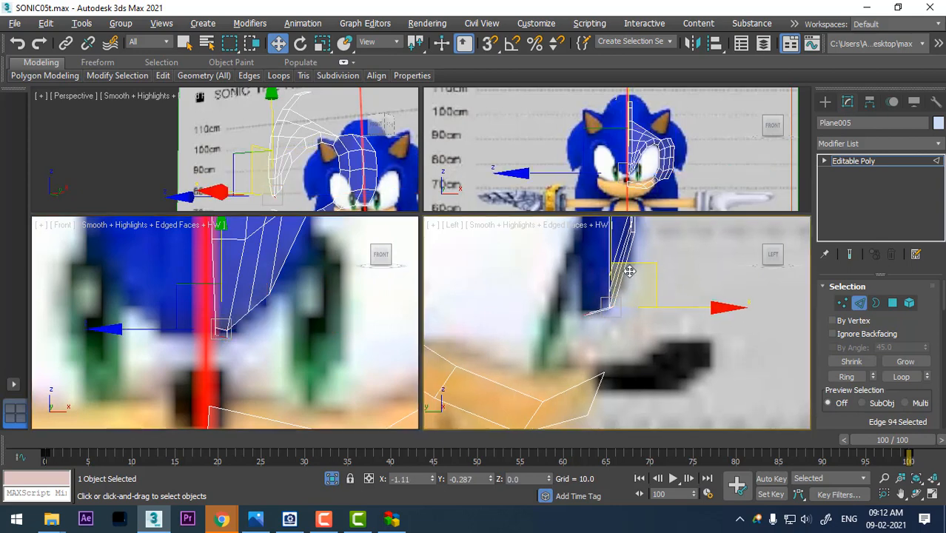
middle_click_drag(622, 321, 614, 285)
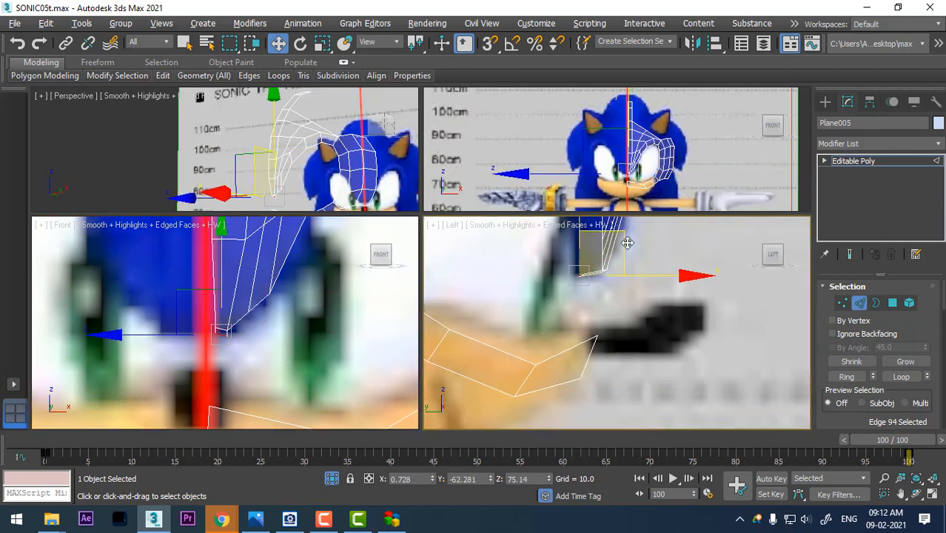
Step: Extend the strip down the nose bridge, then forward to the nose's upper base at about Y -62.7, Z 72.6
left_click_drag(625, 234, 611, 283, "shift")
scroll(613, 348, "down", 3)
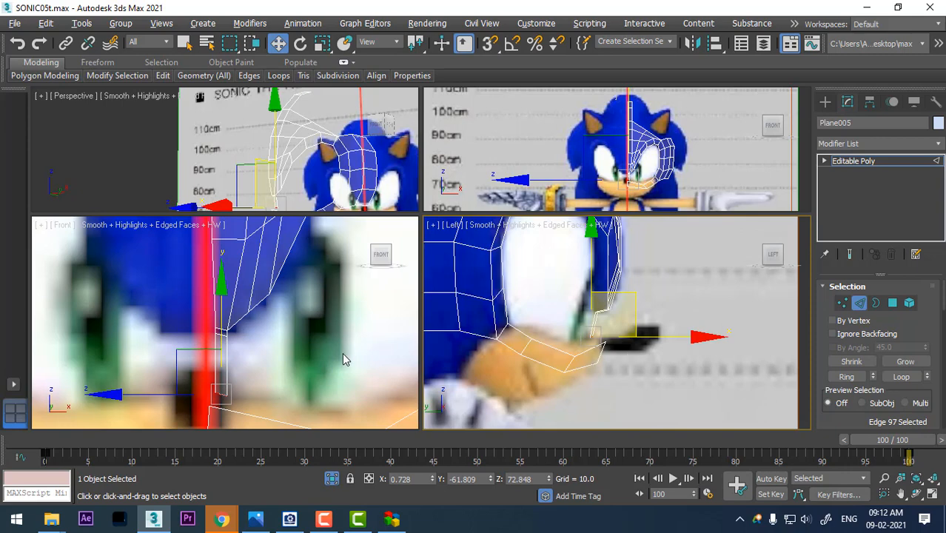
middle_click_drag(343, 353, 343, 289)
middle_click_drag(671, 337, 599, 310)
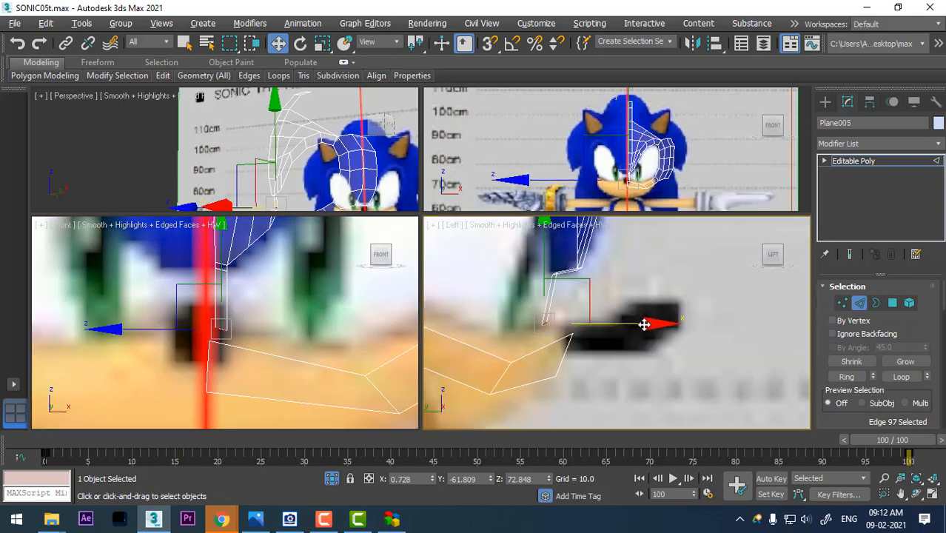
mouse_move(591, 282)
left_mouse_down("shift")
mouse_move(610, 287)
mouse_move(640, 343)
left_mouse_up("shift")
scroll(243, 376, "down", 4)
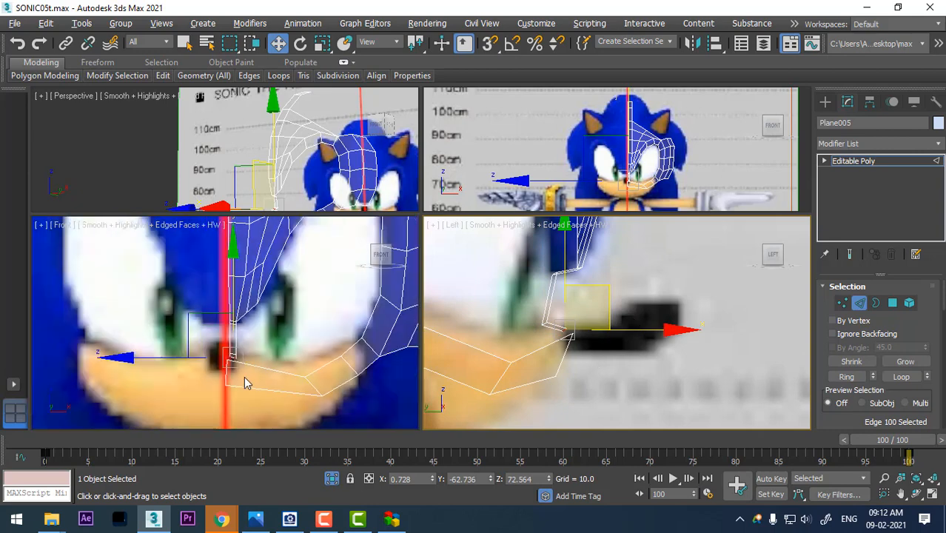
scroll(300, 367, "down", 3)
scroll(295, 375, "up", 3)
scroll(556, 300, "up", 3)
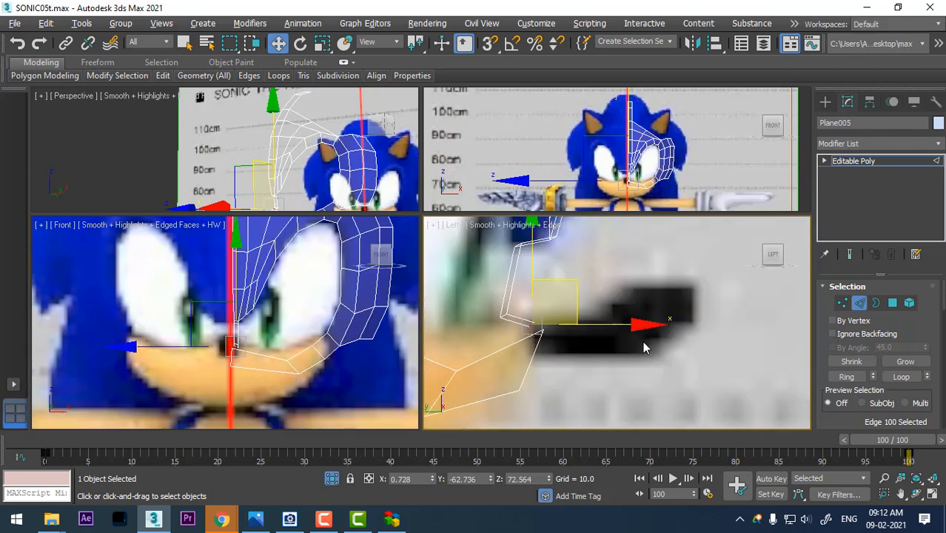
Step: Extend the strip forward with several polygons along the nose's upper outline to its tip at about Y -67.9, Z 73.7
mouse_move(529, 281)
left_mouse_down("shift")
mouse_move(591, 277)
mouse_move(597, 302)
mouse_move(631, 284)
left_mouse_up("shift")
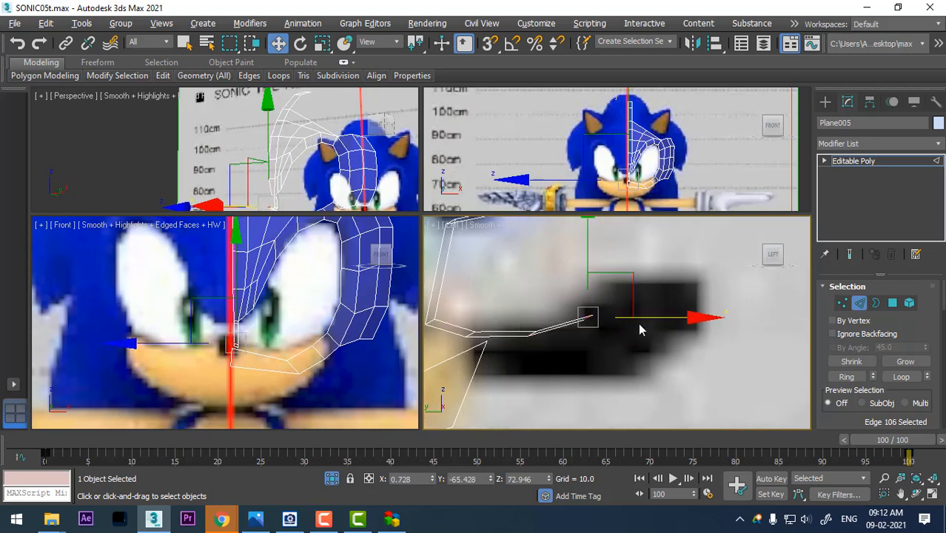
middle_click_drag(641, 330, 602, 376)
mouse_move(595, 321)
left_mouse_down("shift")
mouse_move(608, 293)
mouse_move(625, 286)
mouse_move(699, 290)
left_mouse_up("shift")
scroll(669, 358, "down", 2)
middle_click_drag(670, 335, 682, 309)
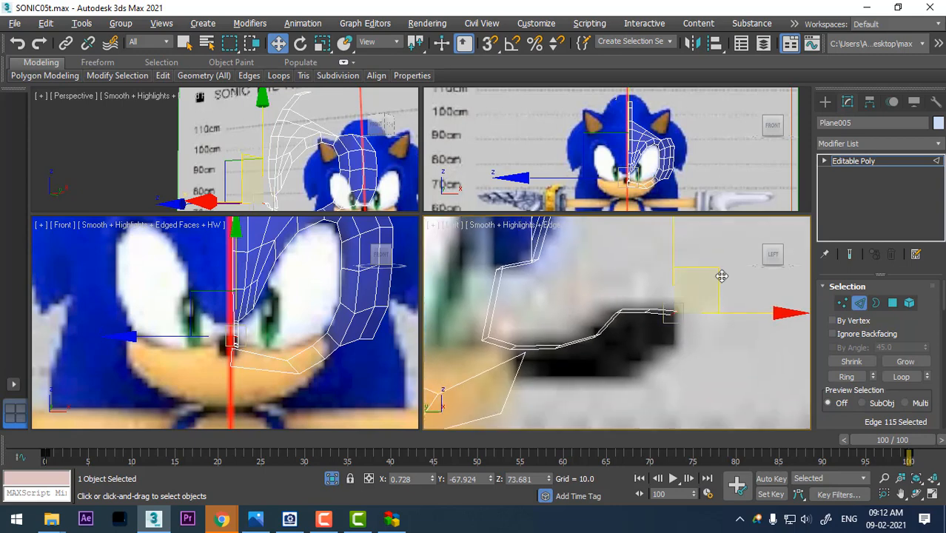
Step: Wrap the strip around the nose tip and back along its underside to about Y -62.9, Z 71.6
left_click_drag(721, 274, 712, 300, "shift")
middle_click_drag(712, 300, 709, 273)
left_click_drag(708, 273, 557, 308, "shift")
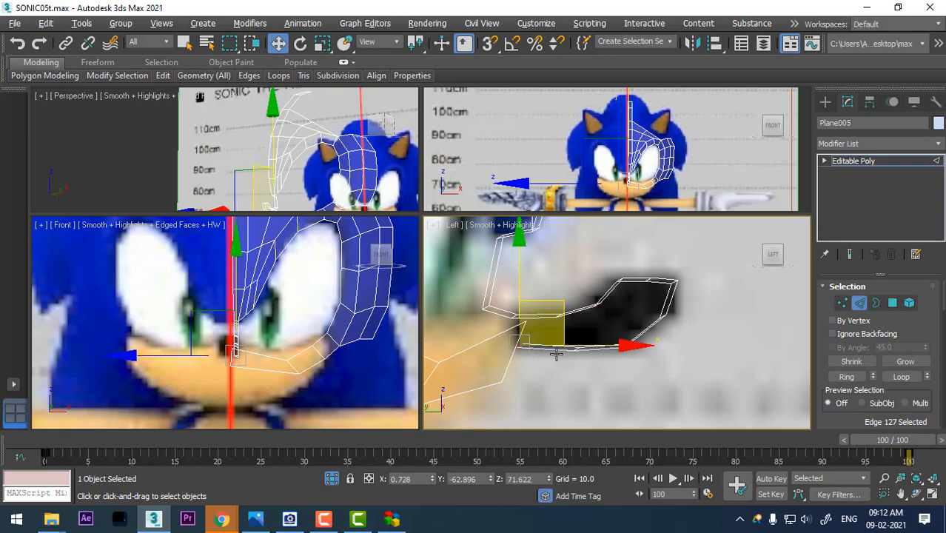
middle_click_drag(553, 342, 571, 294)
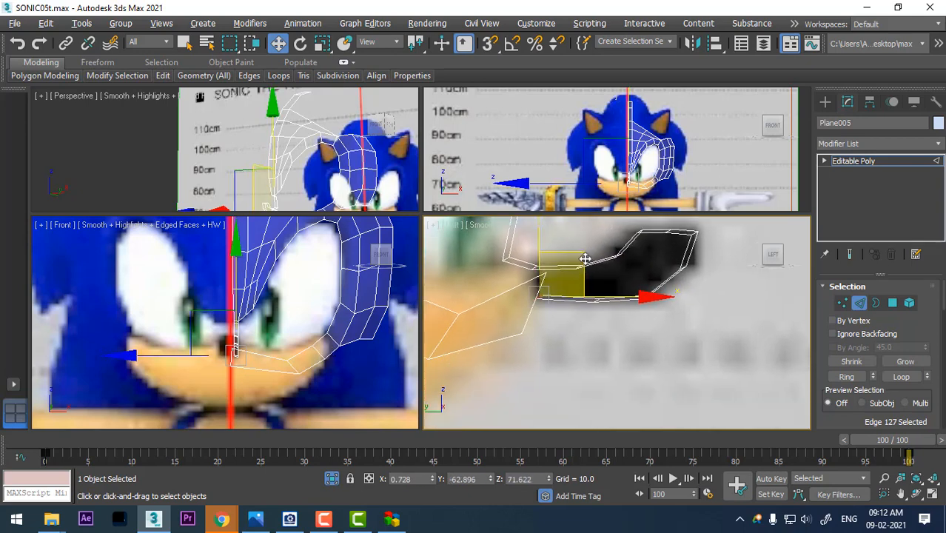
Step: Extend the strip from the nose's underside down the front of the muzzle to about Y -59.8, Z 68.6
scroll(571, 296, "down", 3)
middle_click_drag(586, 303, 617, 320)
left_click_drag(624, 274, 613, 295, "shift")
middle_click_drag(605, 308, 663, 303)
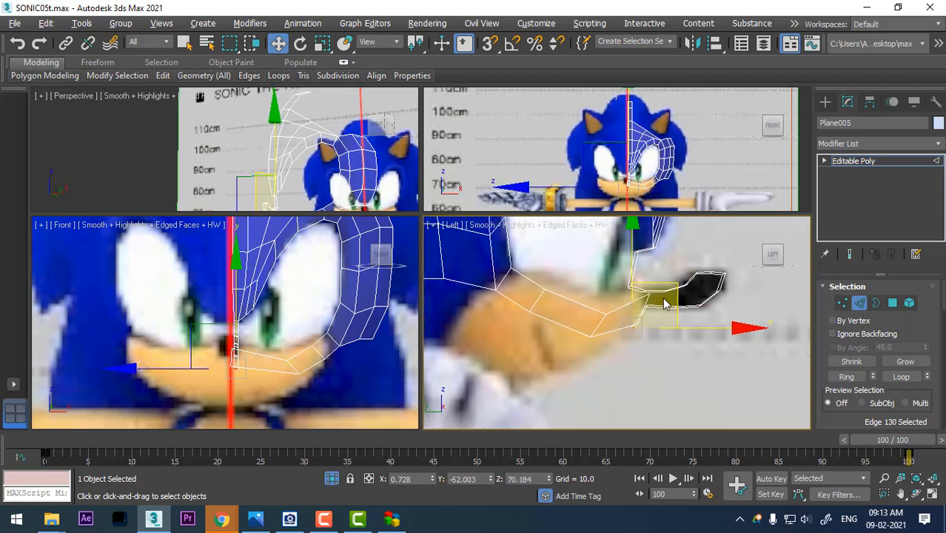
left_click_drag(668, 287, 635, 309, "shift")
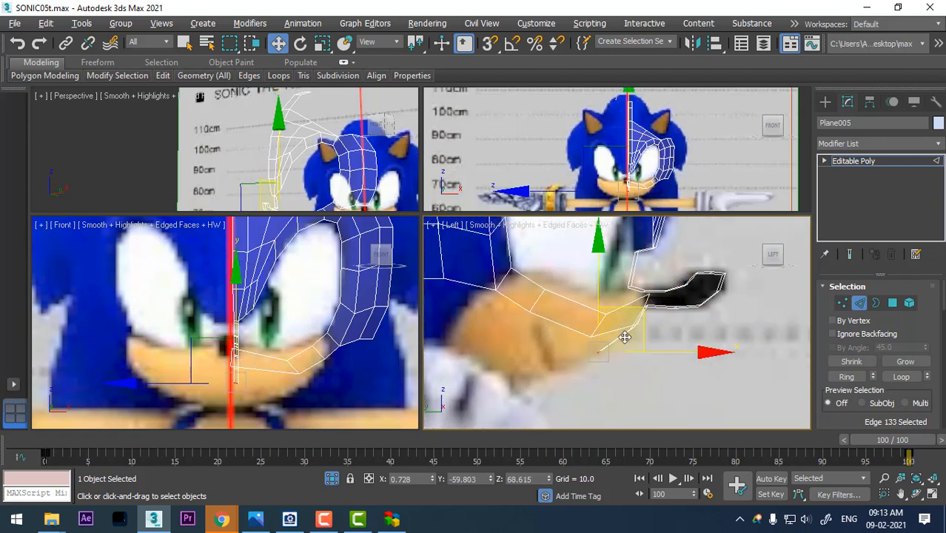
scroll(623, 369, "up", 2)
scroll(625, 374, "up", 2)
middle_click_drag(611, 354, 634, 325)
scroll(635, 326, "up", 1)
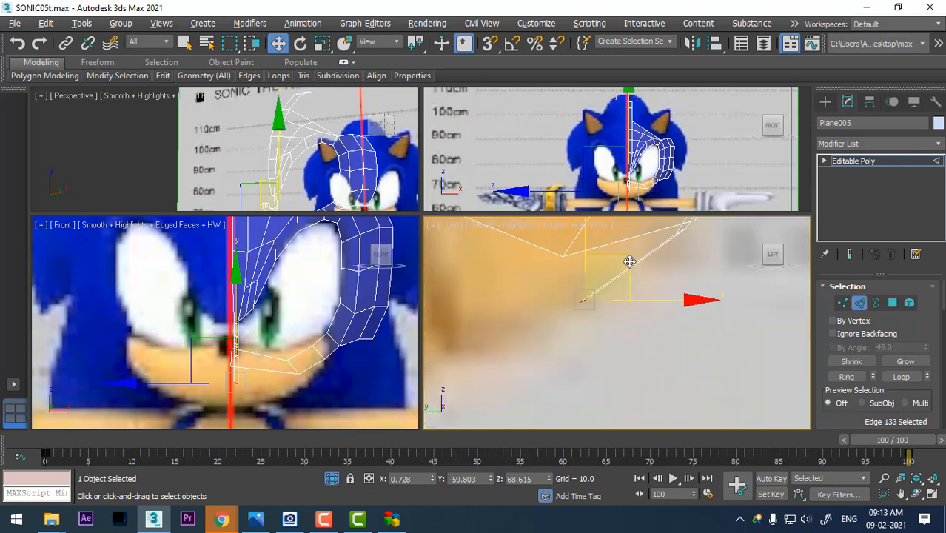
Step: Continue the centre strip with short polygons along the muzzle's lower outline, following the mouth contour in the side view
left_click_drag(630, 259, 574, 285, "shift")
scroll(578, 322, "up", 1)
middle_click_drag(578, 322, 667, 356)
scroll(597, 303, "down", 2)
scroll(599, 309, "up", 1)
left_click_drag(668, 302, 629, 313, "shift")
scroll(603, 359, "up", 1)
middle_click_drag(603, 359, 635, 321)
scroll(627, 311, "up", 1)
left_click_drag(631, 290, 612, 305, "shift")
Step: Extend the centre strip under the chin and up towards the back of the muzzle, ending at about Y -49.8, Z 68.8
scroll(601, 355, "down", 2)
scroll(601, 355, "down", 1)
middle_click_drag(623, 363, 661, 362)
left_click_drag(670, 310, 607, 326, "shift")
middle_click_drag(622, 366, 650, 409)
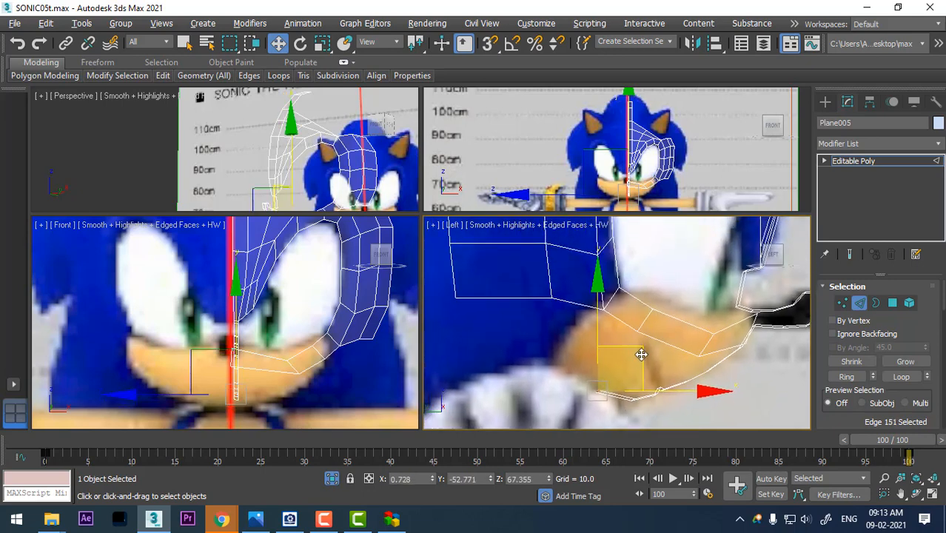
left_click_drag(641, 348, 595, 327, "shift")
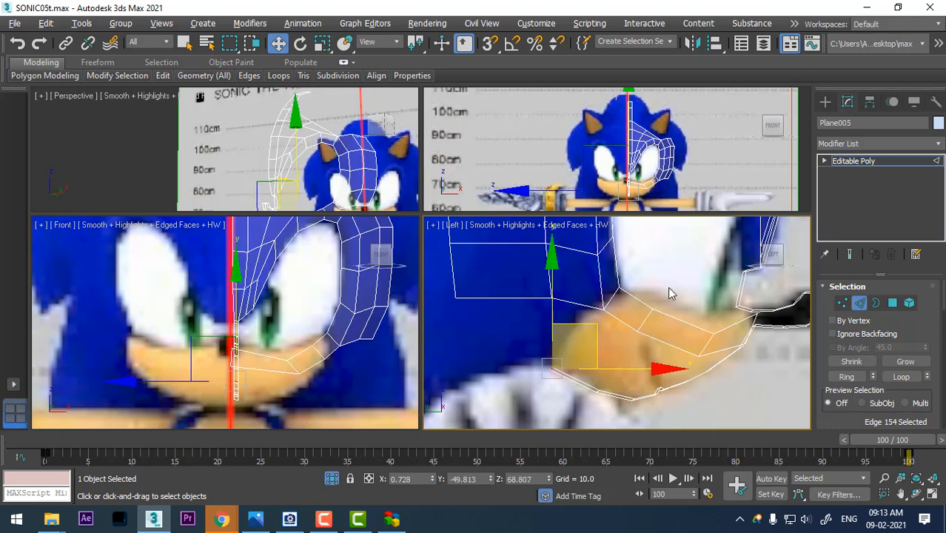
middle_click_drag(714, 383, 676, 396)
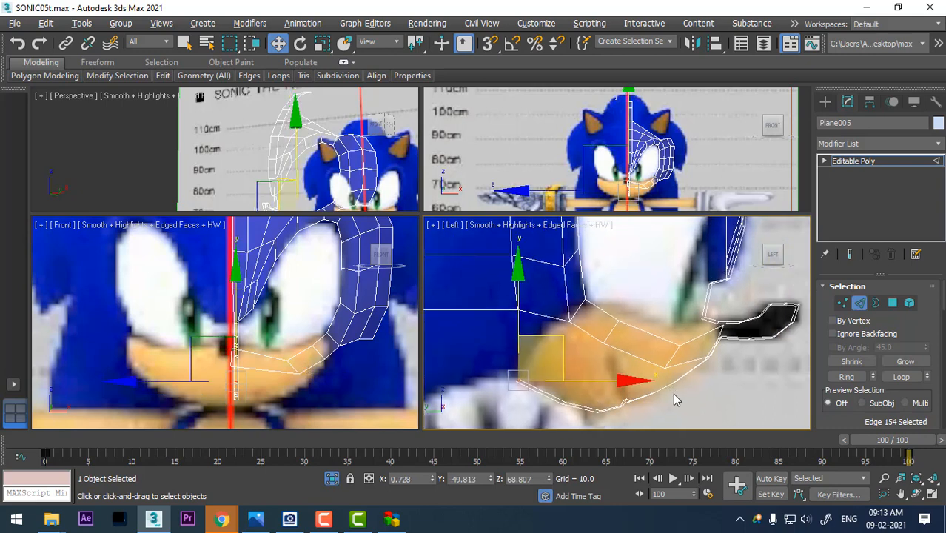
middle_click_drag(706, 365, 635, 395)
Step: Examine the nose and muzzle in the sonic#SonicMovie .png reference in ACDSee Quick View, then return to 3ds Max
scroll(262, 370, "down", 6)
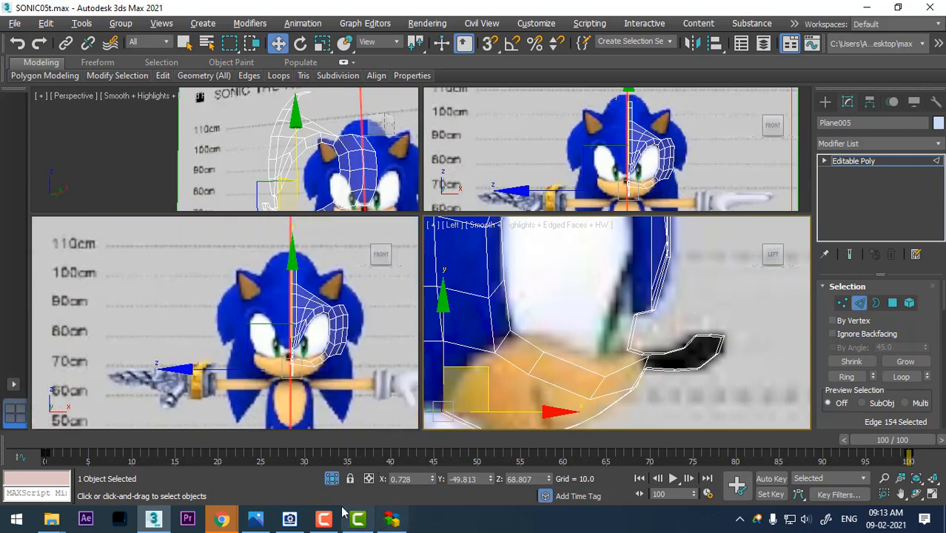
left_click(293, 518)
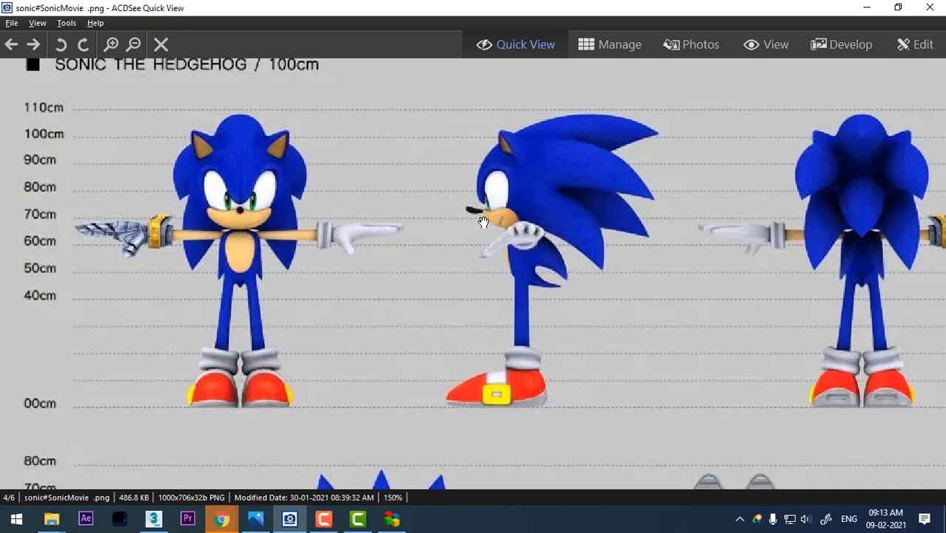
left_click(866, 7)
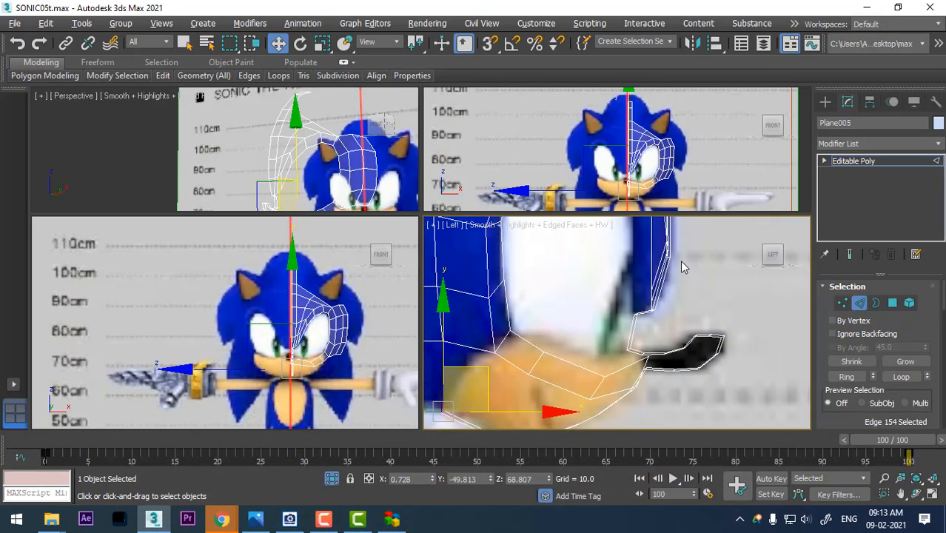
Step: Maximize the perspective view and set the timeline to frame 0 to show the mesh as solid faces
scroll(691, 357, "up", 4)
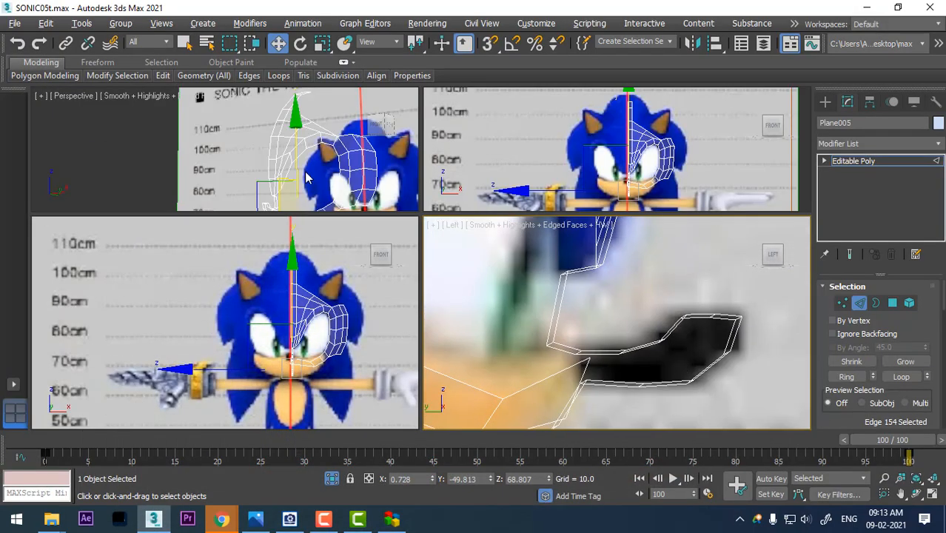
scroll(307, 177, "up", 3)
scroll(266, 194, "up", 3)
key("alt+w")
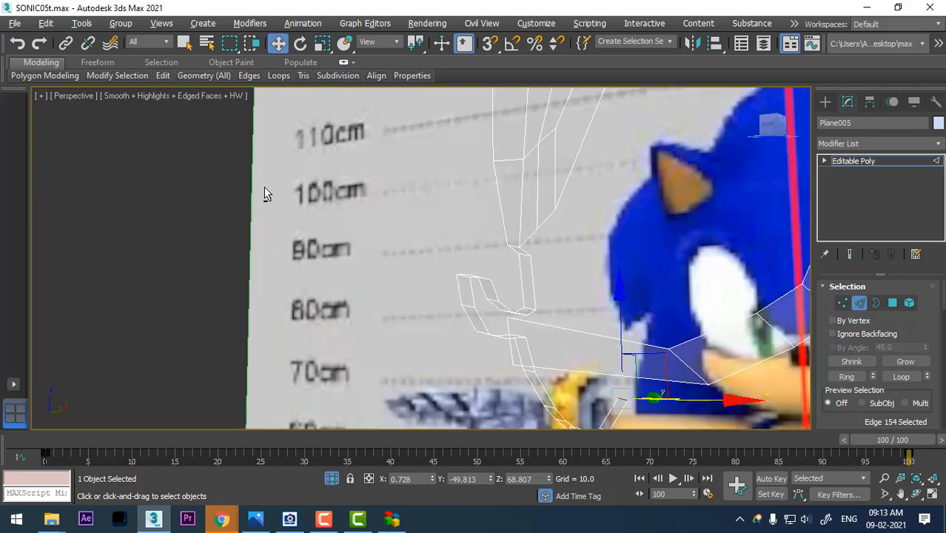
middle_click_drag(629, 251, 511, 299, "alt")
scroll(501, 298, "up", 3)
scroll(494, 298, "down", 5)
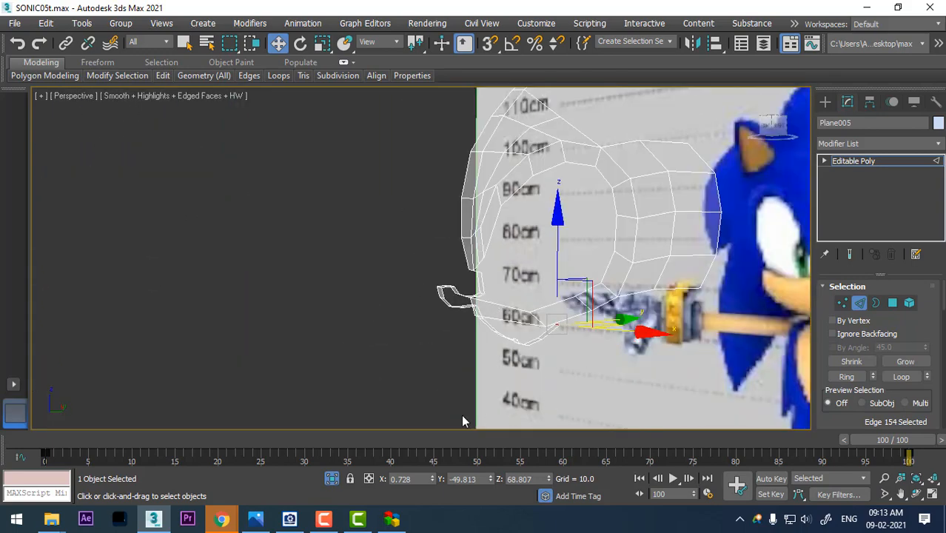
left_click_drag(421, 437, 3, 438)
middle_click_drag(656, 278, 635, 299, "alt")
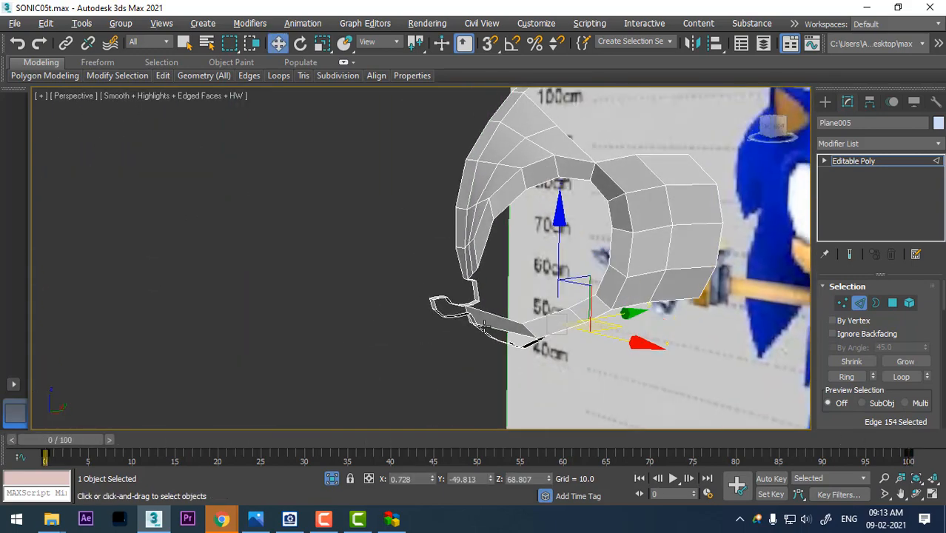
Step: Bridge three upper and three lower edges on the open side of the nose outline, starting at the muzzle, with 2 segments
scroll(482, 324, "up", 4)
middle_click_drag(434, 328, 448, 341, "alt")
scroll(460, 321, "up", 1)
scroll(460, 322, "down", 1)
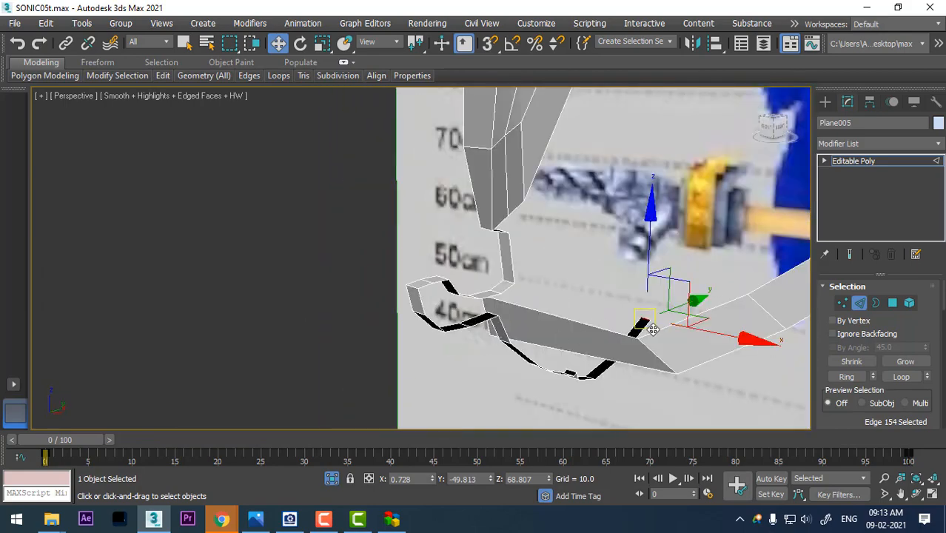
middle_click_drag(652, 329, 604, 339, "alt")
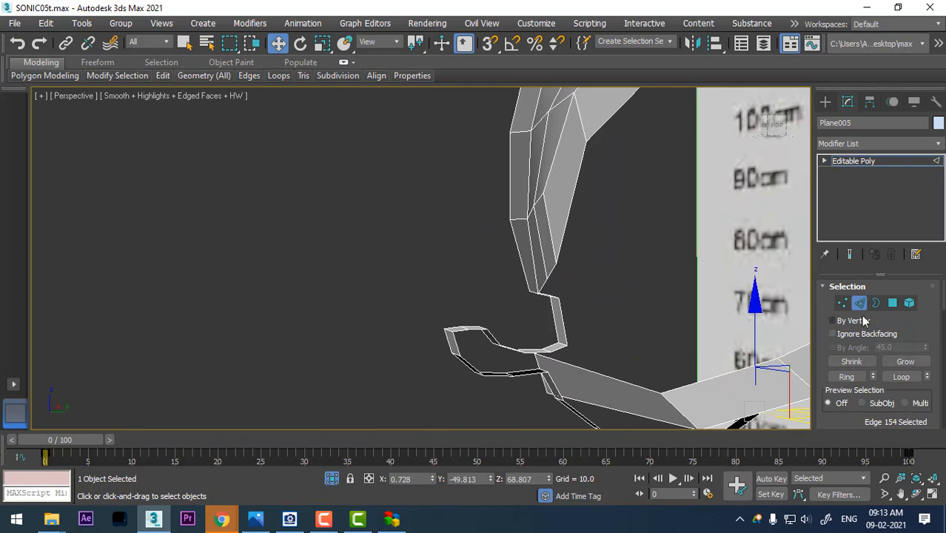
middle_click_drag(557, 377, 506, 344, "alt")
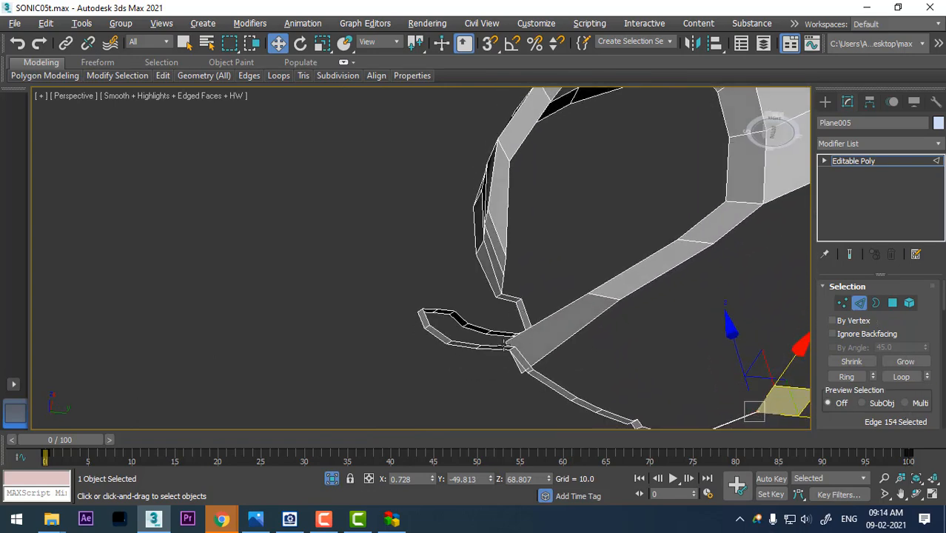
left_click(497, 345)
scroll(503, 355, "up", 5)
middle_click_drag(455, 264, 497, 321)
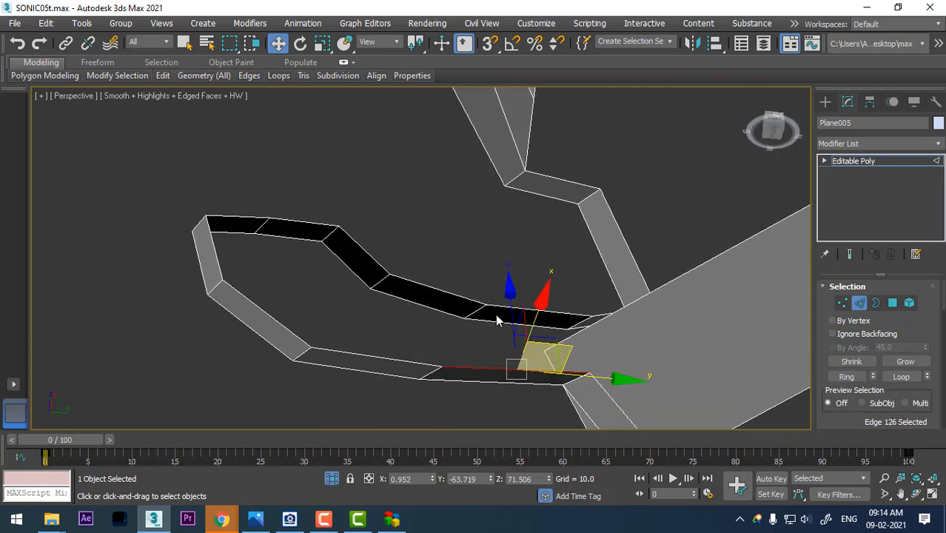
left_click(508, 305, "ctrl")
left_click(455, 296, "ctrl")
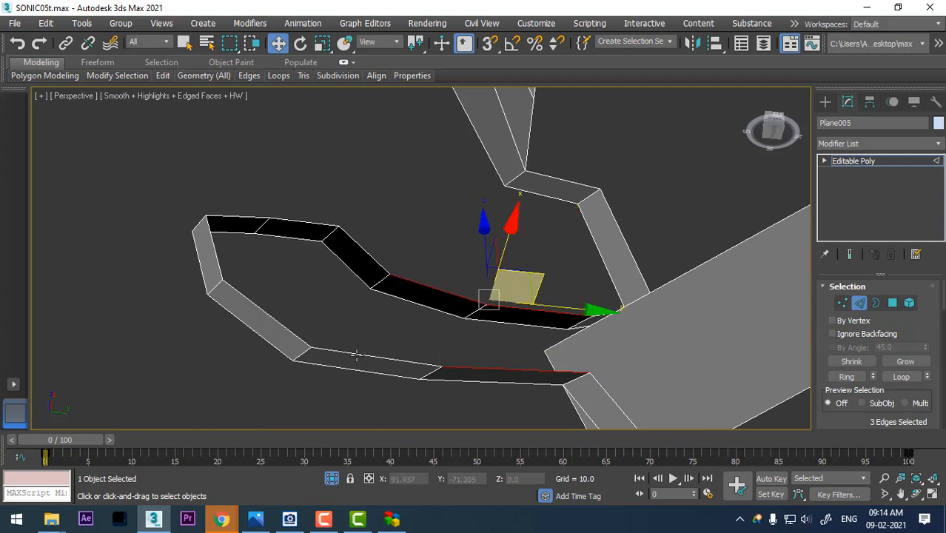
left_click(354, 351, "ctrl")
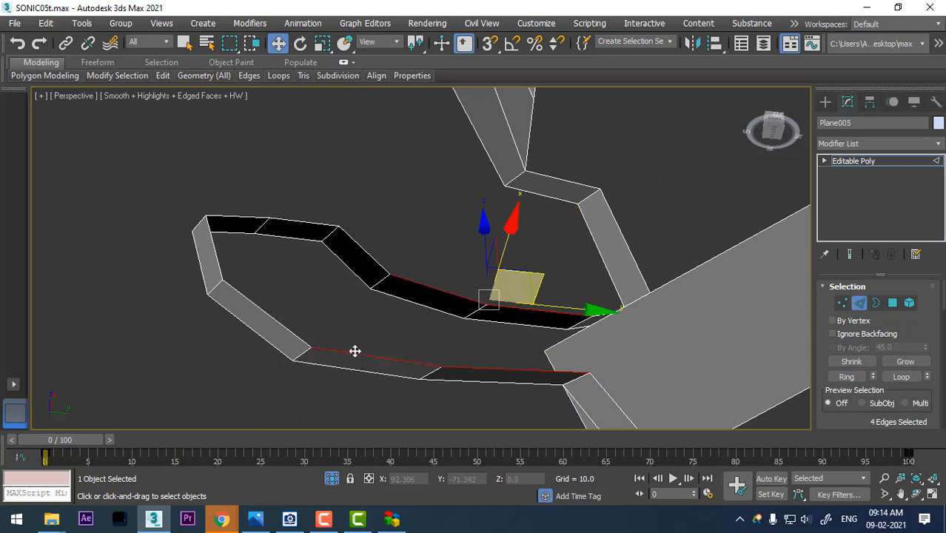
left_click(356, 247, "ctrl")
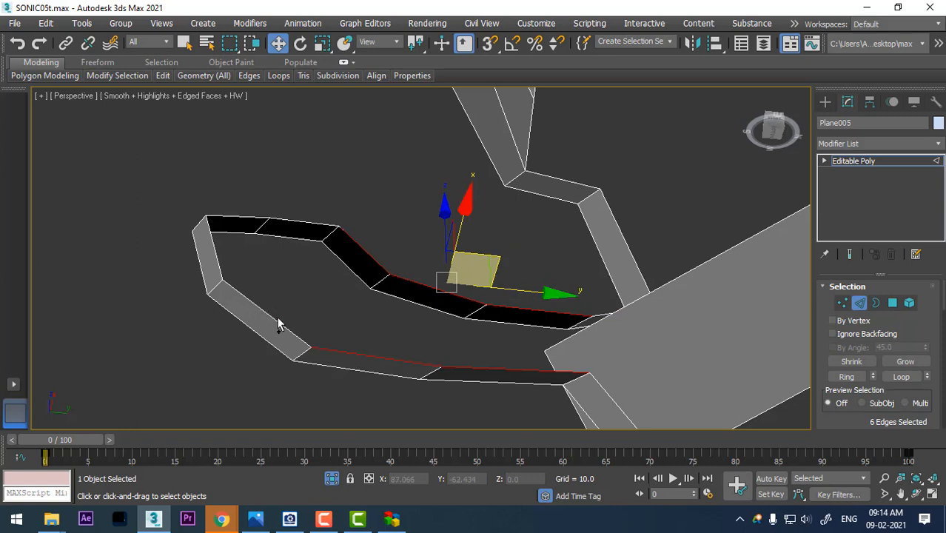
left_click(308, 311)
key("ctrl+z")
middle_click_drag(376, 330, 295, 327)
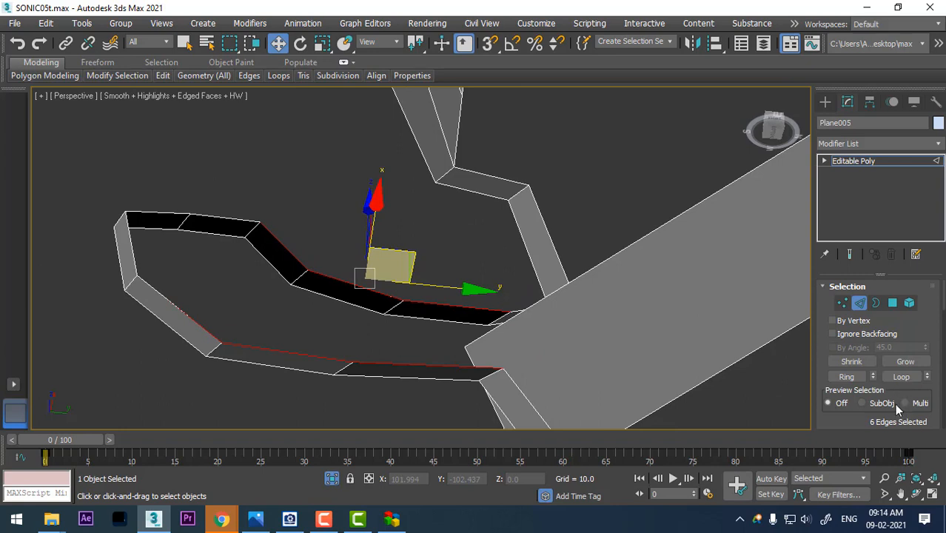
scroll(888, 400, "down", 5)
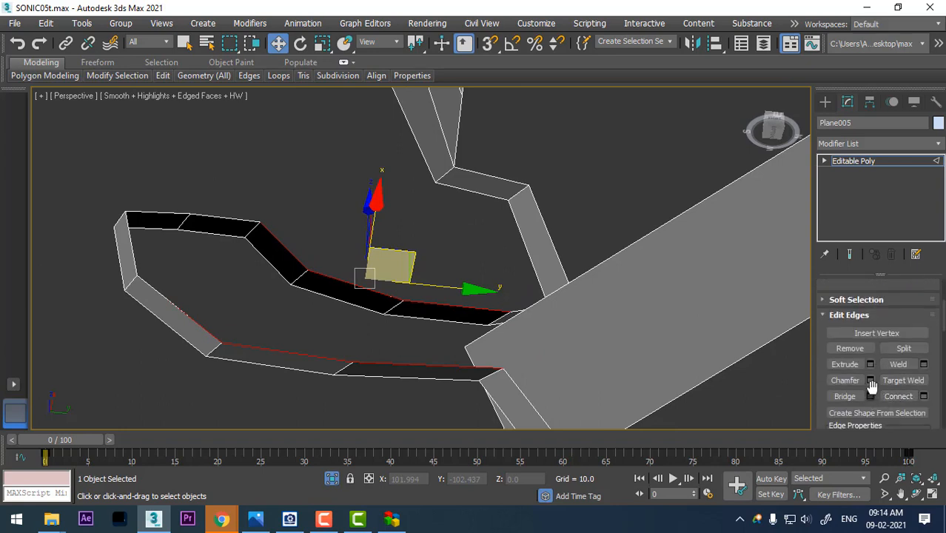
left_click(869, 397)
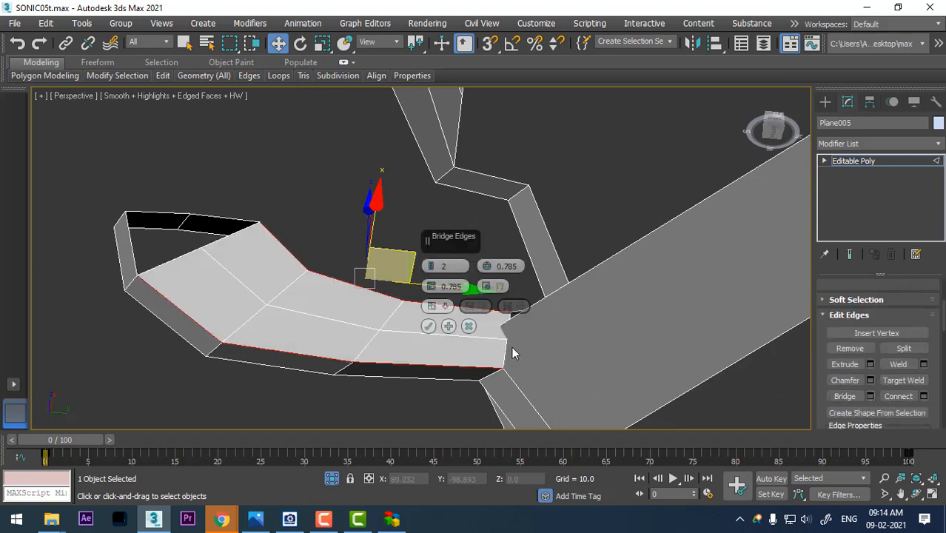
middle_click_drag(340, 336, 377, 371, "alt")
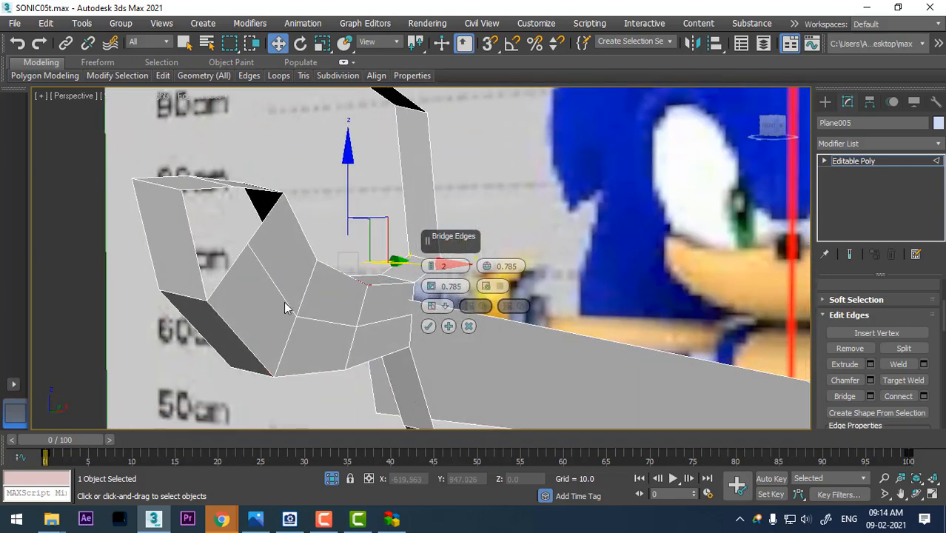
left_click(428, 325)
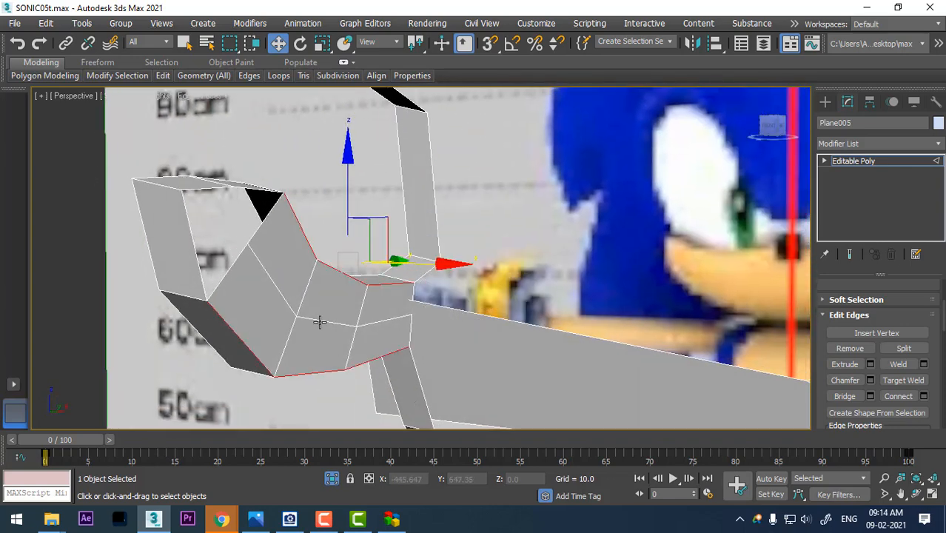
Step: Select the middle edge loop of the bridged nose side and move it outwards to X 1.252 in the front view
left_click(319, 321)
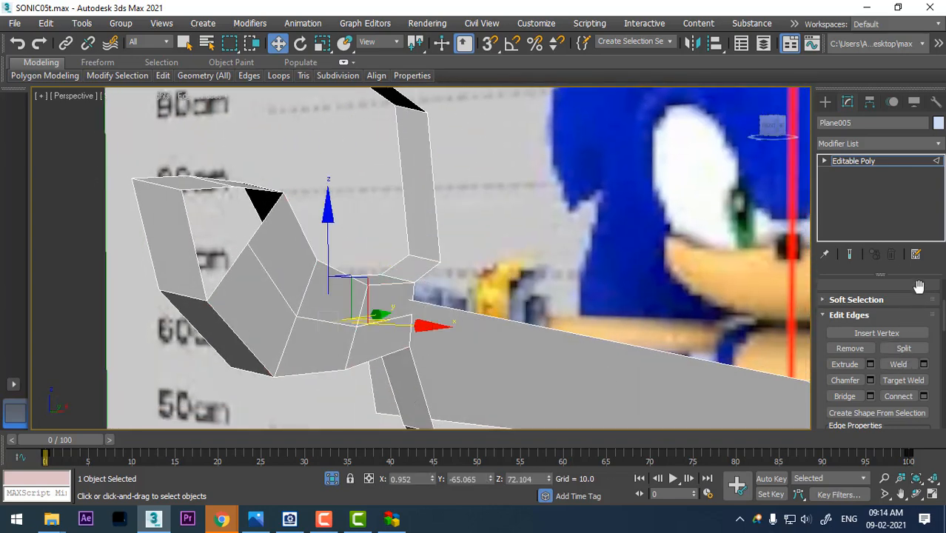
scroll(936, 347, "up", 5)
left_click(900, 377)
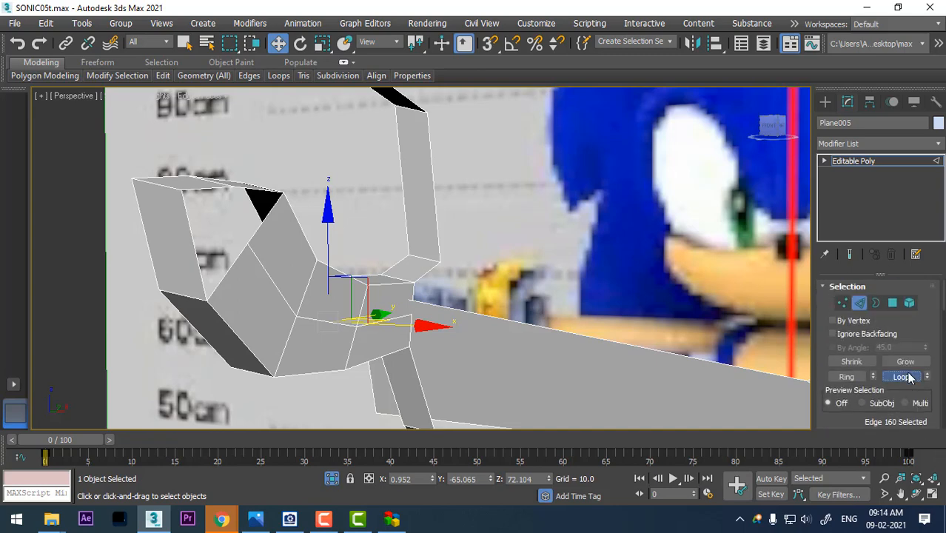
middle_click_drag(406, 336, 433, 350, "alt")
key("alt+w")
scroll(308, 375, "up", 7)
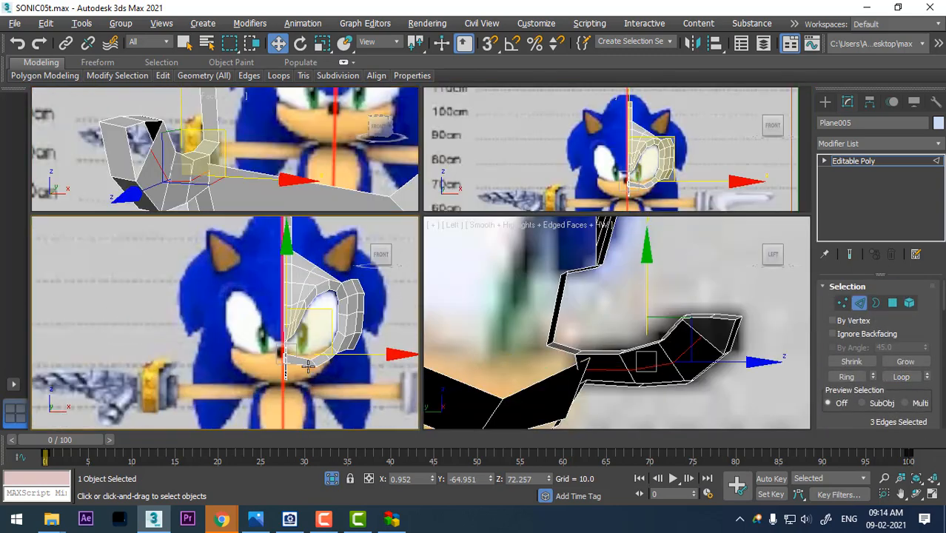
scroll(264, 311, "up", 2)
middle_click_drag(264, 310, 274, 331)
left_click_drag(329, 332, 345, 333)
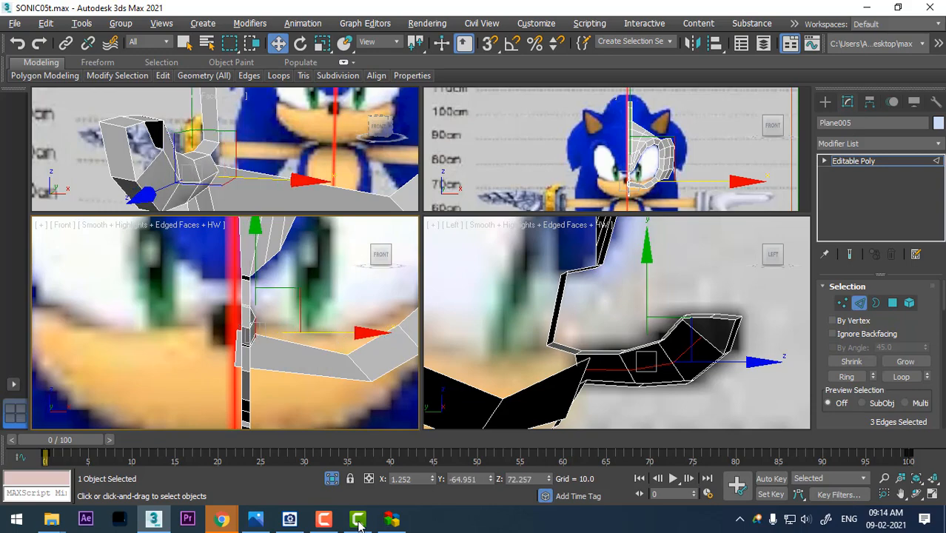
Step: Examine the nose's front view in the sonic#SonicMovie .png reference in ACDSee Quick View, and return to 3ds Max
mouse_move(296, 523)
left_click(294, 466)
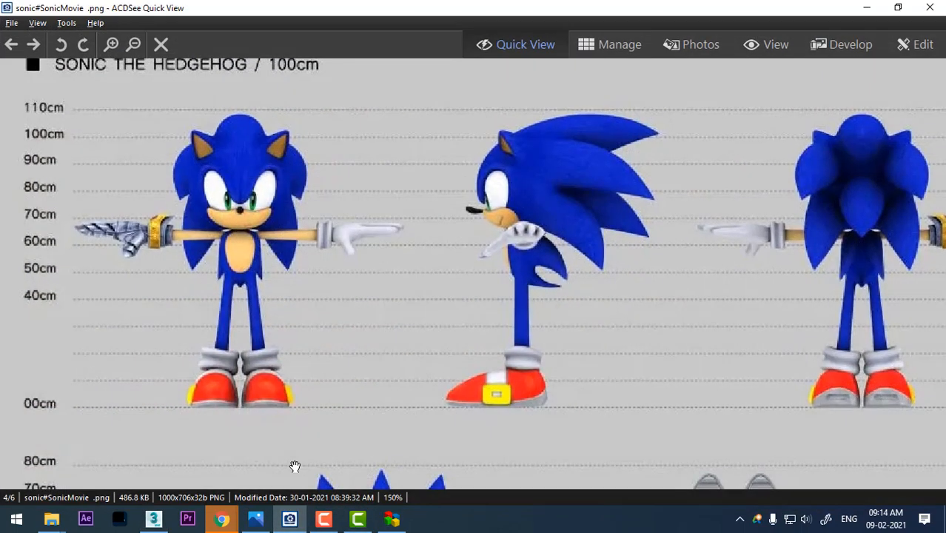
scroll(296, 244, "up", 4)
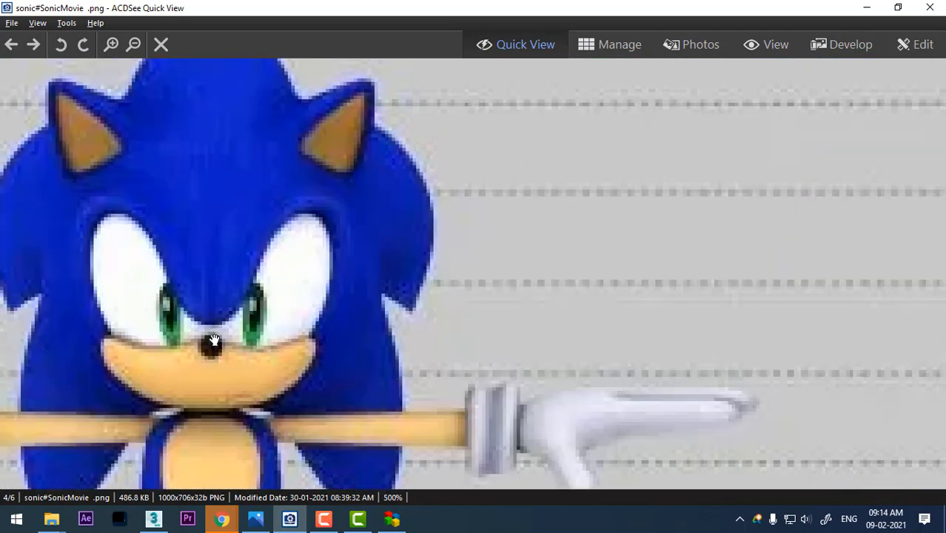
scroll(214, 340, "down", 4)
left_click(866, 7)
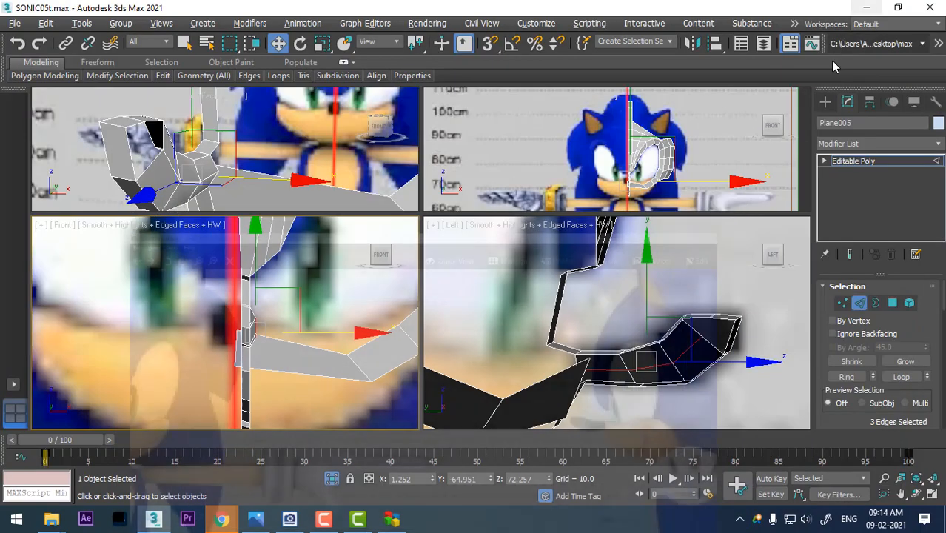
Step: Push the nose's middle edge loop slightly further outwards, to X 1.316, checking its volume in the perspective view
scroll(647, 339, "down", 2)
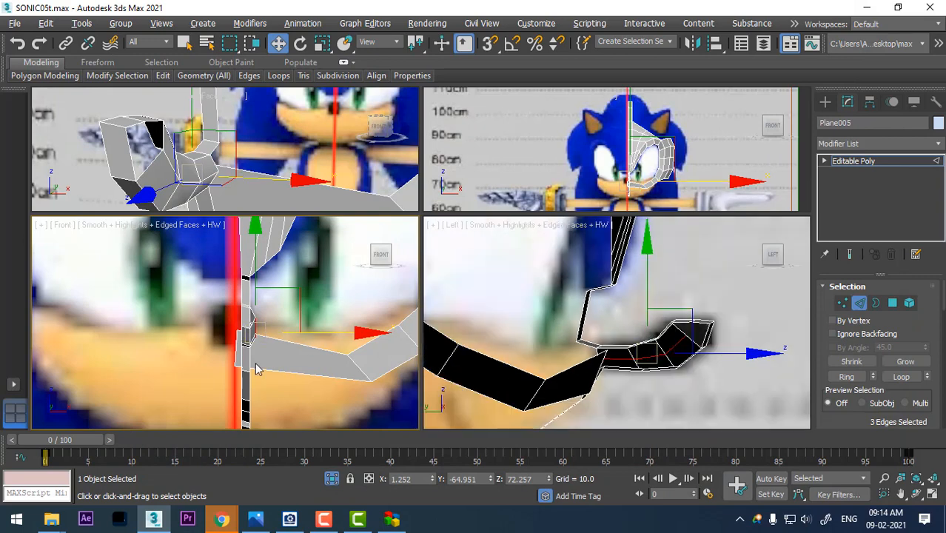
middle_click_drag(256, 370, 273, 387)
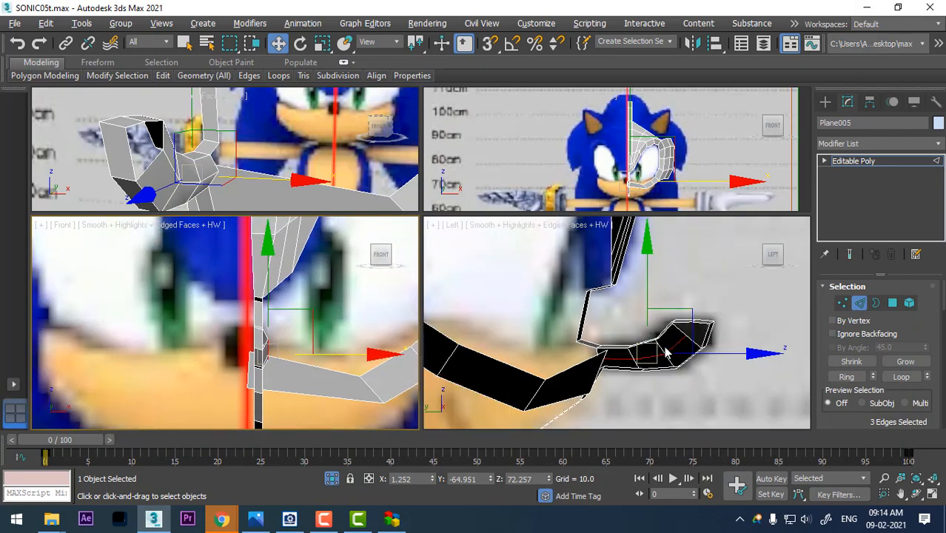
key("alt+w")
middle_click_drag(289, 173, 260, 148, "alt")
middle_click_drag(260, 148, 509, 314, "alt")
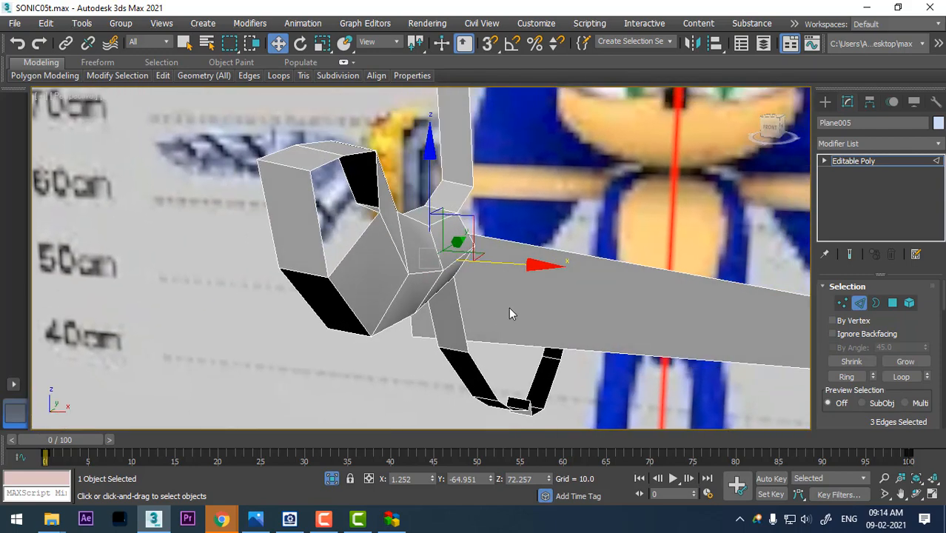
middle_click_drag(539, 265, 405, 272, "alt")
Step: Cap the remaining open border at the side of the nose tip
left_click(875, 303)
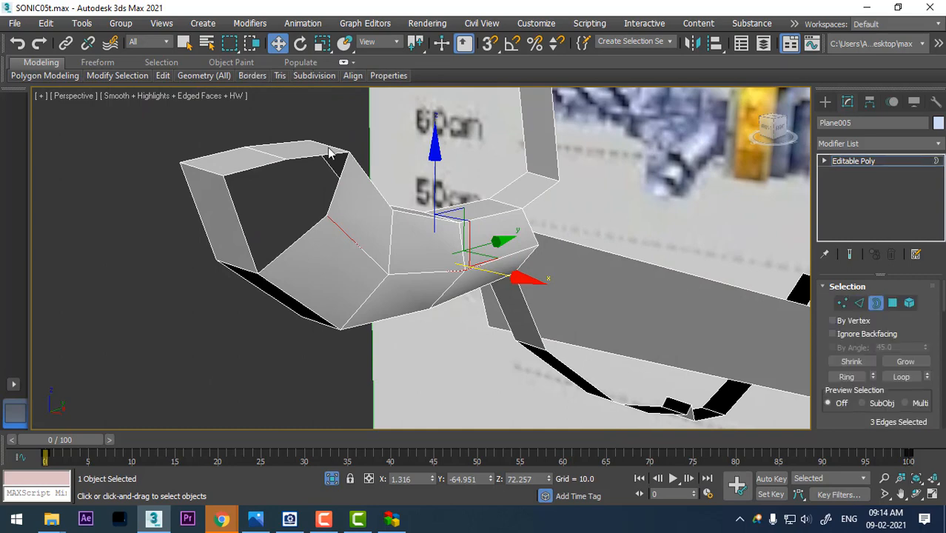
left_click(296, 172)
right_click(268, 193)
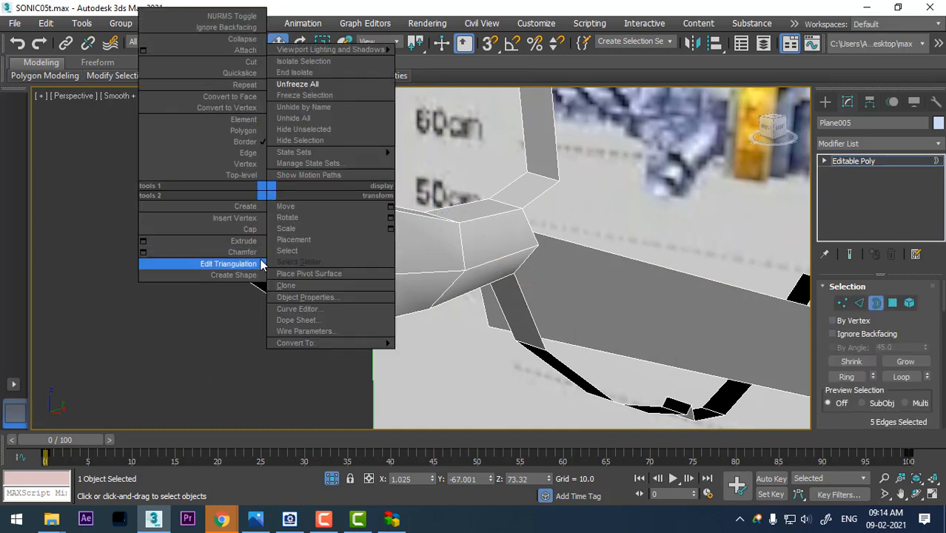
left_click(250, 231)
middle_click_drag(390, 257, 334, 260, "alt")
key("1")
middle_click_drag(320, 226, 318, 213, "alt")
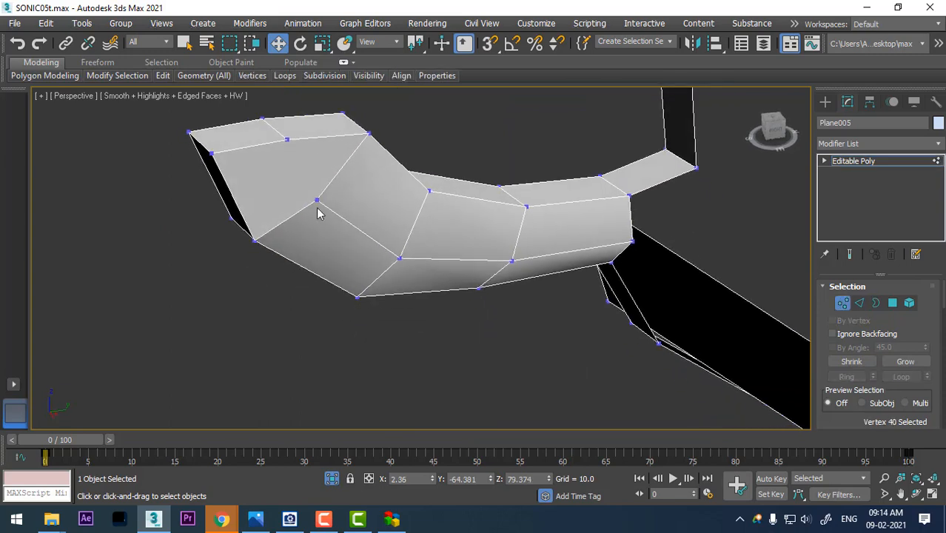
Step: Try to connect the nose's upper middle vertex to the front vertex of the middle loop across the cap polygon
left_click(287, 139)
left_click(317, 200, "ctrl")
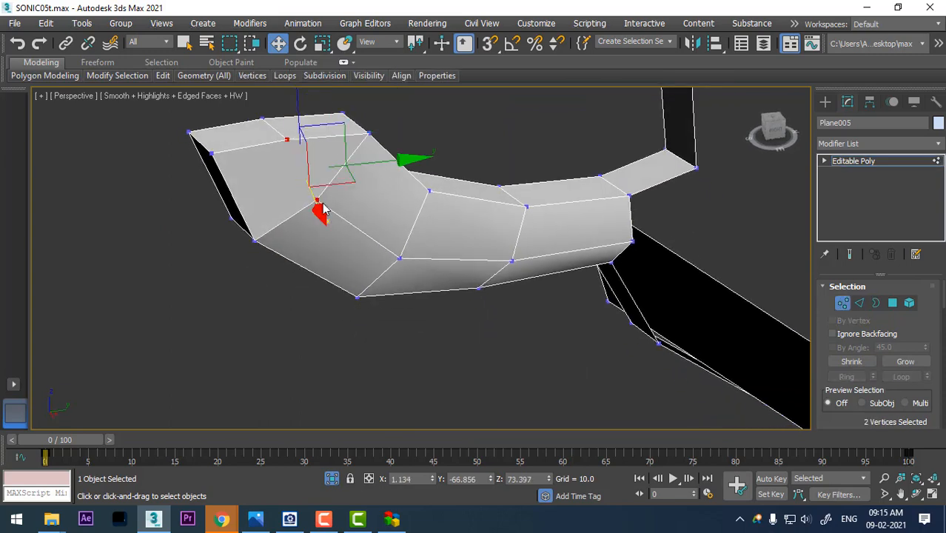
right_click(325, 195)
left_click(301, 244)
middle_click_drag(363, 210, 357, 185, "alt")
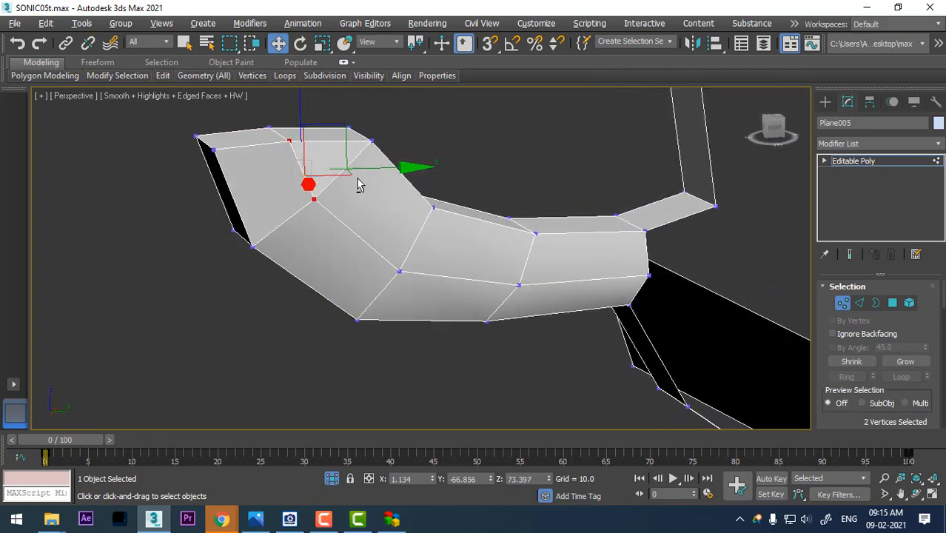
key("ctrl+z")
Step: Connect the front vertex of the nose's middle loop to the upper corner vertex of the nose tip
left_click(313, 200)
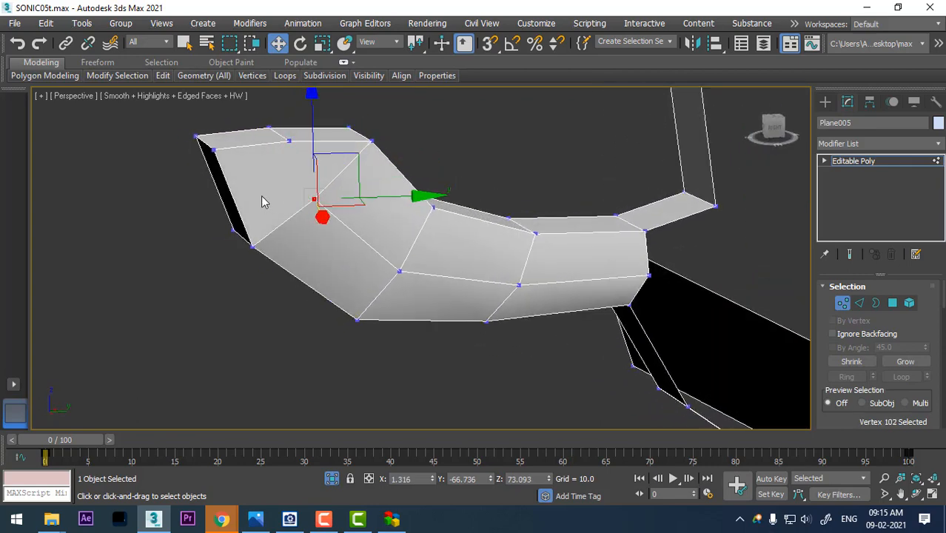
left_click(213, 151, "ctrl")
right_click(266, 194)
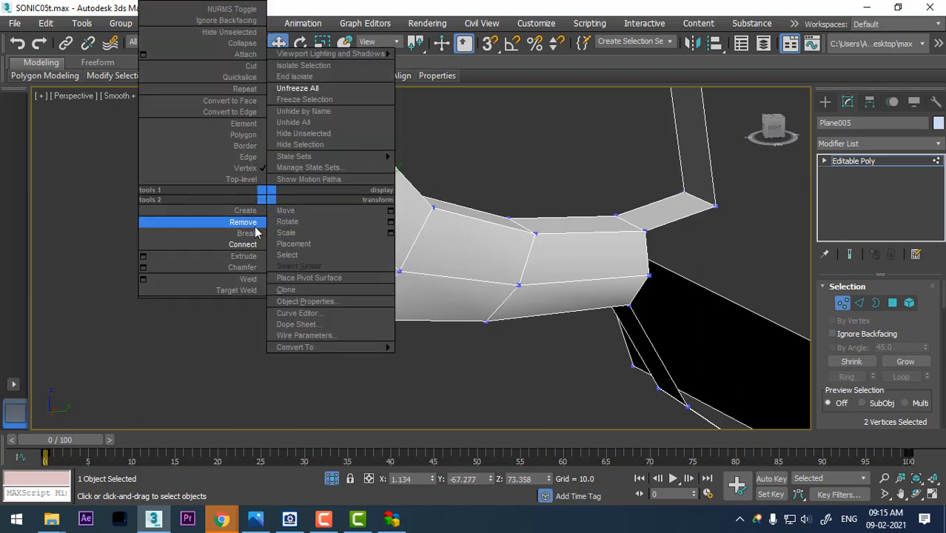
left_click(248, 249)
middle_click_drag(332, 200, 255, 155, "alt")
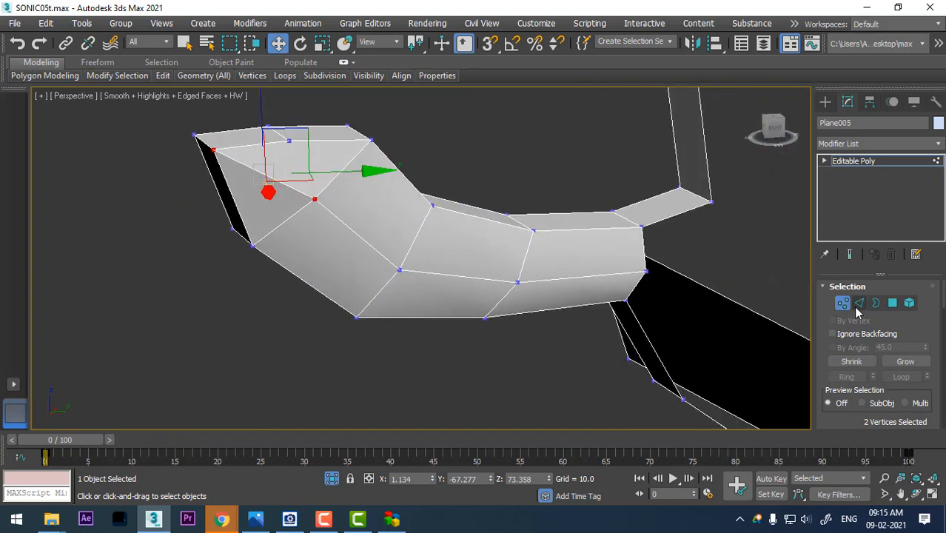
Step: Connect the two long edges of the nose tip's front polygon and move the new edge to Y -67.811, Z 73.001 in the left view
left_click(857, 305)
left_click(232, 198)
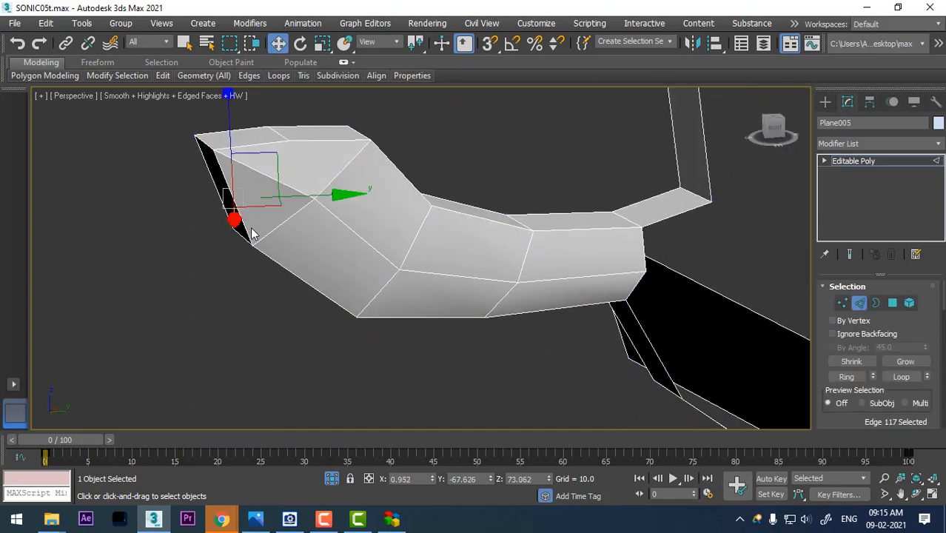
left_click(254, 245, "ctrl")
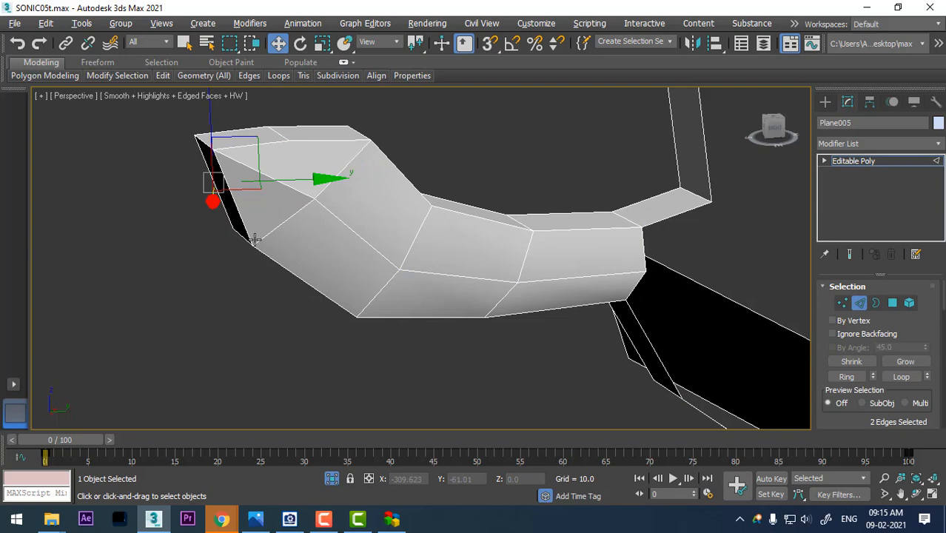
left_click(253, 240)
key("alt+w")
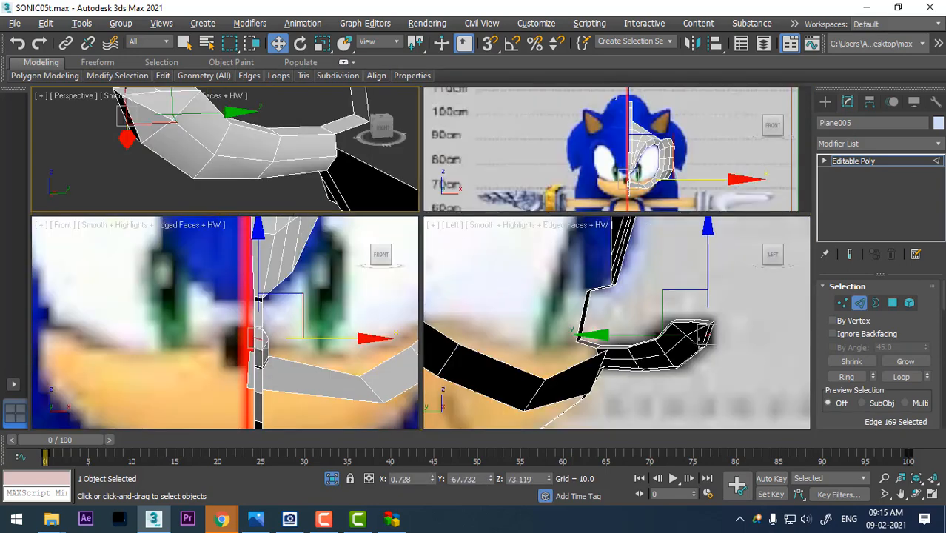
scroll(700, 338, "up", 8)
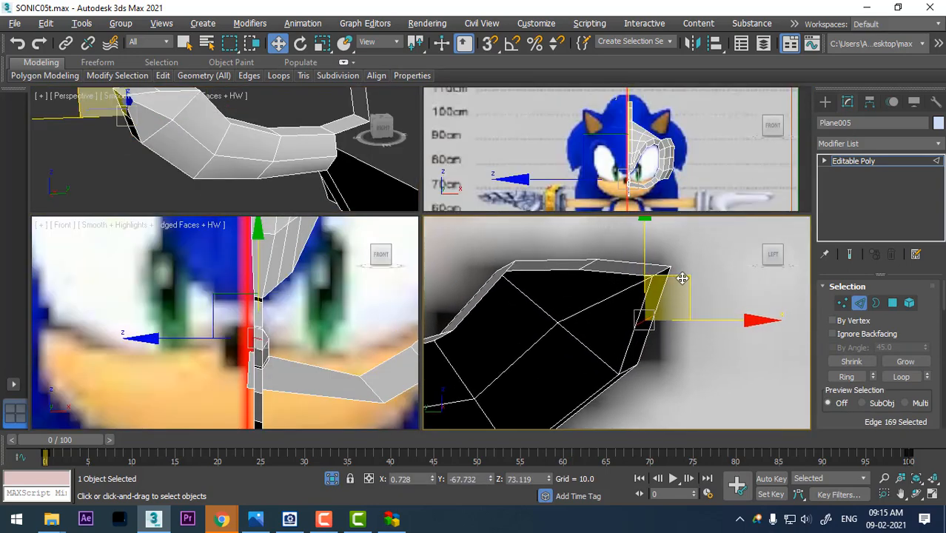
left_click_drag(681, 278, 689, 288)
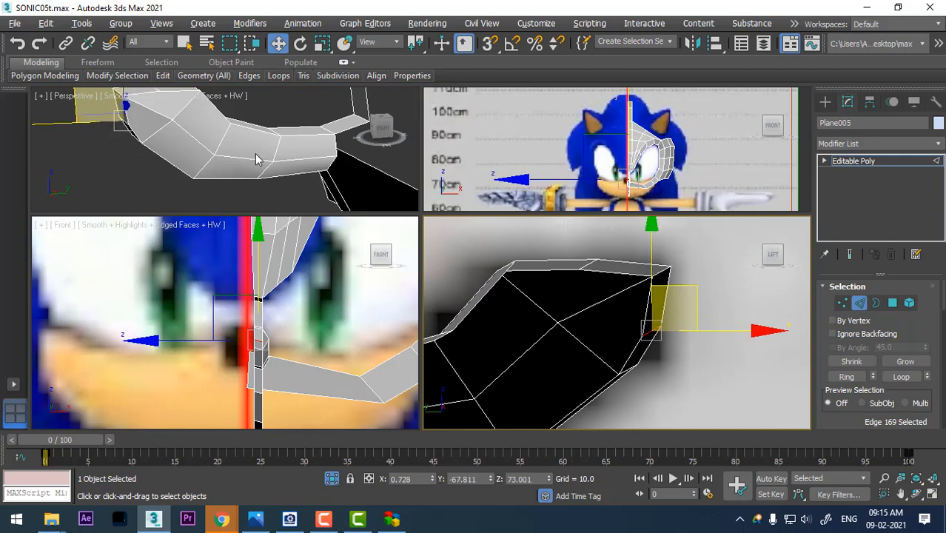
Step: Examine how the nose connects to the muzzle strip in the perspective, front and left views
middle_click_drag(255, 159, 268, 166, "alt")
key("alt+w")
middle_click_drag(453, 283, 479, 283, "alt")
scroll(492, 283, "down", 3)
key("alt+w")
middle_click_drag(326, 399, 267, 364)
scroll(266, 365, "down", 4)
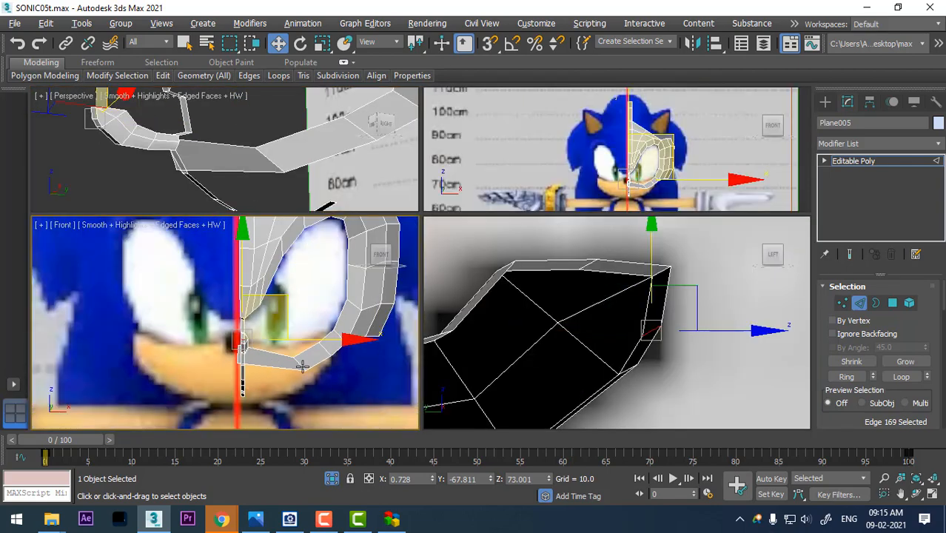
scroll(302, 365, "up", 3)
scroll(617, 370, "down", 5)
scroll(618, 368, "down", 4)
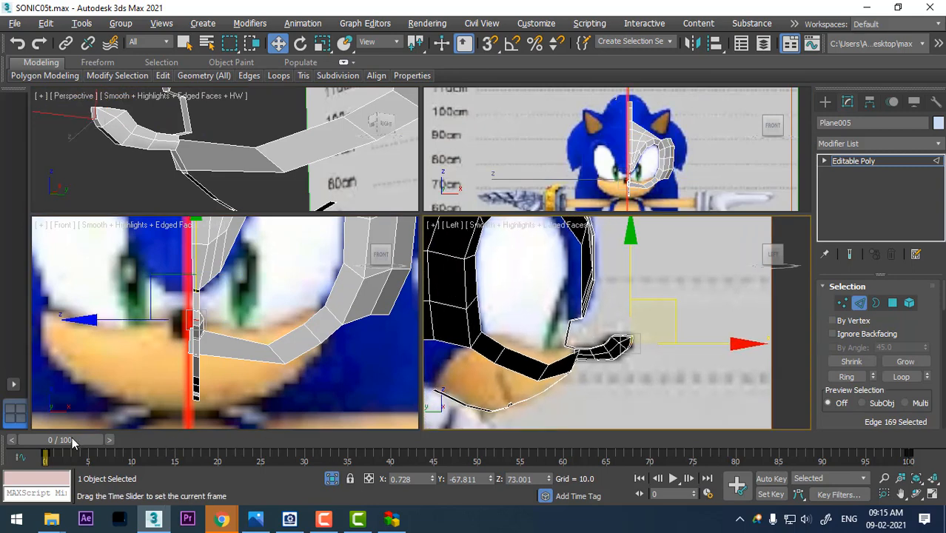
Step: Set the time slider to frame 89 and select the muzzle strip's end edge beside the nose in the left view
left_click_drag(111, 440, 801, 439)
middle_click(250, 377)
scroll(249, 376, "up", 2)
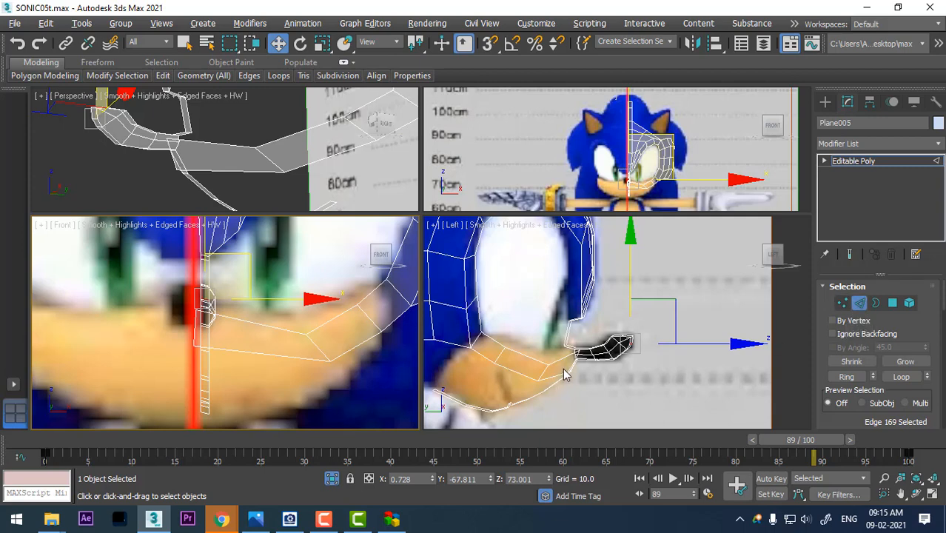
scroll(574, 361, "up", 6)
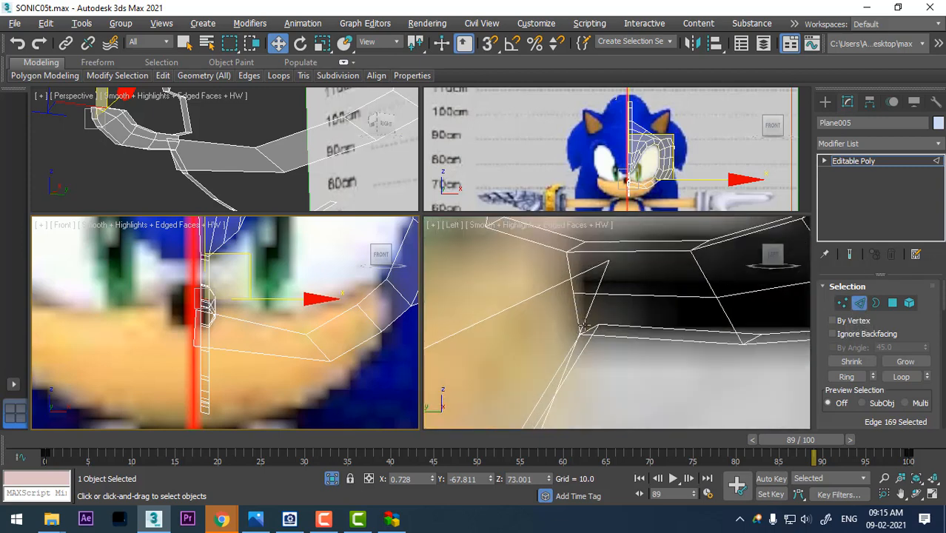
left_click(584, 327)
scroll(551, 360, "down", 4)
scroll(277, 345, "down", 6)
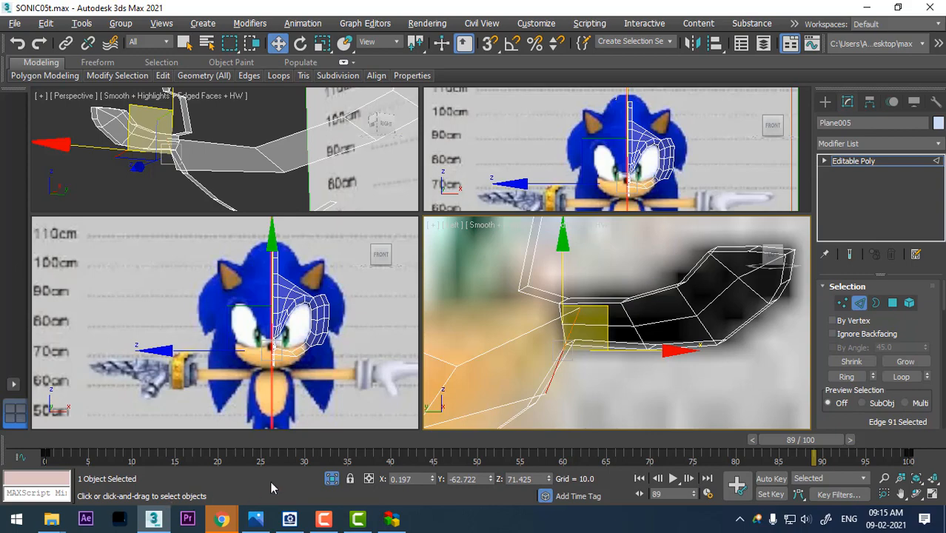
Step: Switch to Google Chrome for a reference search
key("super")
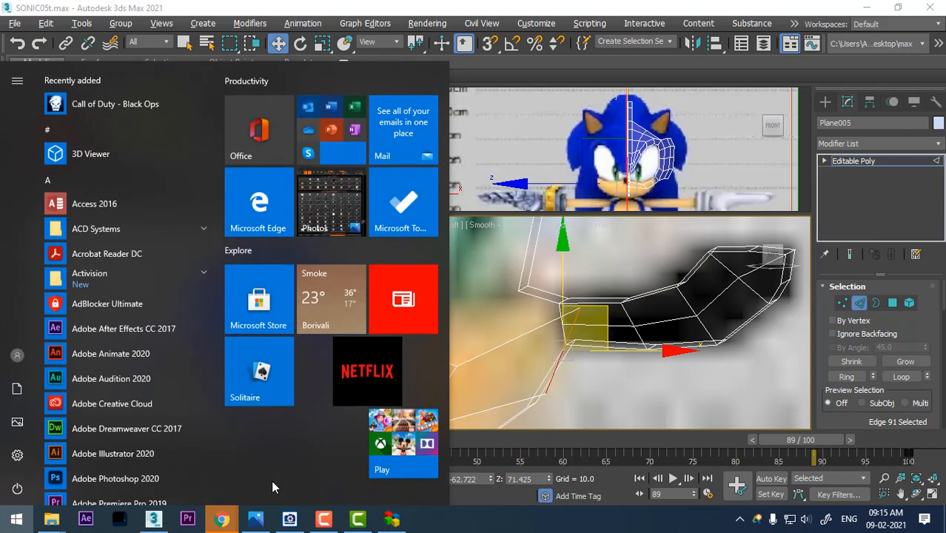
type("ch")
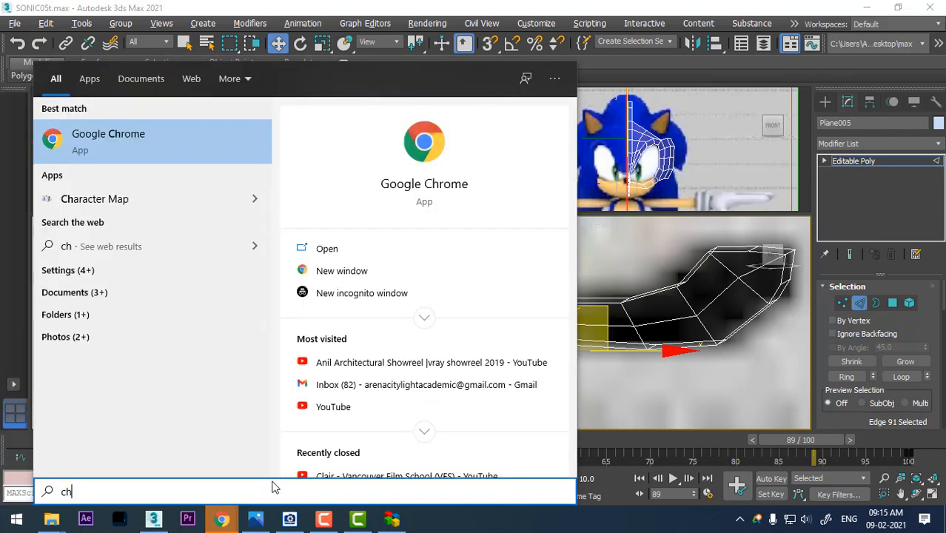
left_click(152, 141)
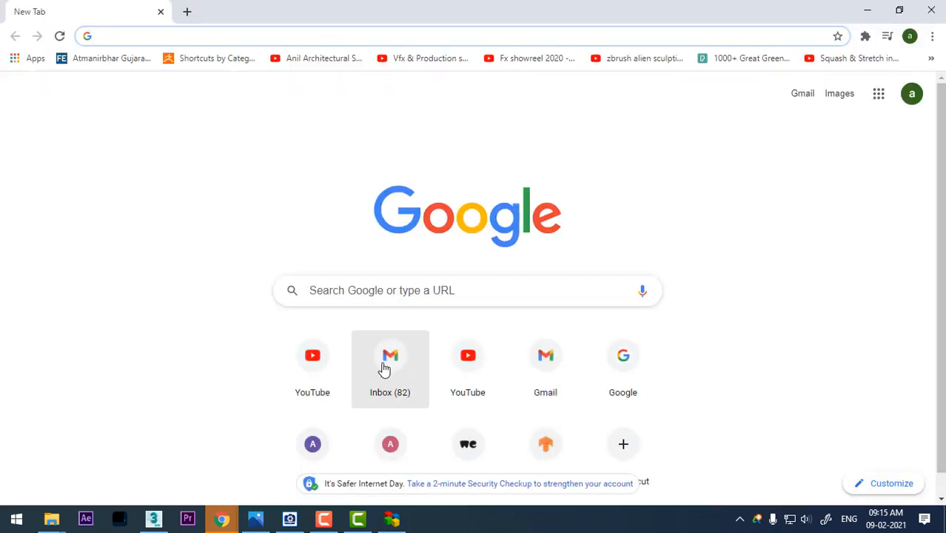
Step: Search Google for "3d face mesh flow"
left_click(390, 298)
type("f")
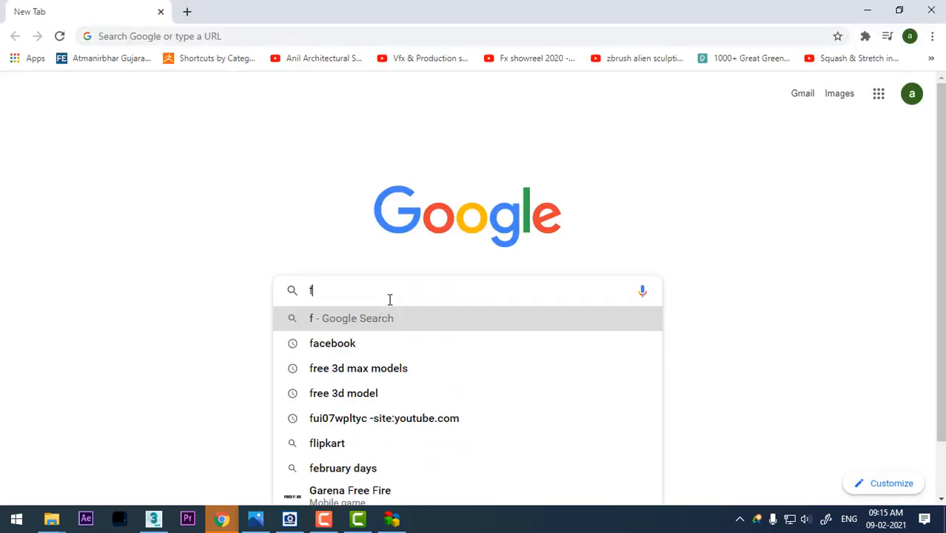
key("BackSpace")
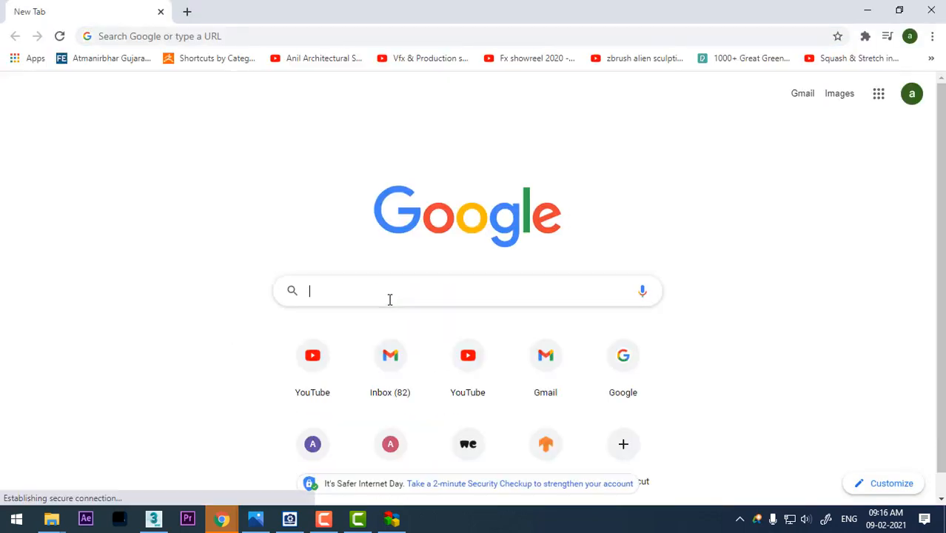
type("3d ")
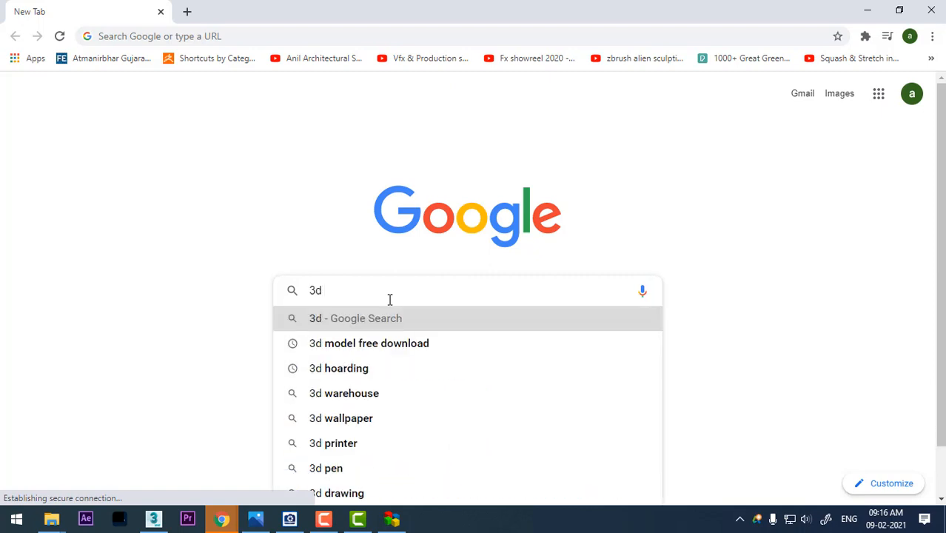
type("mesh flo")
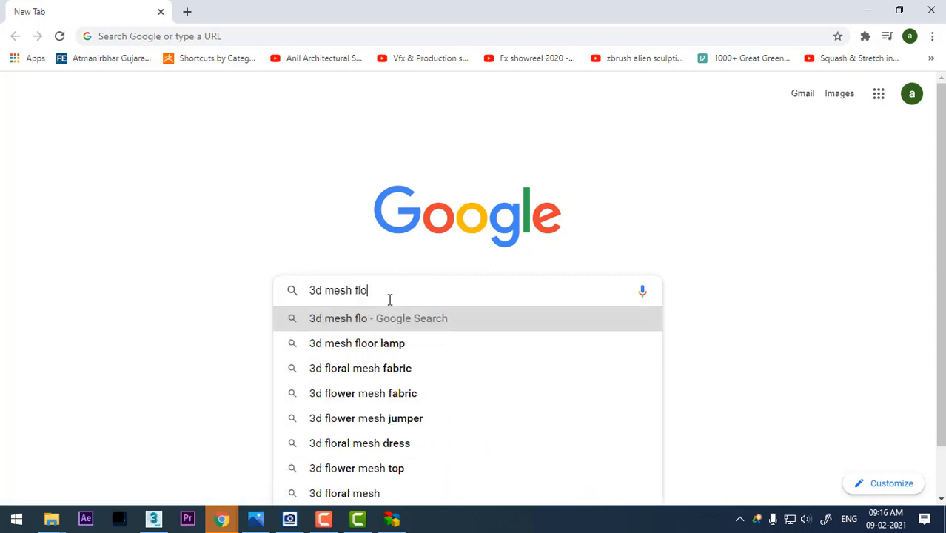
type("w")
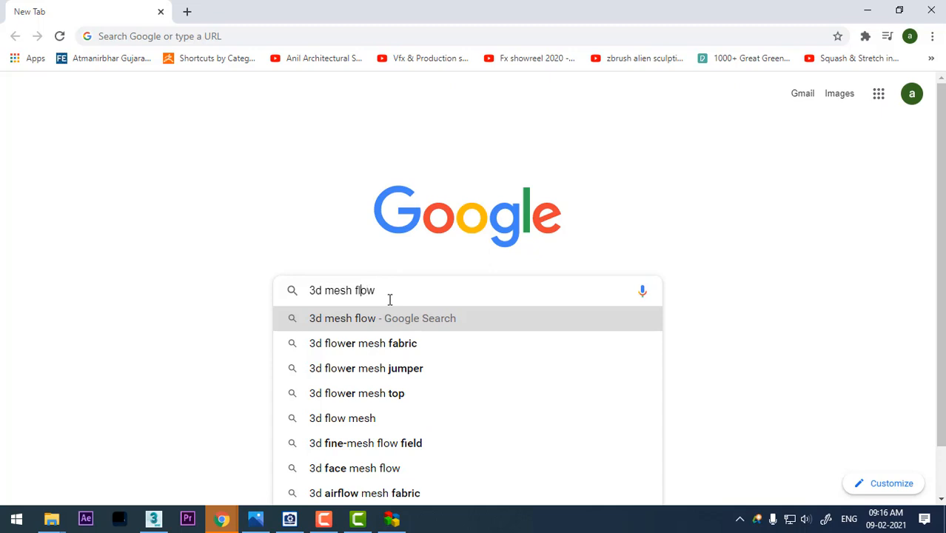
key("Left")
key("Left")
key("Left")
key("Left")
key("Left")
key("Left")
key("Left")
key("Left")
key("Left")
key("Left")
type("face")
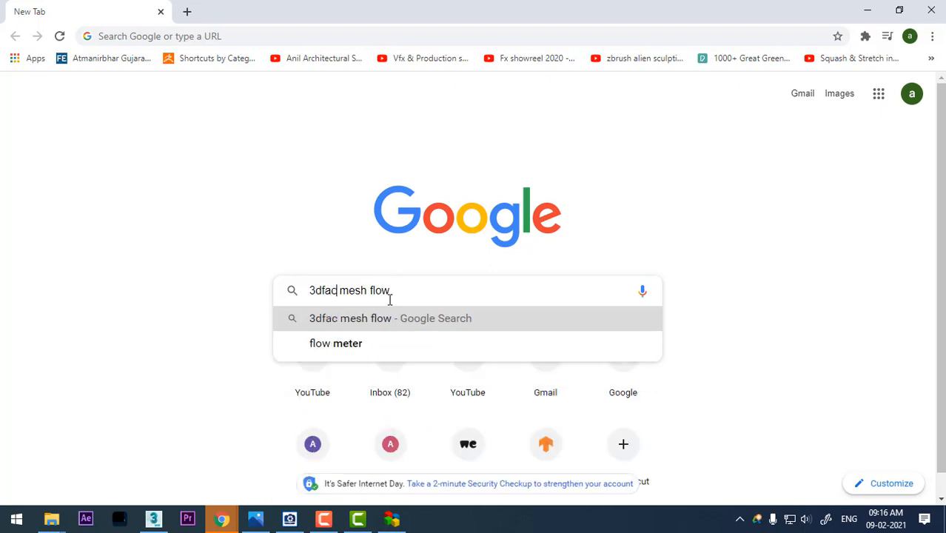
key("Return")
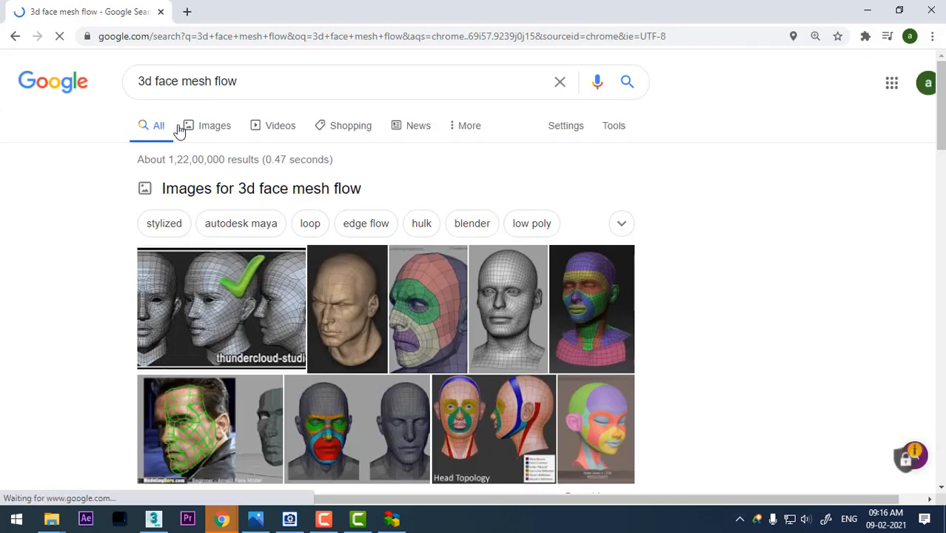
Step: Look through the image results, previewing the coloured face topology bust and the "Understanding Edge Flow" picture
left_click(212, 131)
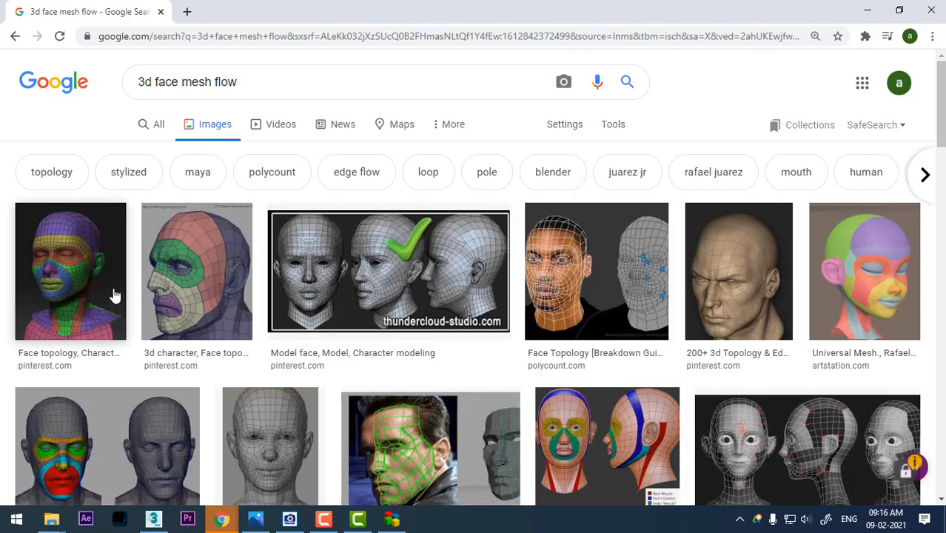
left_click(92, 269)
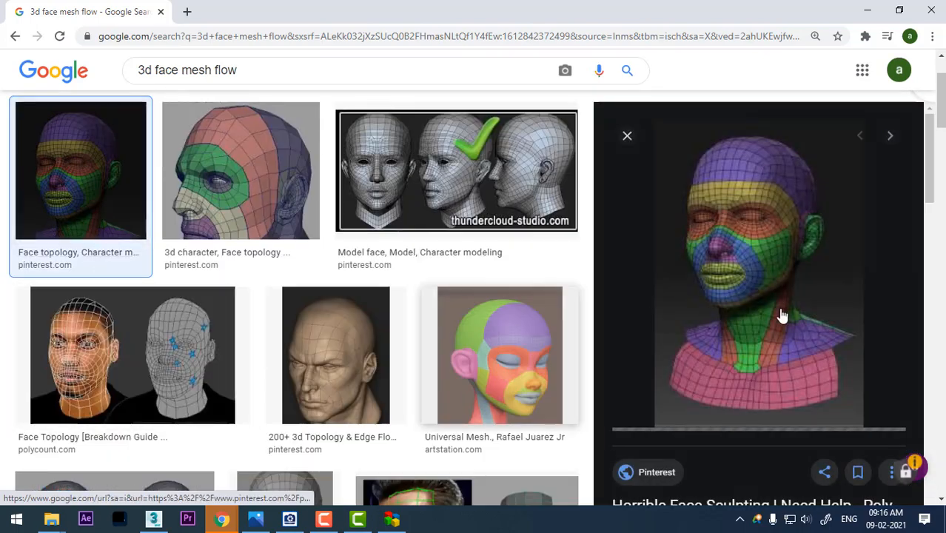
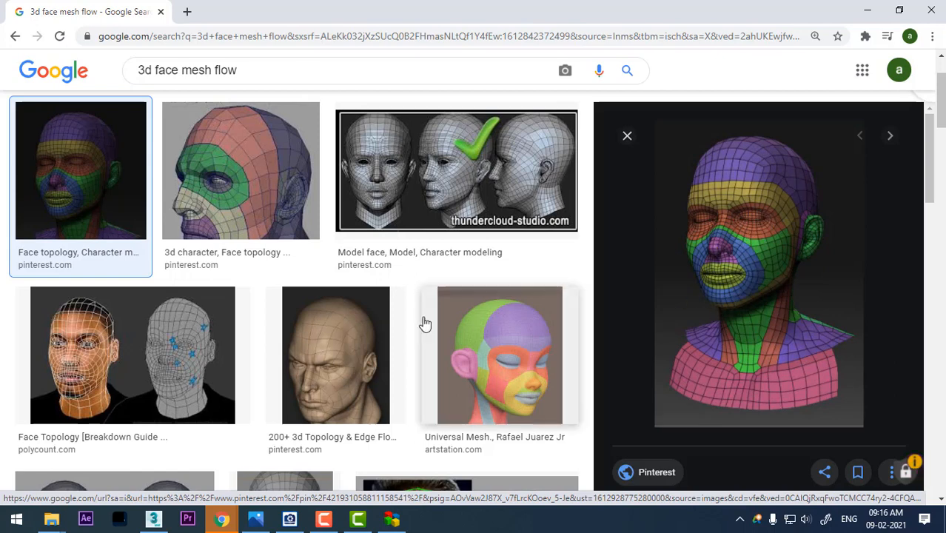
scroll(422, 323, "down", 3)
scroll(423, 323, "down", 2)
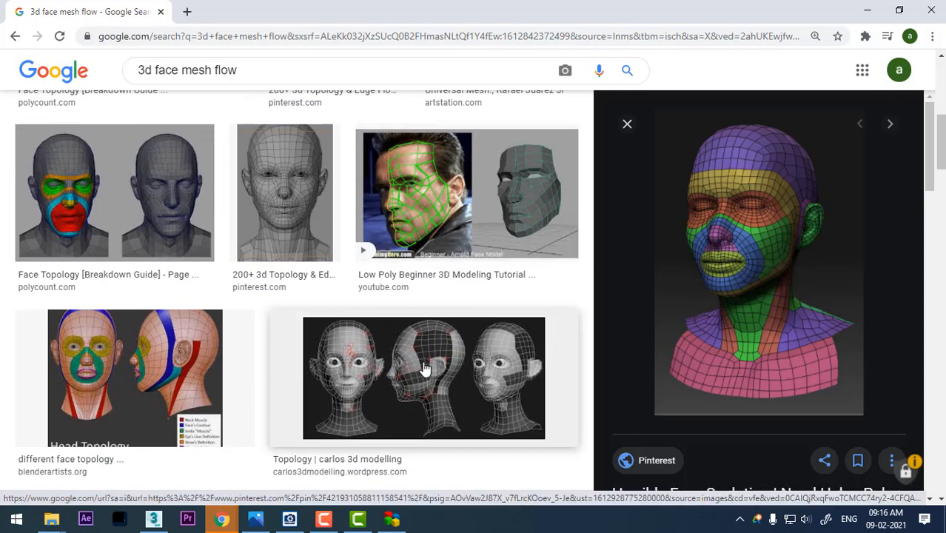
scroll(424, 366, "down", 5)
scroll(429, 368, "down", 2)
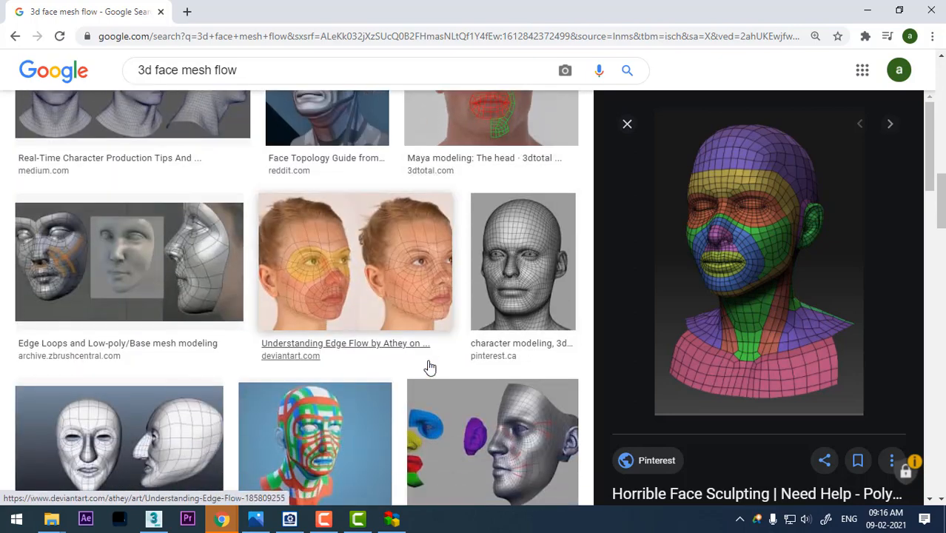
left_click(363, 274)
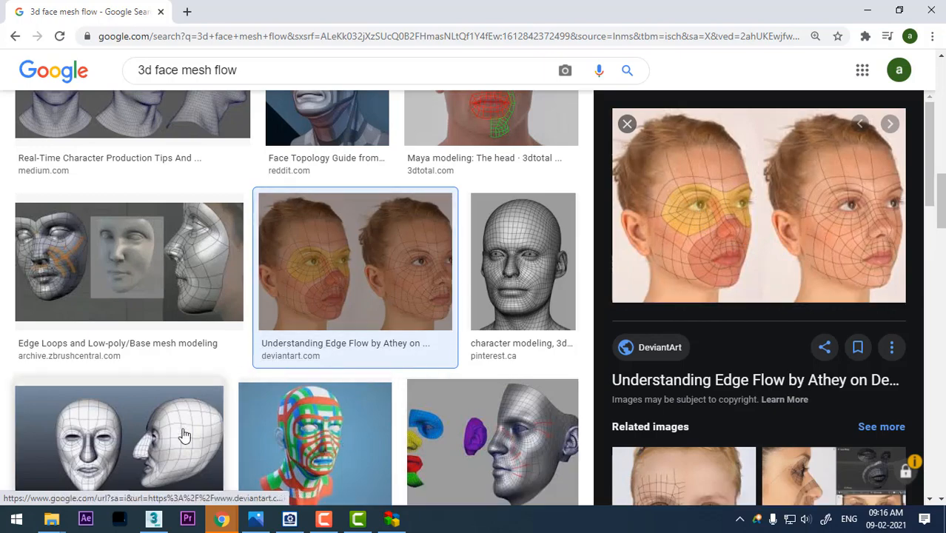
Step: Switch back to 3ds Max and compare the muzzle mesh in the front and left views with the edge-flow picture in Chrome
left_click(160, 518)
scroll(654, 337, "down", 4)
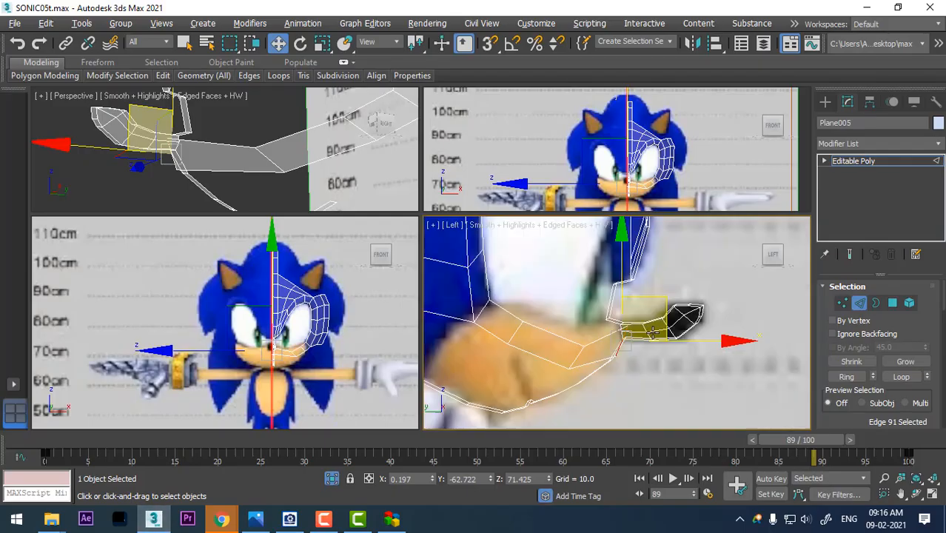
scroll(595, 339, "down", 5)
scroll(596, 339, "up", 4)
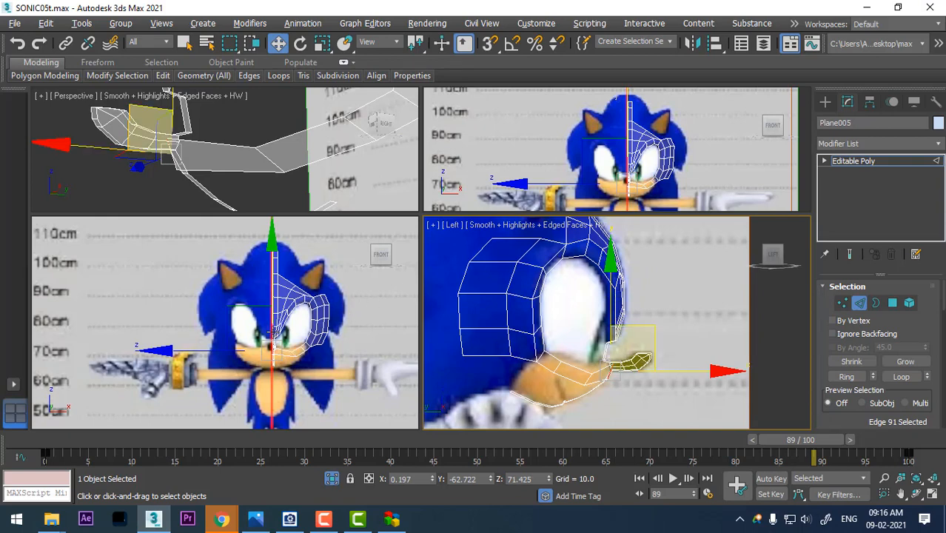
scroll(312, 358, "up", 4)
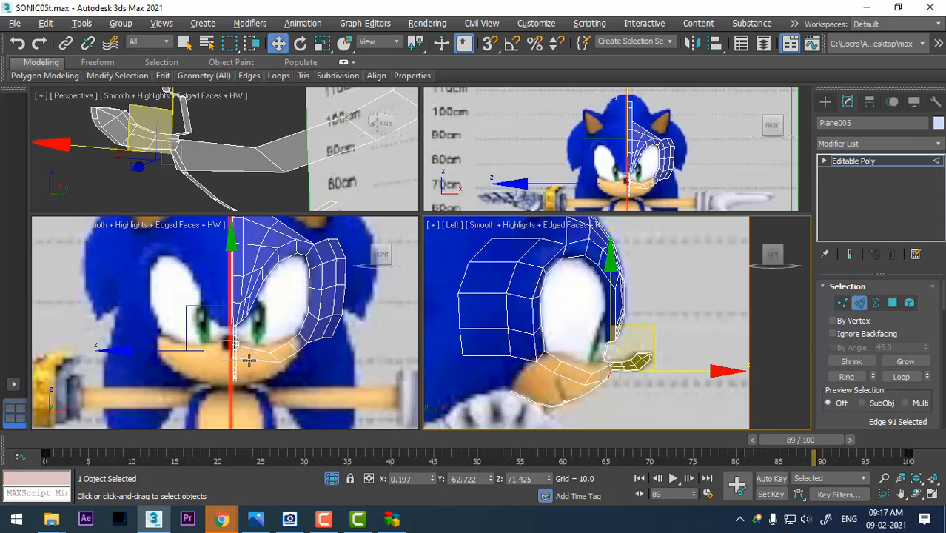
middle_click_drag(247, 356, 252, 352)
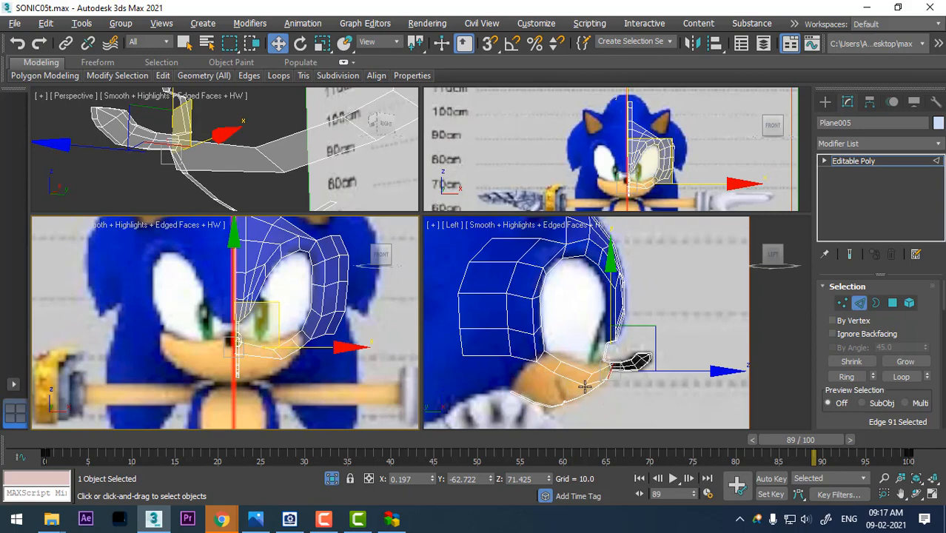
key("alt+Tab")
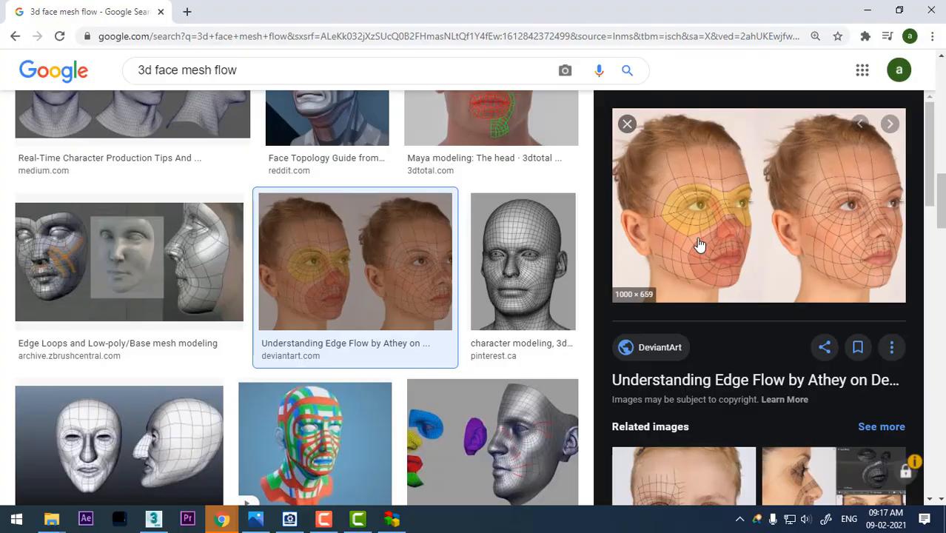
key("alt+Tab")
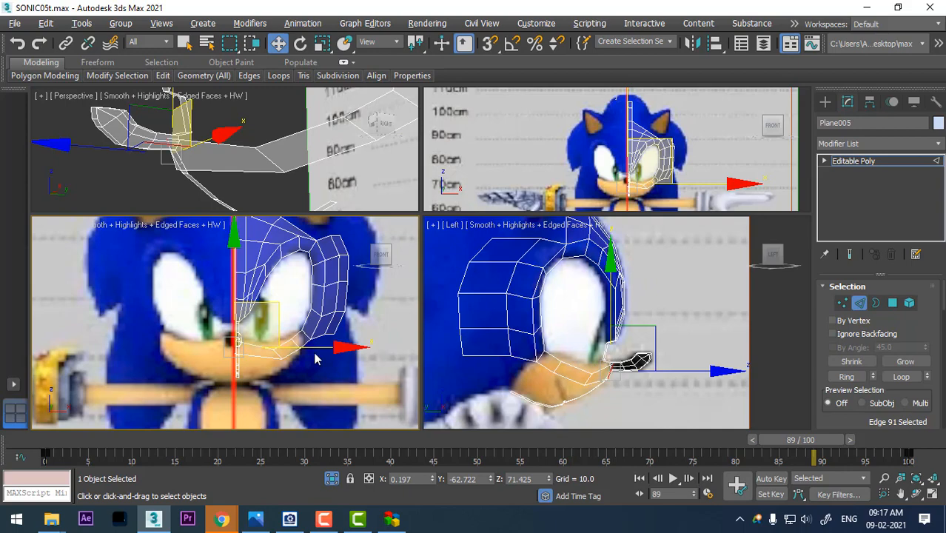
Step: Move the muzzle strip's end edge beside the nose to Y -61.898, Z 71.968 in the left view
scroll(312, 360, "up", 4)
scroll(642, 385, "up", 4)
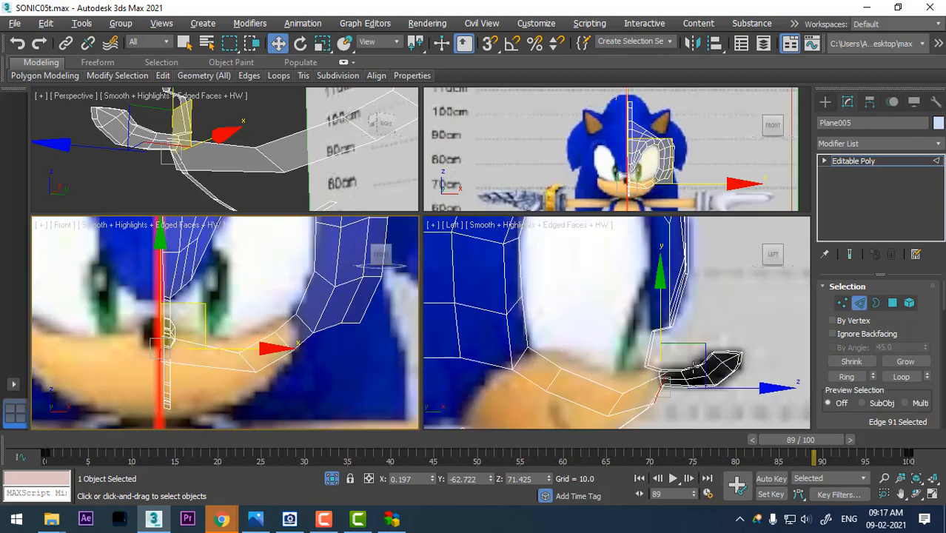
middle_click_drag(693, 367, 668, 317)
left_click_drag(670, 303, 585, 315)
Step: Select the muzzle strip's cross edge next to the end edge and nudge it slightly toward the centre line in the front view
left_click(559, 357)
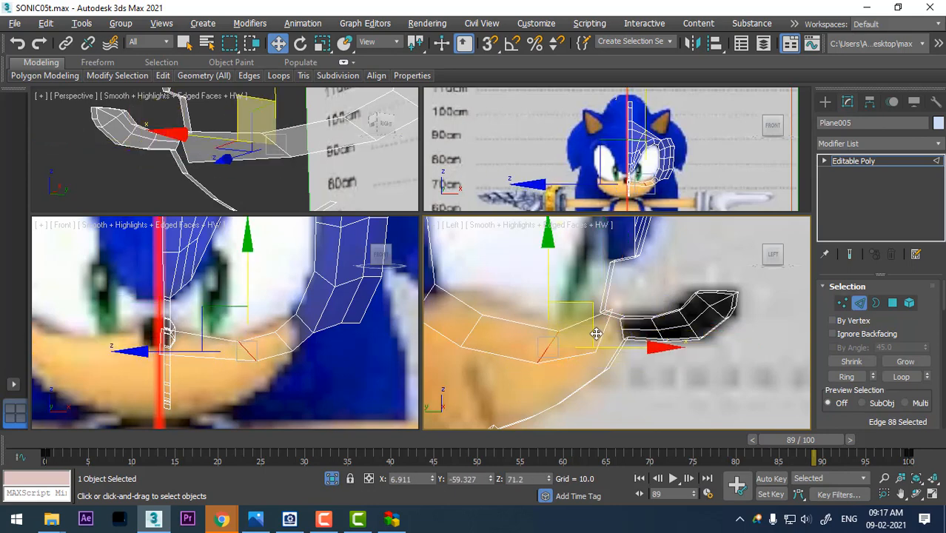
scroll(274, 334, "up", 3)
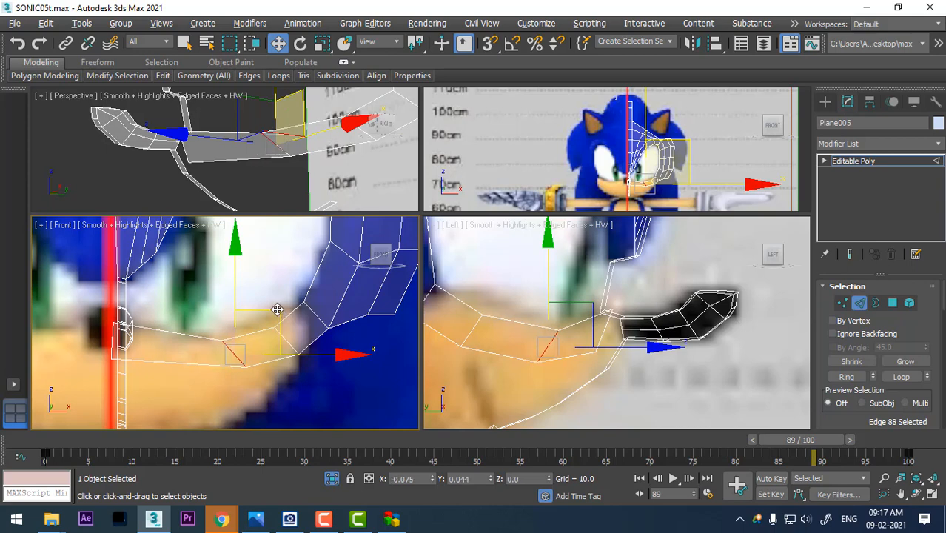
key("e")
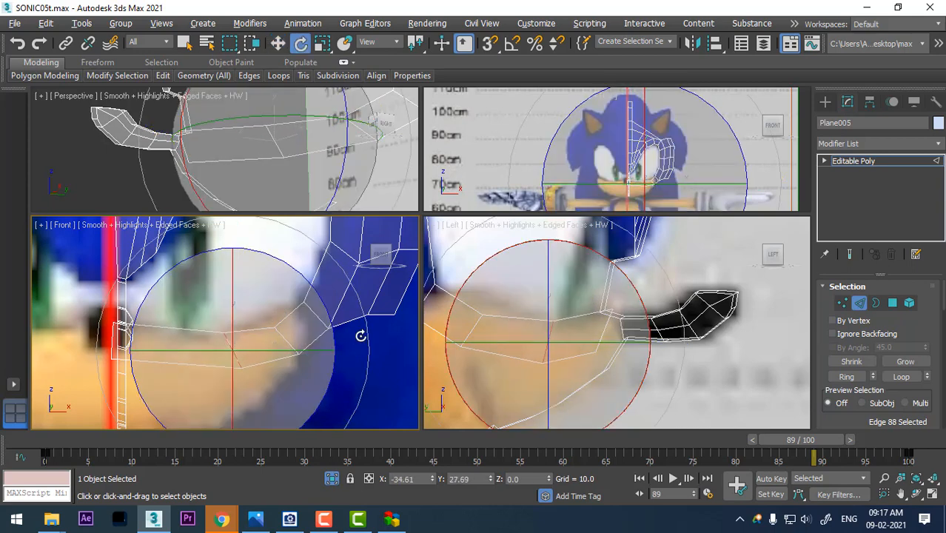
key("w")
left_click_drag(272, 308, 274, 305)
middle_click_drag(588, 325, 615, 327)
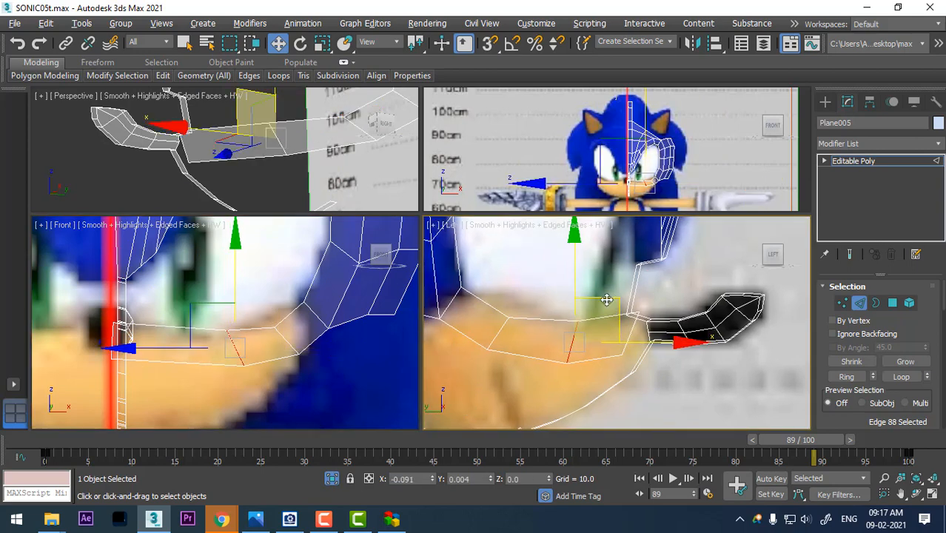
Step: Shift the muzzle strip's selected cross edge slightly away from the nose and rotate it 21 degrees in the left view
key("e")
left_click_drag(558, 315, 548, 341)
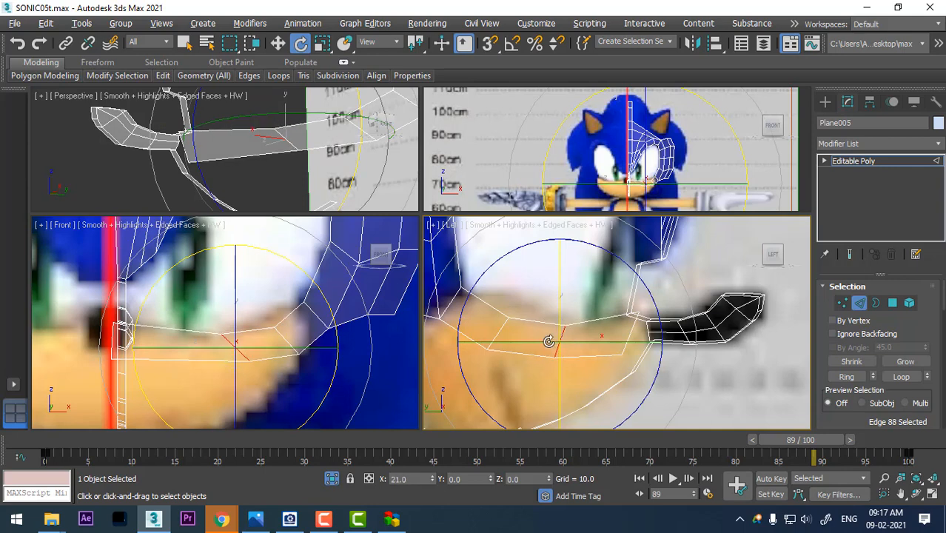
key("w")
Step: Rotate the muzzle strip's end edge beside the nose to nearly vertical in the left view and scale it to 84 percent
left_click(630, 335)
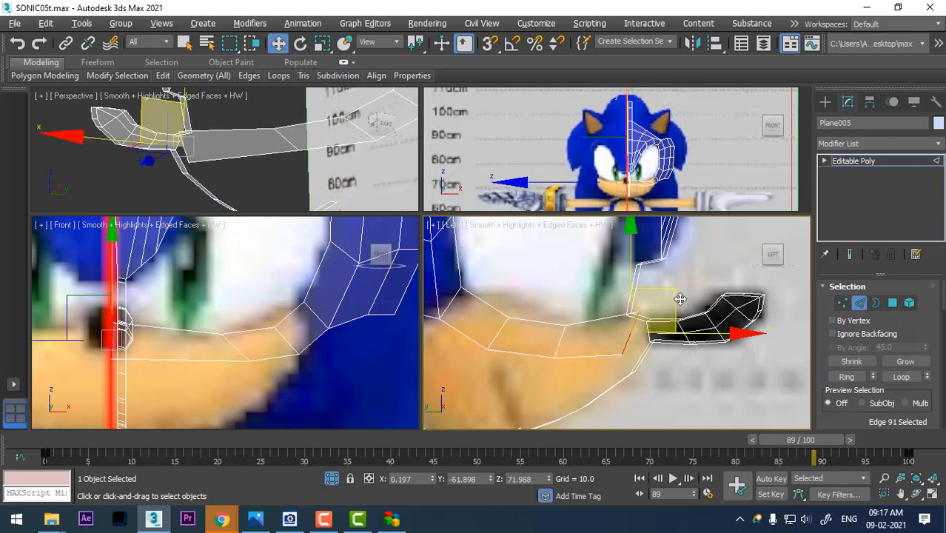
key("e")
left_click_drag(677, 293, 637, 262)
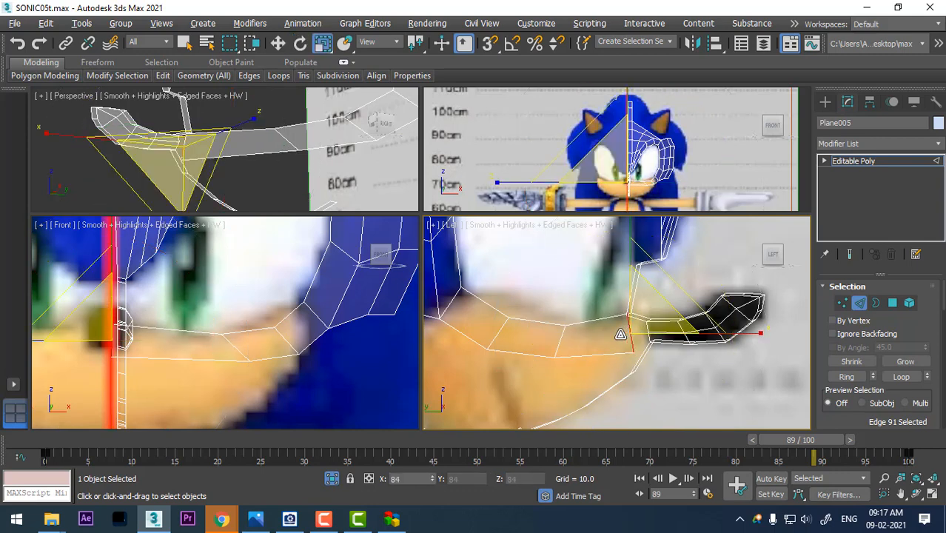
Step: Move the muzzle strip's end edge beside the nose to X 1.641, Y -61.644, Z 72.067 using the left and front views
key("w")
middle_click_drag(661, 291, 647, 296)
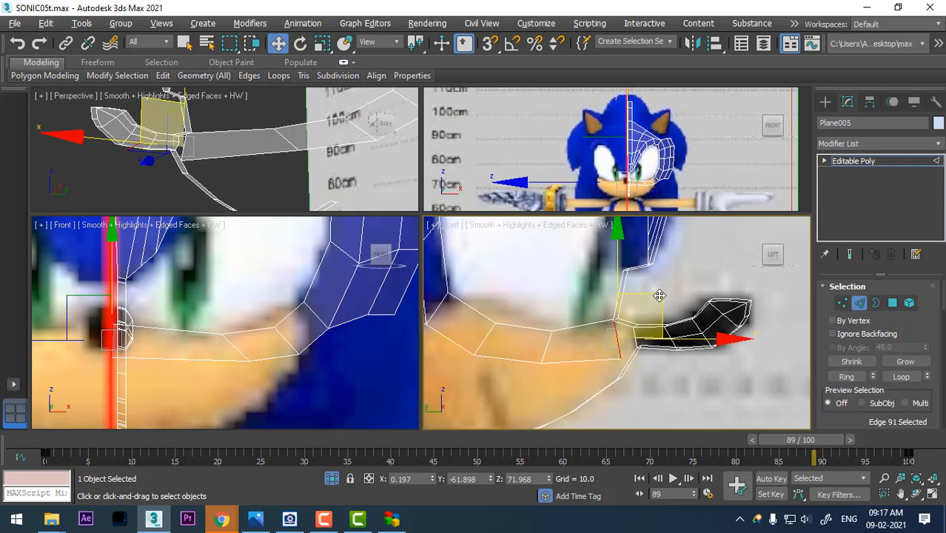
left_click_drag(658, 295, 648, 293)
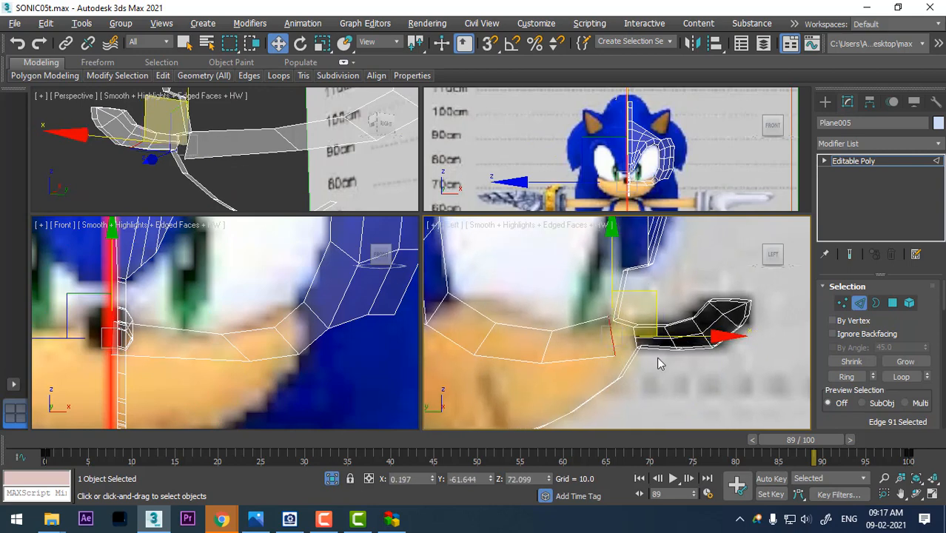
middle_click_drag(676, 339, 673, 345)
middle_click_drag(176, 313, 196, 326)
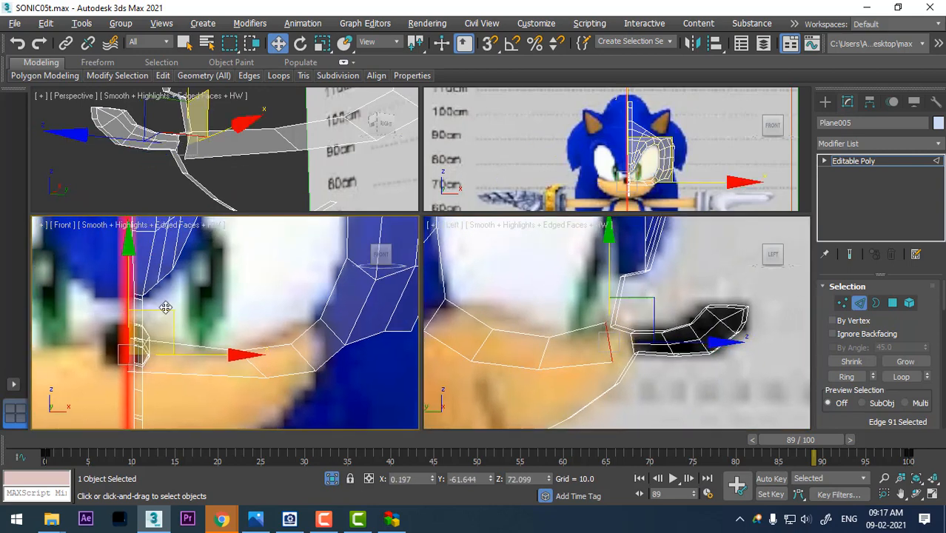
left_click_drag(165, 307, 193, 307)
Step: Scale the muzzle strip's end edge to 66 percent in the left view
middle_click_drag(628, 340, 630, 343)
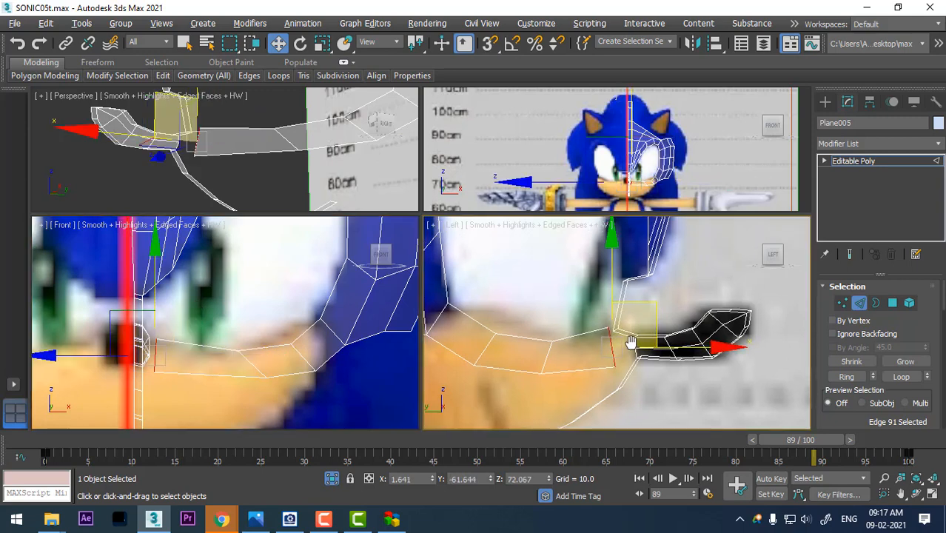
key("r")
left_click_drag(624, 329, 610, 350)
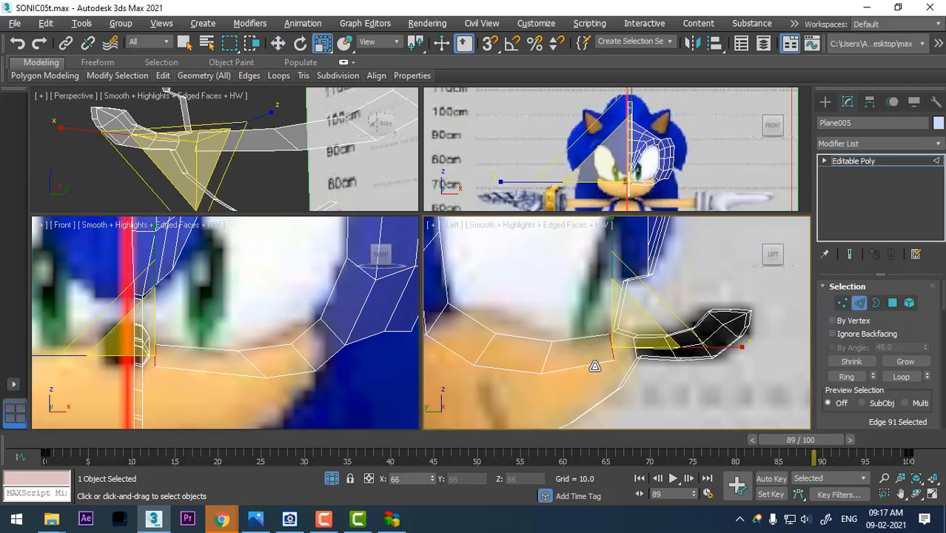
key("w")
Step: Bridge the muzzle strip's end edge to the facing open edge at the base of the nose
scroll(622, 350, "up", 2)
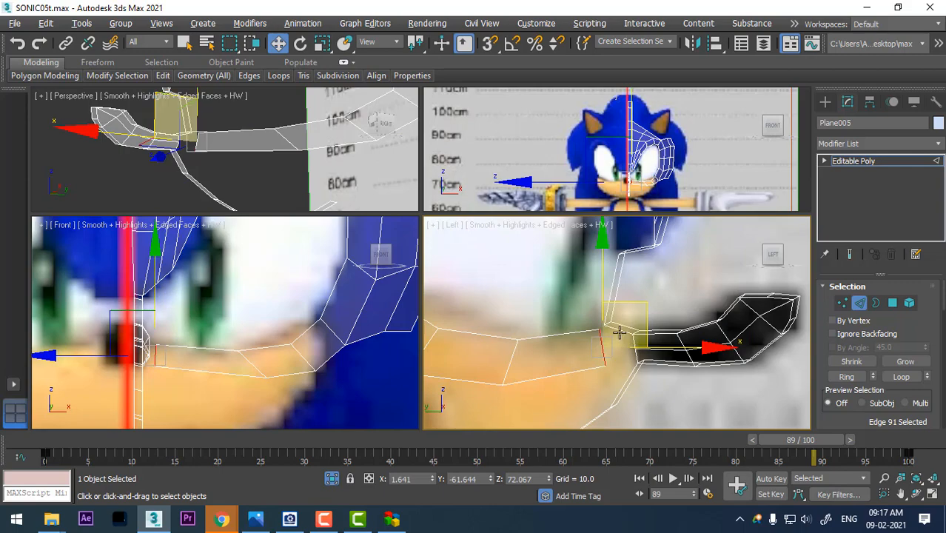
left_click(619, 332, "ctrl")
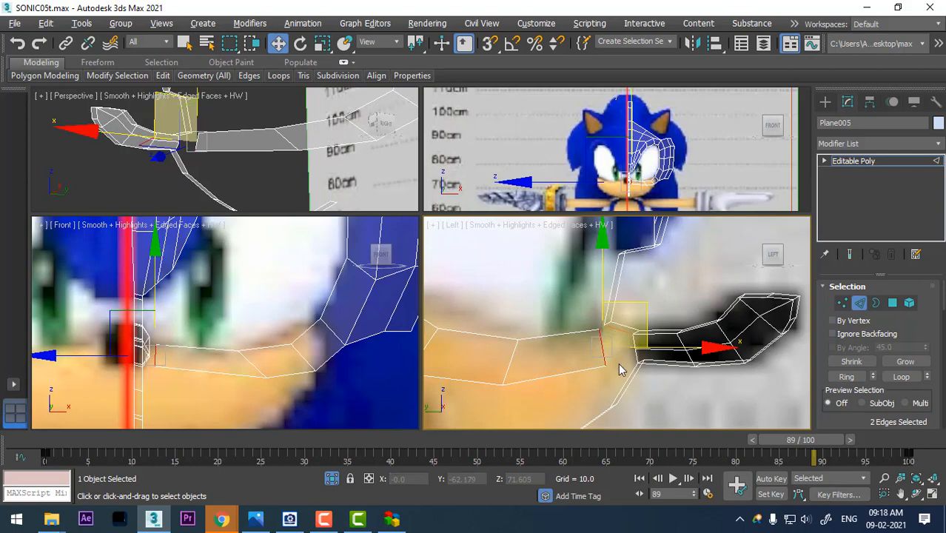
middle_click_drag(267, 182, 315, 205, "alt")
key("alt+w")
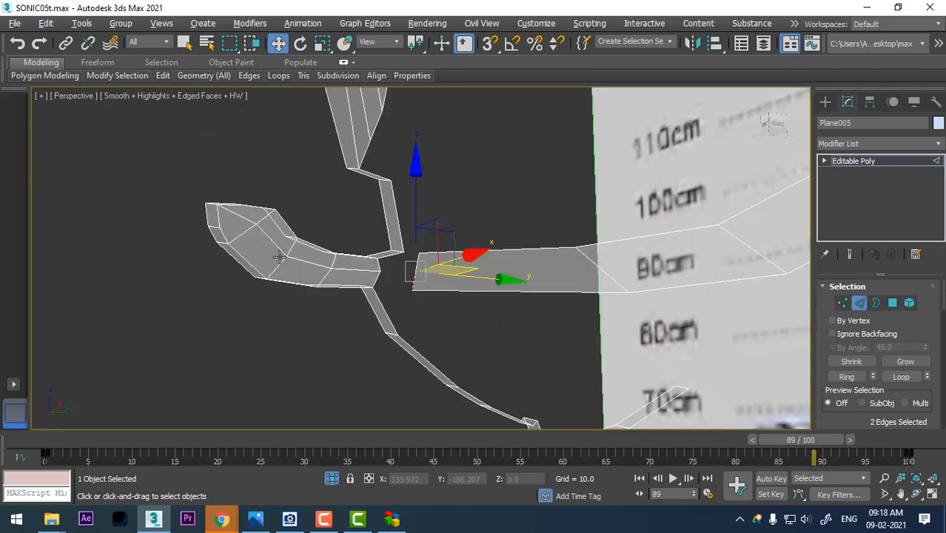
middle_click_drag(278, 256, 293, 288, "alt")
scroll(327, 290, "up", 4)
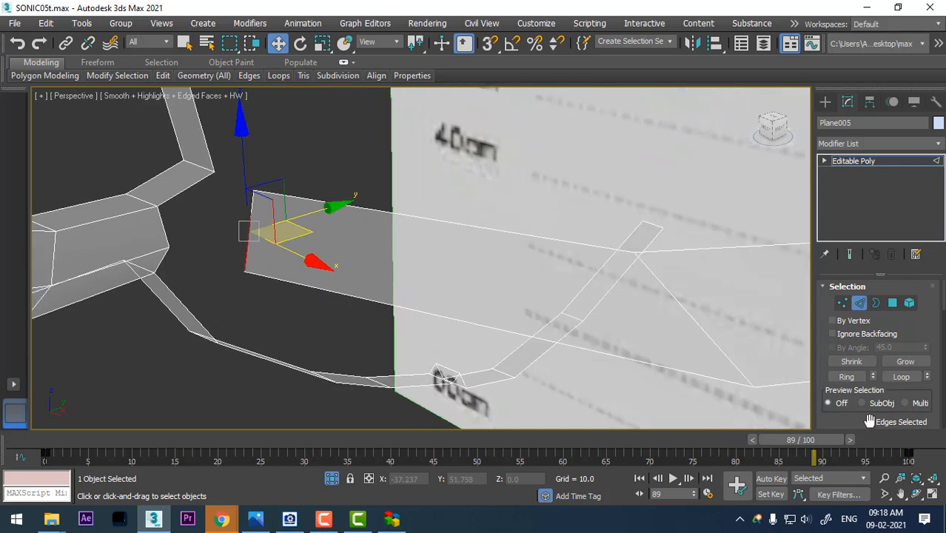
scroll(868, 420, "down", 5)
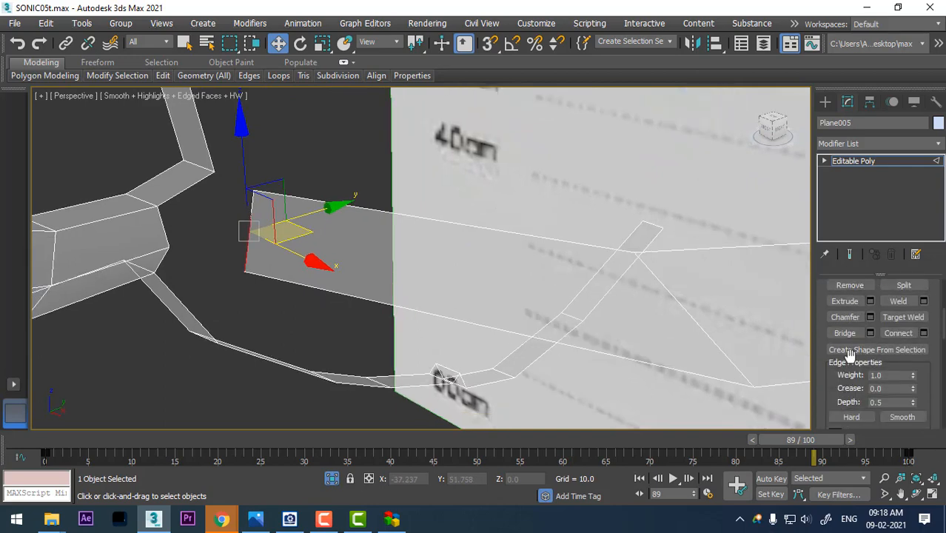
left_click(846, 333)
Step: Select the cross edge where the muzzle strip meets the new bridge and move it away from the nose to X 2.982, Y -60.906, Z 71.877
middle_click_drag(223, 245, 243, 212, "alt")
left_click(249, 252)
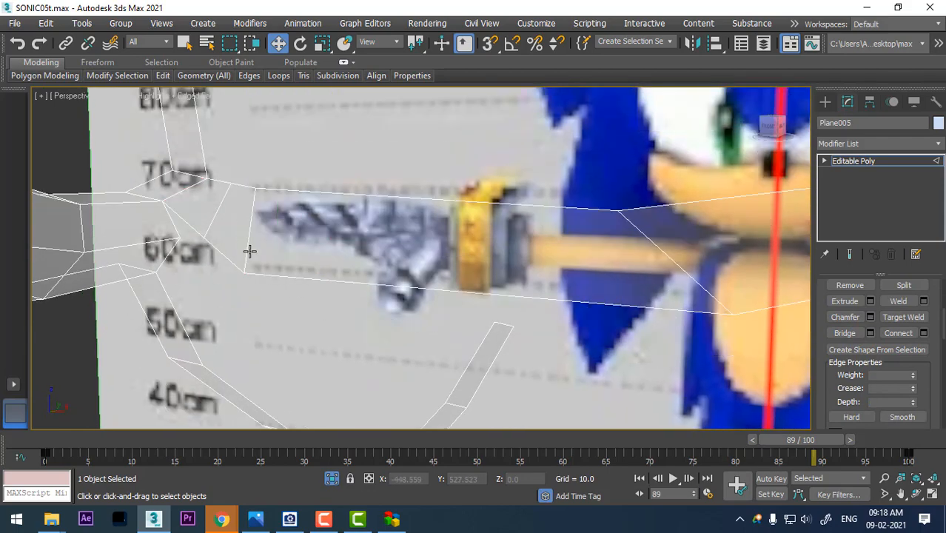
left_click(252, 255)
key("alt+w")
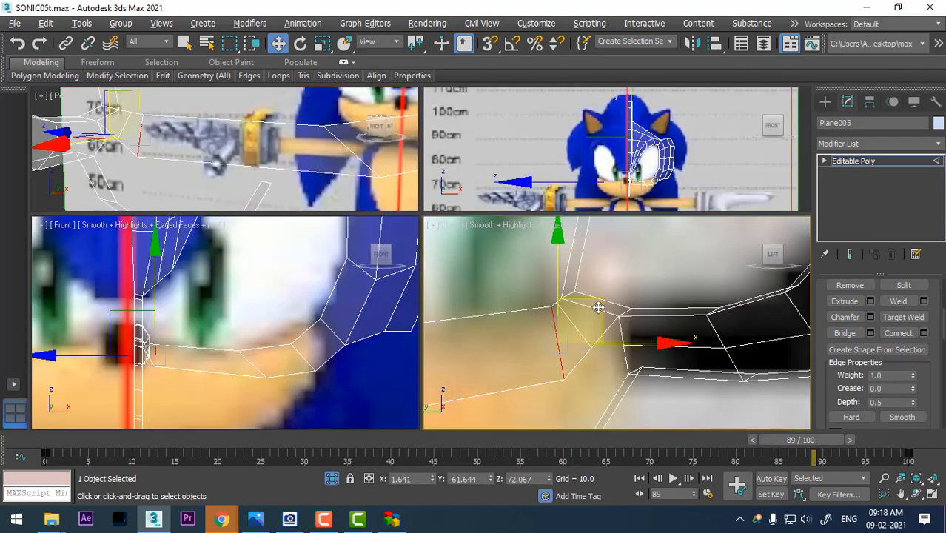
left_click_drag(596, 301, 513, 353)
key("r")
scroll(518, 354, "down", 5)
scroll(555, 365, "up", 1)
middle_click_drag(536, 369, 629, 354)
scroll(208, 361, "up", 2)
middle_click_drag(208, 361, 215, 348)
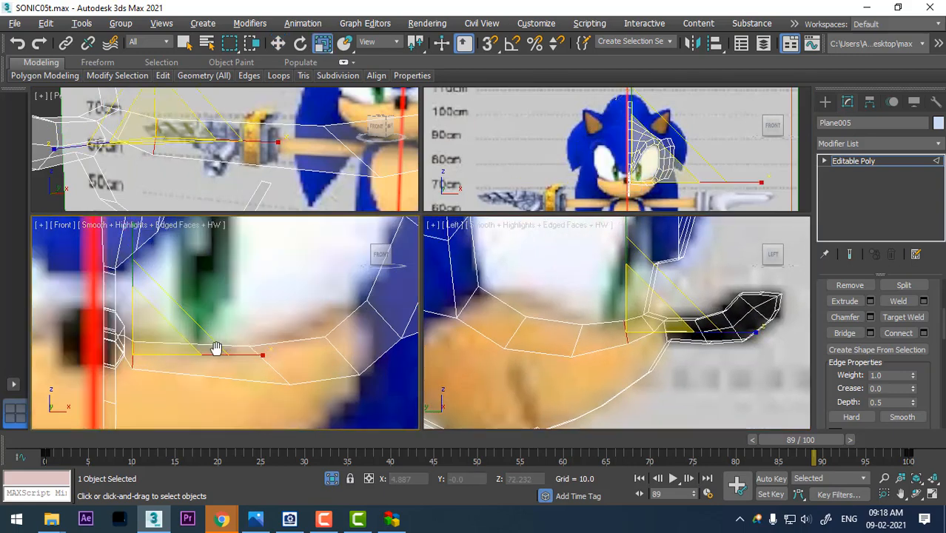
key("w")
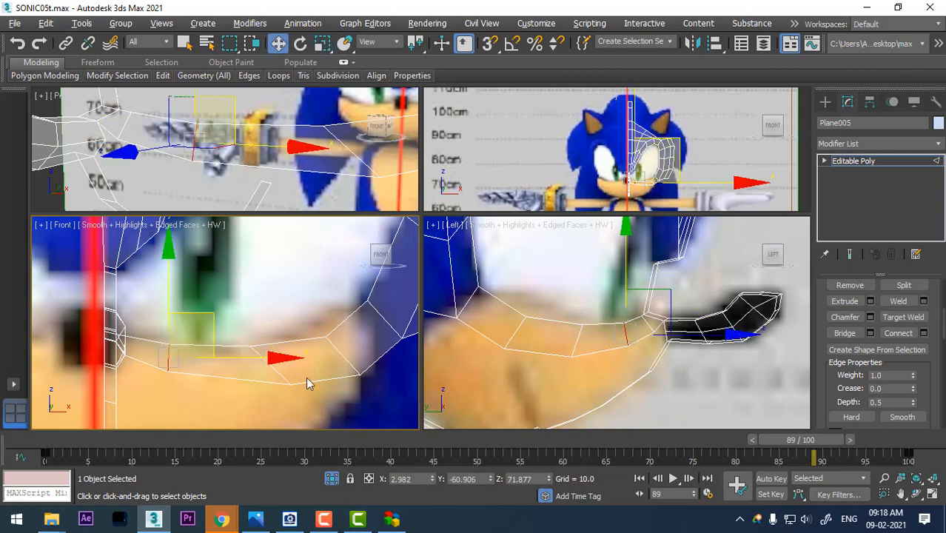
Step: Shift the next cross edge of the muzzle strip slightly toward the nose and rotate it closer to vertical in the front view
left_click(277, 374)
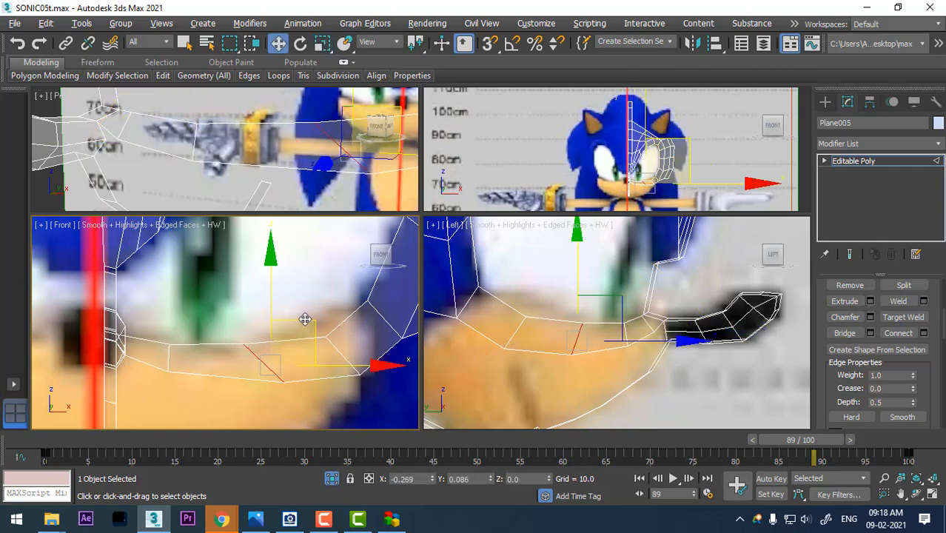
key("e")
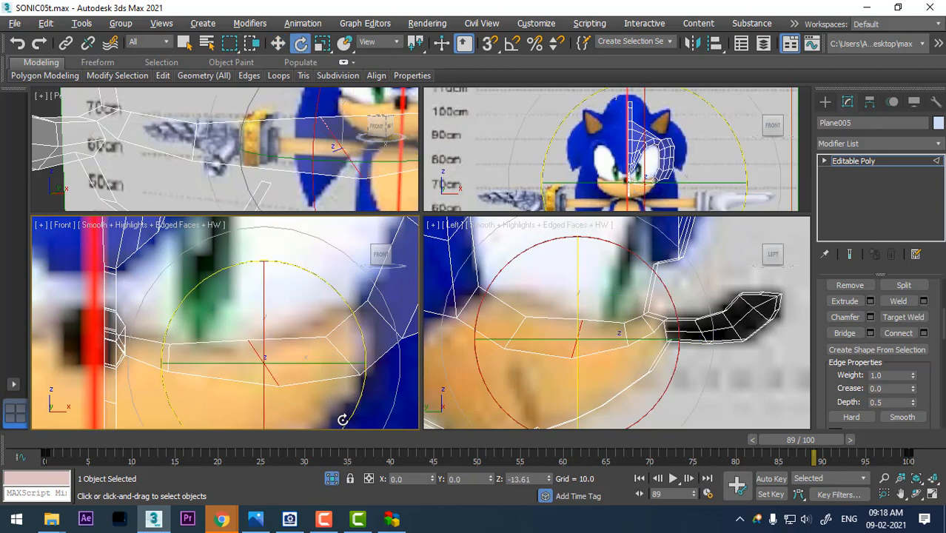
key("r")
left_click_drag(274, 342, 295, 363)
Step: Select the outer cross edge near the muzzle's cheek corner and move it to X 9.389, Y -55.828, Z 72.149 in the front view
left_click(340, 350)
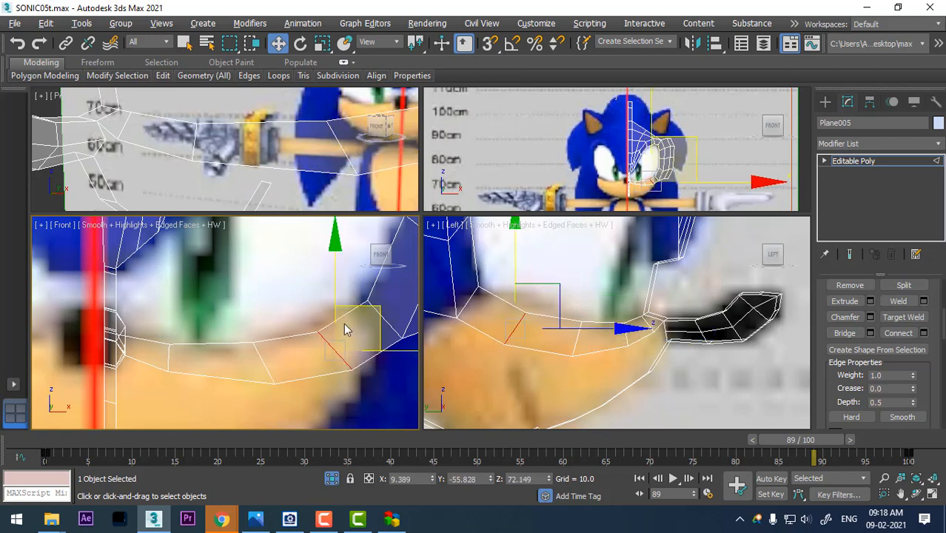
scroll(237, 340, "down", 4)
scroll(570, 348, "down", 3)
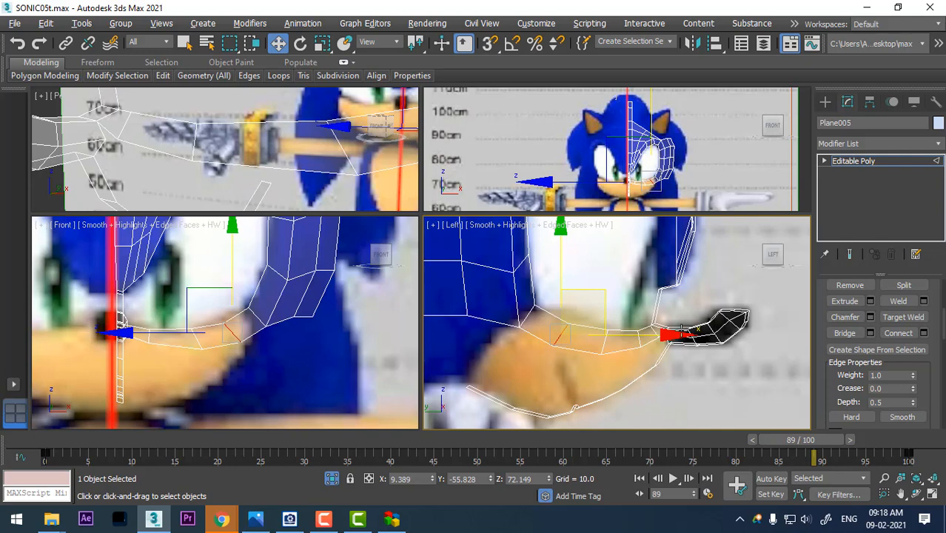
scroll(648, 369, "up", 2)
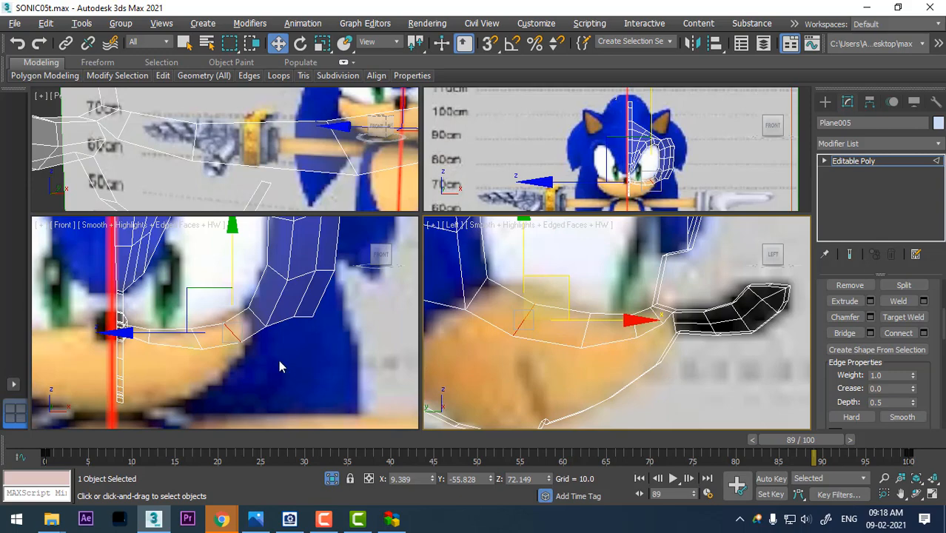
middle_click_drag(655, 167, 668, 142)
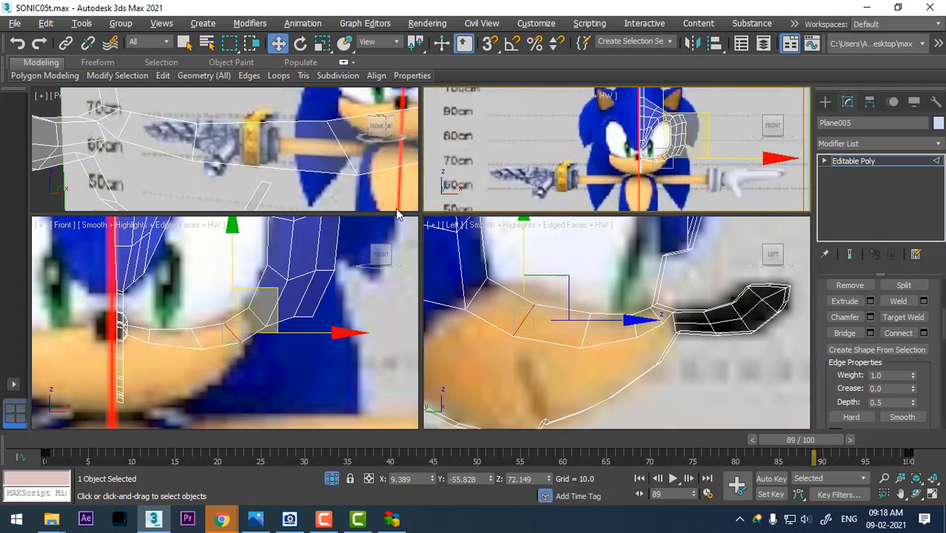
middle_click(182, 160)
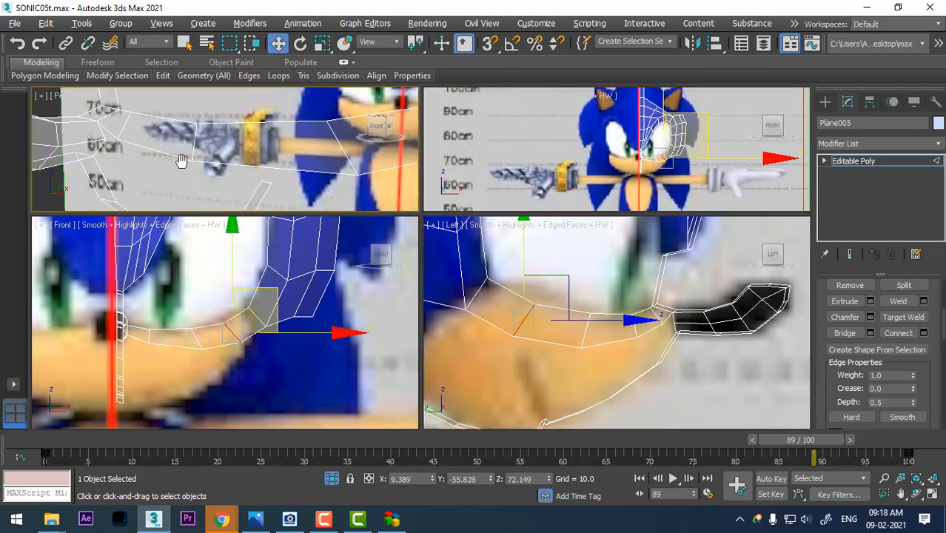
Step: Bridge the muzzle strip's three lower edges nearest the nose to the three facing edges of the centre-line strip, using 2 segments
key("alt+w")
middle_click_drag(231, 229, 227, 235, "alt")
middle_click_drag(304, 239, 293, 242, "alt")
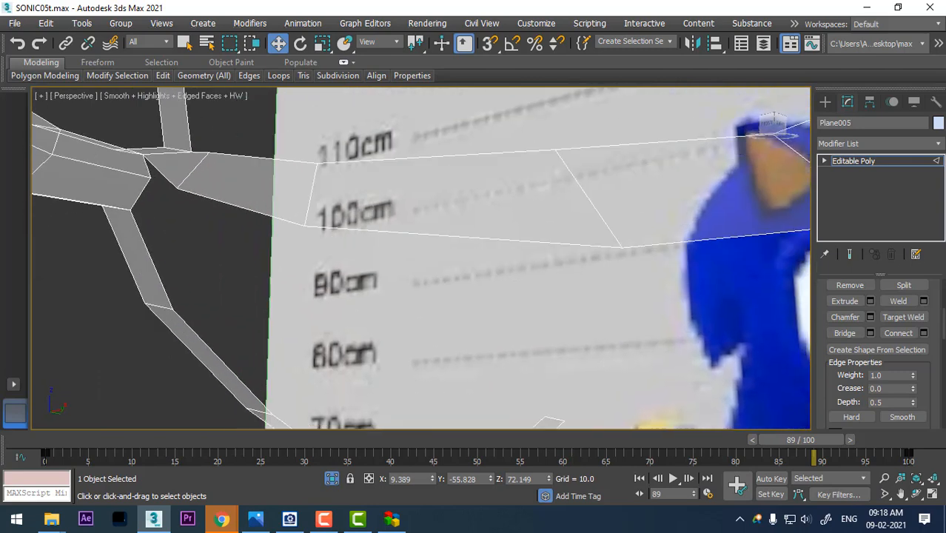
left_click(823, 160)
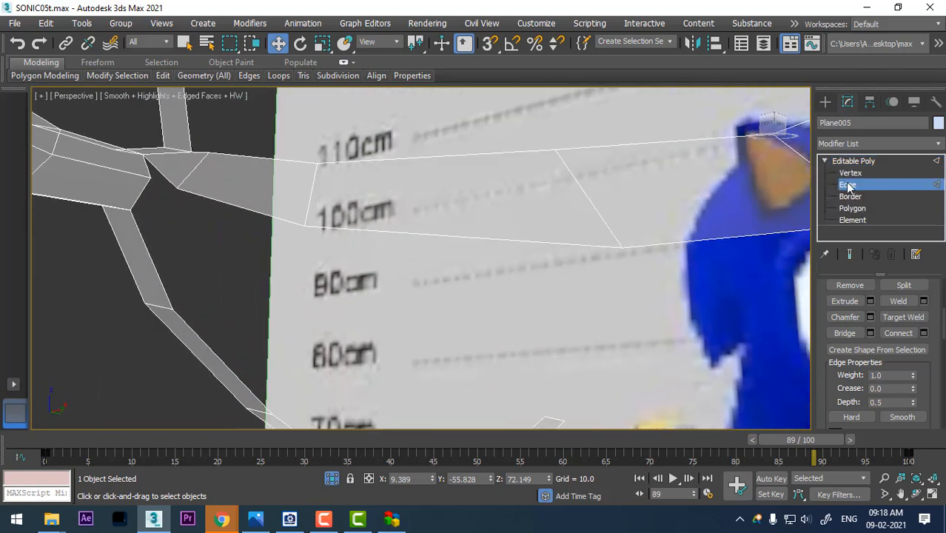
left_click(226, 201)
left_click(151, 255, "ctrl")
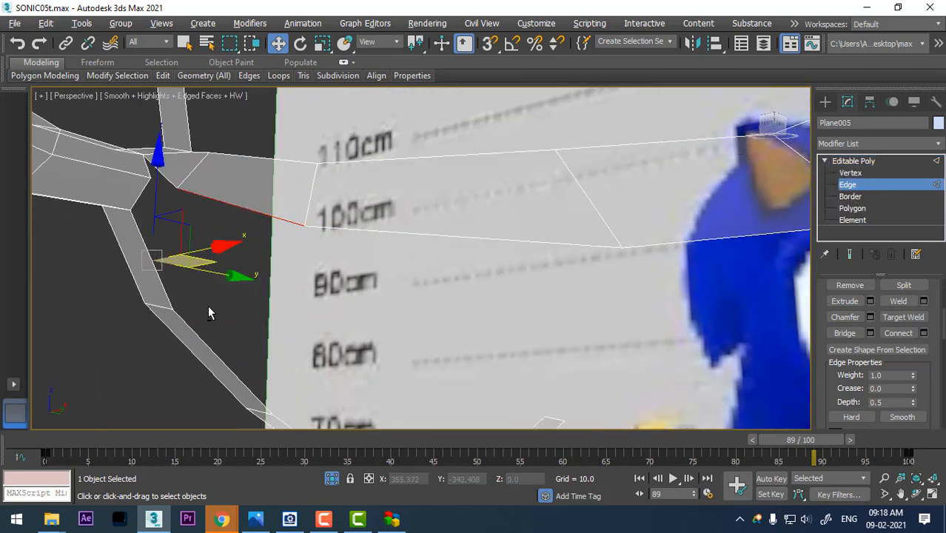
middle_click_drag(208, 305, 203, 317, "alt")
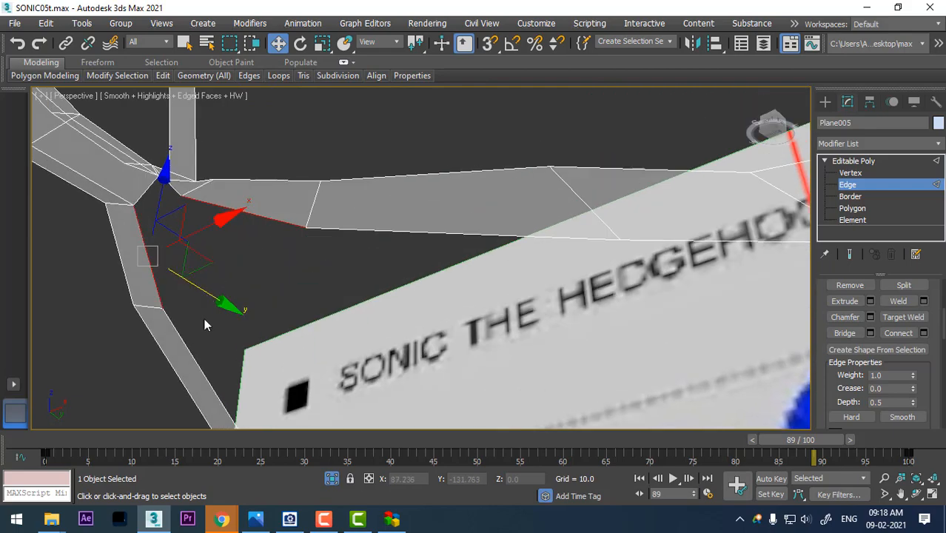
left_click(412, 229, "ctrl")
scroll(370, 311, "down", 4)
middle_click_drag(372, 296, 336, 332)
scroll(334, 283, "up", 5)
scroll(334, 283, "down", 3)
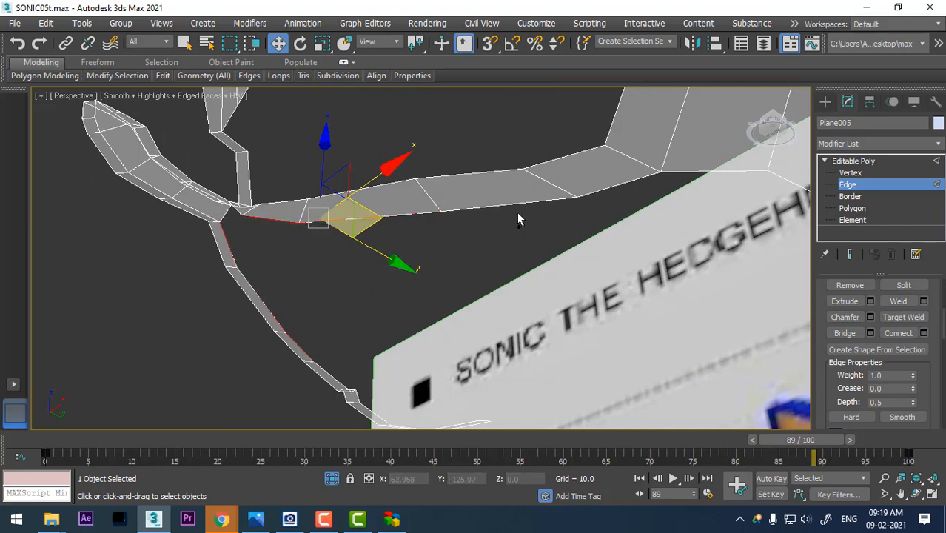
left_click(494, 205, "ctrl")
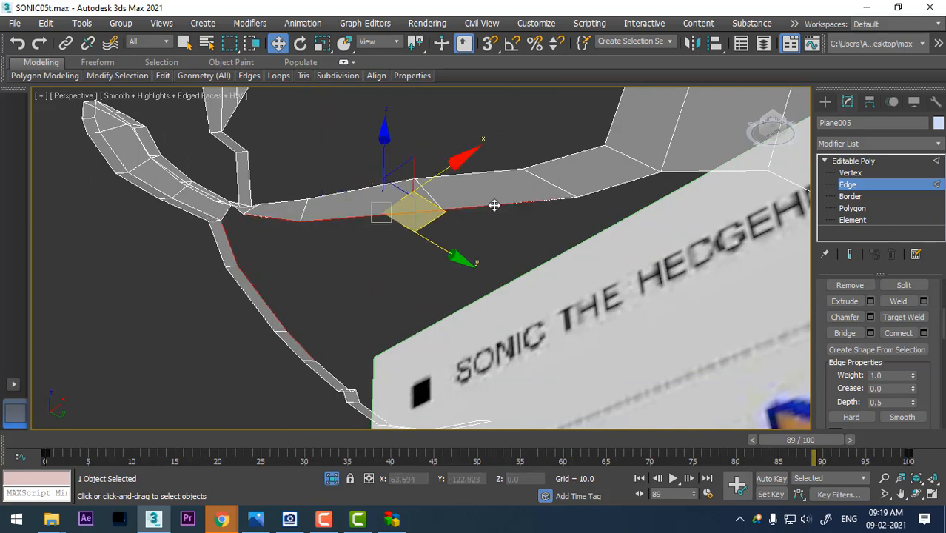
left_click(870, 333)
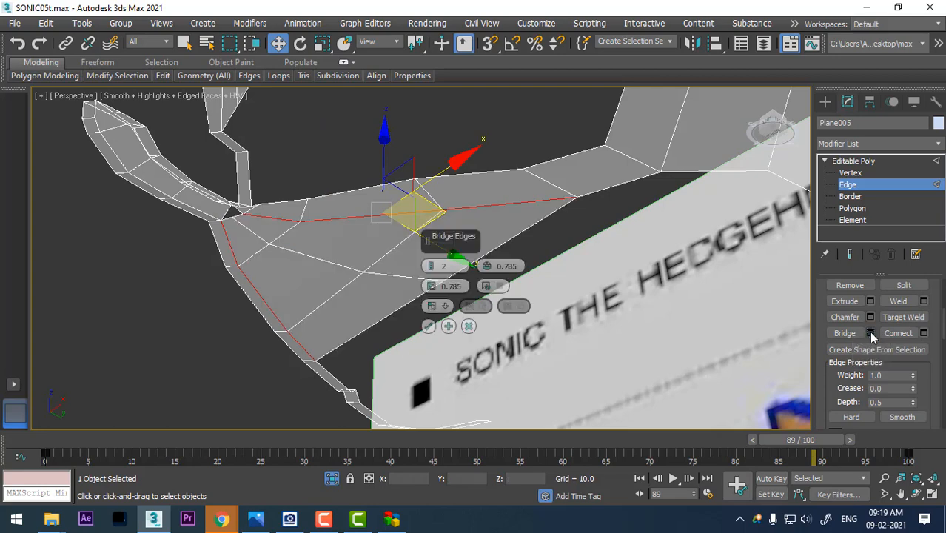
left_click(429, 327)
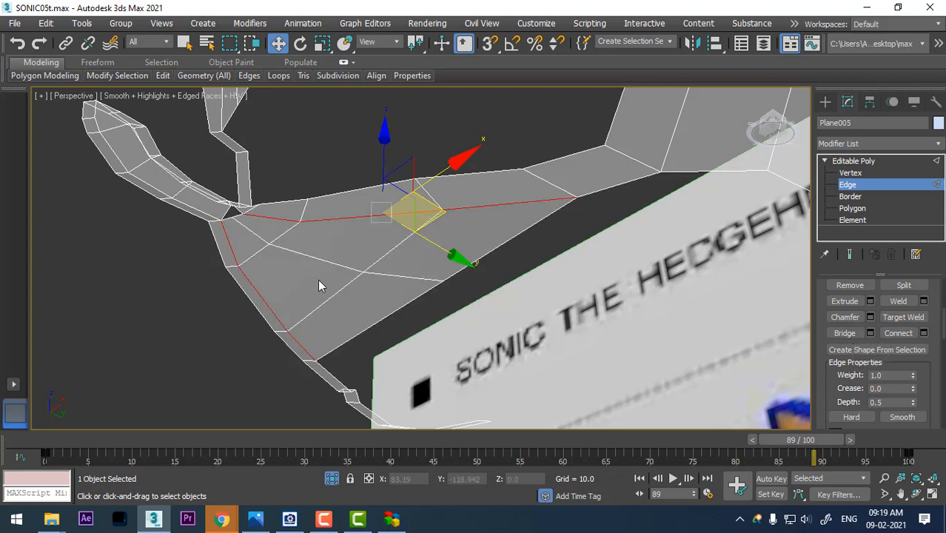
Step: Select the three-edge middle loop of the new muzzle bridge and move it to X 3.208, Y -60.07, Z 70.172
key("alt+w")
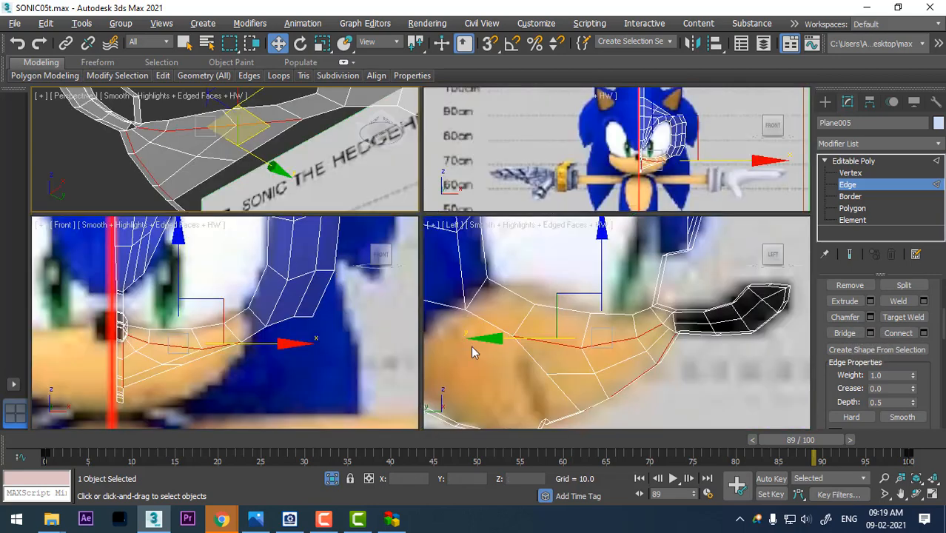
left_click(615, 367)
left_click_drag(924, 375, 910, 449)
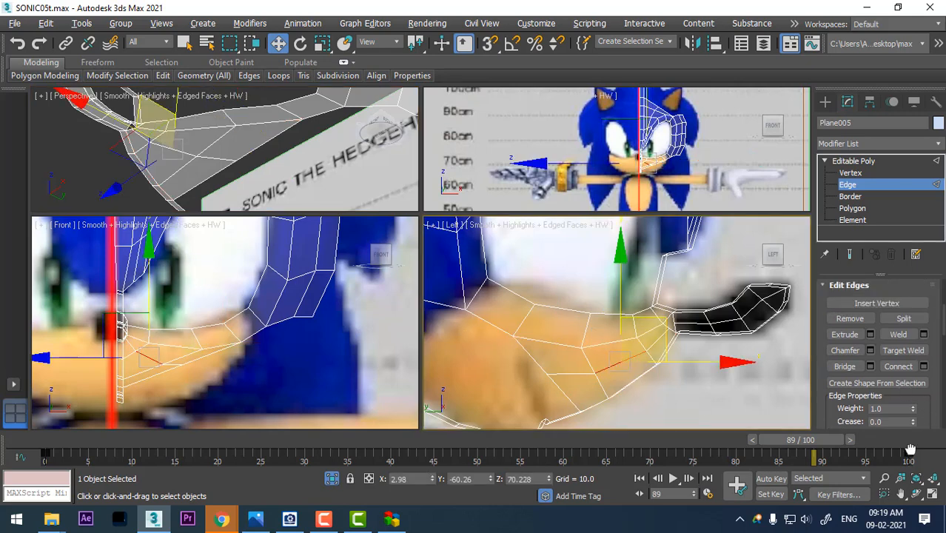
left_click(900, 294)
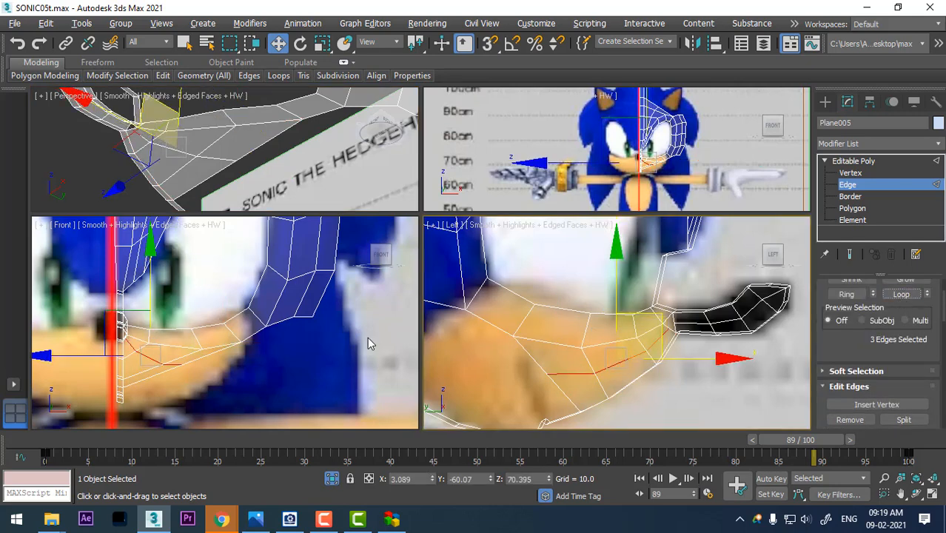
scroll(238, 345, "up", 3)
left_click_drag(206, 298, 209, 302)
scroll(688, 382, "up", 2)
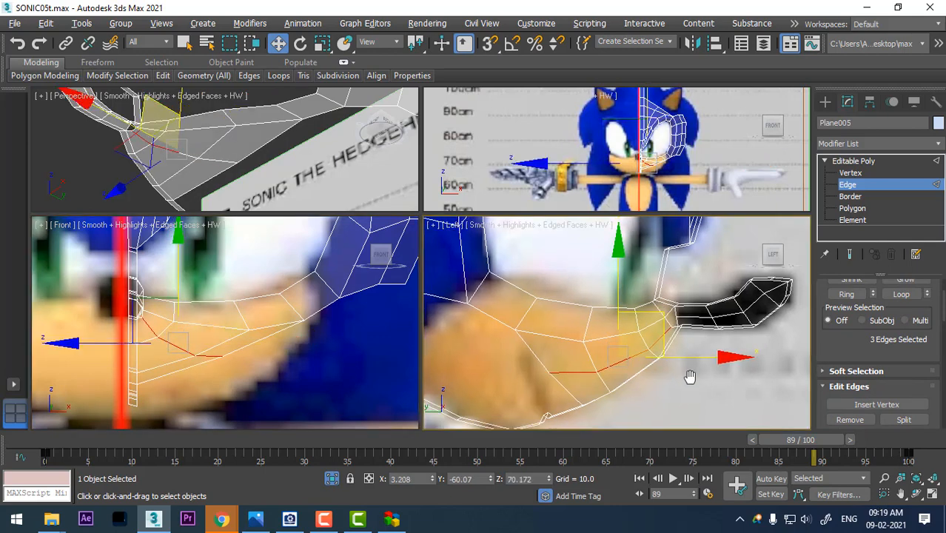
Step: Nudge the outer vertex of the muzzle's middle loop, and raise the vertex above it to X 7.064, Y -58.595, Z 71.271 in the left view
key("1")
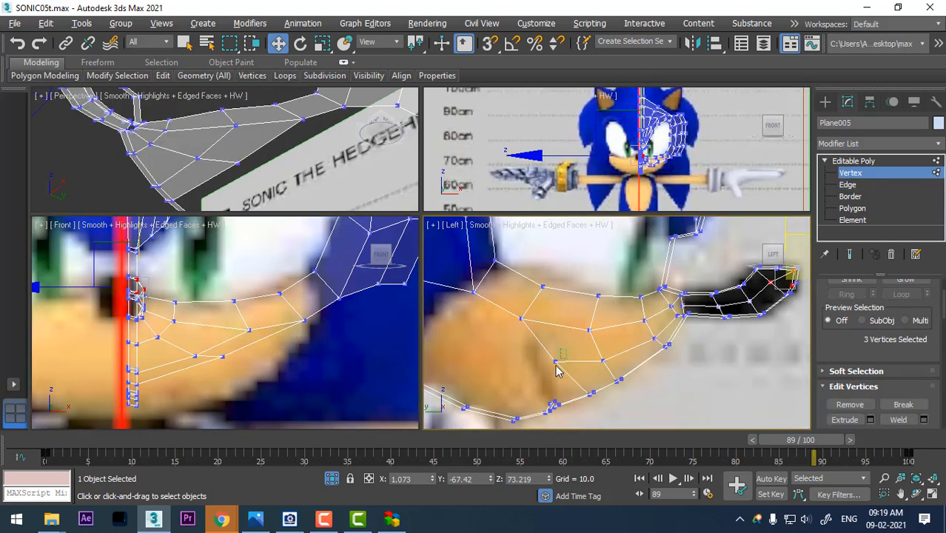
left_click(555, 362)
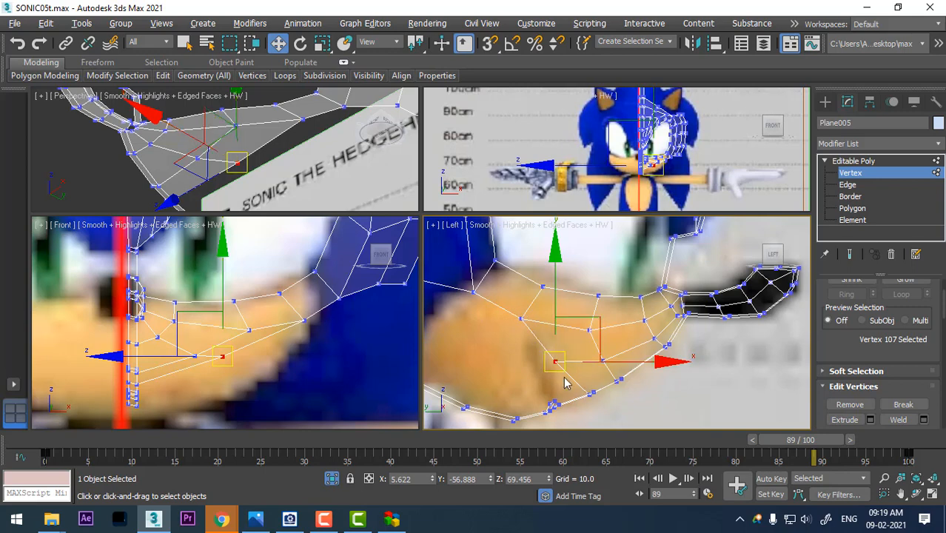
middle_click_drag(594, 393, 590, 336)
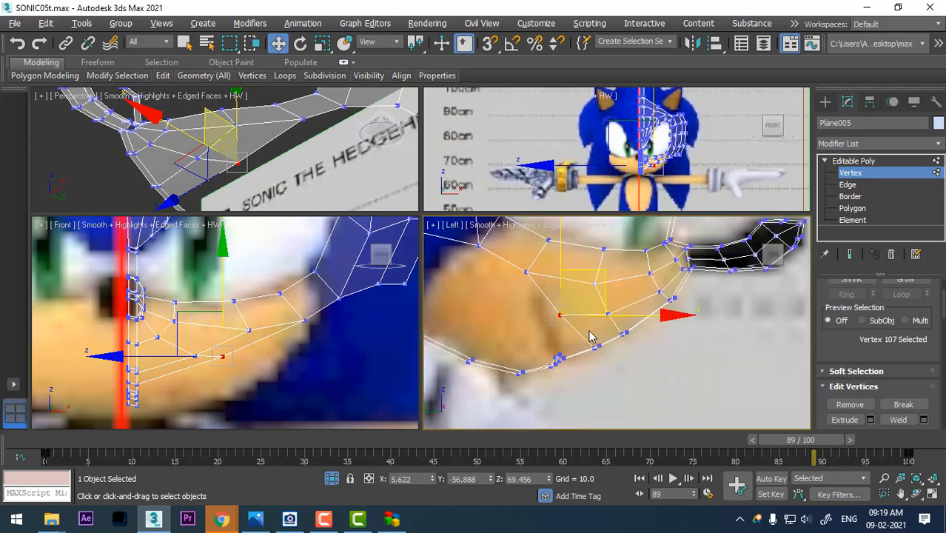
left_click_drag(599, 273, 603, 269)
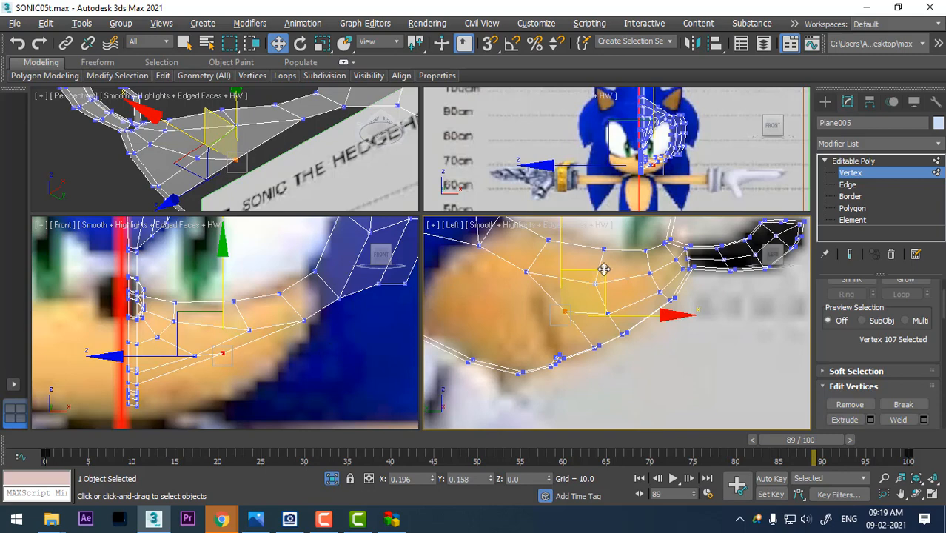
left_click_drag(612, 325, 623, 290)
scroll(587, 292, "up", 3)
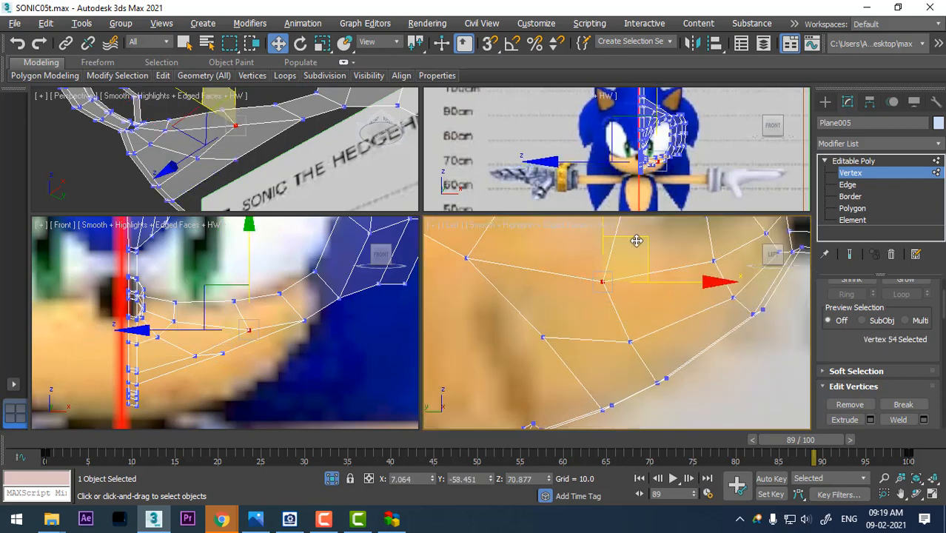
left_click_drag(636, 239, 643, 222)
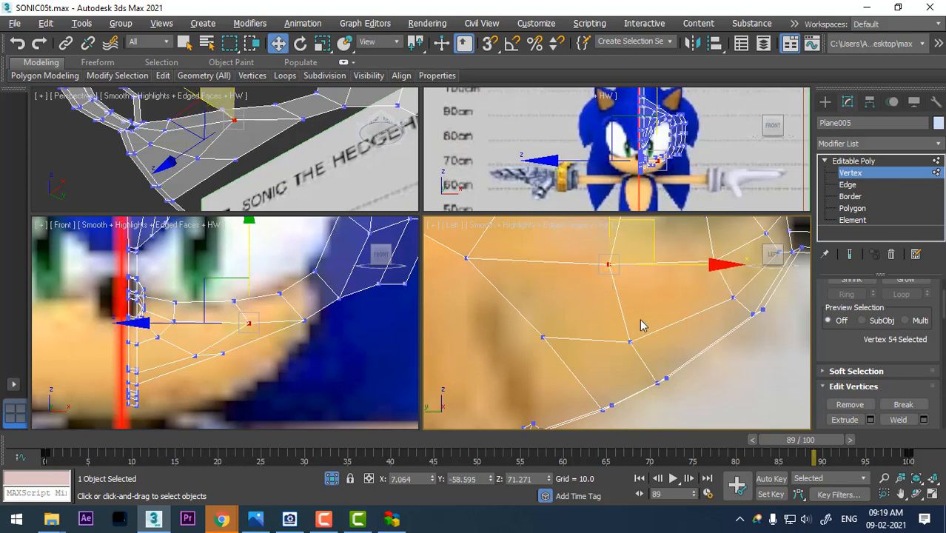
Step: Shift the middle loop's two lower vertices to X 4.127, Y -59.089, Z 69.592 and X 5.622, Y -57.135, Z 69.663
left_click(628, 343)
left_click_drag(661, 307, 661, 296)
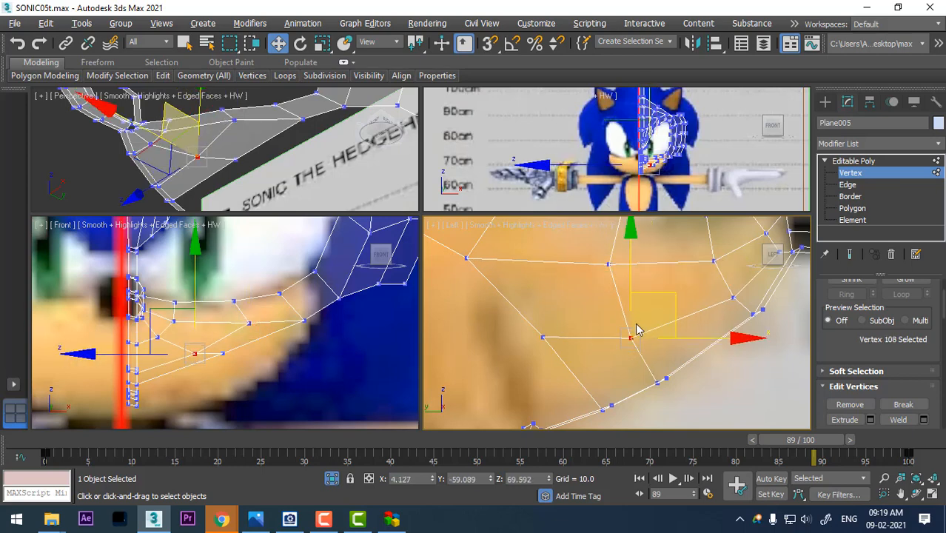
left_click(542, 338)
left_click_drag(582, 294, 583, 292)
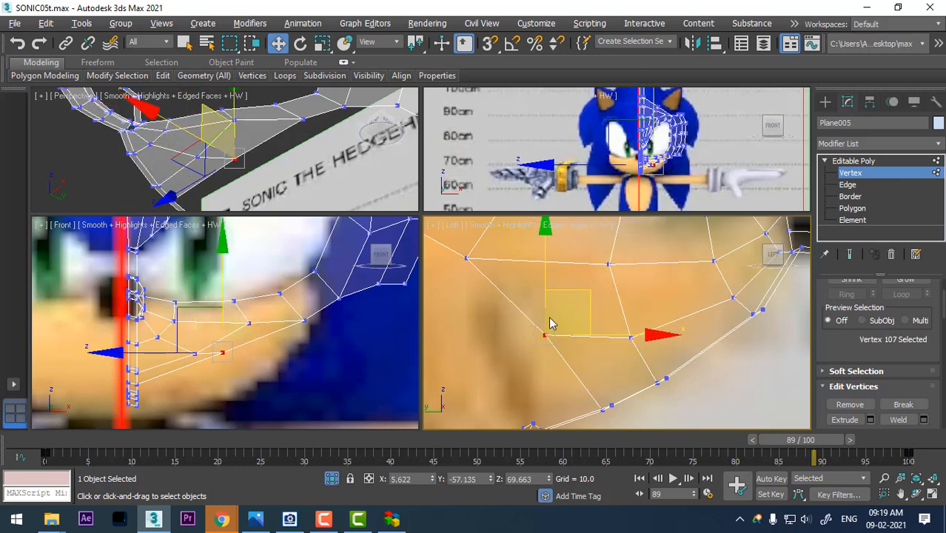
Step: Select the two short edges of the mouth notch on the centre-line strip below the muzzle bridge
middle_click(377, 348)
middle_click_drag(587, 396, 594, 281)
scroll(558, 339, "up", 2)
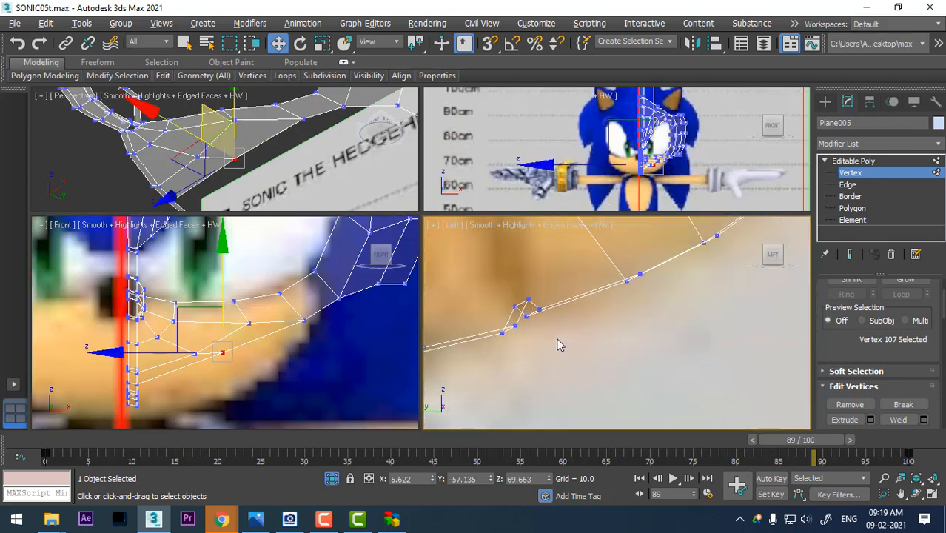
middle_click_drag(558, 339, 570, 346)
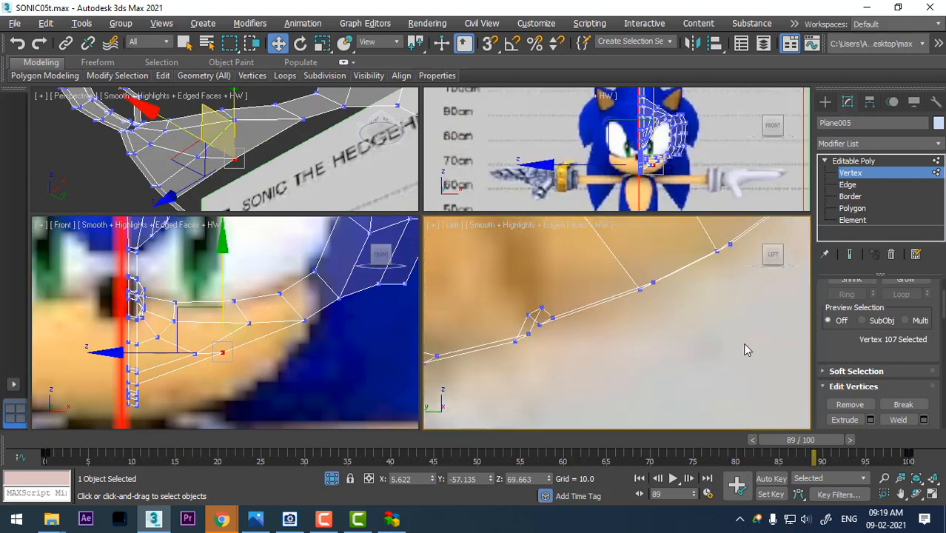
left_click(846, 185)
left_click(544, 314)
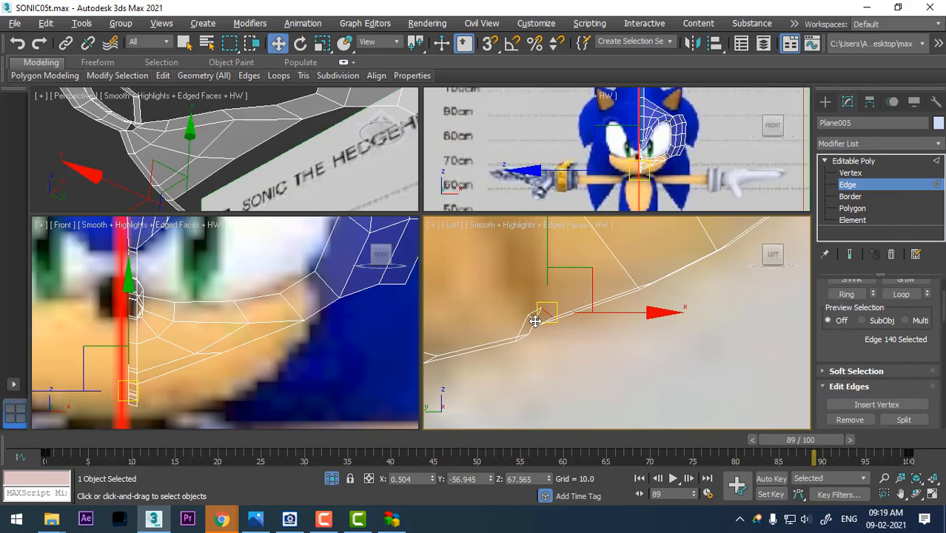
left_click(535, 321, "ctrl")
Step: Examine the muzzle's lower outline and the selected mouth edges against the references in the front and left views
scroll(259, 340, "down", 8)
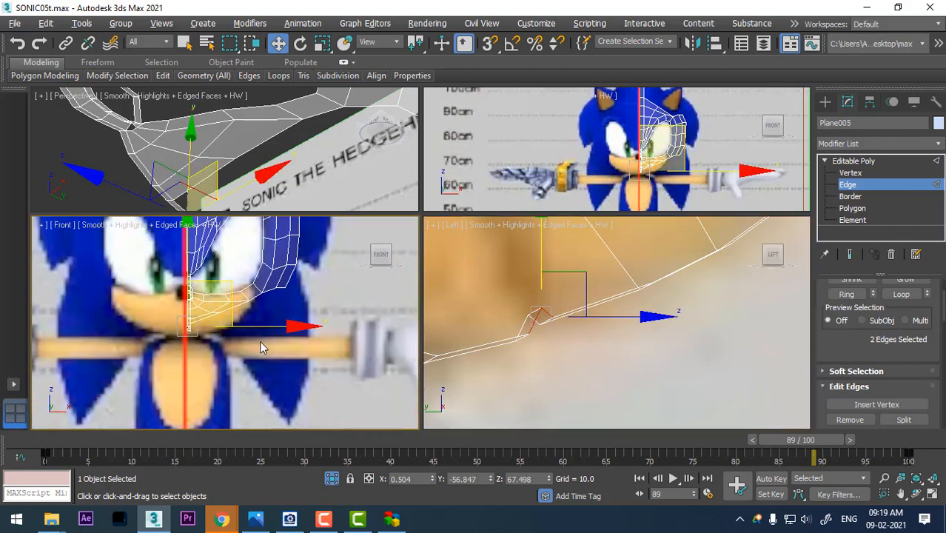
scroll(262, 353, "up", 3)
key("alt+w")
scroll(468, 310, "up", 5)
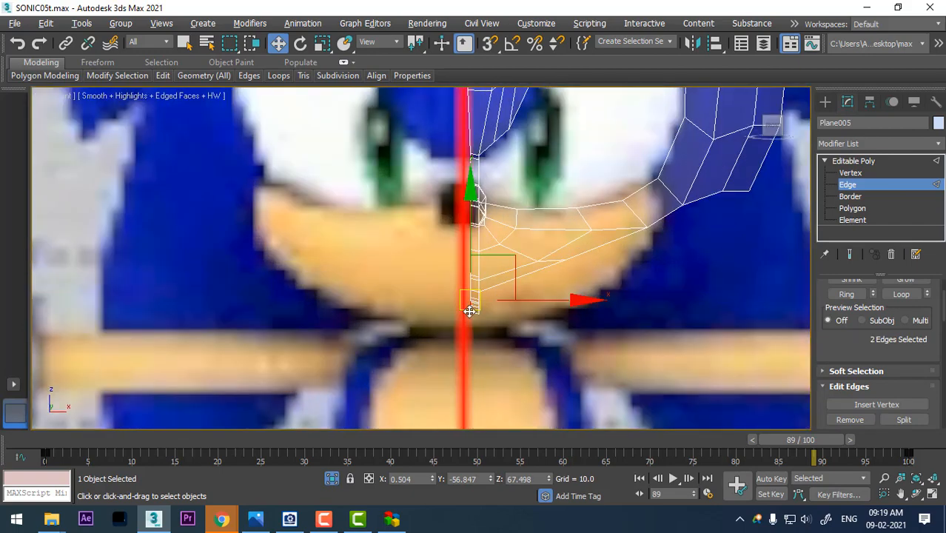
scroll(424, 316, "down", 2)
scroll(406, 308, "up", 2)
key("alt+w")
scroll(636, 373, "down", 5)
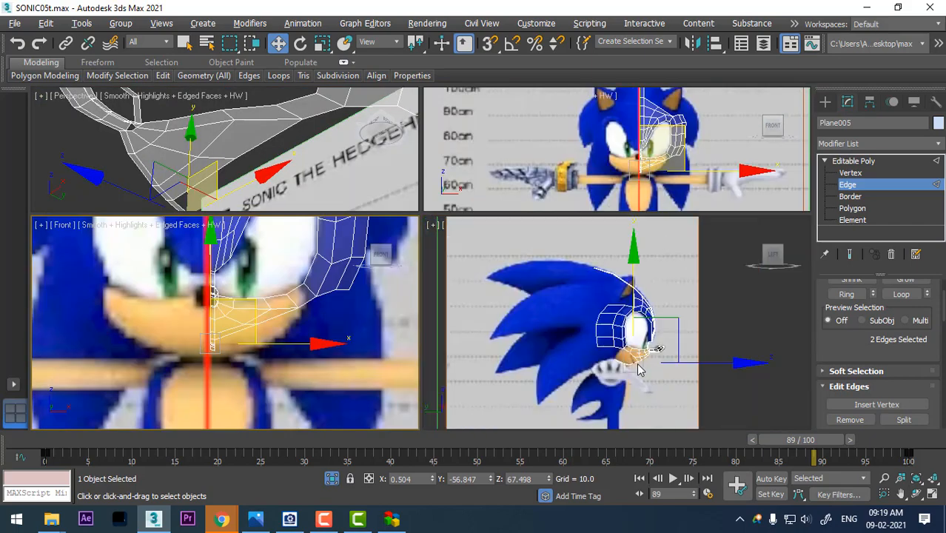
scroll(637, 370, "up", 4)
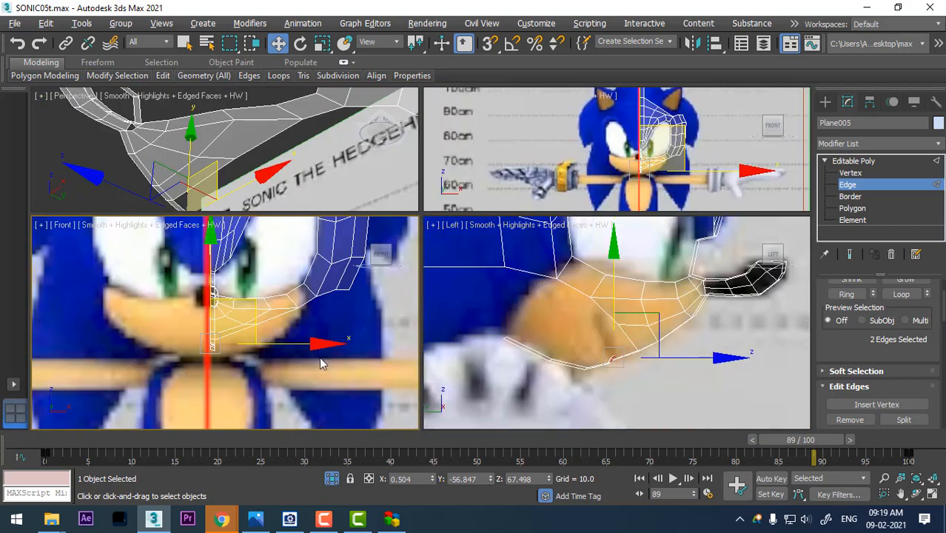
scroll(248, 366, "down", 5)
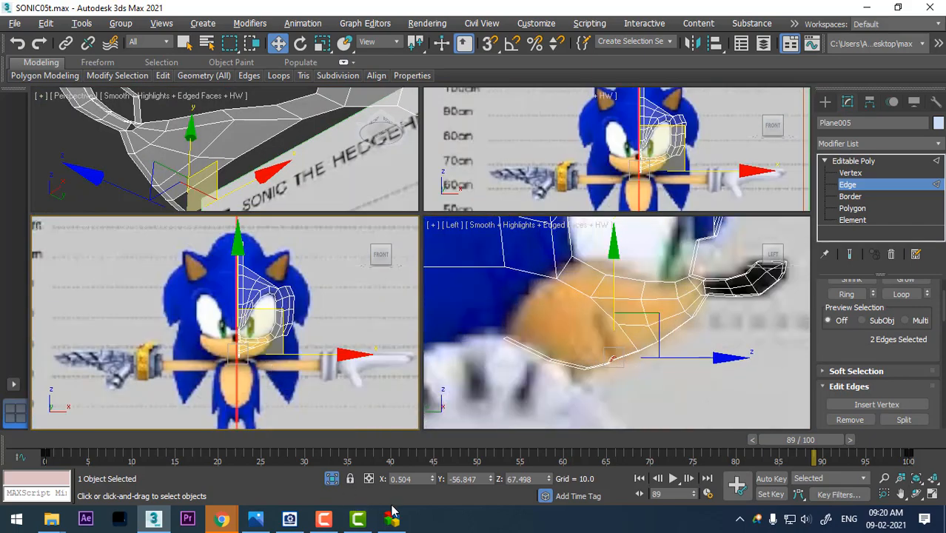
Step: Switch to ACDSee Quick View to examine Sonic's mouth on the reference sheet, and return to 3ds Max
left_click(289, 519)
left_click_drag(256, 252, 482, 215)
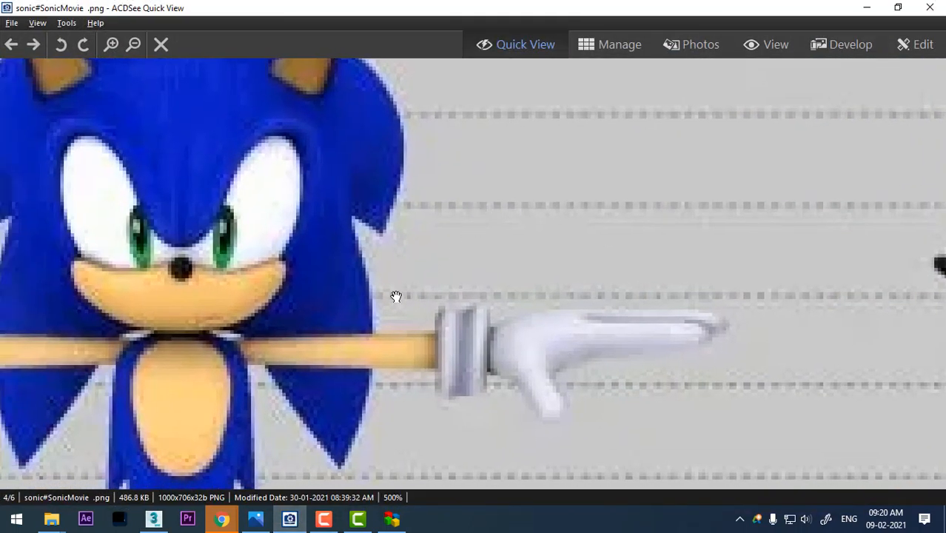
scroll(393, 305, "down", 2)
scroll(393, 305, "up", 2)
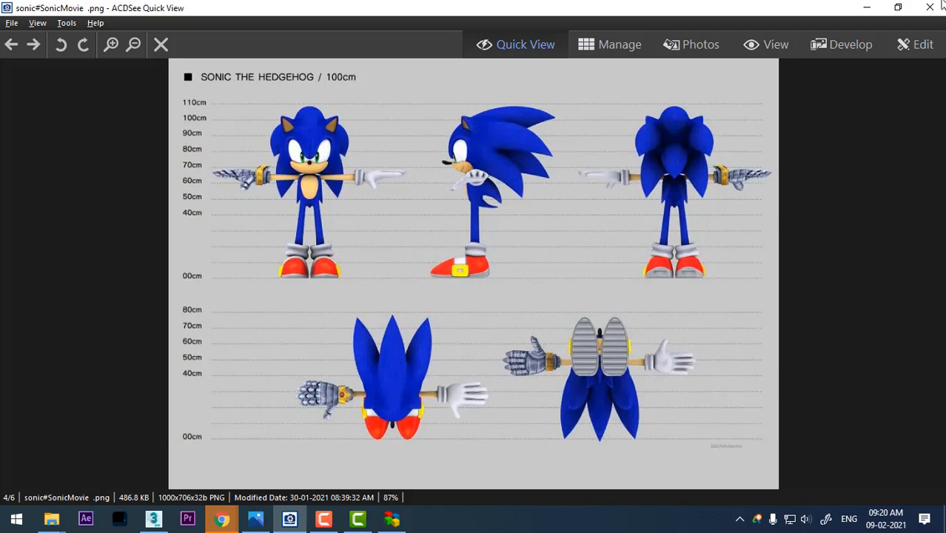
left_click(867, 7)
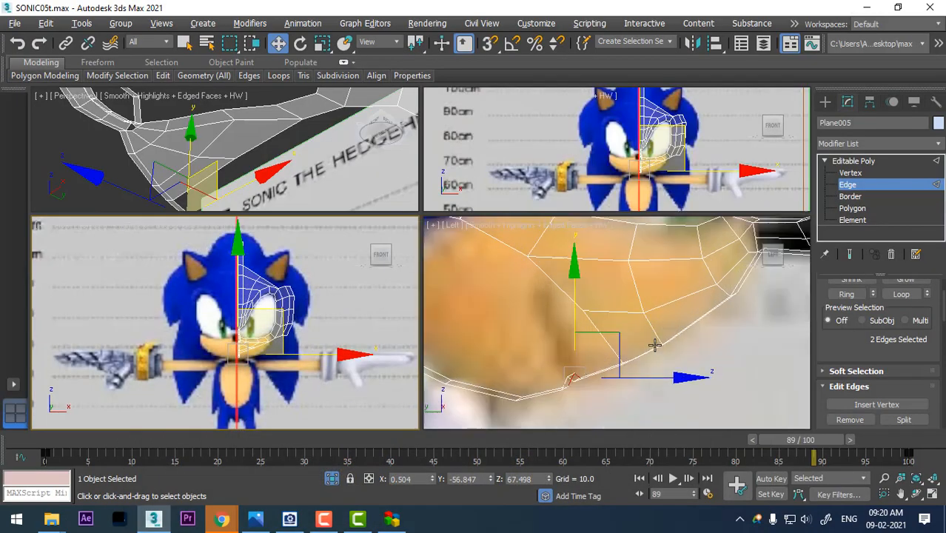
Step: Extrude the two mouth-notch edges outward along the muzzle, placing the new edges at X 5.454, Y -56.135, Z 67.933
left_click(570, 342)
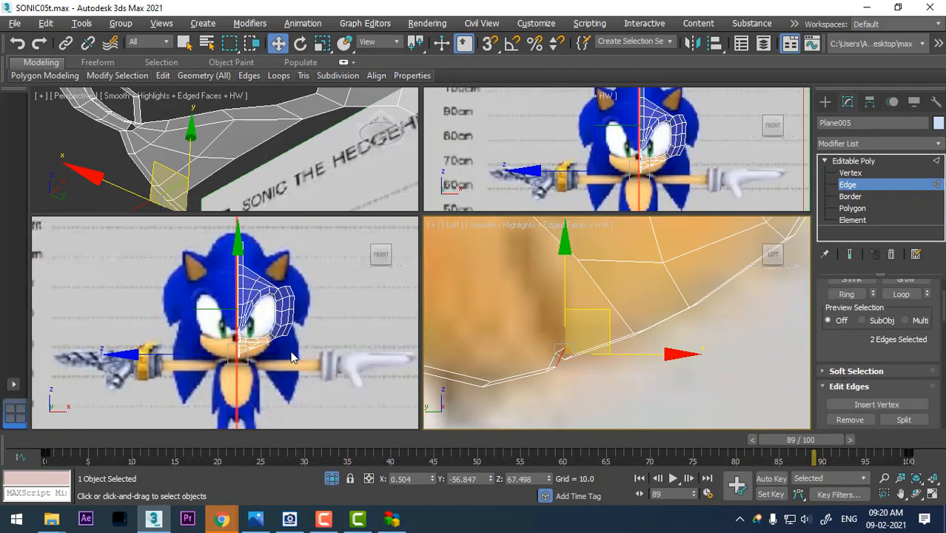
scroll(292, 358, "up", 4)
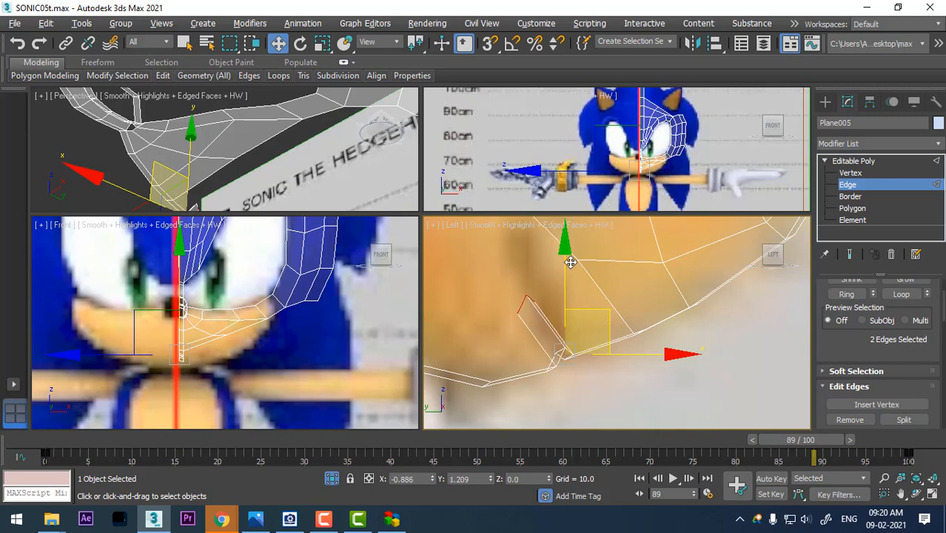
left_click_drag(570, 262, 537, 204)
scroll(225, 361, "up", 2)
middle_click_drag(169, 324, 196, 326)
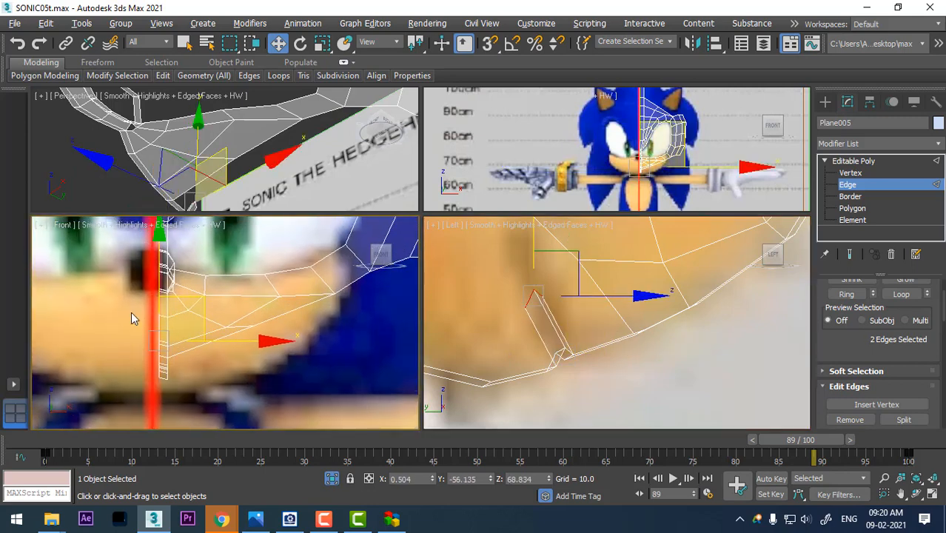
left_click_drag(202, 300, 384, 381)
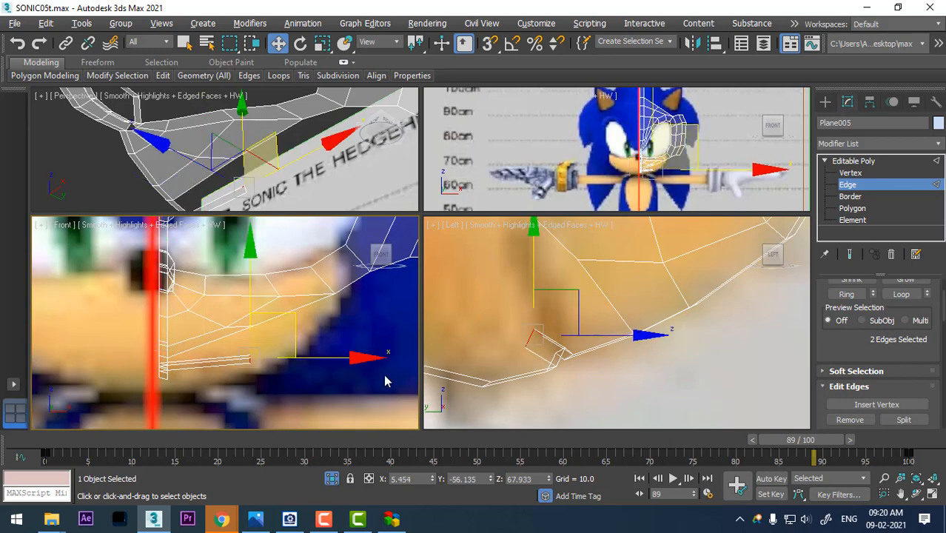
Step: Pull the mouth strip's end back toward the centre line and extrude a second segment to X 5.568, Y -56.17, Z 68.028
mouse_move(293, 315)
left_mouse_down()
mouse_move(245, 321)
mouse_move(259, 343)
mouse_move(295, 322)
left_mouse_up()
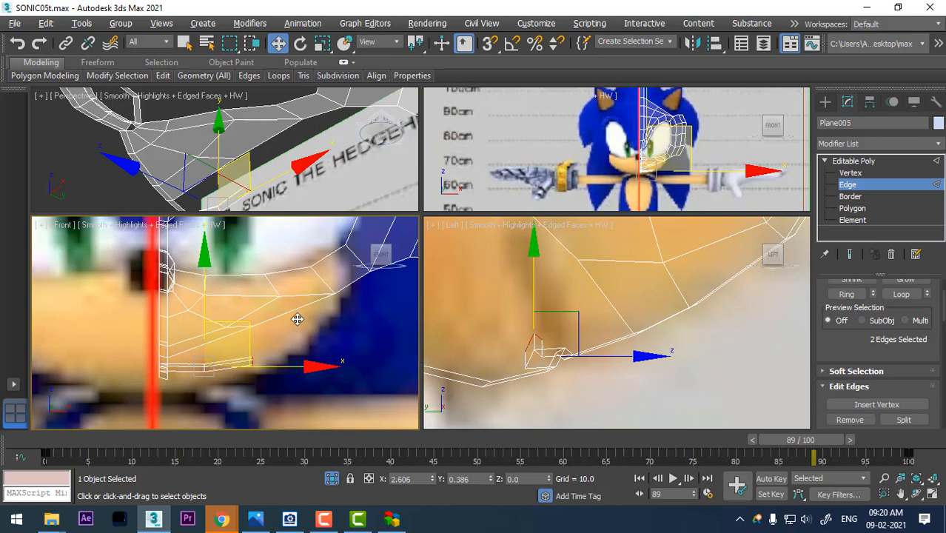
middle_click_drag(525, 339, 531, 345)
left_click_drag(579, 301, 582, 290)
middle_click_drag(268, 380, 266, 386)
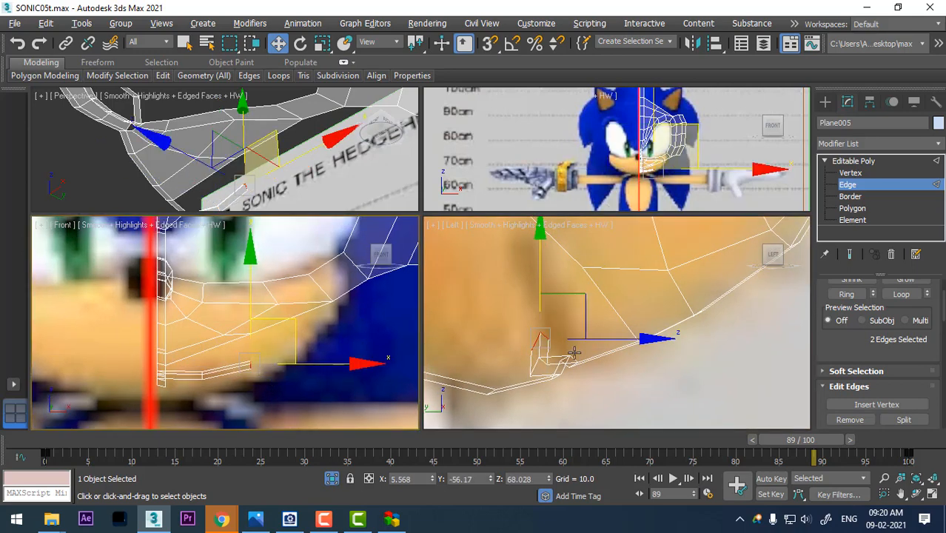
middle_click_drag(604, 340, 612, 363)
middle_click_drag(286, 354, 291, 366)
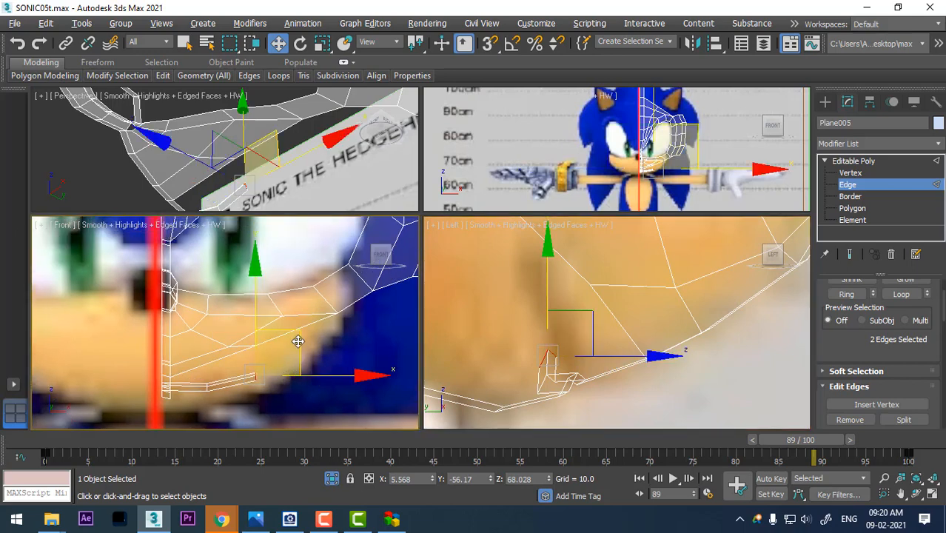
Step: Extrude the mouth strip's end edges up toward the mouth corner, placing them at X 7.864, Y -55.999, Z 70.134
left_click_drag(297, 341, 334, 317, "shift")
middle_click_drag(617, 355, 618, 418)
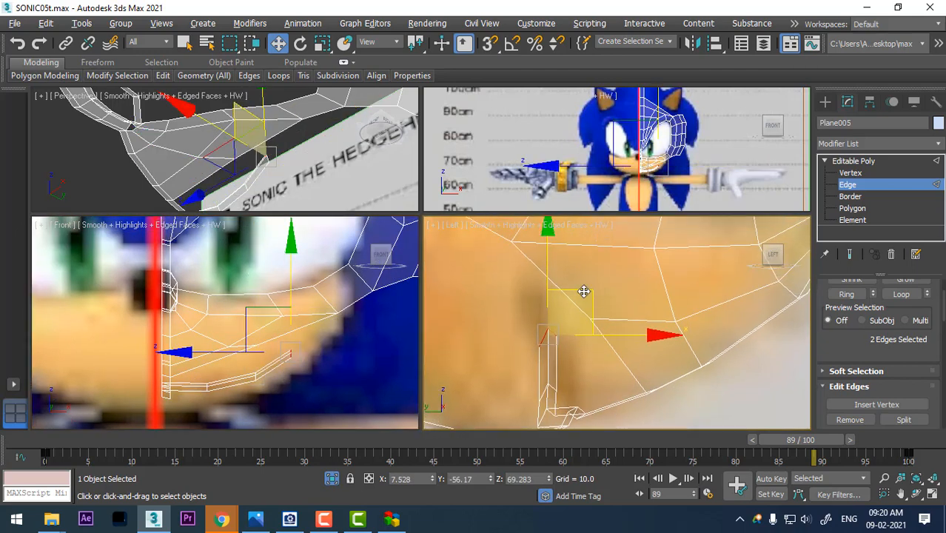
left_click_drag(585, 294, 571, 276)
middle_click_drag(335, 366, 313, 369)
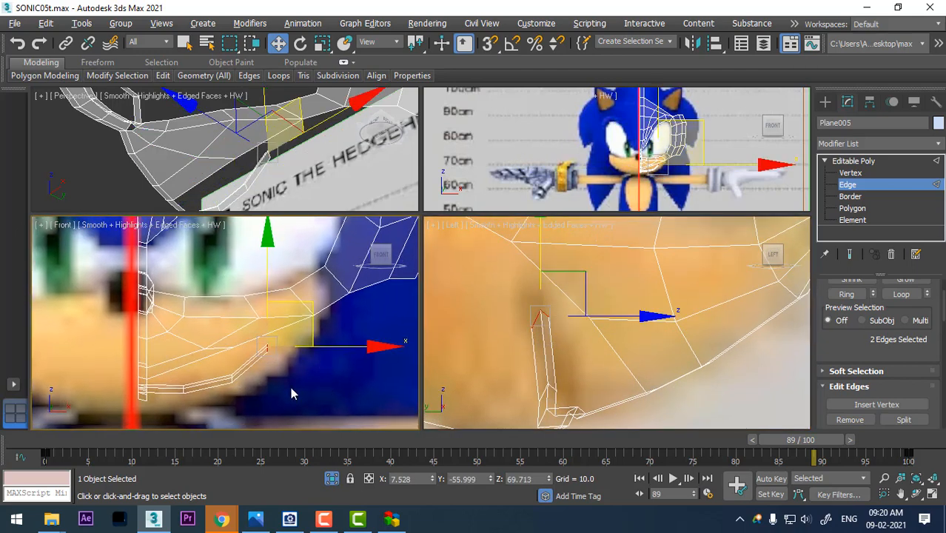
middle_click_drag(305, 308, 317, 317)
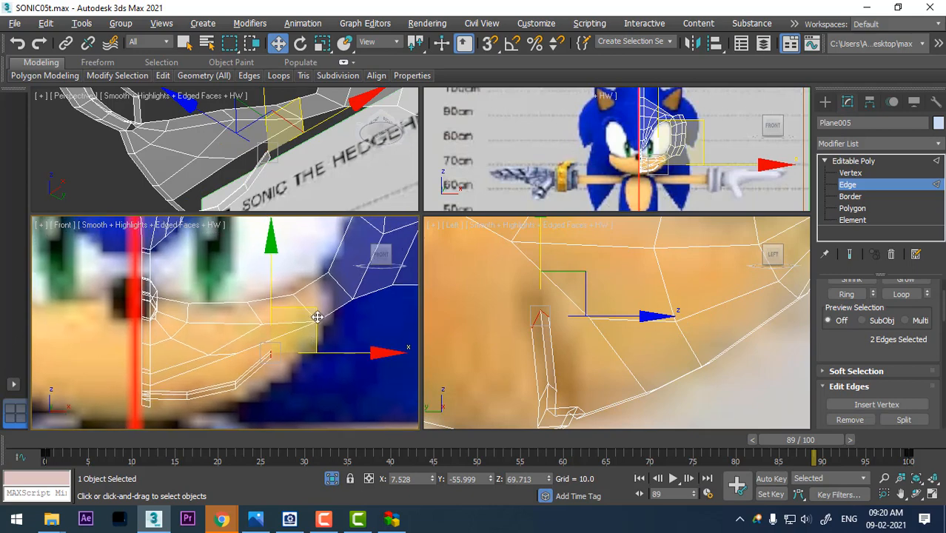
left_click_drag(317, 312, 323, 302)
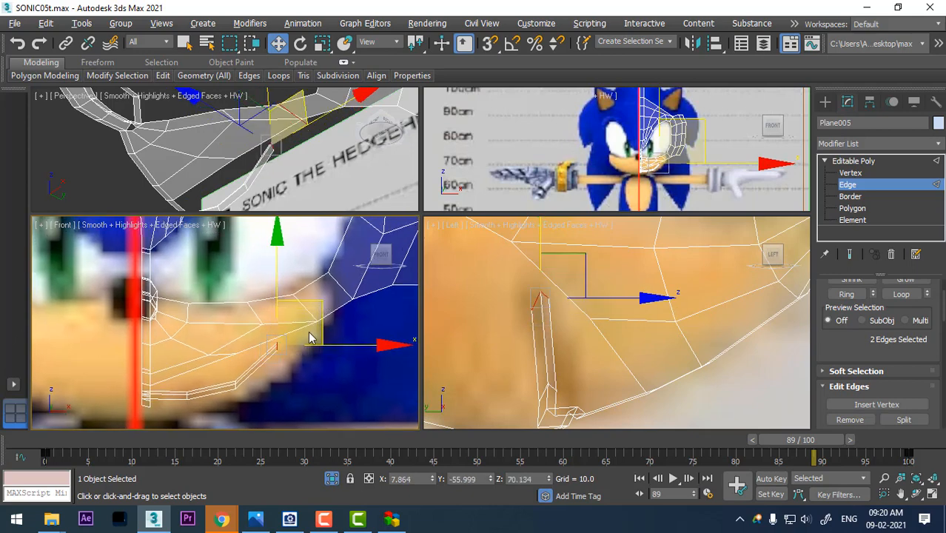
Step: Reposition the vertices at the mouth strip's outer end in the left view to shape the mouth corner
middle_click_drag(567, 393, 550, 348)
scroll(551, 334, "up", 3)
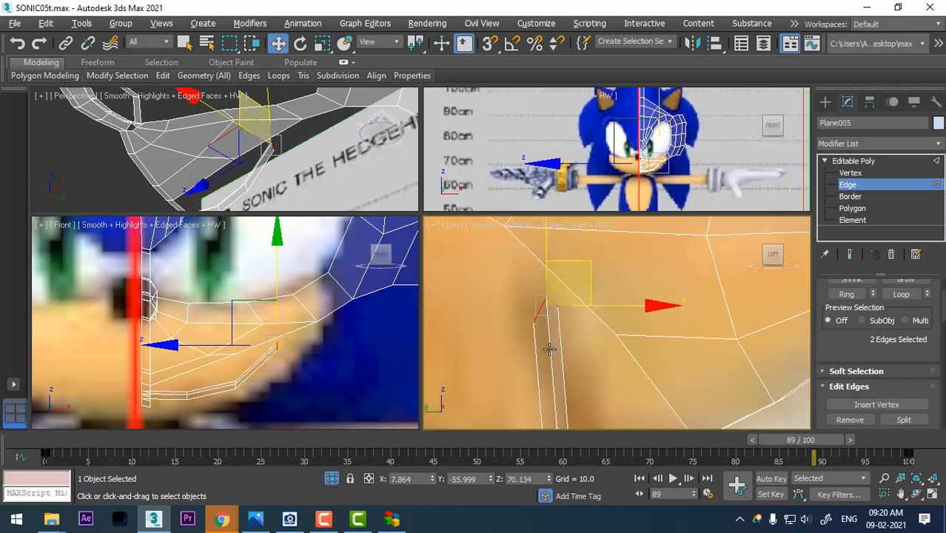
key("1")
left_click(545, 297)
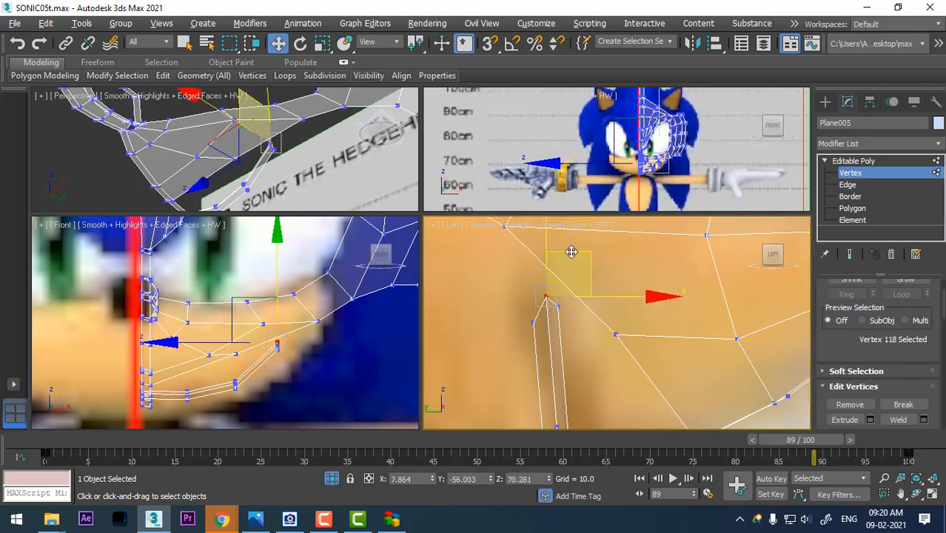
mouse_move(571, 252)
left_mouse_down()
mouse_move(563, 290)
mouse_move(559, 254)
left_mouse_up()
left_click(533, 323, "ctrl")
scroll(581, 314, "down", 3)
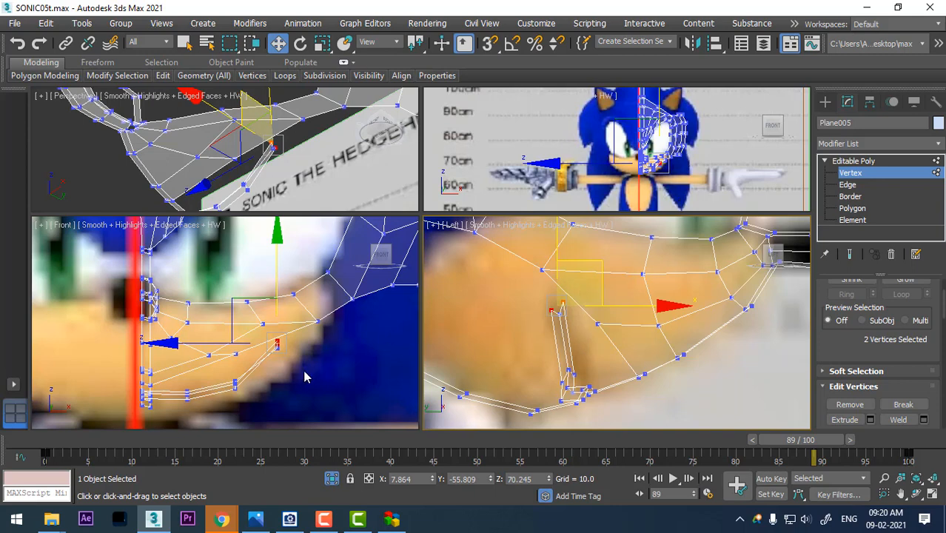
middle_click_drag(245, 384, 260, 381)
middle_click_drag(570, 330, 556, 330)
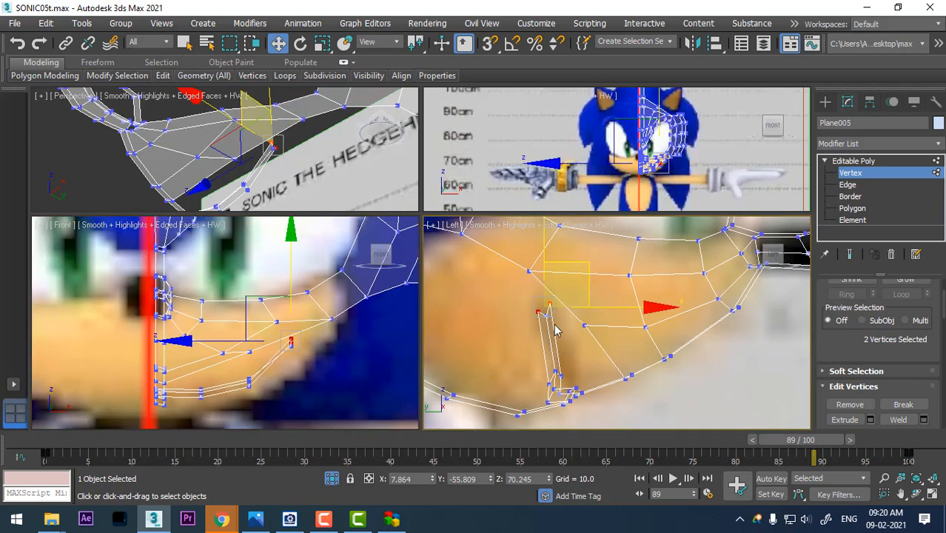
scroll(556, 333, "up", 4)
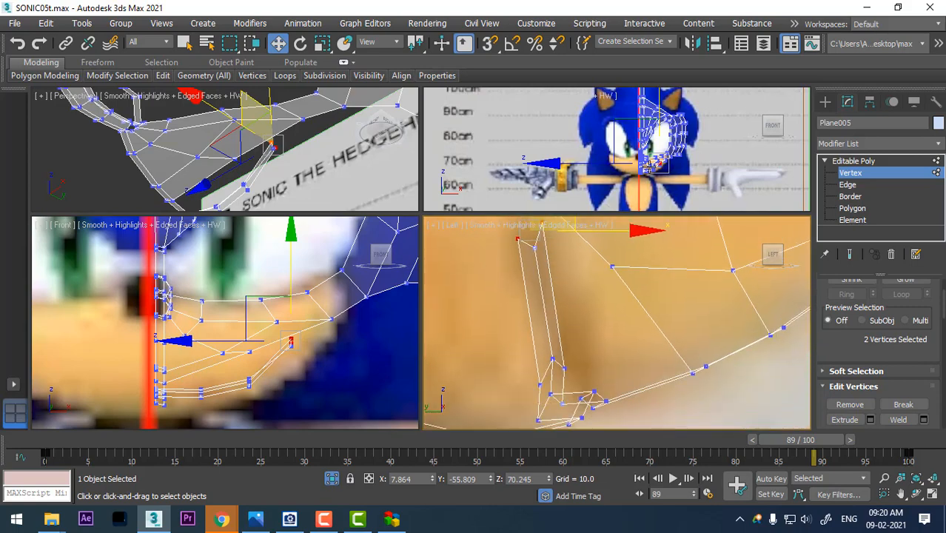
Step: Return the animation time slider to frame 0
middle_click_drag(649, 167, 648, 188)
key("alt+w")
key("alt+w")
middle_click_drag(270, 172, 427, 278)
key("alt+w")
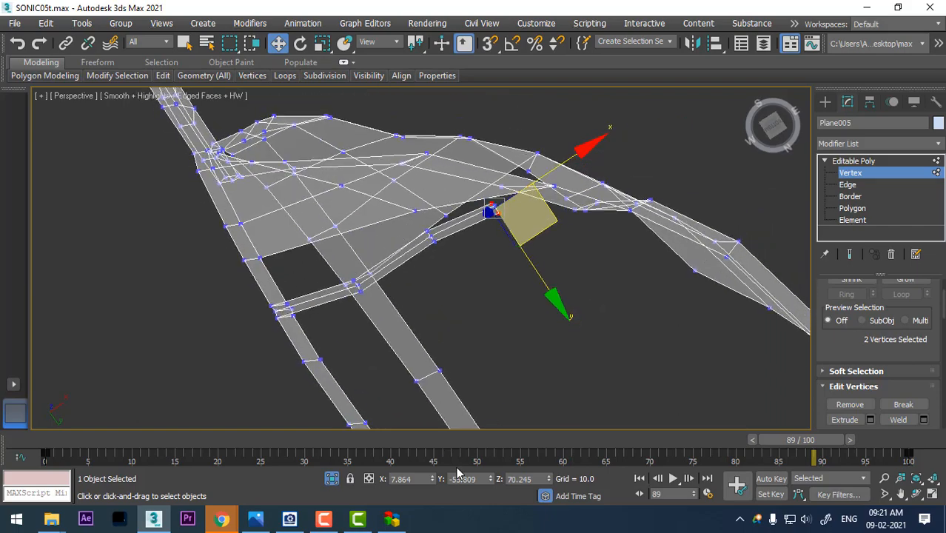
left_click_drag(571, 442, 82, 414)
Step: Select the mouth strip's polygons and flip their normals to face the same way as the rest of the face
middle_click_drag(596, 348, 456, 279, "alt")
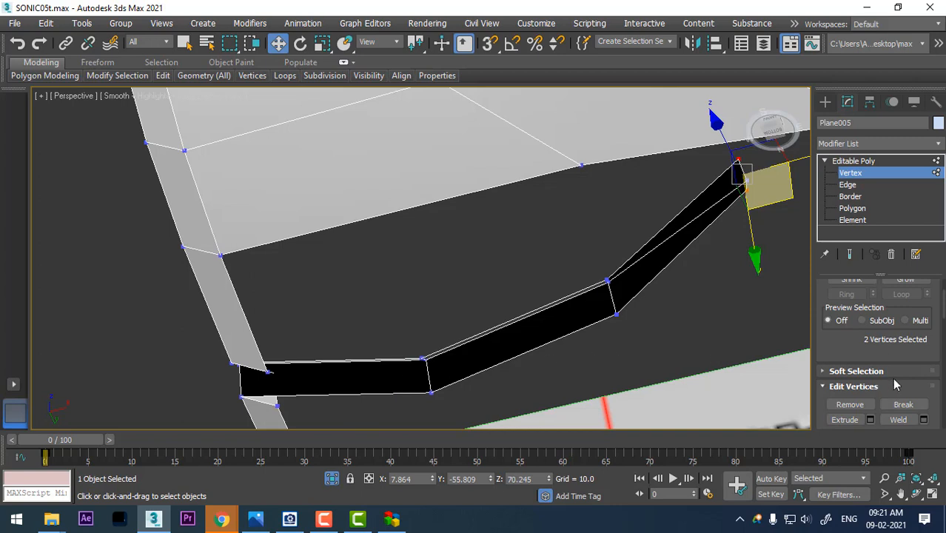
scroll(866, 344, "down", 2)
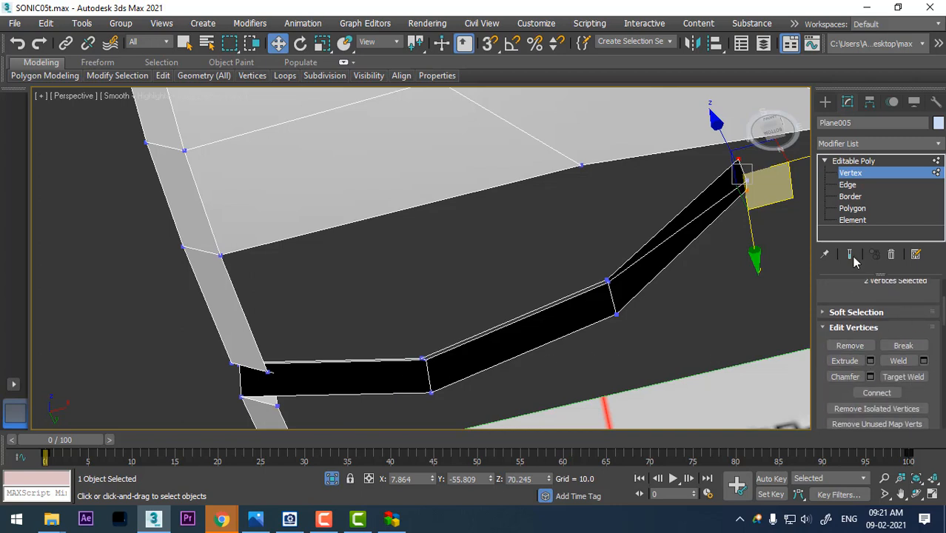
left_click(851, 208)
left_click_drag(621, 249, 566, 330)
left_click(367, 379, "ctrl")
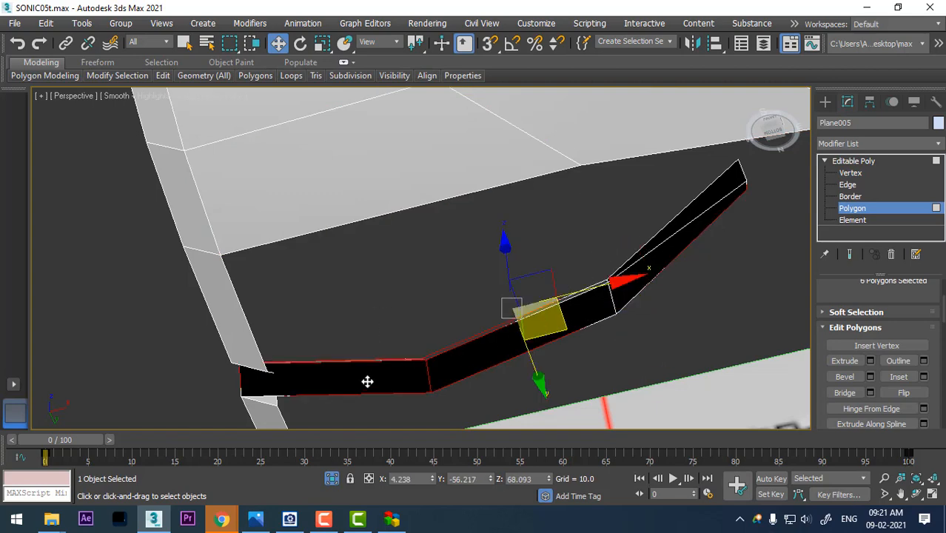
left_click(904, 392)
middle_click_drag(578, 303, 614, 250, "alt")
mouse_move(411, 308)
middle_mouse_down()
mouse_move(443, 318)
mouse_move(436, 274)
mouse_move(399, 329)
mouse_move(407, 363)
mouse_move(401, 309)
mouse_move(412, 302)
middle_mouse_up()
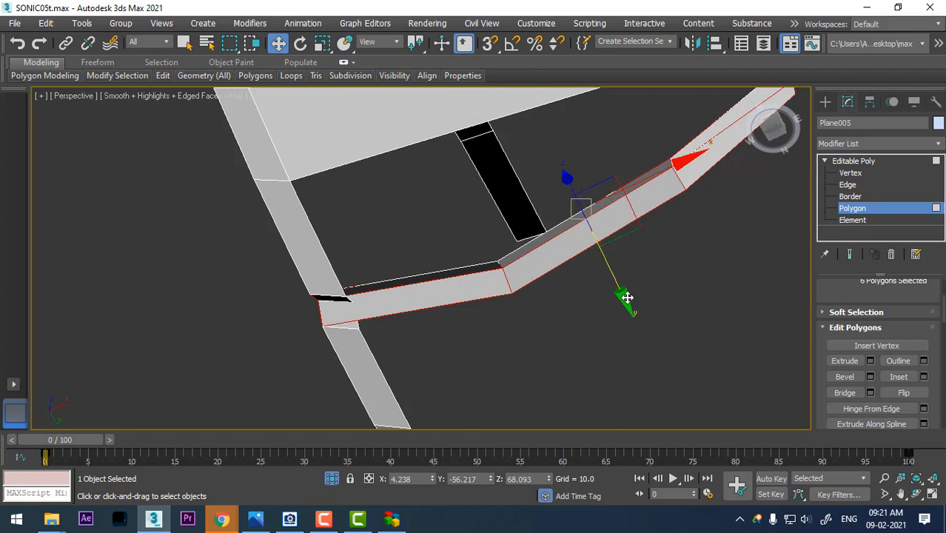
Step: Detach the mouth strip's polygons from the head mesh as a separate object under the default name
left_click_drag(627, 297, 629, 306)
key("ctrl+z")
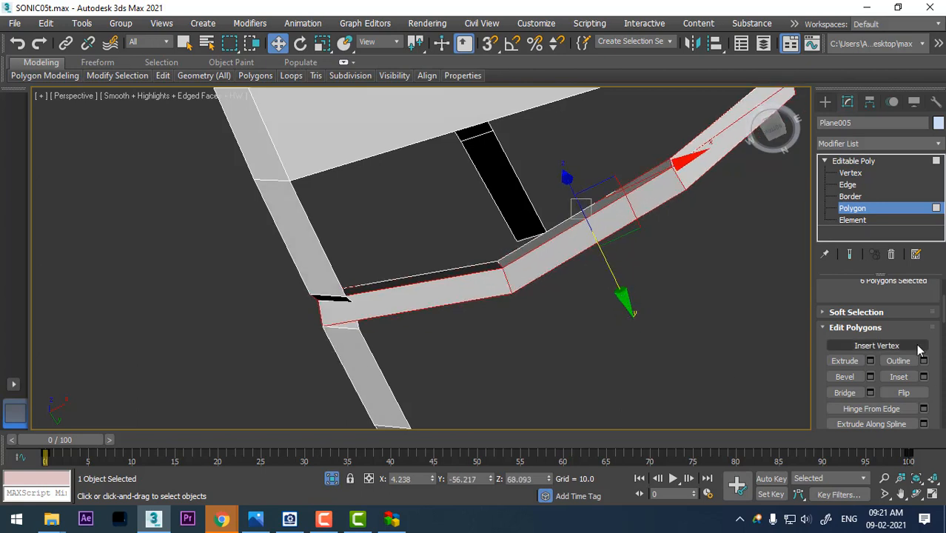
scroll(925, 337, "down", 2)
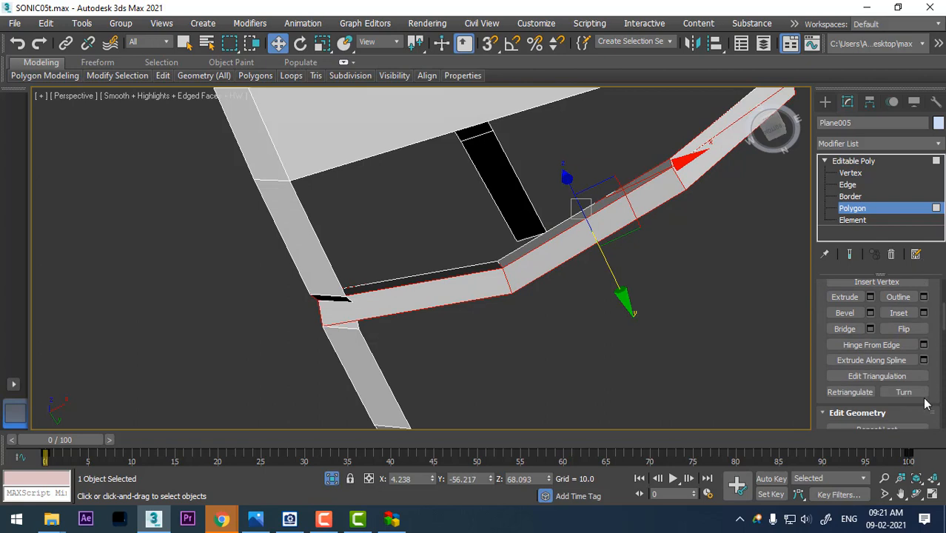
scroll(912, 376, "down", 3)
scroll(908, 386, "down", 2)
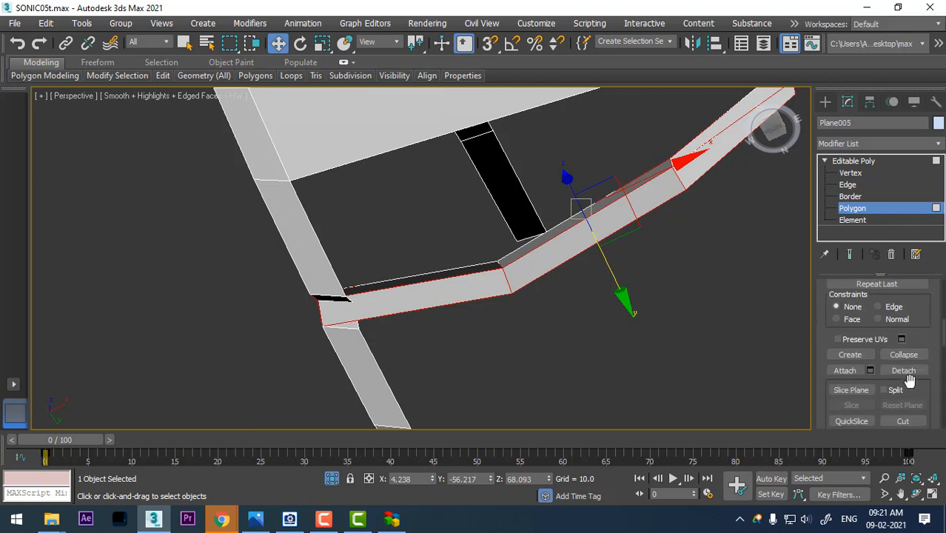
left_click(915, 370)
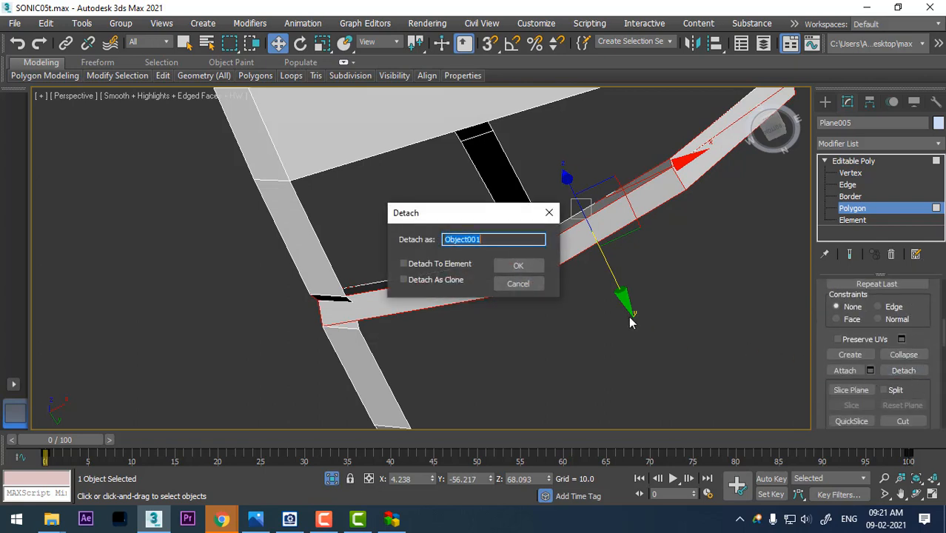
left_click(518, 266)
Step: Move the inner-end vertices of the detached mouth strip away from the centre line to X 0.994
right_click(438, 259)
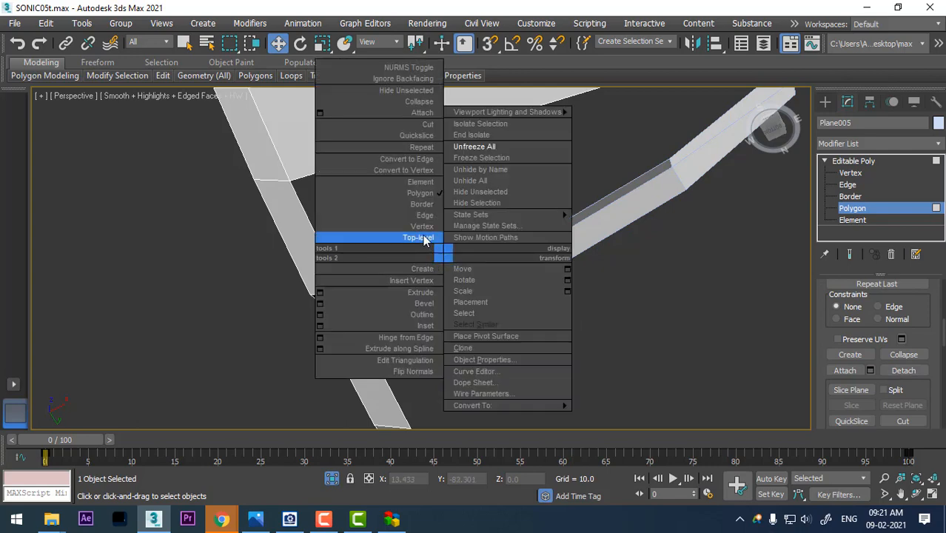
left_click(381, 237)
left_click(457, 297)
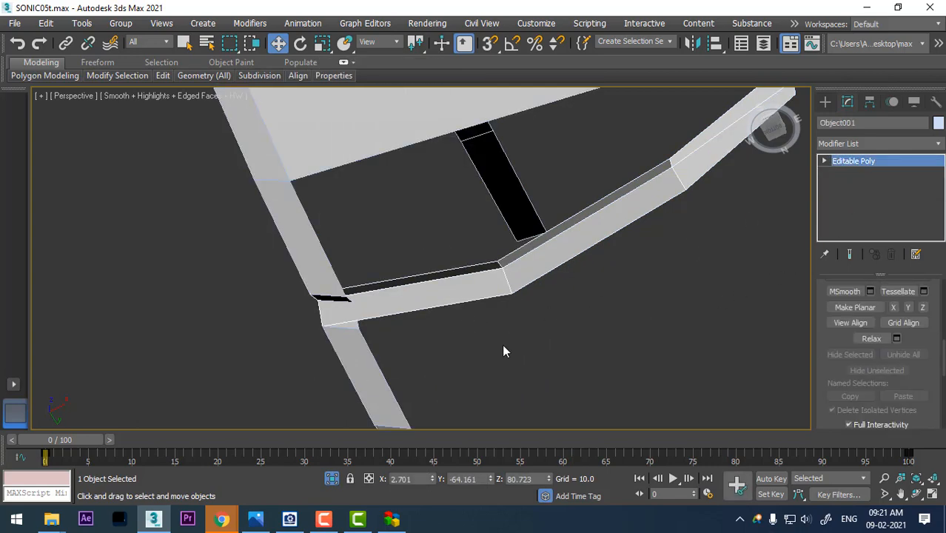
key("1")
left_click_drag(308, 340, 312, 325)
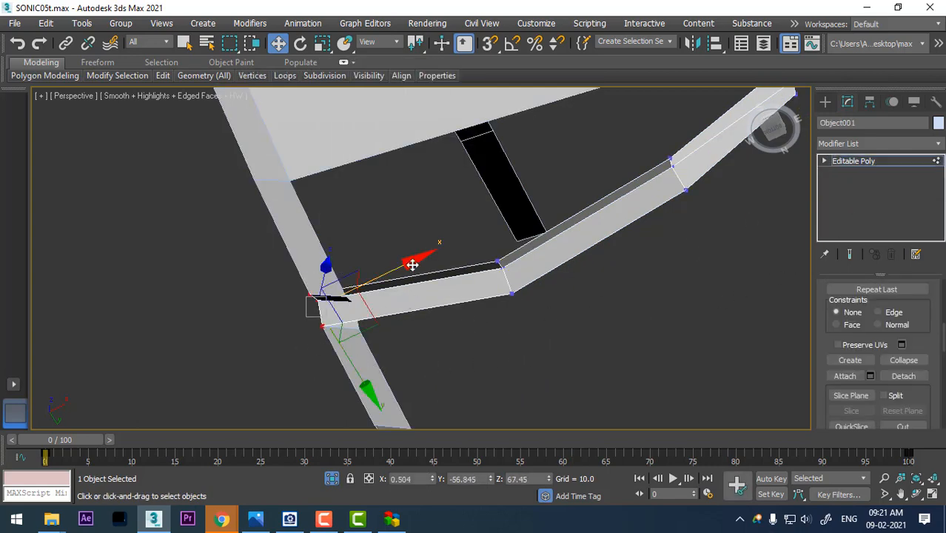
left_click_drag(414, 262, 439, 311)
middle_click_drag(440, 310, 468, 298, "alt")
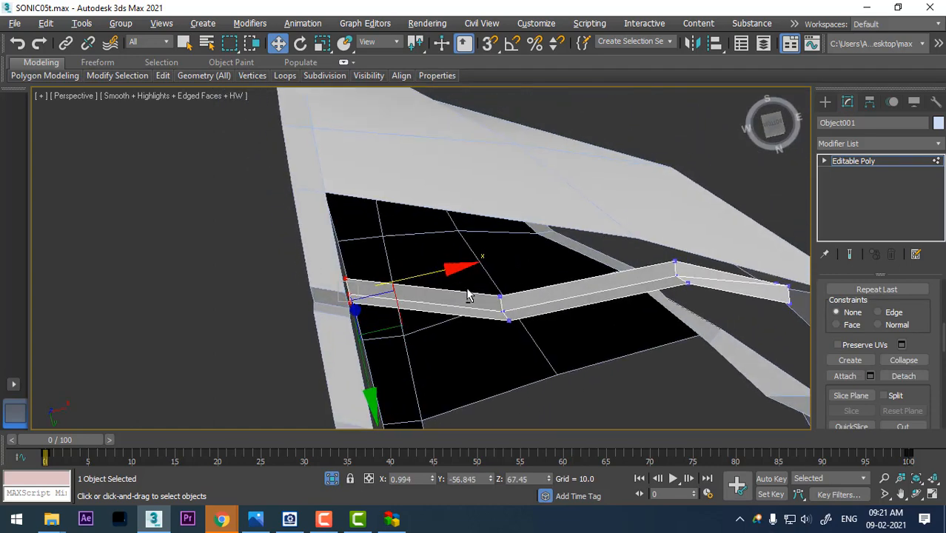
mouse_move(393, 343)
middle_mouse_down("alt")
mouse_move(382, 393)
mouse_move(392, 335)
mouse_move(392, 353)
middle_mouse_up("alt")
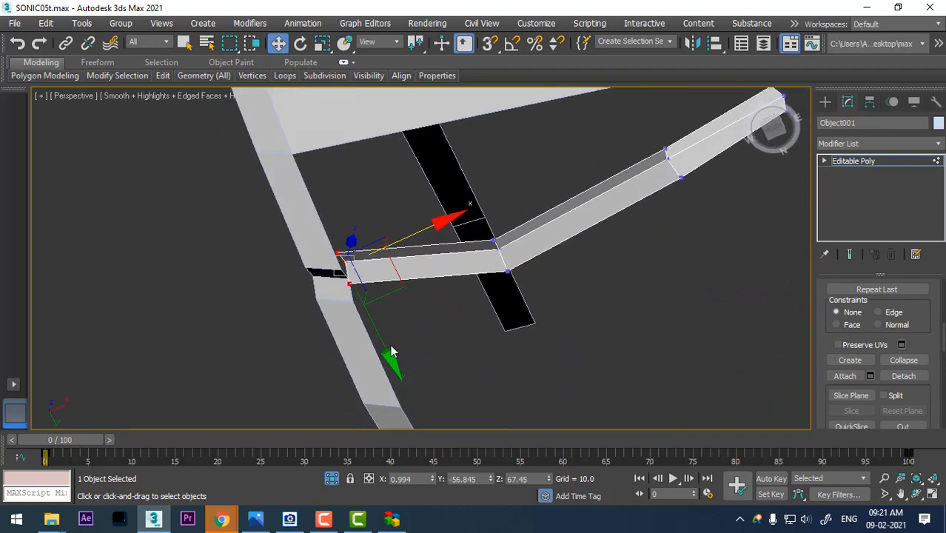
Step: Attach the detached mouth strip back to the head mesh
right_click(276, 195)
left_click(257, 191)
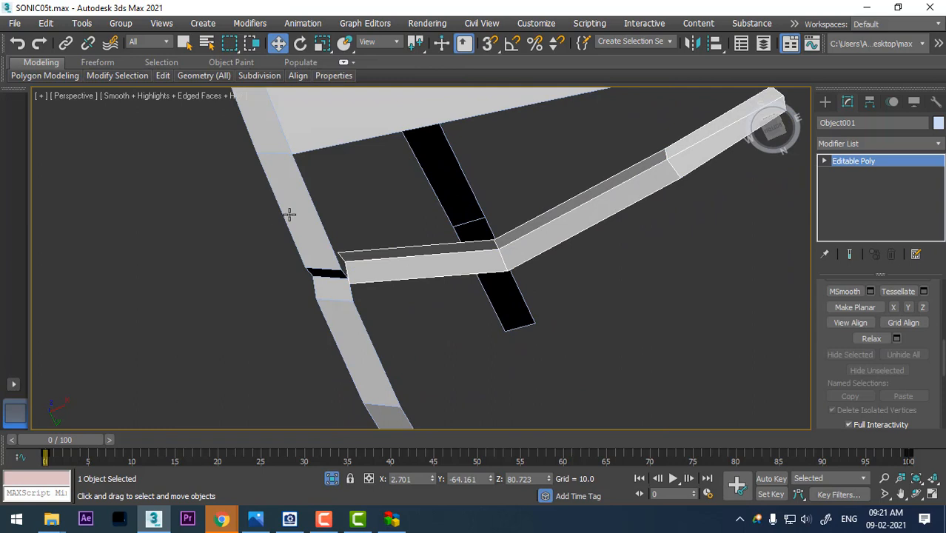
left_click(289, 214)
right_click(302, 226)
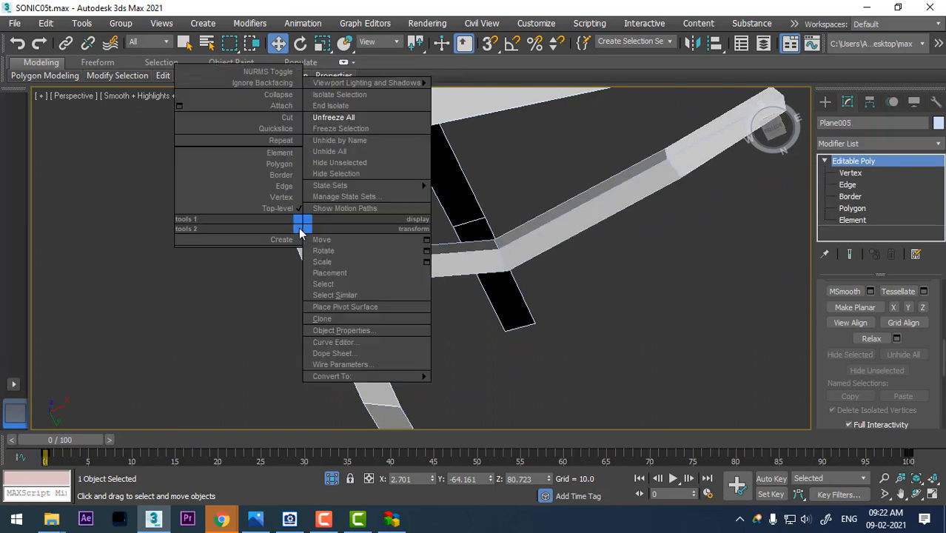
left_click(280, 110)
left_click(387, 266)
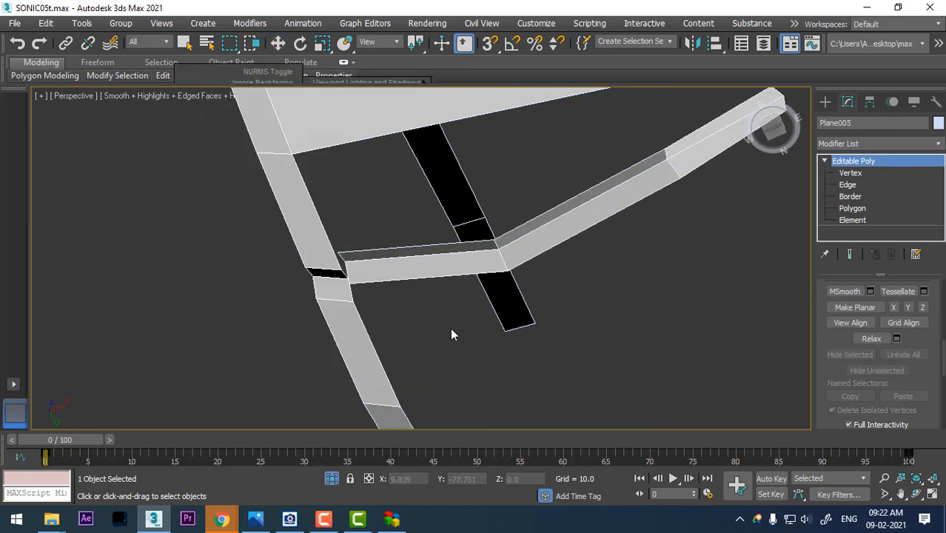
Step: Target-weld the mouth strip's lower inner vertex to the centre strip's vertex just below the mouth notch
key("1")
scroll(355, 285, "up", 4)
middle_click_drag(354, 283, 362, 281)
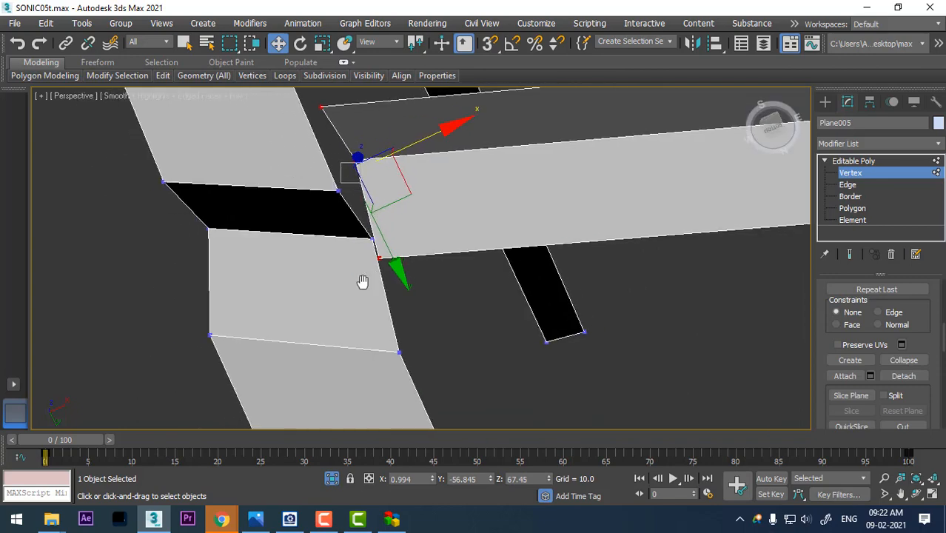
left_click(415, 295)
scroll(400, 266, "up", 1)
scroll(393, 266, "down", 2)
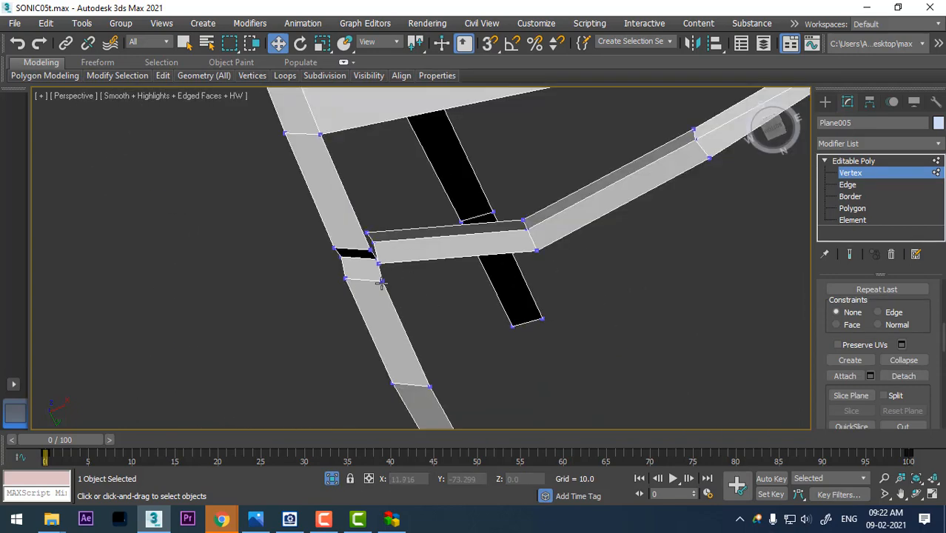
scroll(381, 292, "up", 1)
middle_click_drag(380, 293, 362, 291)
right_click(345, 276)
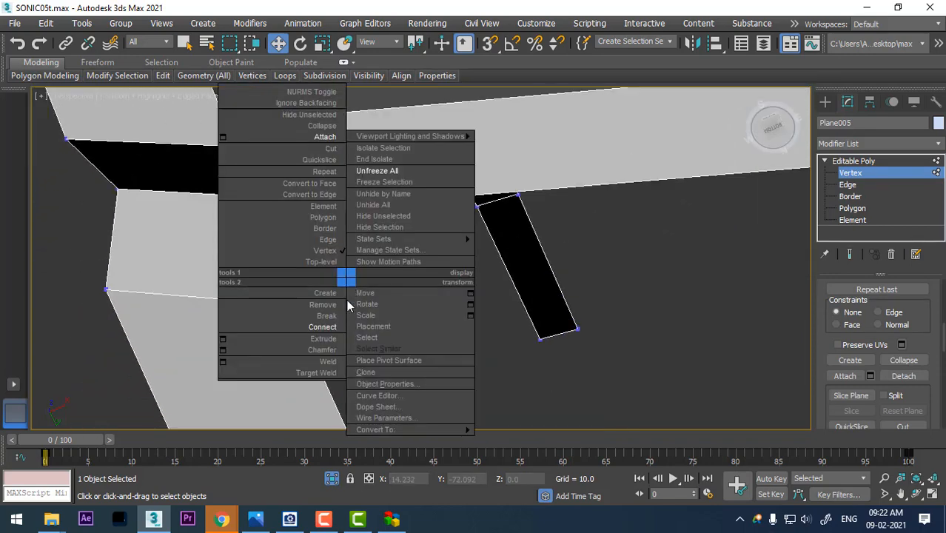
left_click(283, 359)
left_click(272, 212)
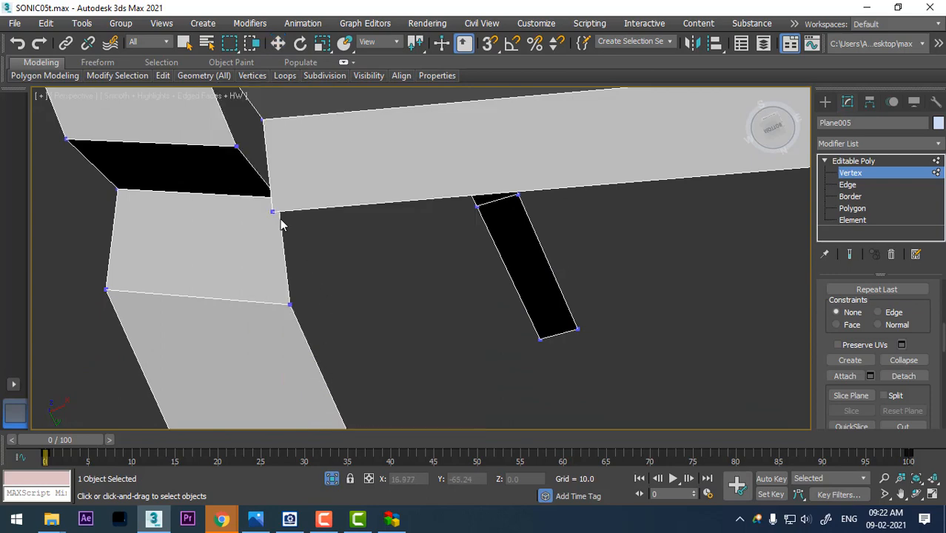
left_click(290, 305)
Step: Target-weld the mouth strip's remaining inner-end vertices to the matching corners of the mouth notch
middle_click_drag(375, 300, 442, 271, "alt")
scroll(367, 280, "down", 2)
middle_click_drag(442, 271, 458, 240)
middle_click_drag(448, 206, 422, 191, "alt")
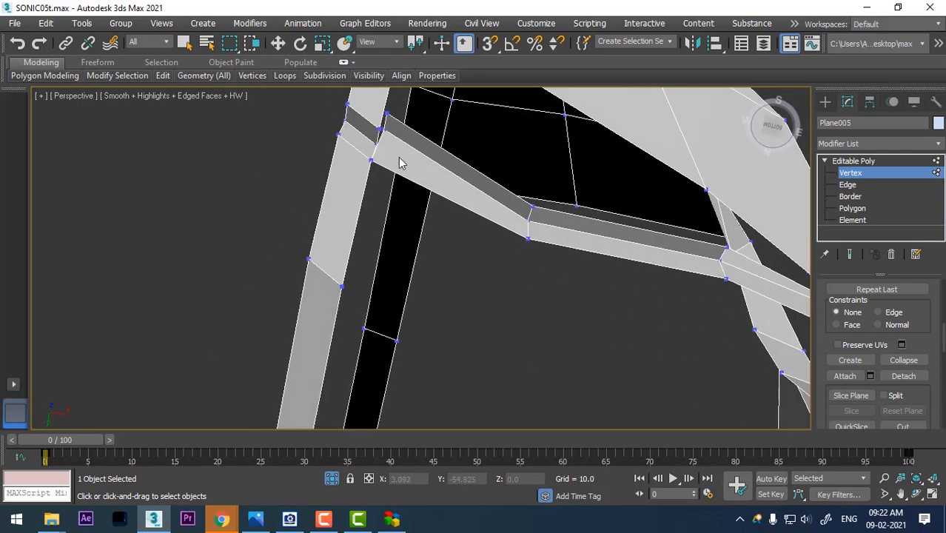
left_click(376, 144)
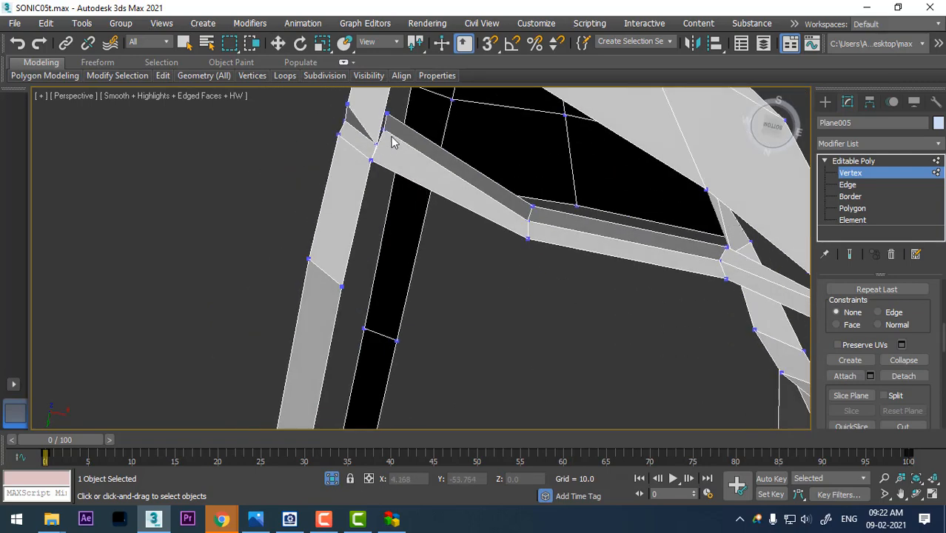
scroll(390, 140, "up", 5)
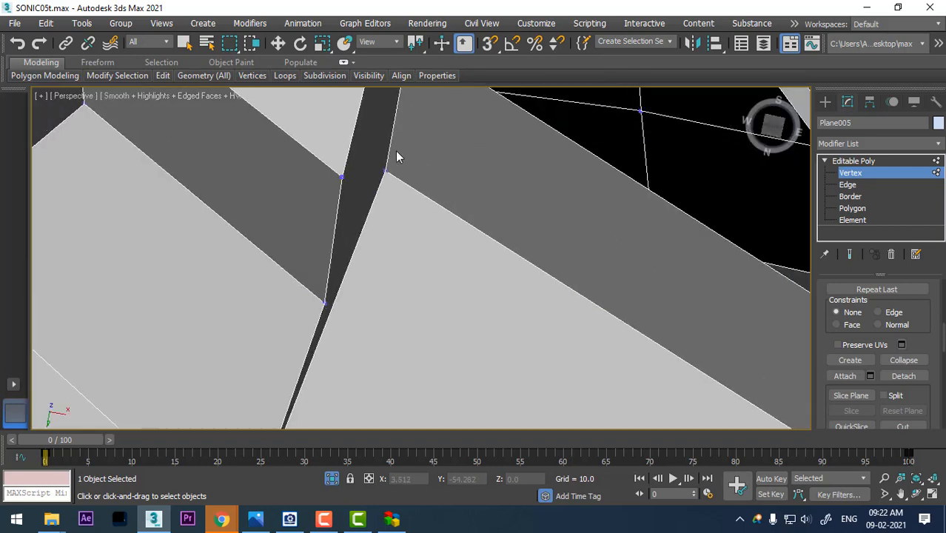
left_click(385, 169)
left_click(326, 304)
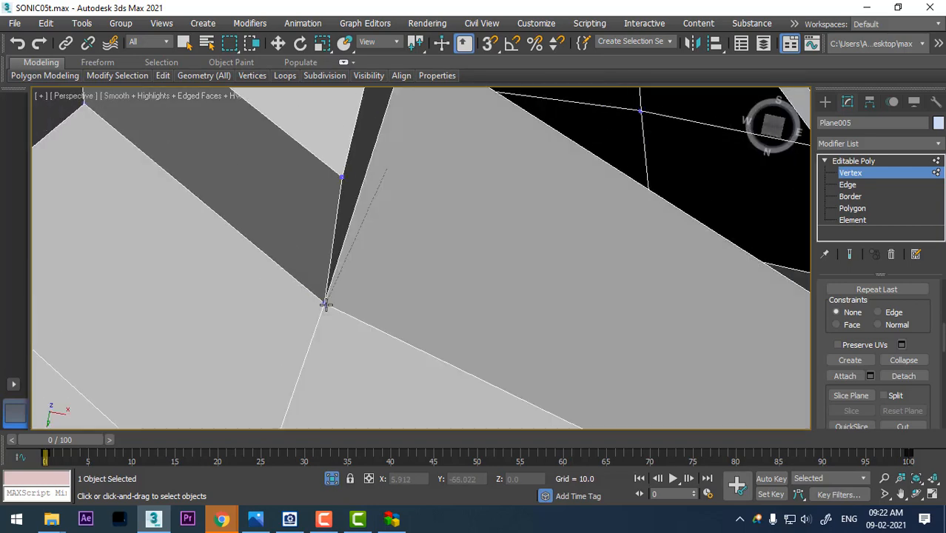
middle_click_drag(394, 175, 395, 194)
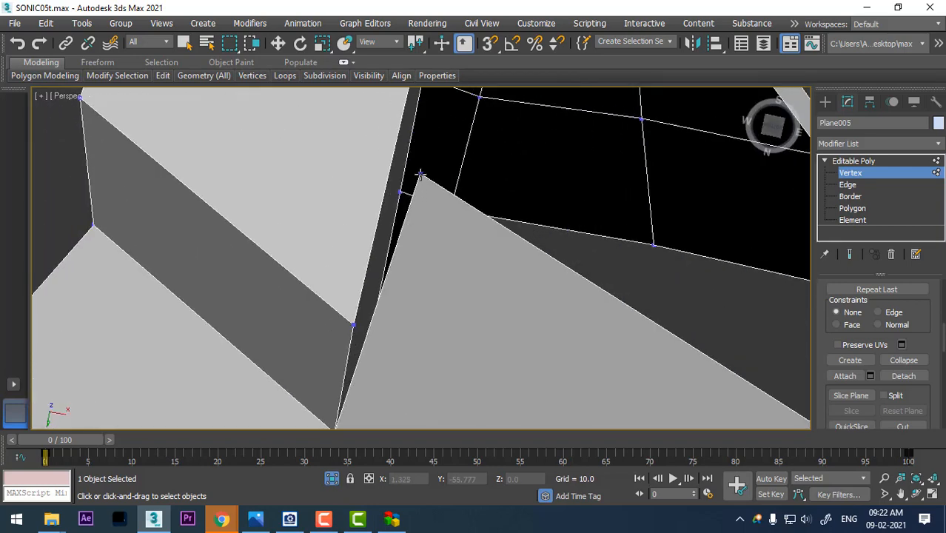
scroll(370, 325, "down", 8)
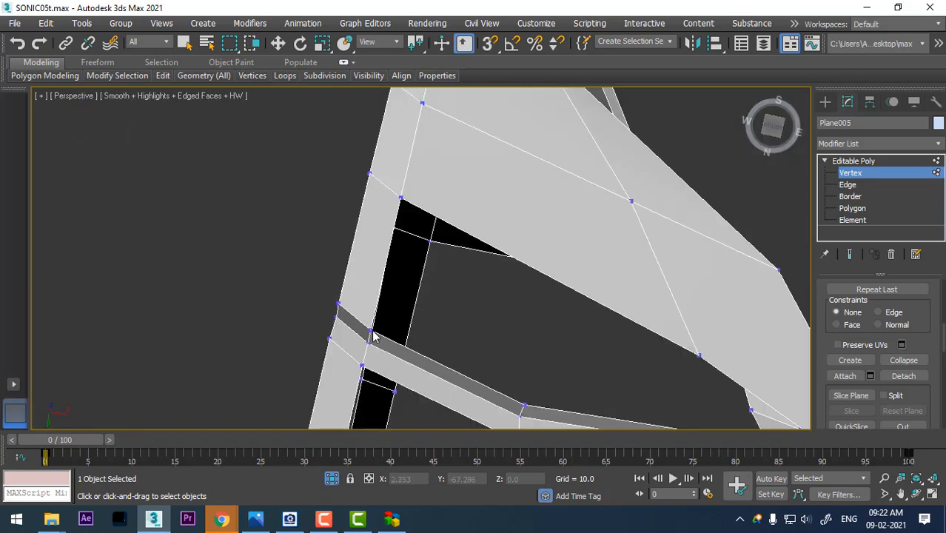
Step: Examine the rewelded mouth strip and its open edges from below
middle_click_drag(386, 391, 497, 229, "alt")
scroll(467, 255, "up", 3)
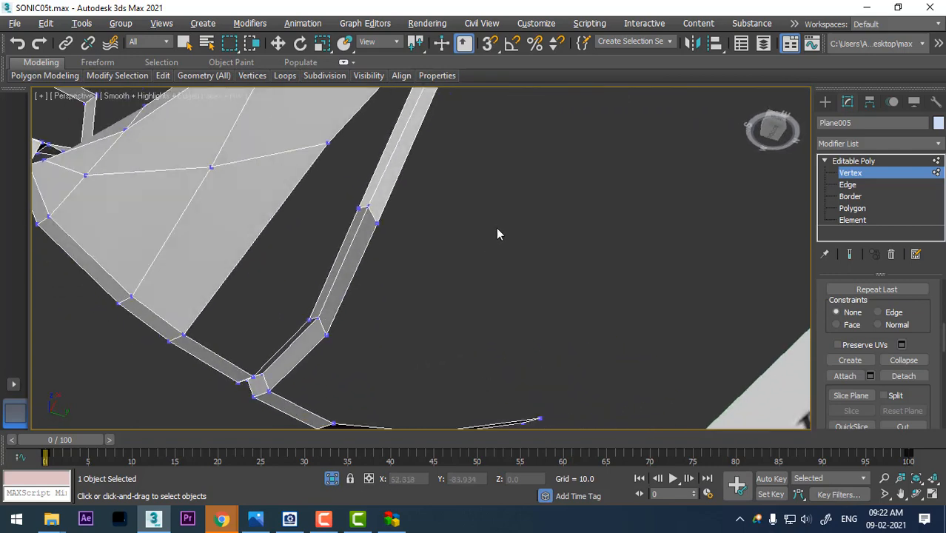
middle_click_drag(448, 198, 465, 218)
middle_click_drag(337, 342, 224, 381)
middle_click_drag(378, 258, 319, 302)
key("w")
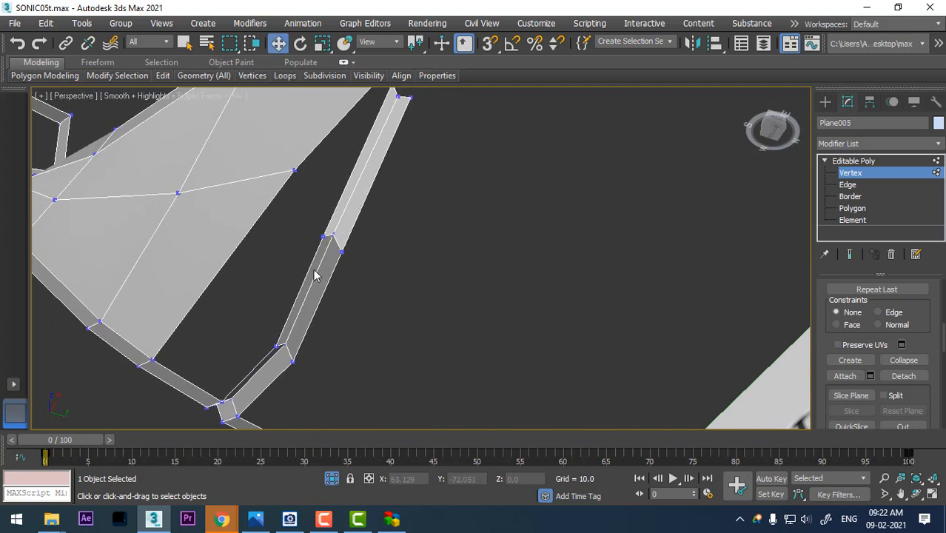
right_click(408, 298)
left_click(434, 308)
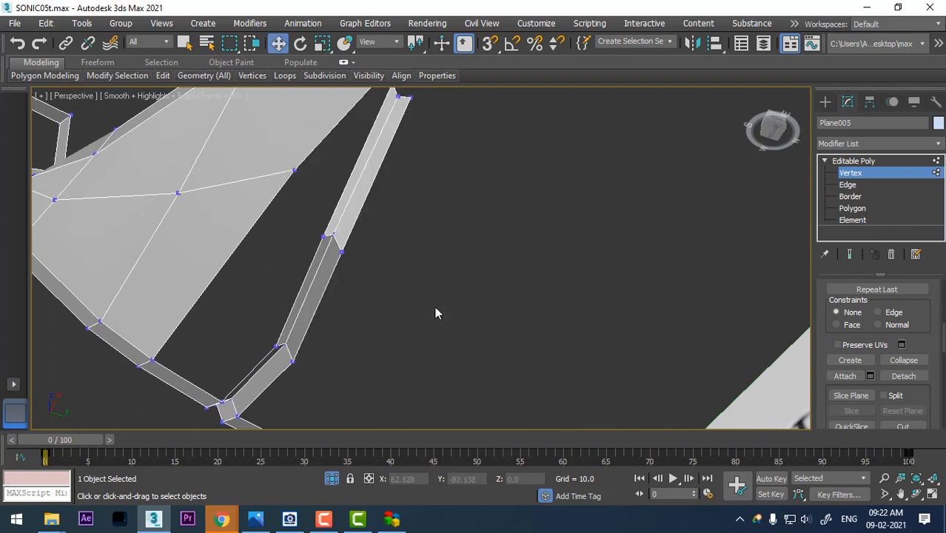
Step: Try to extrude the open edges on both sides of the mouth strip by scaling them outward in the left view
left_click(853, 185)
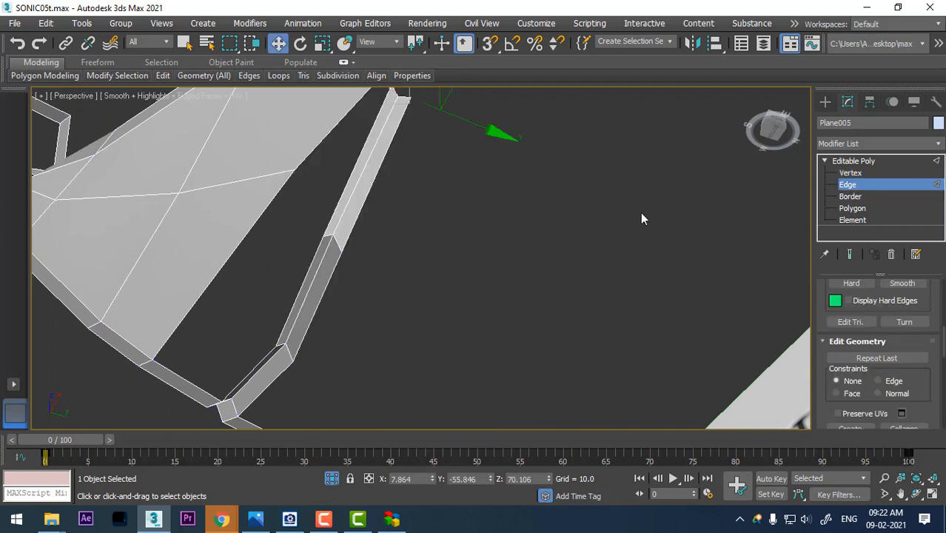
left_click(259, 358)
left_click(326, 244, "ctrl")
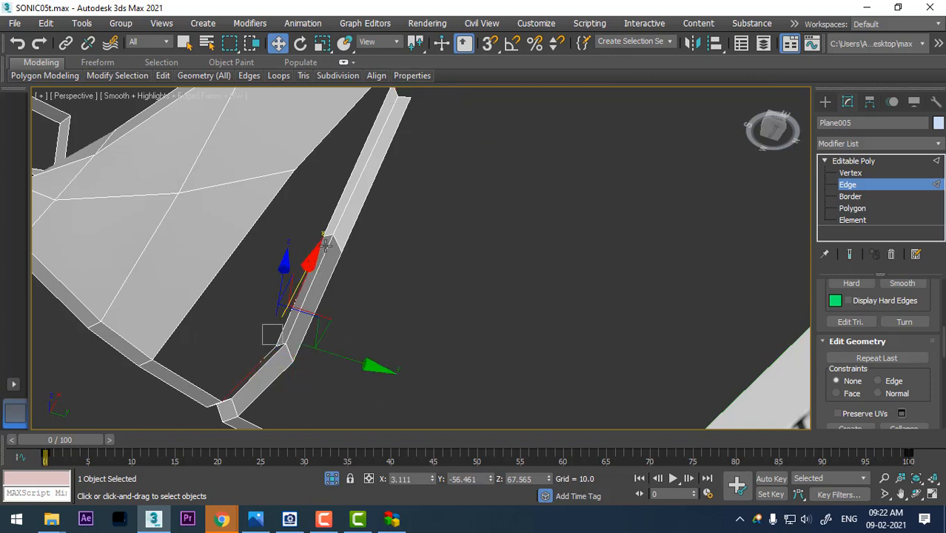
left_click(345, 187, "ctrl")
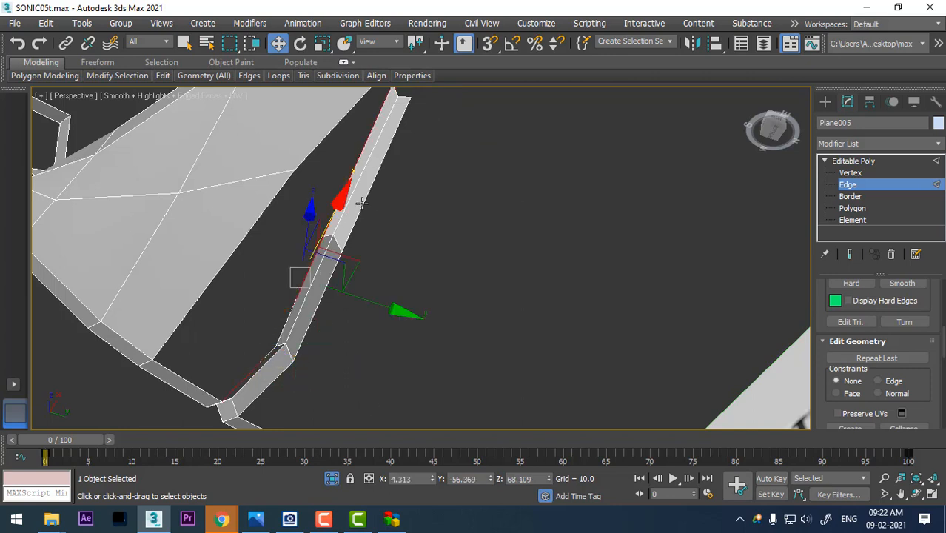
left_click(275, 378, "ctrl")
key("alt+w")
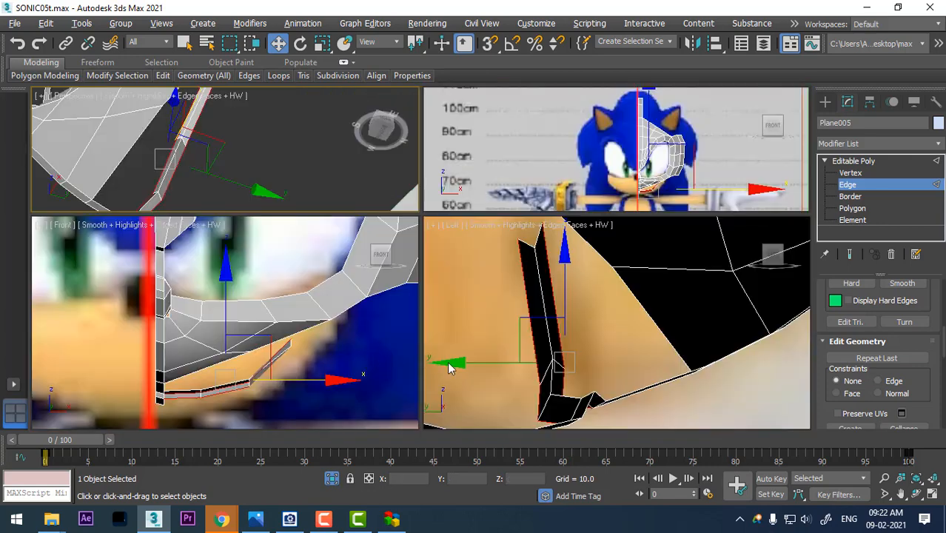
middle_click_drag(597, 387, 637, 294)
scroll(287, 348, "up", 3)
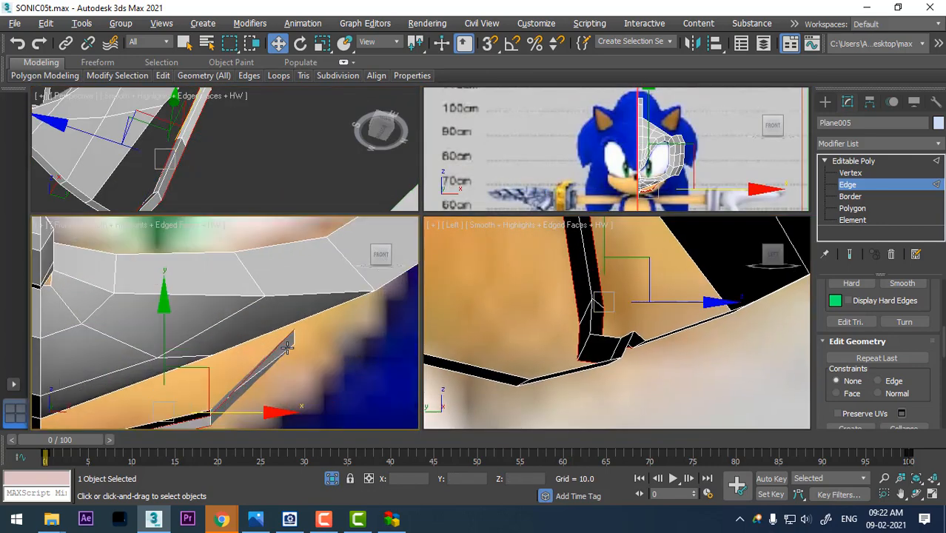
middle_click_drag(261, 360, 270, 337)
middle_click_drag(716, 325, 710, 341)
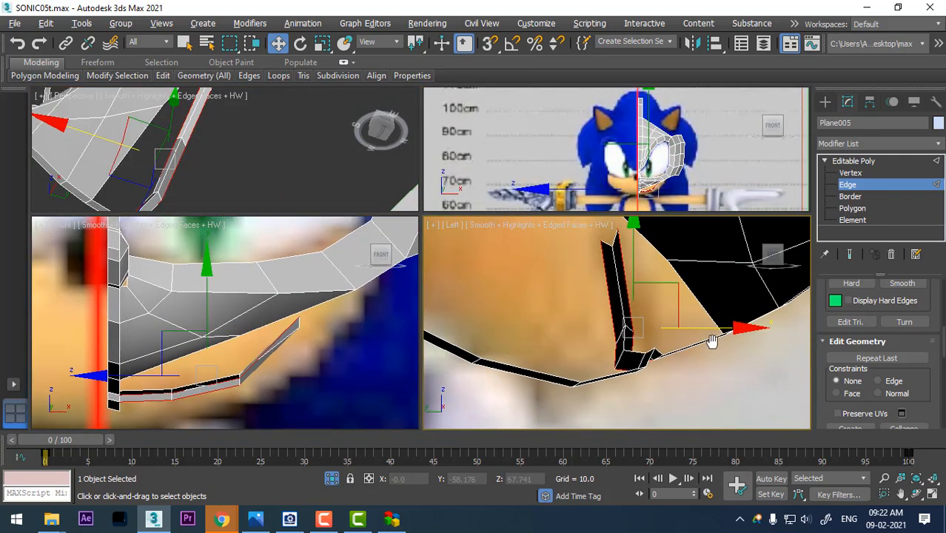
key("r")
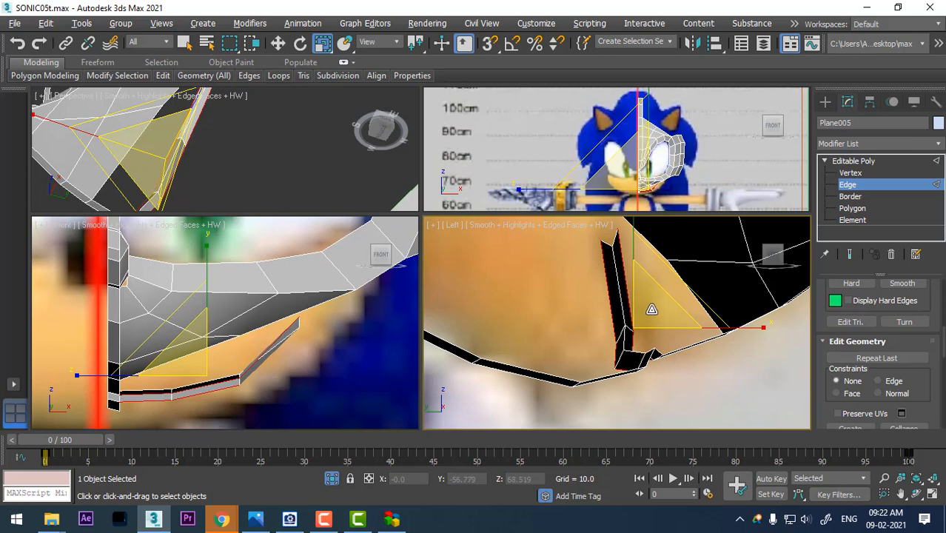
left_click_drag(651, 310, 699, 287)
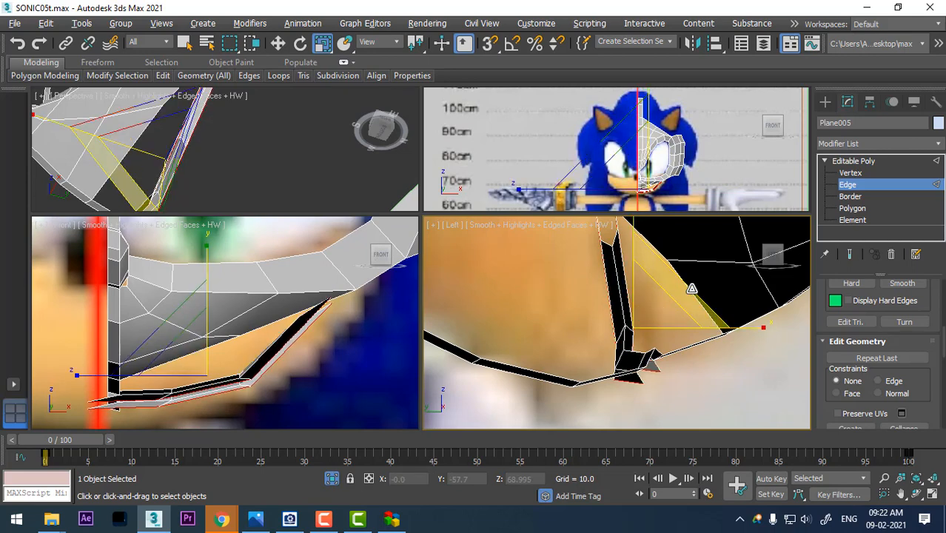
key("ctrl+z")
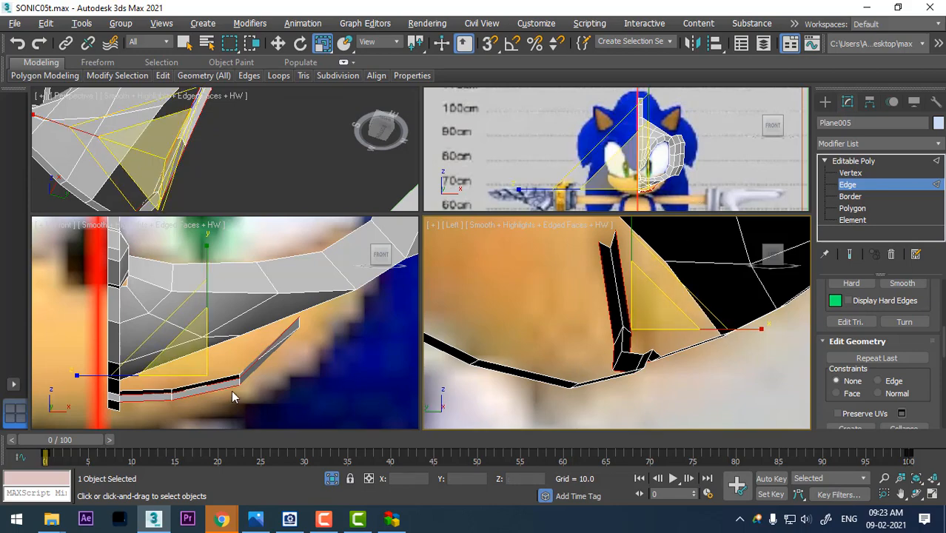
Step: Try to move the mouth strip's selected open edges along Y
middle_click_drag(232, 397, 241, 353)
middle_click_drag(182, 143, 204, 143)
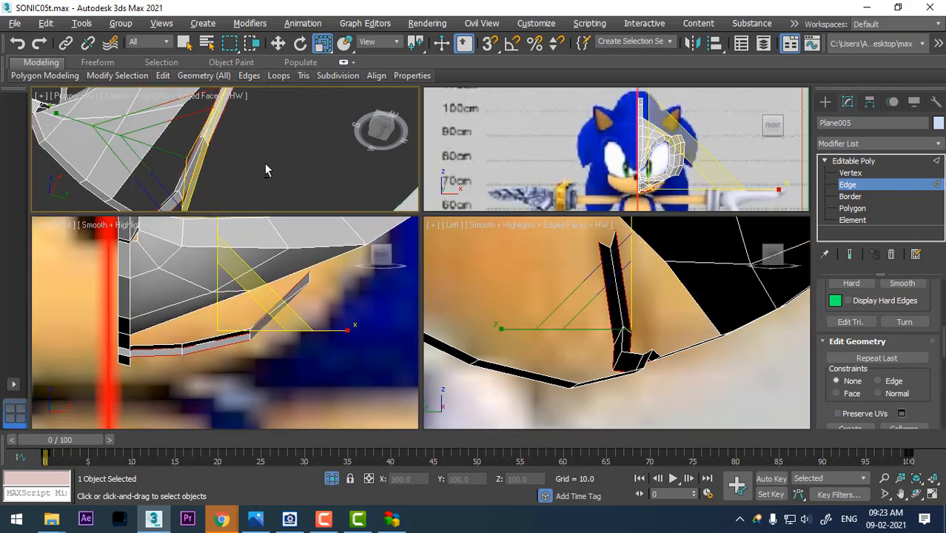
key("alt+w")
middle_click_drag(342, 220, 378, 134, "alt")
left_click_drag(235, 334, 244, 356, "ctrl")
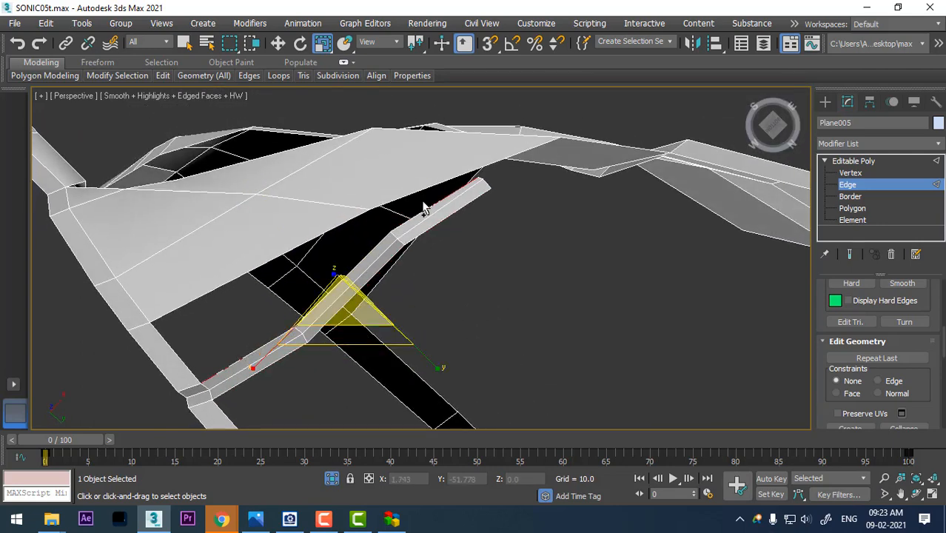
key("w")
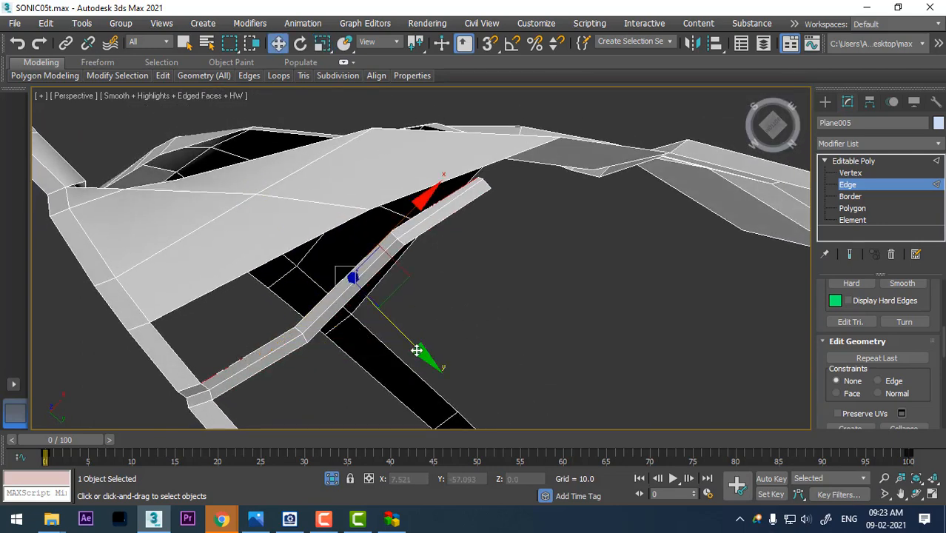
left_click_drag(418, 348, 421, 358)
key("ctrl+z")
left_click(273, 380)
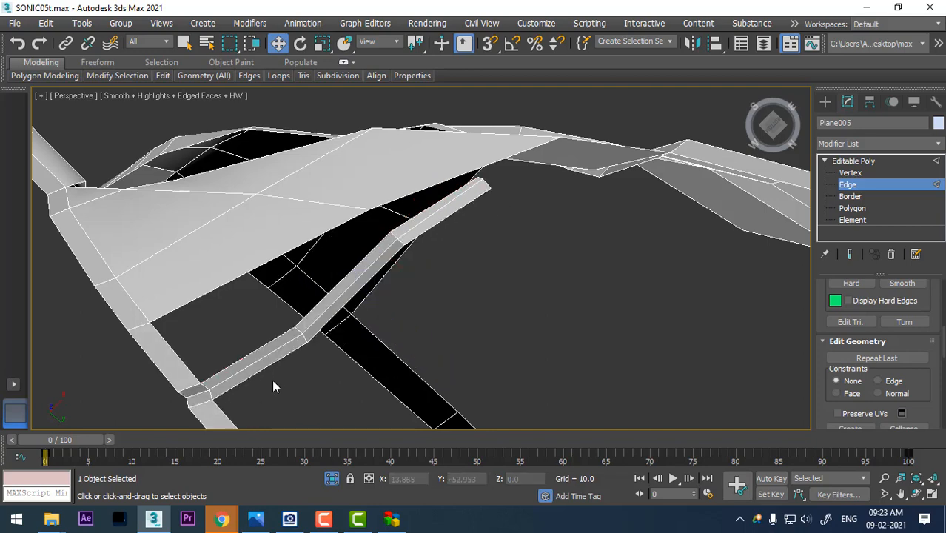
Step: Extrude the mouth strip's open edges on the upper-lip side along negative Y
left_click(249, 375)
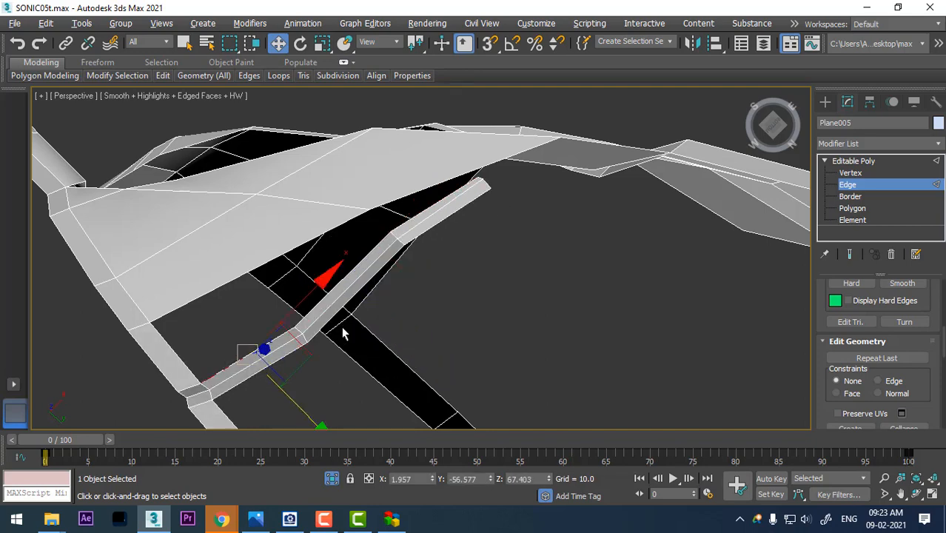
middle_click_drag(342, 331, 317, 316, "alt")
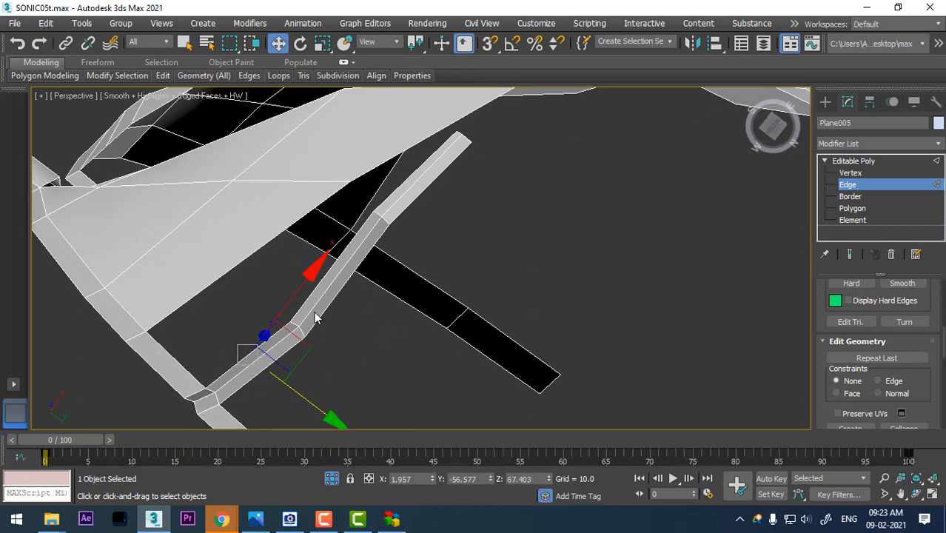
left_click(409, 179)
left_click_drag(423, 326, 403, 310)
Step: Extrude the strip's open edges on the lower-lip side along positive Y and lower them to about Y -54.913, Z 67.573
left_click(276, 361)
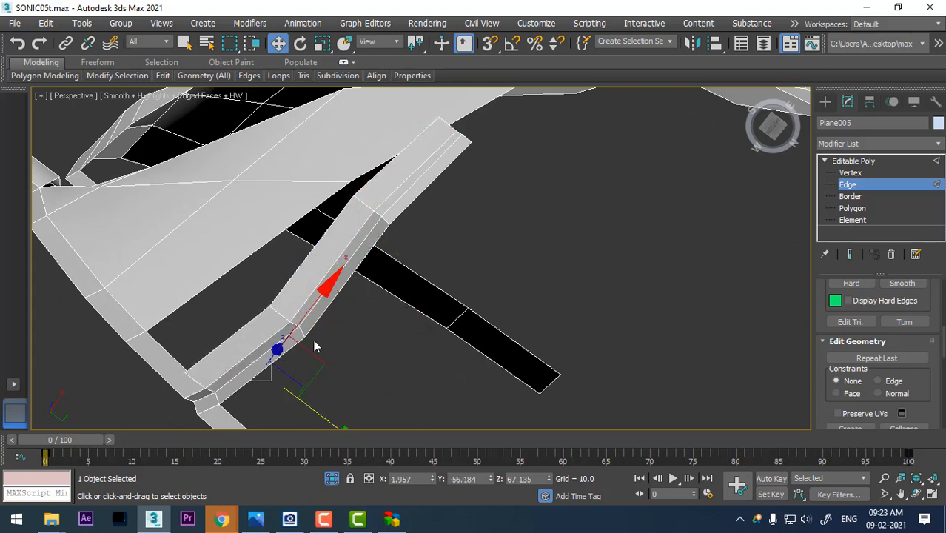
left_click(332, 303)
left_click(421, 189)
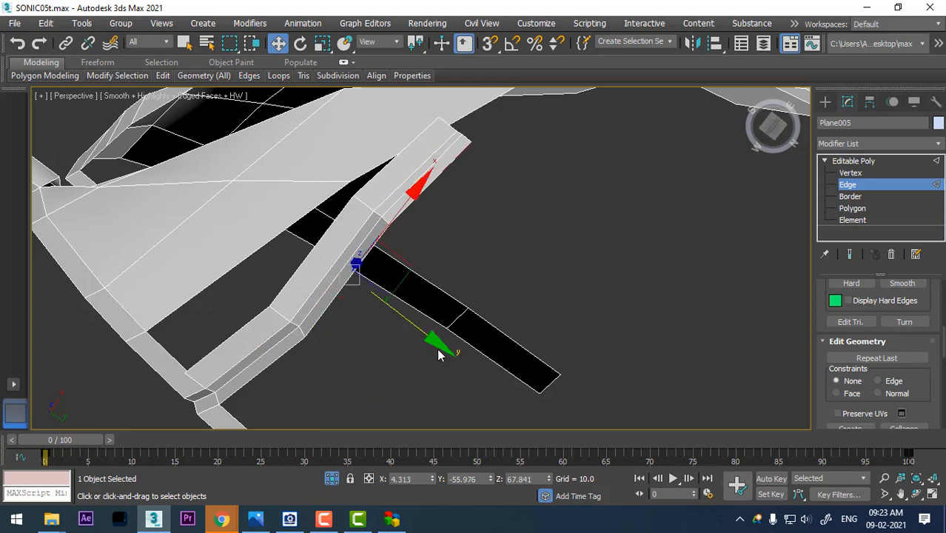
left_click_drag(440, 346, 474, 370)
key("alt+w")
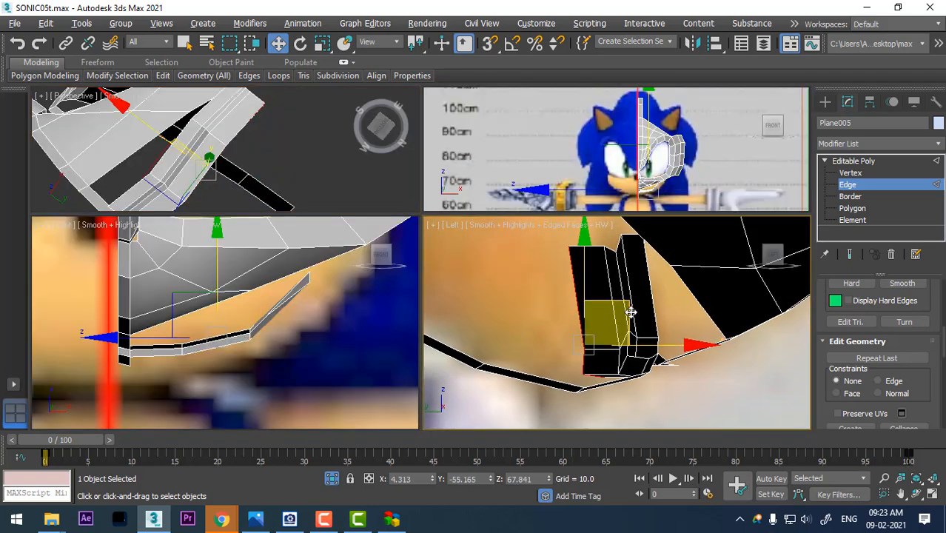
left_click_drag(624, 303, 611, 312)
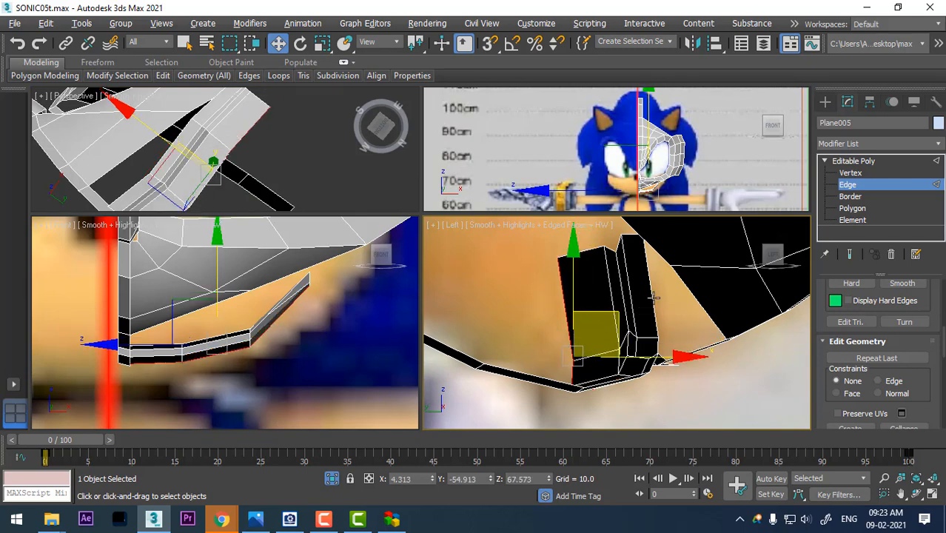
Step: Move the upper-lip side's outer edges up and forward to about Y -57.434, Z 68.554
left_click(654, 297)
middle_click_drag(257, 171, 299, 162)
key("alt+w")
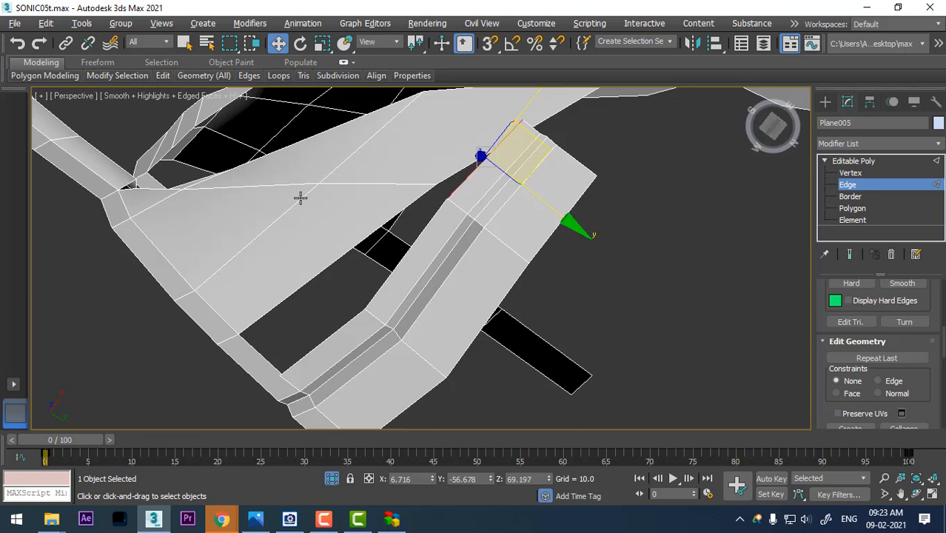
left_click(332, 332)
left_click_drag(404, 256, 436, 229)
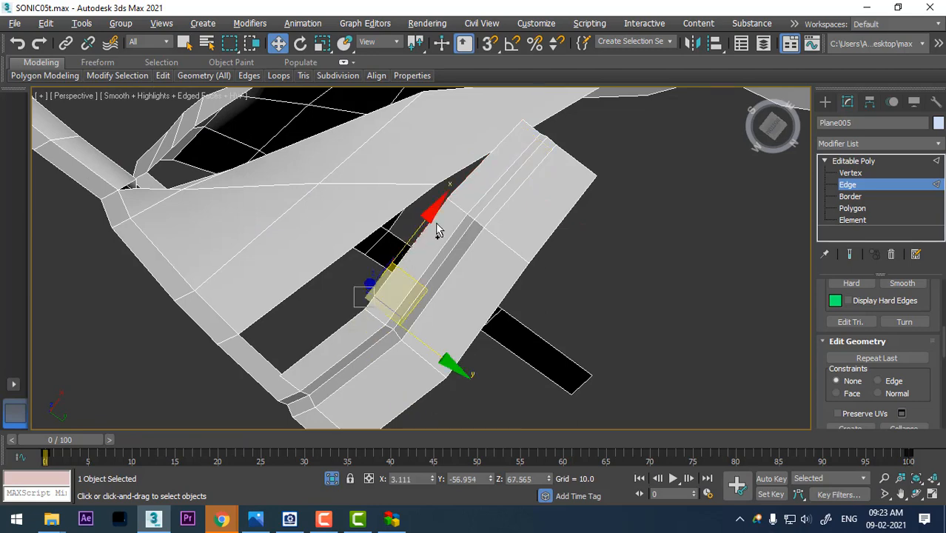
left_click(478, 169, "ctrl")
key("alt+w")
middle_click_drag(675, 337, 637, 337)
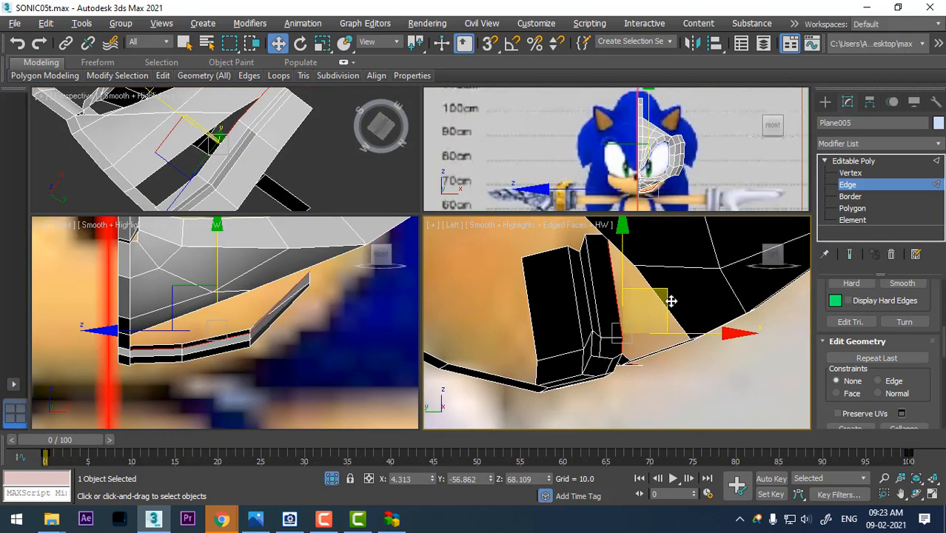
left_click_drag(670, 301, 690, 277)
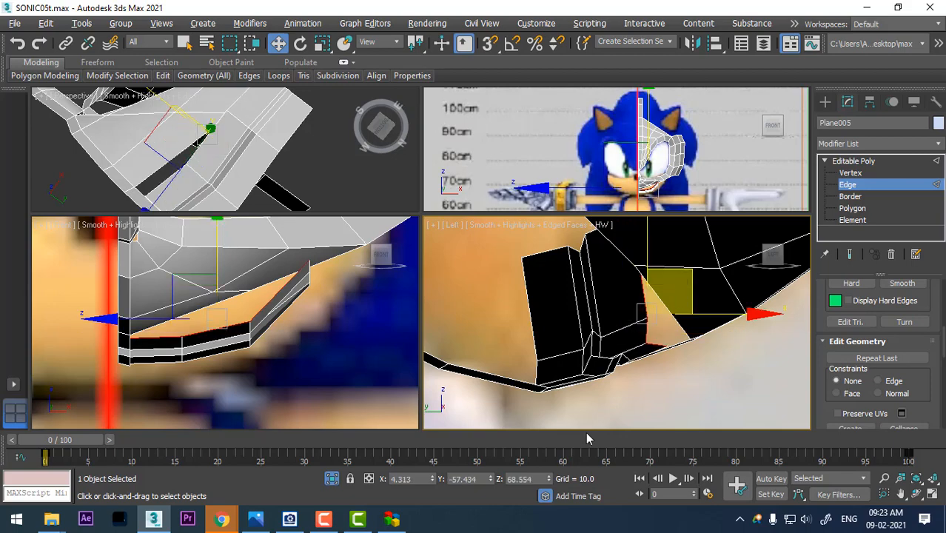
Step: Make the head mesh see-through and inspect the outer end of the mouth strip up close
left_click_drag(78, 442, 760, 442)
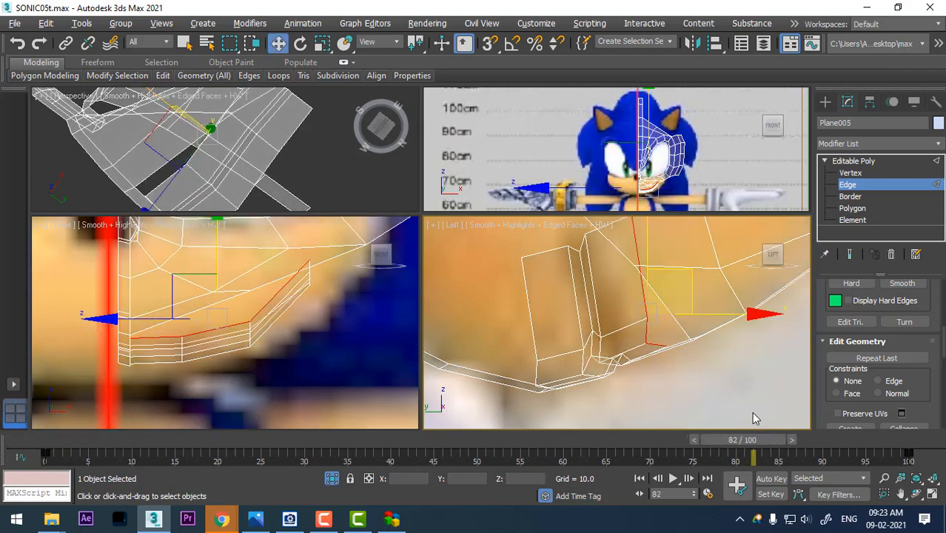
middle_click_drag(300, 153, 308, 160)
key("alt+w")
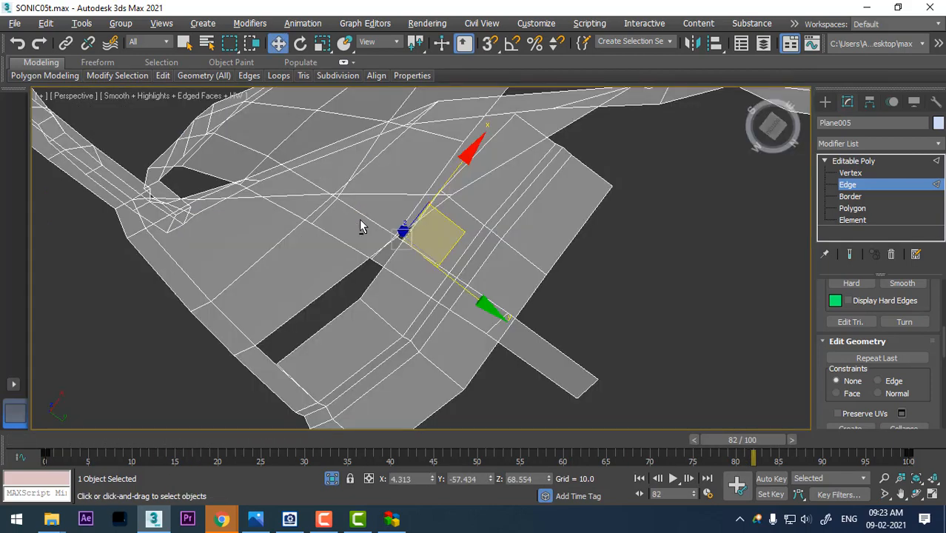
middle_click_drag(358, 219, 557, 316, "alt")
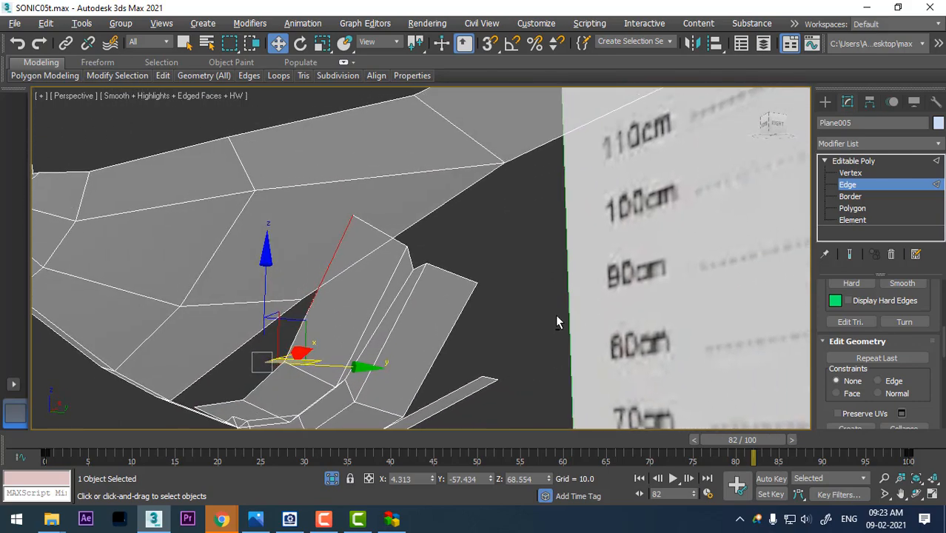
scroll(460, 282, "up", 4)
middle_click_drag(460, 282, 474, 301)
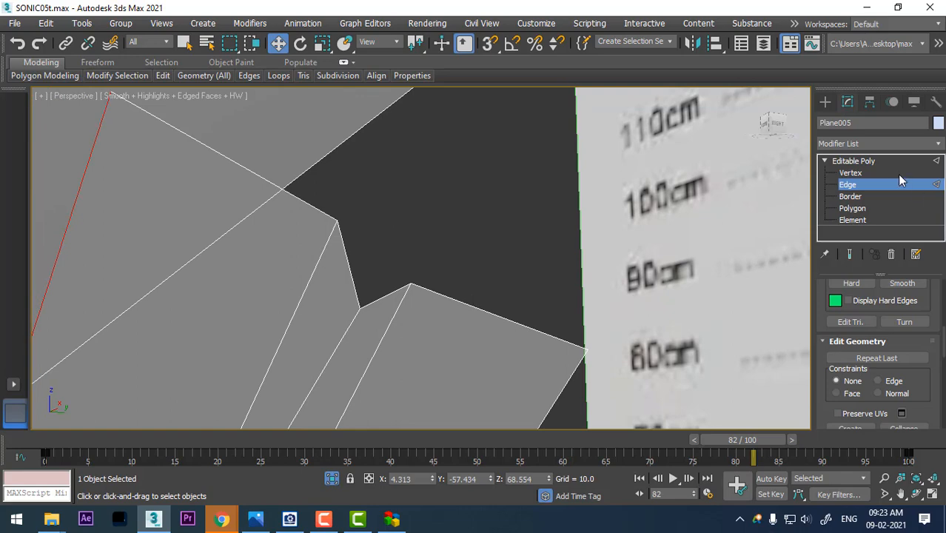
Step: Try to adjust the corner vertex where the upper-lip extension meets the mouth strip's outer end
left_click(850, 173)
left_click(338, 225)
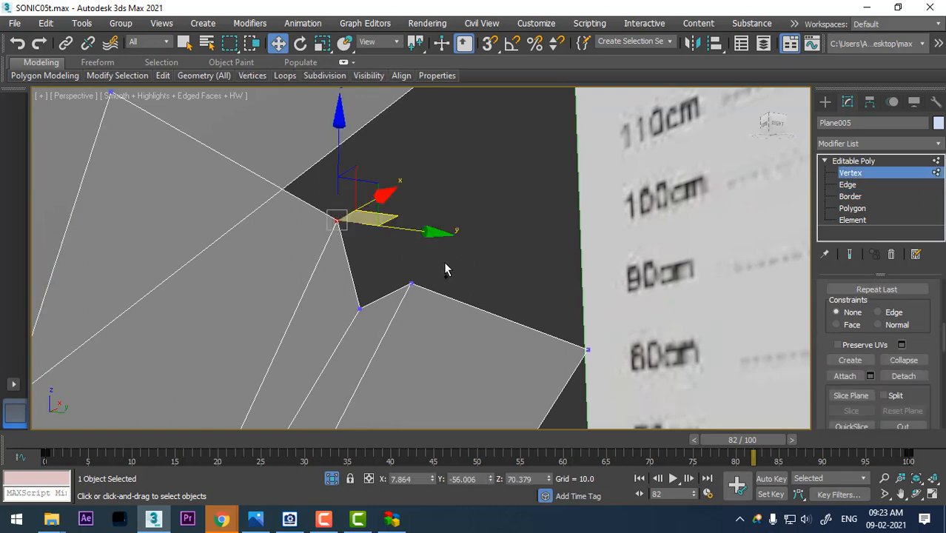
right_click(387, 223)
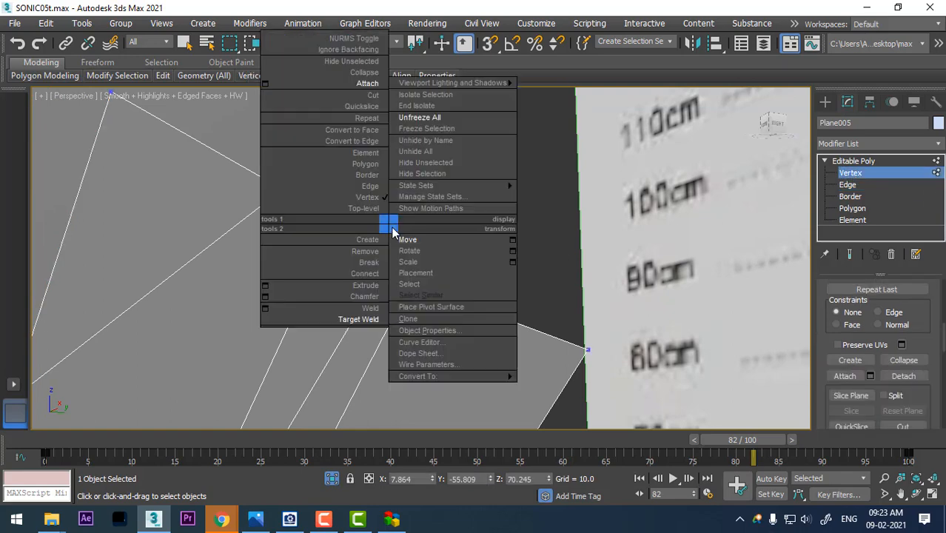
left_click(371, 74)
Step: Move the upper-lip extension's outer-end vertex close above the strip's corner, to about Y -56.103, Z 70.902
scroll(406, 305, "down", 5)
middle_click_drag(409, 311, 431, 368, "alt")
left_click(362, 230)
key("alt+w")
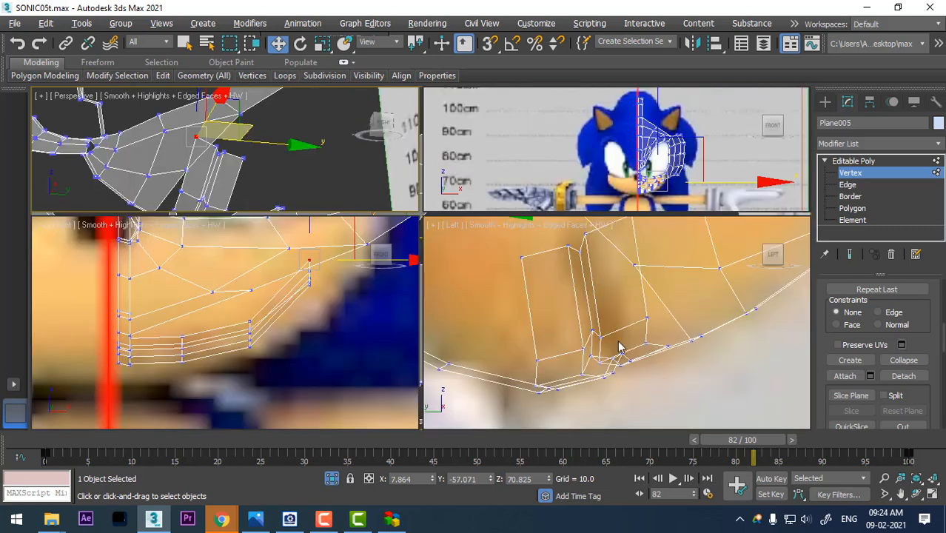
middle_click_drag(711, 307, 709, 358)
middle_click_drag(659, 247, 648, 264)
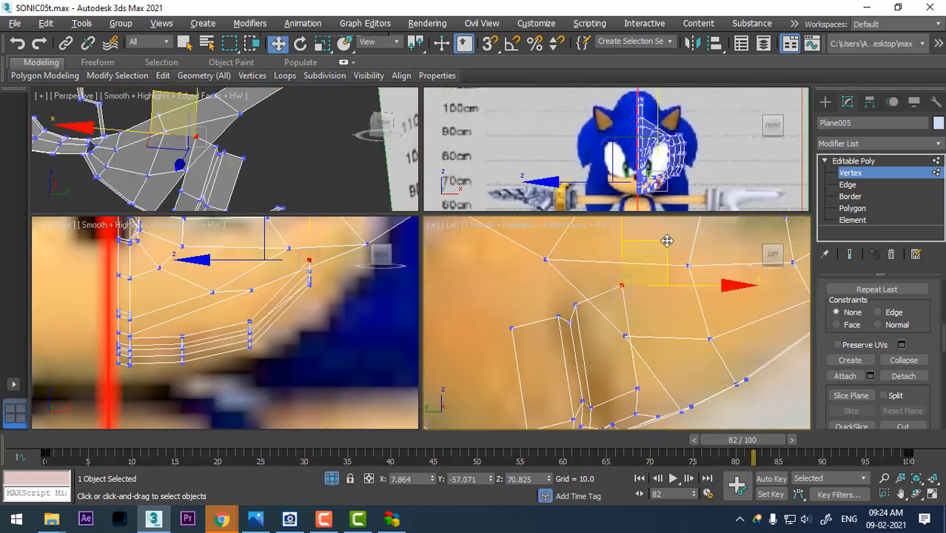
left_click_drag(663, 240, 622, 239)
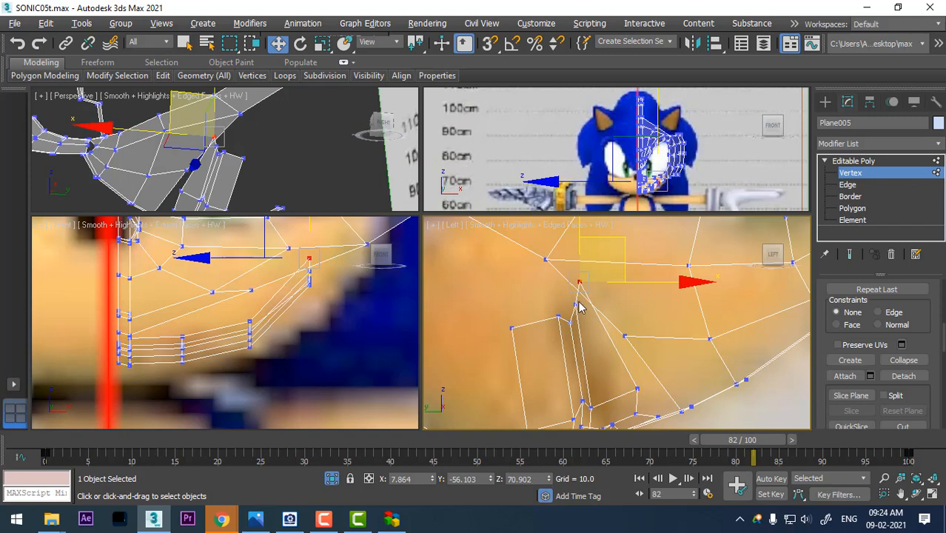
Step: Adjust the outer-end vertices around the mouth corner in the side view, moving the lower-lip extension's outermost vertex to about Y -55.094, Z 70.416
left_click(578, 304)
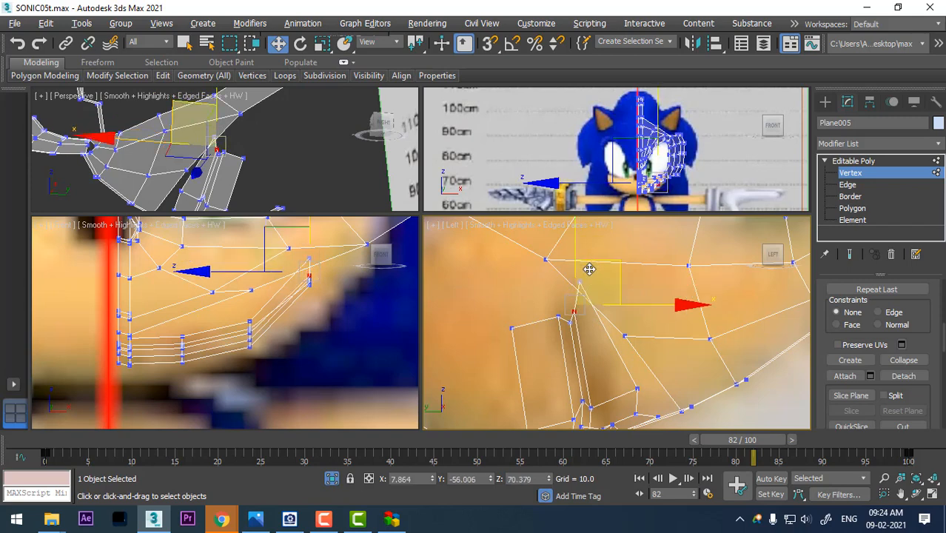
left_click(557, 314)
mouse_move(573, 283)
left_mouse_down()
mouse_move(570, 271)
mouse_move(579, 289)
left_mouse_up()
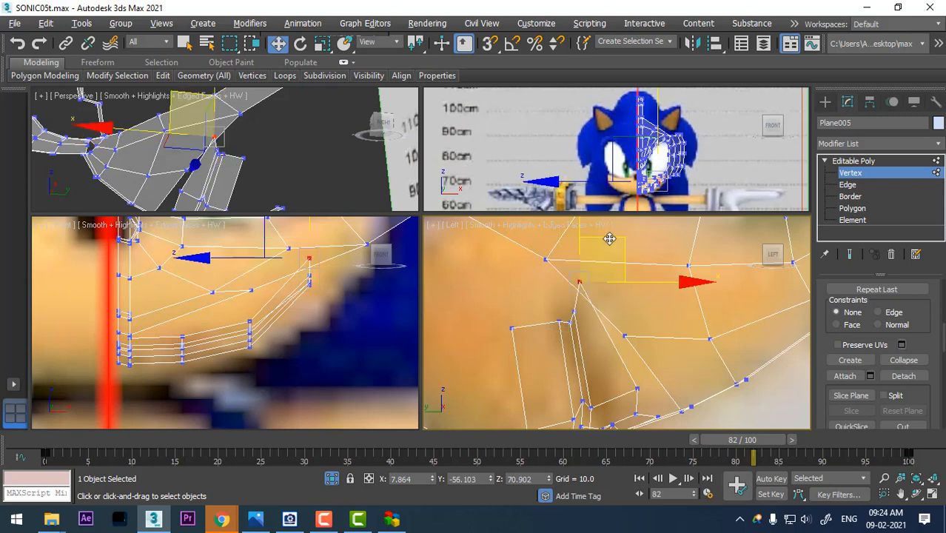
left_click_drag(609, 240, 555, 303)
left_click_drag(528, 349, 530, 352)
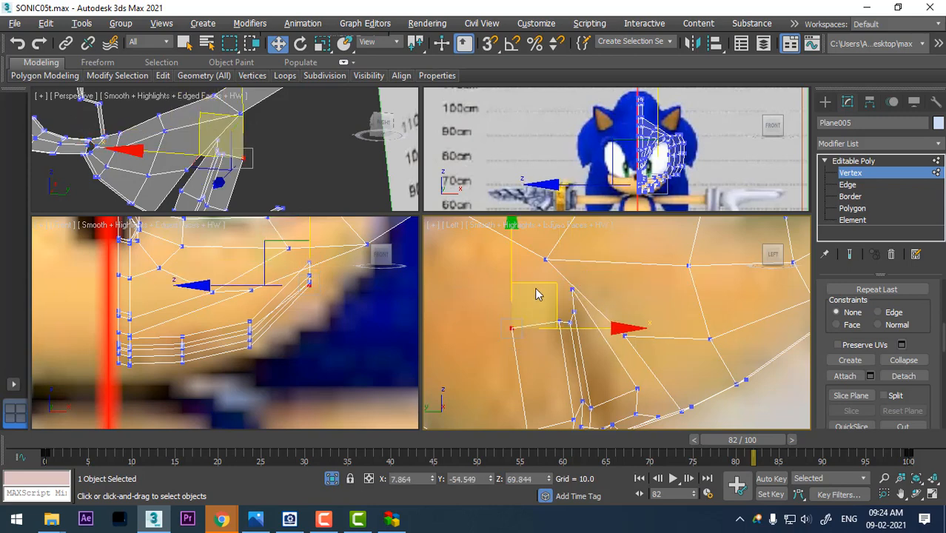
left_click_drag(534, 287, 558, 262)
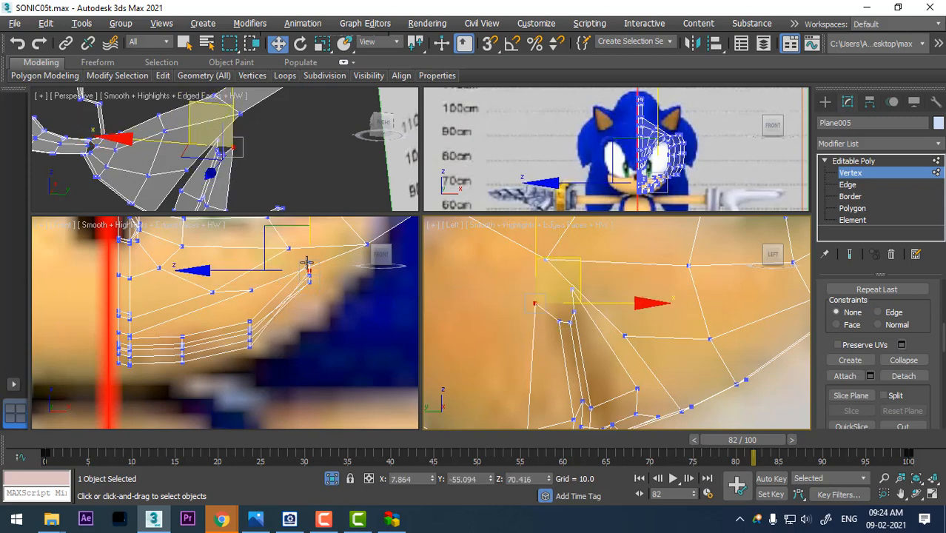
Step: Bridge the short outer-end edges of the upper-lip and lower-lip extensions across the mouth corner
middle_click_drag(292, 163, 304, 161, "alt")
key("alt+w")
middle_click_drag(274, 210, 346, 198, "alt")
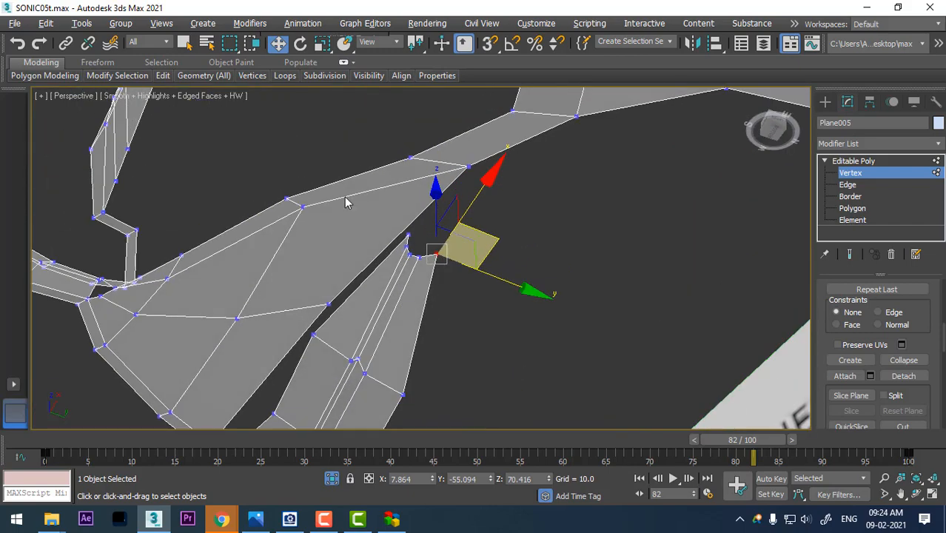
scroll(396, 227, "up", 3)
middle_click_drag(412, 238, 431, 292, "alt")
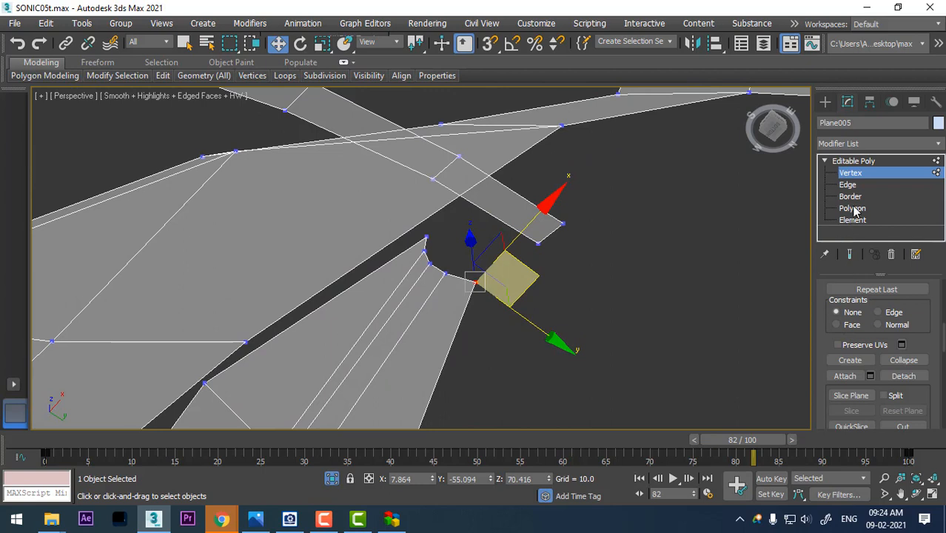
left_click(848, 184)
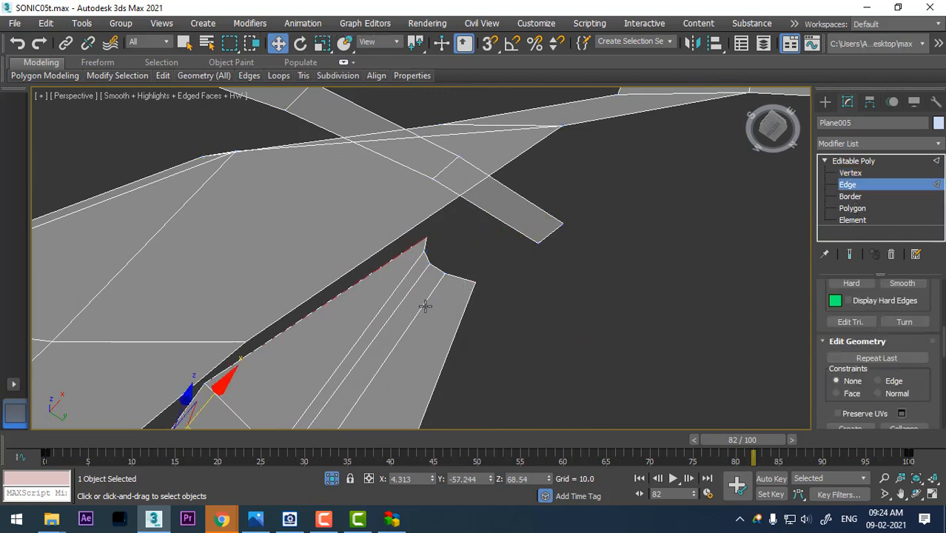
left_click(459, 276)
left_click(426, 245, "ctrl")
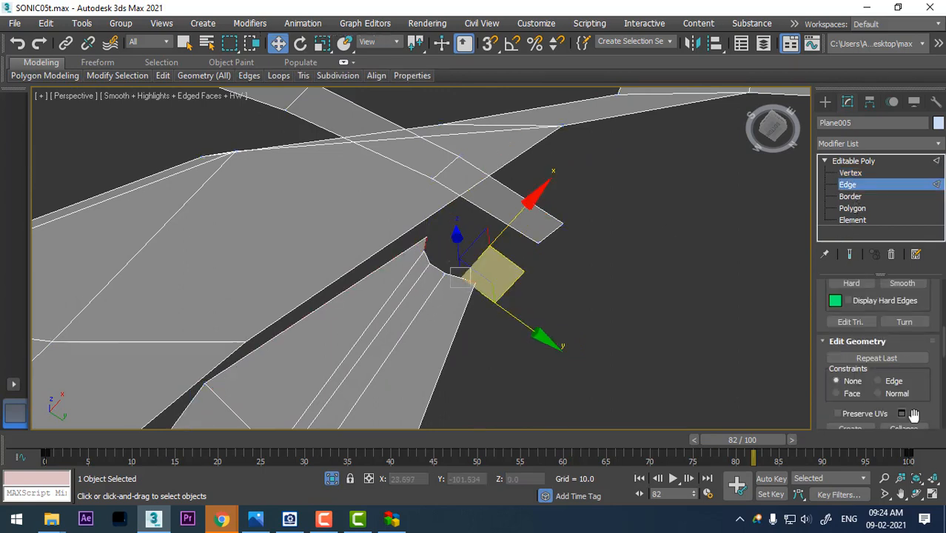
scroll(925, 369, "down", 3)
scroll(864, 363, "down", 2)
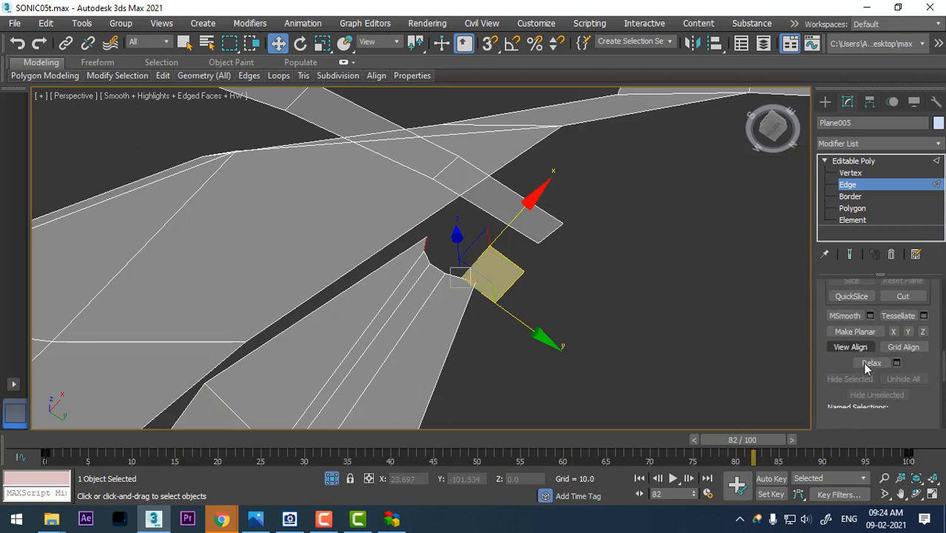
scroll(865, 368, "up", 2)
scroll(868, 369, "up", 2)
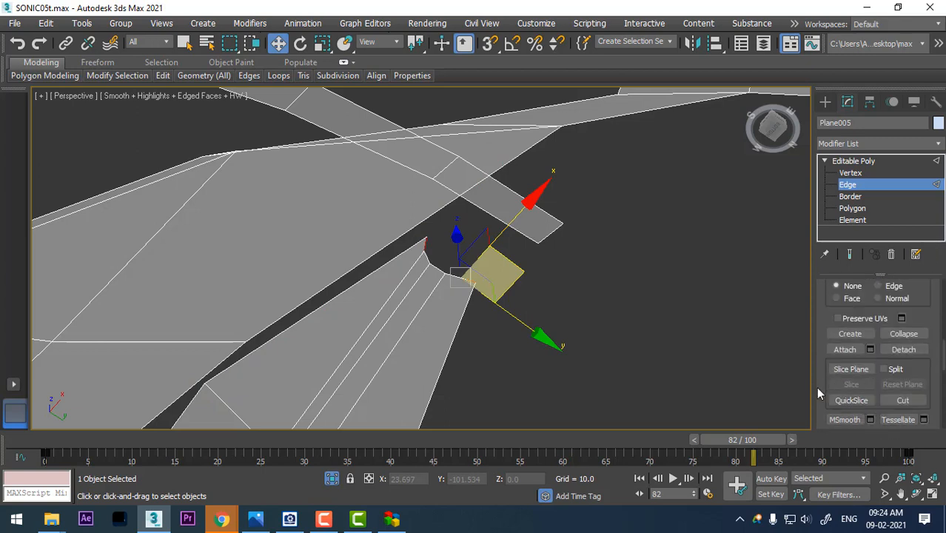
left_click_drag(814, 382, 663, 373)
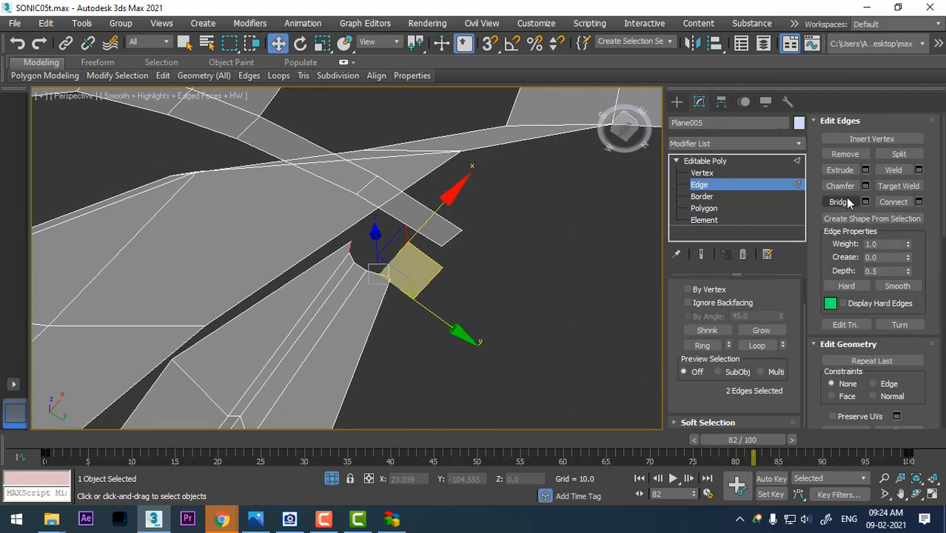
middle_click_drag(449, 299, 418, 336, "alt")
Step: Collapse the bridge's inner middle vertex and the mouth strip's middle end vertex into one to close the triangular hole
key("1")
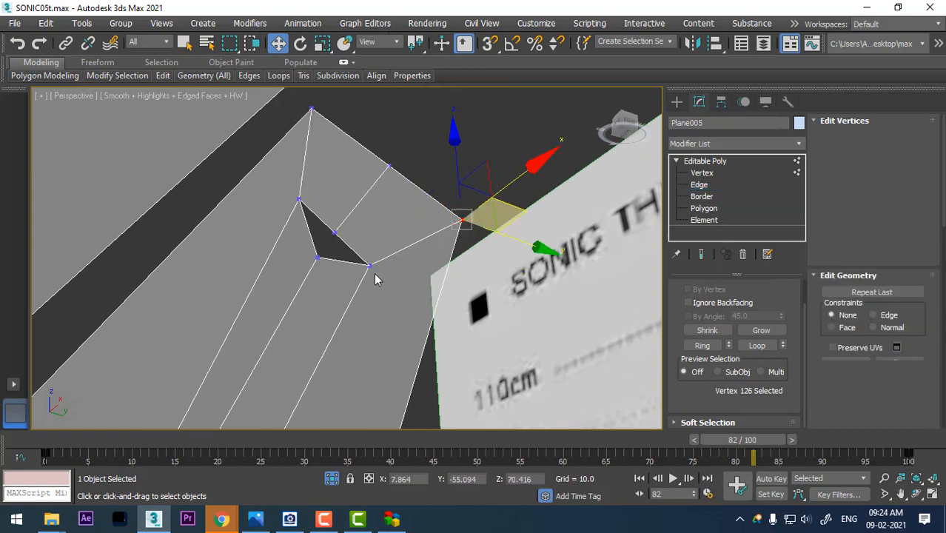
left_click(335, 233)
left_click(317, 257, "ctrl")
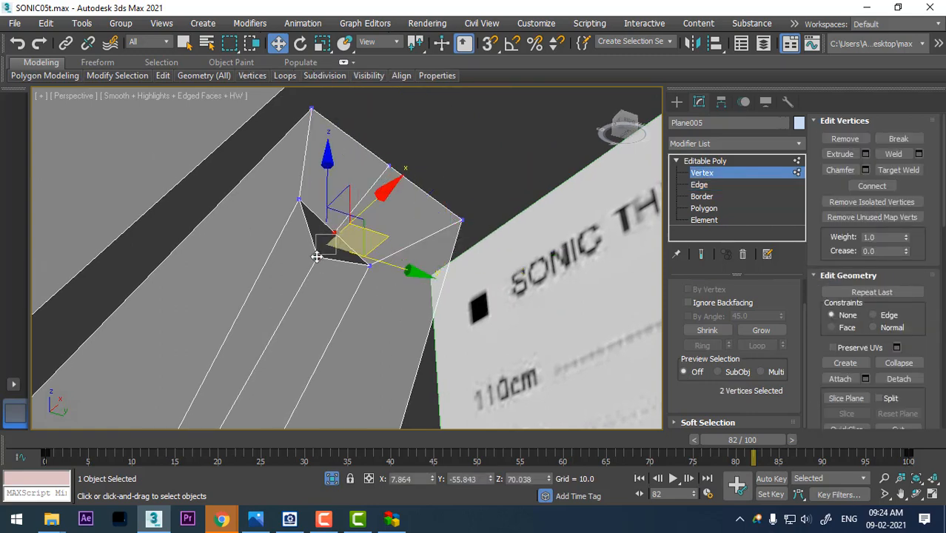
right_click(313, 253)
left_click(285, 98)
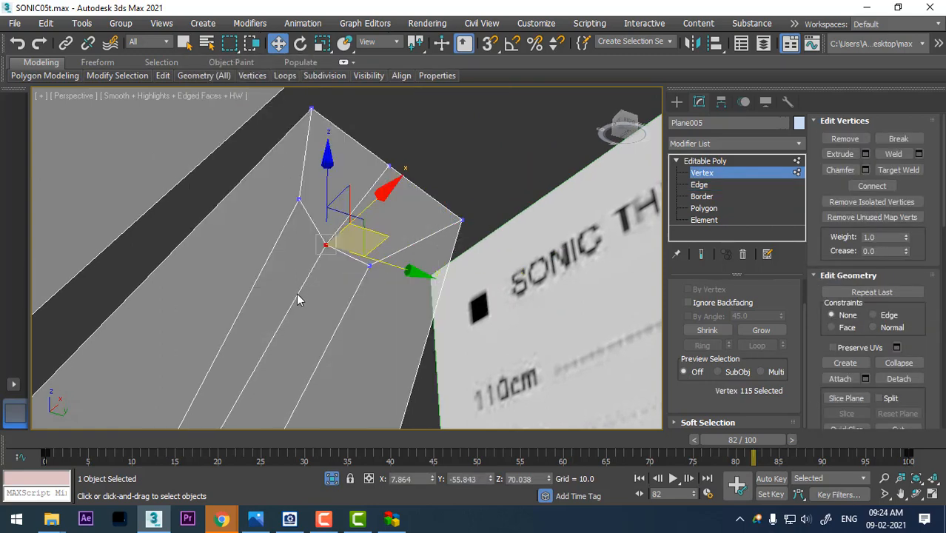
Step: Target-weld the upper-lip extension's inner-end vertex to the nearest vertex above it on the face's centre strip
middle_click_drag(298, 296, 326, 241)
scroll(326, 242, "down", 4)
scroll(321, 290, "up", 3)
middle_click_drag(302, 334, 235, 286, "alt")
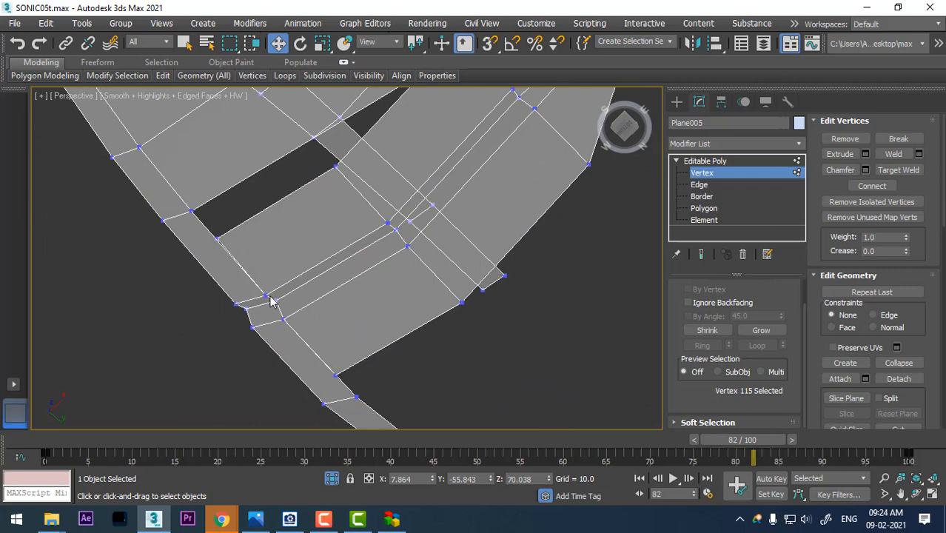
middle_click_drag(332, 264, 279, 290)
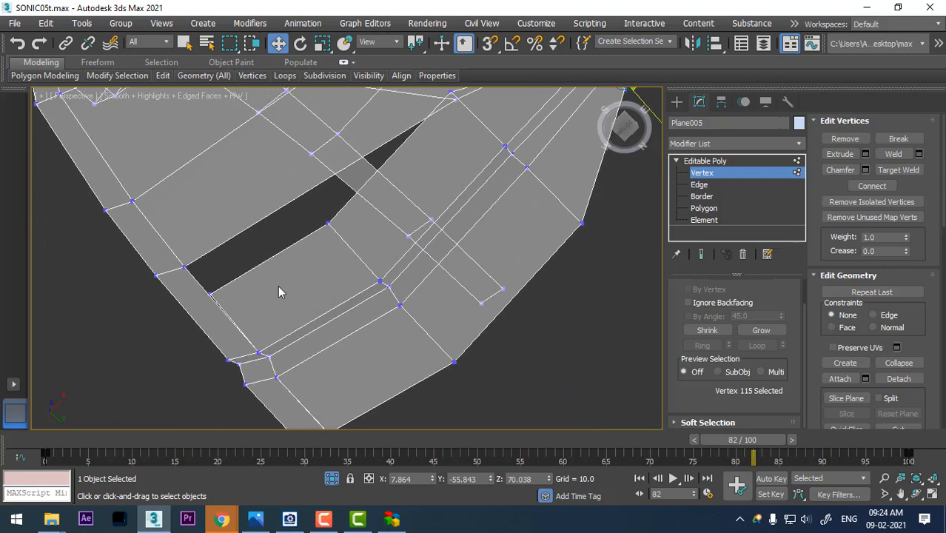
right_click(227, 298)
left_click(191, 371)
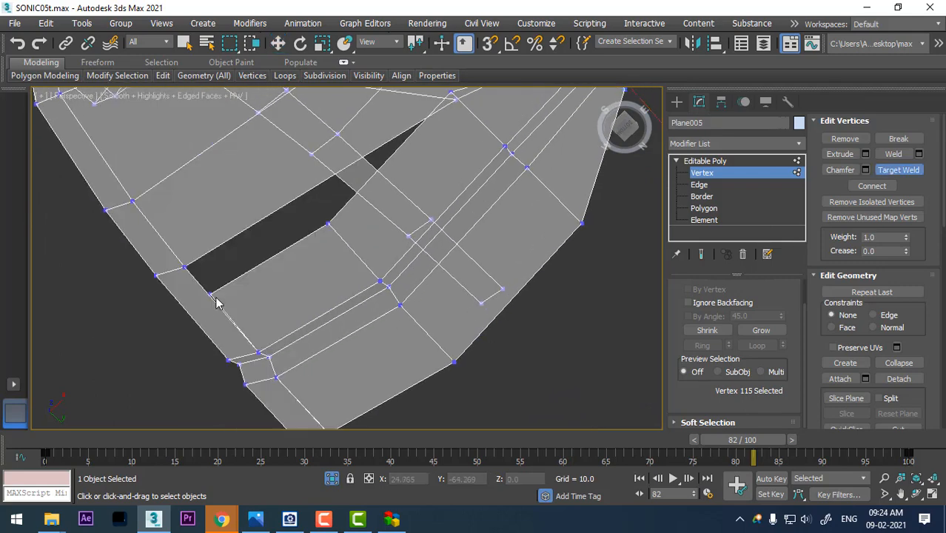
left_click(185, 268)
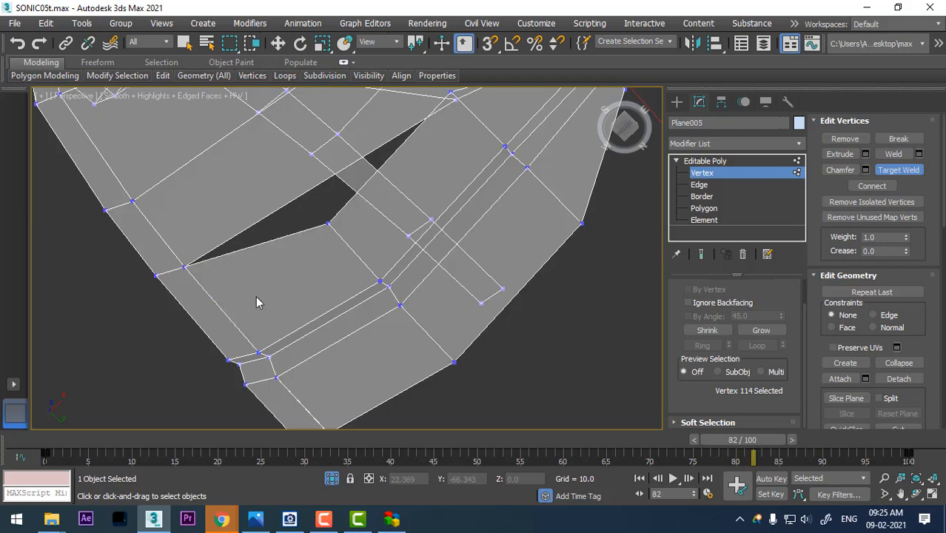
Step: Target-weld the lower-lip extension's inner-end vertex to the neighbouring vertex below it on the face's centre strip
key("w")
middle_click_drag(293, 309, 265, 346, "alt")
scroll(336, 339, "up", 6)
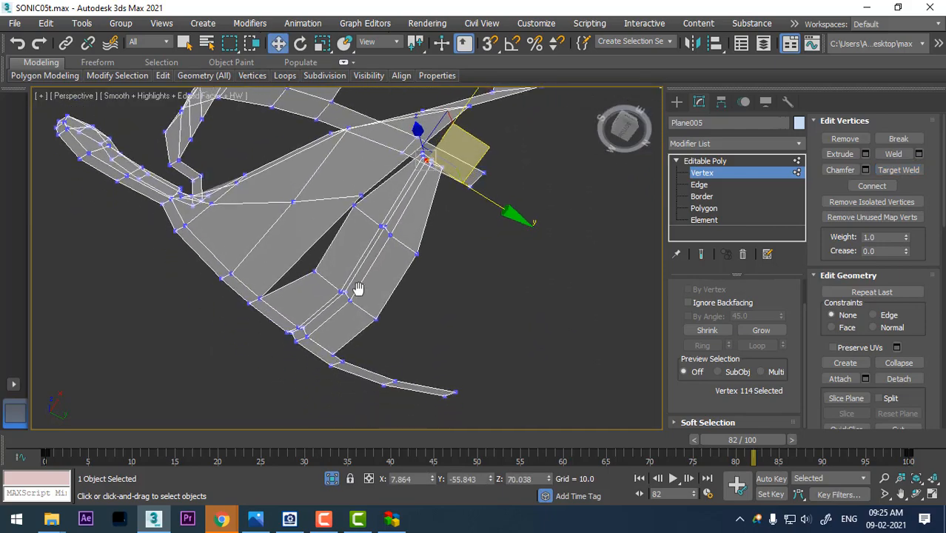
left_click(318, 320)
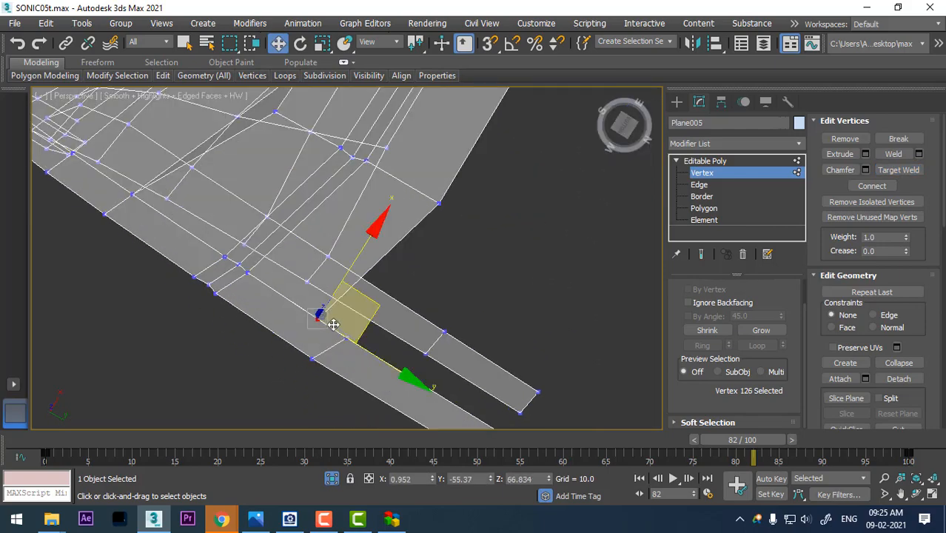
right_click(351, 328)
left_click(327, 423)
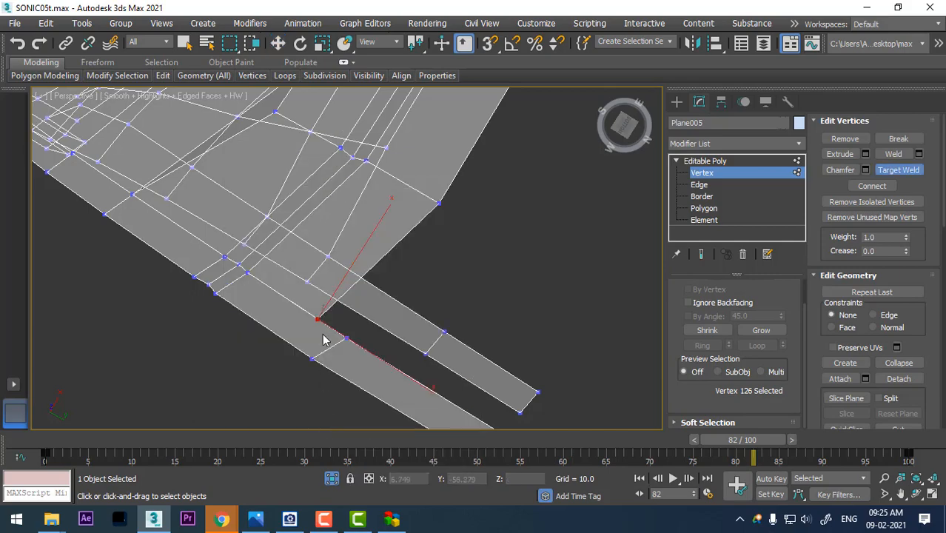
left_click(346, 339)
Step: Leave Target Weld and examine the lip strips and the remaining gap beside the upper lip from several angles
middle_click_drag(393, 304, 381, 344)
scroll(369, 396, "down", 3)
scroll(404, 296, "up", 3)
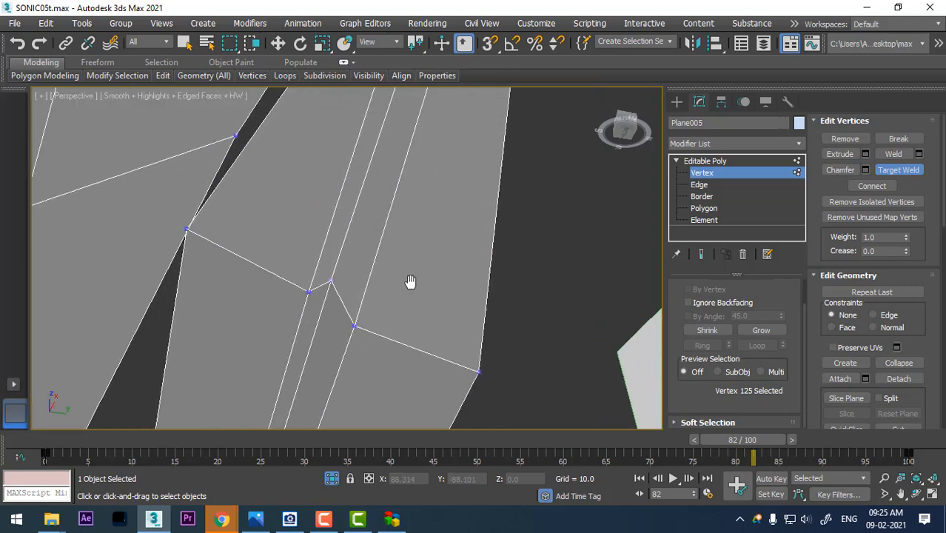
scroll(420, 266, "down", 2)
middle_click_drag(412, 259, 414, 234, "alt")
key("w")
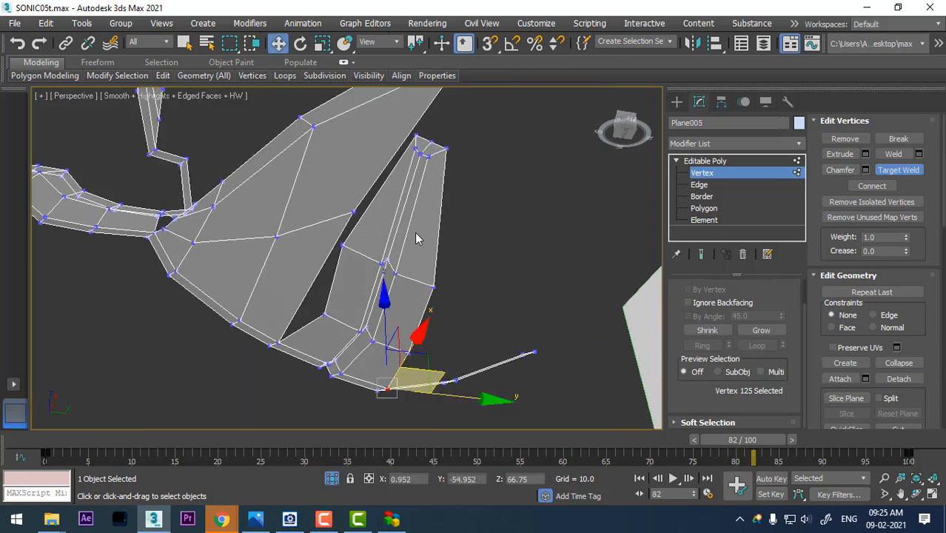
middle_click_drag(407, 270, 618, 266, "alt")
scroll(393, 273, "up", 4)
scroll(393, 279, "down", 5)
scroll(430, 270, "up", 5)
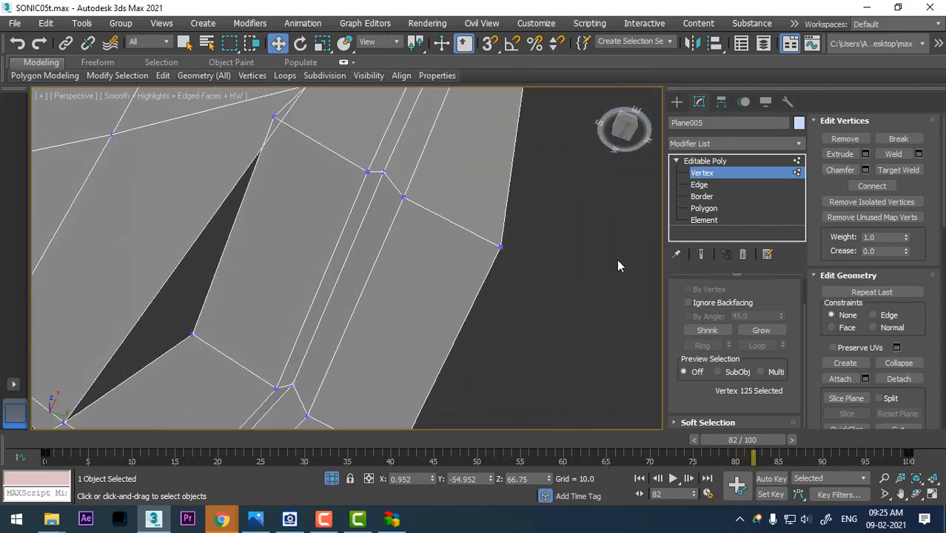
Step: Chamfer the edge loop along the middle of the mouth strip with an amount of 0.105
left_click(700, 185)
left_click(365, 238)
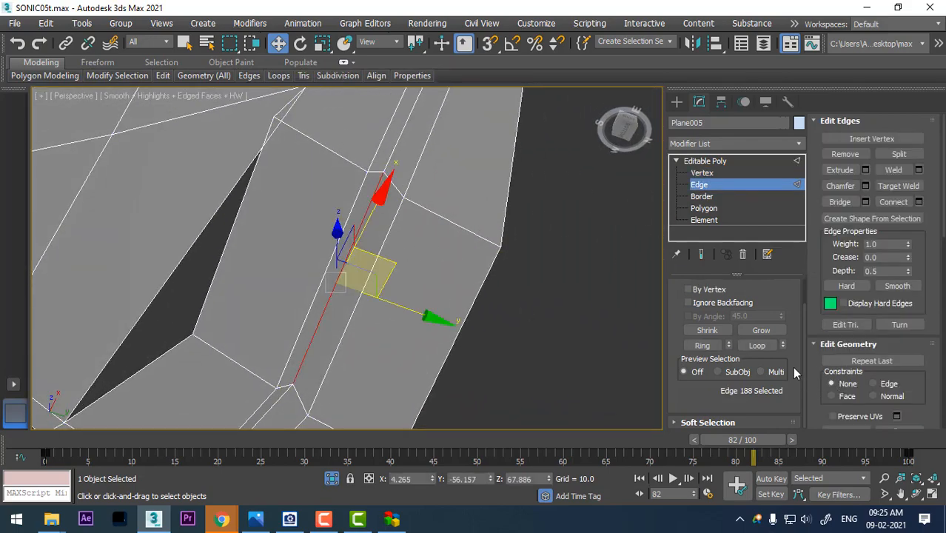
left_click(758, 345)
middle_click_drag(541, 310, 495, 235, "alt")
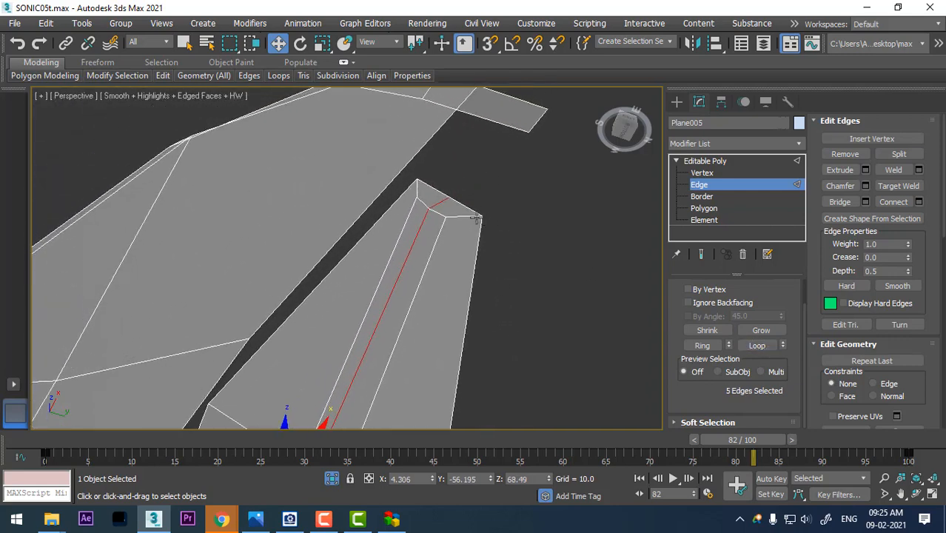
middle_click_drag(427, 233, 460, 100)
mouse_move(388, 263)
middle_mouse_down("alt")
mouse_move(407, 212)
mouse_move(386, 254)
middle_mouse_up("alt")
right_click(382, 247)
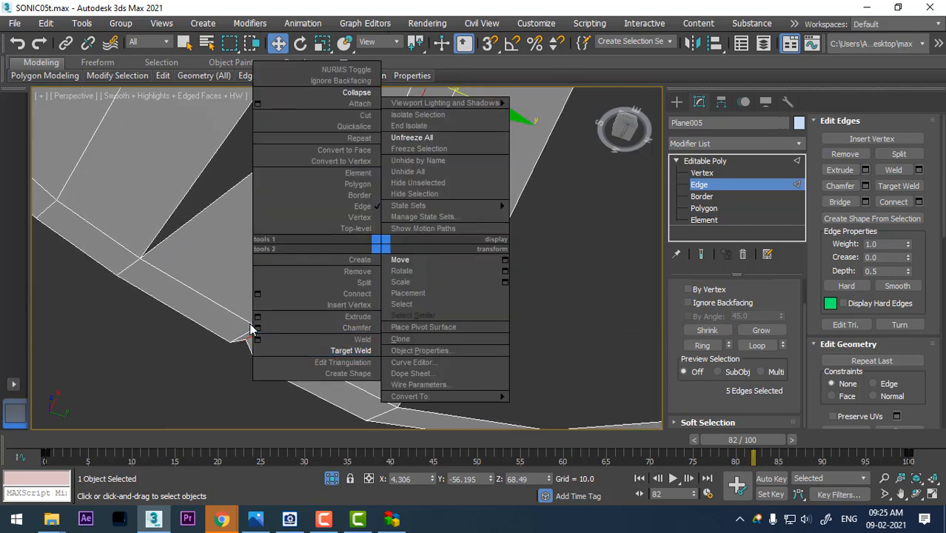
left_click(257, 328)
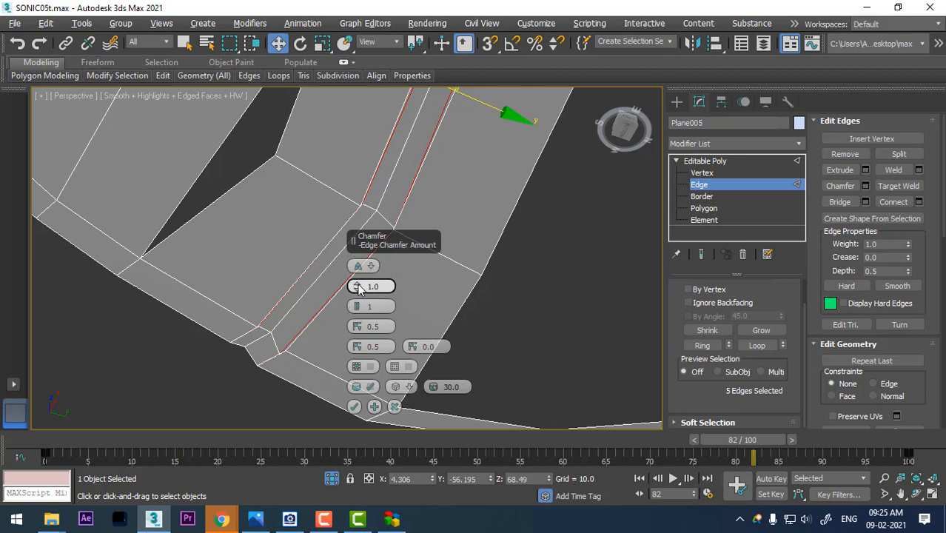
left_click_drag(359, 289, 358, 292)
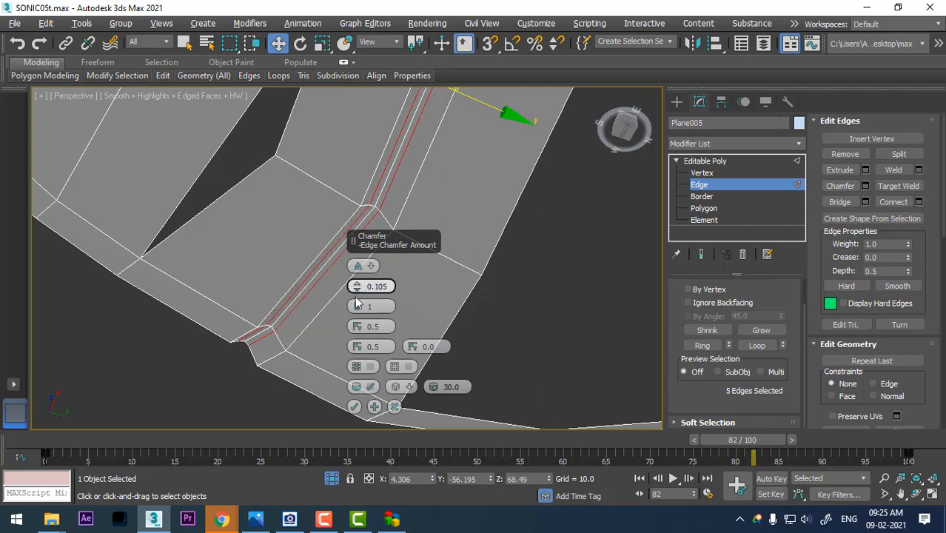
left_click(353, 408)
middle_click_drag(327, 343, 295, 440)
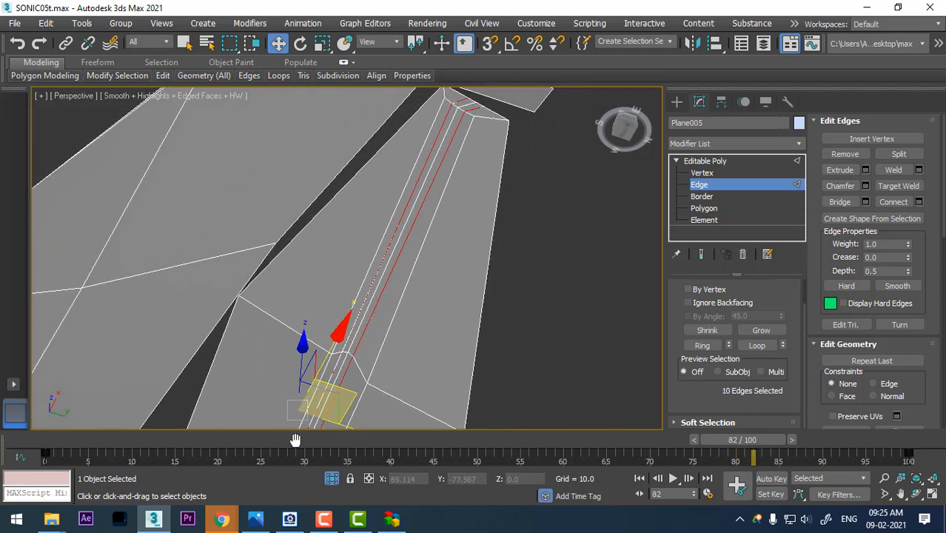
middle_click_drag(427, 234, 425, 242)
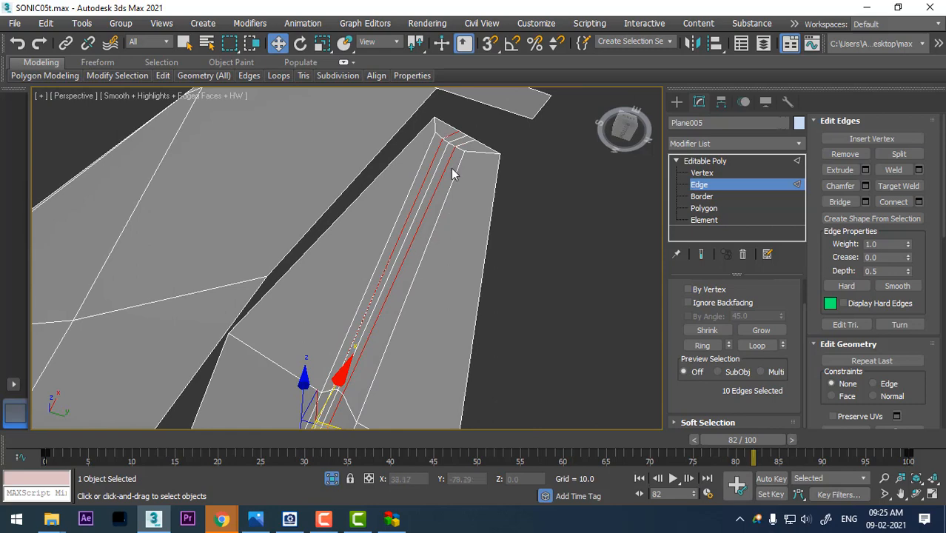
middle_click_drag(444, 148, 440, 185)
scroll(440, 185, "up", 1)
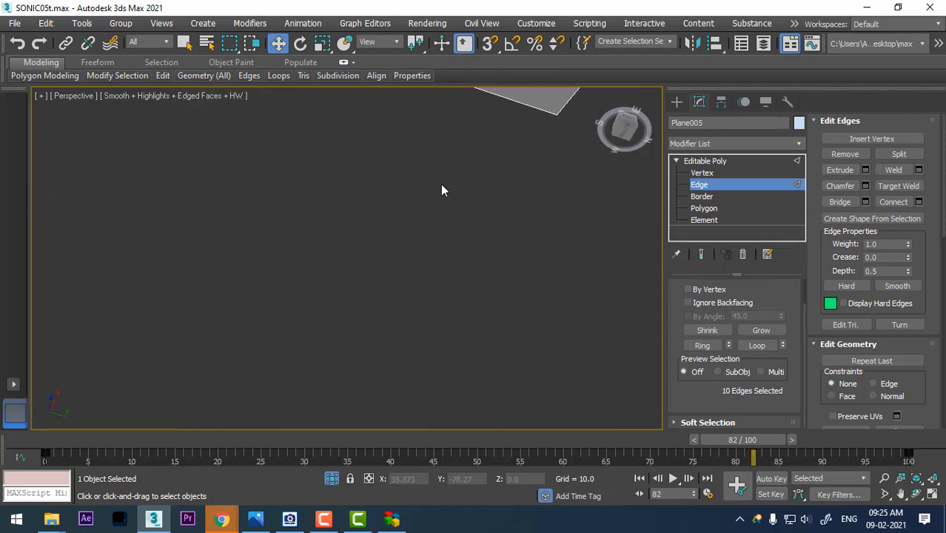
scroll(441, 186, "down", 1)
left_click(702, 174)
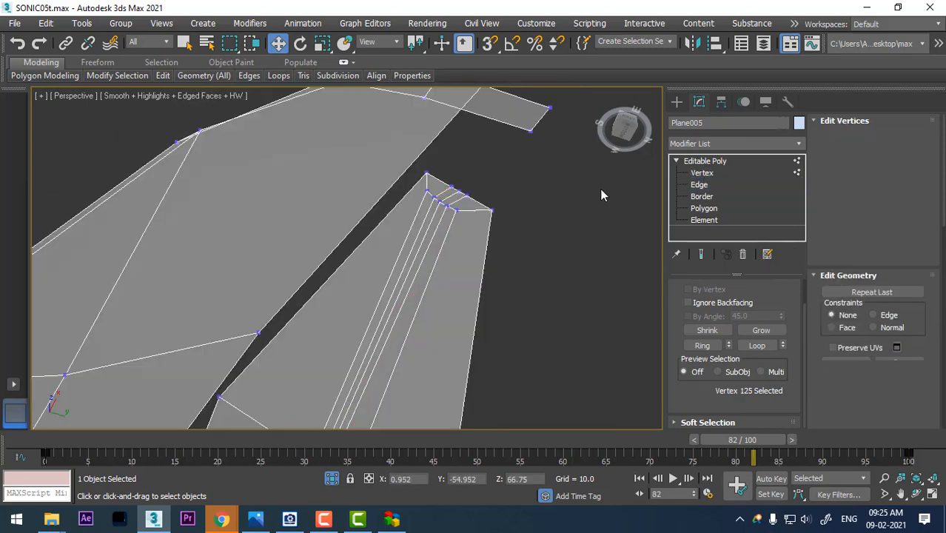
left_click(434, 197)
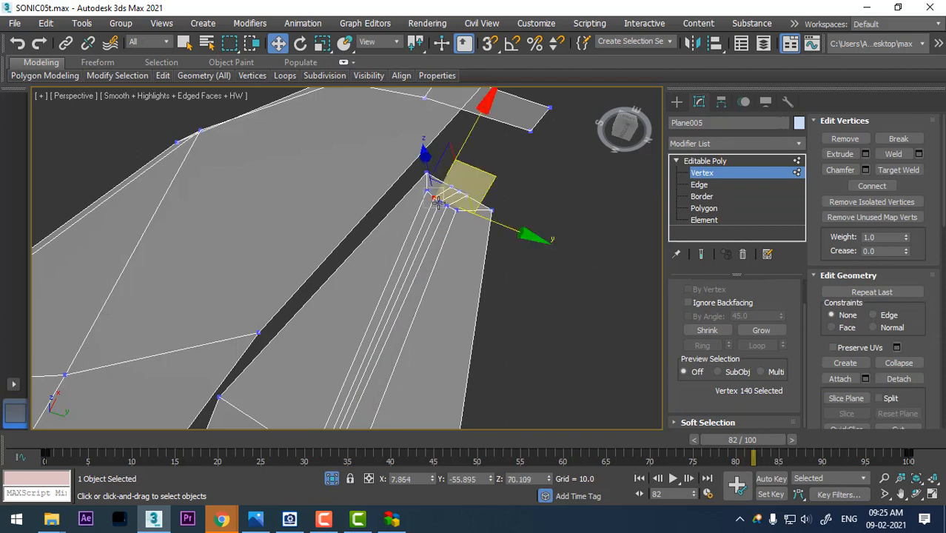
left_click(446, 206, "ctrl")
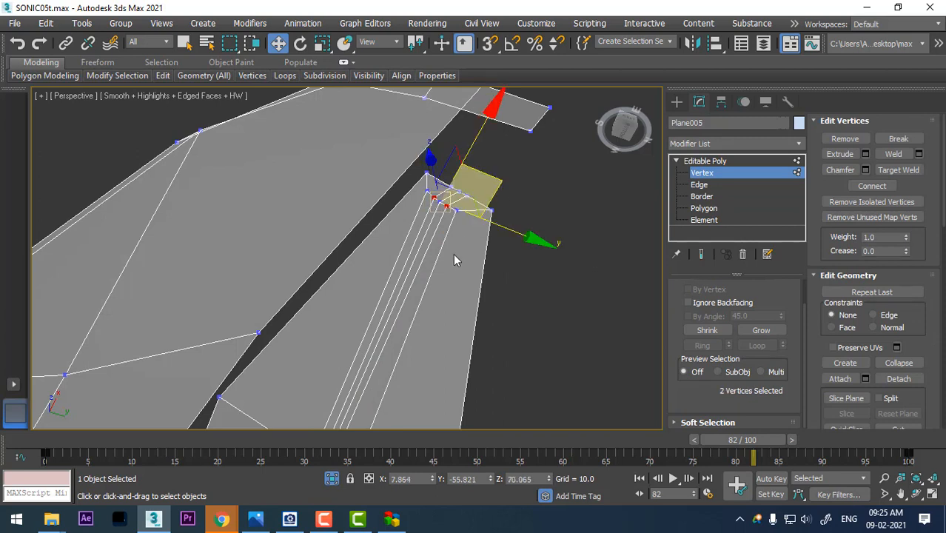
left_click(439, 199)
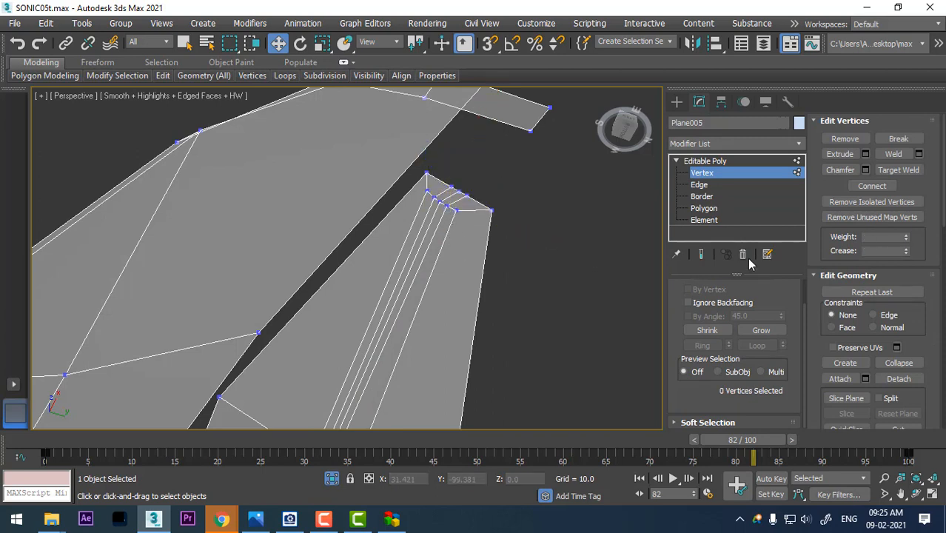
left_click(705, 209)
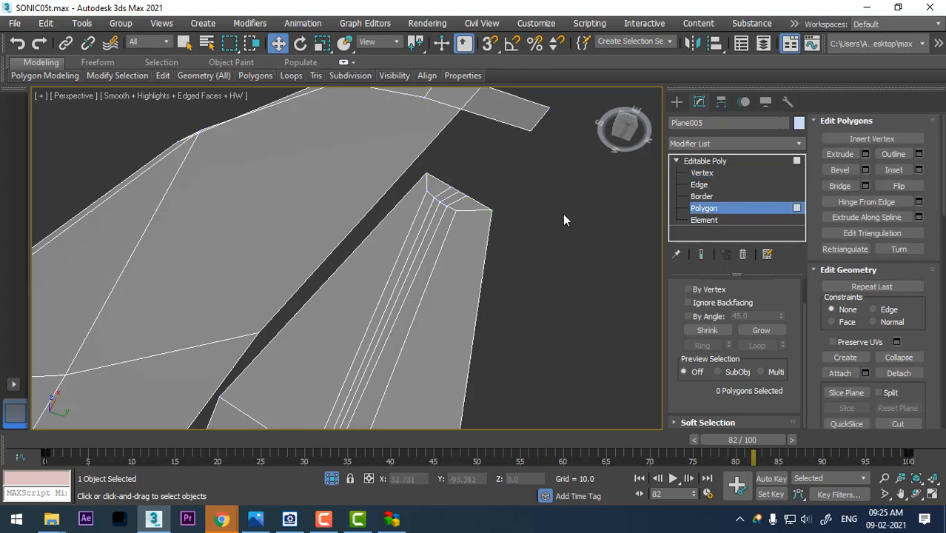
Step: Convert the centre edge loop of the chamfered mouth line to faces, exclude the two polygons at the mouth-corner end, and delete the rest
left_click(698, 185)
left_click(434, 222)
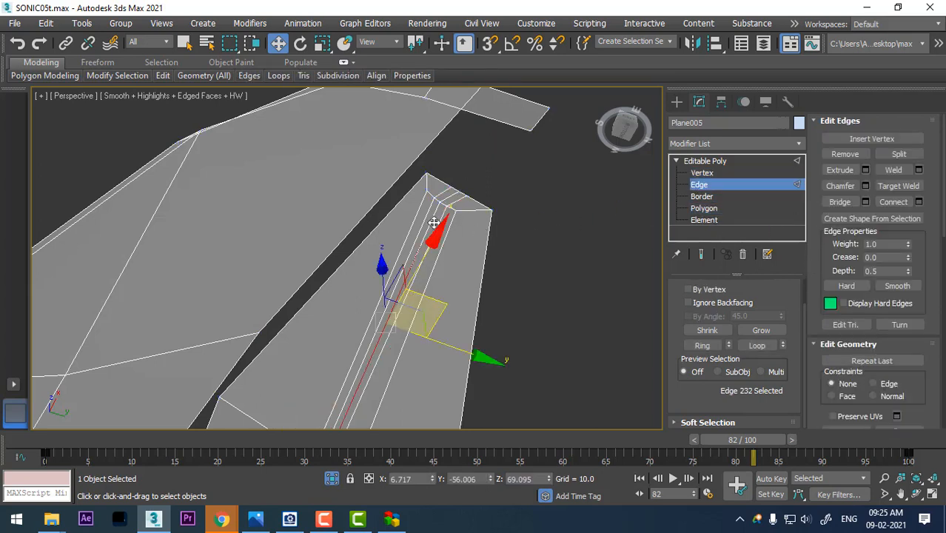
left_click(433, 194)
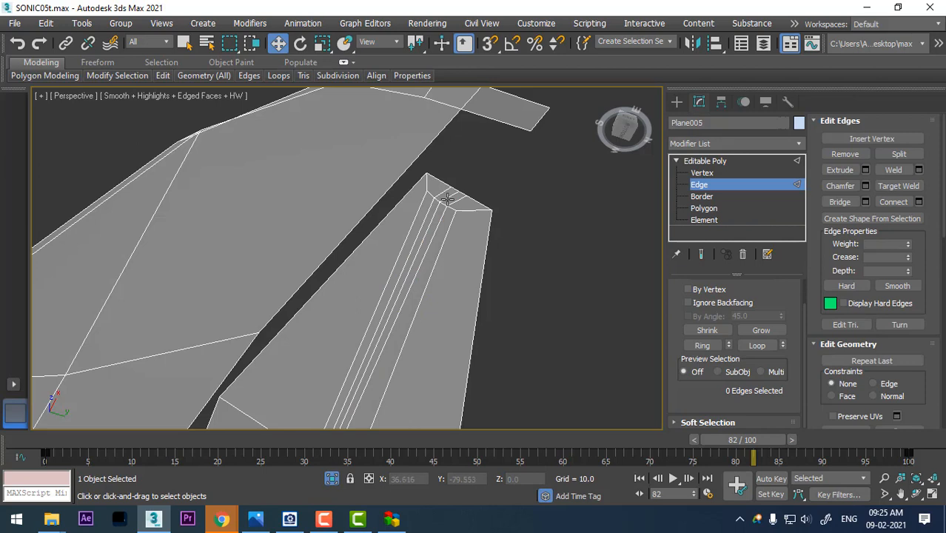
left_click(447, 198)
left_click(756, 345)
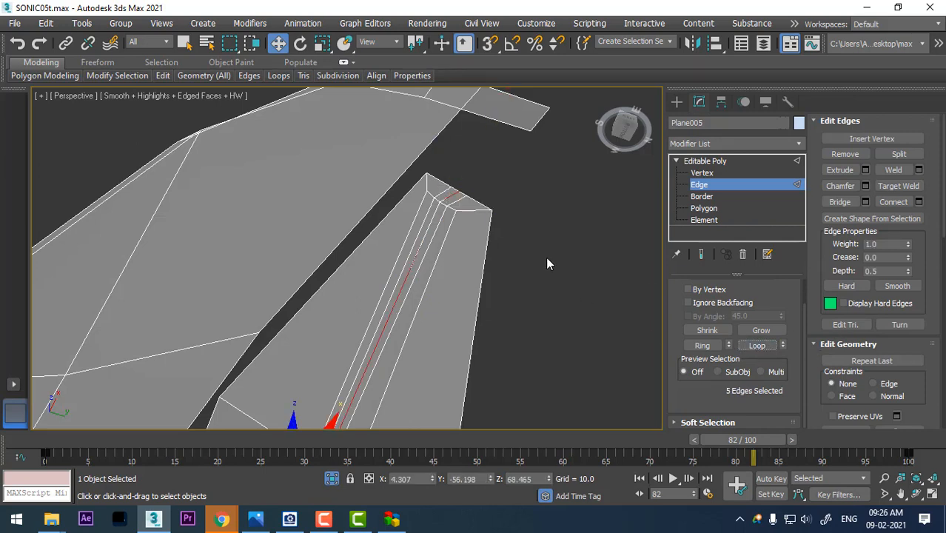
right_click(547, 263)
left_click(488, 162)
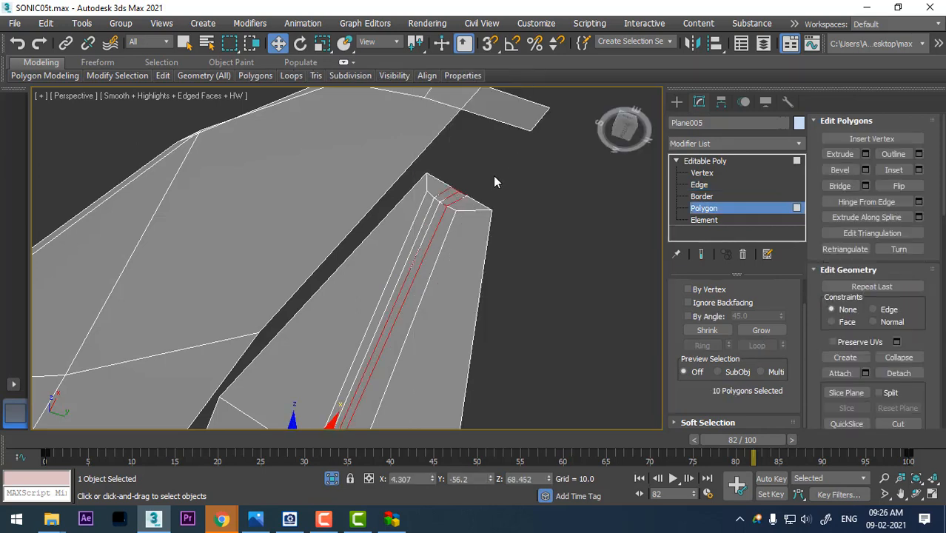
left_click(459, 205, "alt")
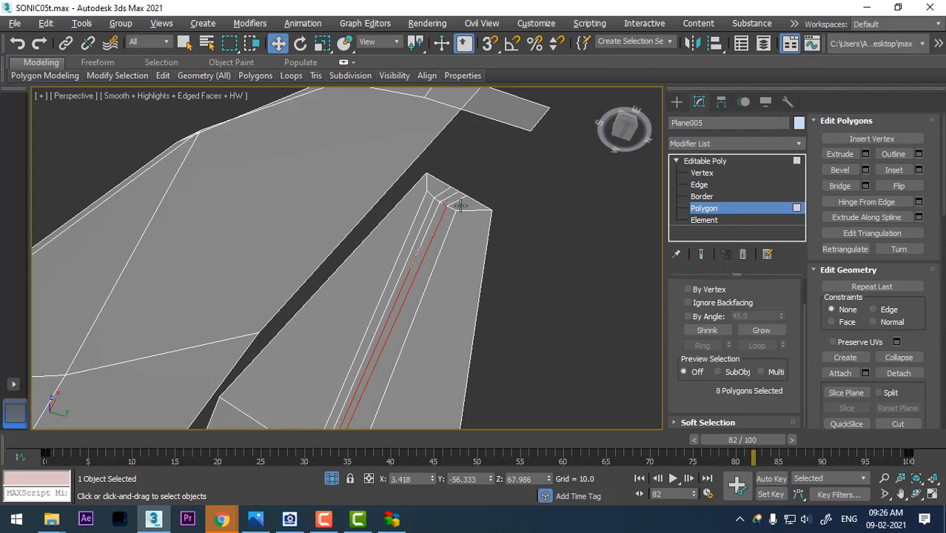
left_click(509, 297)
Step: Examine the mouth slit and lip strips in perspective and against the front and side reference images
middle_click_drag(508, 295, 375, 376, "alt")
middle_click_drag(418, 296, 456, 211)
scroll(420, 330, "down", 6)
middle_click_drag(419, 330, 509, 335, "alt")
key("alt+w")
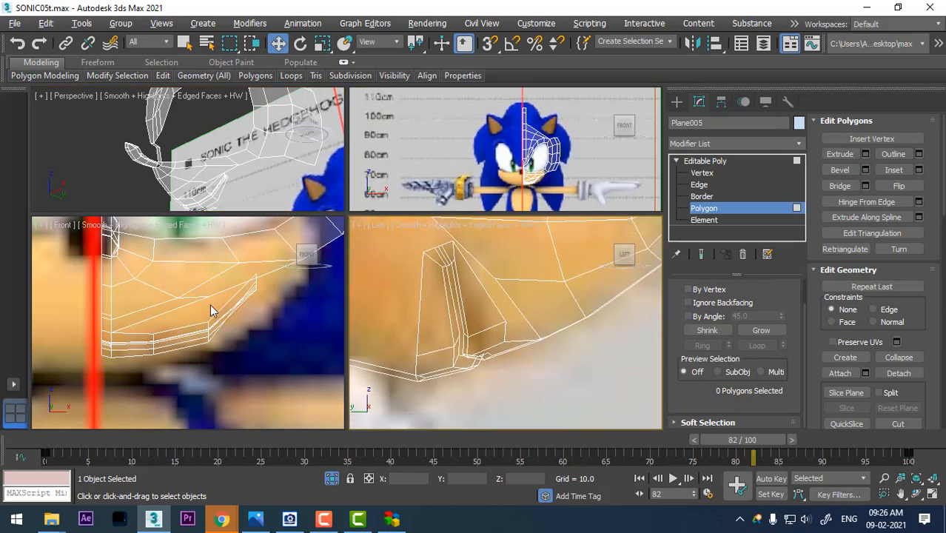
middle_click_drag(211, 311, 214, 328)
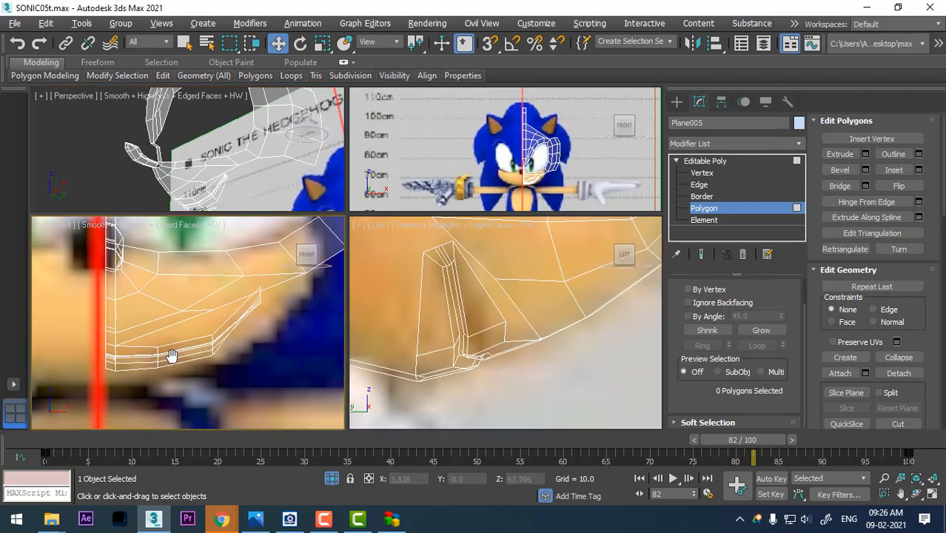
middle_click_drag(170, 356, 174, 364)
middle_click_drag(546, 315, 538, 323)
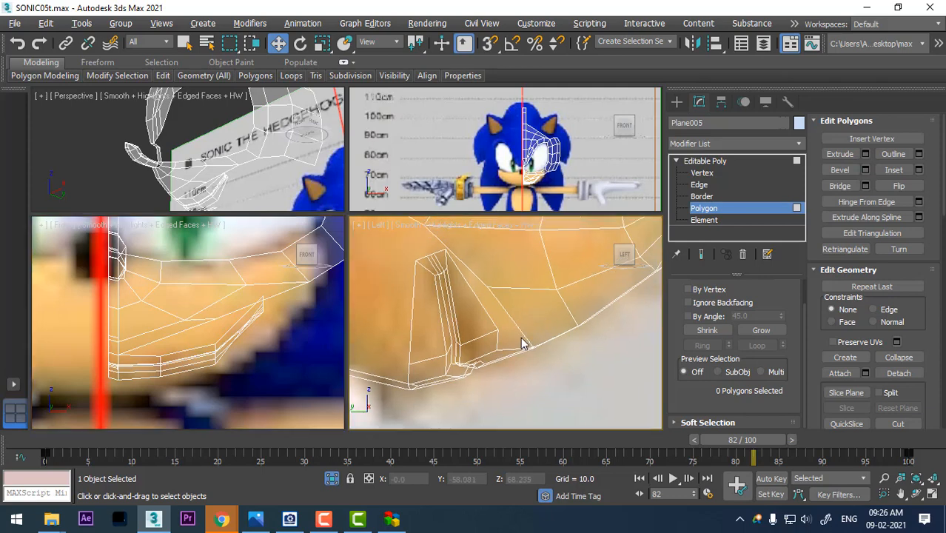
middle_click_drag(515, 333, 504, 350)
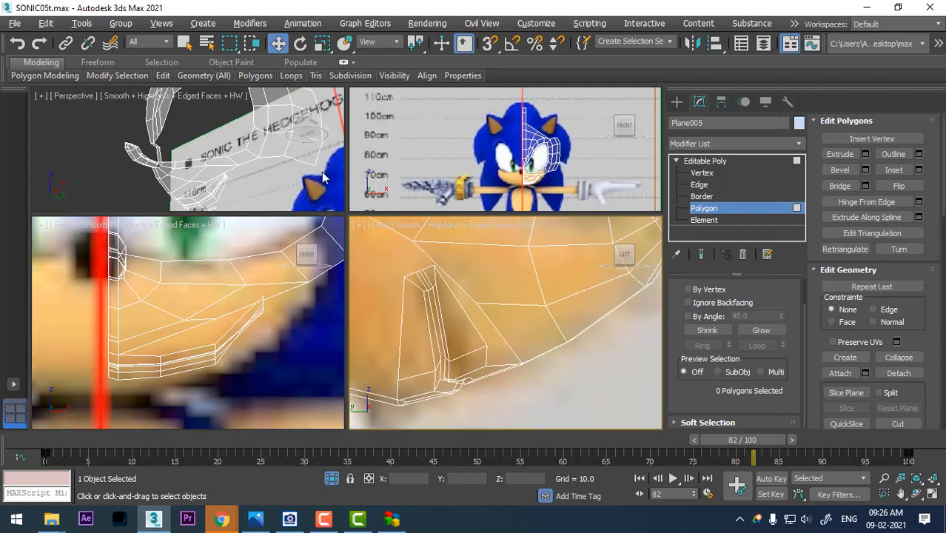
middle_click_drag(234, 159, 243, 135)
key("alt+w")
middle_click_drag(252, 204, 294, 183, "alt")
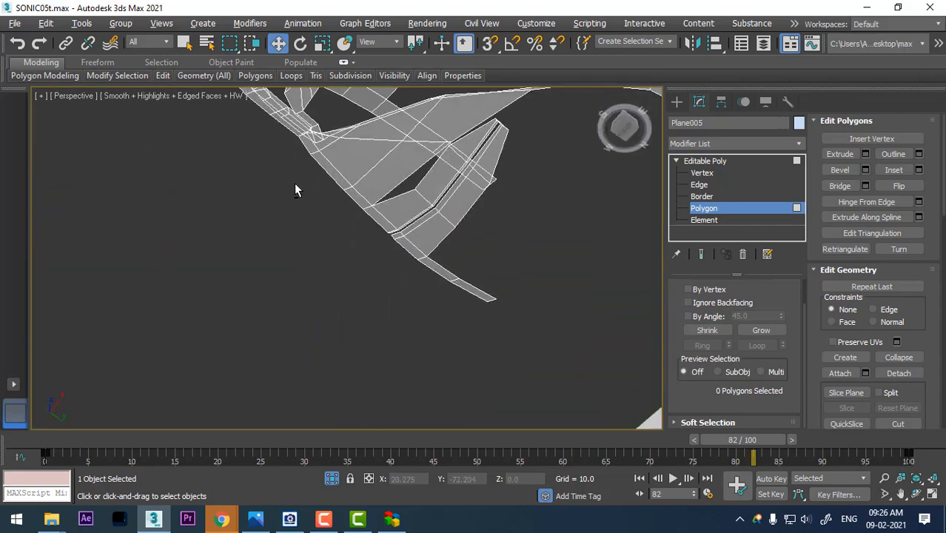
middle_click_drag(383, 207, 335, 272)
Step: Return the animation timeline to frame 0
left_click_drag(128, 441, 53, 440)
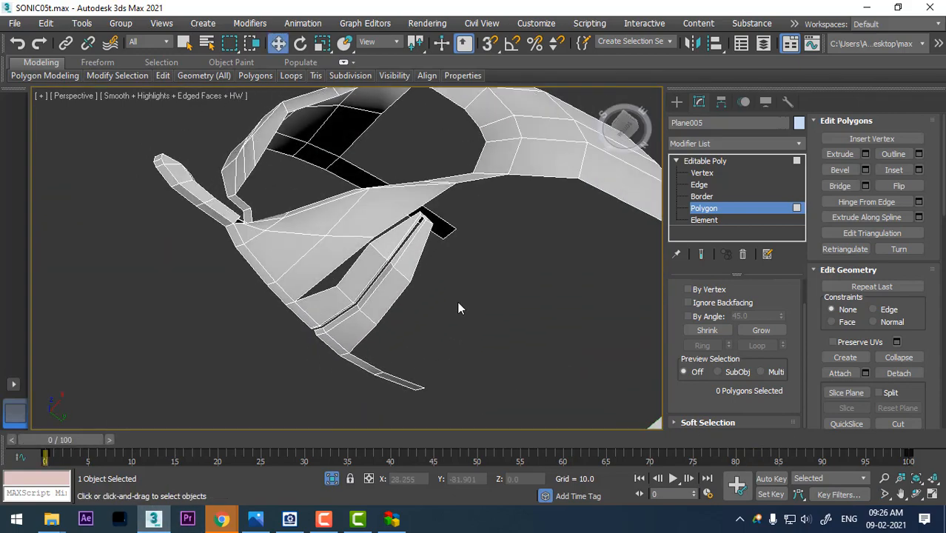
middle_click_drag(457, 301, 407, 330, "alt")
middle_click_drag(407, 330, 344, 267)
scroll(394, 282, "up", 3)
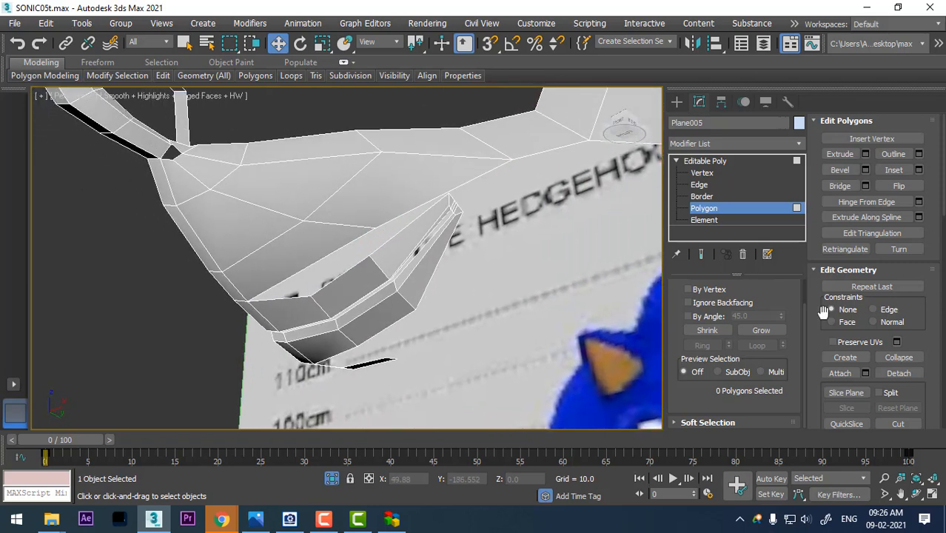
Step: Connect the ring of four cheek edges beside the face's centre strip with a new edge line running from the nose to the lip gap
left_click(699, 185)
left_click(305, 265)
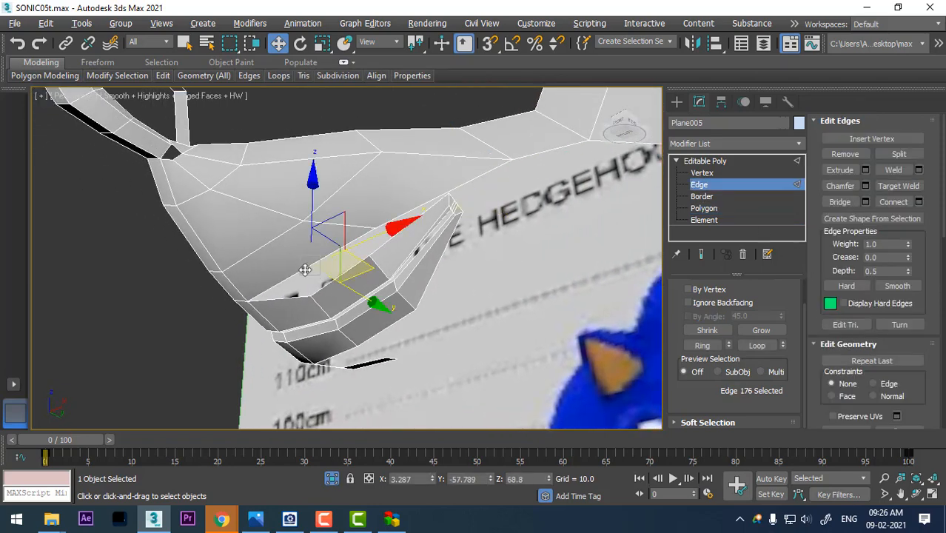
double_click(305, 267)
right_click(287, 256)
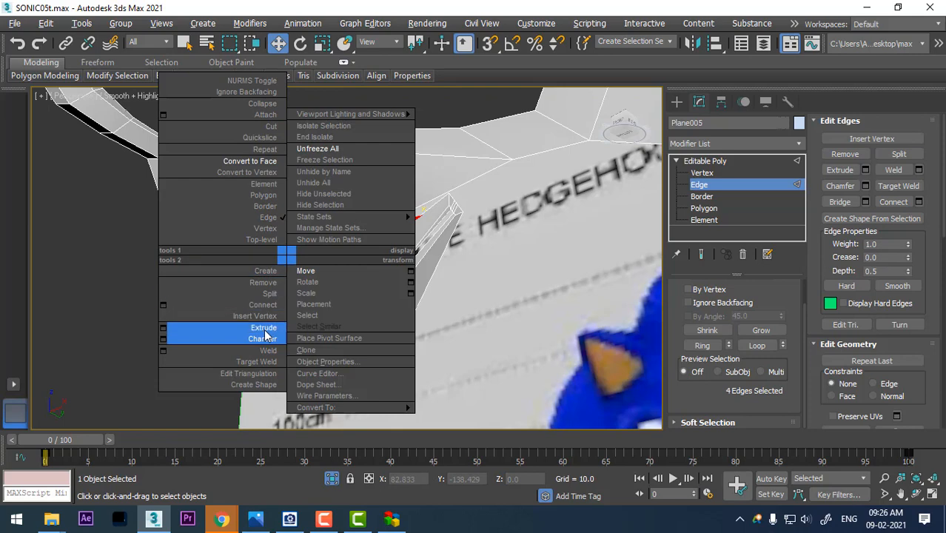
left_click(164, 305)
left_click(356, 328)
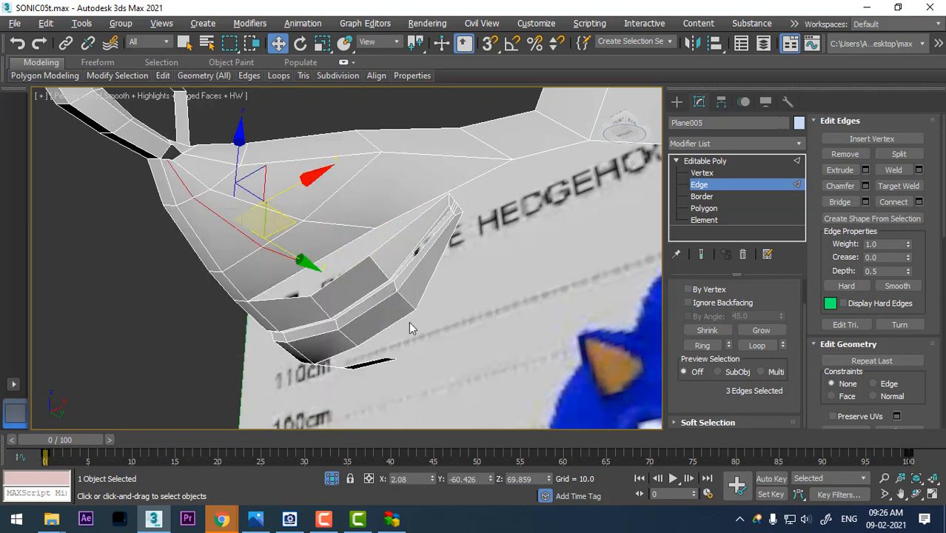
Step: Collapse the cheek line's new lower-end vertex together with the upper-lip vertex directly below it
right_click(386, 214)
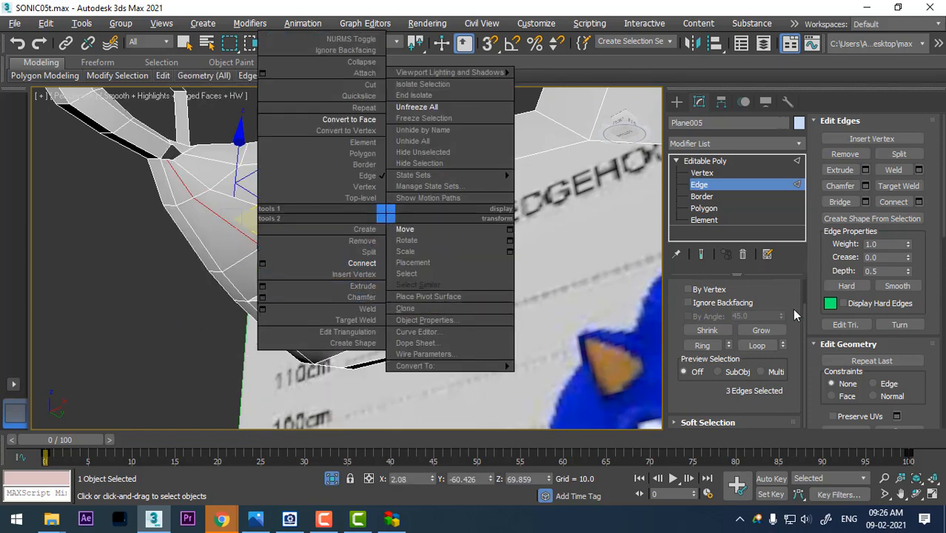
key("1")
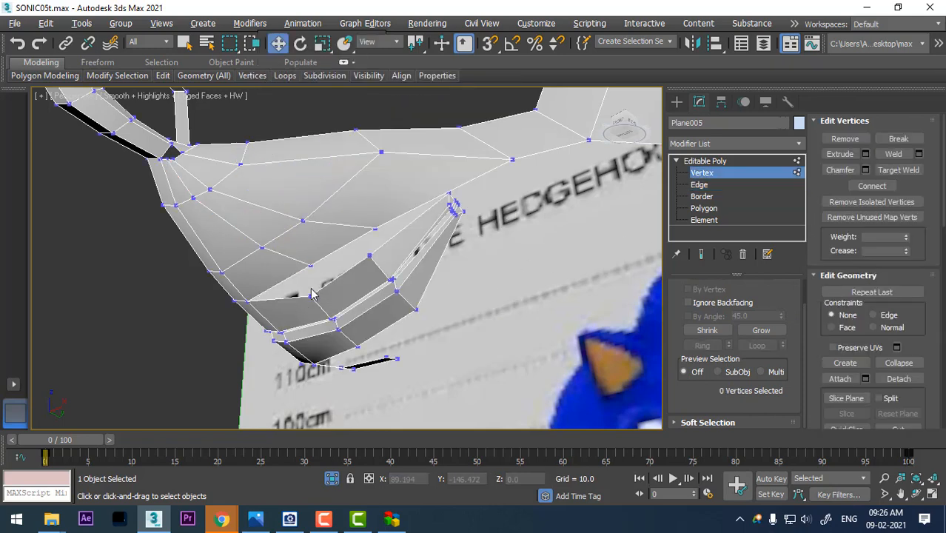
right_click(321, 252)
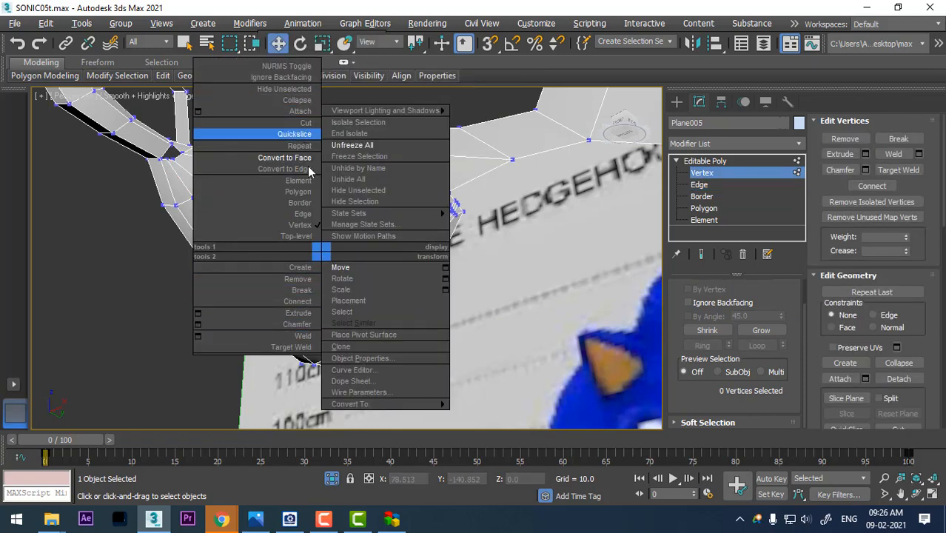
left_click(308, 267)
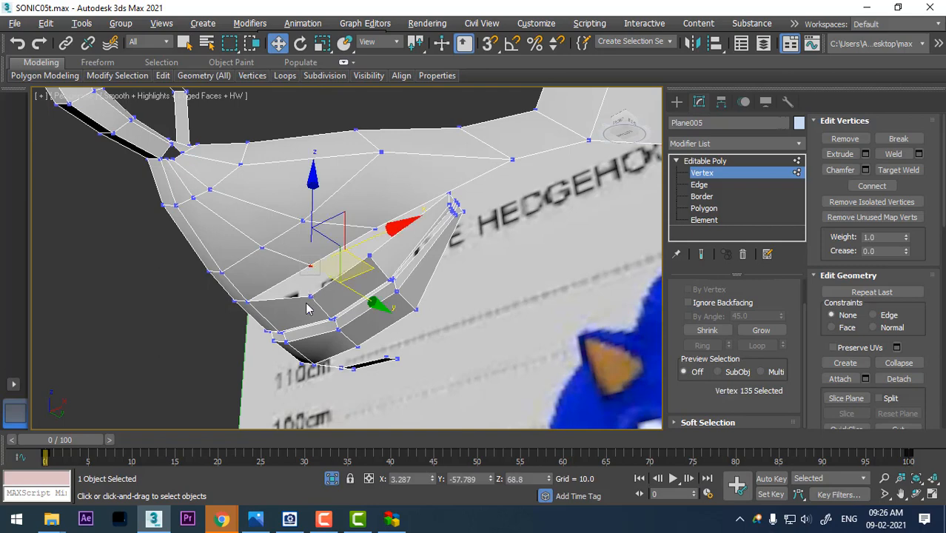
left_click(310, 295, "ctrl")
right_click(274, 285)
left_click(249, 133)
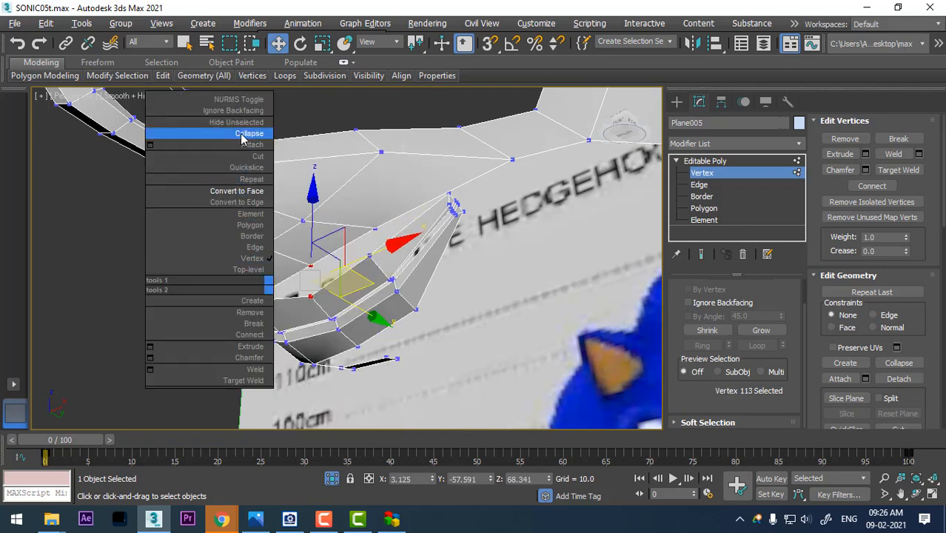
Step: Collapse the next cheek border vertex toward the mouth corner together with the facing upper-lip vertex
left_click(376, 229)
left_click(370, 256, "ctrl")
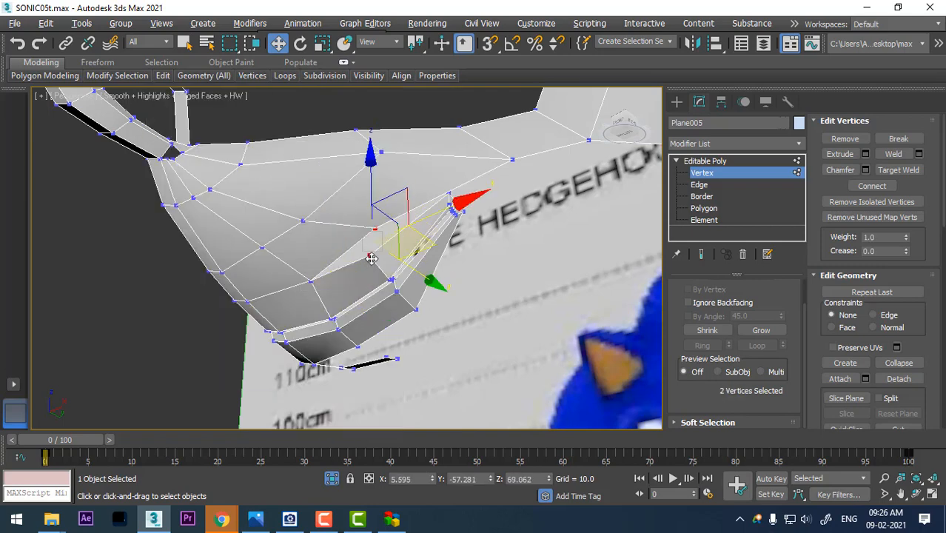
right_click(343, 222)
left_click(308, 70)
Step: Lower the two merged vertices above the upper lip slightly in the side view to even out the cheek surface
middle_click_drag(431, 225, 351, 240, "alt")
key("alt+w")
middle_click_drag(484, 339, 464, 331)
scroll(441, 310, "up", 2)
left_click_drag(433, 266, 490, 263)
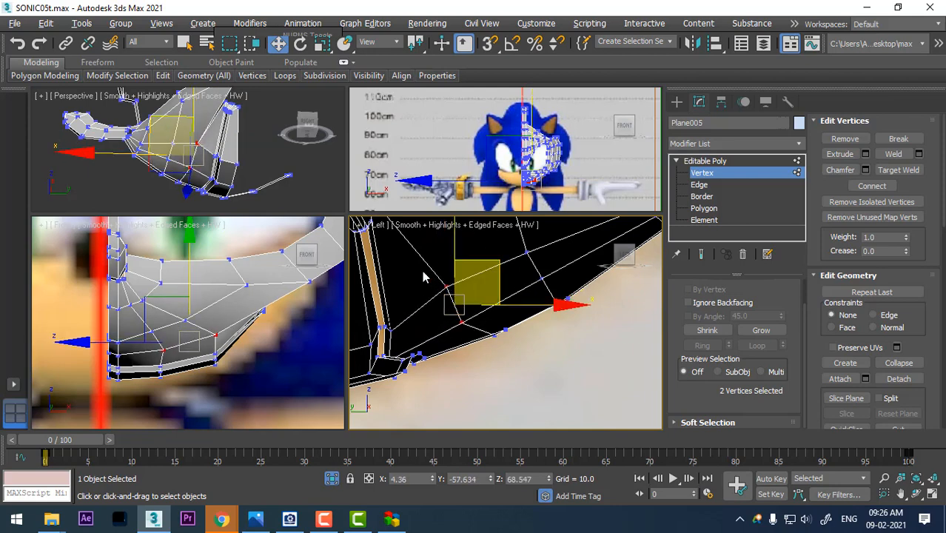
left_click_drag(421, 272, 463, 298)
left_click_drag(488, 241, 484, 262)
left_click(460, 326, "ctrl")
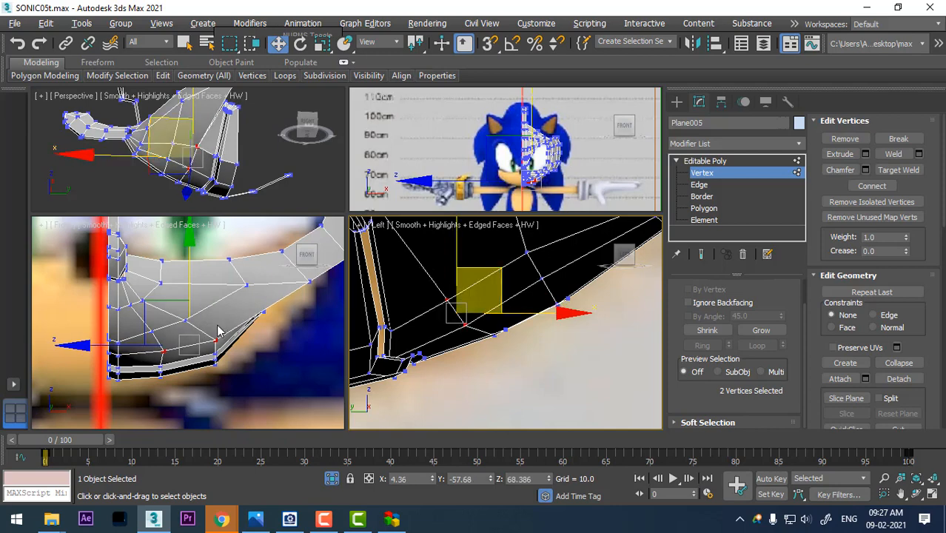
Step: Connect the ring of four upper-cheek edges with a new edge line running from beside the nose to the gap at the mouth corner
scroll(210, 325, "up", 2)
middle_click_drag(210, 325, 201, 331)
middle_click_drag(246, 184, 255, 196)
key("alt+w")
middle_click_drag(326, 235, 395, 276, "alt")
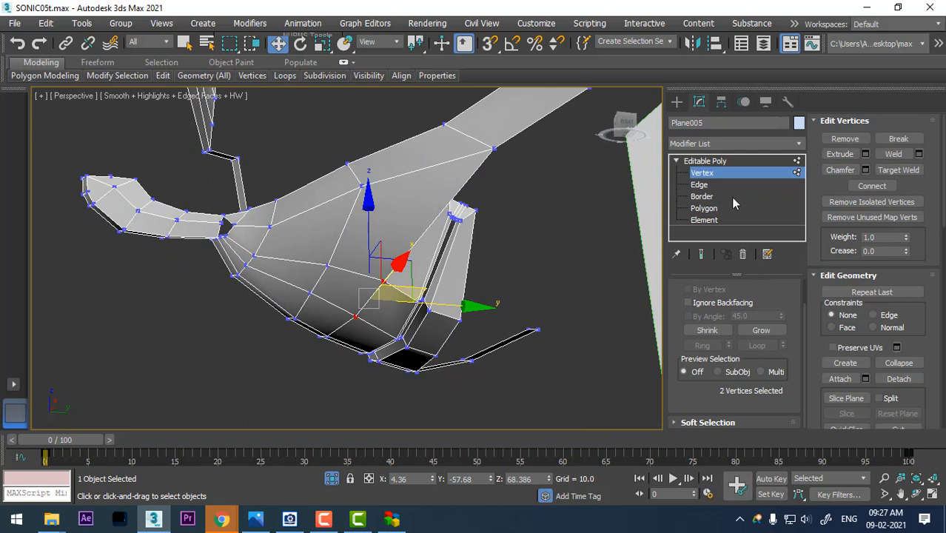
left_click(709, 185)
left_click(340, 233)
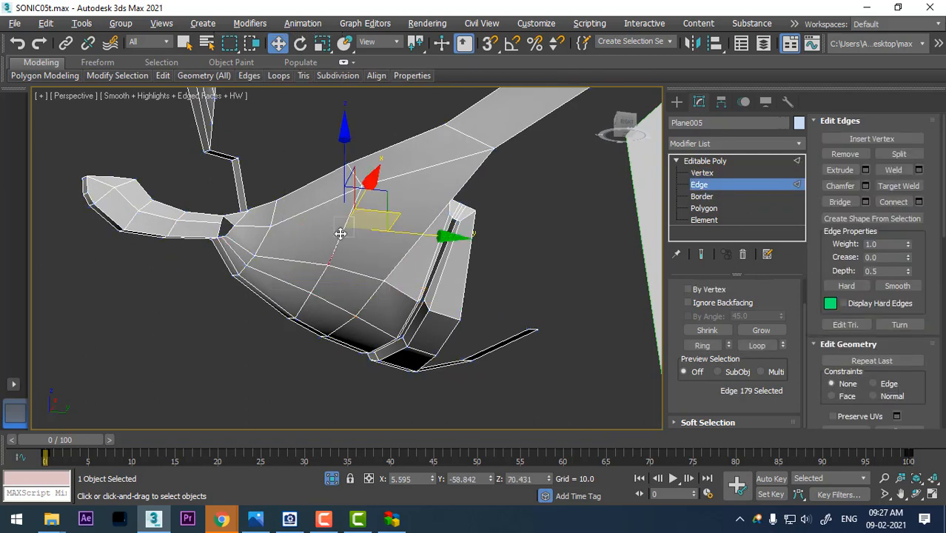
right_click(338, 235)
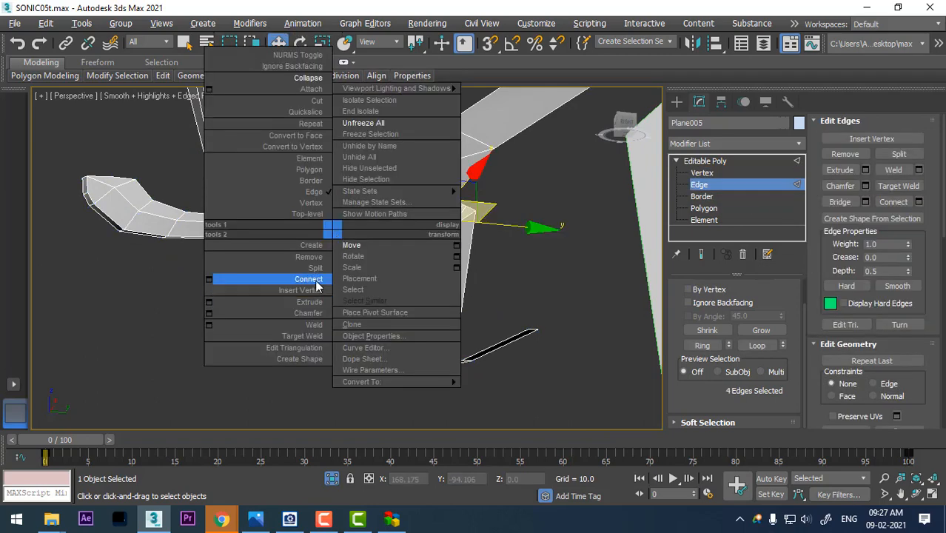
left_click(318, 287)
mouse_move(443, 266)
middle_mouse_down("alt")
mouse_move(450, 208)
mouse_move(455, 245)
mouse_move(444, 282)
mouse_move(435, 281)
middle_mouse_up("alt")
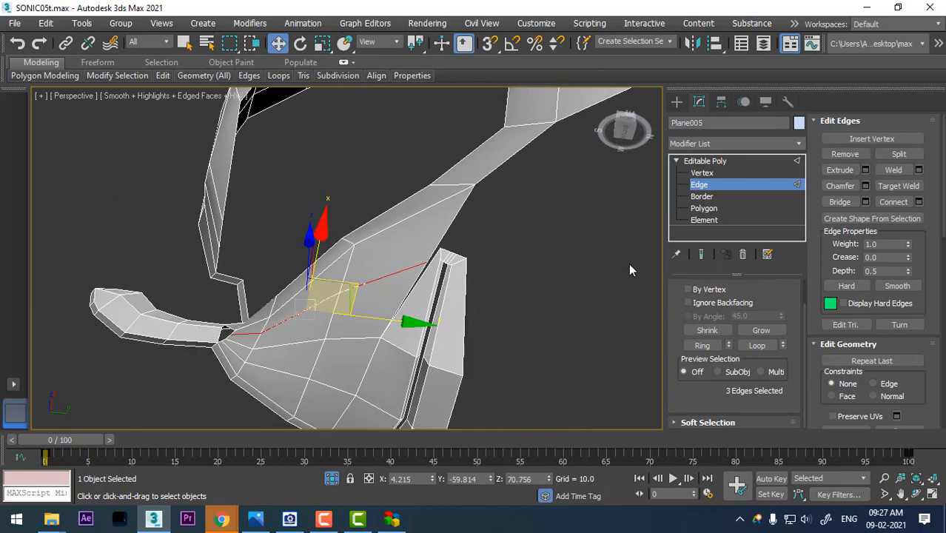
Step: Connect the ring of edges along the nose's upper side with an edge line from its tip to the gap at the cheek
key("1")
middle_click_drag(342, 292, 381, 318, "alt")
middle_click_drag(225, 293, 367, 312)
scroll(315, 327, "up", 4)
scroll(332, 297, "up", 3)
scroll(334, 297, "down", 2)
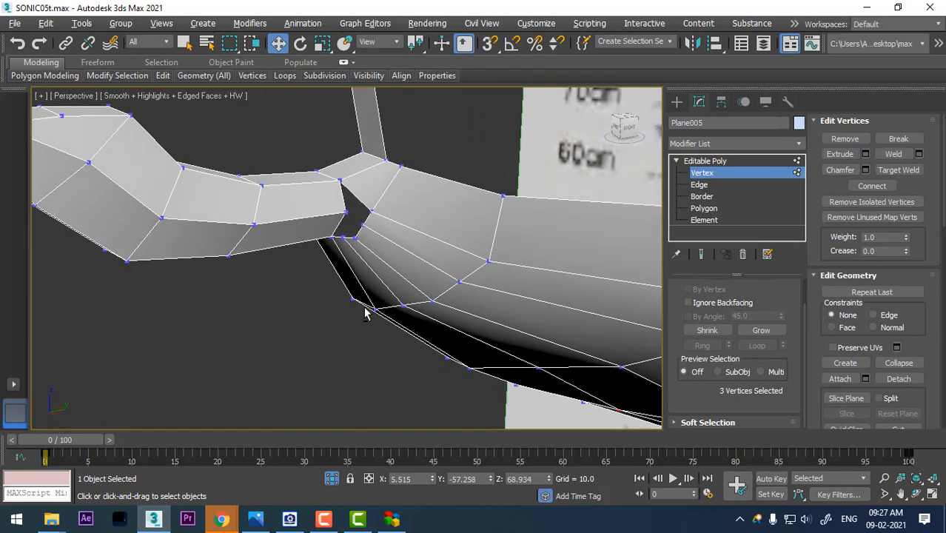
middle_click_drag(370, 272, 429, 310)
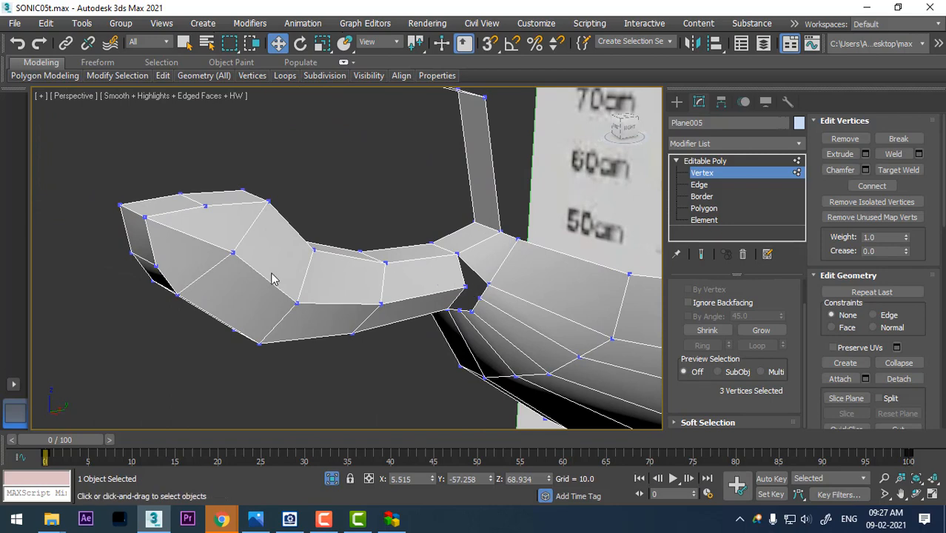
left_click(699, 185)
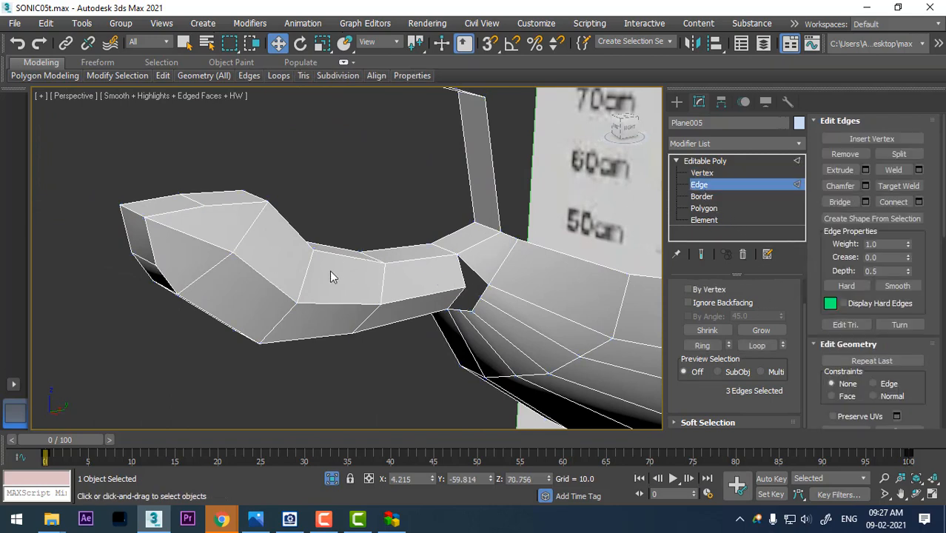
left_click(459, 282)
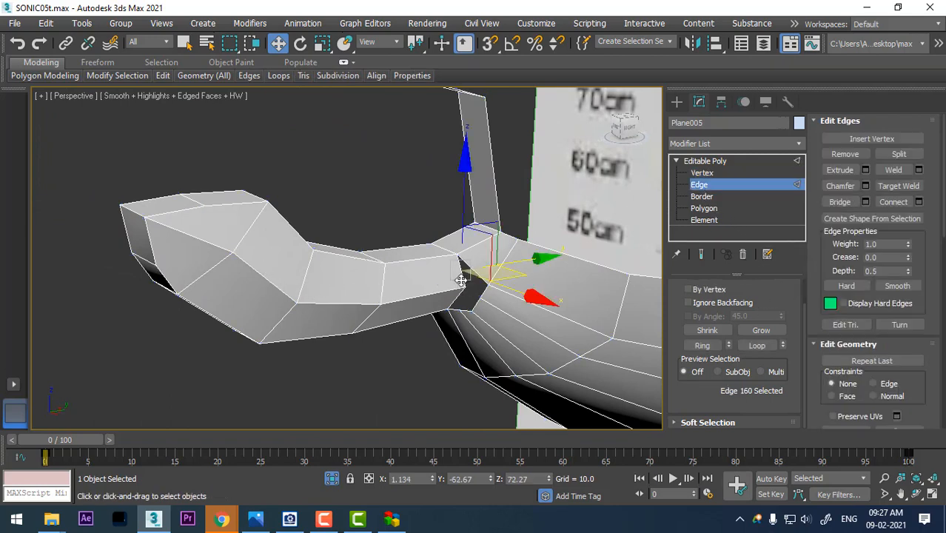
double_click(452, 291)
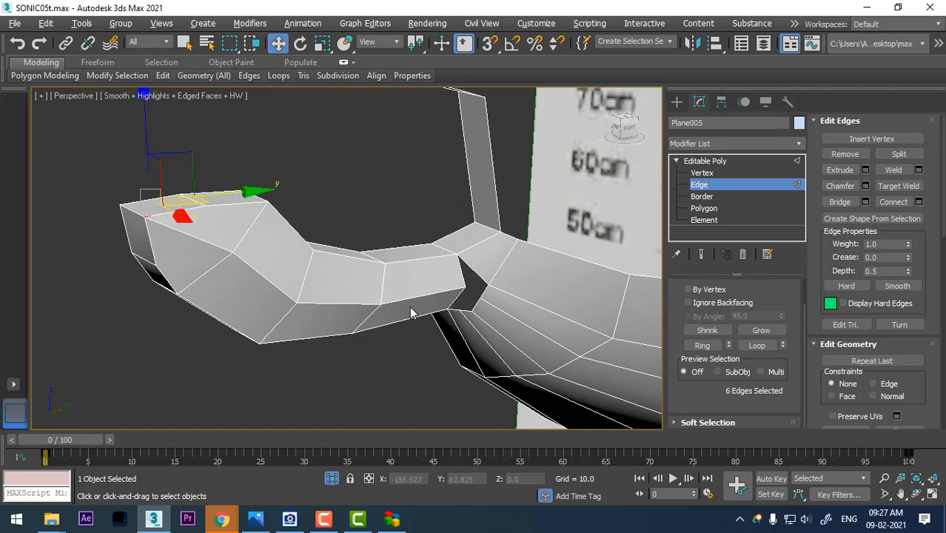
right_click(355, 281)
left_click(326, 320)
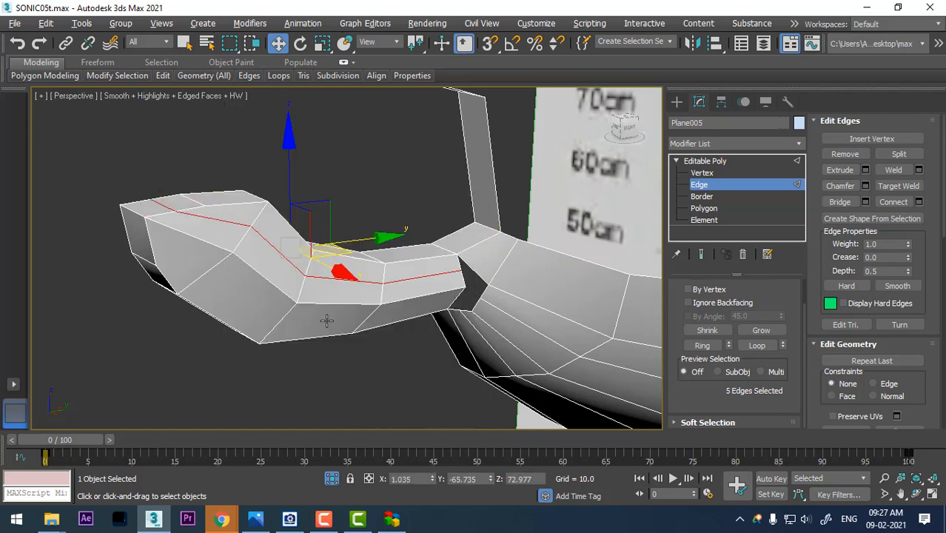
Step: Connect the lower ring of nose edges with a second edge line running from the tip to the nose base
left_click(453, 298)
double_click(453, 299)
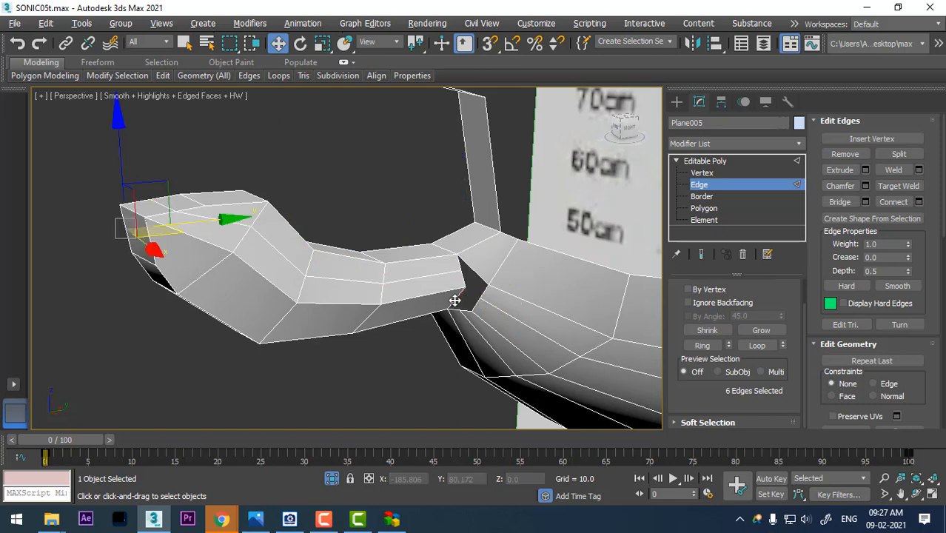
key("ctrl+z")
middle_click_drag(453, 298, 415, 266, "alt")
middle_click_drag(532, 336, 629, 317, "alt")
Step: Collapse the lower new line's end vertex at the nose base together with the neighbouring merged vertex below it
key("1")
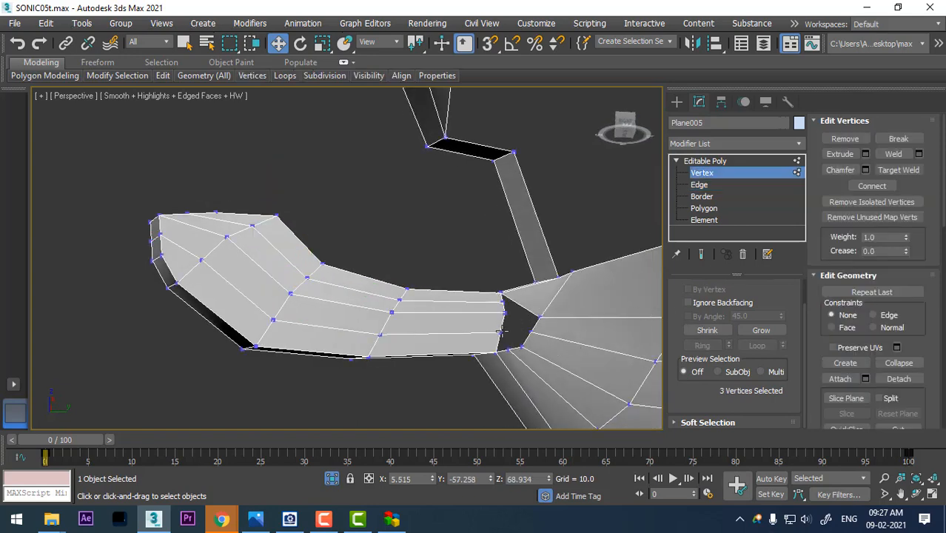
left_click(506, 337)
left_click(510, 350, "ctrl")
right_click(491, 346)
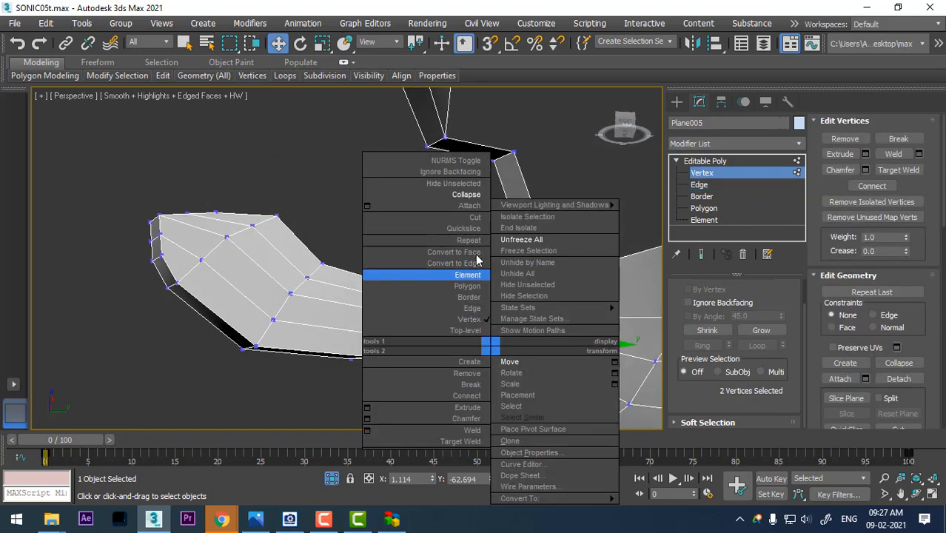
left_click(466, 196)
Step: Collapse the next two nose border vertices up the gap, each together with the cheek vertex facing it
left_click(518, 344)
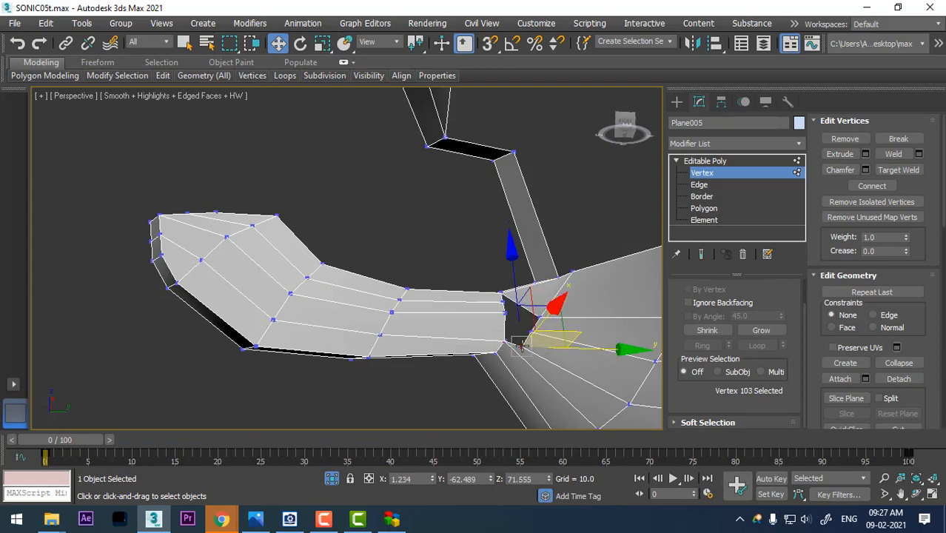
left_click(500, 308, "ctrl")
right_click(453, 317)
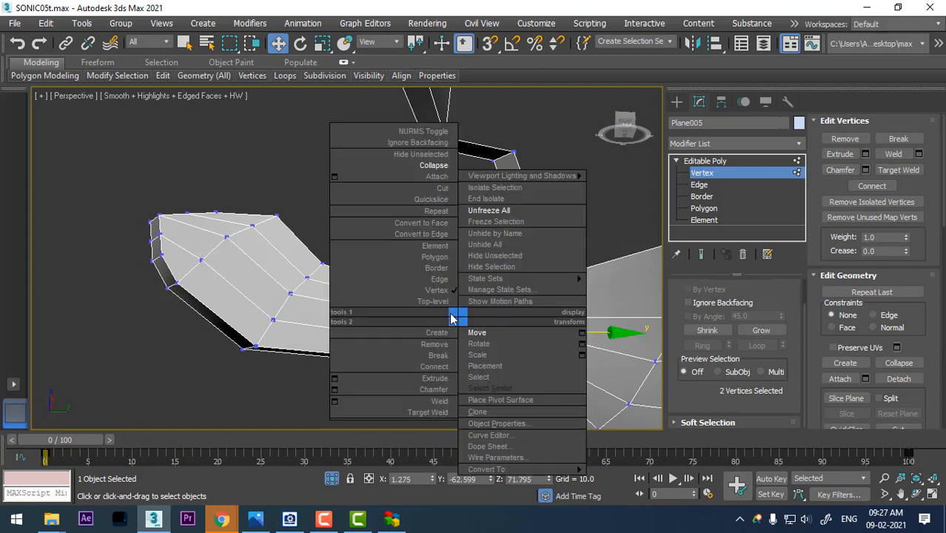
left_click(433, 165)
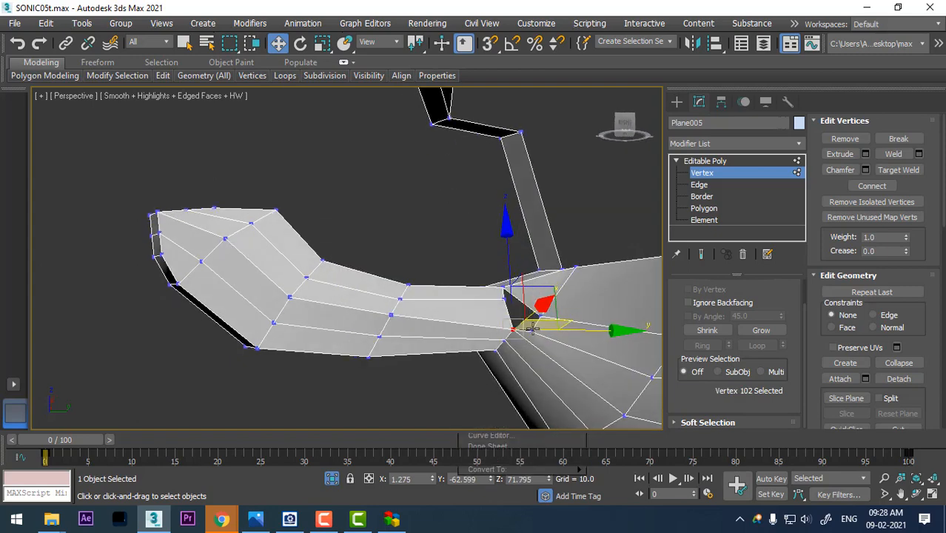
left_click(532, 328)
left_click(504, 302, "ctrl")
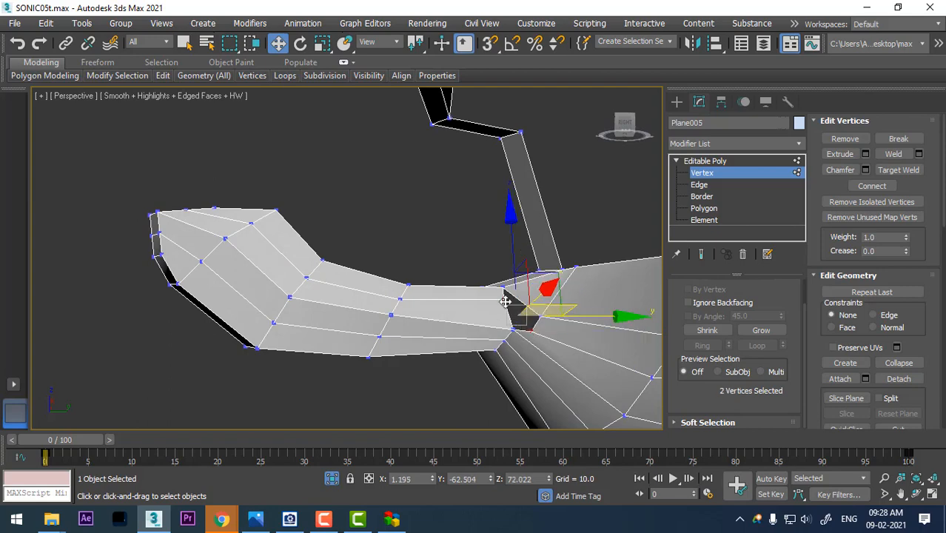
right_click(483, 312)
left_click(448, 159)
Step: Select the lower new nose line without its end edges and move it slightly outward in the front view
middle_click_drag(448, 158, 553, 363, "alt")
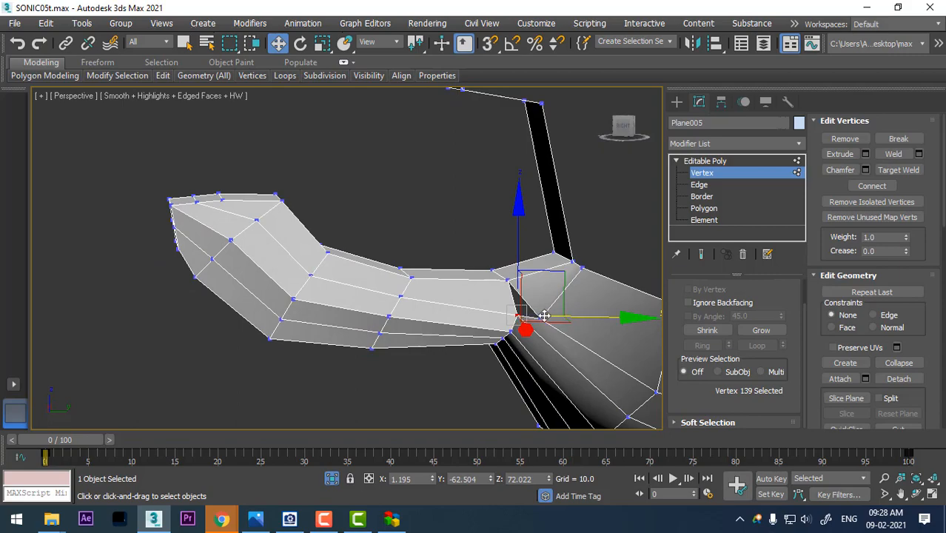
middle_click_drag(544, 315, 424, 312, "alt")
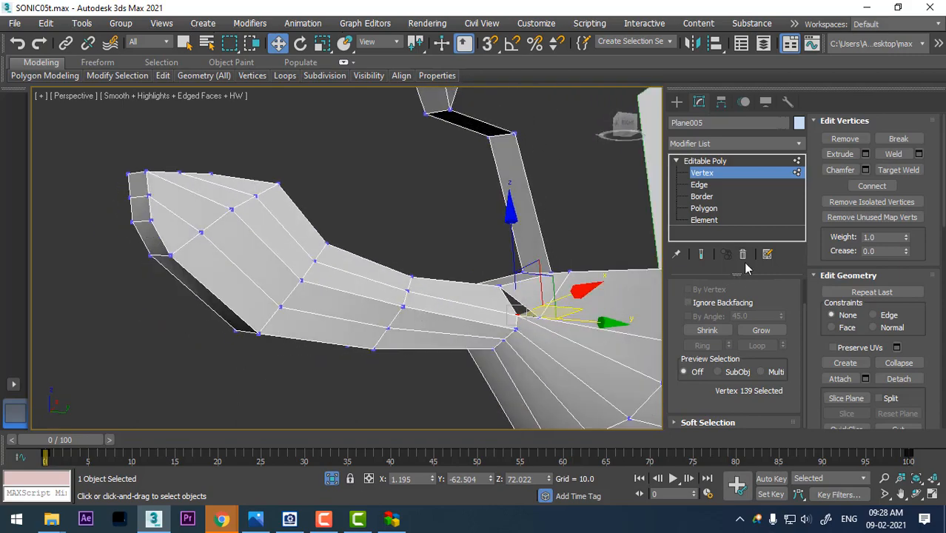
left_click(699, 185)
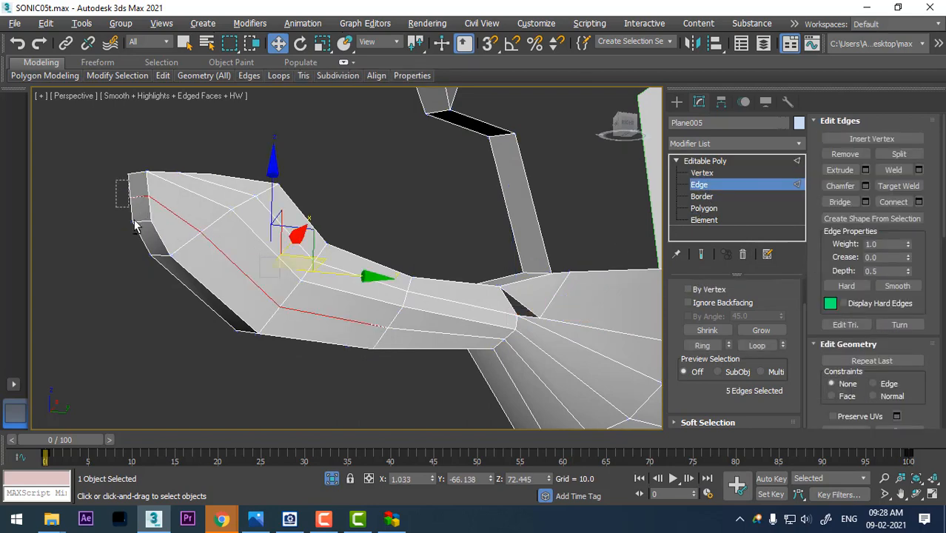
left_click_drag(134, 227, 137, 231, "alt")
middle_click_drag(339, 306, 429, 318, "alt")
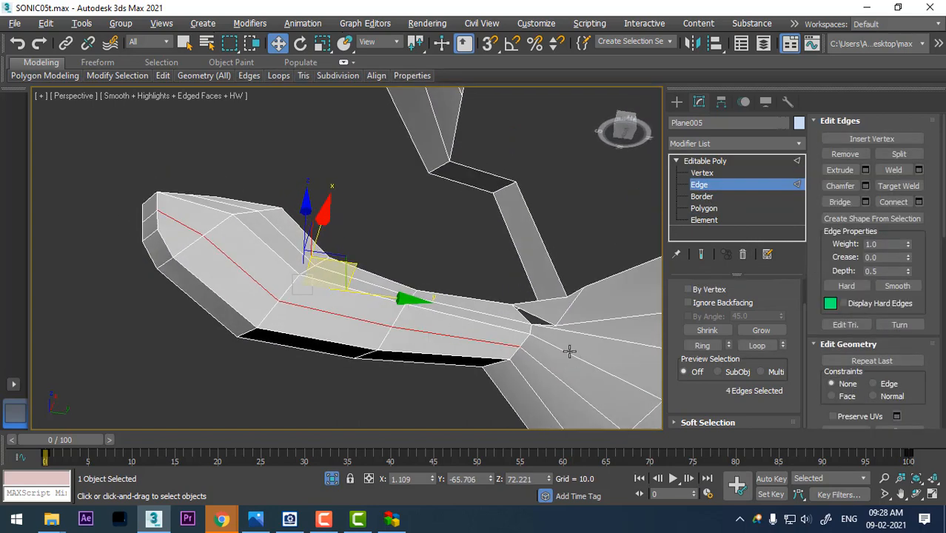
left_click_drag(493, 403, 432, 334, "alt")
middle_click_drag(431, 334, 451, 321, "alt")
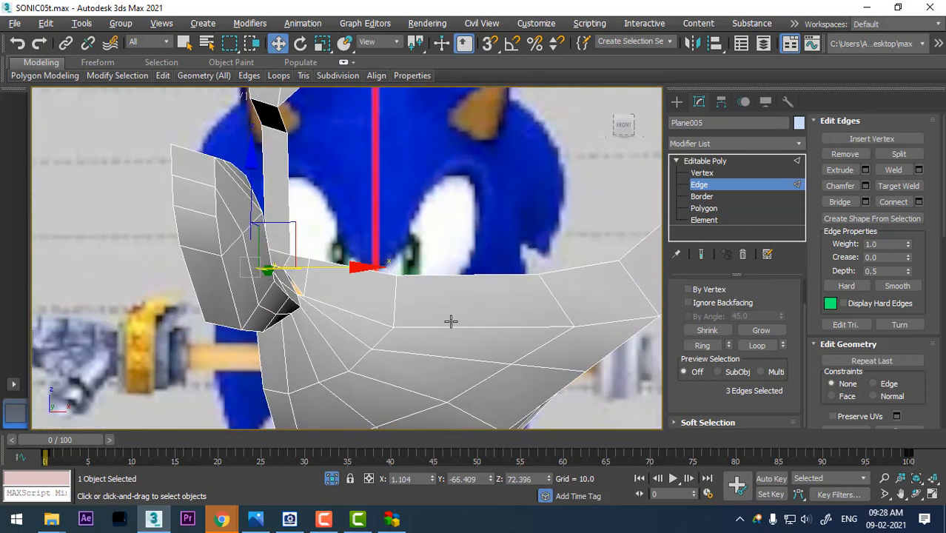
left_click_drag(291, 230, 296, 231)
Step: Select the upper new nose line as a loop without its end edges and move it slightly outward along X
middle_click_drag(359, 232, 300, 278, "alt")
left_click(271, 214)
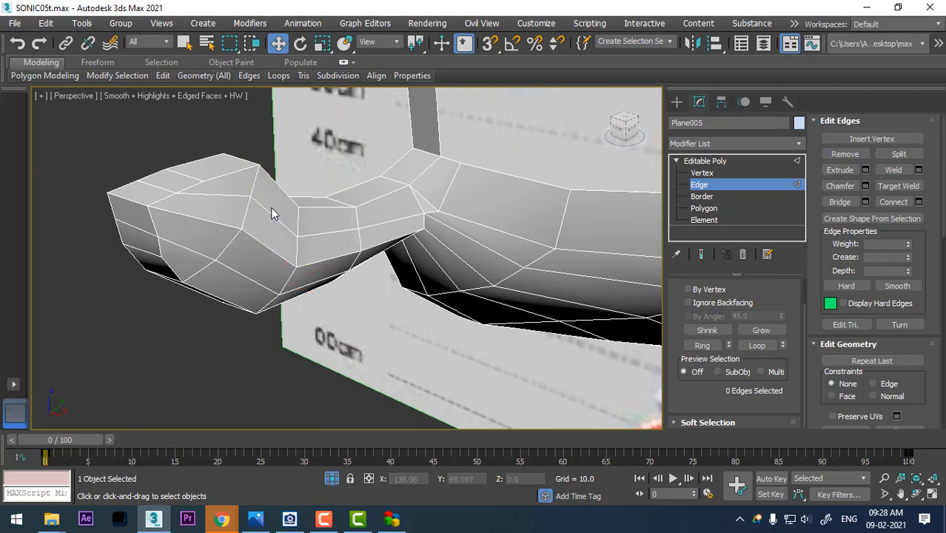
left_click(272, 214)
left_click(756, 345)
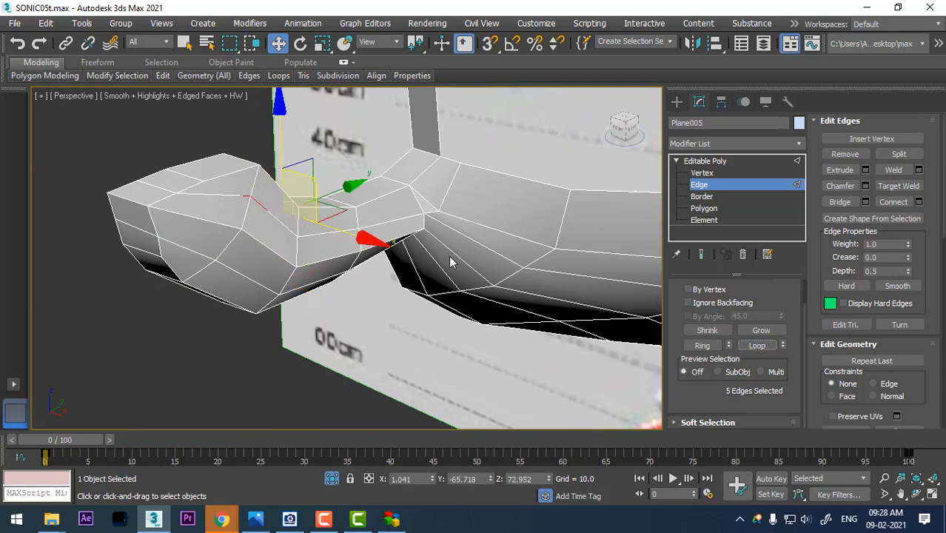
middle_click_drag(290, 207, 328, 204, "alt")
left_click_drag(180, 159, 223, 261, "alt")
left_click_drag(358, 144, 343, 227, "alt")
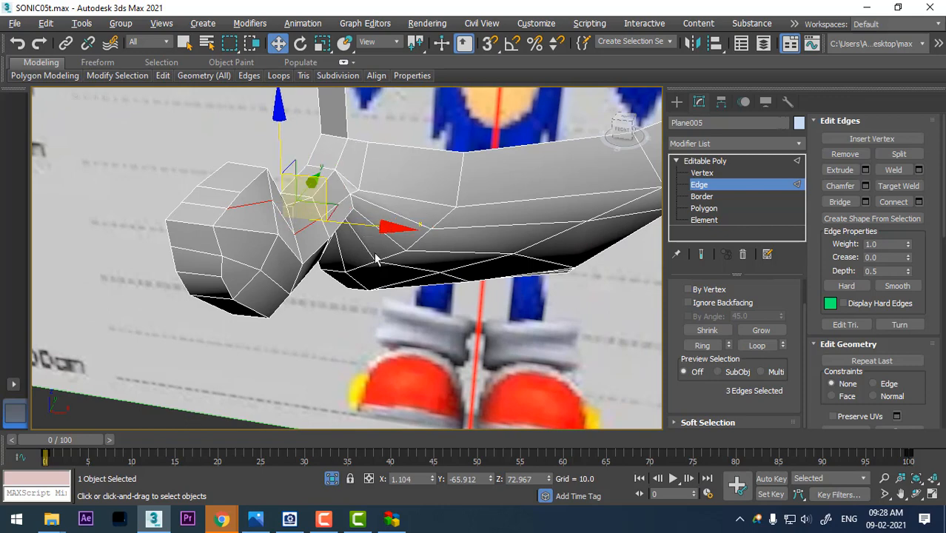
middle_click_drag(375, 258, 348, 262, "alt")
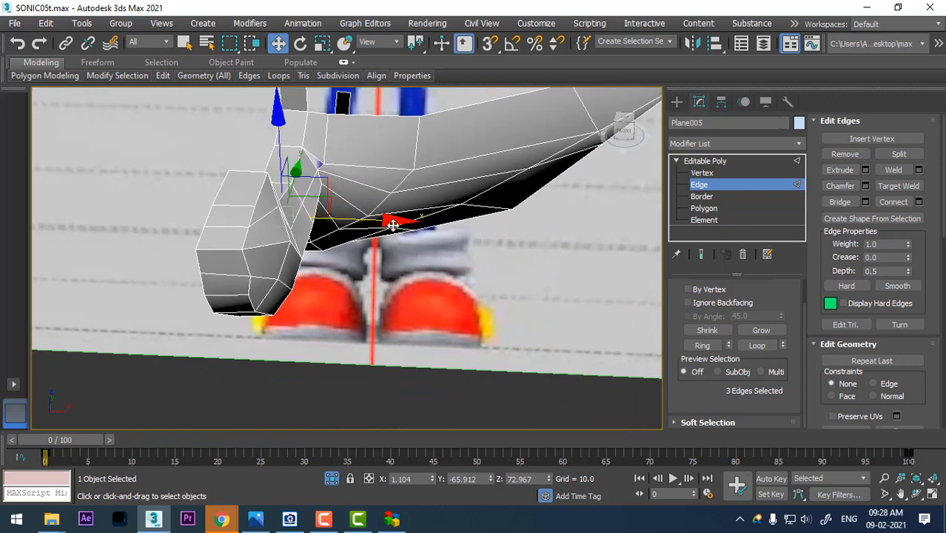
left_click_drag(237, 197, 283, 258, "alt")
left_click_drag(410, 221, 423, 223)
Step: Chamfer the short edge at the nose root above the remaining gap with an amount of 0.105 and 1 segment
middle_click_drag(423, 223, 285, 210, "alt")
middle_click_drag(458, 256, 492, 265, "alt")
left_click(496, 244)
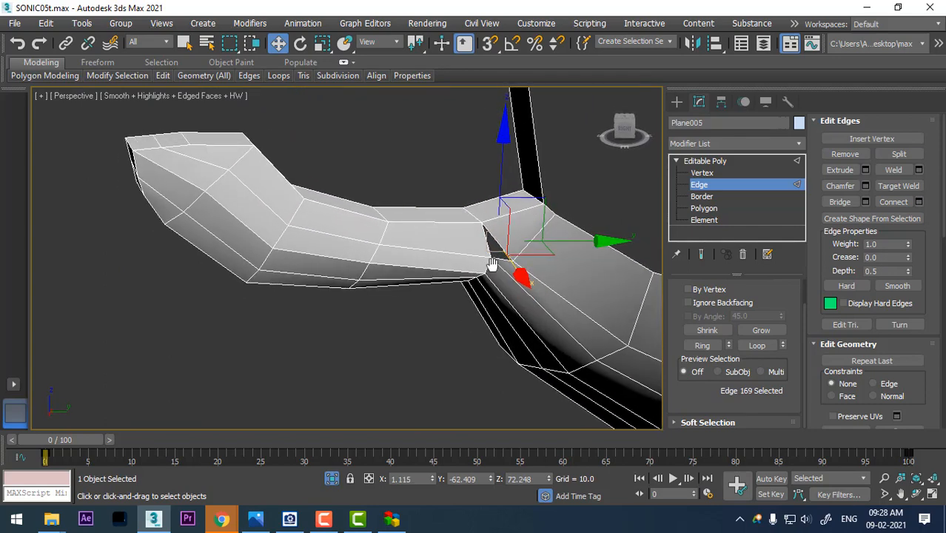
scroll(491, 265, "up", 3)
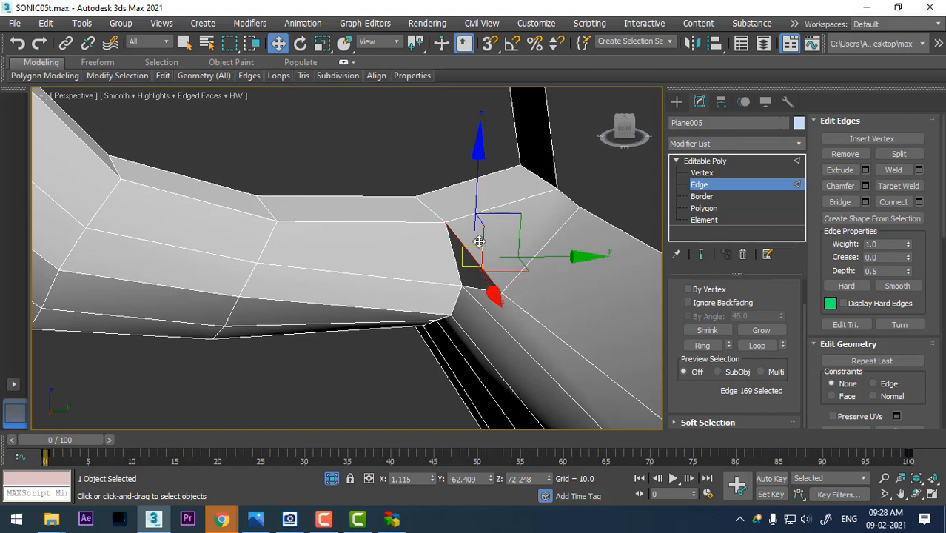
left_click(434, 216)
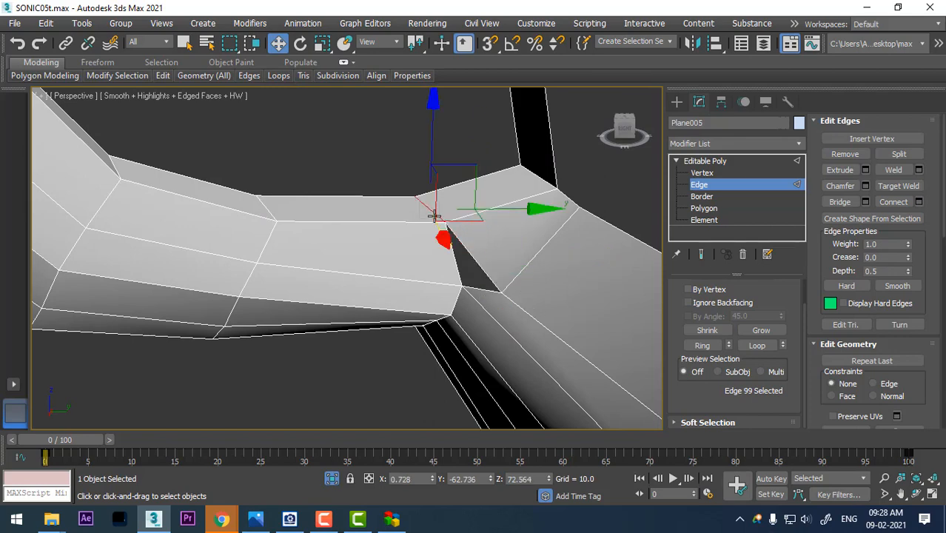
right_click(475, 251)
left_click(350, 327)
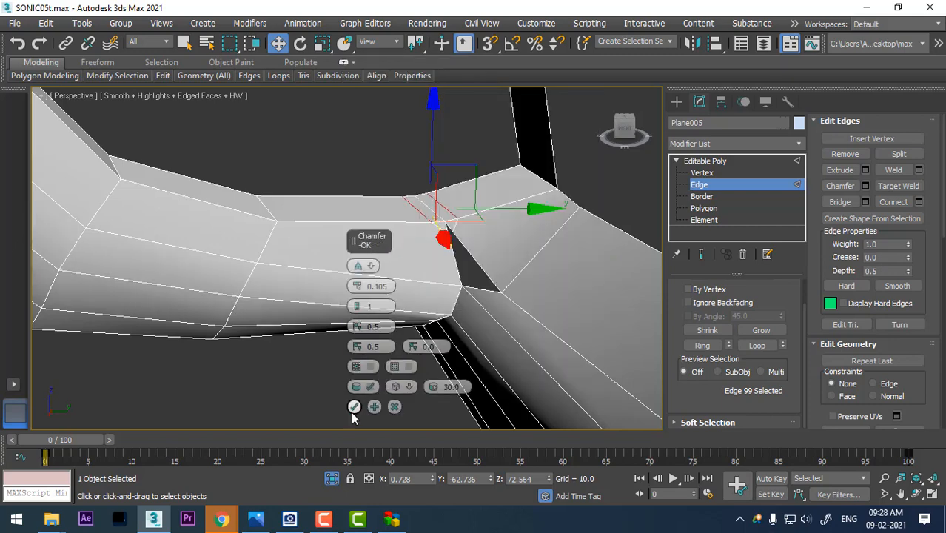
middle_click_drag(455, 280, 440, 294, "alt")
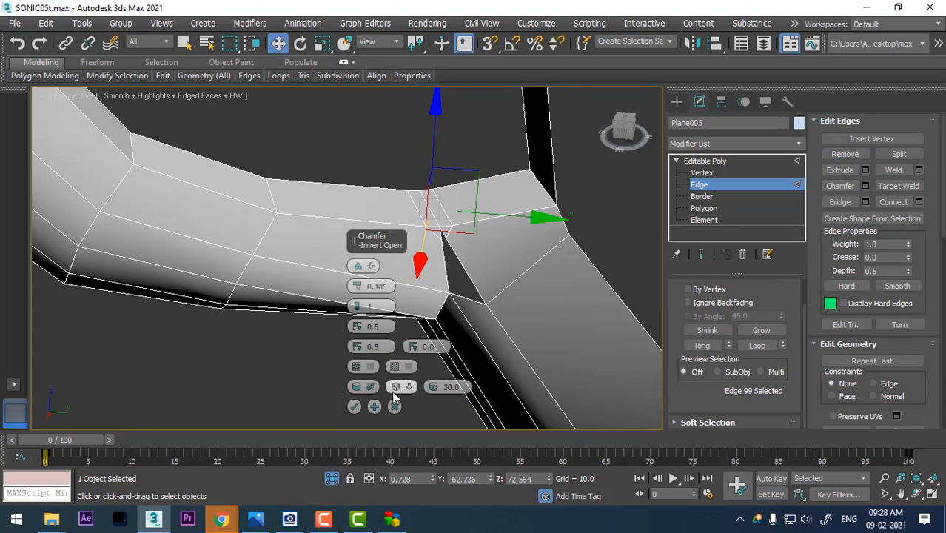
left_click(354, 407)
Step: Try to remove the small diagonal edge on the cheek side of the chamfer
scroll(513, 264, "up", 3)
middle_click_drag(512, 264, 523, 281)
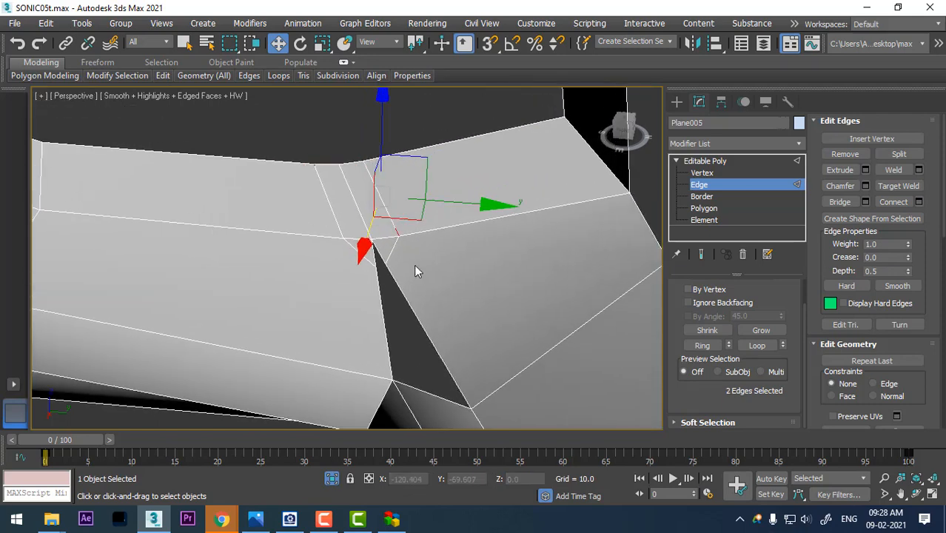
left_click(396, 248)
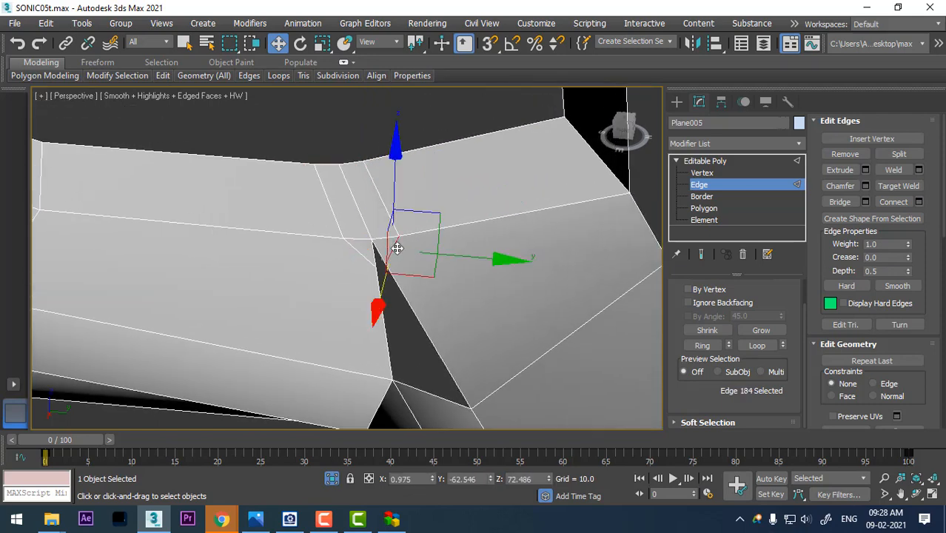
key("BackSpace")
key("ctrl+z")
Step: Remove the chamfer's outer edge on the nose side and the small diagonal edge connected to it
left_click(362, 251)
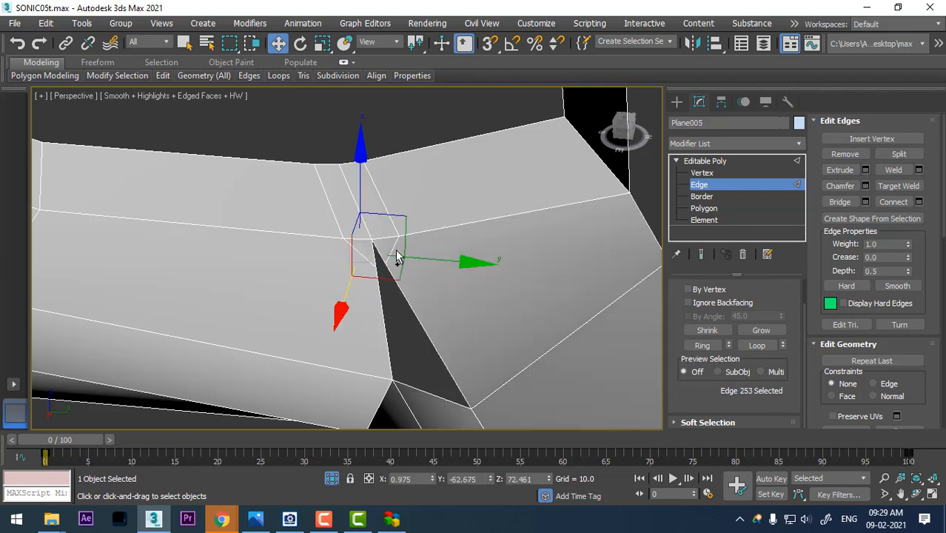
right_click(392, 247)
left_click(252, 218)
left_click(328, 208)
left_click(355, 247, "ctrl")
right_click(313, 225)
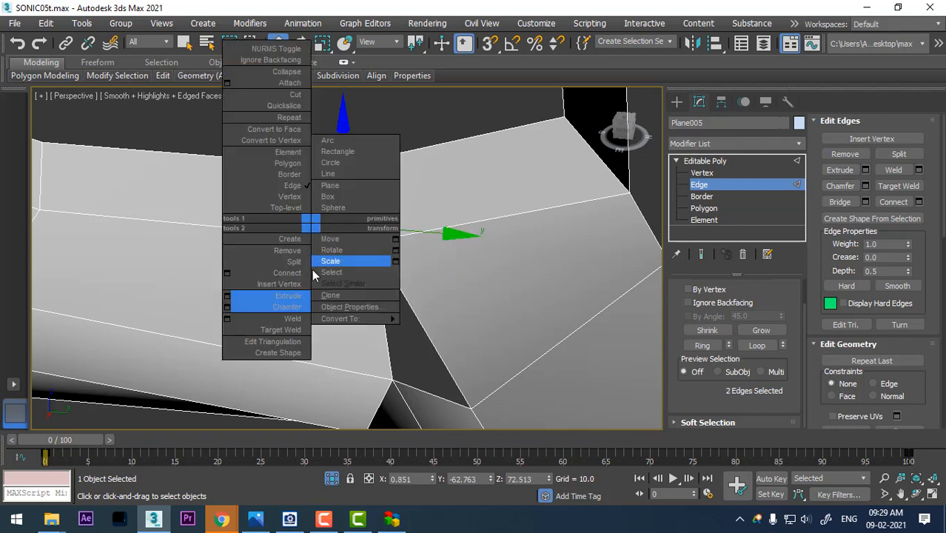
left_click(290, 251)
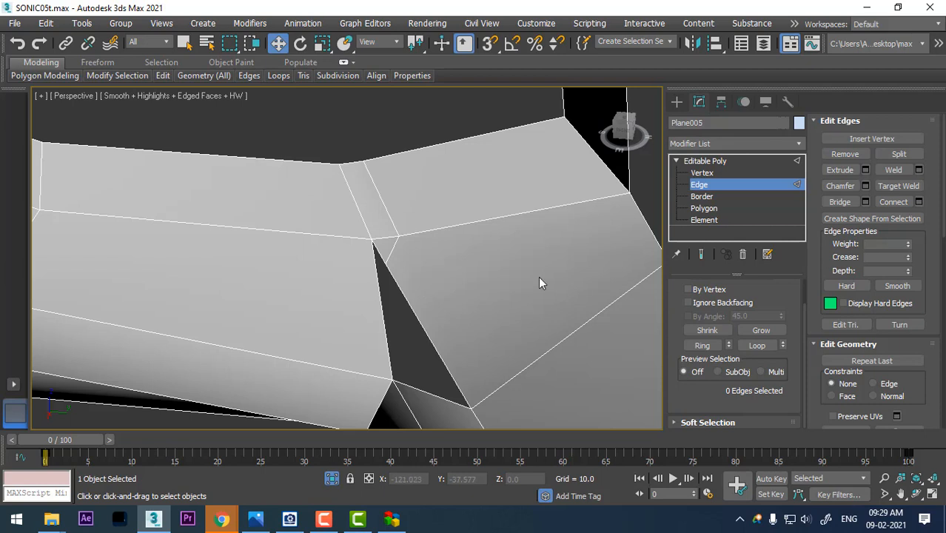
Step: Move the small triangle's lower vertex along Y toward the cheek and delete the triangle polygon above the gap
left_click(702, 173)
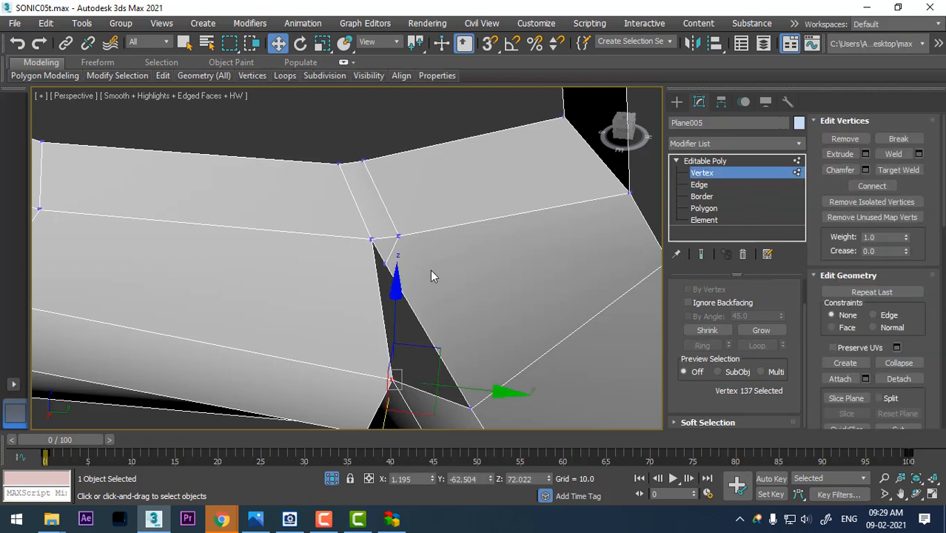
left_click(372, 240)
left_click_drag(498, 272, 548, 291)
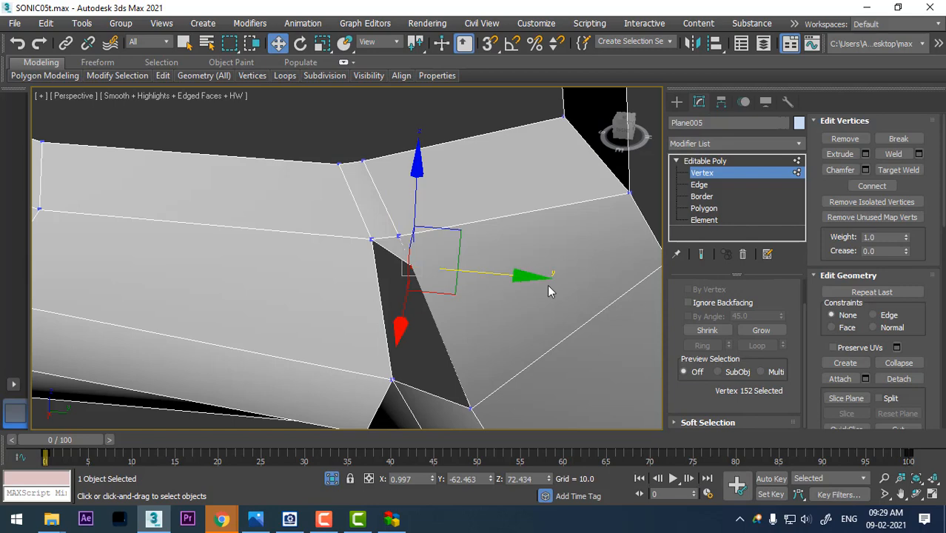
left_click(703, 209)
left_click(392, 248)
key("Delete")
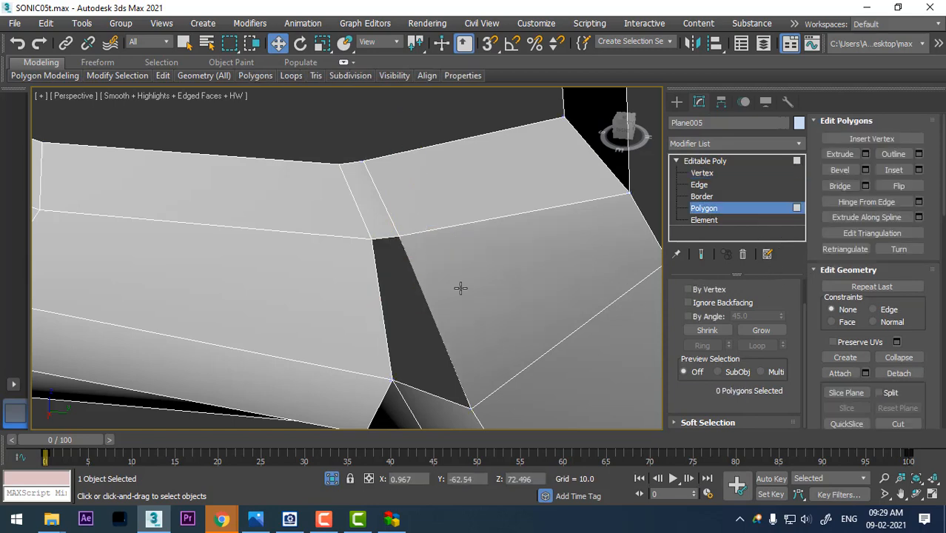
Step: Cap the open border of the remaining gap between the nose base and the cheek
left_click(700, 197)
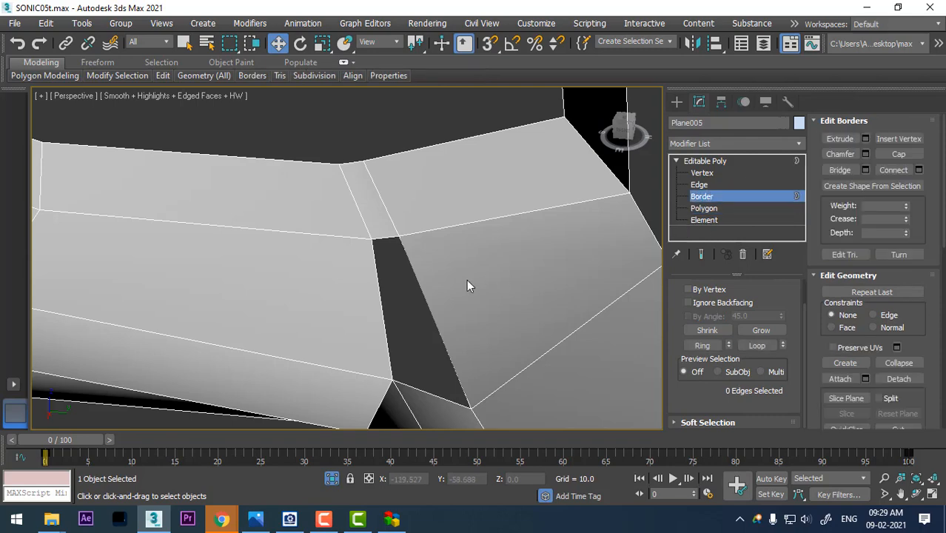
left_click(422, 291)
right_click(399, 276)
left_click(370, 318)
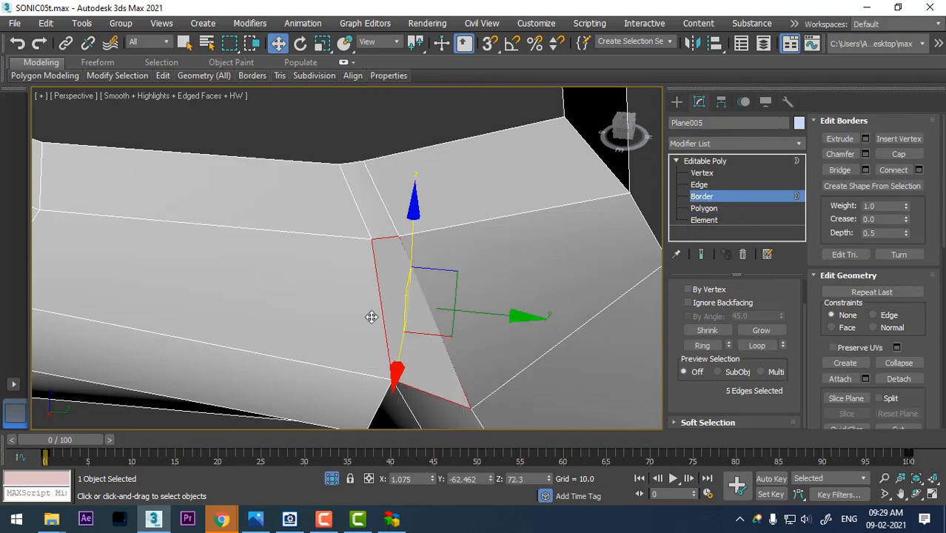
middle_click_drag(466, 328, 484, 269, "alt")
scroll(486, 269, "down", 5)
middle_click_drag(539, 288, 535, 324, "alt")
scroll(459, 352, "down", 2)
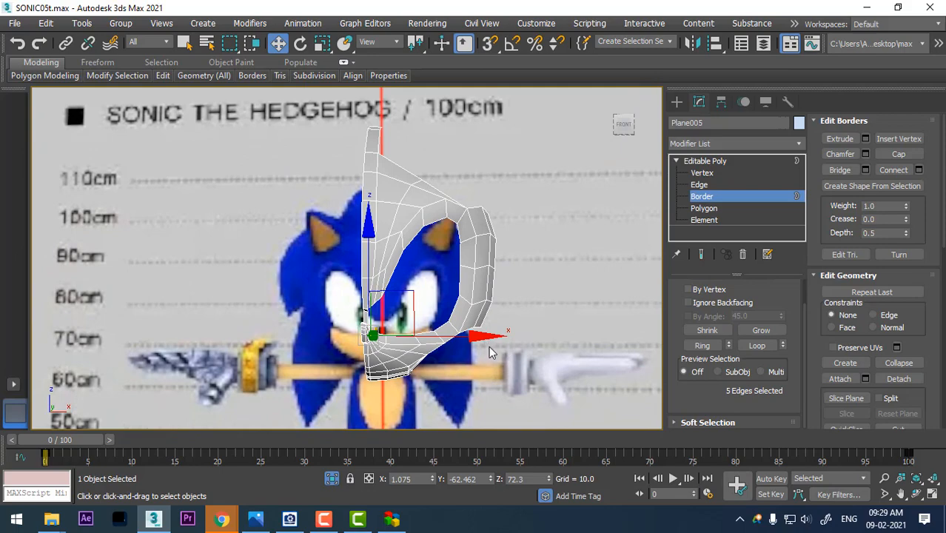
left_click(356, 520)
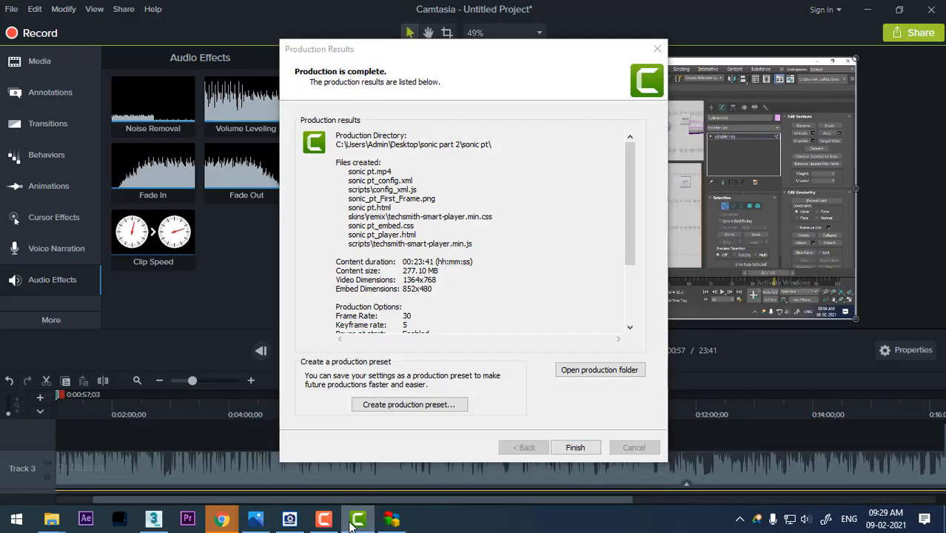
left_click(323, 519)
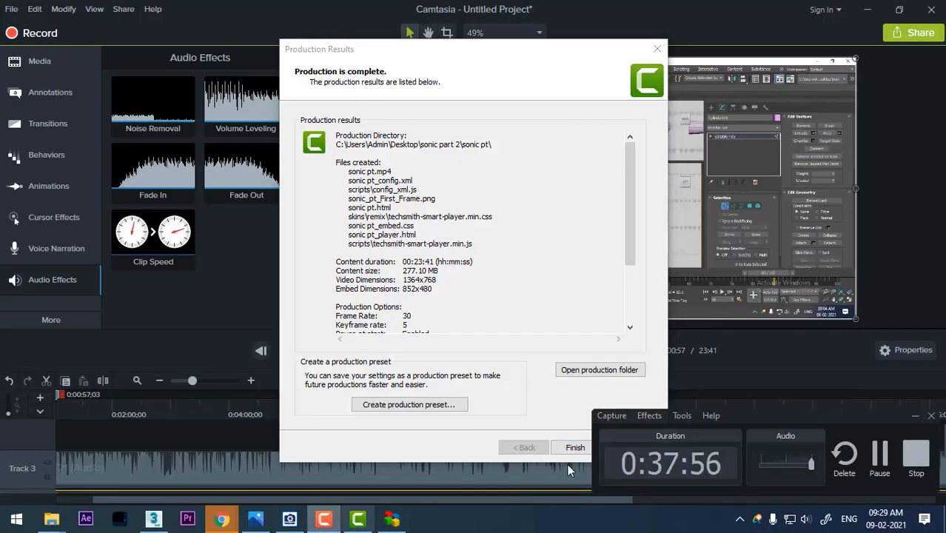